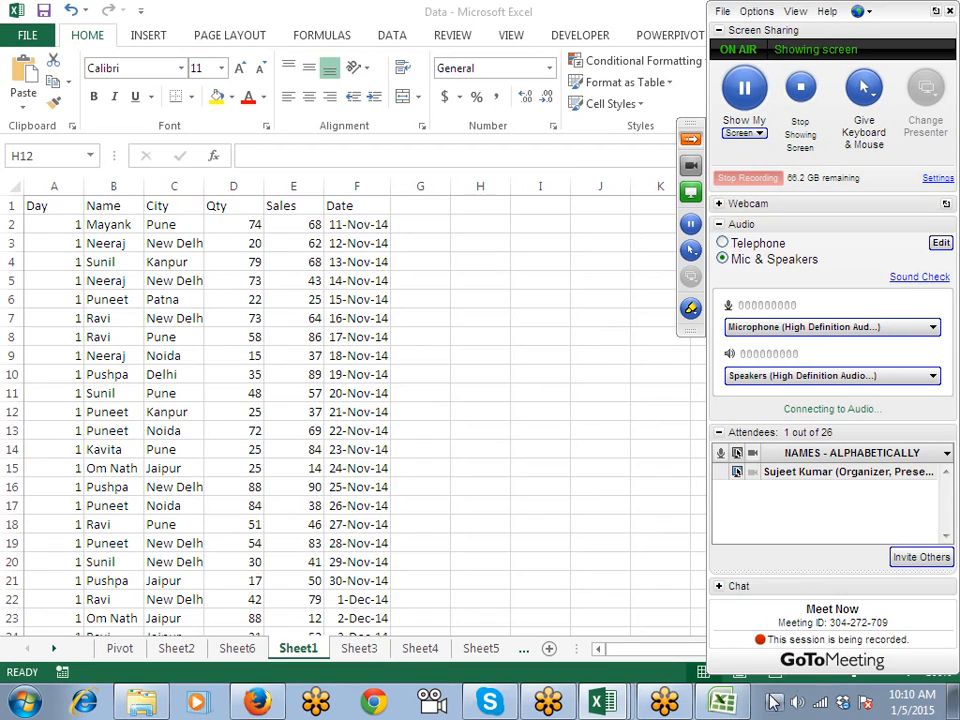
pyautogui.click(774, 703)
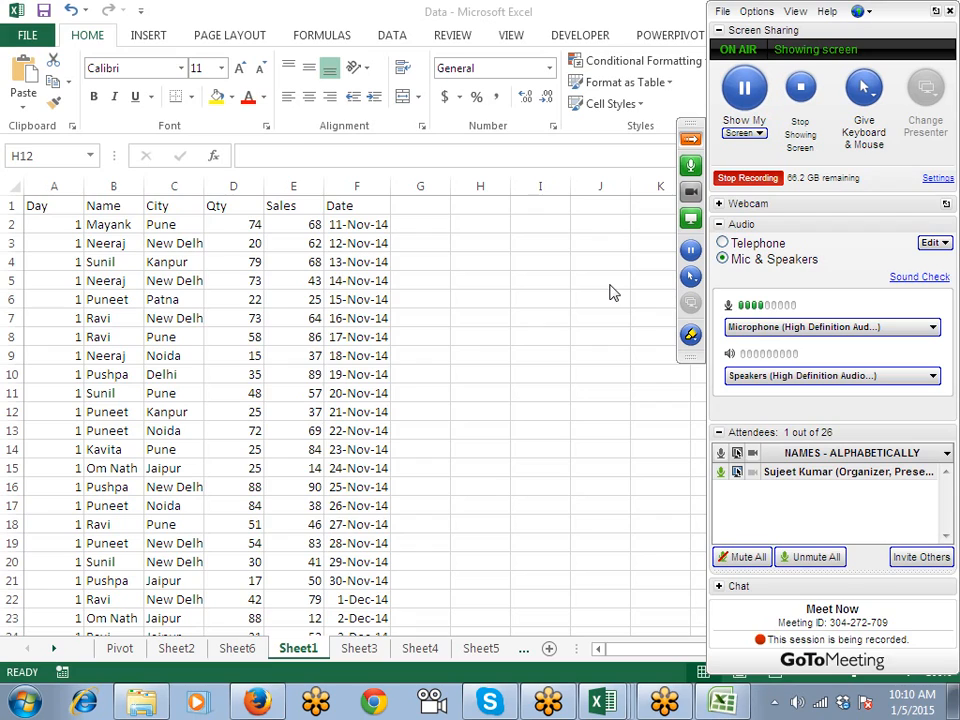
pyautogui.click(691, 139)
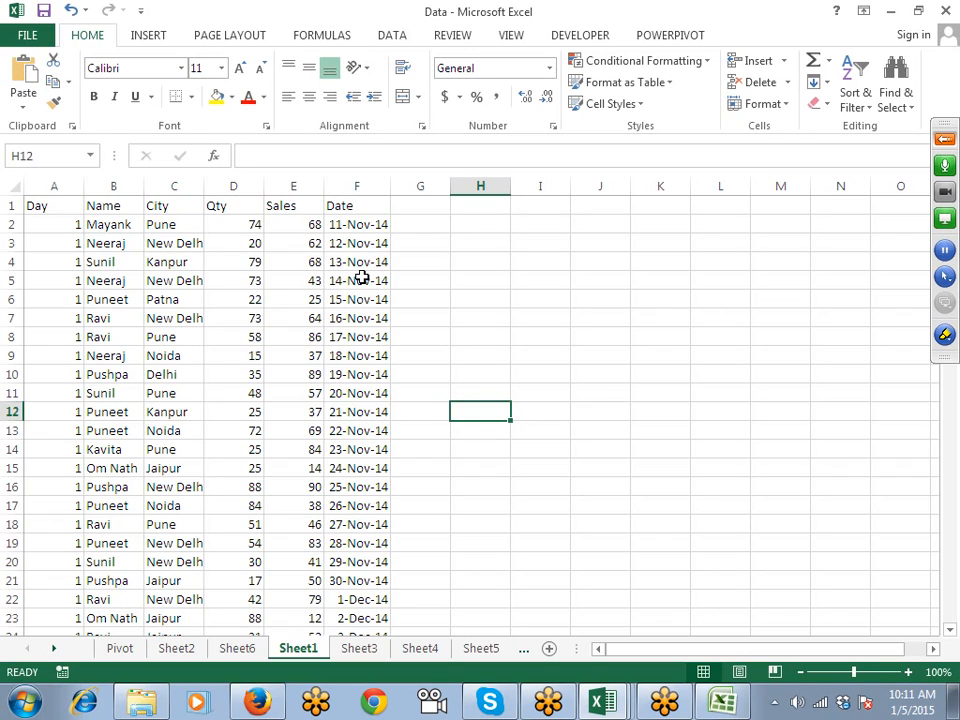
pyautogui.click(157, 187)
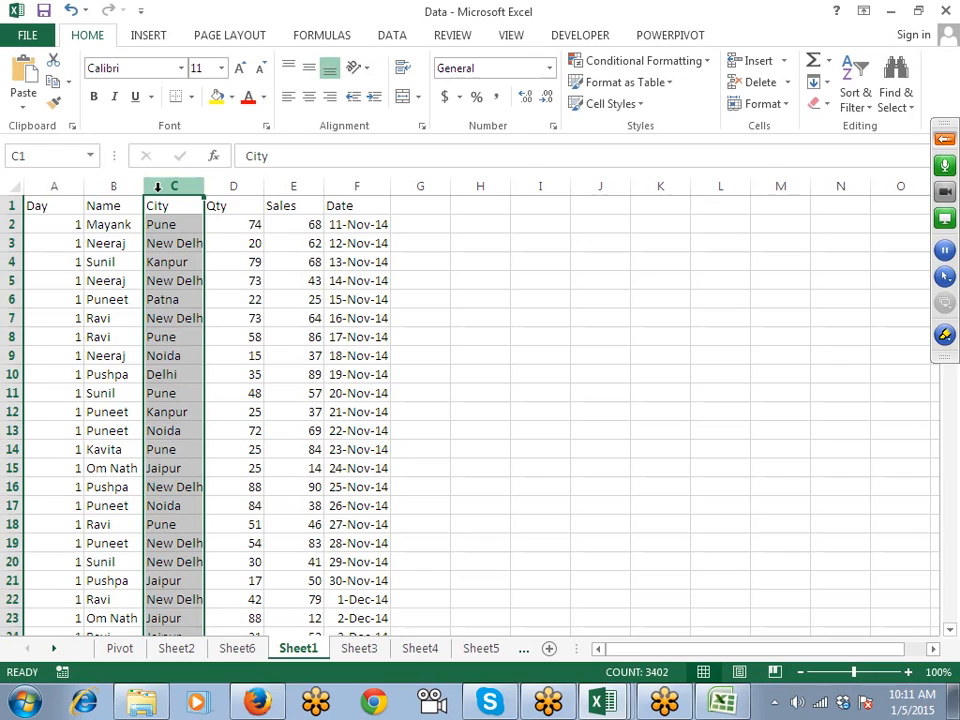
pyautogui.click(944, 139)
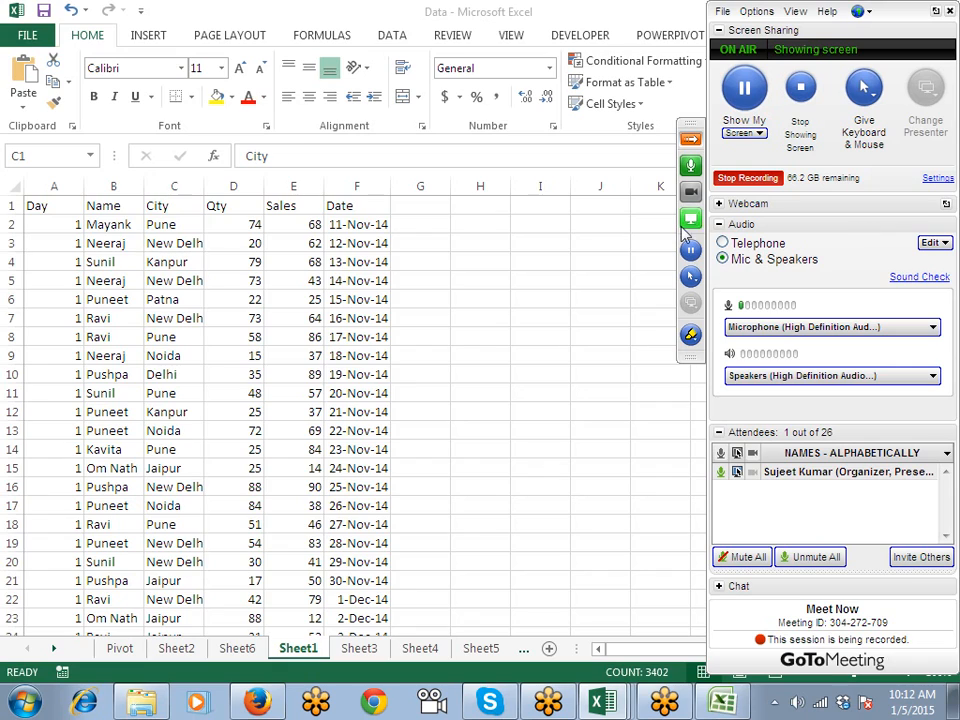
pyautogui.click(174, 186)
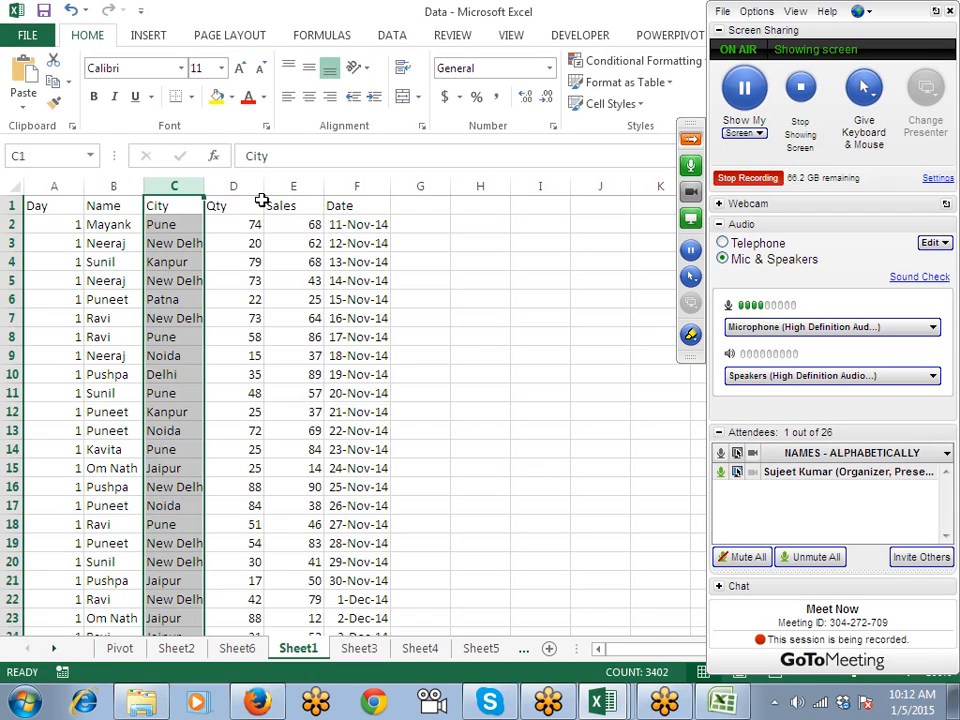
pyautogui.click(695, 142)
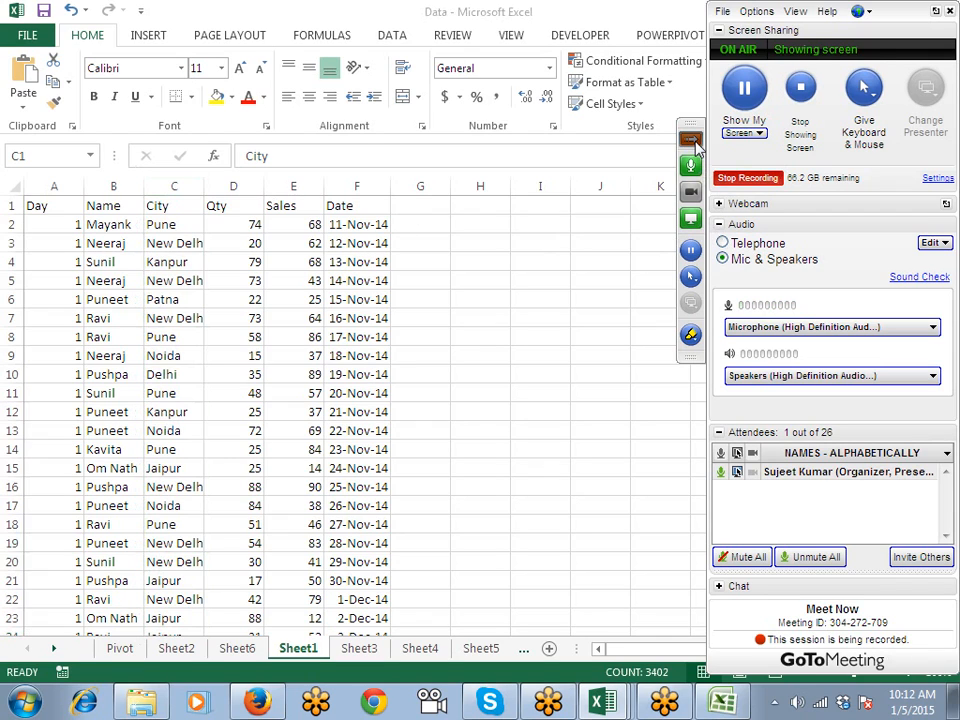
# Step: Turn on filtering for the data table's header row, starting from cell A1
pyautogui.click(130, 223)
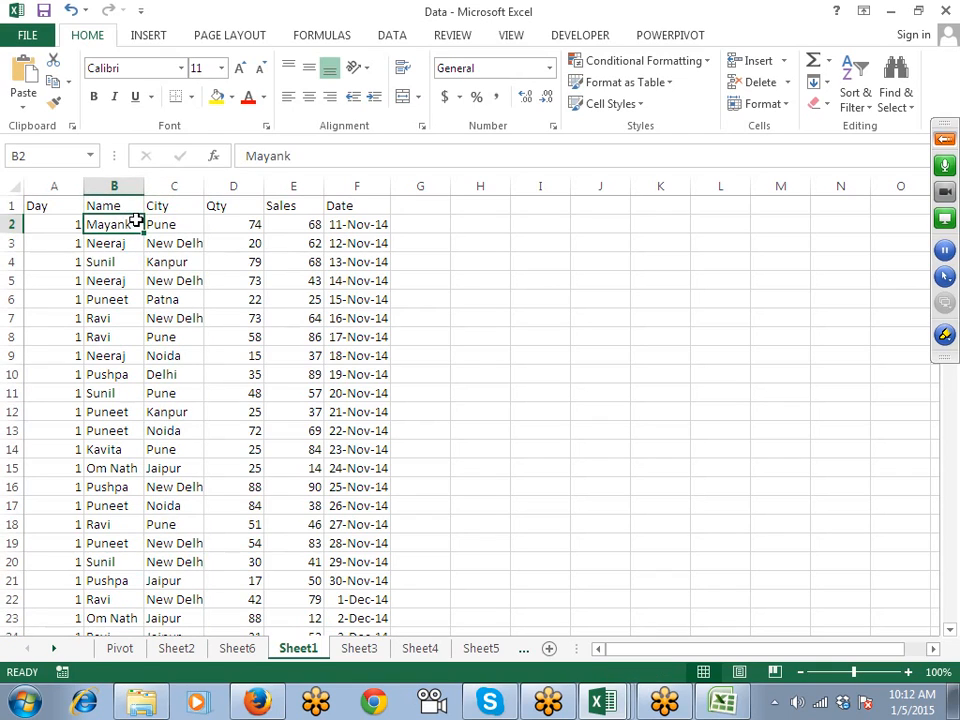
pyautogui.press('Up')
pyautogui.press('Left')
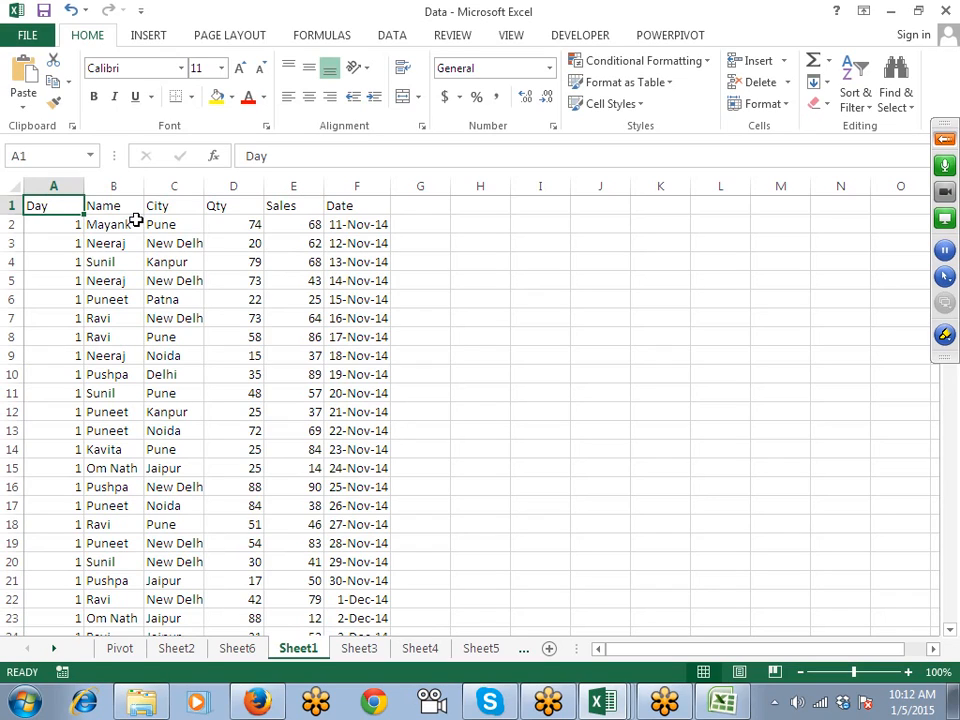
pyautogui.hotkey('ctrl', 'shift', 'l')
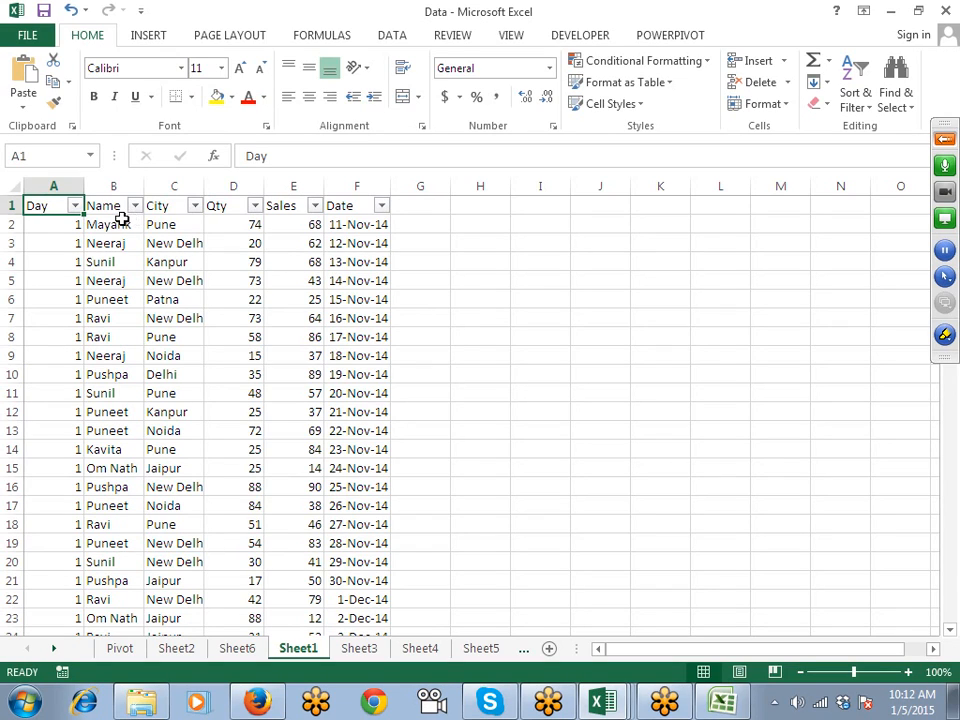
pyautogui.click(858, 100)
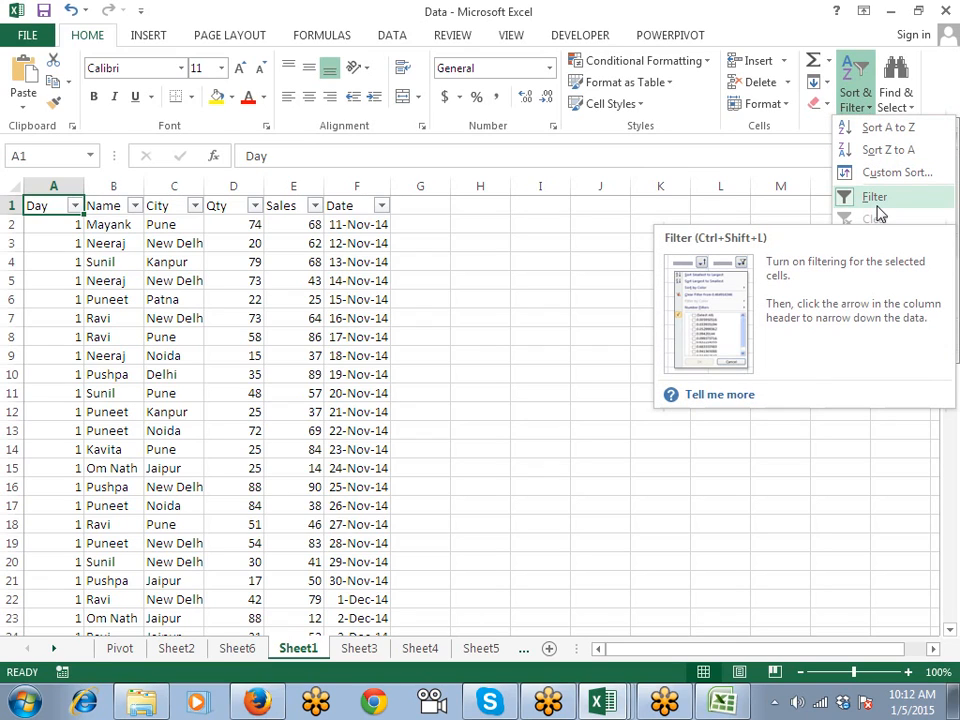
pyautogui.click(228, 238)
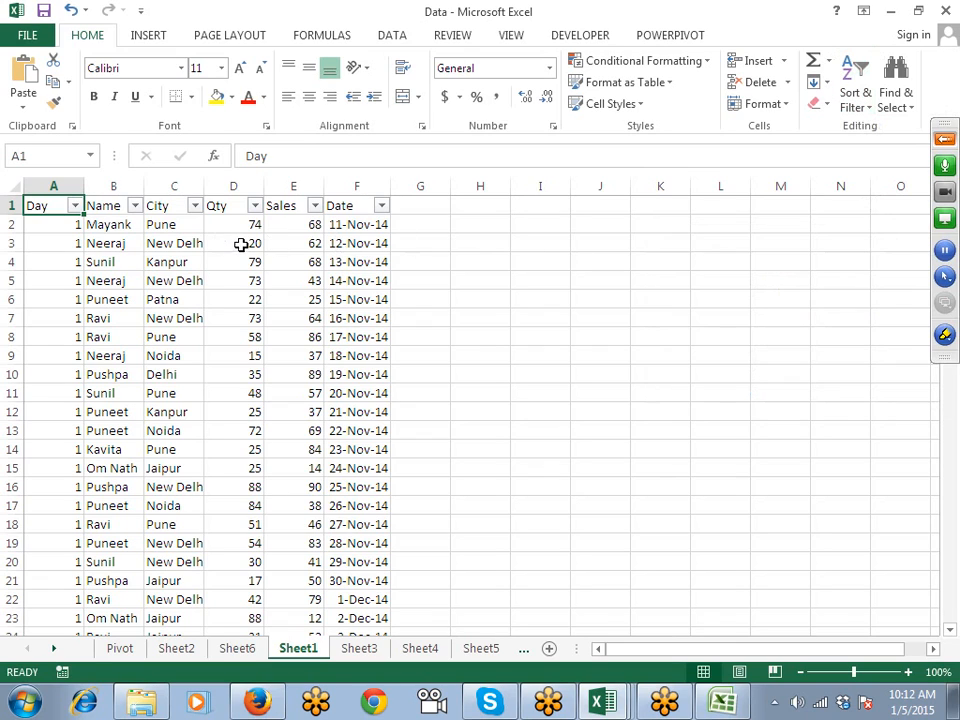
# Step: Filter the Name column to show only the records of the second person in its value list
pyautogui.click(101, 210)
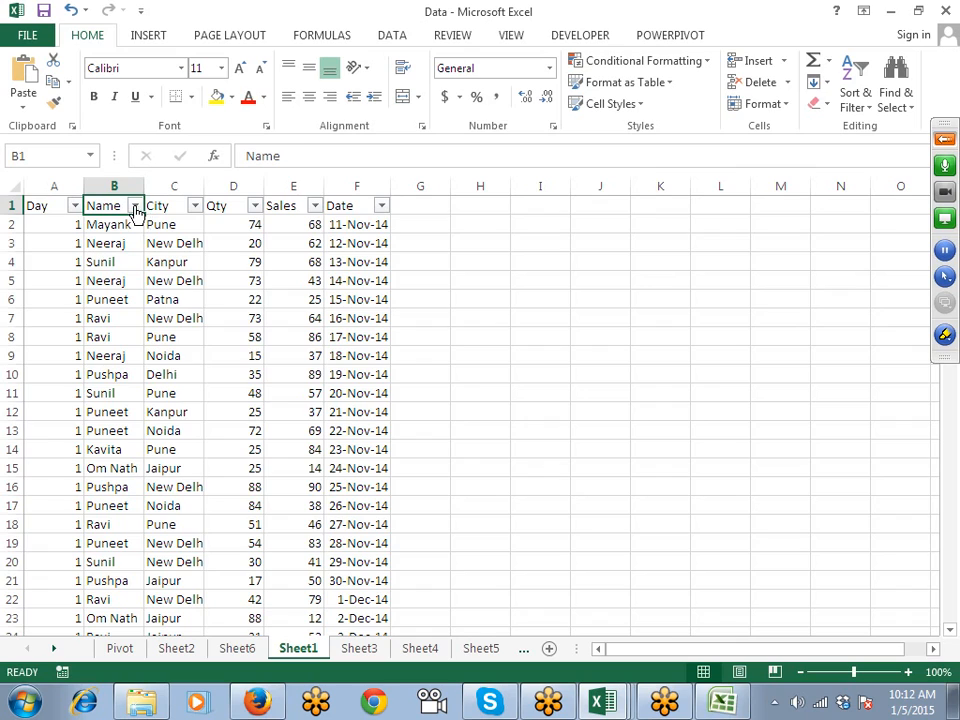
pyautogui.click(134, 205)
pyautogui.click(55, 388)
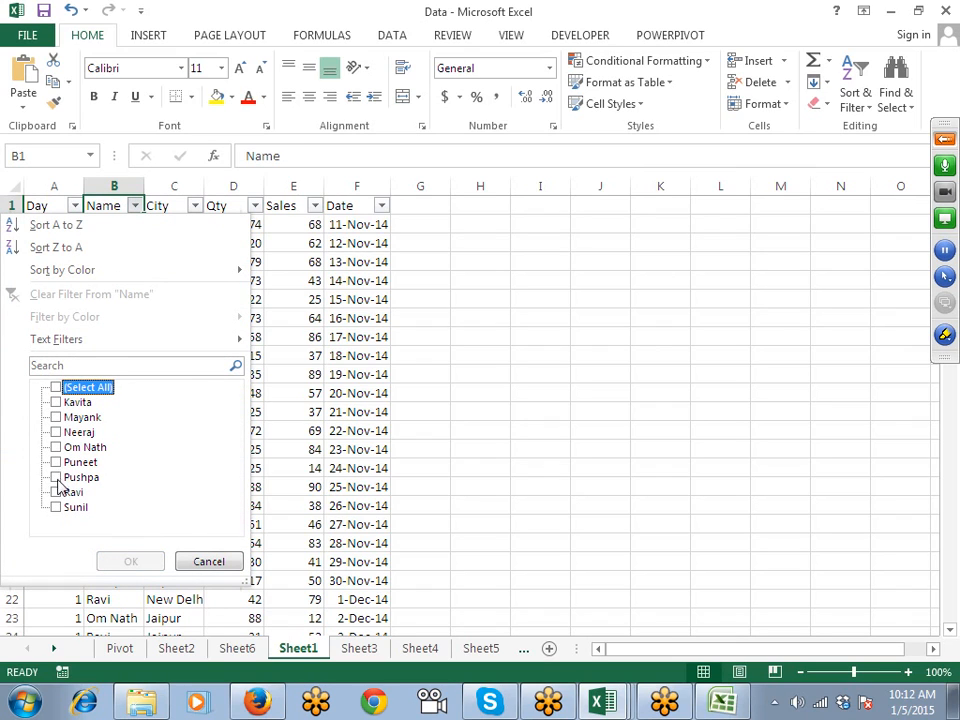
pyautogui.click(57, 417)
pyautogui.click(129, 562)
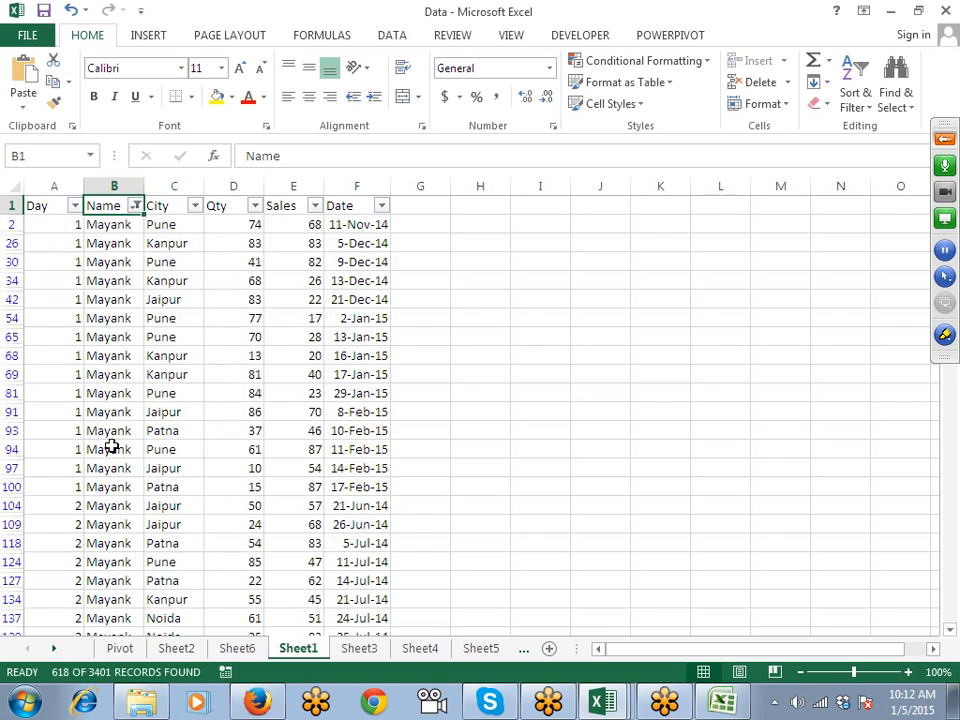
pyautogui.scroll(-7, 111, 440)
pyautogui.scroll(7, 111, 438)
# Step: Reselect all values in the Name column's filter to show every record again
pyautogui.click(135, 205)
pyautogui.click(60, 433)
pyautogui.click(58, 447)
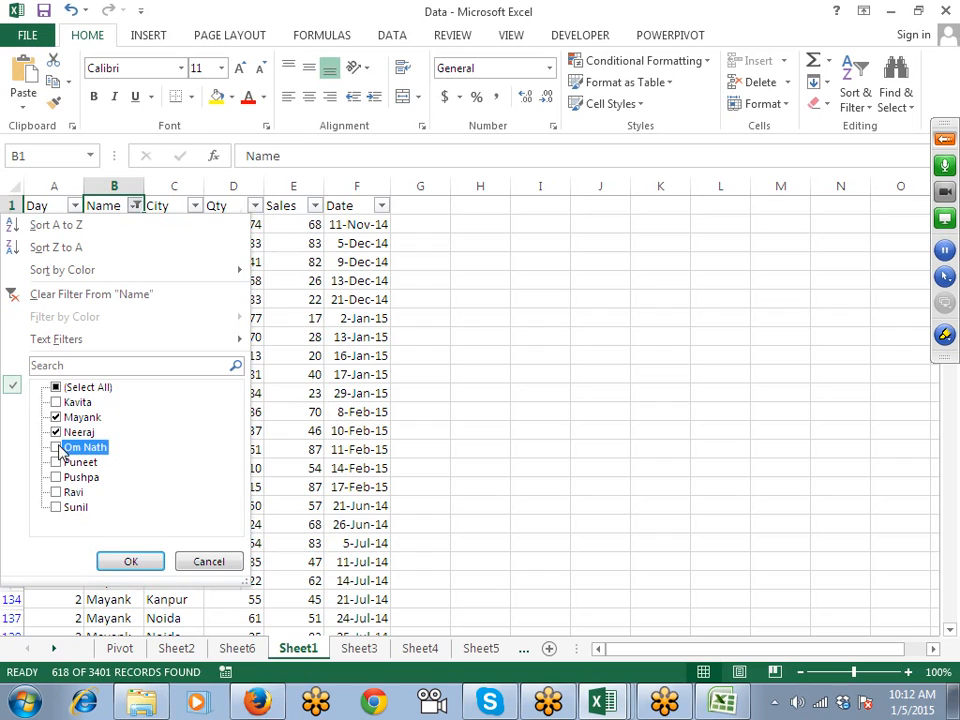
pyautogui.click(58, 462)
pyautogui.click(57, 389)
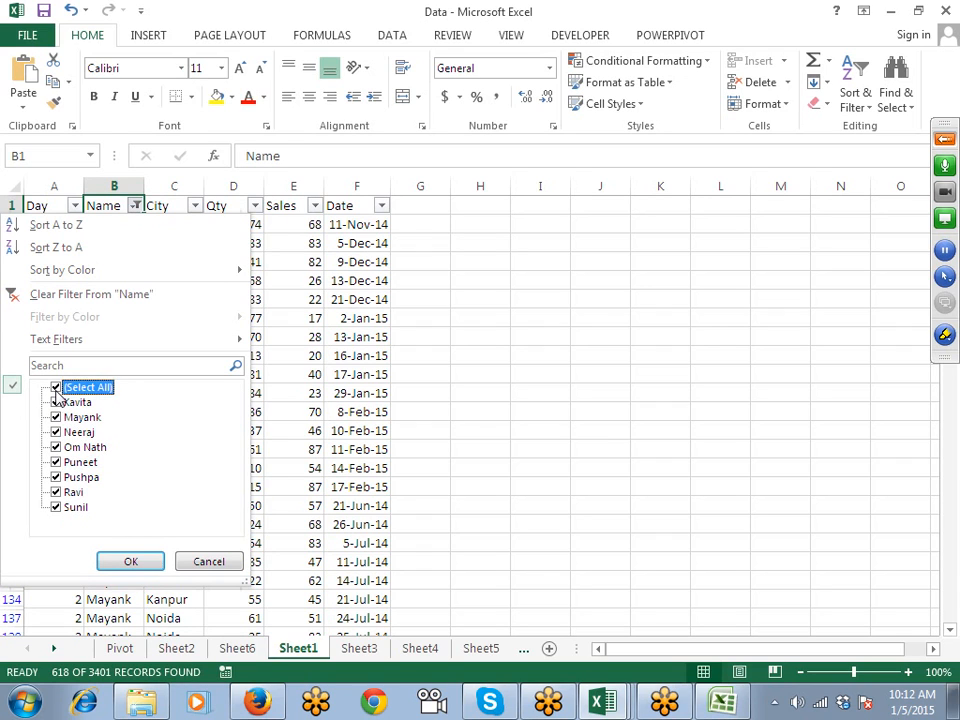
pyautogui.click(152, 563)
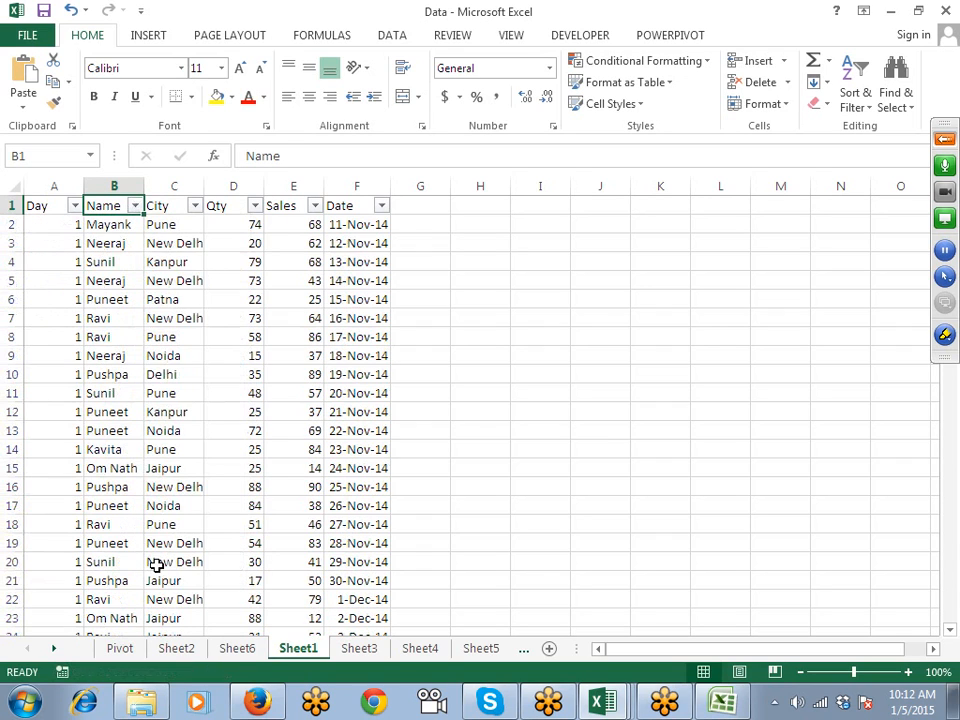
pyautogui.click(134, 206)
pyautogui.moveTo(95, 342)
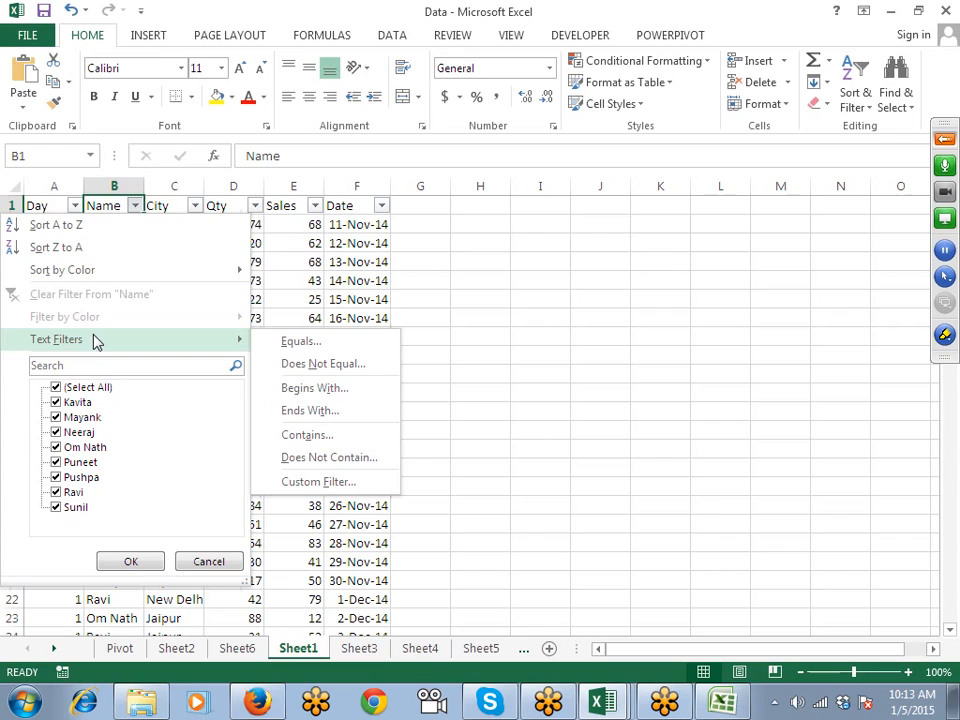
pyautogui.click(255, 285)
# Step: Fill cells B8, B13 and B19 in the Name column with yellow
pyautogui.click(105, 335)
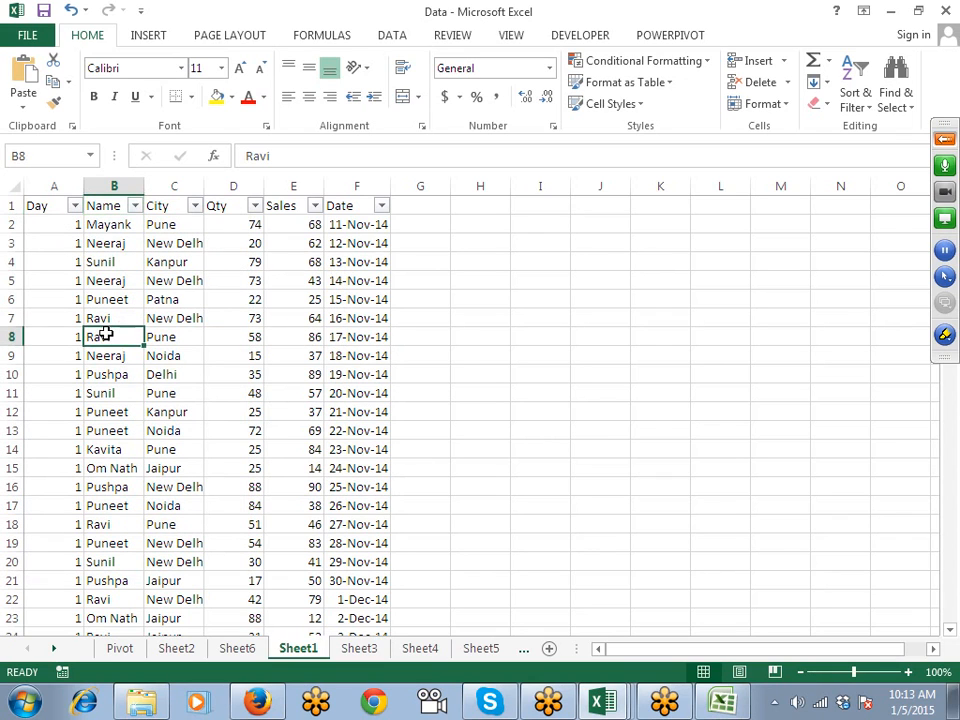
pyautogui.click(216, 97)
pyautogui.click(105, 430)
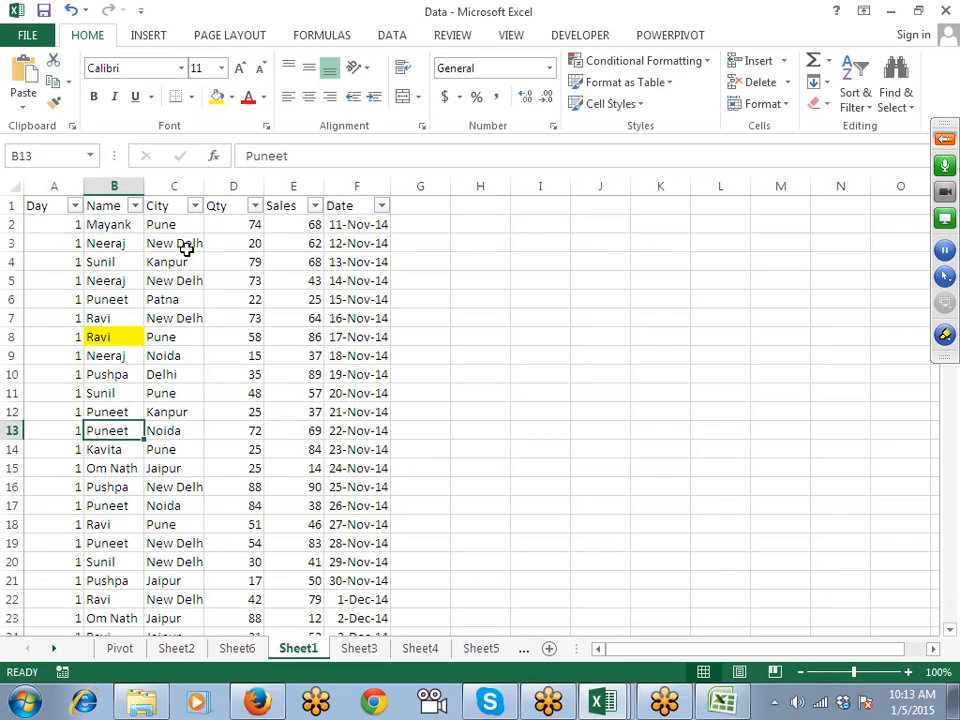
pyautogui.click(231, 99)
pyautogui.click(216, 97)
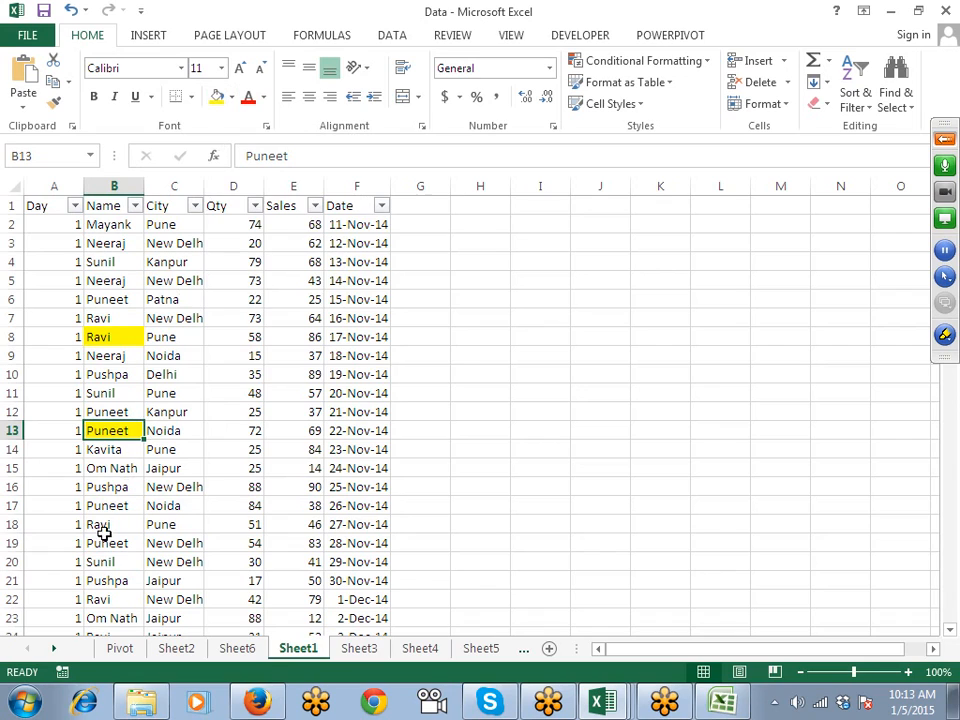
pyautogui.click(104, 540)
pyautogui.click(216, 97)
pyautogui.click(100, 261)
pyautogui.click(120, 352)
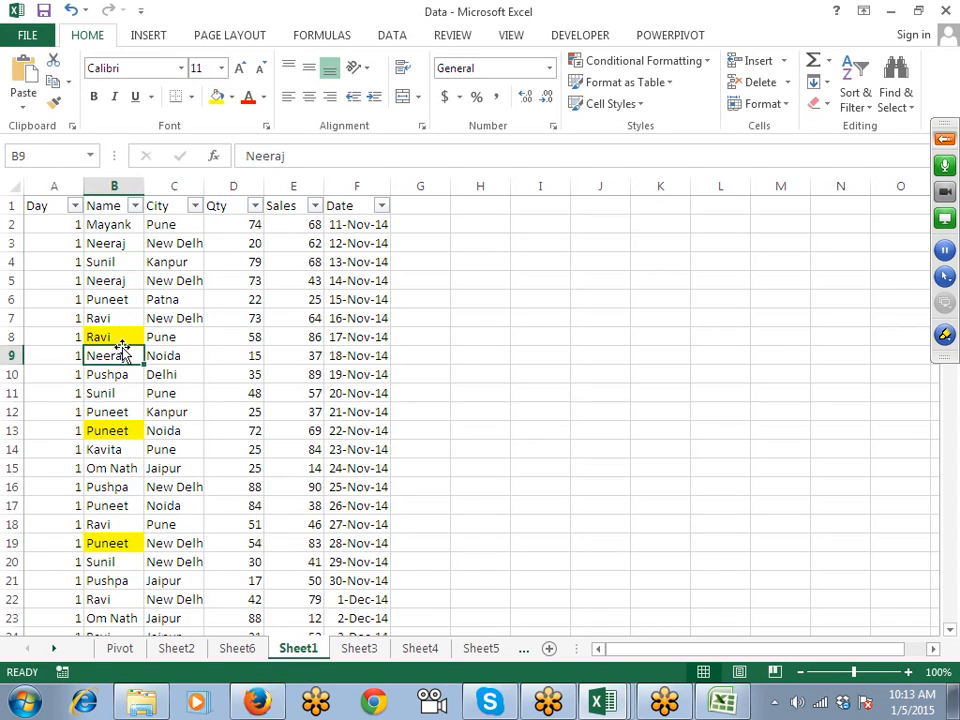
pyautogui.click(128, 412)
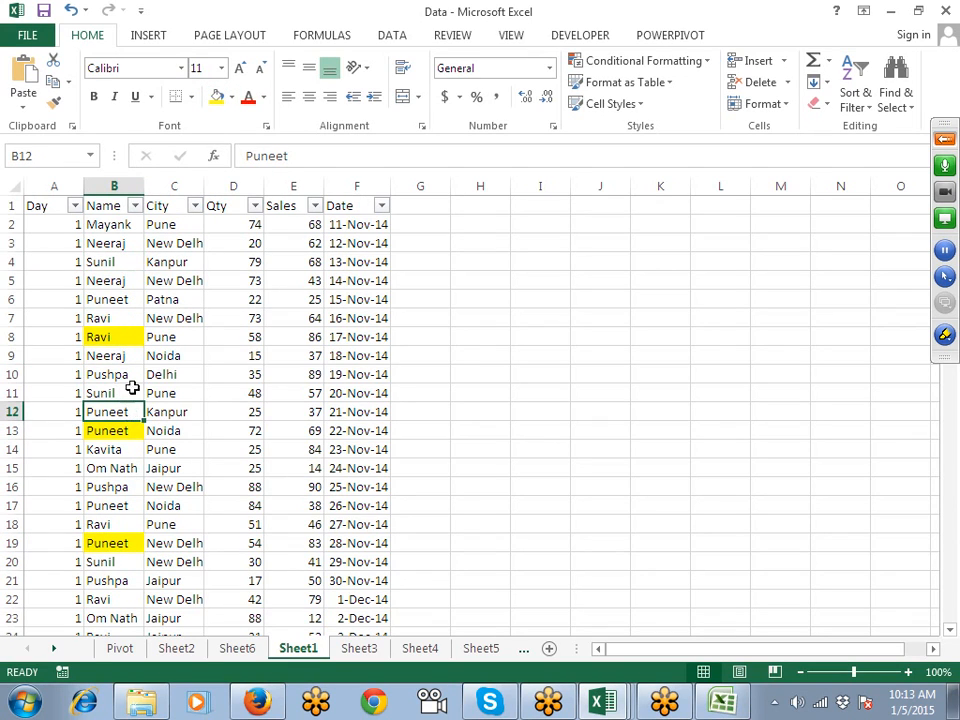
# Step: Filter the Name column by the yellow cell color
pyautogui.click(134, 205)
pyautogui.moveTo(103, 330)
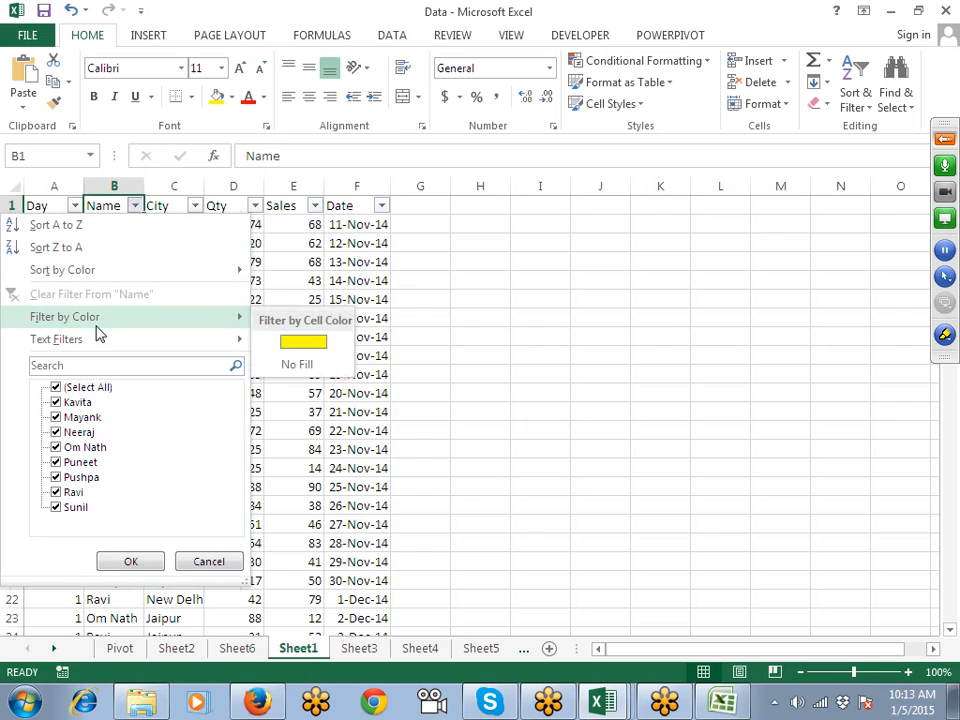
pyautogui.click(295, 344)
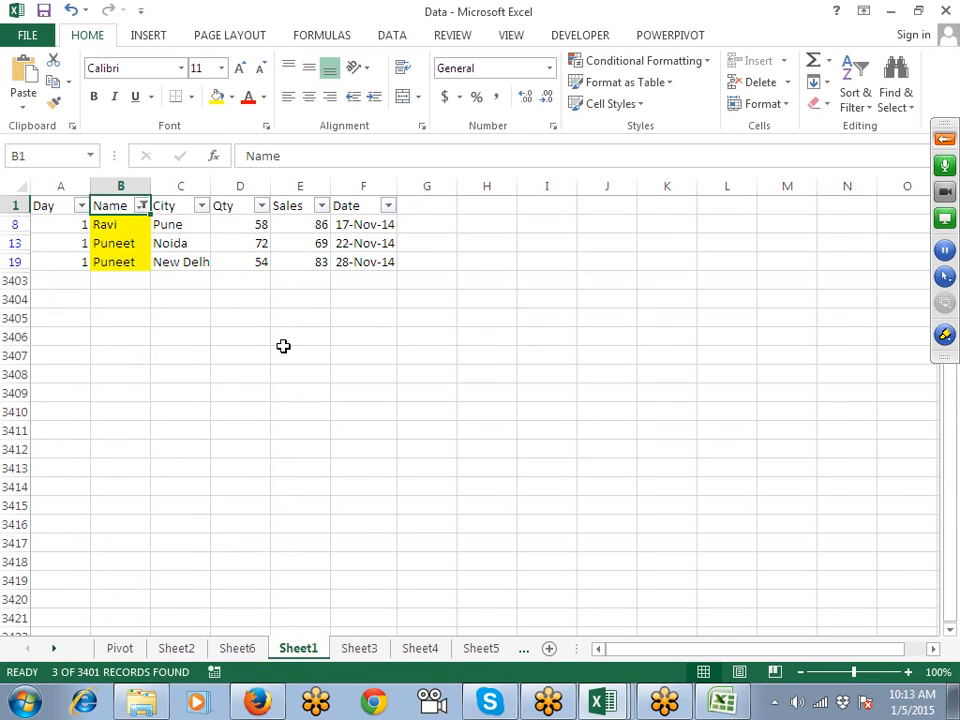
# Step: Remove the color filter from the Name column by selecting all of its values
pyautogui.click(142, 205)
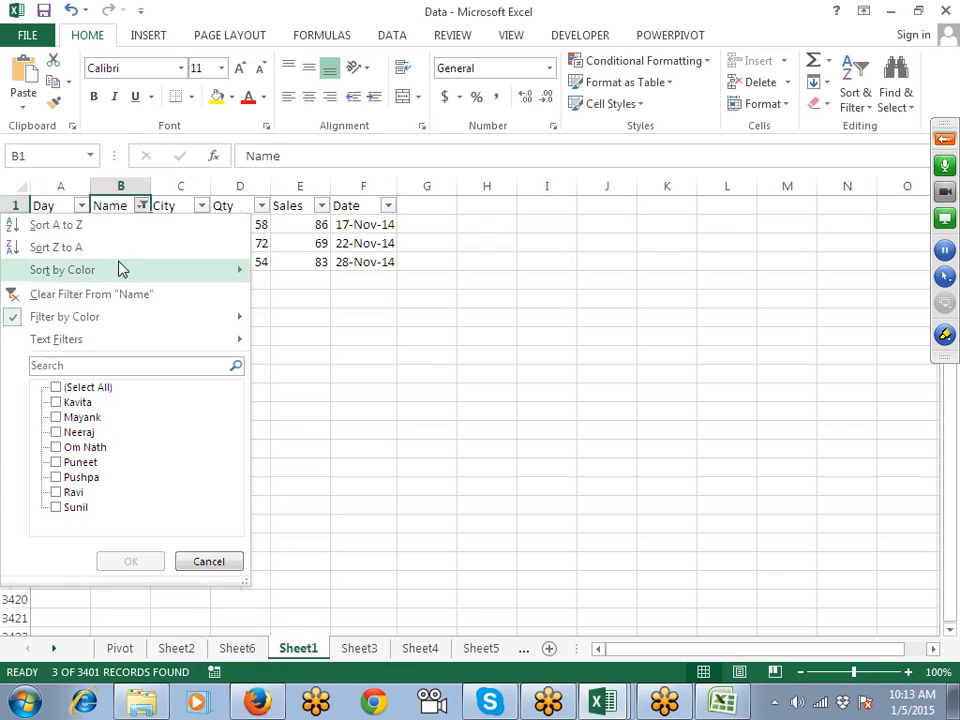
pyautogui.click(65, 390)
pyautogui.click(150, 562)
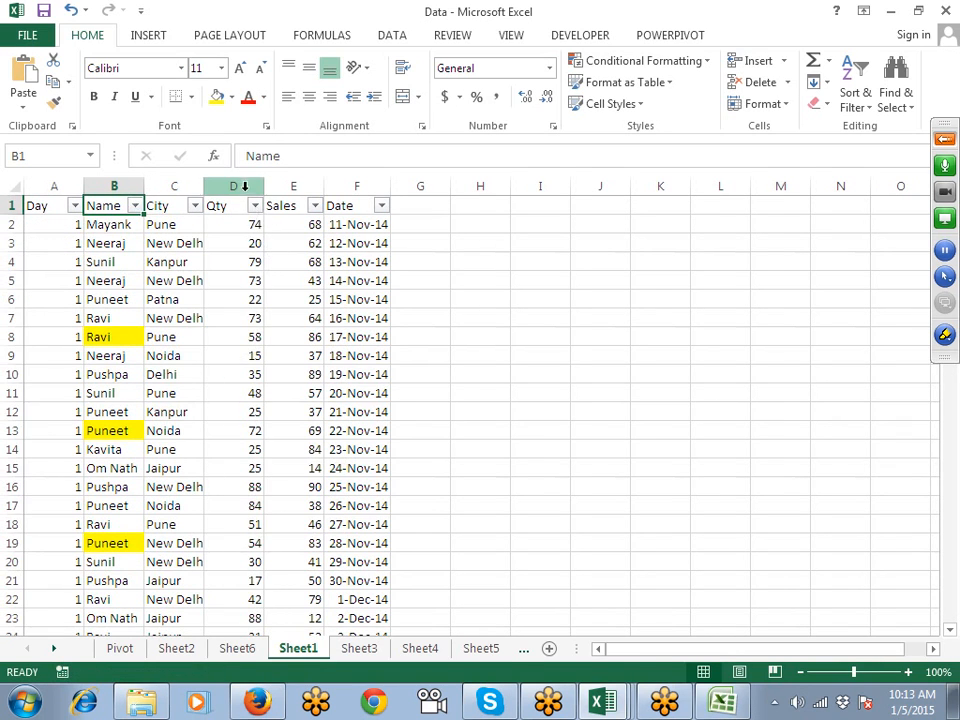
# Step: Apply the conditional formatting icon set with green, yellow and red directional arrows to the whole Qty column
pyautogui.click(244, 186)
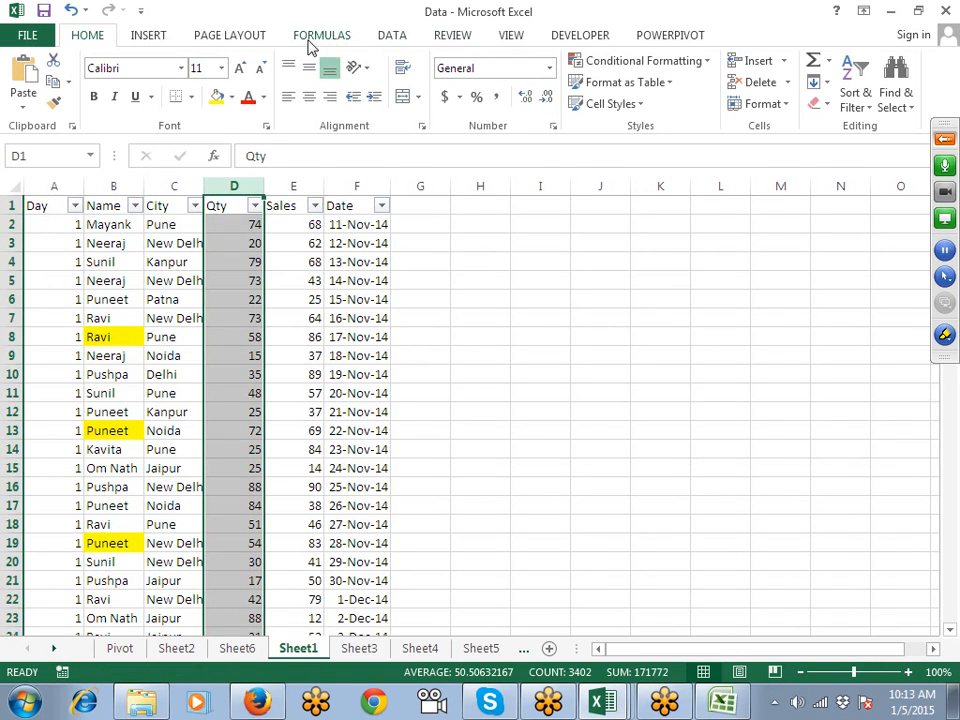
pyautogui.click(585, 62)
pyautogui.moveTo(612, 95)
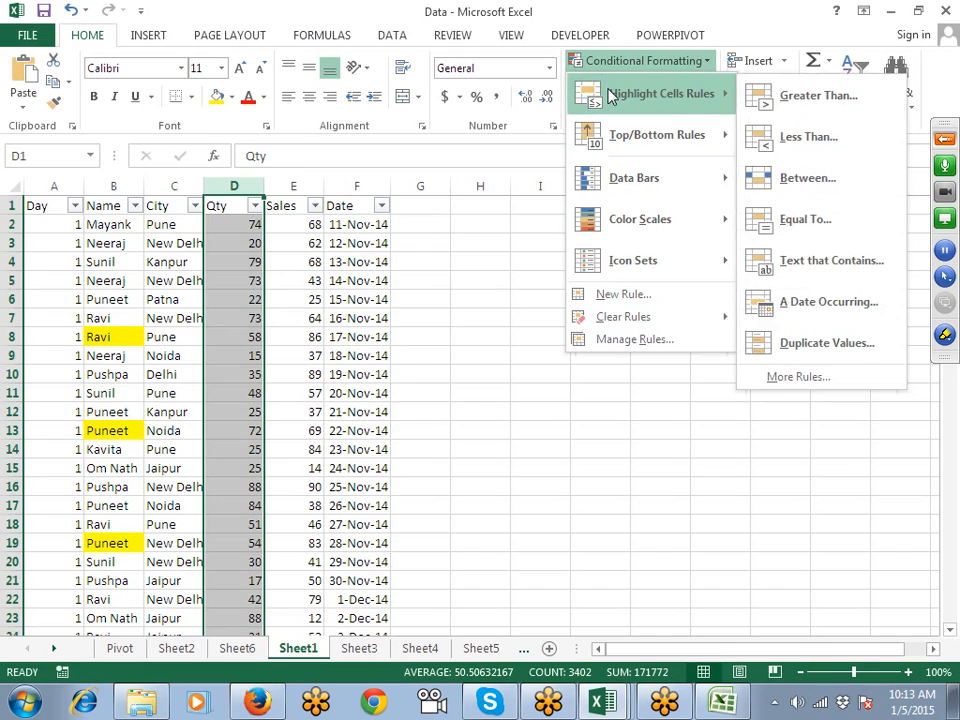
pyautogui.moveTo(636, 262)
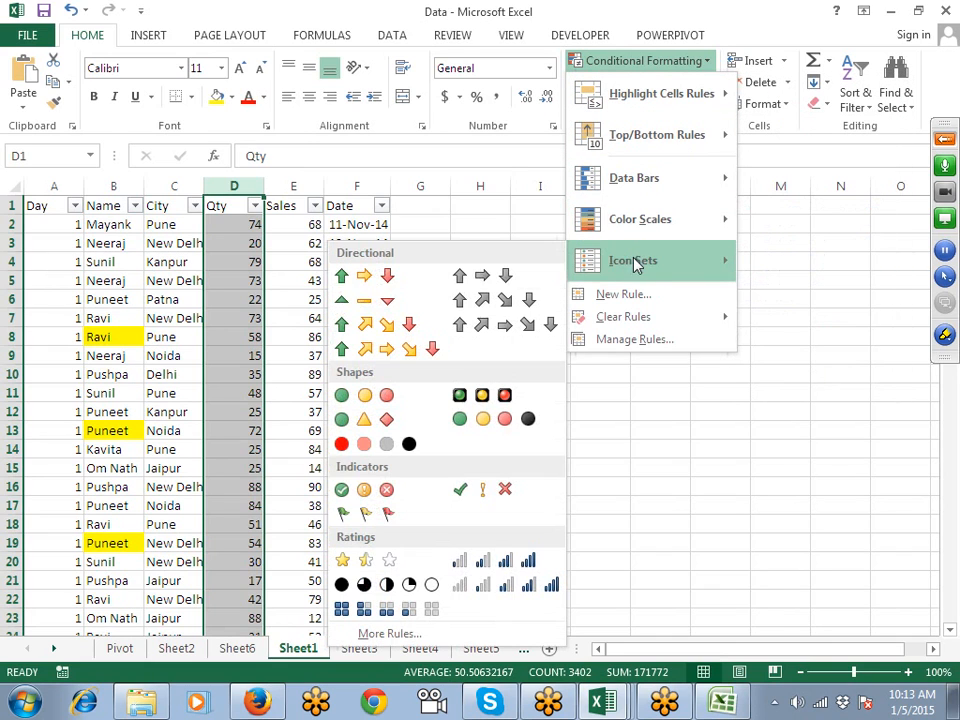
pyautogui.click(365, 276)
pyautogui.click(318, 278)
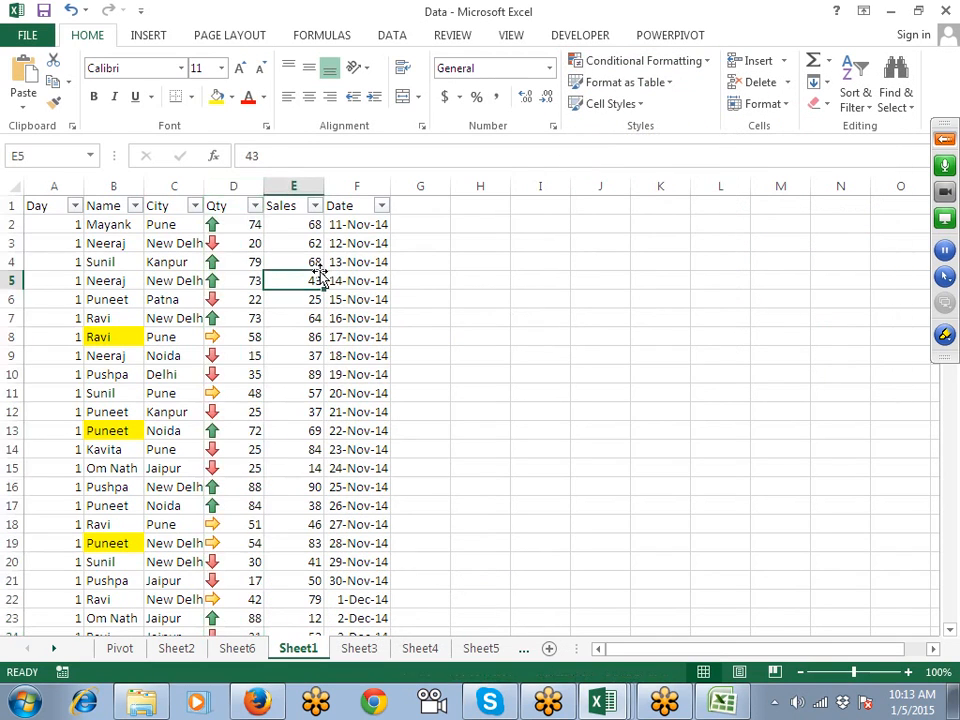
# Step: Filter the Qty column by its red down-arrow cell icon
pyautogui.click(254, 205)
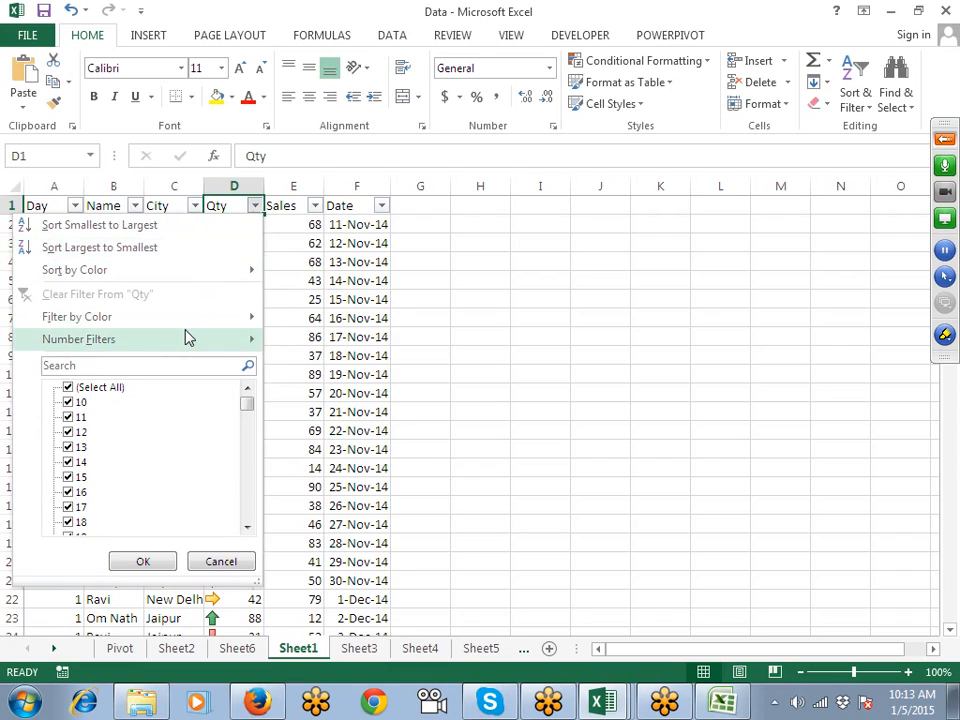
pyautogui.moveTo(191, 323)
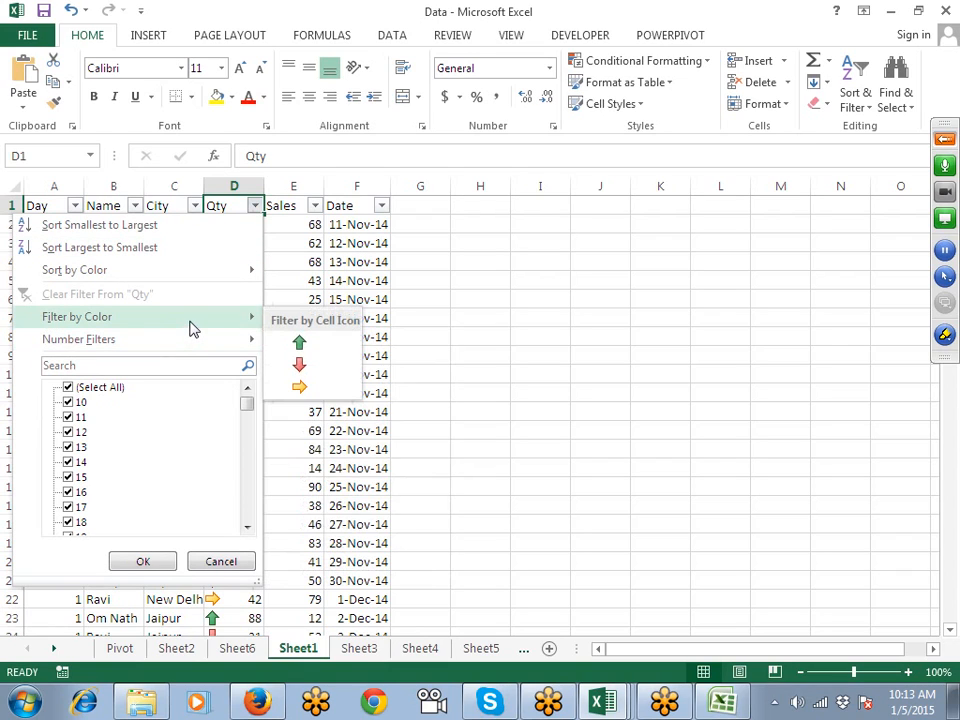
pyautogui.click(305, 373)
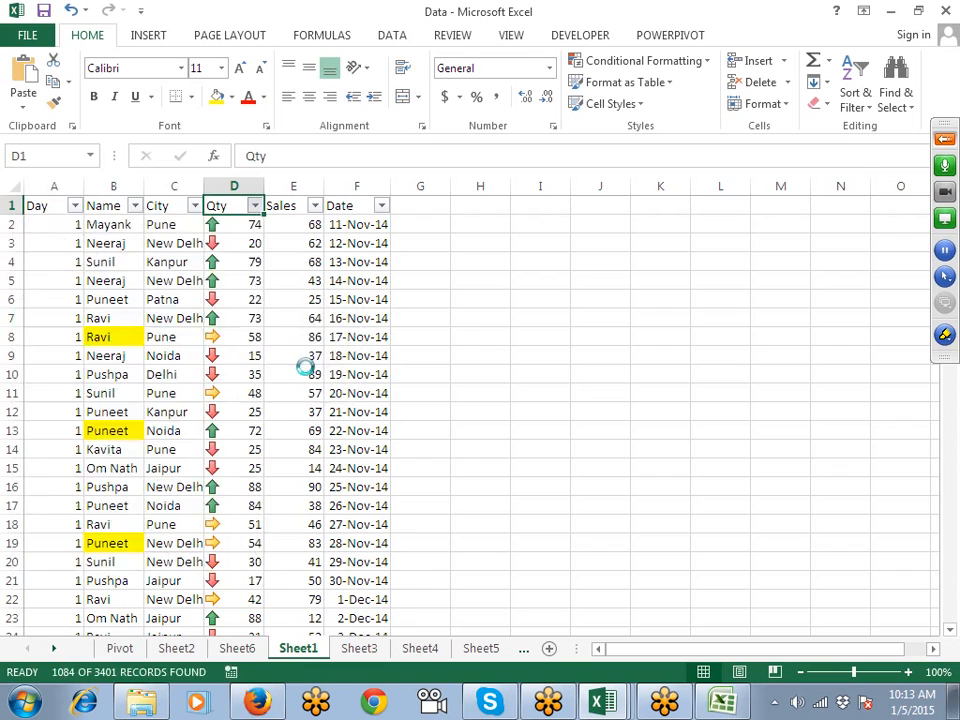
pyautogui.click(261, 265)
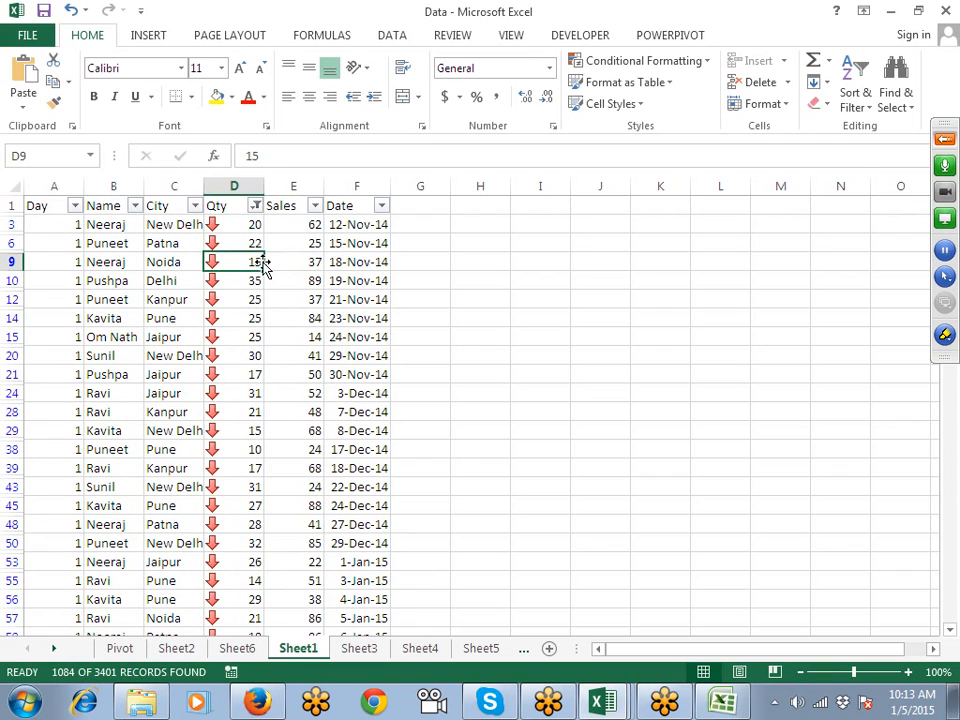
# Step: Clear the icon filter from the Qty column
pyautogui.click(256, 205)
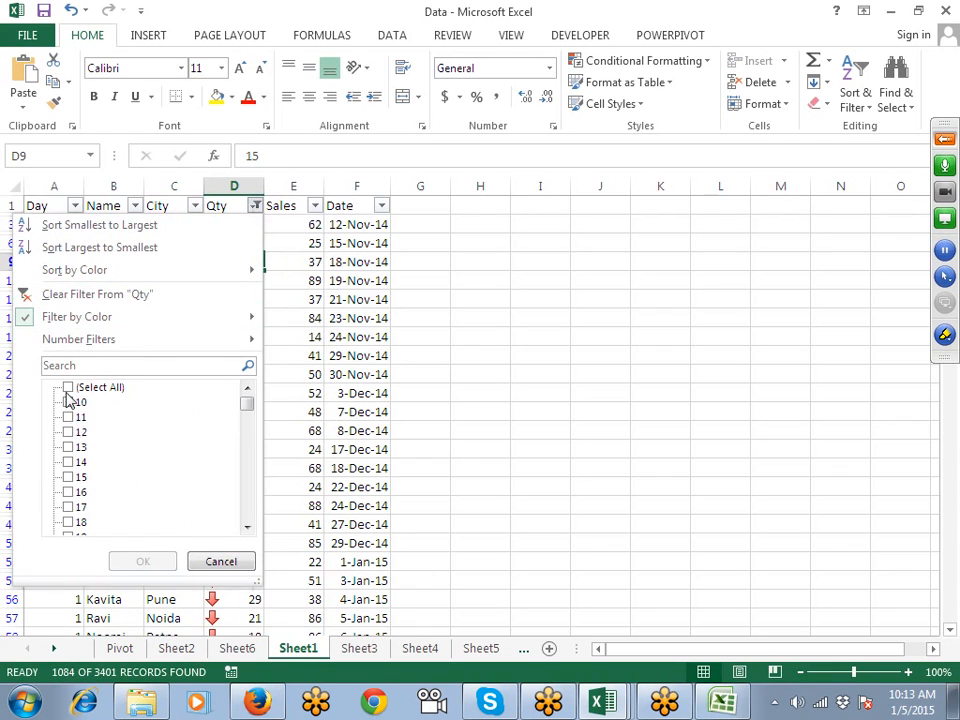
pyautogui.click(37, 300)
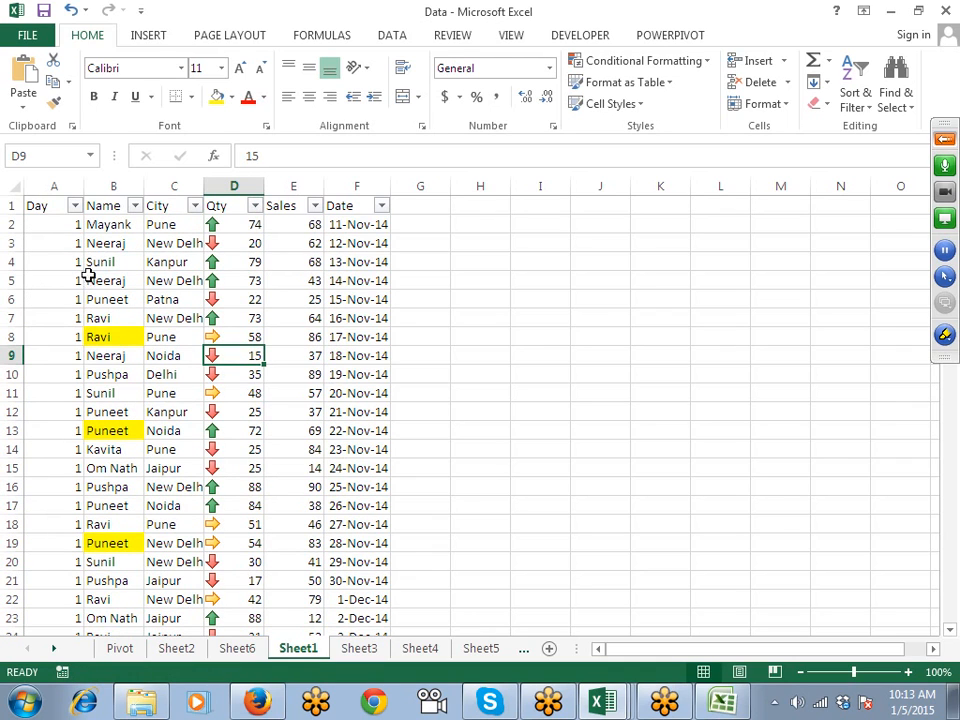
pyautogui.click(104, 243)
# Step: Filter the Name column with an Equals text filter for the name in cell B8
pyautogui.click(116, 206)
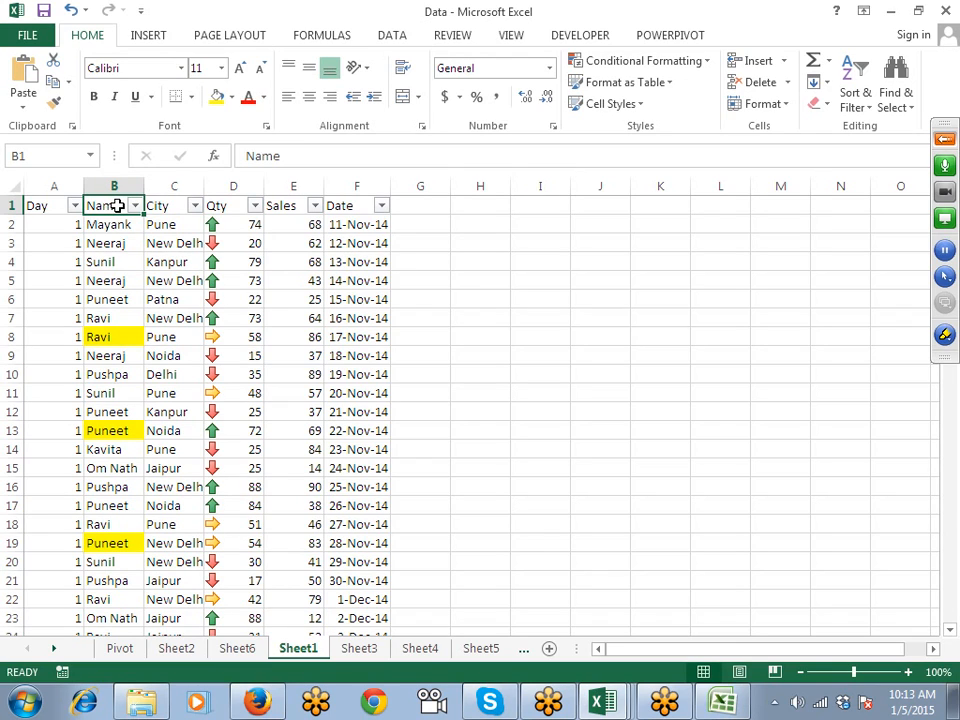
pyautogui.click(134, 206)
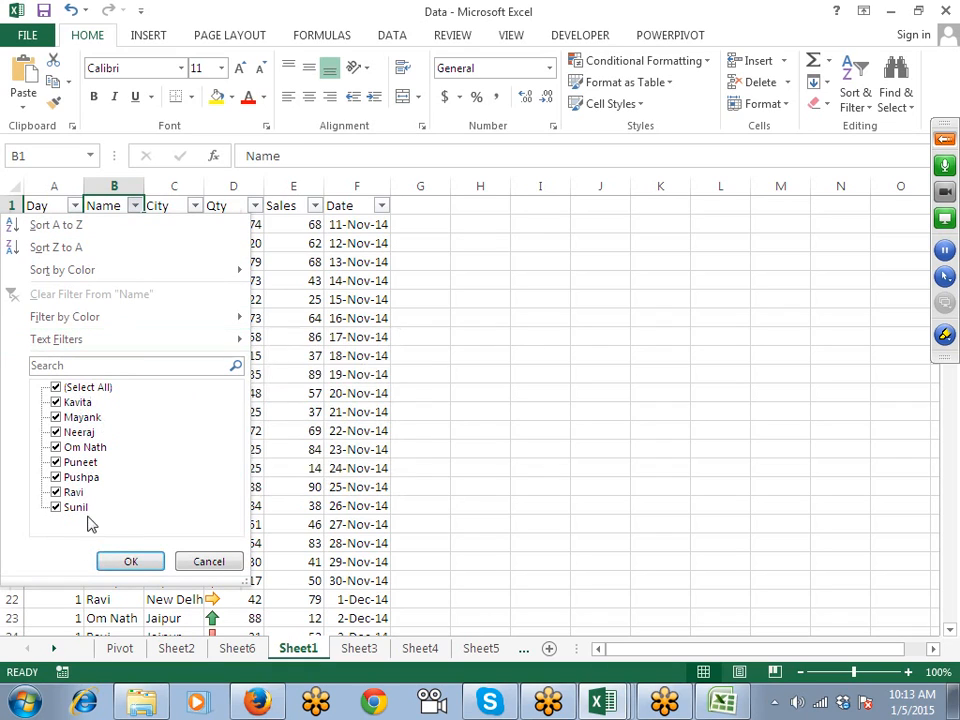
pyautogui.moveTo(116, 345)
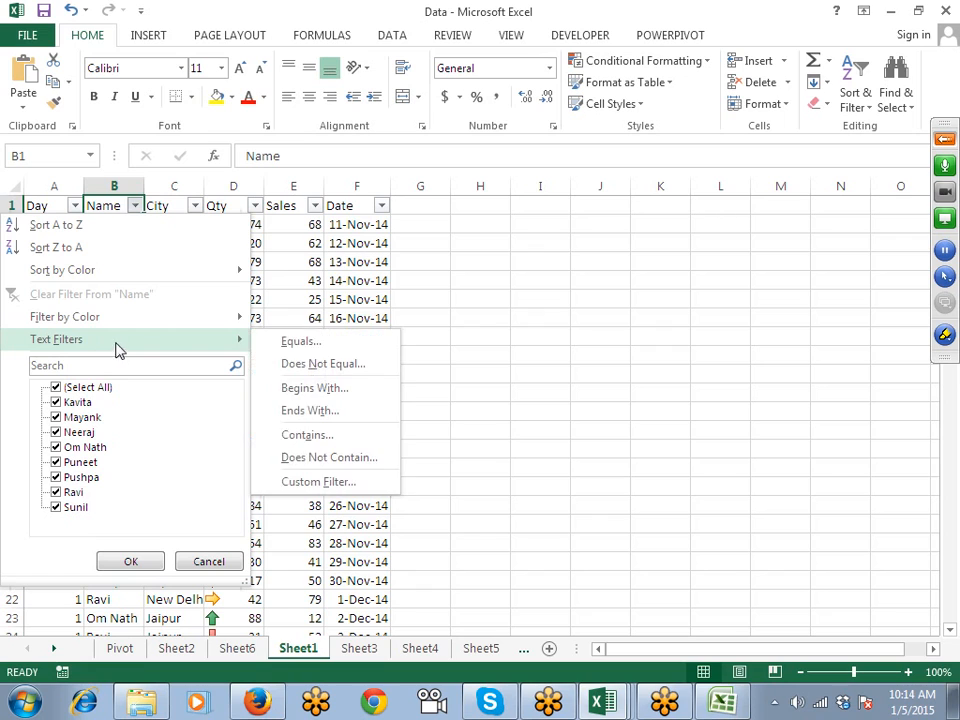
pyautogui.click(290, 343)
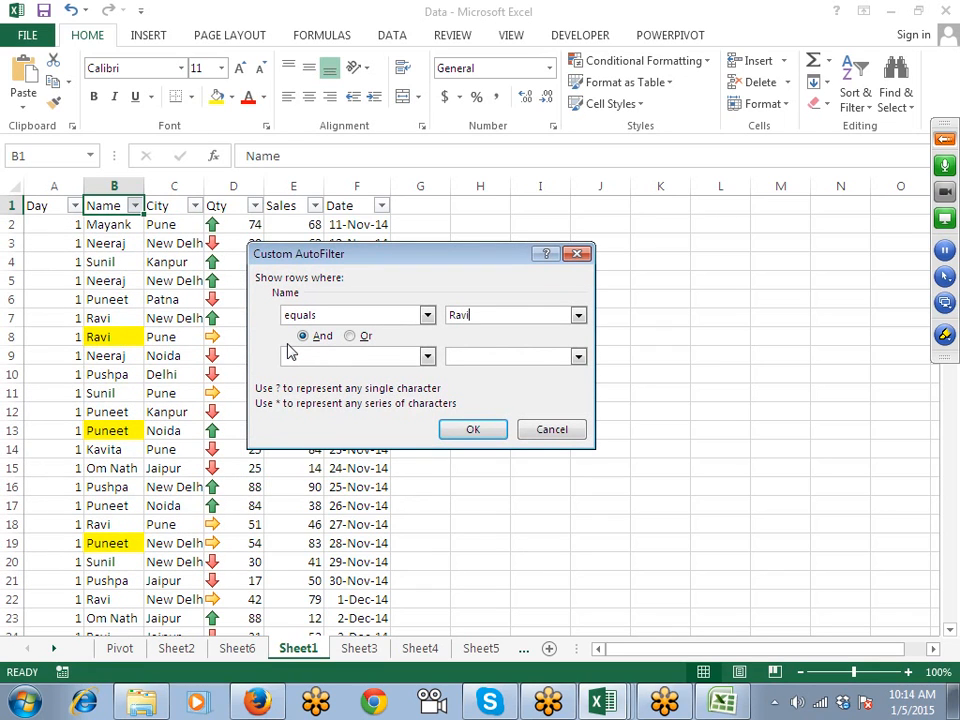
pyautogui.click(473, 429)
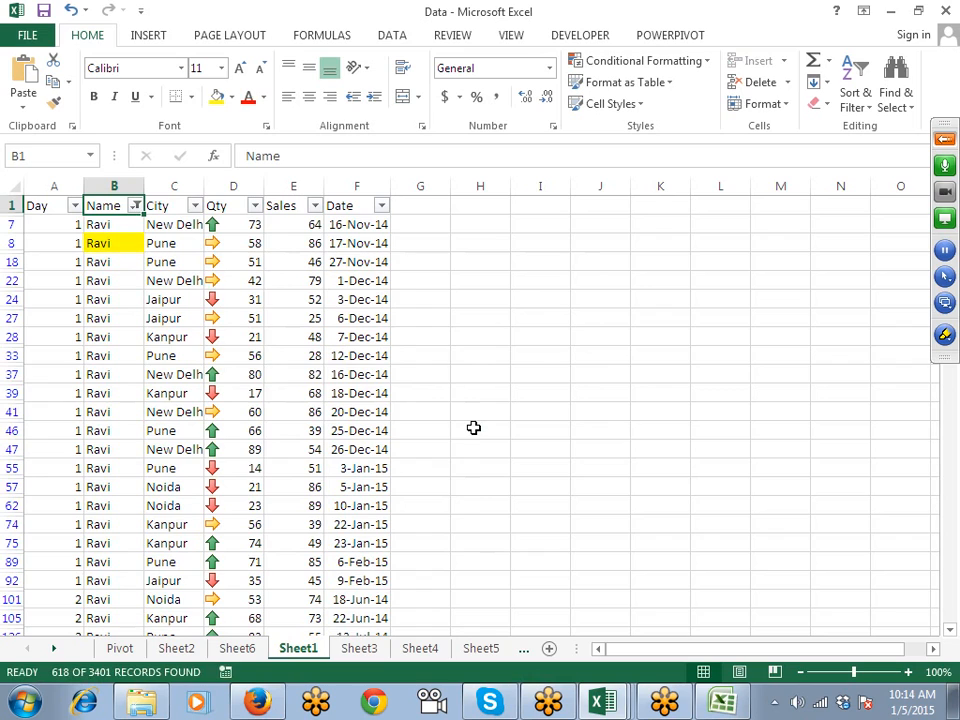
# Step: Change the Name column's Equals text filter to the name in cell B4
pyautogui.click(135, 205)
pyautogui.moveTo(189, 347)
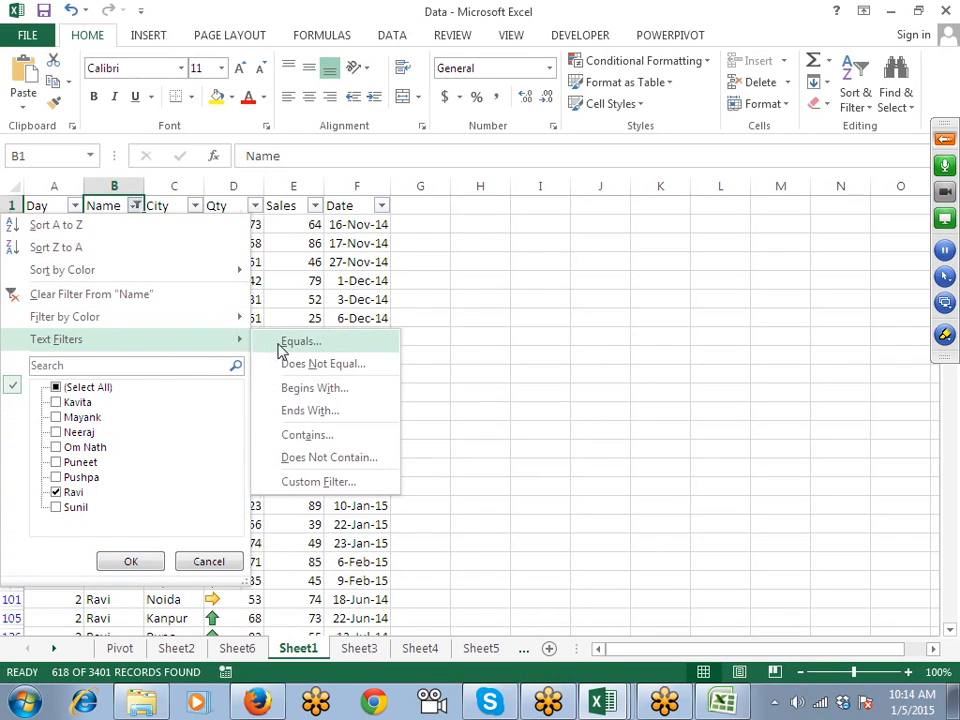
pyautogui.click(280, 349)
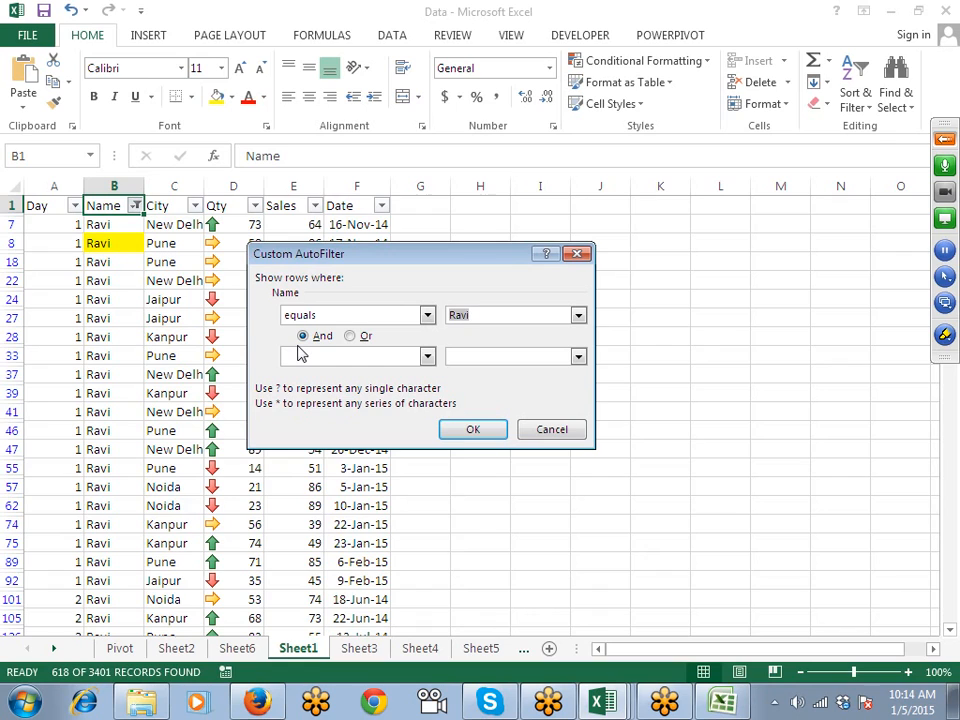
pyautogui.write('Sunil')
pyautogui.click(460, 428)
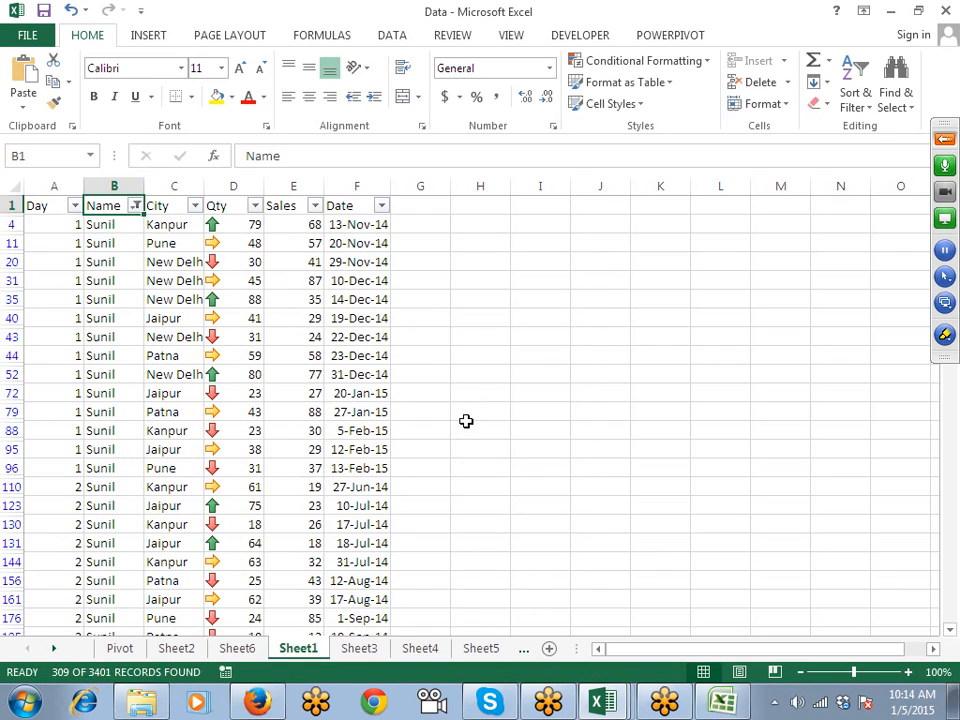
# Step: Apply a Does Not Equal text filter to the Name column to exclude the currently filtered name, and review the remaining rows
pyautogui.click(136, 206)
pyautogui.moveTo(115, 339)
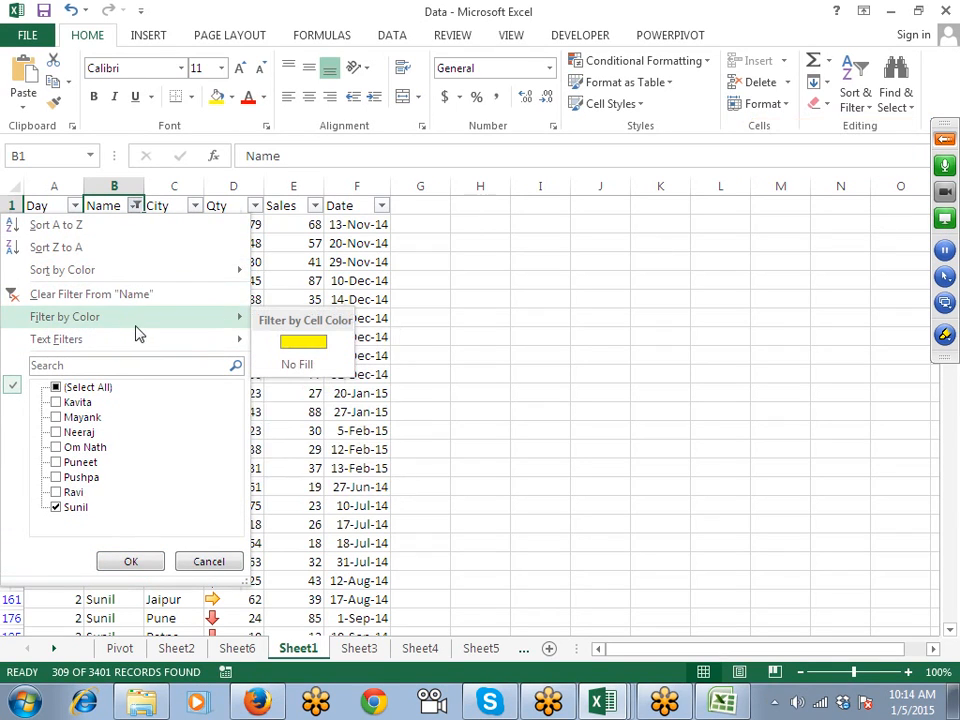
pyautogui.moveTo(216, 343)
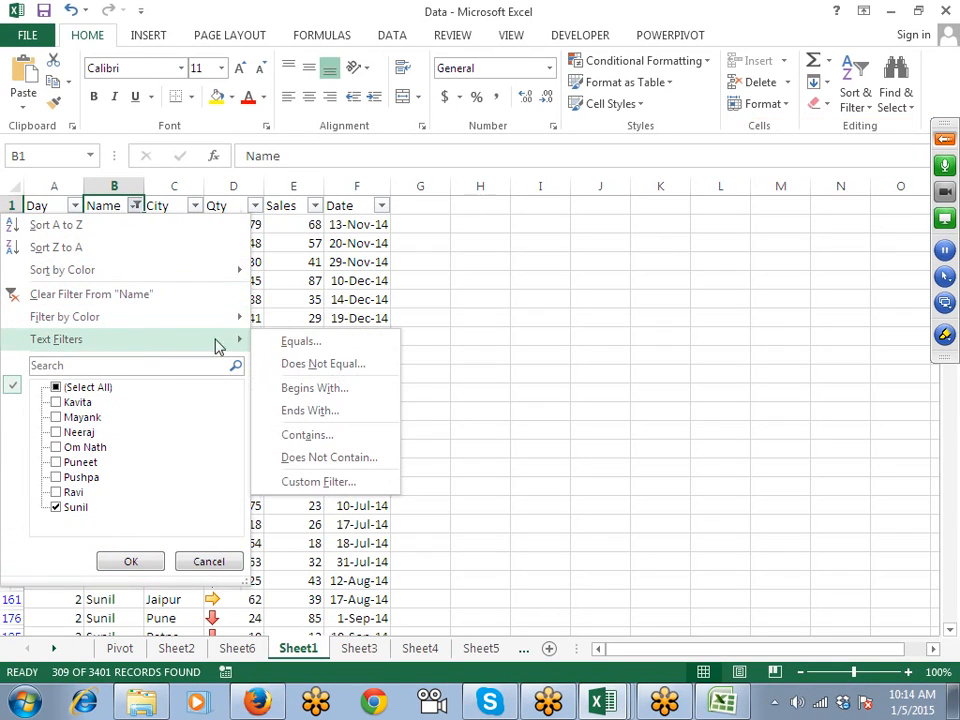
pyautogui.click(310, 364)
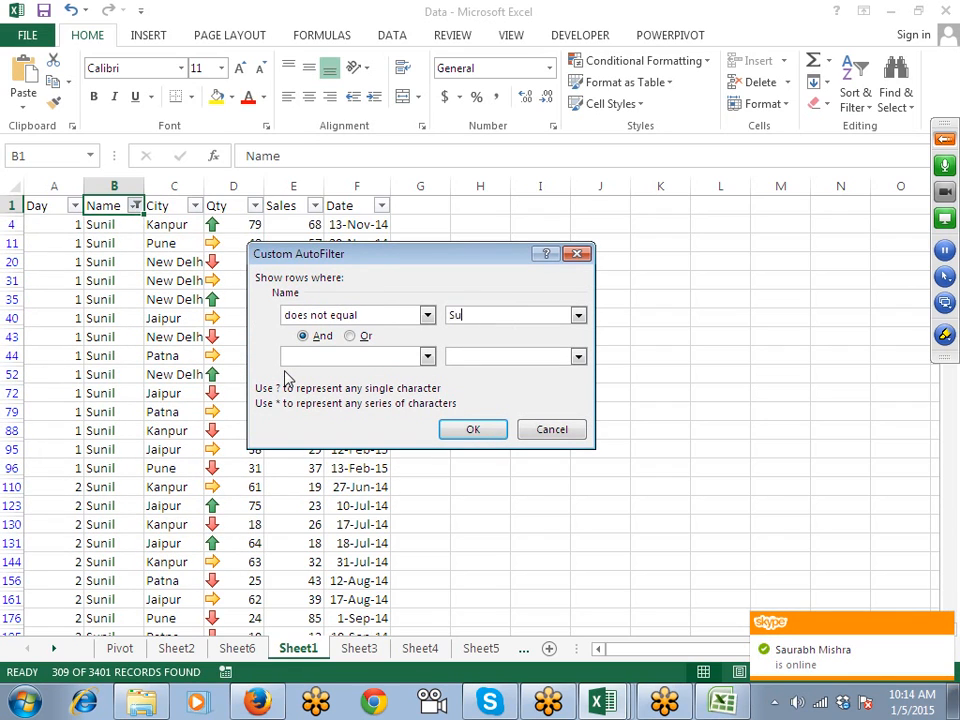
pyautogui.click(477, 431)
pyautogui.scroll(-5, 229, 446)
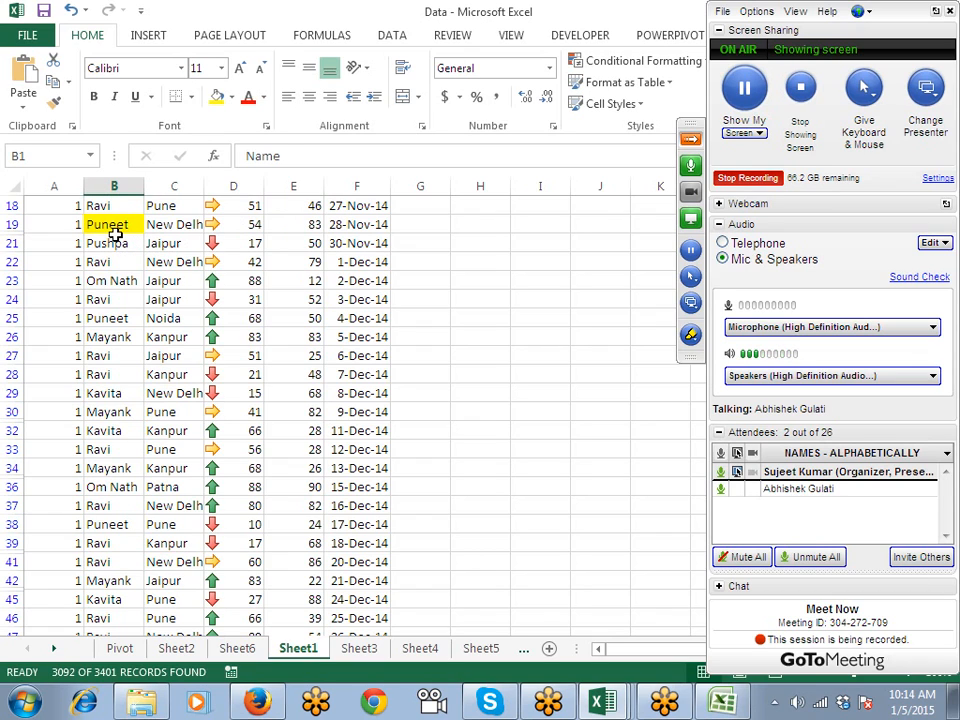
pyautogui.press('Down')
pyautogui.press('Down')
pyautogui.press('Up')
pyautogui.press('Up')
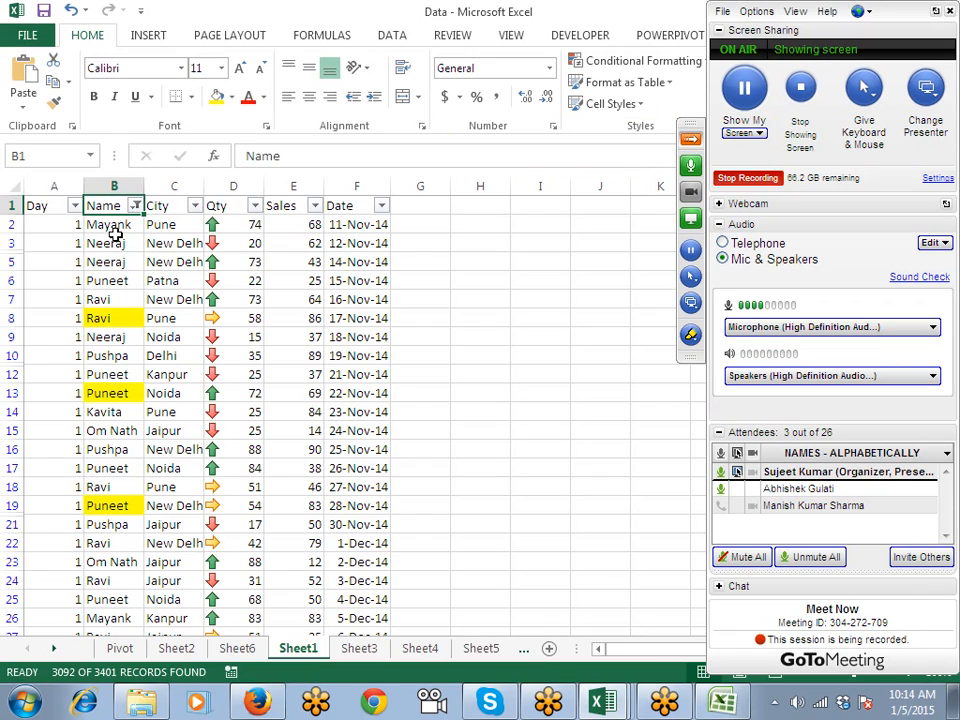
# Step: Turn the data's filter off and on again to reset the Name column's filter
pyautogui.hotkey('ctrl', 'shift', 'l')
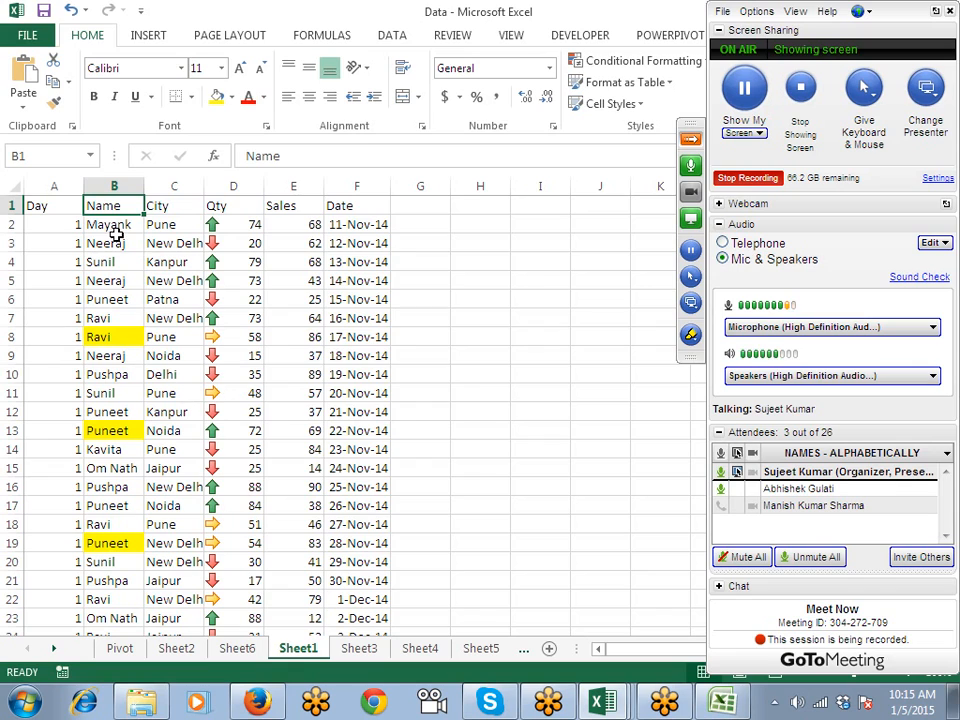
pyautogui.hotkey('ctrl', 't')
pyautogui.press('Escape')
pyautogui.hotkey('ctrl', 'shift', 'l')
# Step: Filter the Name column with a Begins With text filter for S
pyautogui.click(134, 205)
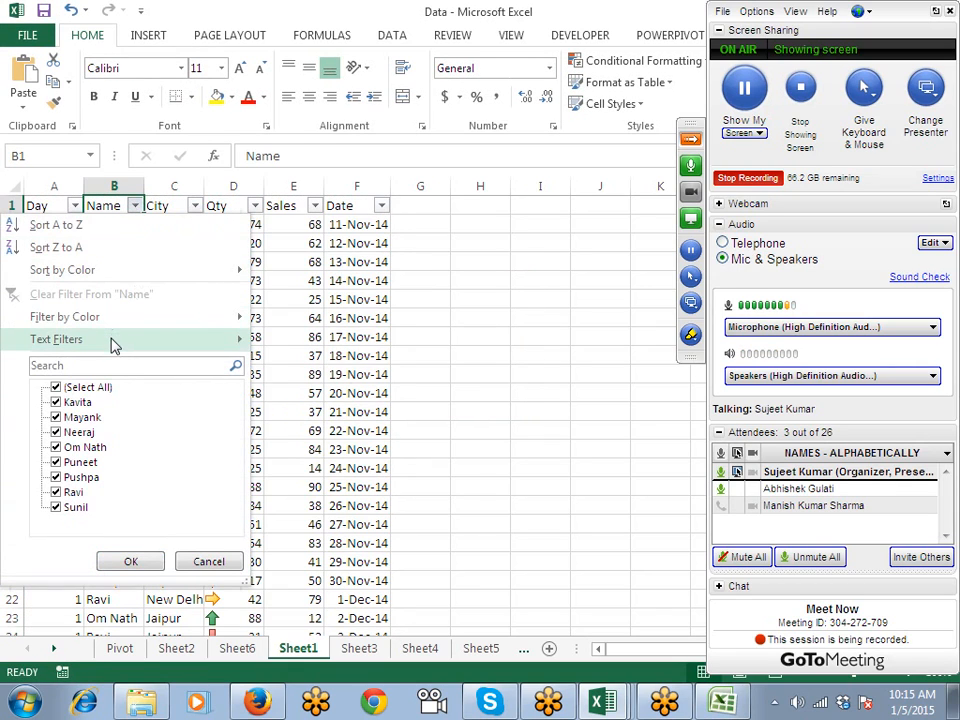
pyautogui.moveTo(128, 343)
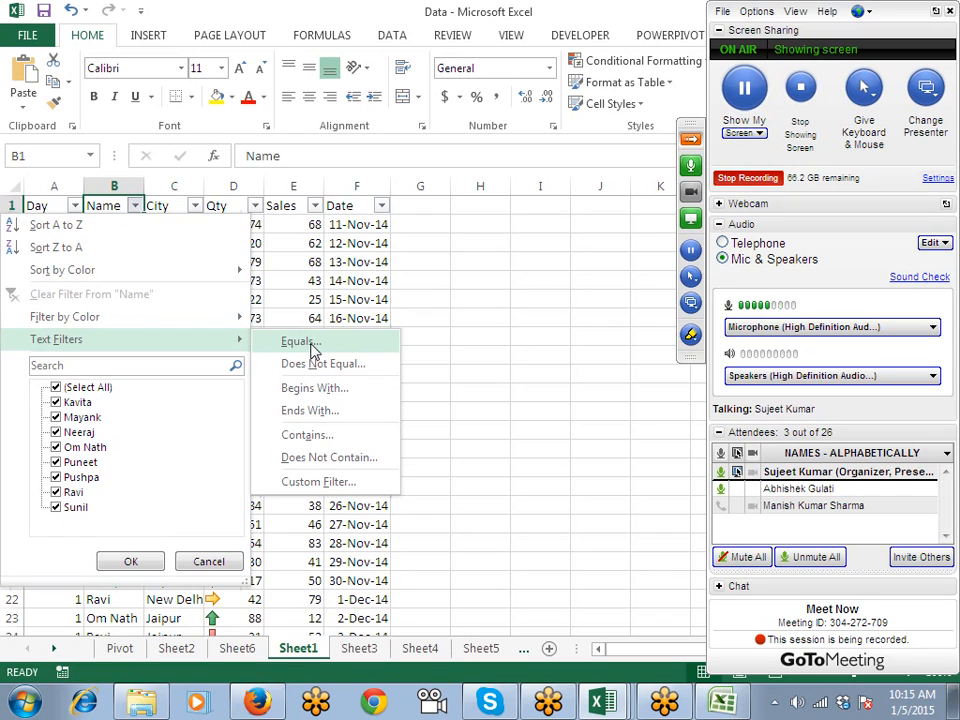
pyautogui.click(340, 388)
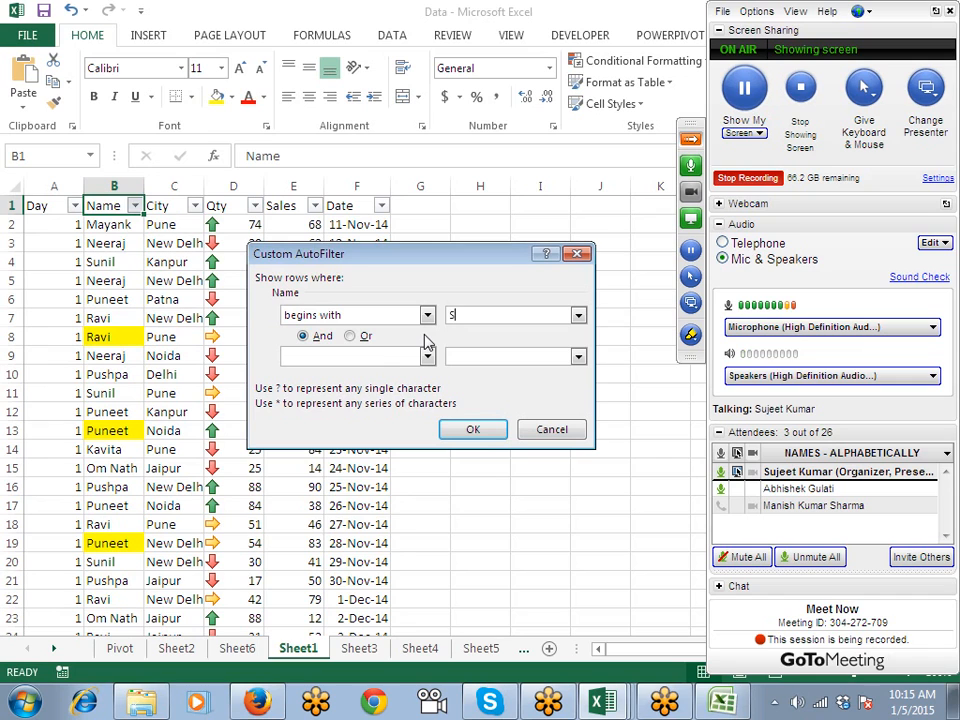
pyautogui.click(473, 429)
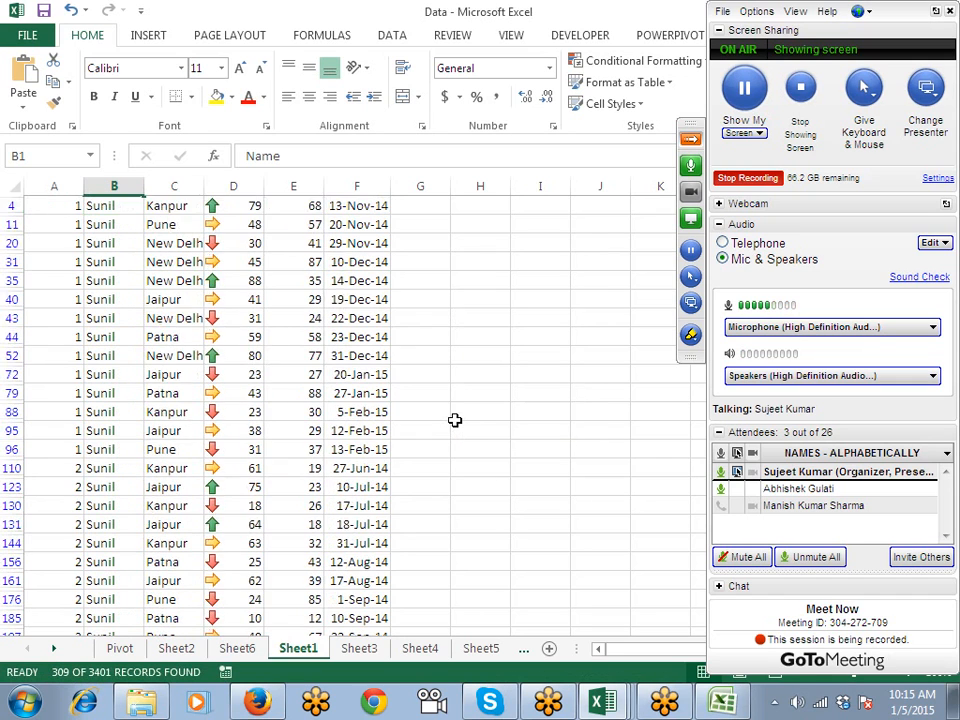
pyautogui.scroll(-1, 455, 418)
pyautogui.scroll(1, 199, 242)
pyautogui.scroll(1, 146, 211)
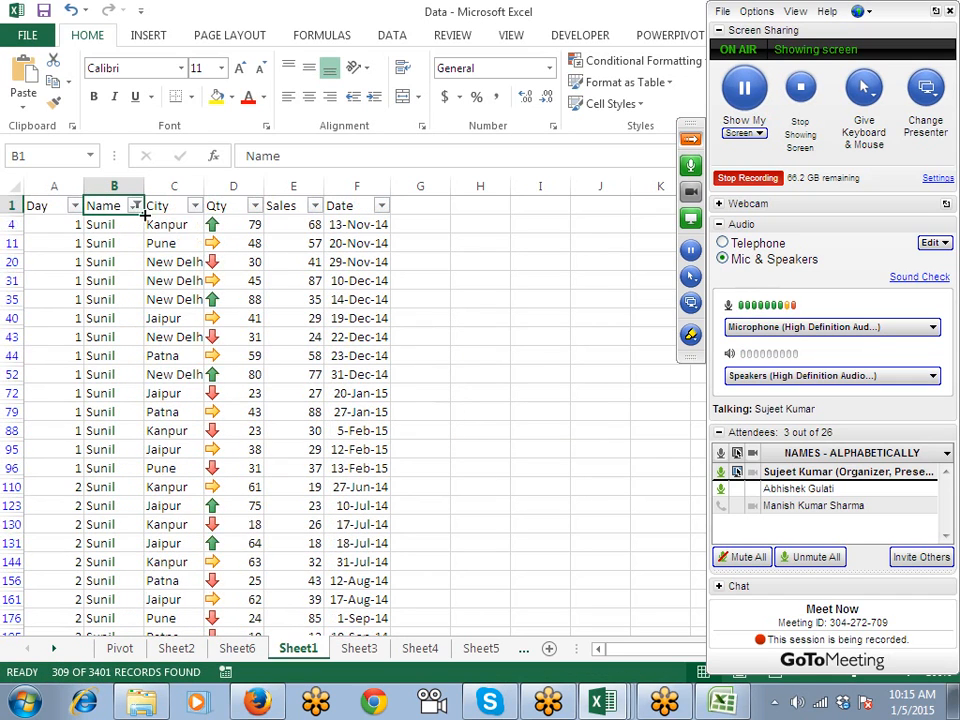
pyautogui.click(135, 205)
pyautogui.moveTo(112, 345)
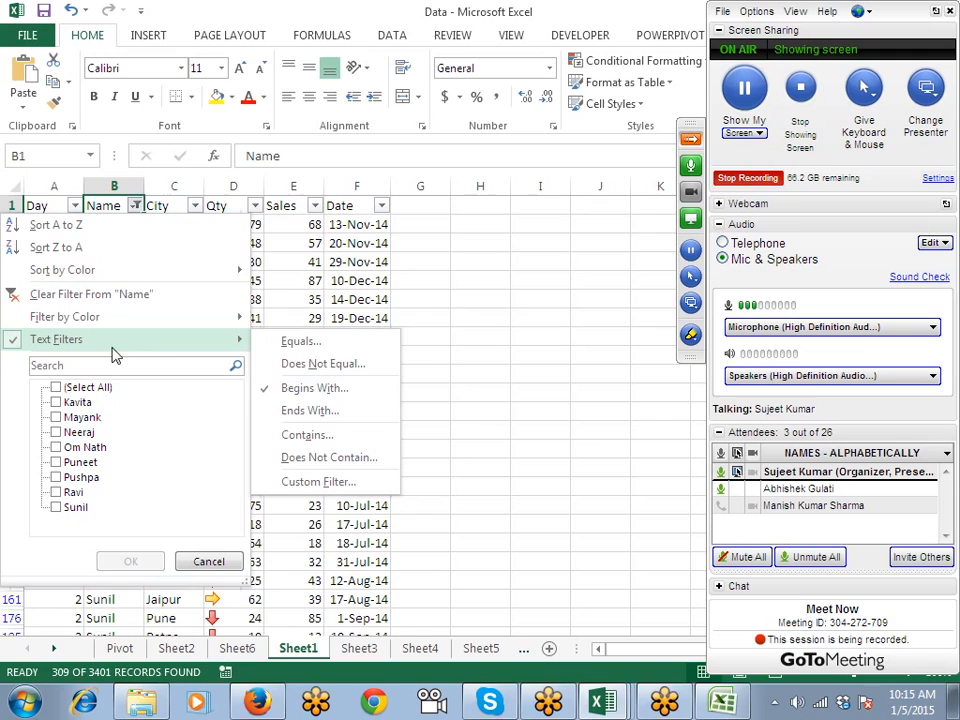
pyautogui.click(315, 390)
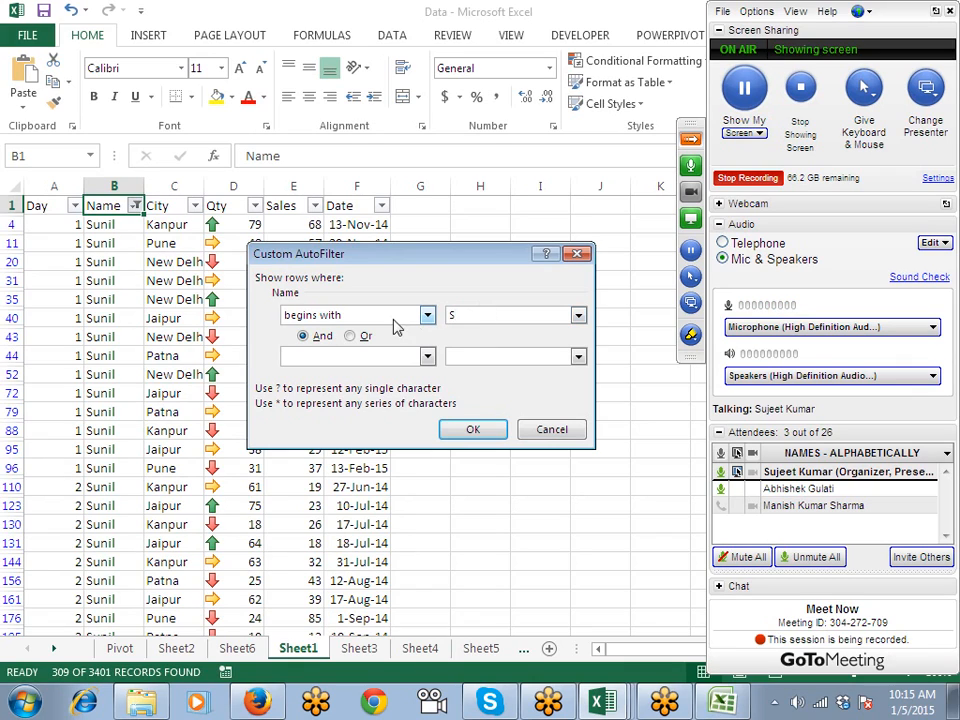
pyautogui.press('Escape')
# Step: Filter the Name column with an Ends With text filter for a surname
pyautogui.click(134, 205)
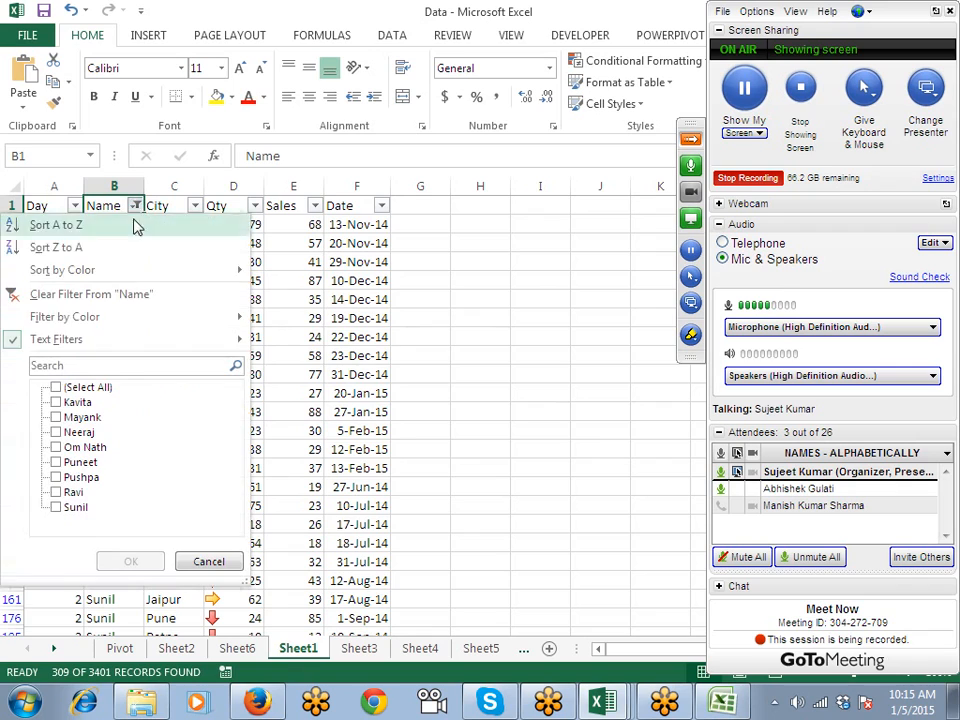
pyautogui.moveTo(113, 345)
pyautogui.click(312, 410)
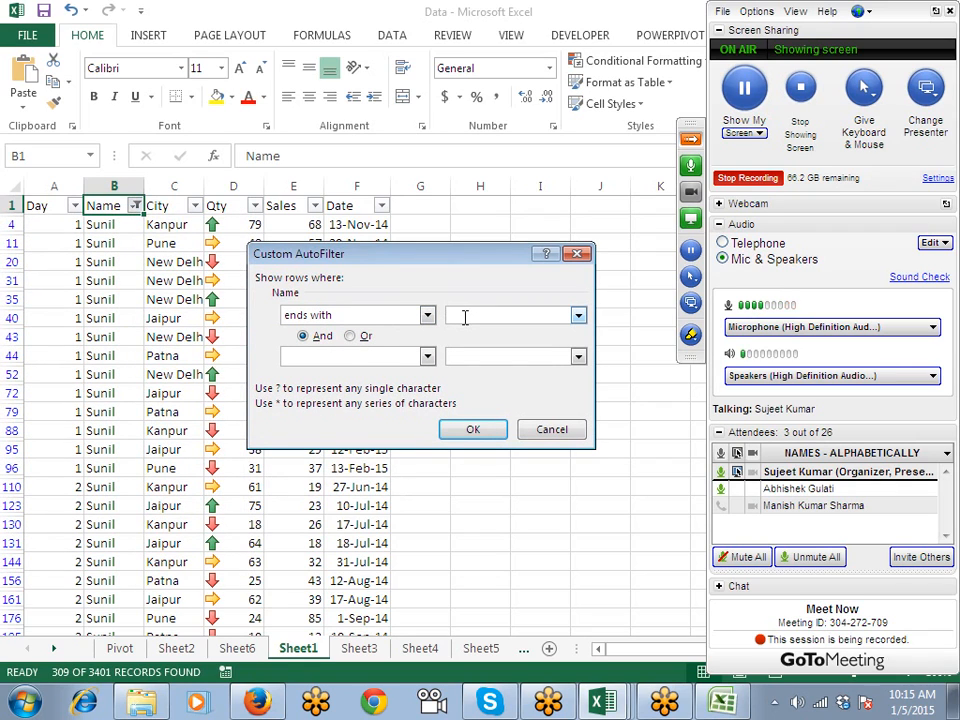
pyautogui.write('kumar')
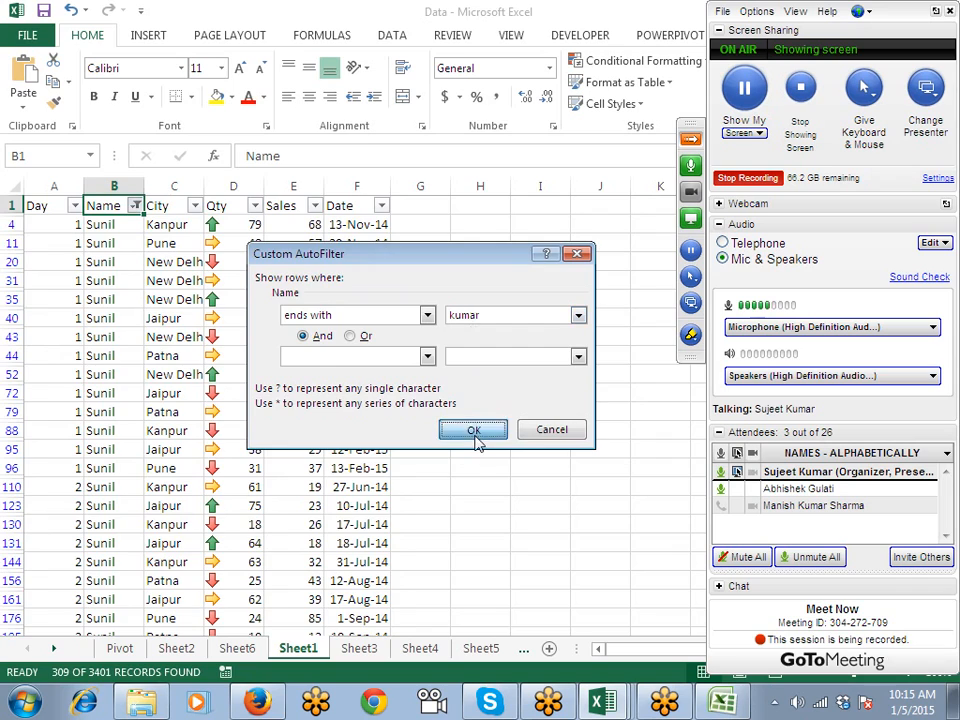
pyautogui.click(474, 430)
# Step: Remove the Ends With filter from the Name column by selecting all of its values
pyautogui.click(141, 206)
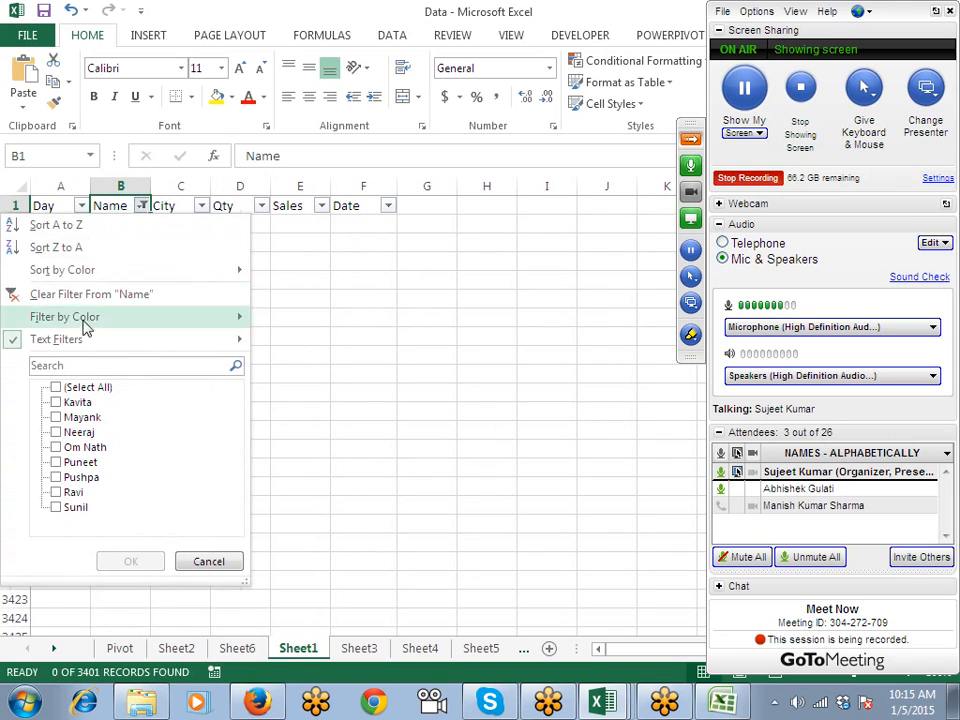
pyautogui.click(56, 388)
pyautogui.click(129, 561)
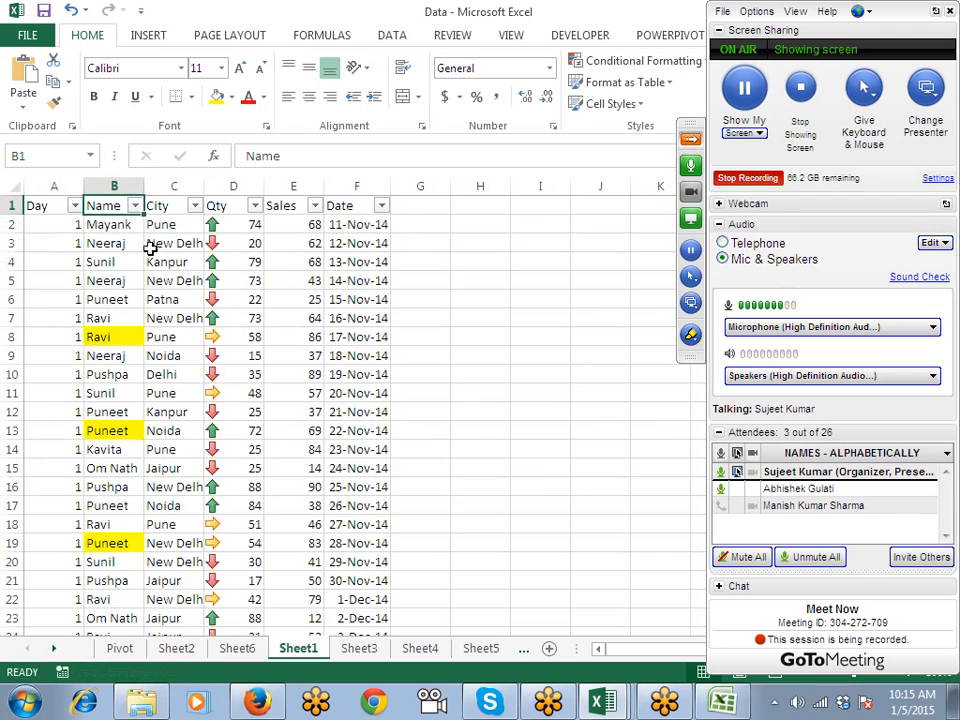
# Step: Filter the Name column with a Contains text filter for the letter i
pyautogui.click(135, 205)
pyautogui.moveTo(131, 345)
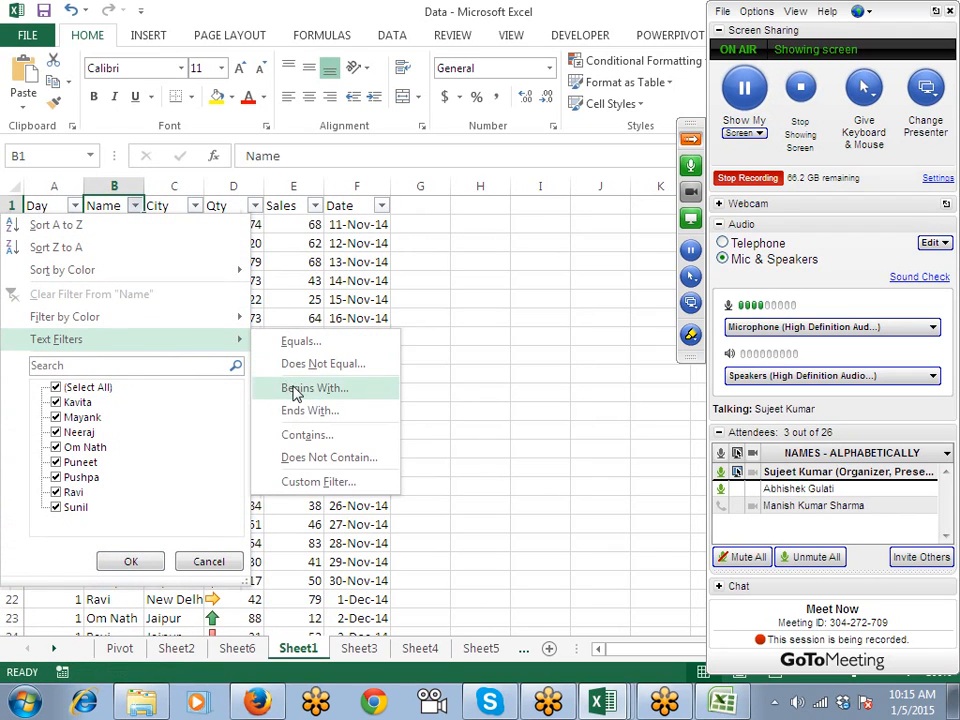
pyautogui.click(298, 435)
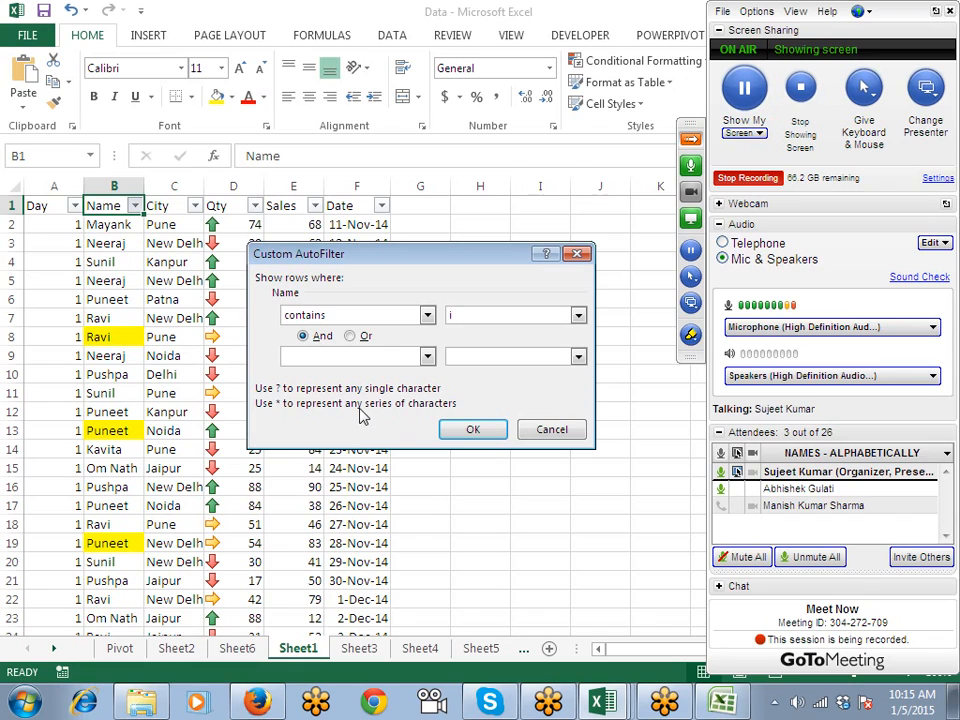
pyautogui.click(467, 436)
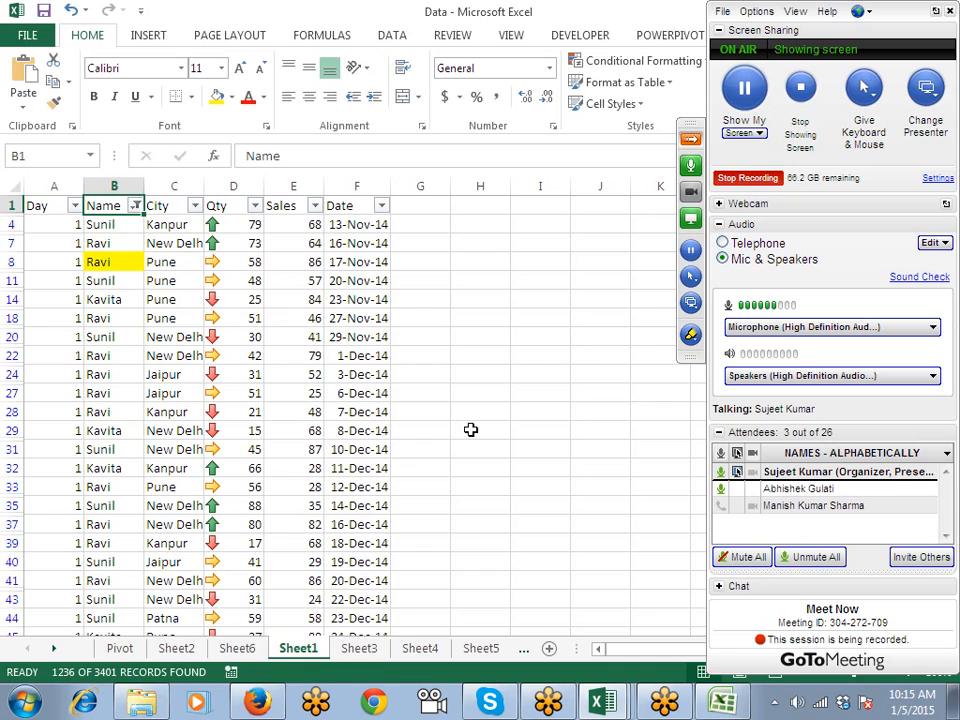
# Step: Remove the Contains filter from the Name column by selecting all of its values
pyautogui.click(135, 206)
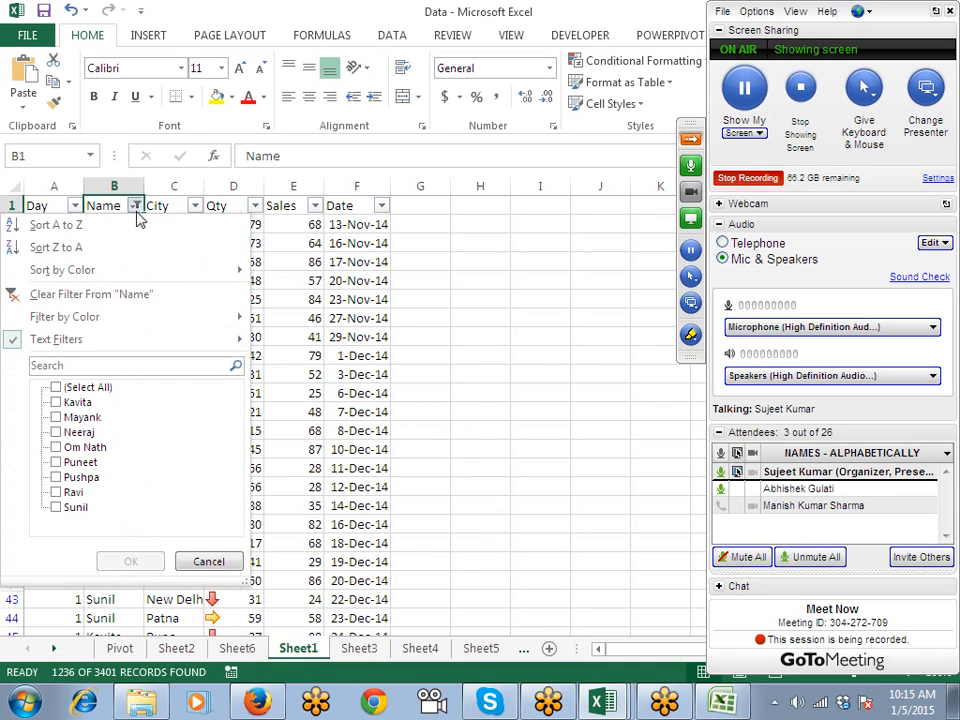
pyautogui.click(56, 388)
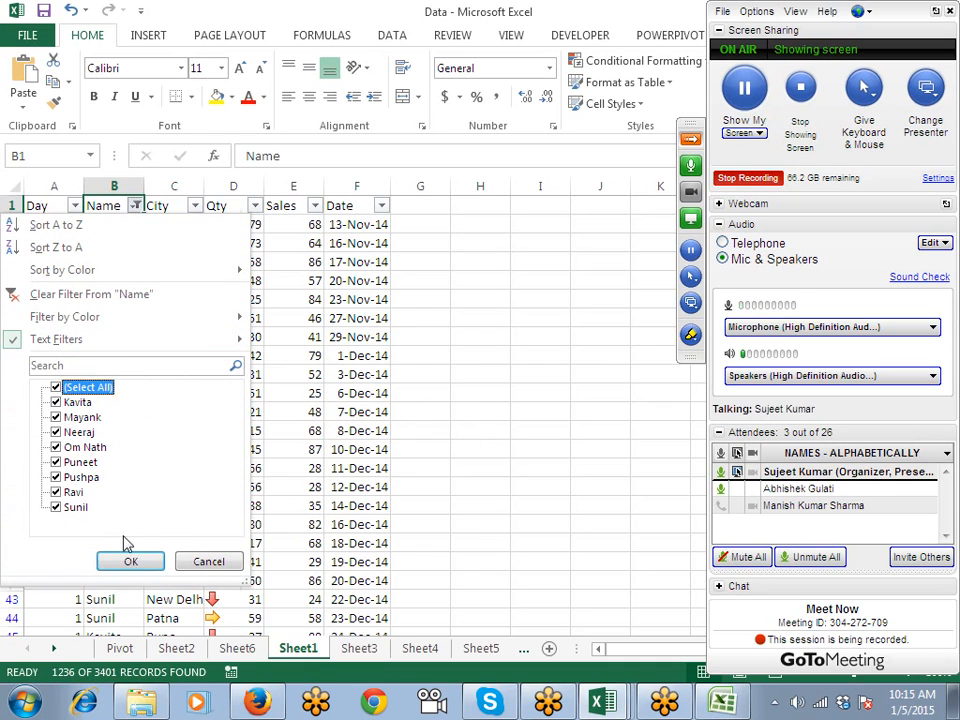
pyautogui.click(131, 563)
# Step: Replace the name in cell B9 with a first name and surname, and reopen the cell for editing
pyautogui.click(115, 356)
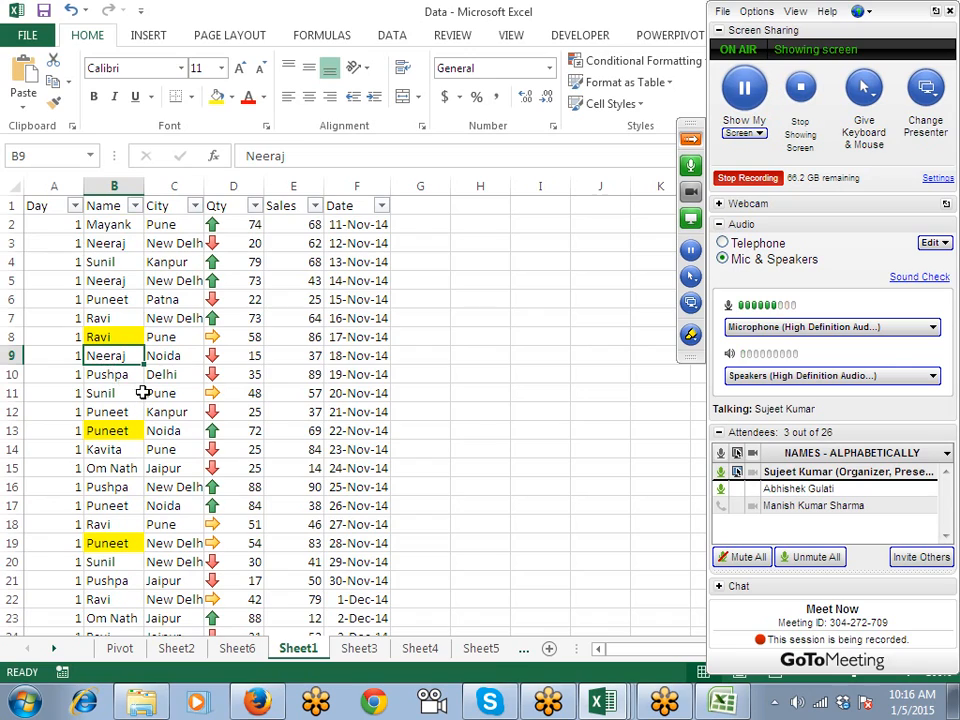
pyautogui.write('Raci')
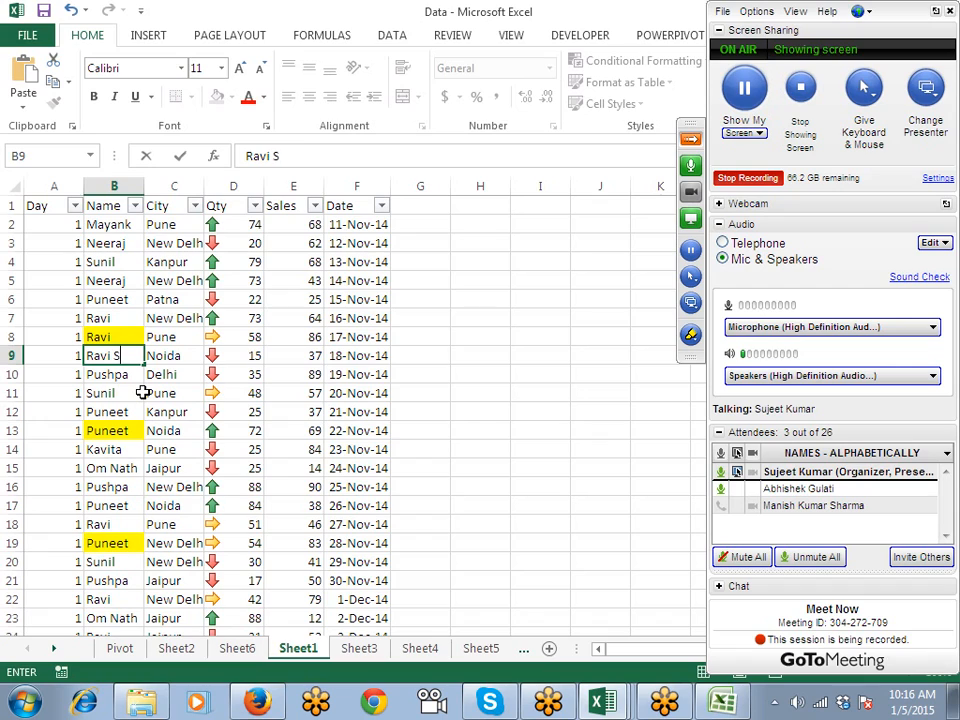
pyautogui.write('Singh')
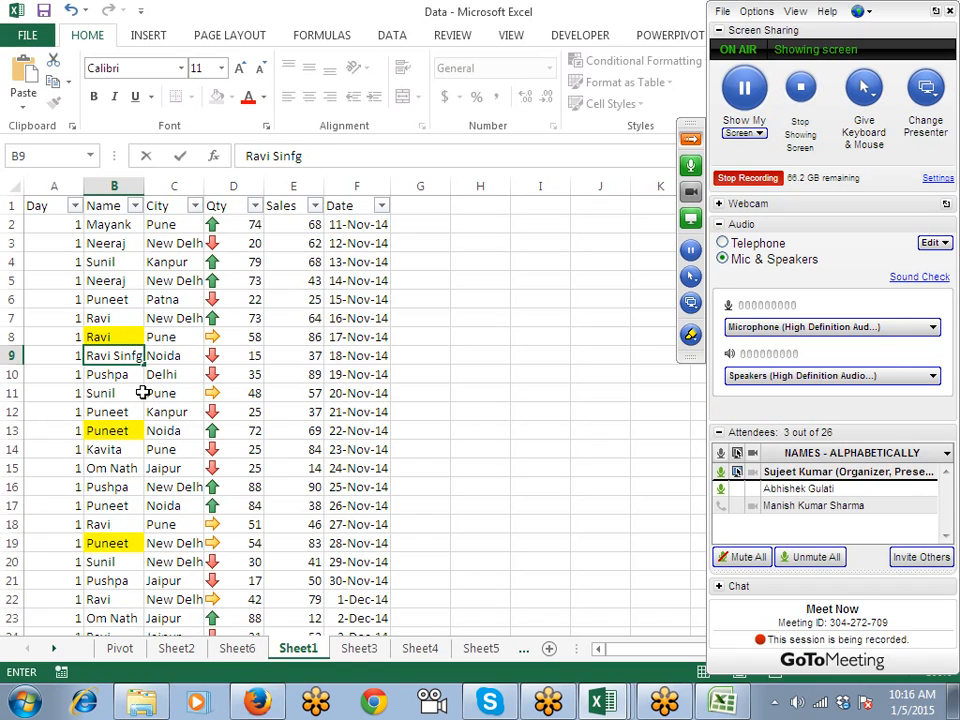
pyautogui.write('\\\\\\')
pyautogui.press('BackSpace')
pyautogui.press('BackSpace')
pyautogui.press('BackSpace')
pyautogui.press('BackSpace')
pyautogui.write('ghe')
pyautogui.press('BackSpace')
pyautogui.press('Return')
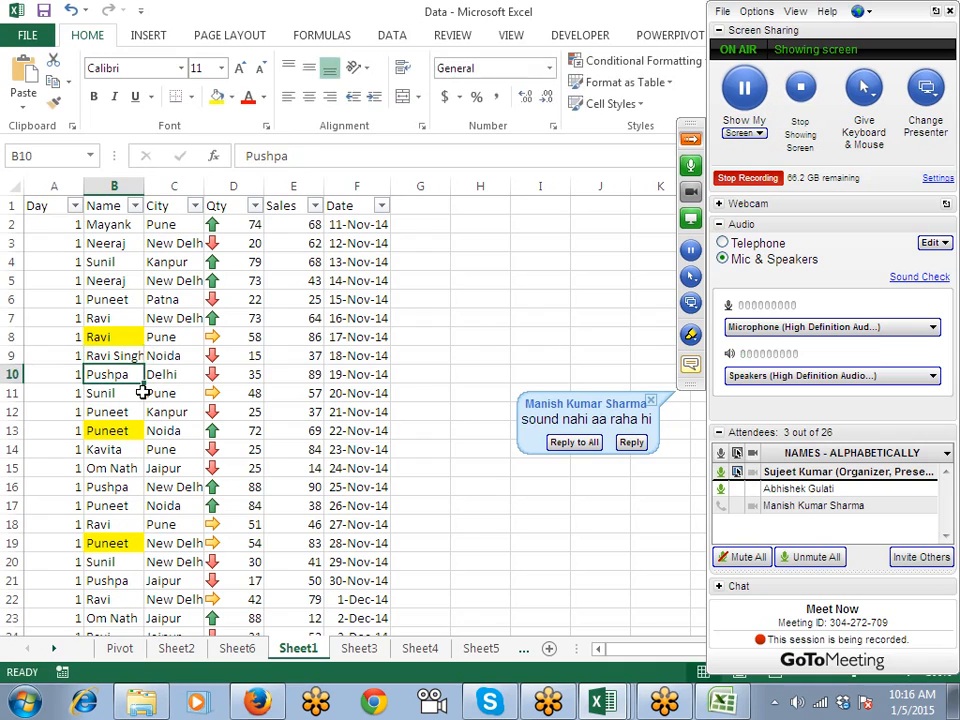
pyautogui.press('Up')
pyautogui.press('F2')
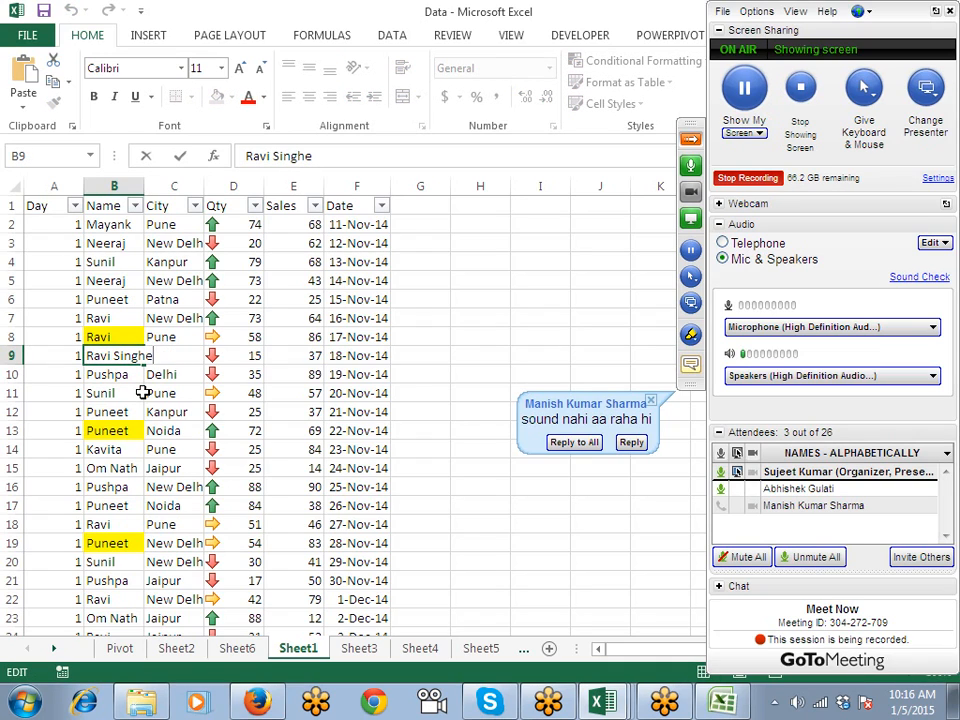
# Step: Switch to GoToMeeting and set the built-in audio conferencing mode to provide VoIP only
pyautogui.click(936, 242)
pyautogui.click(800, 260)
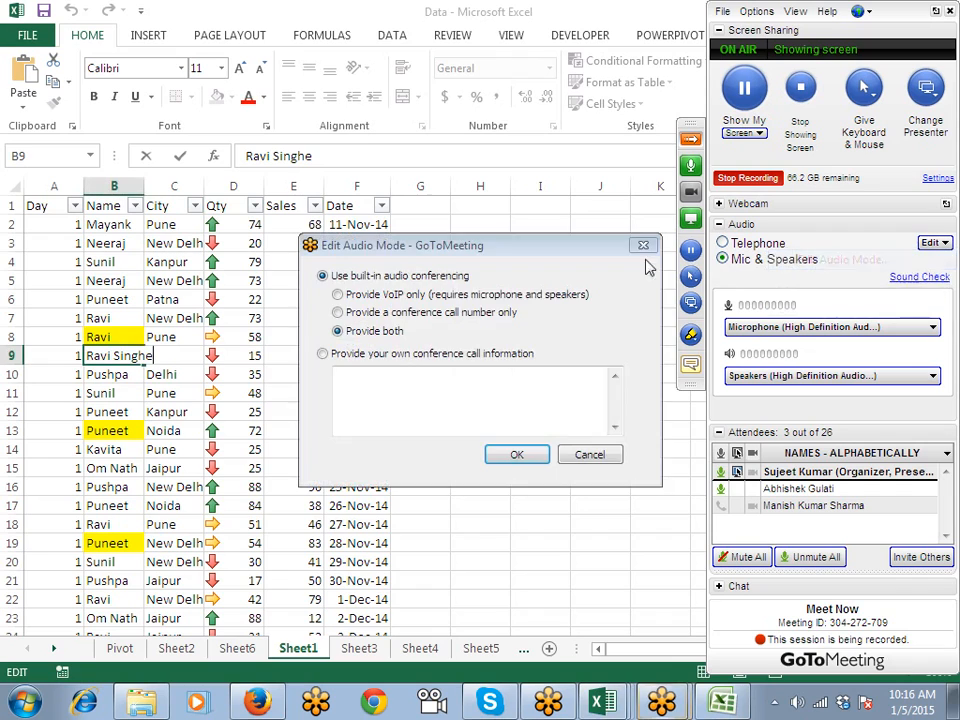
pyautogui.click(515, 294)
pyautogui.click(530, 455)
pyautogui.click(535, 455)
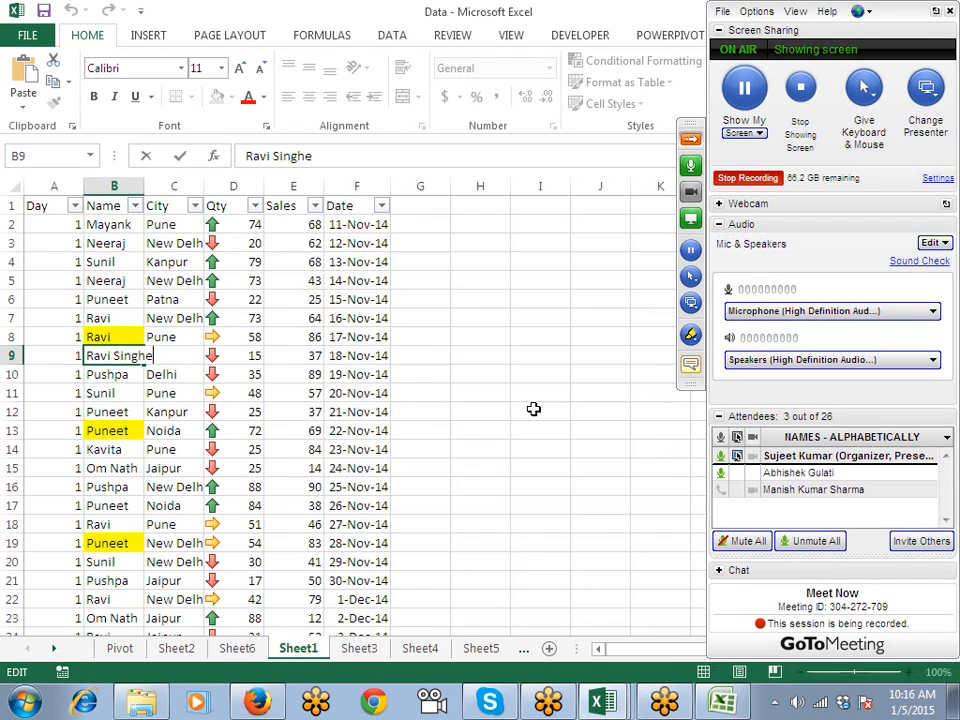
# Step: Correct the spelling of the surname at the end of the name in cell B9
pyautogui.press('BackSpace')
pyautogui.press('BackSpace')
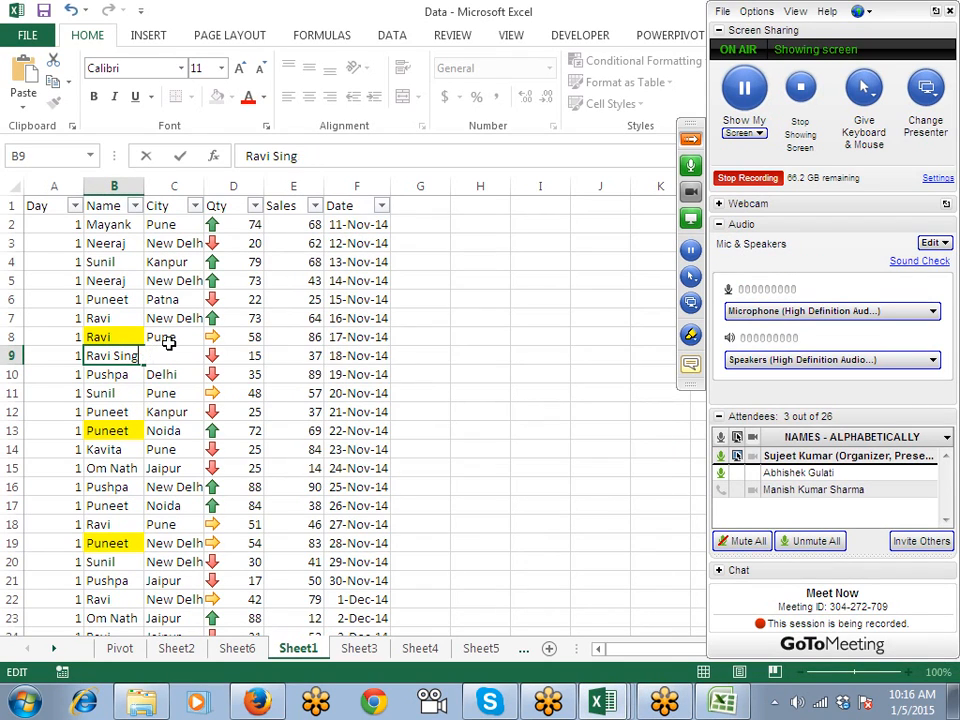
pyautogui.write('h')
pyautogui.press('Return')
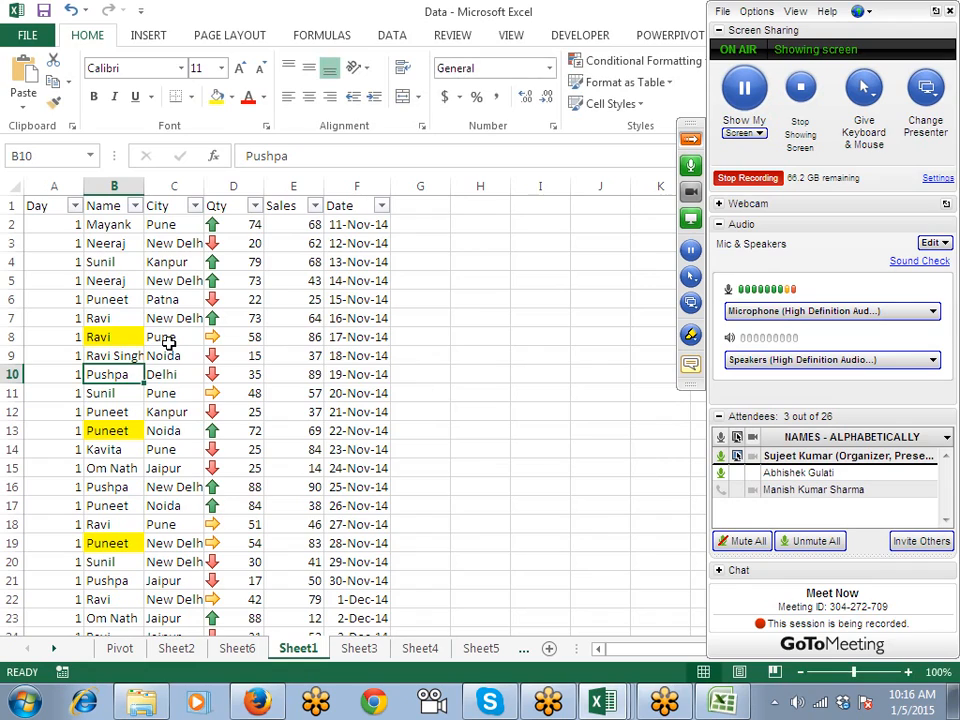
# Step: Replace the name in cell B10 with a full name made of first name, middle name and surname
pyautogui.write('Ra')
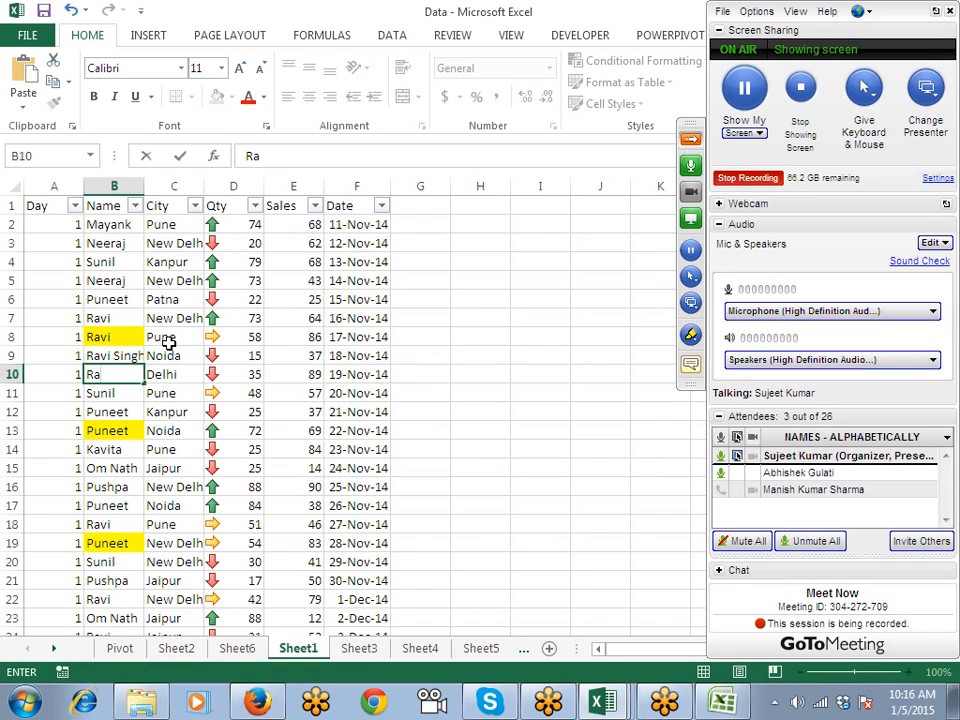
pyautogui.write('vi K')
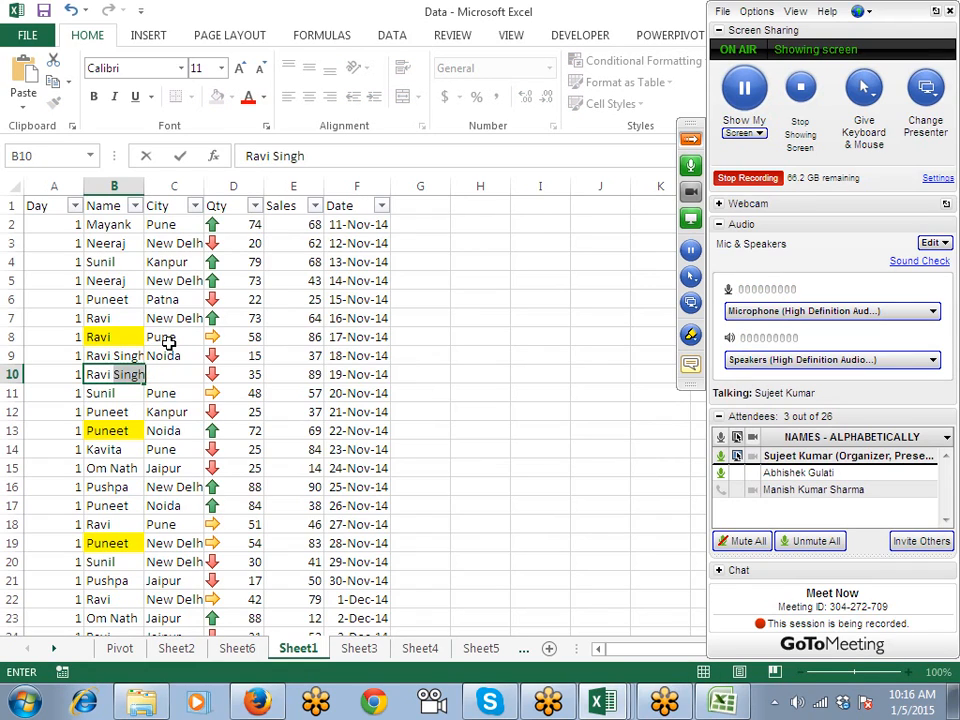
pyautogui.write('an')
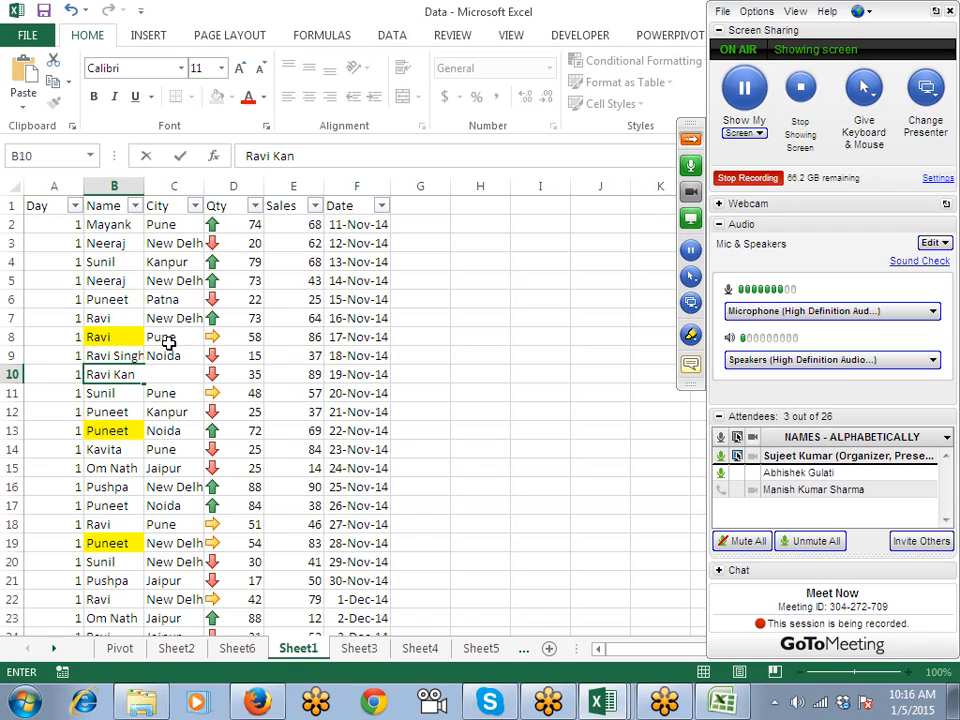
pyautogui.write('t Sing')
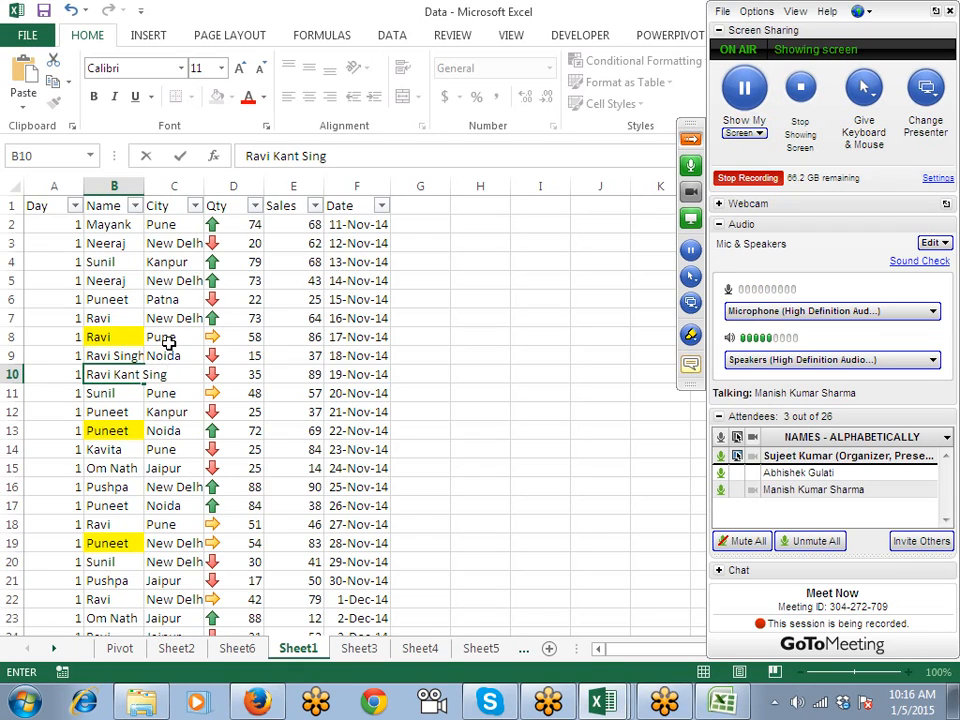
pyautogui.write('h')
pyautogui.press('Return')
# Step: Compare the full names entered in cells B9 and B10
pyautogui.press('Up')
pyautogui.press('Up')
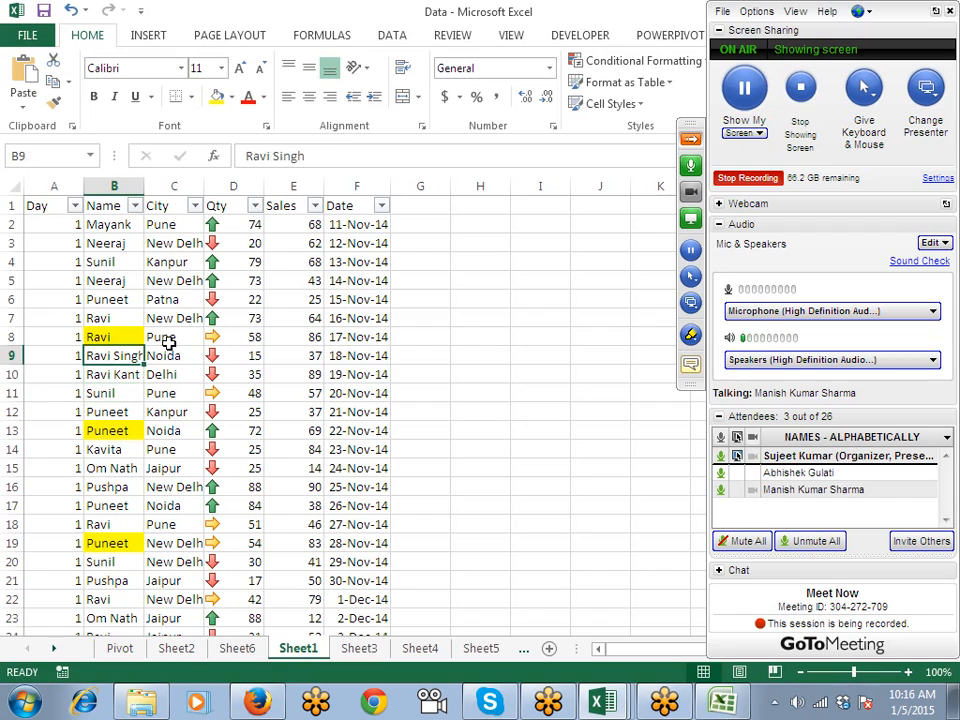
pyautogui.press('Down')
pyautogui.press('Down')
pyautogui.press('Up')
pyautogui.press('Up')
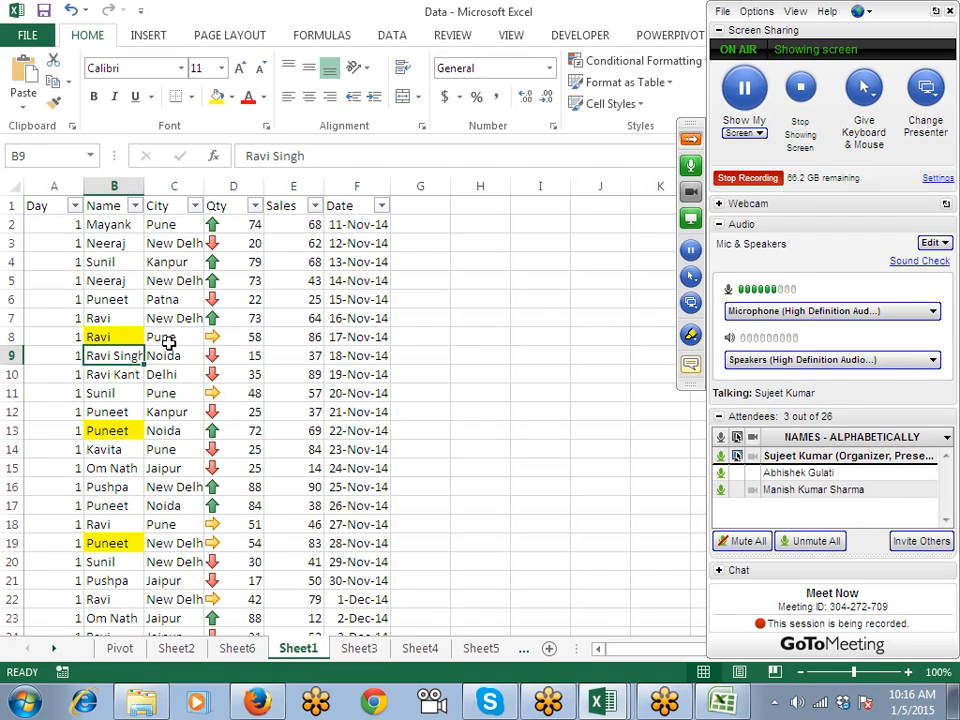
pyautogui.press('Down')
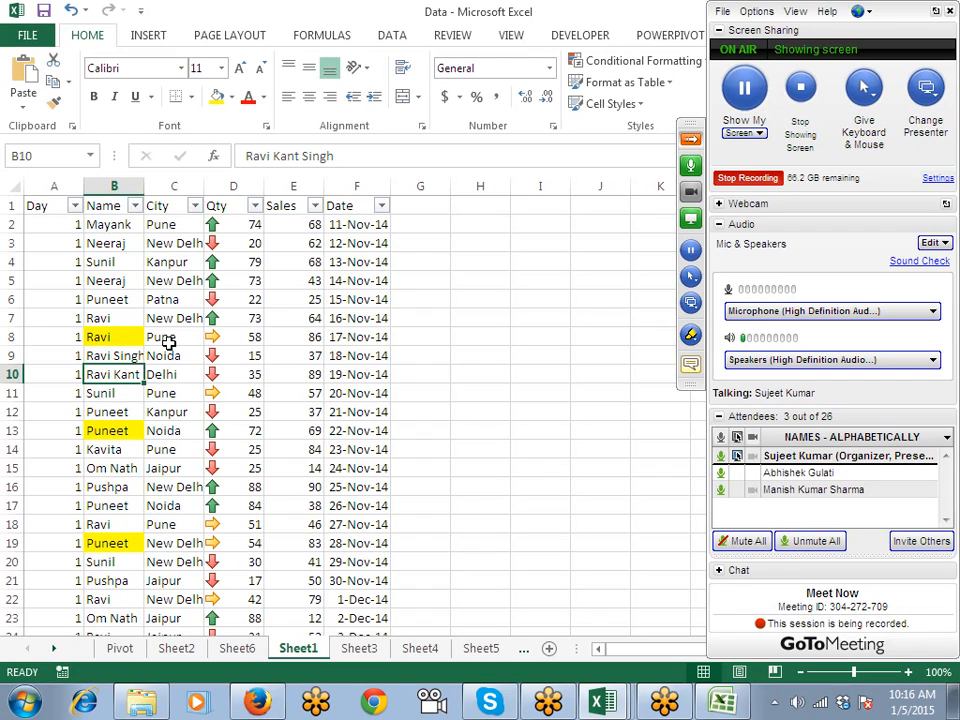
# Step: Start a custom text filter on the Name column with the first condition begins with s
pyautogui.click(110, 207)
pyautogui.click(134, 206)
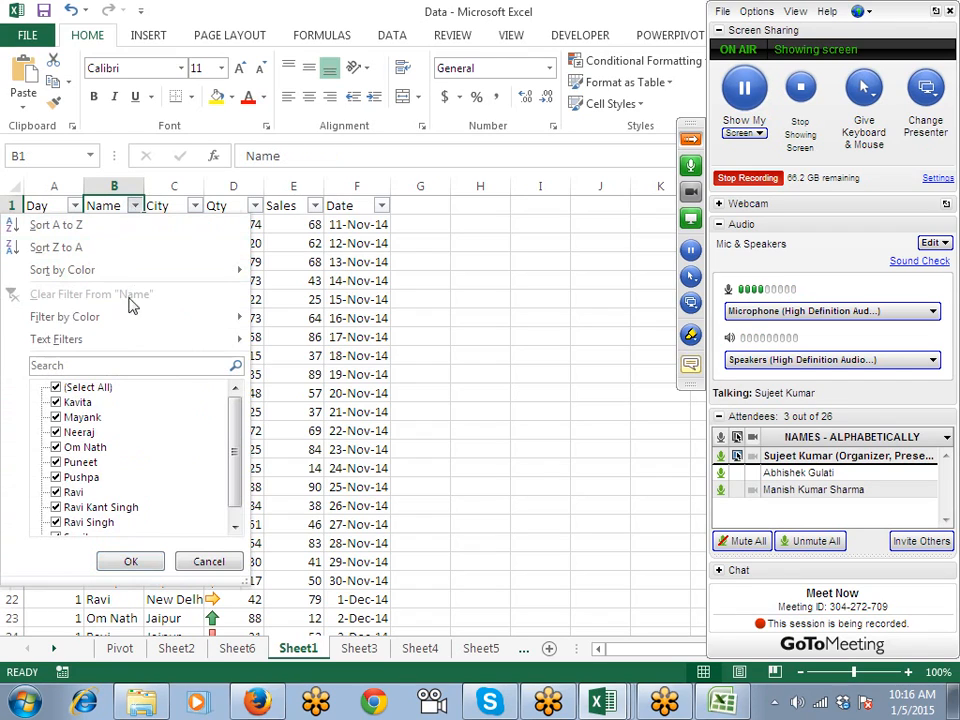
pyautogui.moveTo(192, 344)
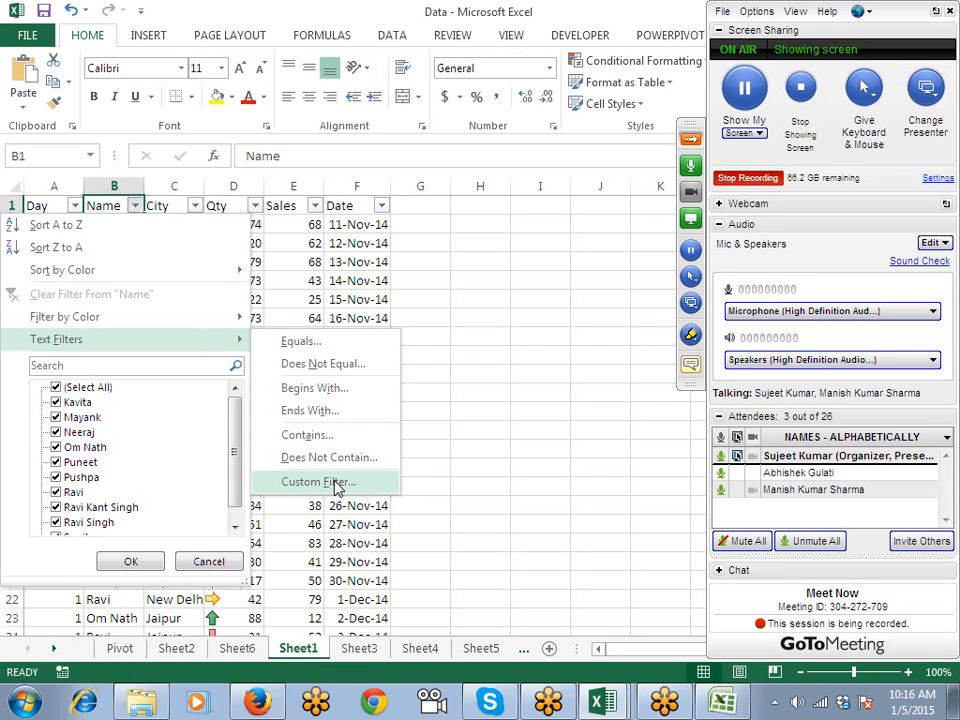
pyautogui.click(318, 482)
pyautogui.click(365, 316)
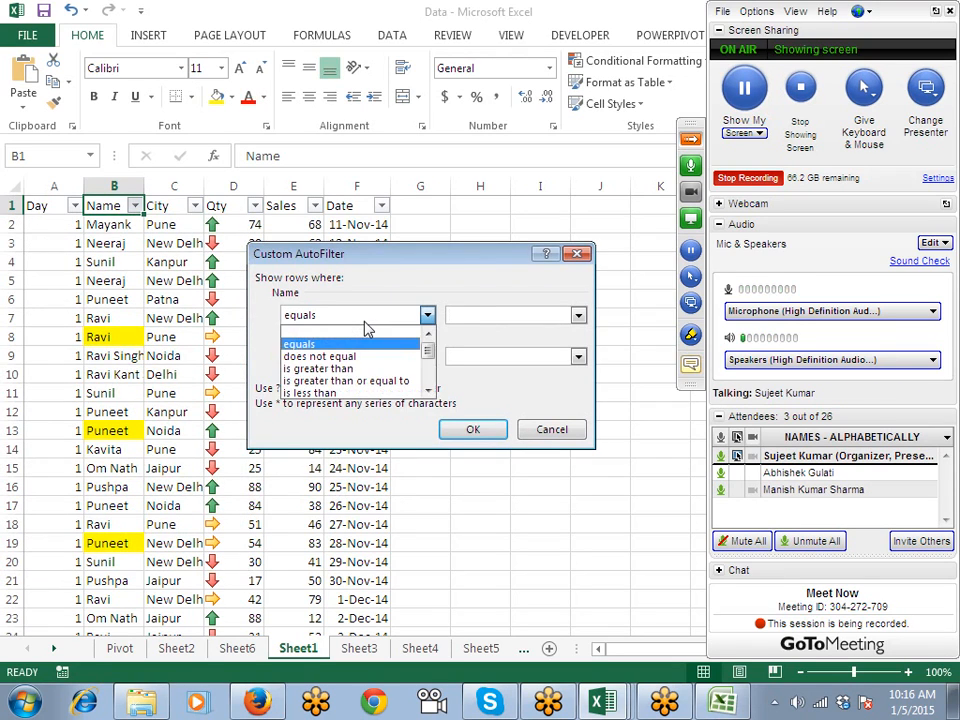
pyautogui.scroll(-2, 352, 390)
pyautogui.click(345, 381)
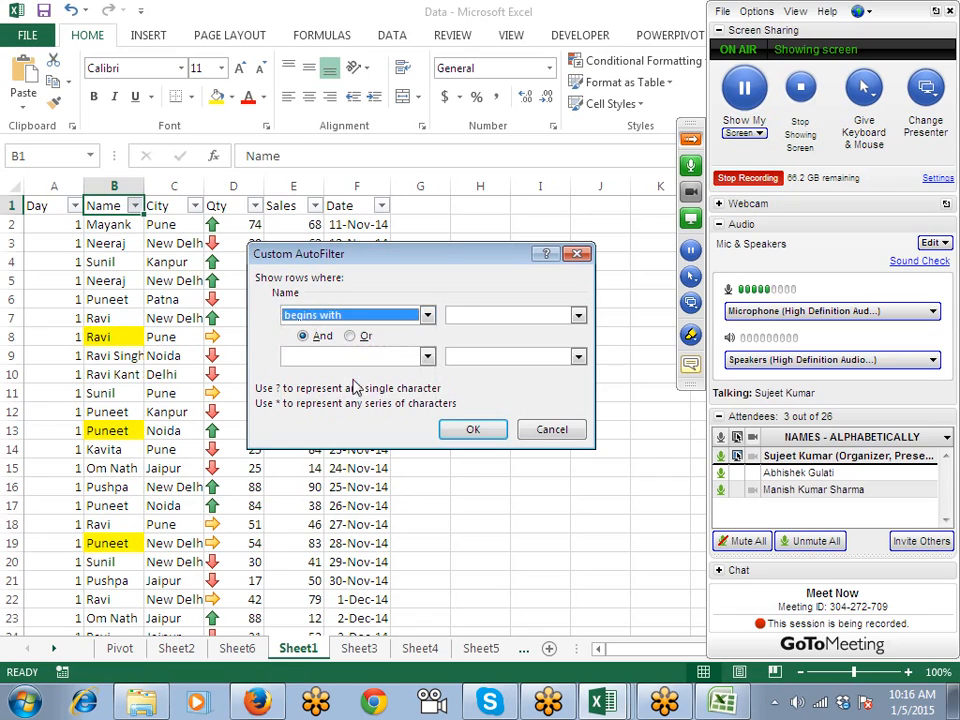
pyautogui.click(459, 315)
pyautogui.write('s')
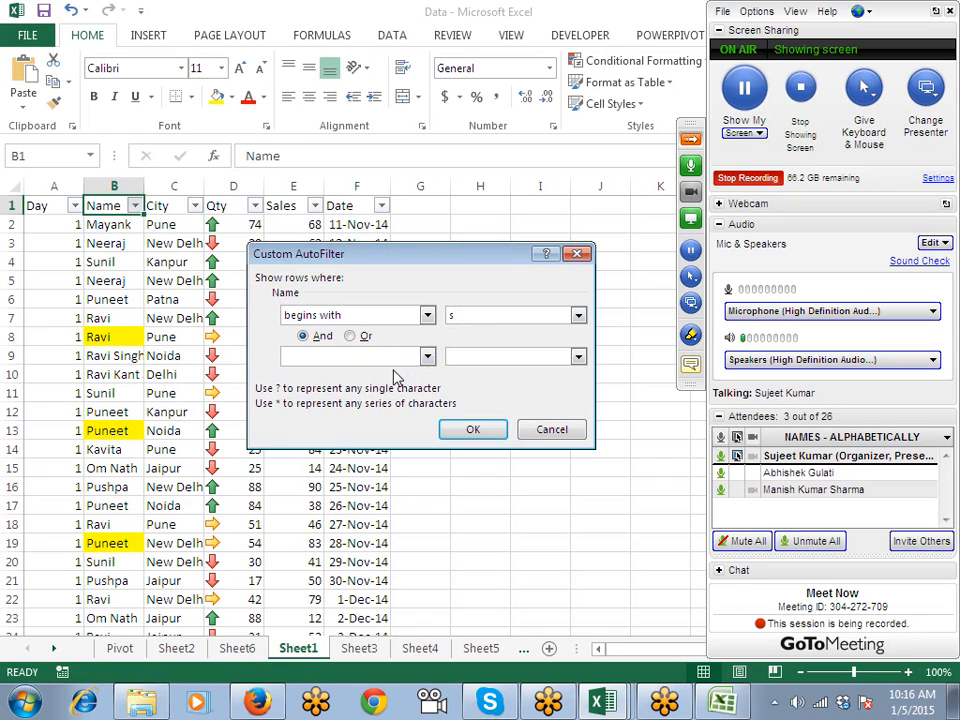
# Step: Add the second condition ends with h, joined by And, and apply the custom filter
pyautogui.click(427, 356)
pyautogui.scroll(-1, 387, 421)
pyautogui.scroll(-4, 385, 421)
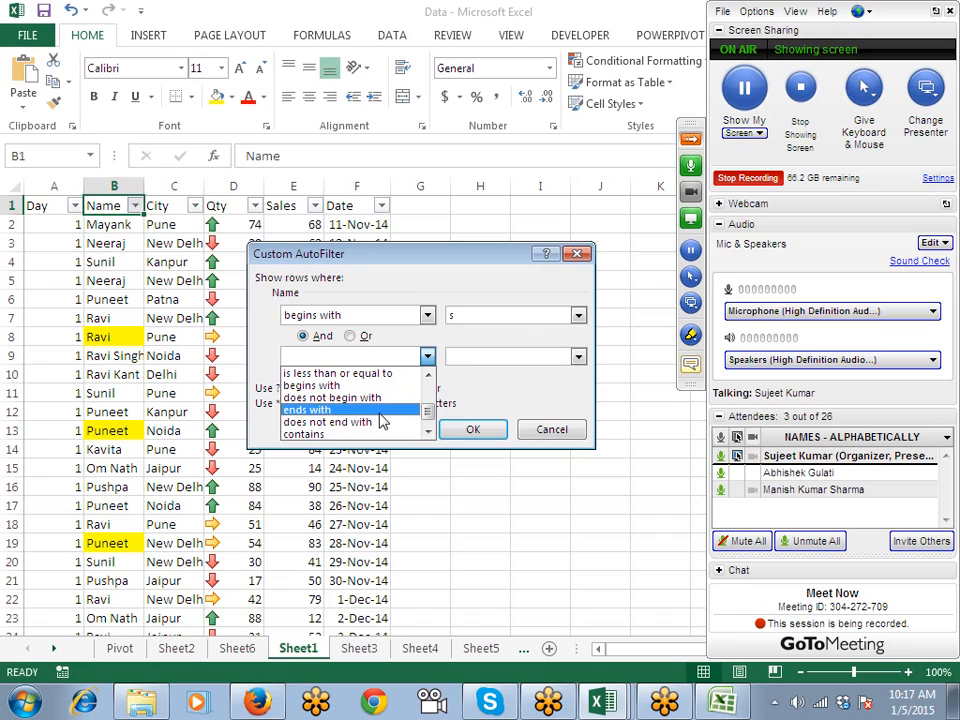
pyautogui.click(380, 412)
pyautogui.click(465, 358)
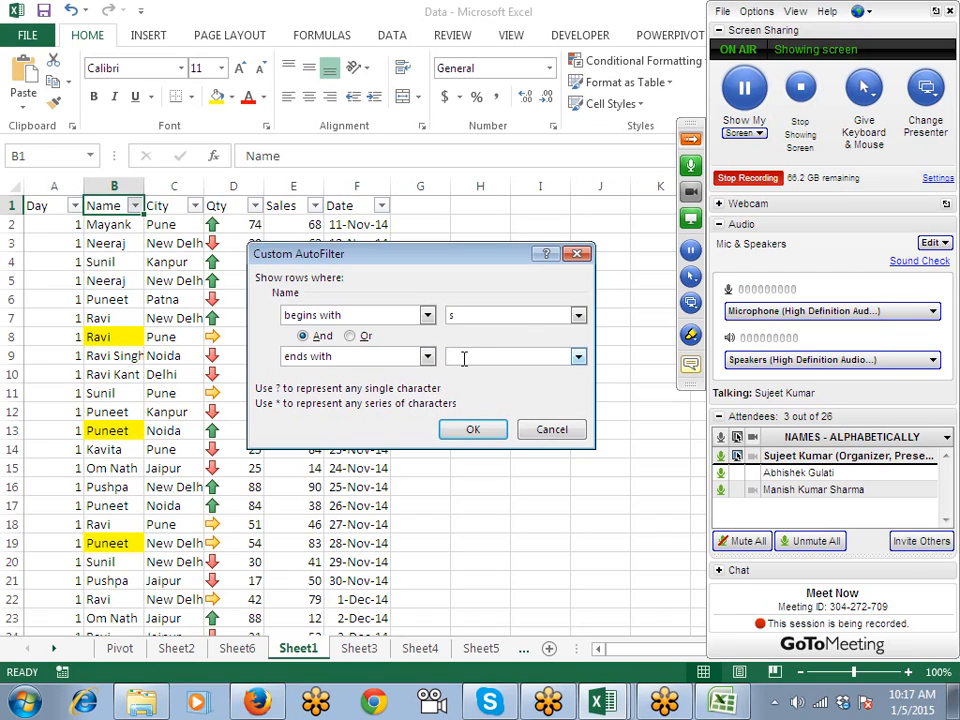
pyautogui.write('h')
pyautogui.click(474, 429)
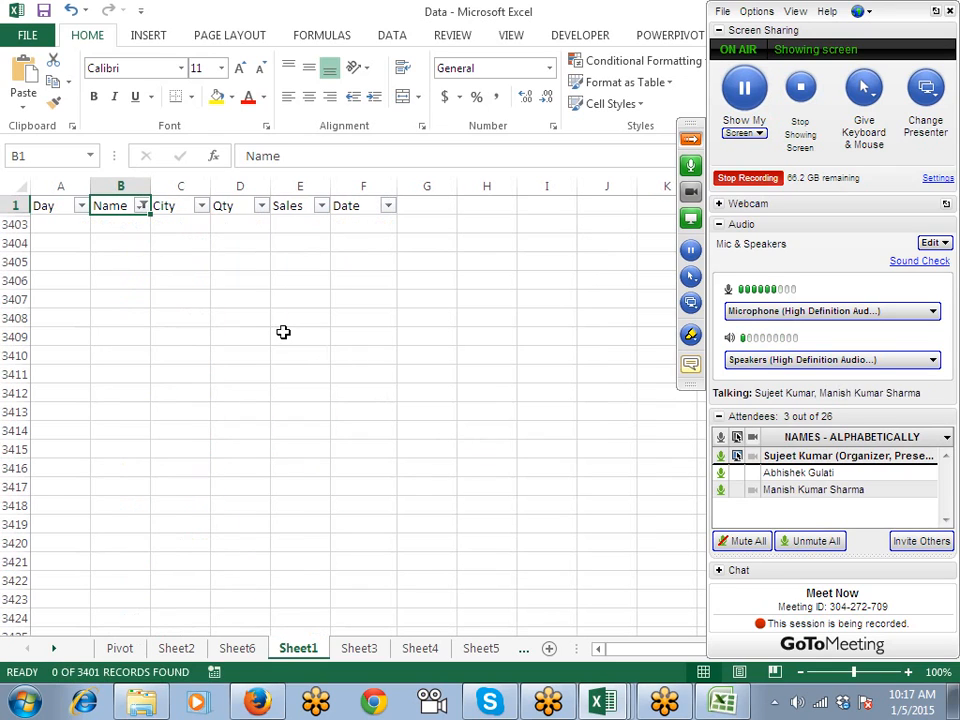
# Step: Change the Name column's custom filter so its first condition is begins with r, and inspect the filtered name in B10
pyautogui.click(130, 222)
pyautogui.click(142, 205)
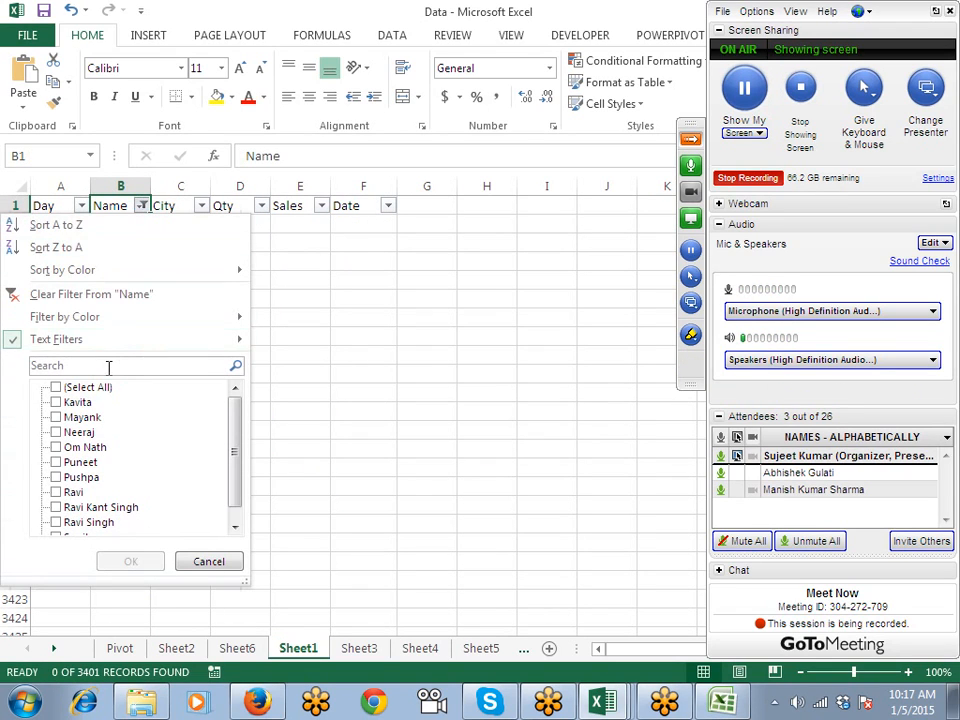
pyautogui.moveTo(139, 345)
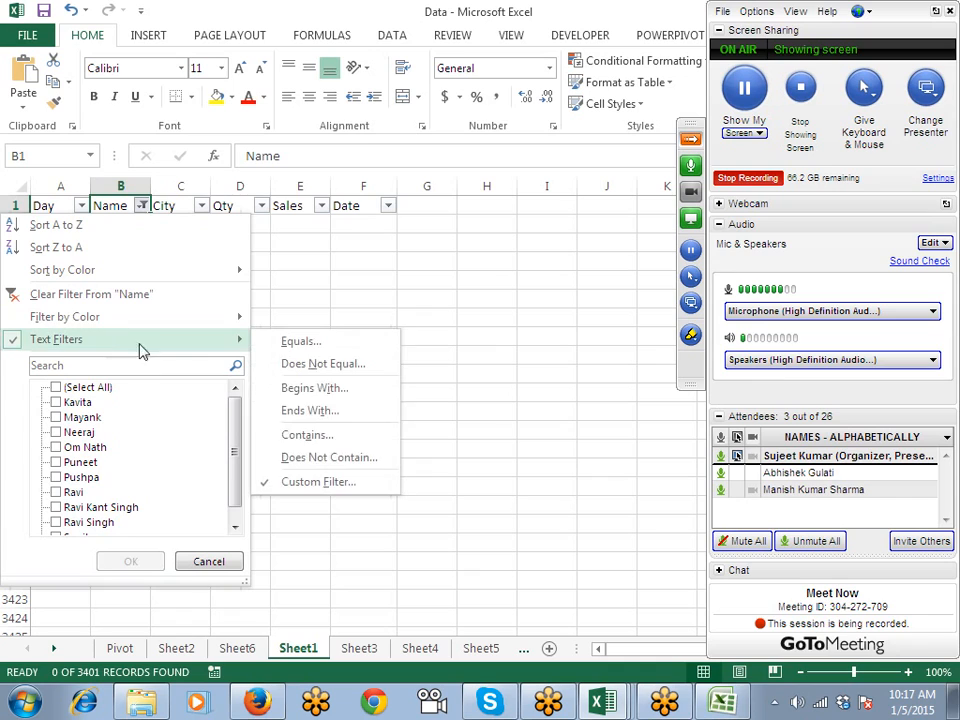
pyautogui.click(322, 484)
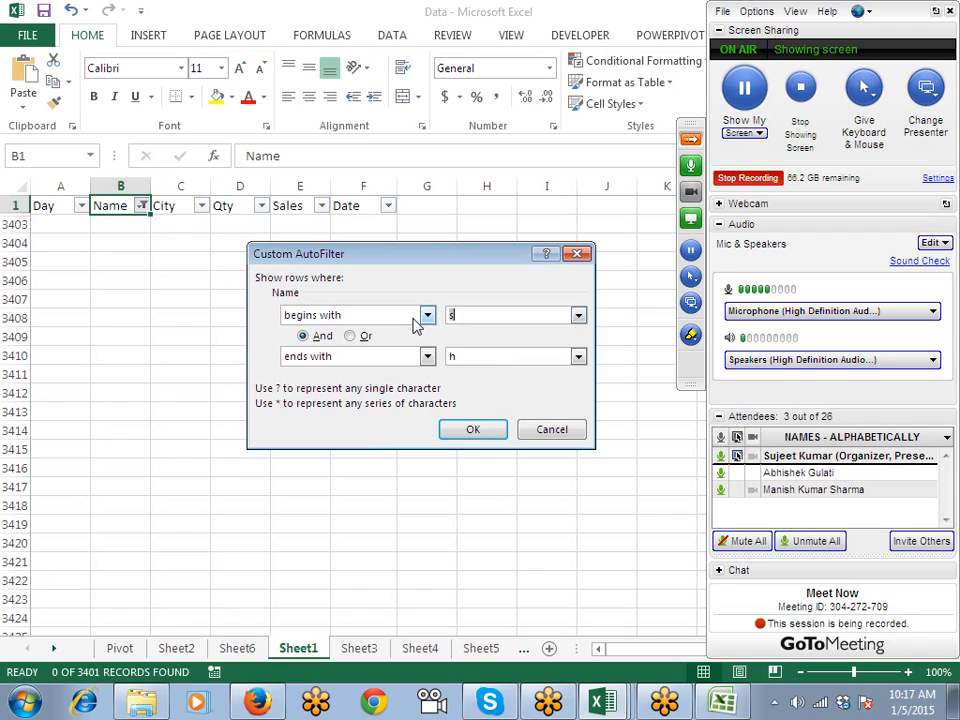
pyautogui.click(475, 430)
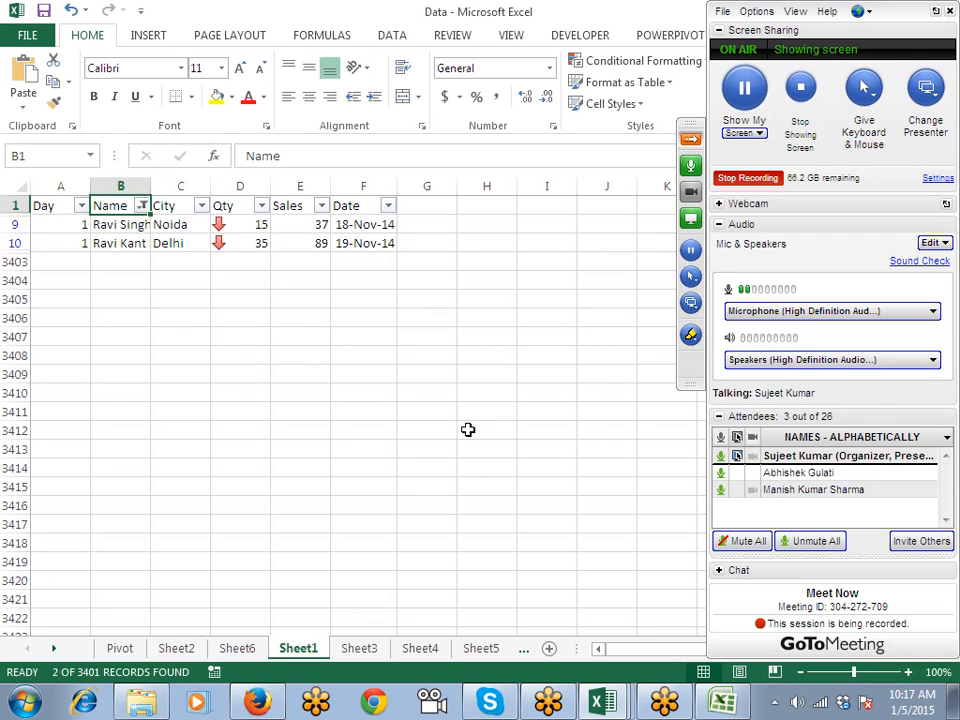
pyautogui.click(121, 246)
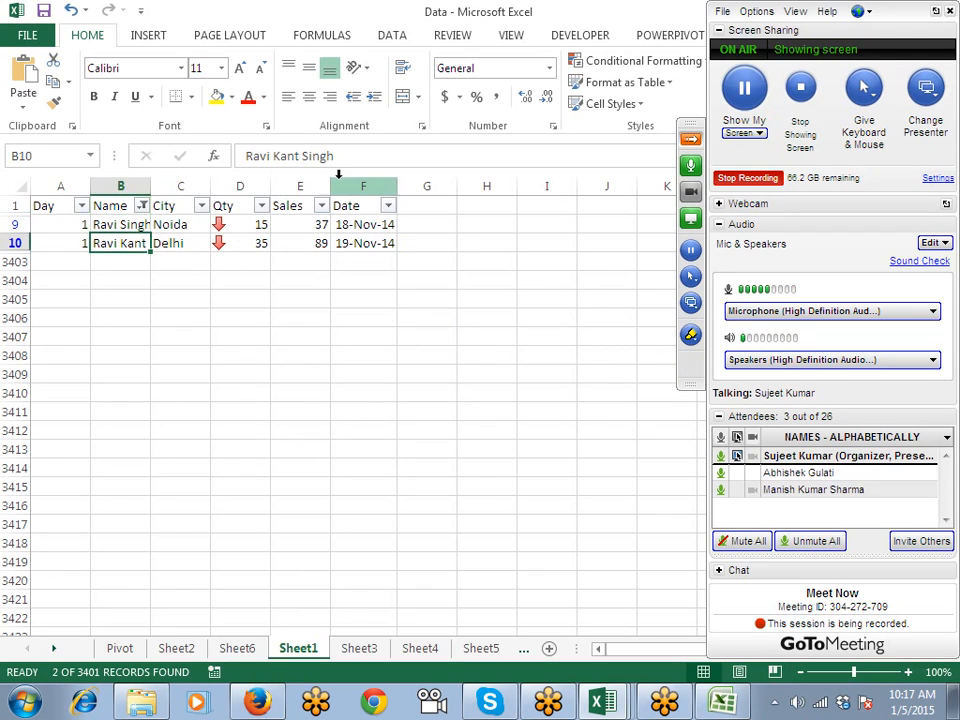
# Step: Switch the Name column's custom filter from And to Or between its two conditions, and review the filtered rows
pyautogui.click(142, 205)
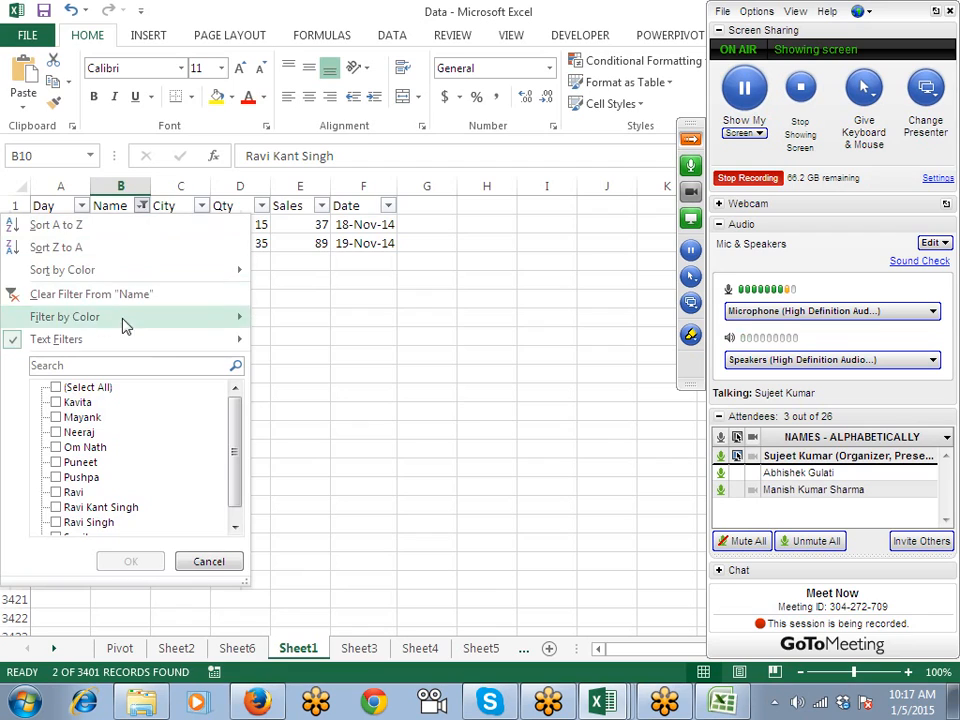
pyautogui.moveTo(236, 340)
pyautogui.click(369, 485)
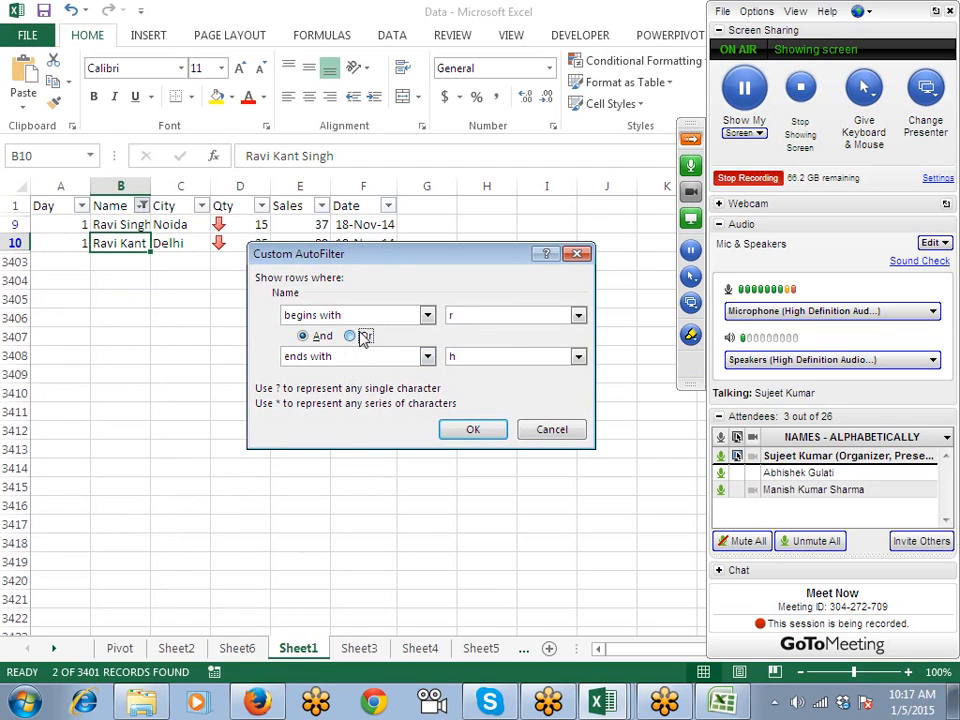
pyautogui.click(363, 336)
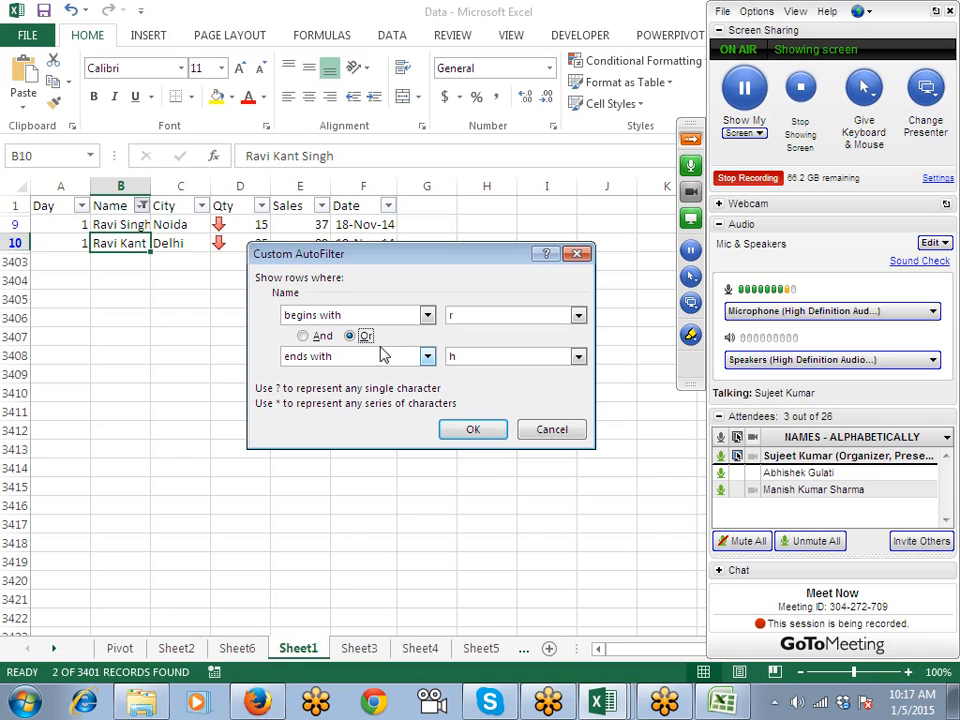
pyautogui.click(473, 429)
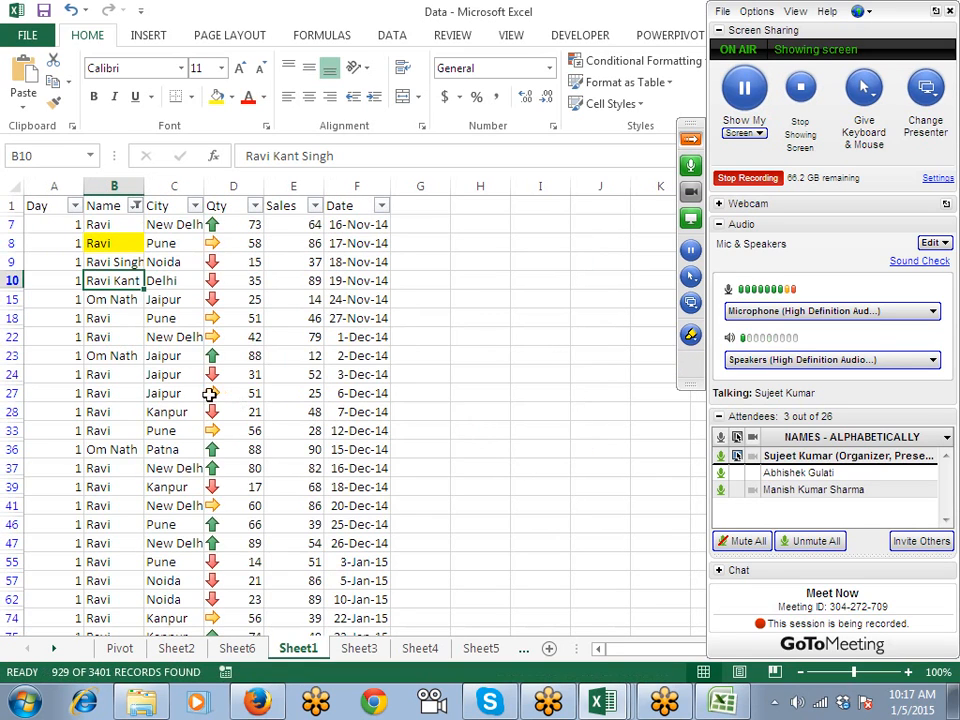
pyautogui.click(120, 246)
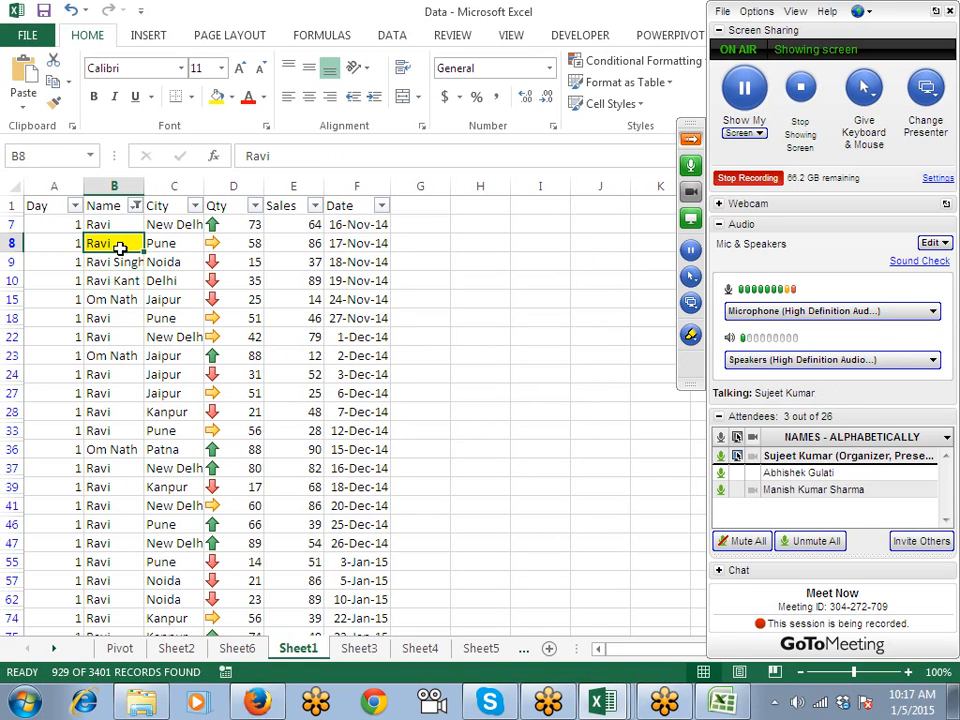
pyautogui.scroll(-3, 144, 446)
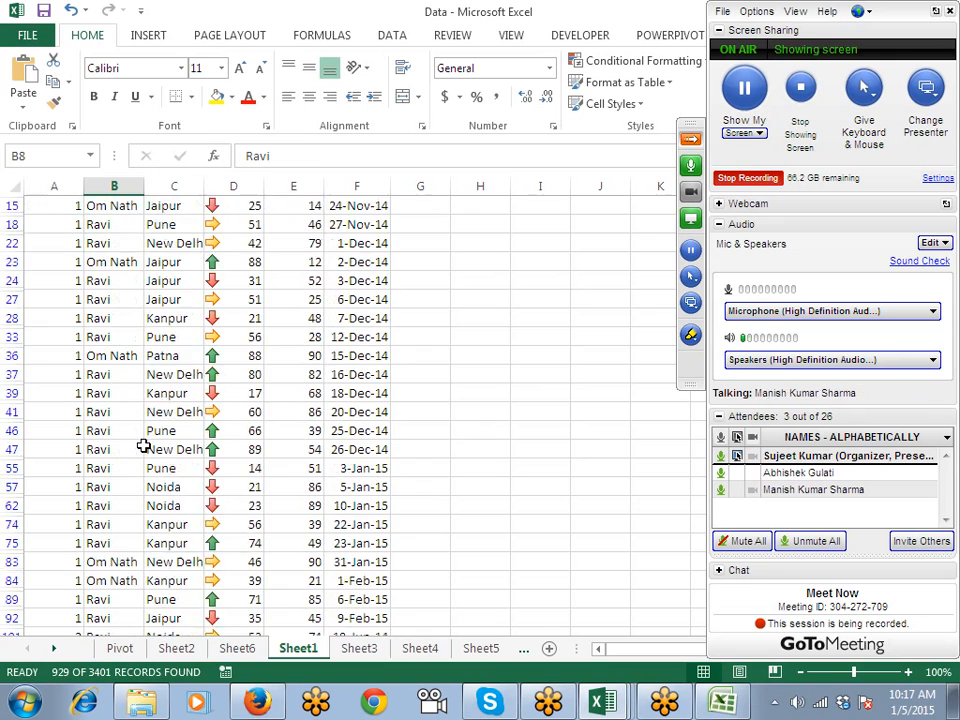
# Step: Review the filtered rows including B108, and select all names in the Name column's filter to show every row
pyautogui.scroll(-1, 140, 480)
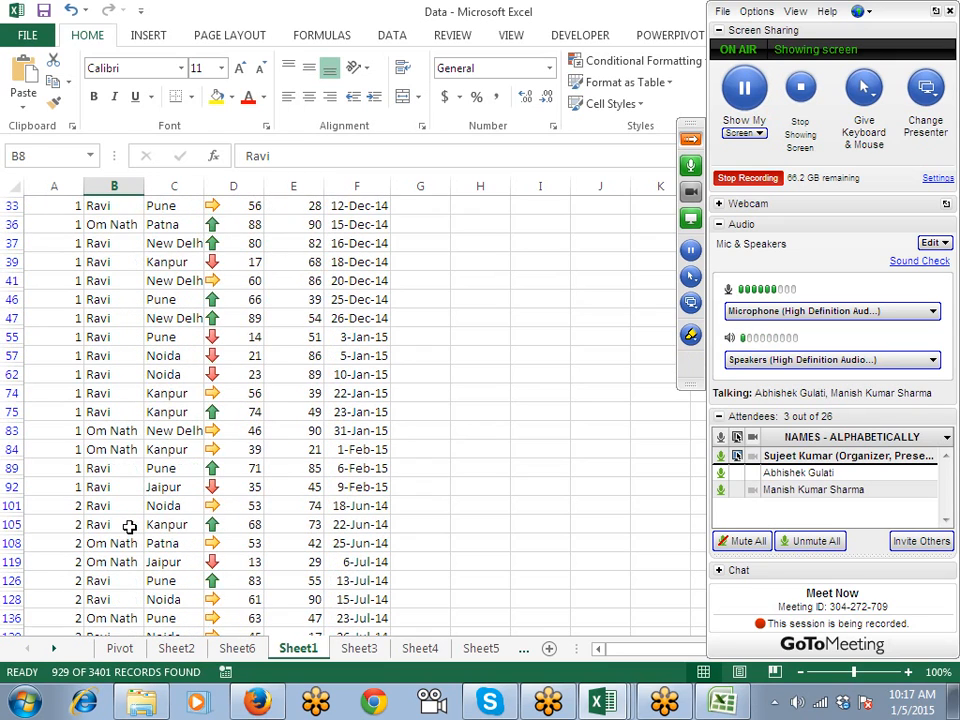
pyautogui.click(134, 543)
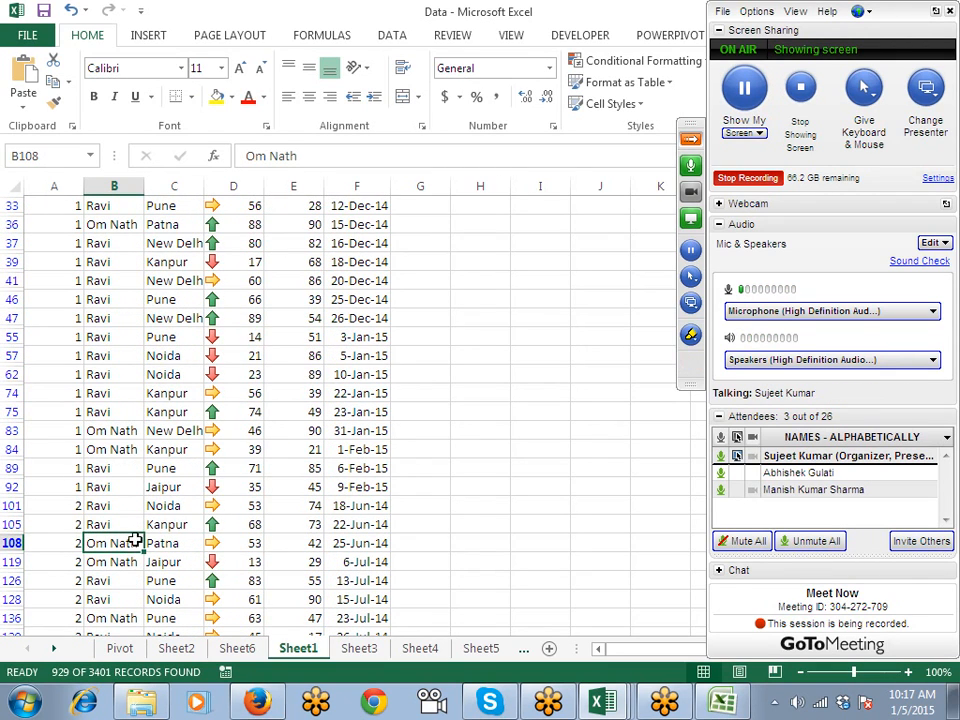
pyautogui.scroll(4, 134, 540)
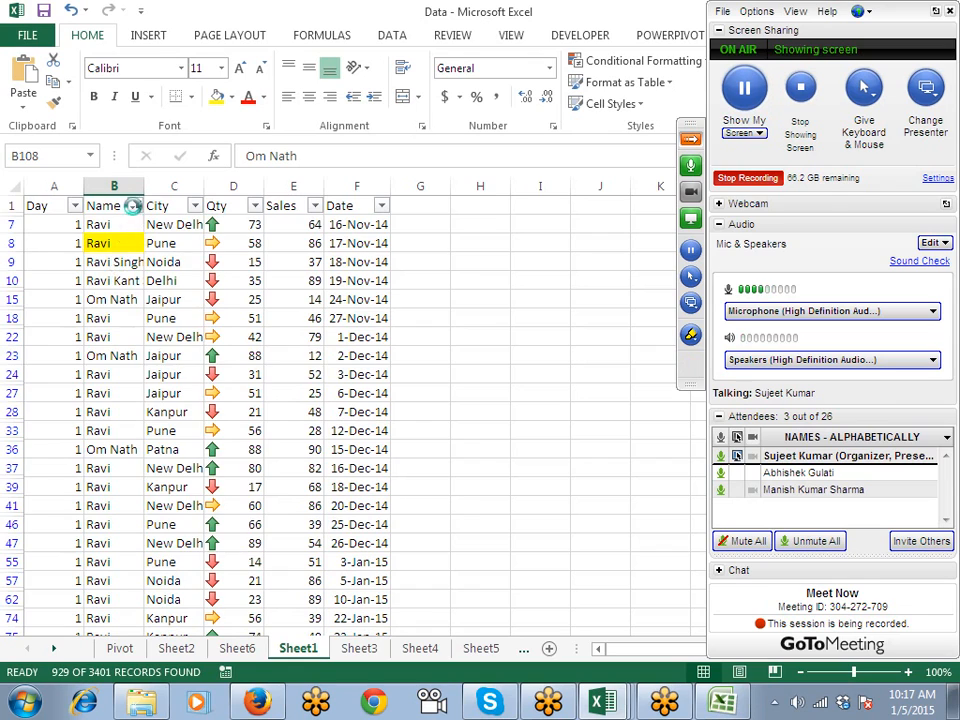
pyautogui.click(132, 205)
pyautogui.click(55, 387)
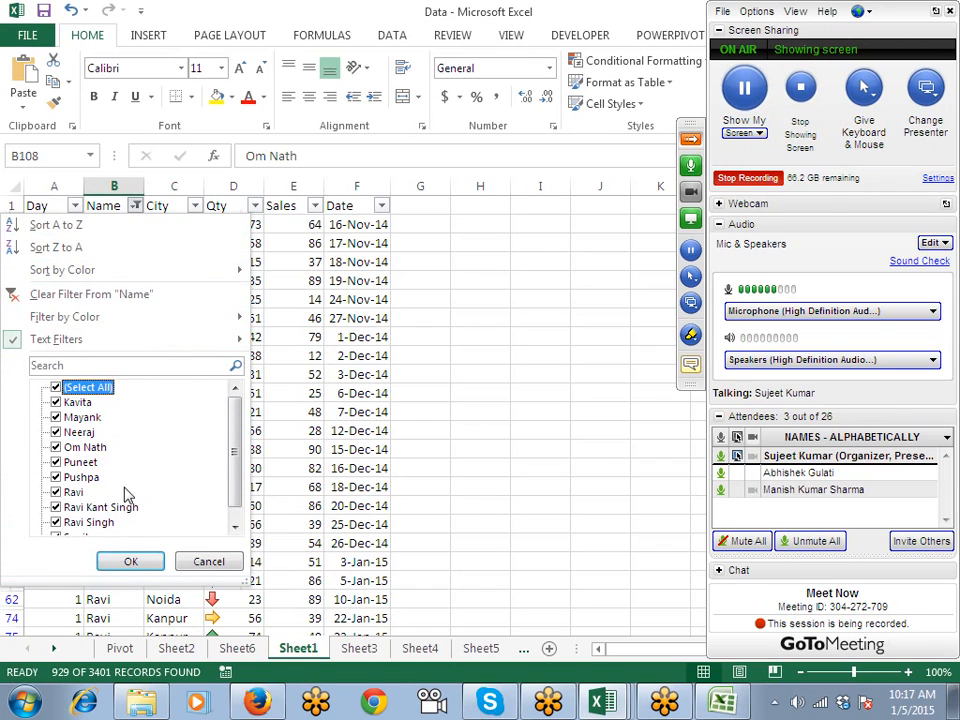
pyautogui.click(145, 563)
pyautogui.click(118, 304)
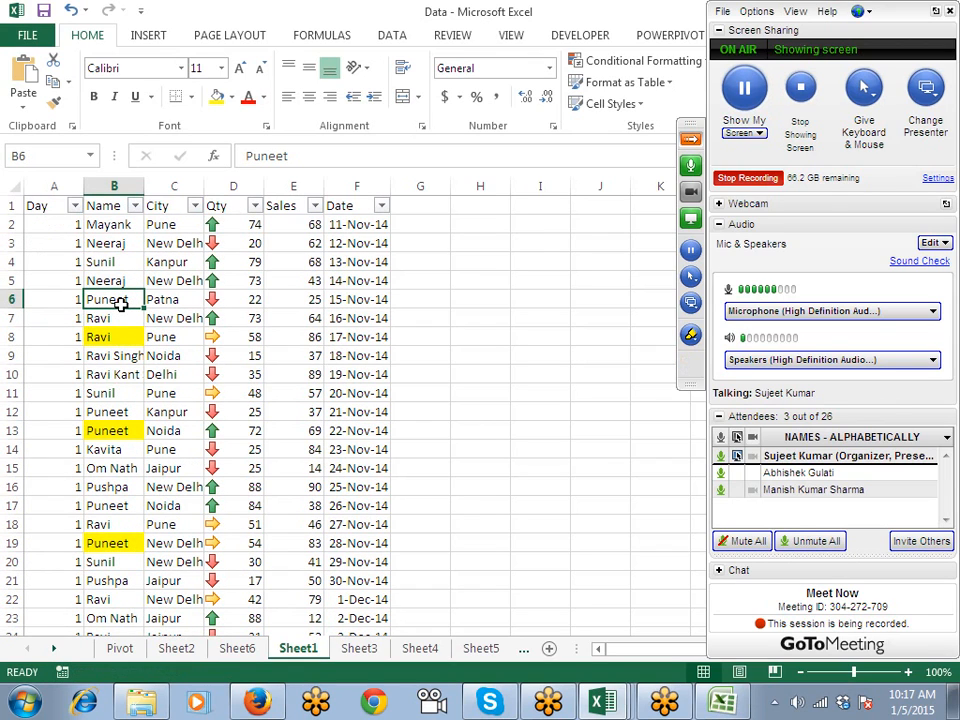
pyautogui.click(284, 204)
pyautogui.click(314, 206)
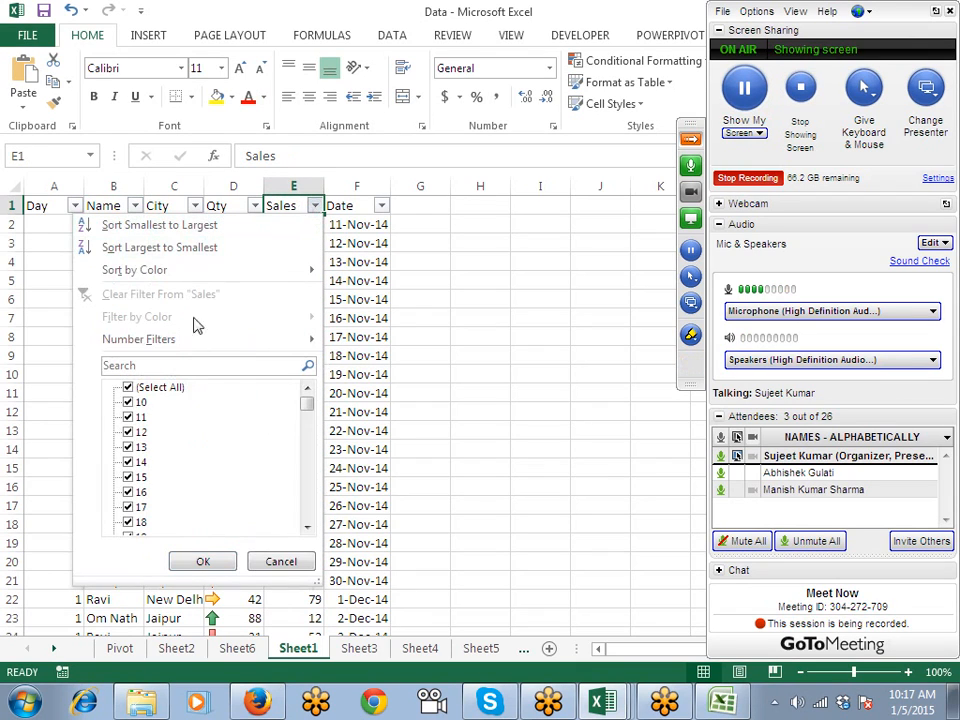
pyautogui.click(128, 387)
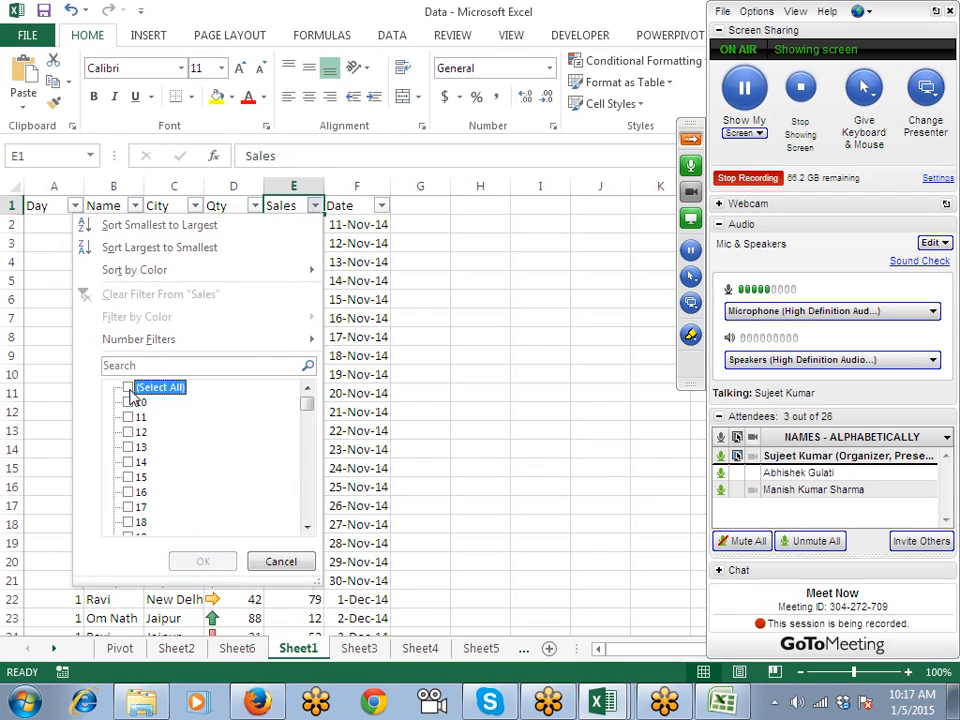
pyautogui.click(128, 388)
pyautogui.press('Return')
pyautogui.click(128, 259)
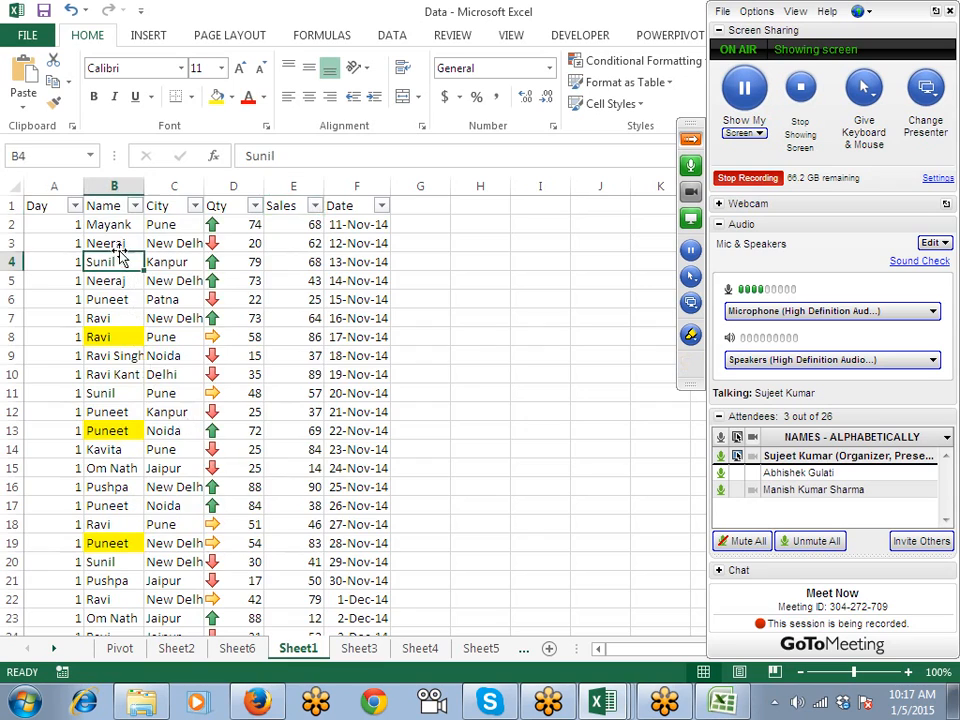
# Step: Look at the cell color filter choices for the Name column and the cell icon filter choices for the Qty column
pyautogui.click(134, 206)
pyautogui.moveTo(213, 328)
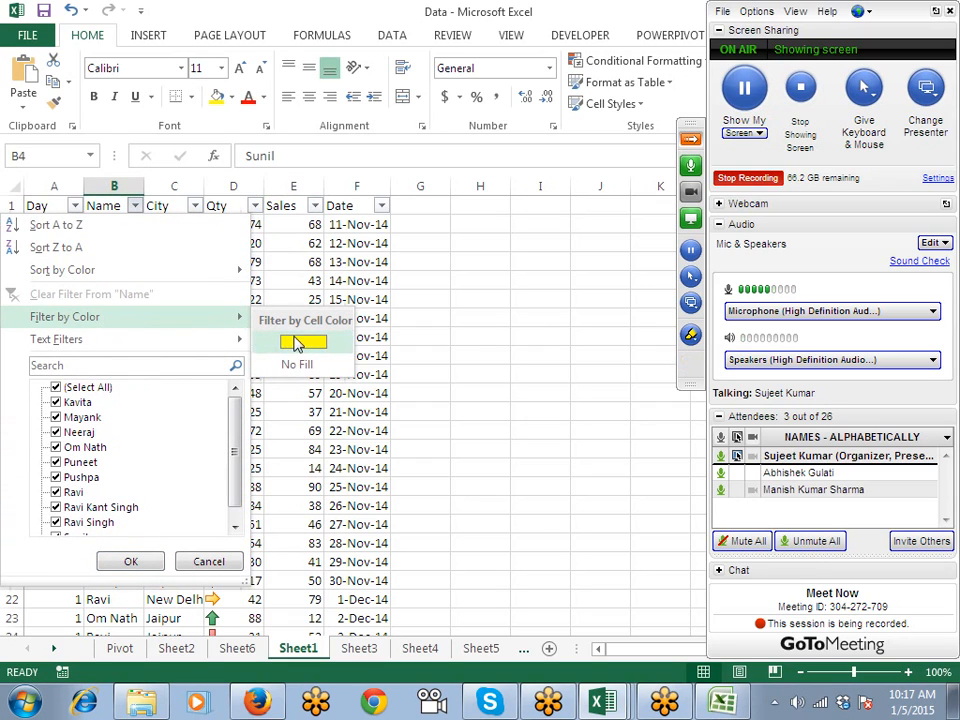
pyautogui.click(255, 205)
pyautogui.click(255, 205)
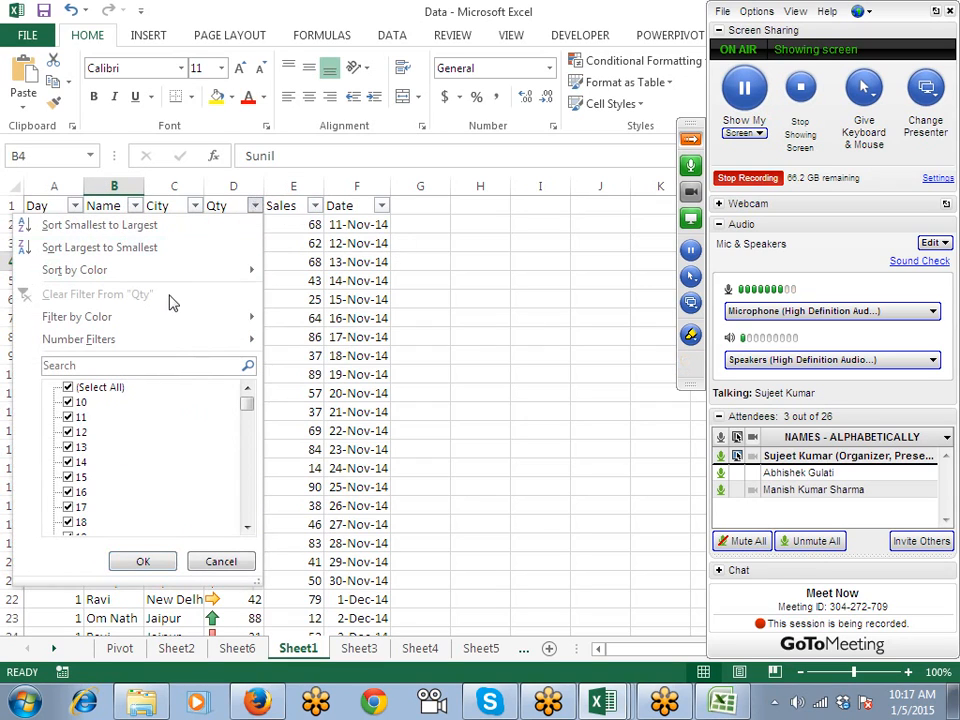
pyautogui.moveTo(163, 327)
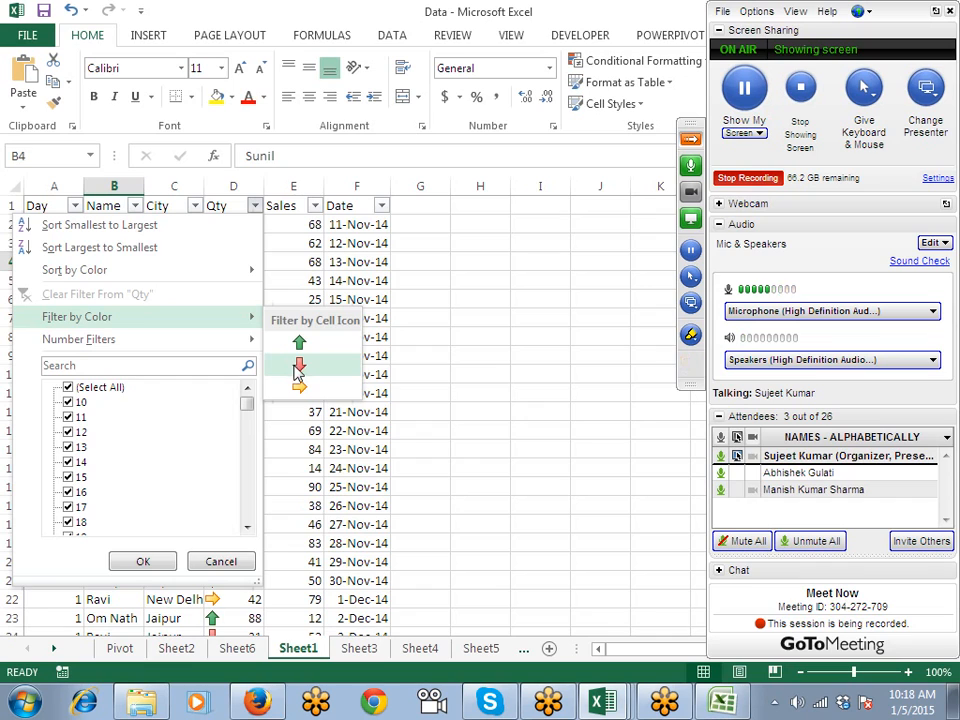
pyautogui.click(391, 282)
# Step: Filter the Sales column with a number filter for values that equal 15, and review the matching rows
pyautogui.click(300, 210)
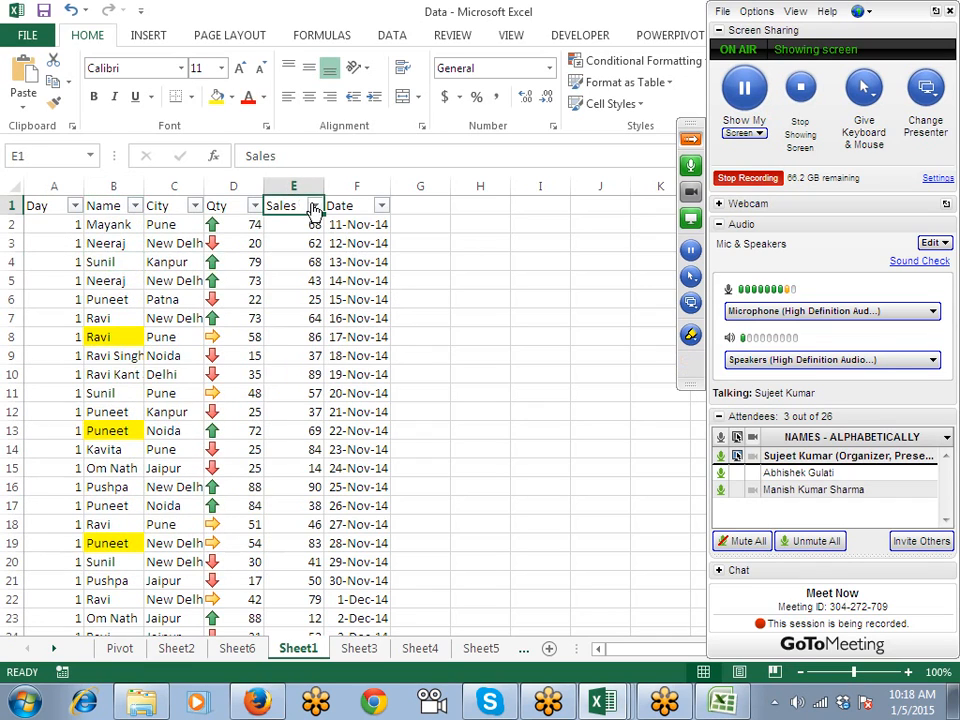
pyautogui.click(314, 205)
pyautogui.moveTo(158, 348)
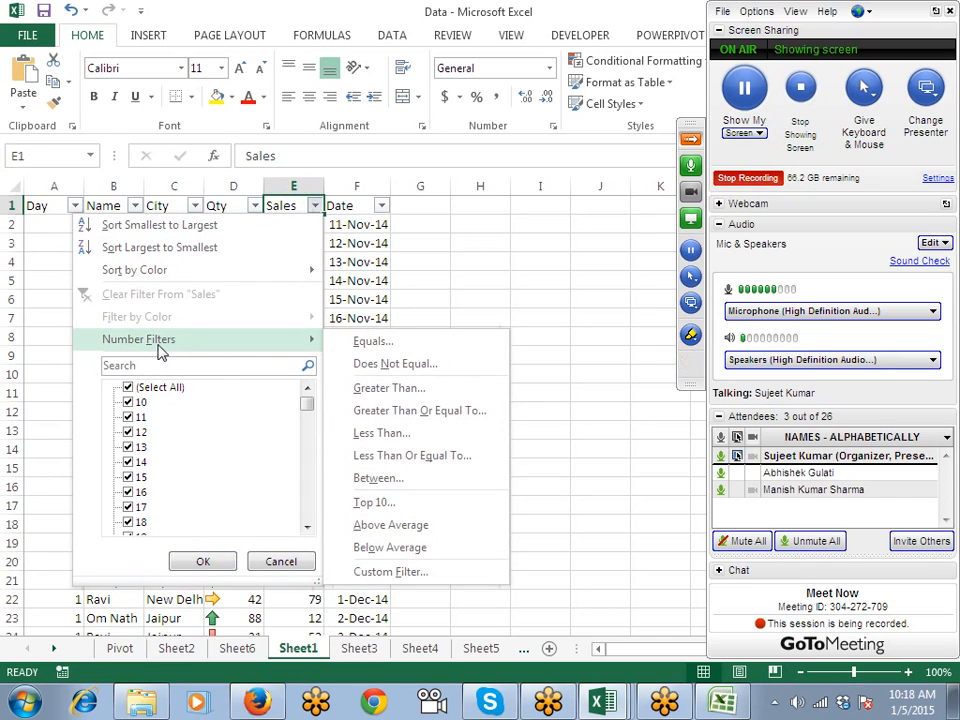
pyautogui.click(362, 344)
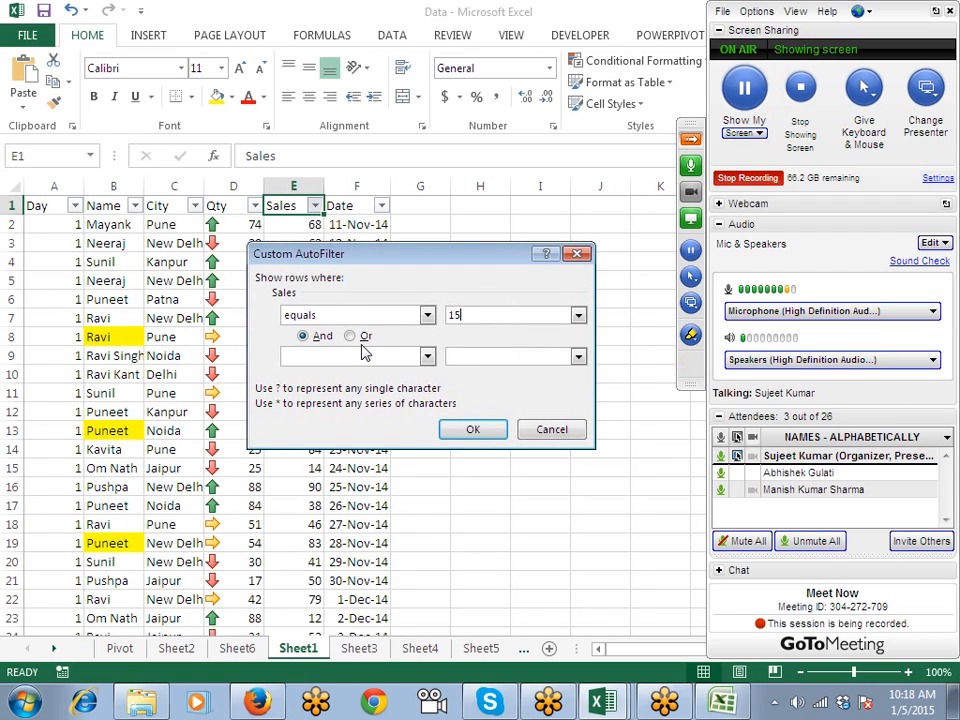
pyautogui.press('Return')
pyautogui.scroll(-4, 358, 343)
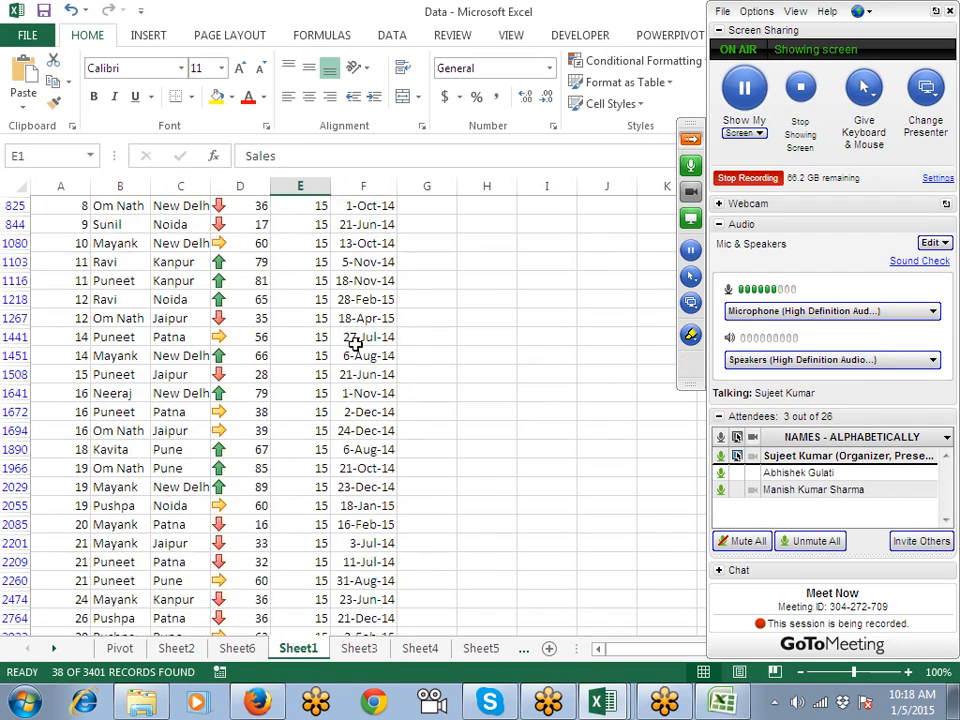
pyautogui.scroll(3, 355, 340)
pyautogui.scroll(1, 300, 225)
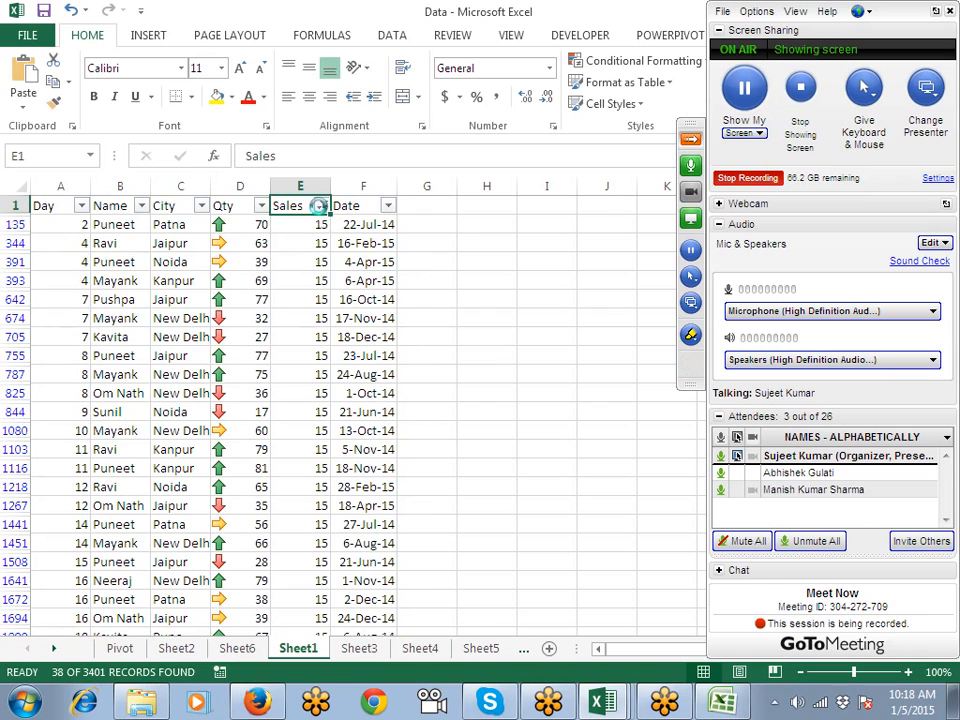
# Step: Clear the filter from the Sales column
pyautogui.click(318, 205)
pyautogui.click(272, 300)
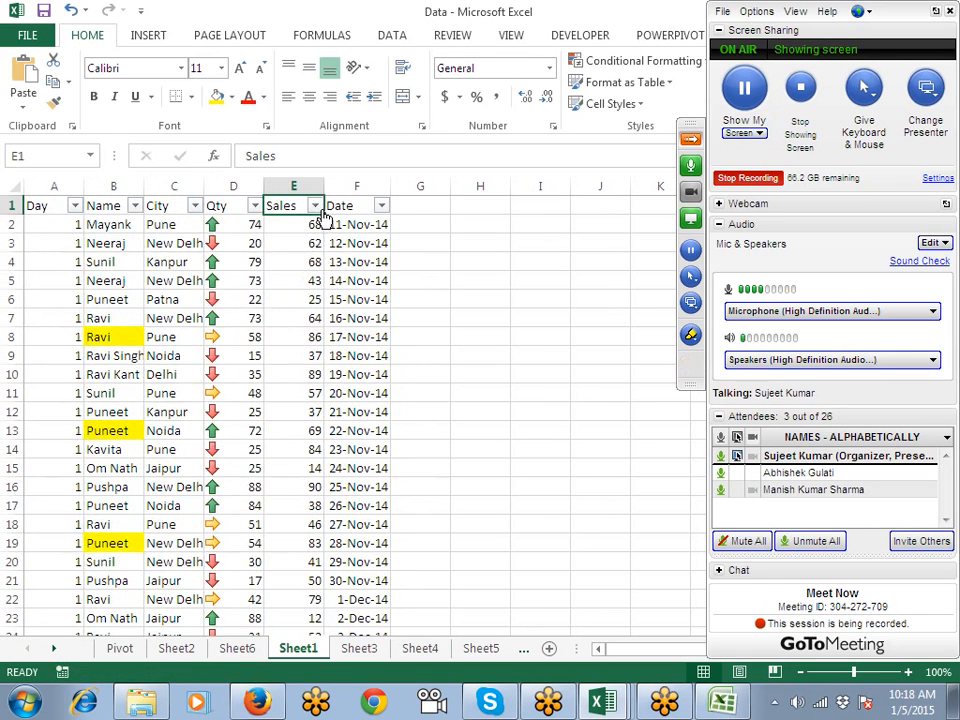
pyautogui.click(316, 207)
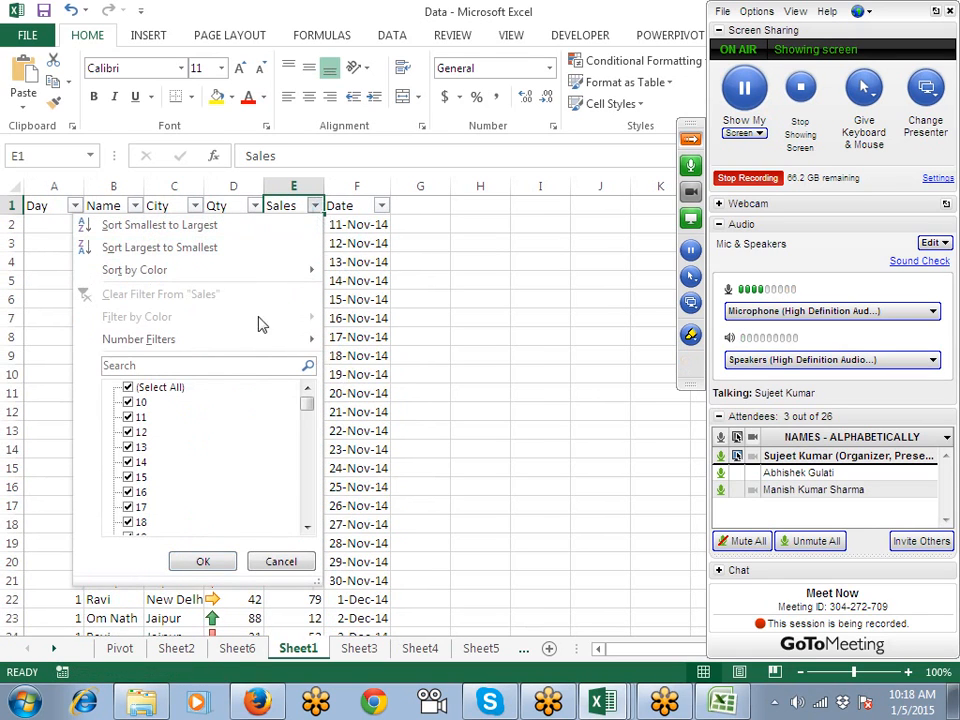
pyautogui.click(392, 374)
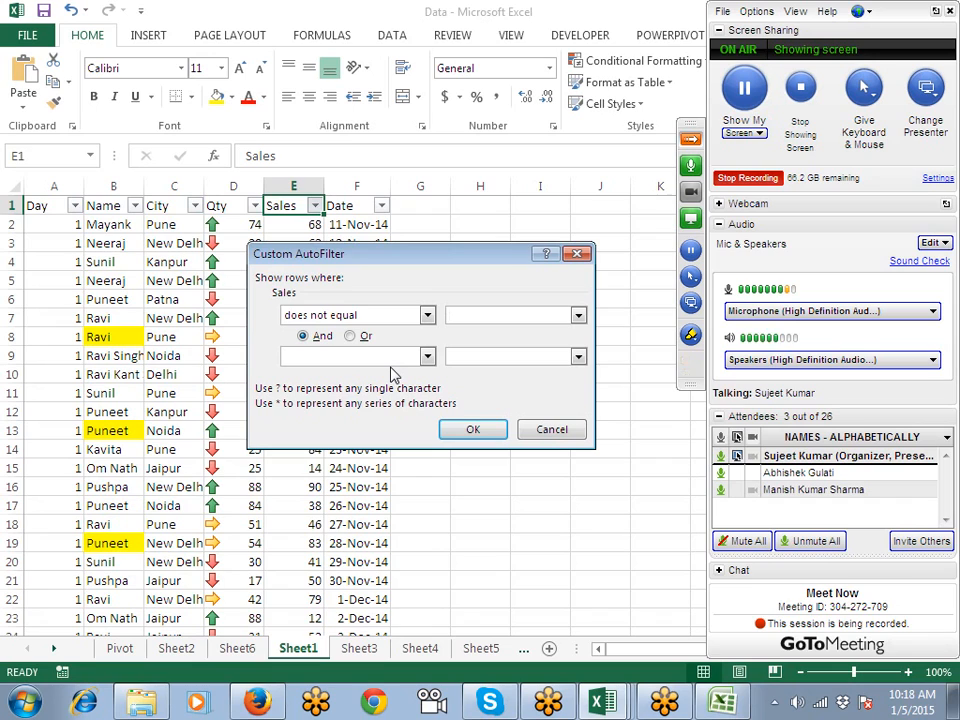
pyautogui.click(548, 432)
# Step: Filter the Sales column with a number filter for values greater than 50
pyautogui.click(315, 206)
pyautogui.moveTo(247, 345)
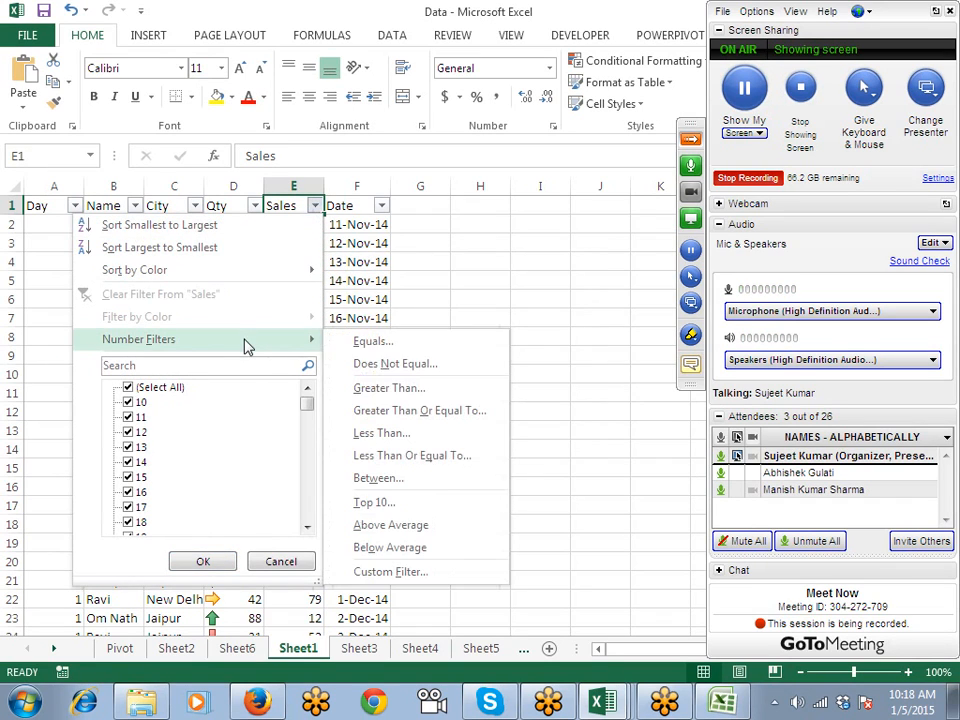
pyautogui.click(405, 390)
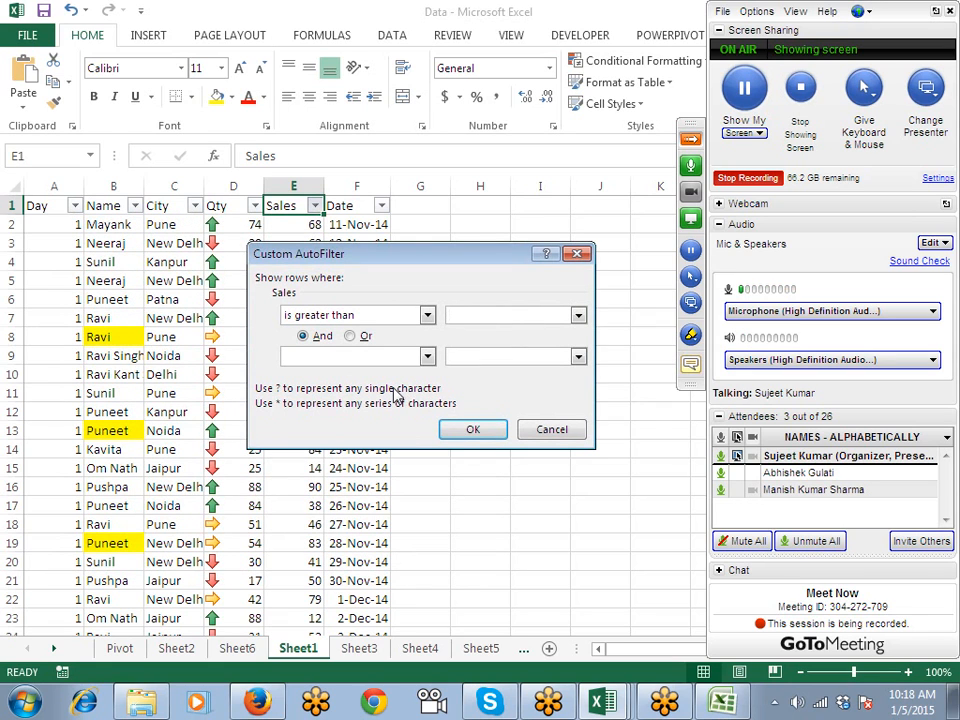
pyautogui.write('50')
pyautogui.click(474, 428)
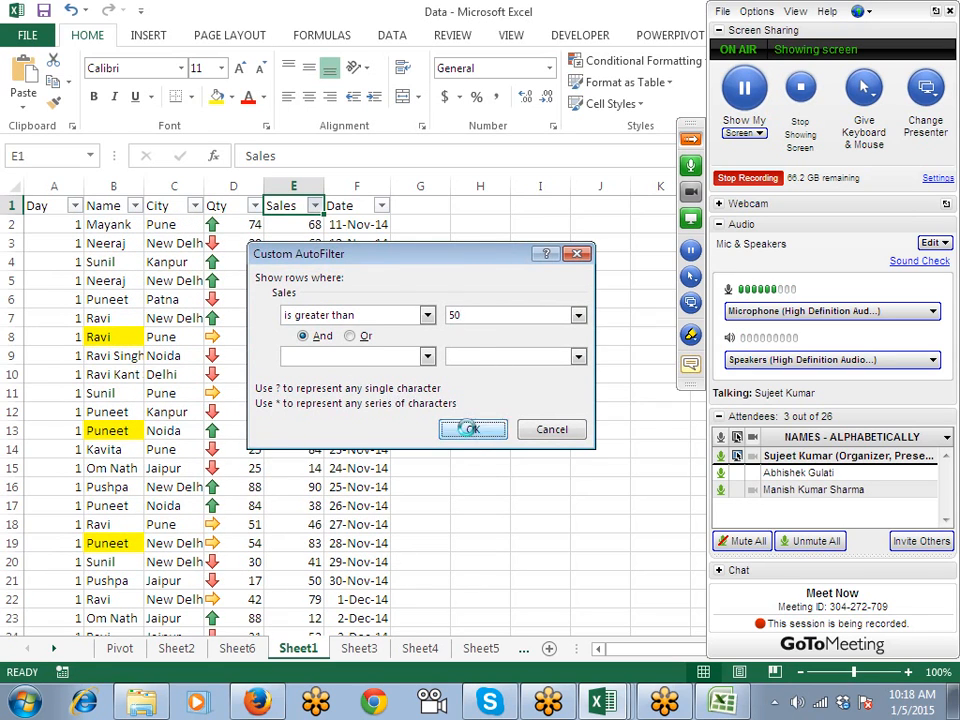
pyautogui.scroll(1, 325, 294)
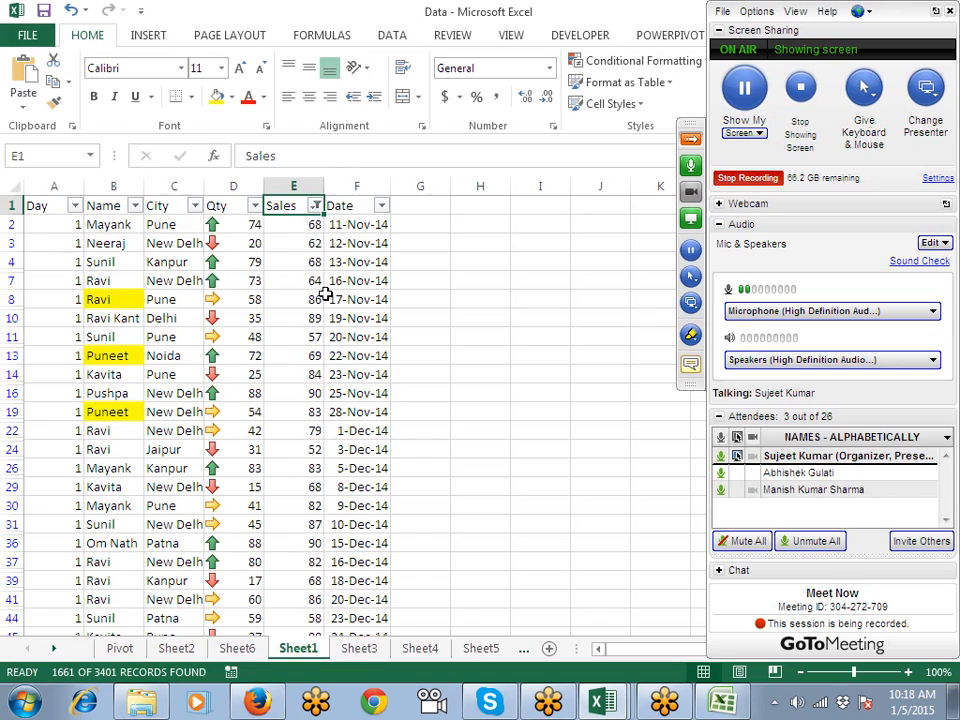
# Step: Replace the Sales column's condition with a Between number filter for values from 10 to 20
pyautogui.click(315, 206)
pyautogui.moveTo(229, 339)
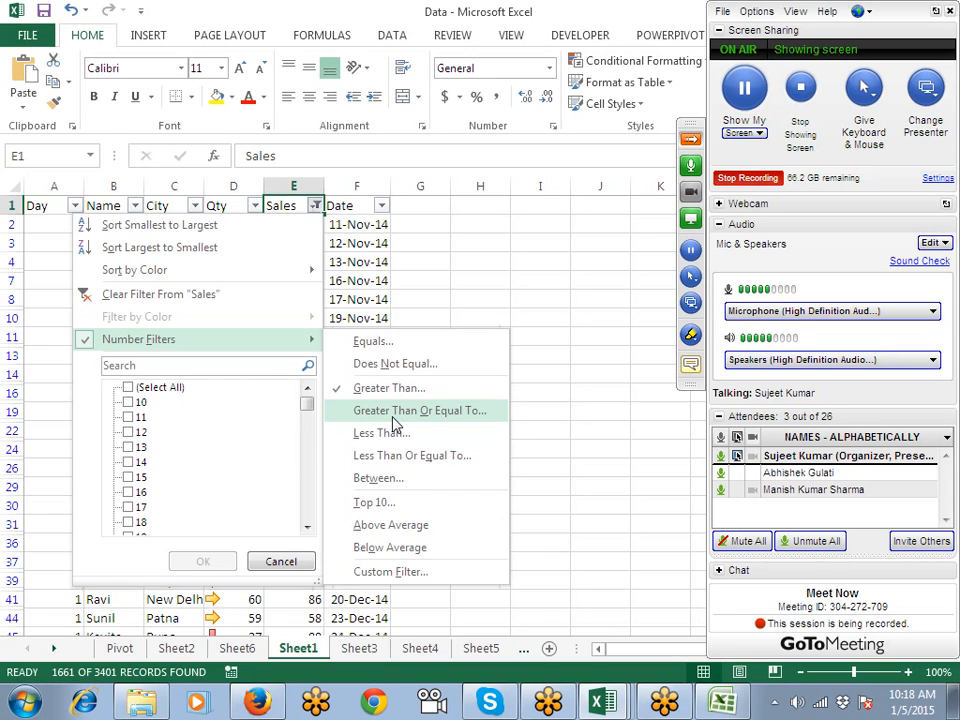
pyautogui.click(396, 482)
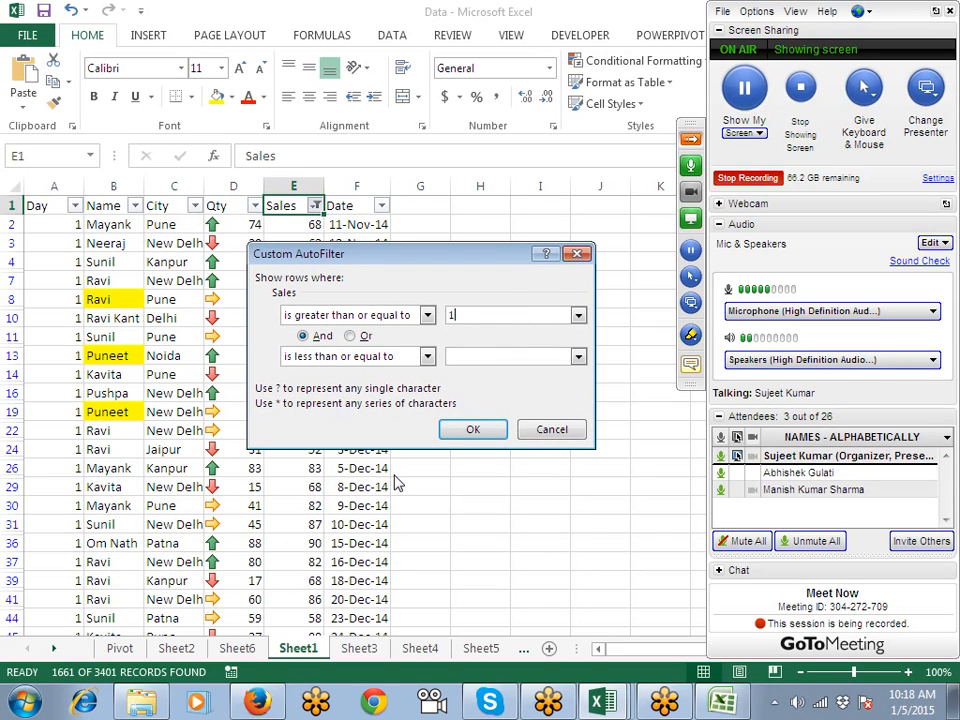
pyautogui.click(466, 355)
pyautogui.write('20')
pyautogui.press('Return')
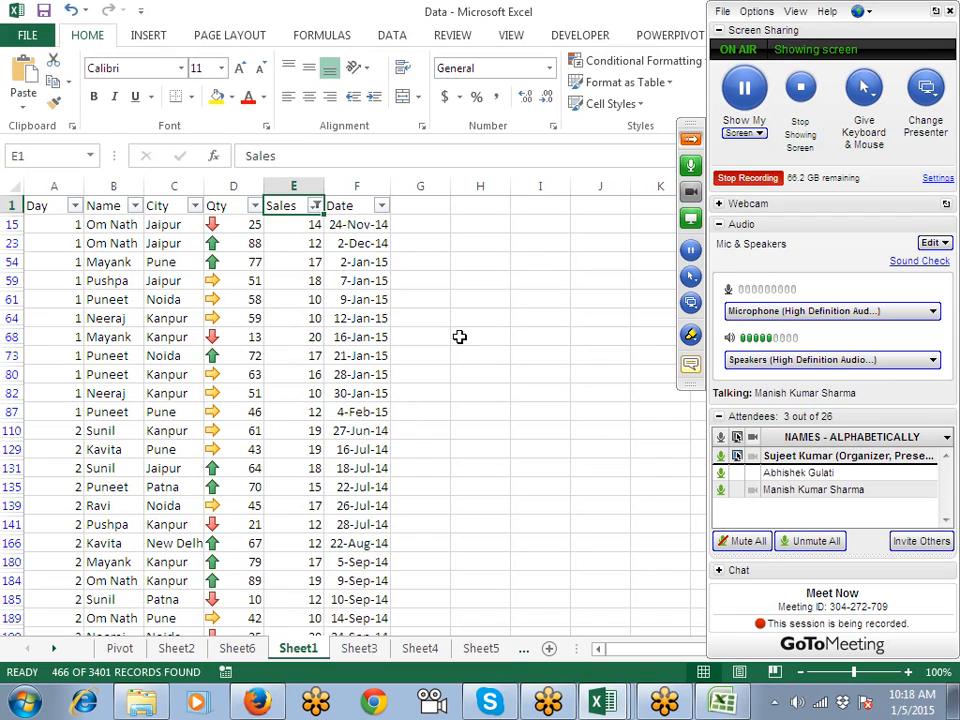
# Step: Apply a Top 10 items filter to the Sales column and review the matching rows
pyautogui.click(316, 210)
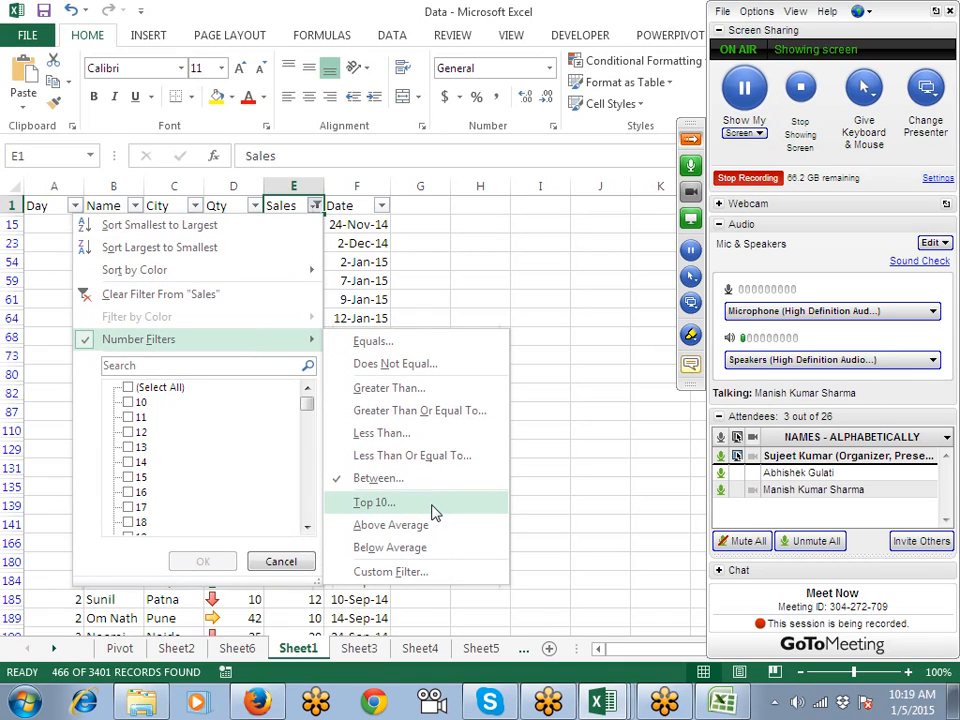
pyautogui.click(433, 510)
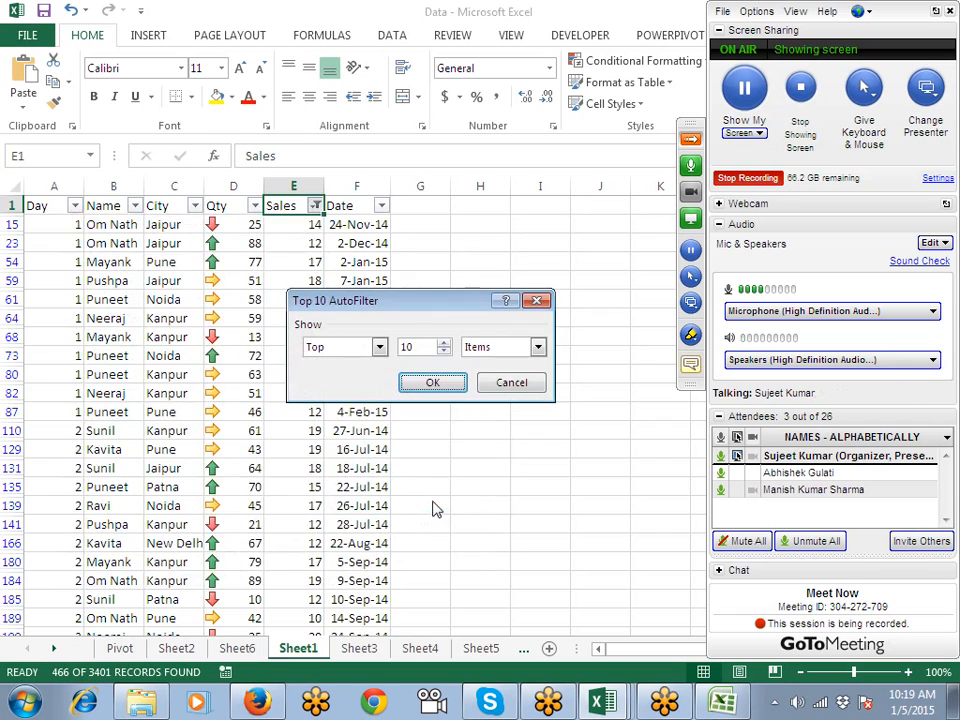
pyautogui.click(432, 386)
pyautogui.scroll(-2, 423, 410)
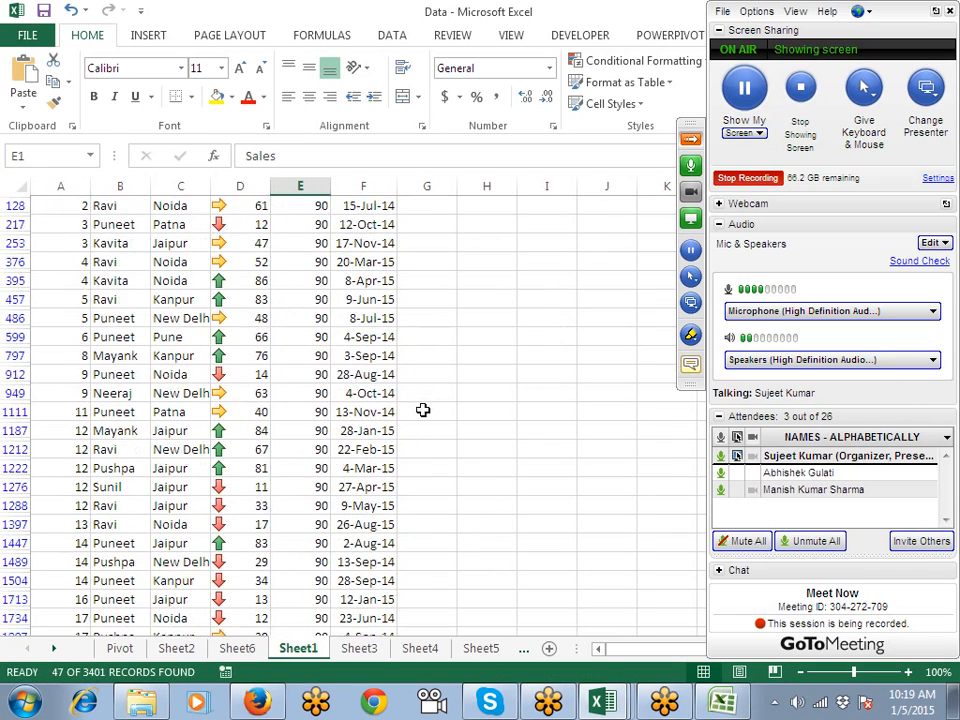
pyautogui.scroll(2, 423, 410)
# Step: Change the Sales column's Top 10 filter to show the bottom 10 items
pyautogui.click(321, 205)
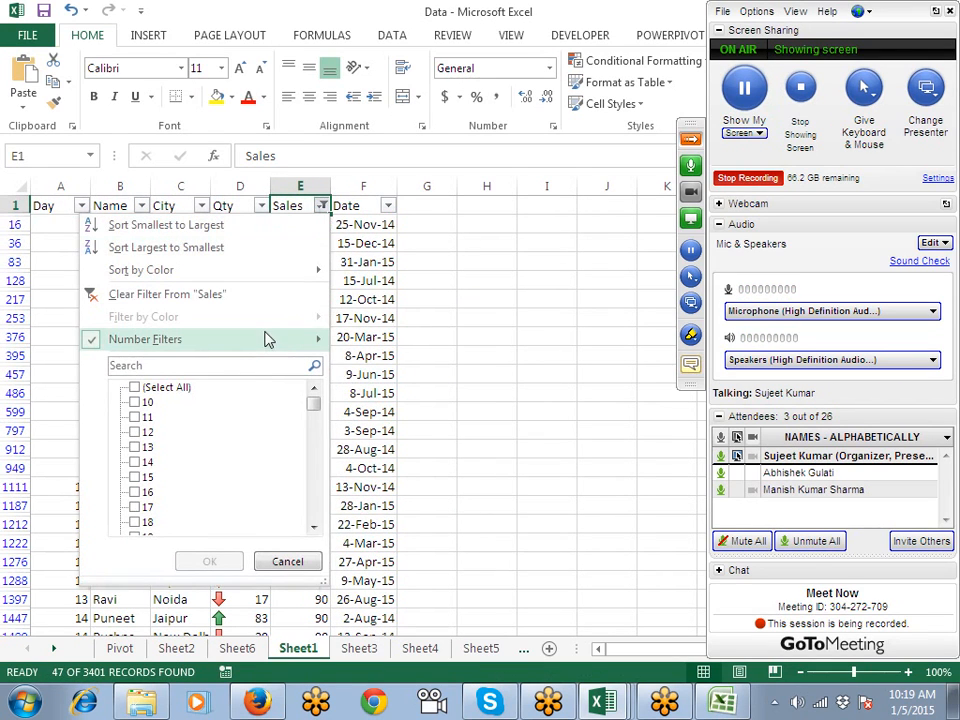
pyautogui.moveTo(268, 340)
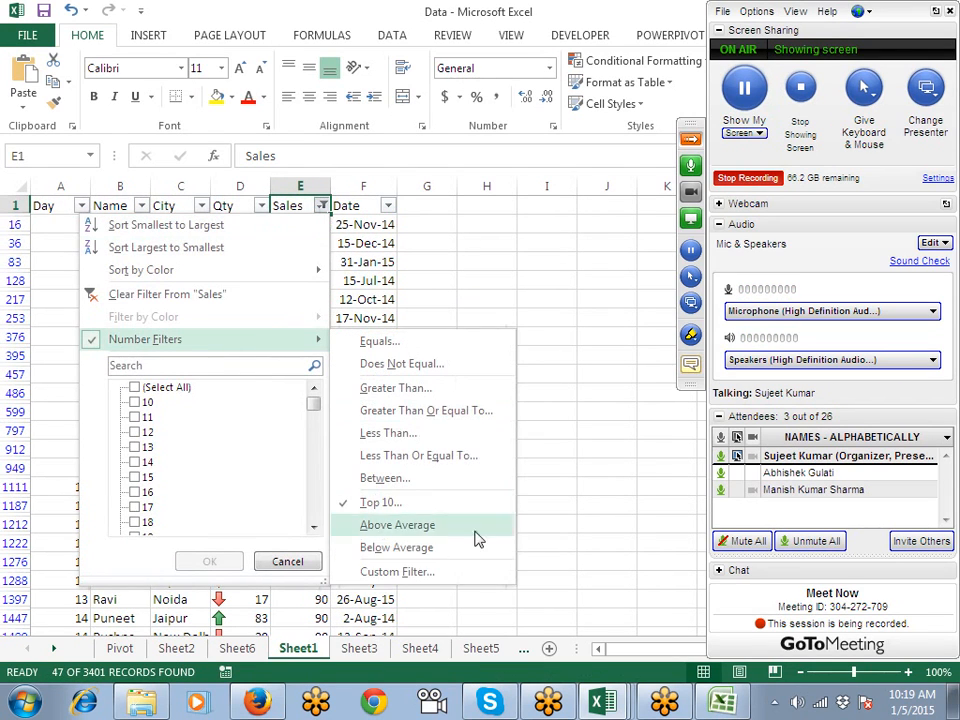
pyautogui.click(418, 508)
pyautogui.click(343, 348)
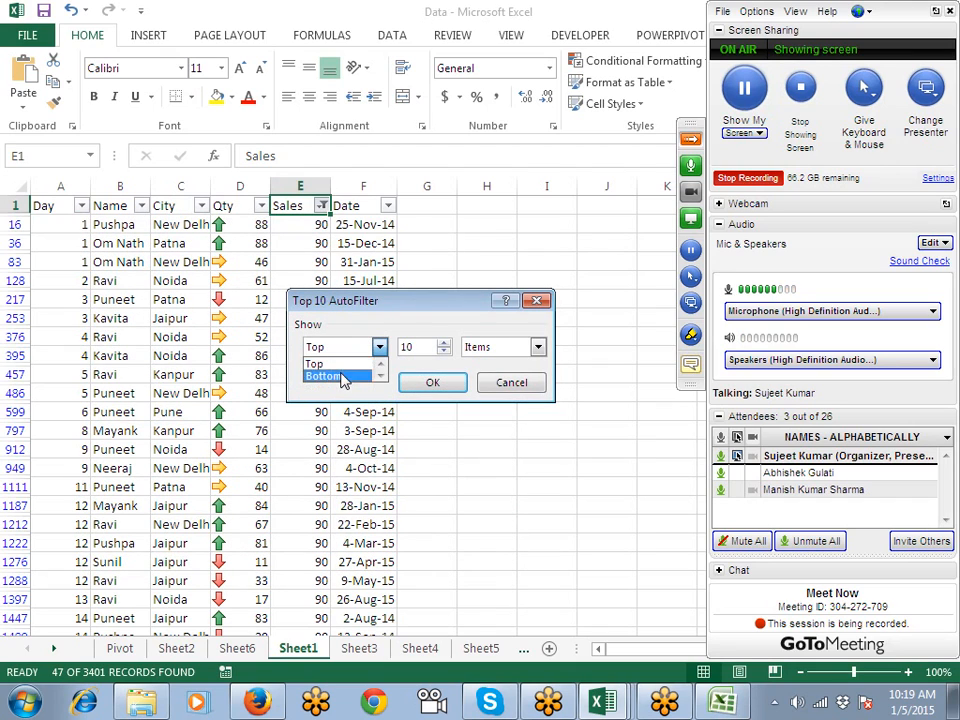
pyautogui.click(325, 376)
pyautogui.click(429, 381)
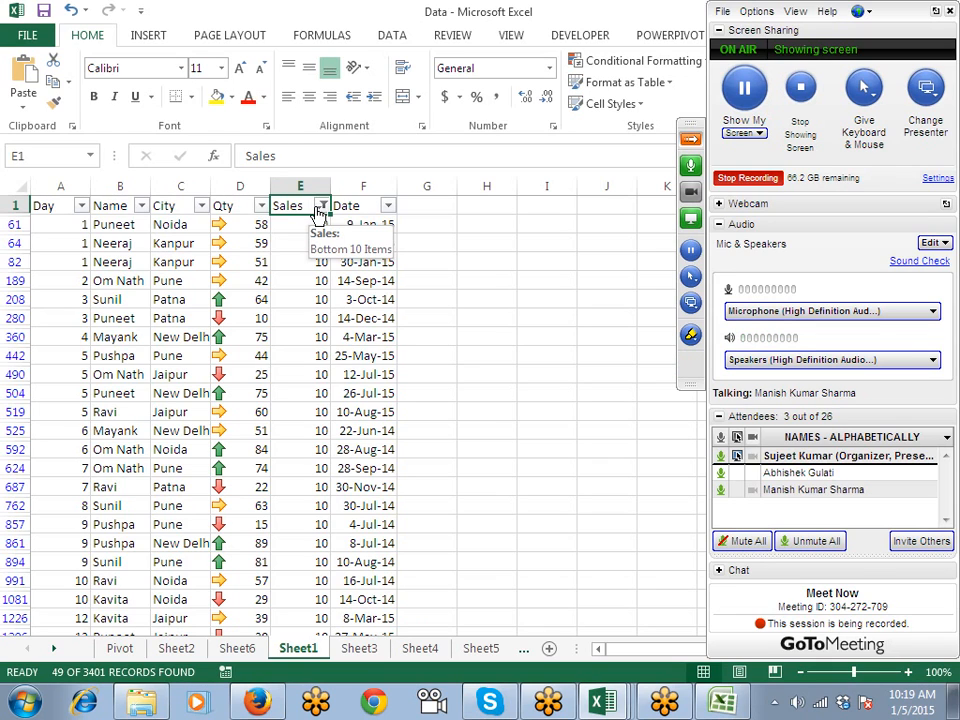
# Step: Switch to Gmail, start a reply to all on the "Meeting Id - Advanced Excel Class" email, and copy the GoToMeeting invitation
pyautogui.hotkey('alt', 'Tab')
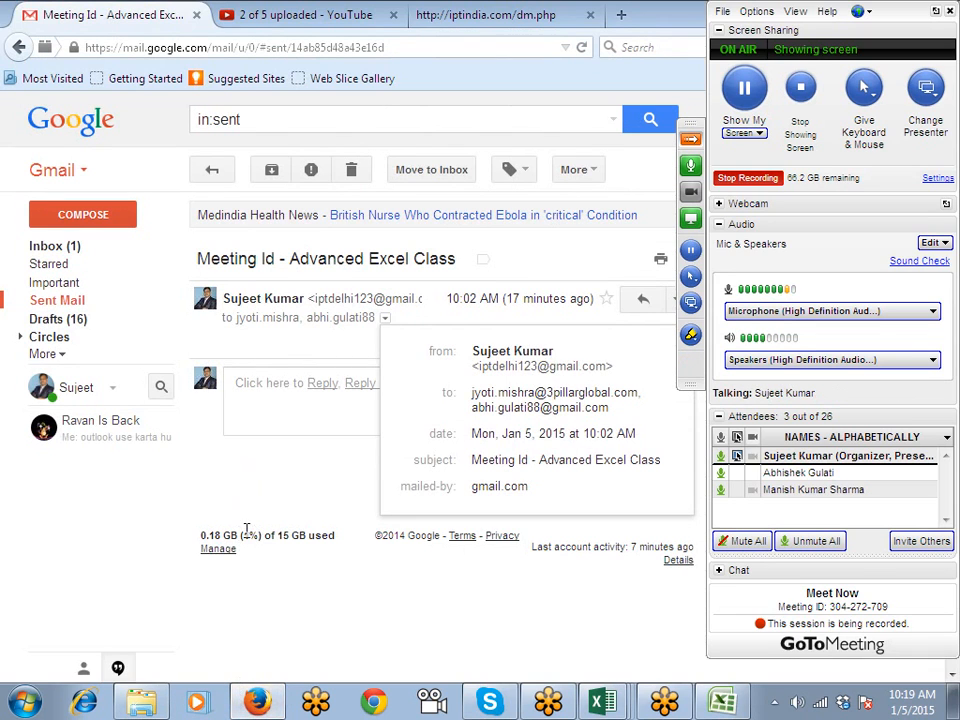
pyautogui.click(210, 476)
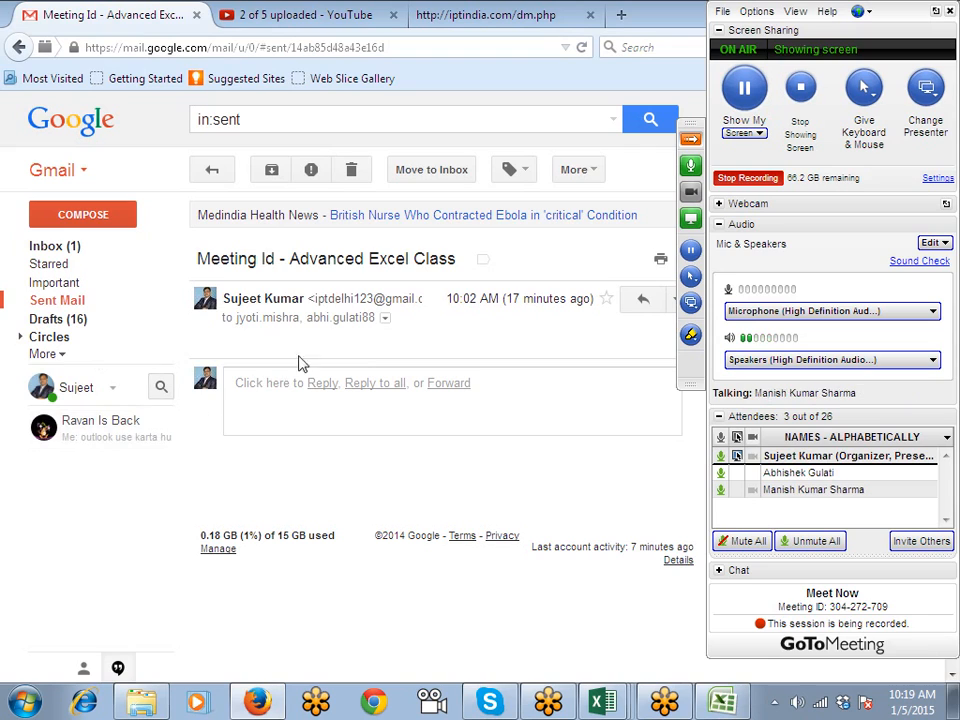
pyautogui.click(360, 386)
pyautogui.click(921, 543)
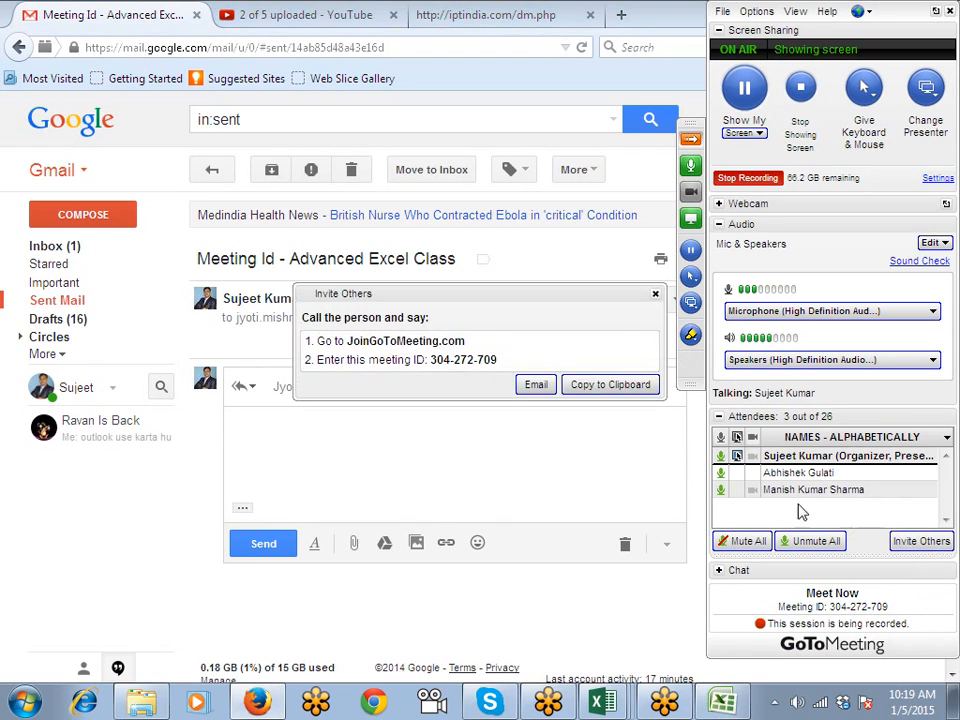
pyautogui.click(655, 293)
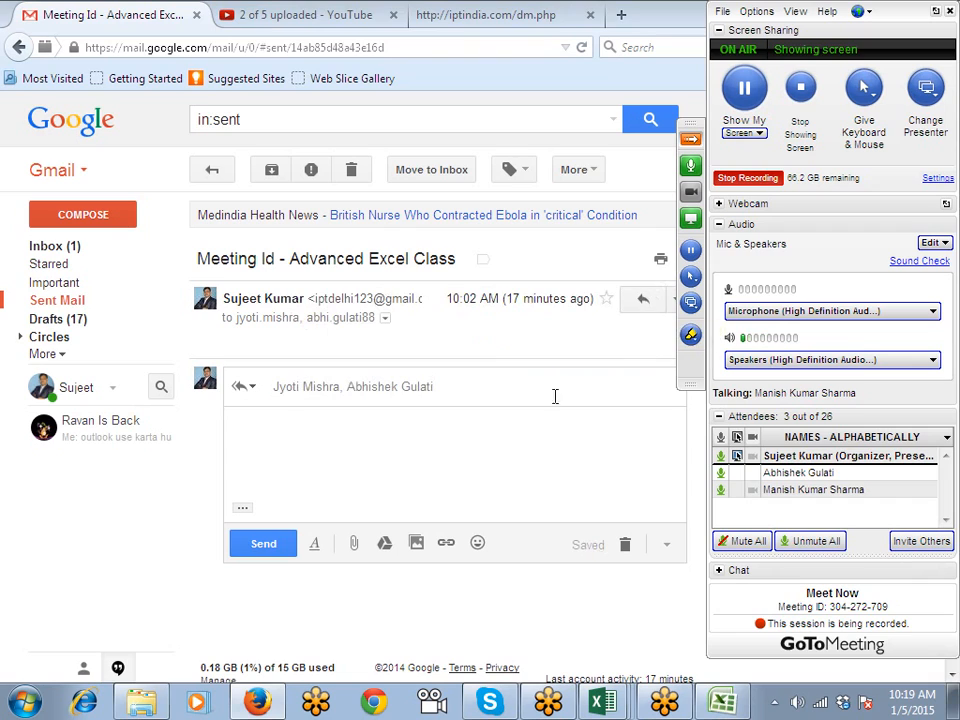
# Step: Paste the copied meeting invitation into the reply body and send it to all recipients
pyautogui.click(484, 439)
pyautogui.rightClick(484, 441)
pyautogui.click(523, 522)
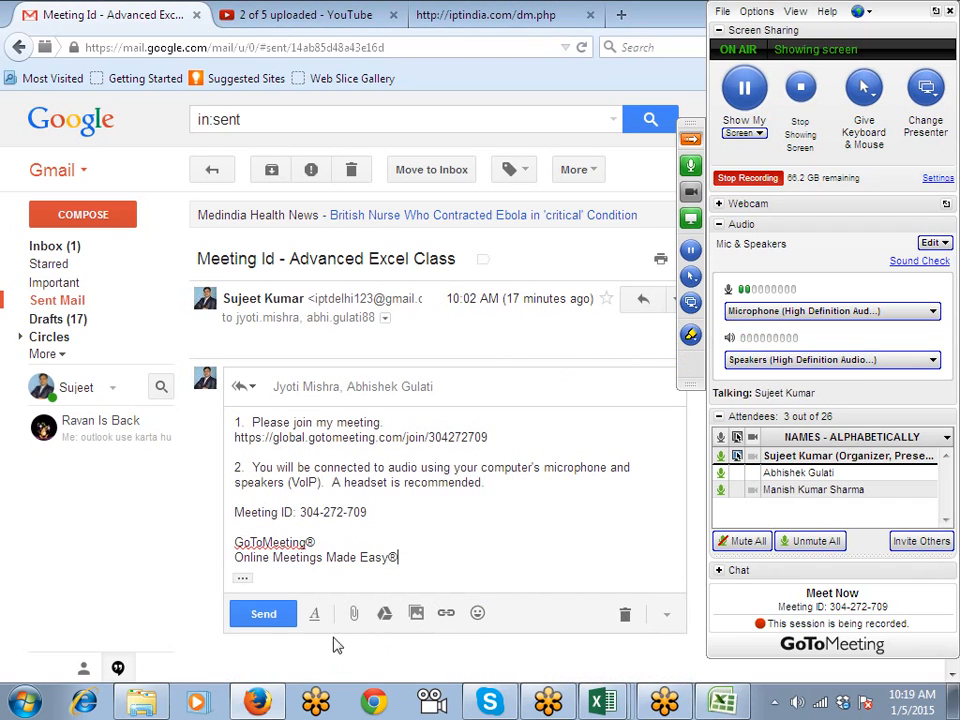
pyautogui.click(287, 620)
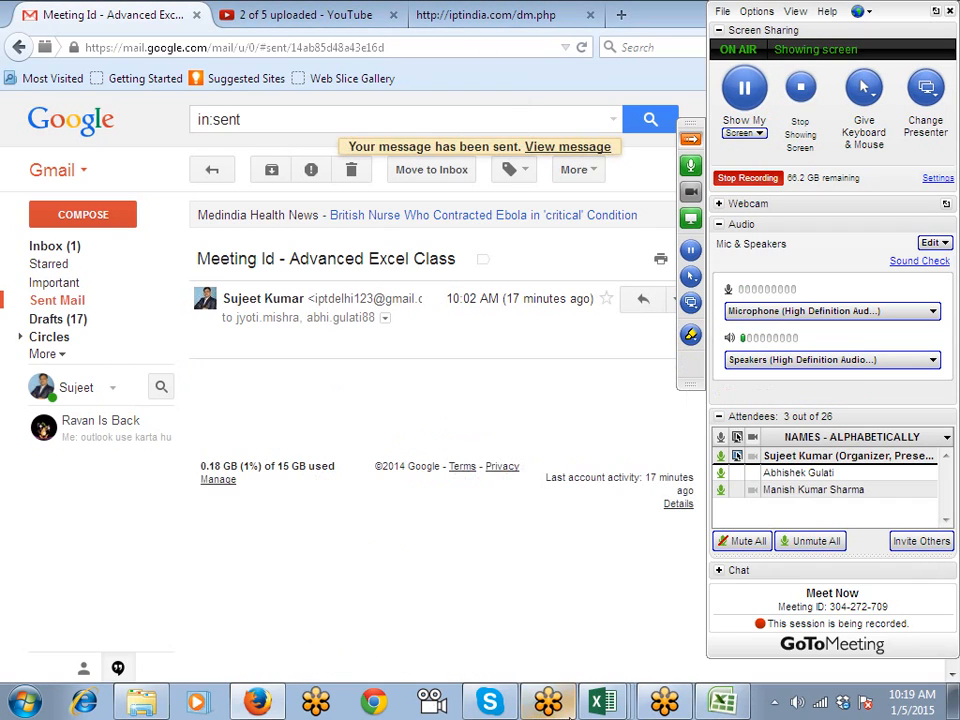
# Step: Switch back to the Data workbook in Excel and filter the Sales column with the Above Average number filter
pyautogui.moveTo(618, 710)
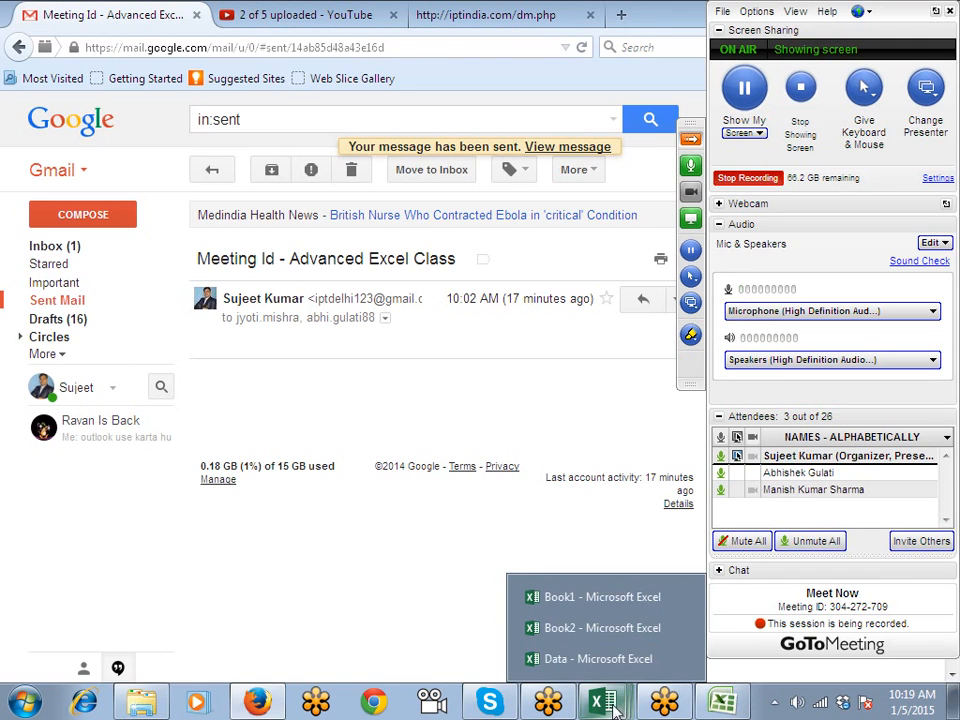
pyautogui.click(720, 705)
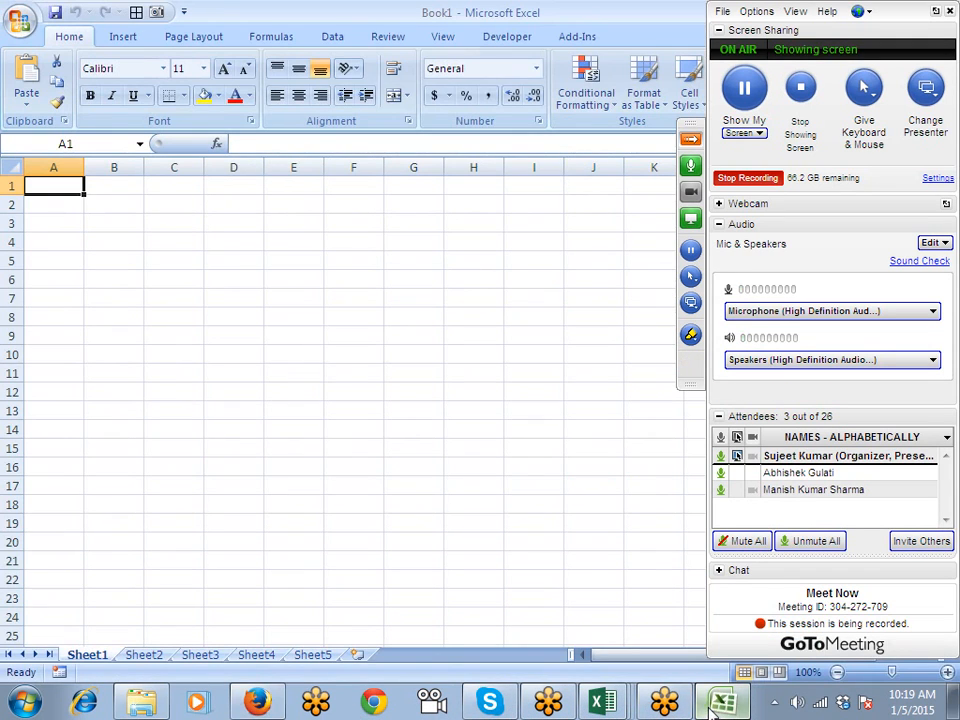
pyautogui.moveTo(603, 700)
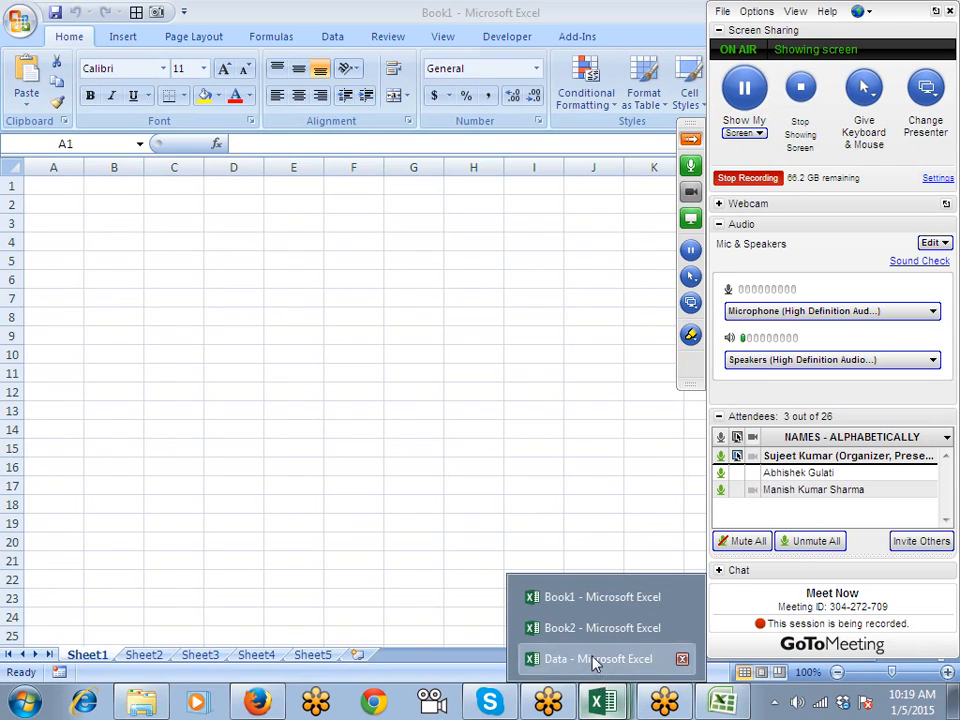
pyautogui.click(597, 659)
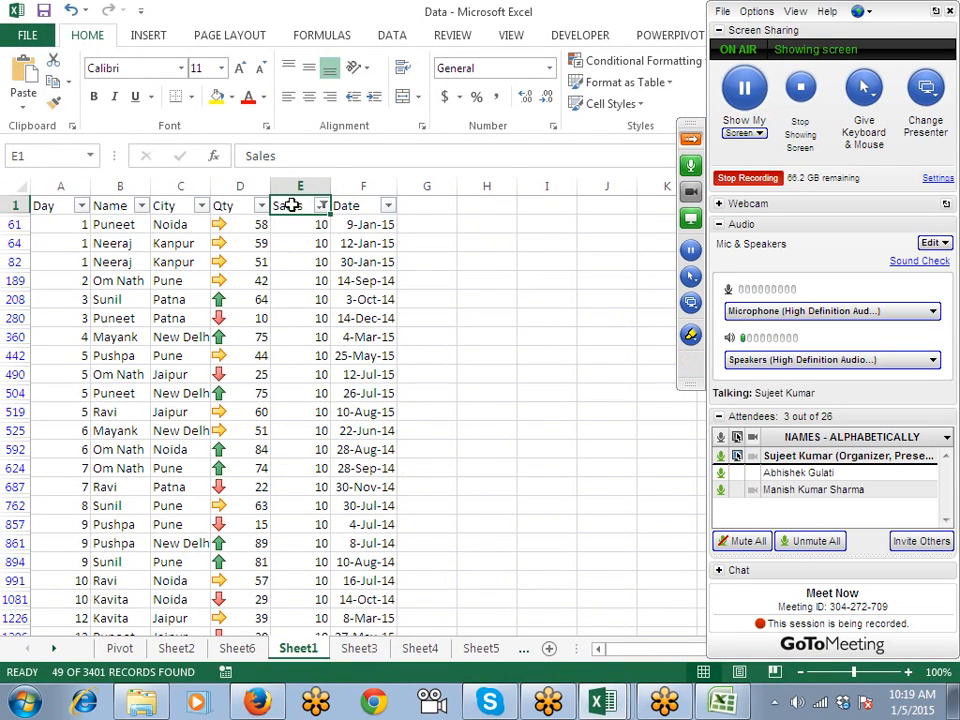
pyautogui.click(321, 205)
pyautogui.moveTo(274, 338)
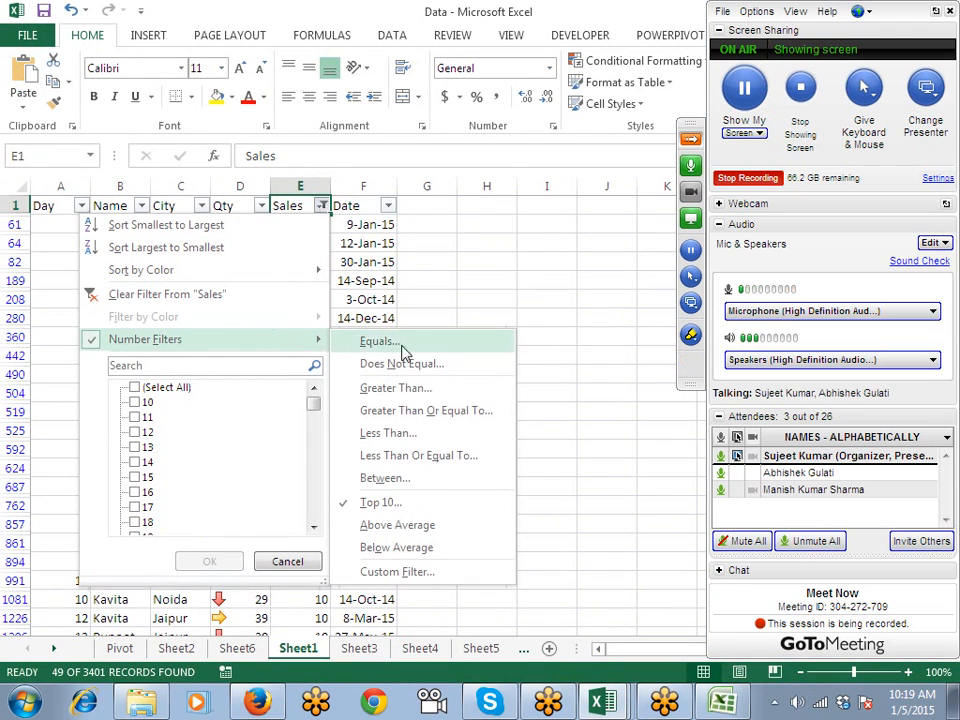
pyautogui.click(427, 531)
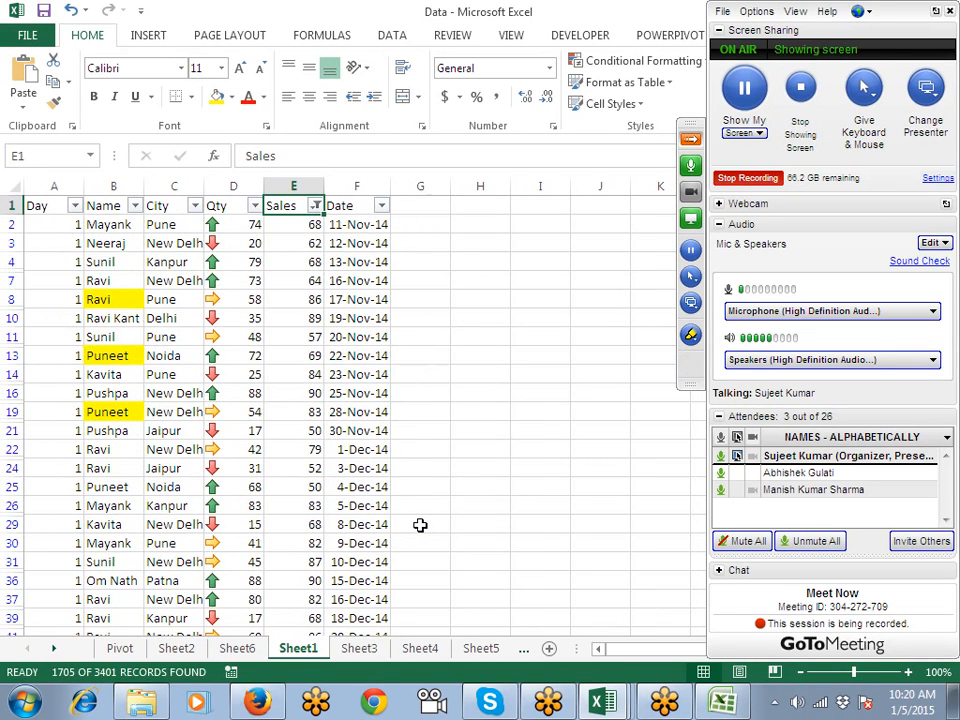
# Step: Change the Sales column's number filter to Below Average and check the average of the filtered column
pyautogui.click(315, 205)
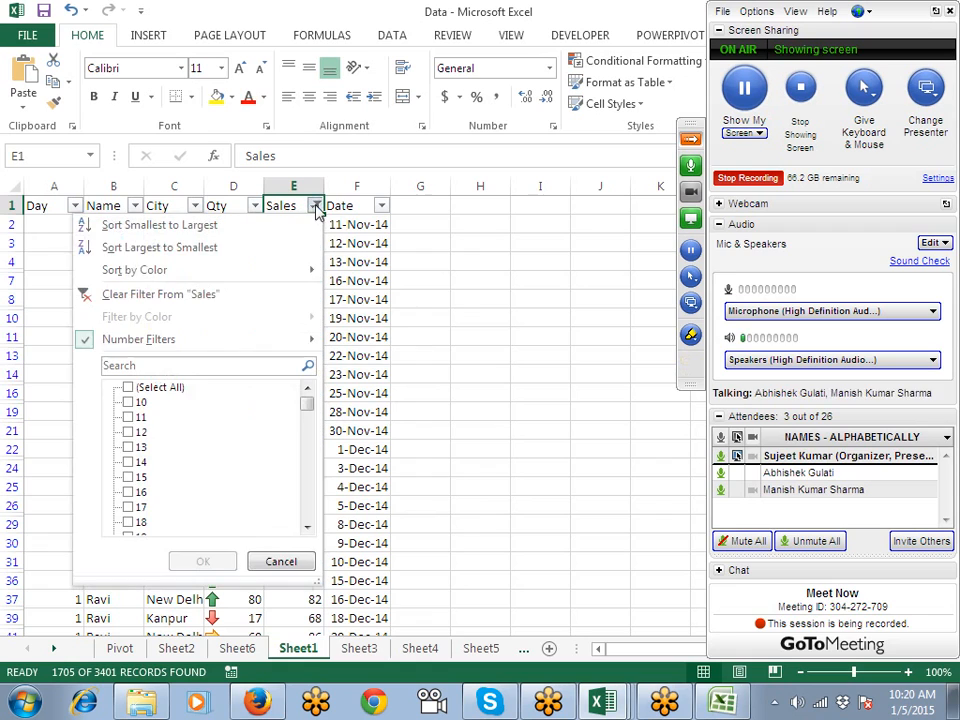
pyautogui.moveTo(268, 341)
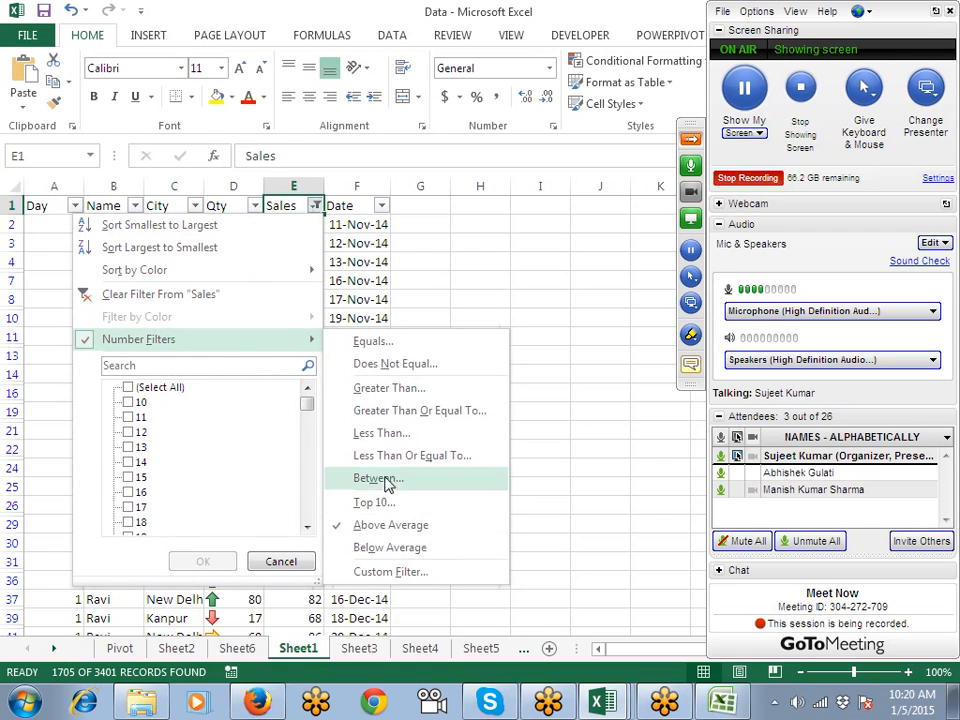
pyautogui.click(392, 550)
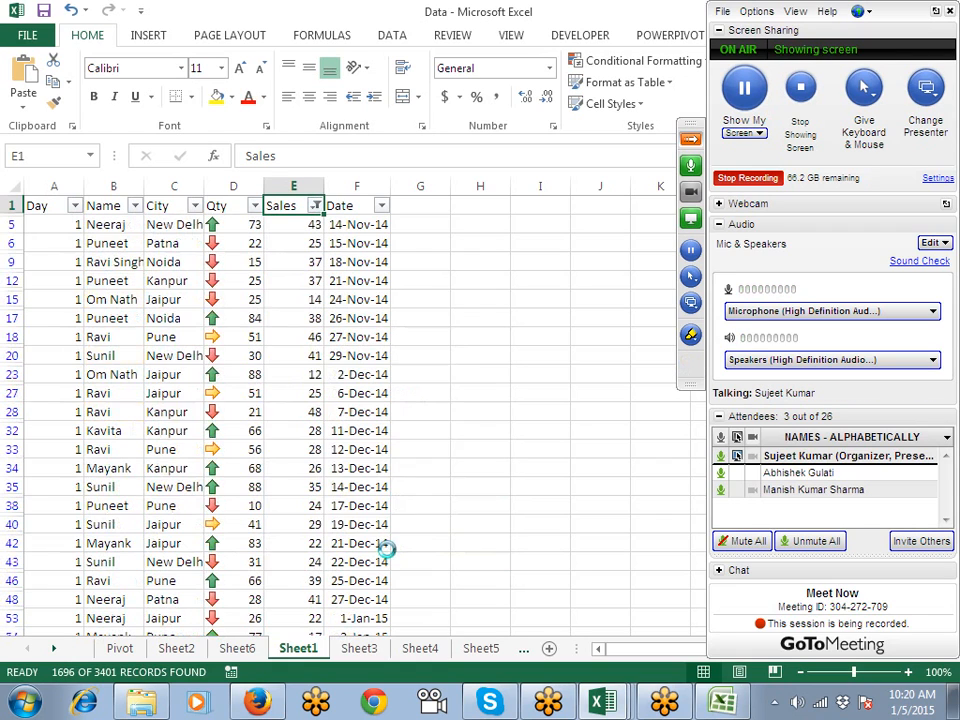
pyautogui.click(293, 187)
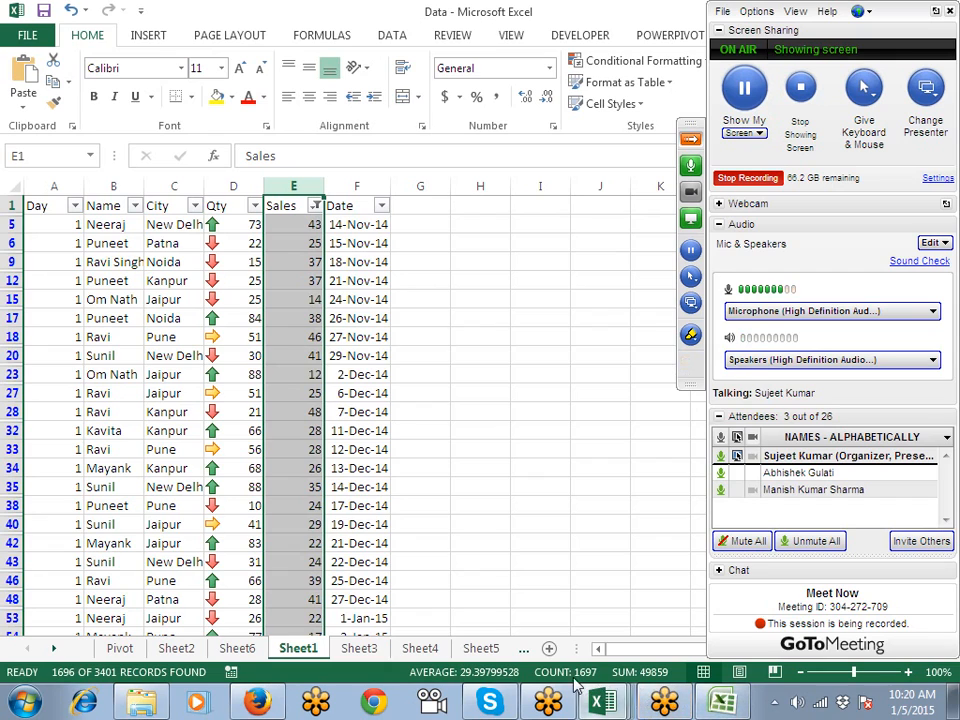
pyautogui.click(300, 265)
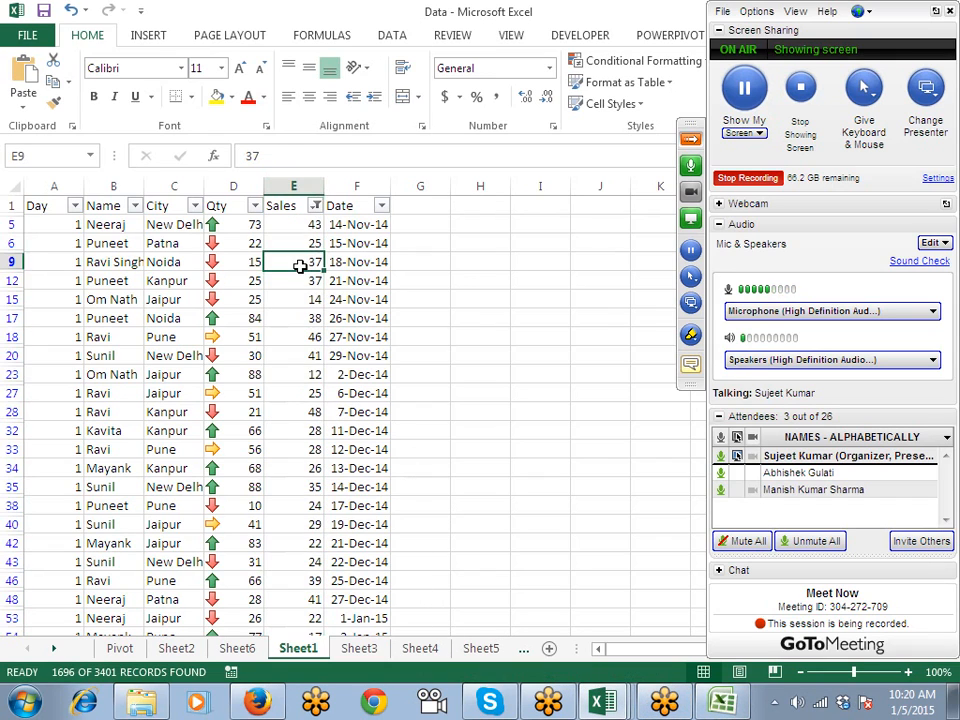
# Step: Clear the filter from the Sales column and check the average of all its values
pyautogui.click(315, 205)
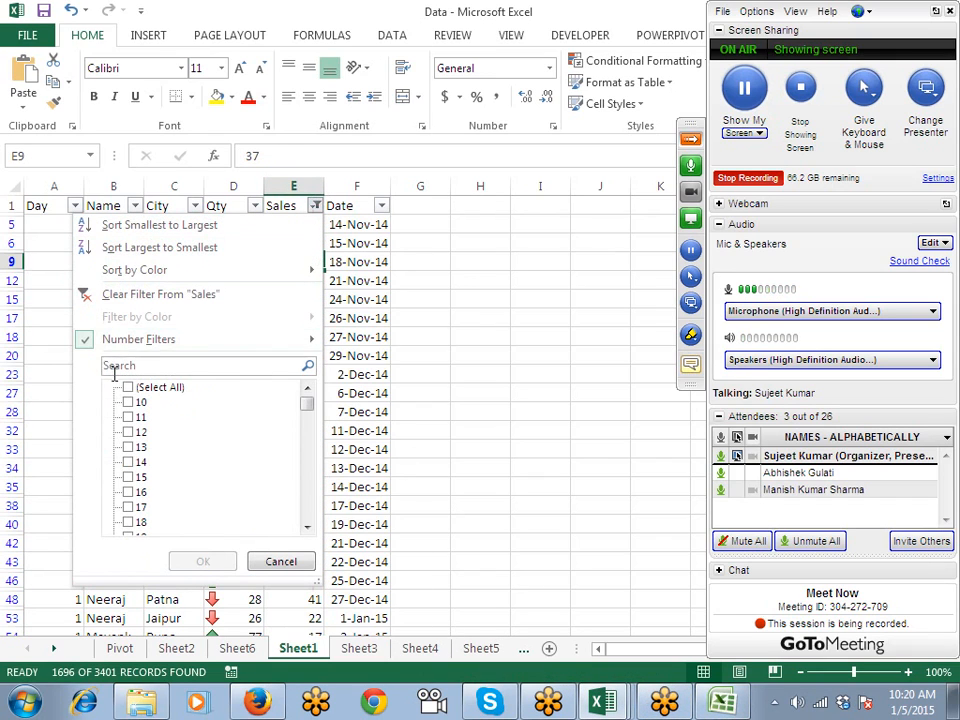
pyautogui.click(126, 296)
pyautogui.click(300, 187)
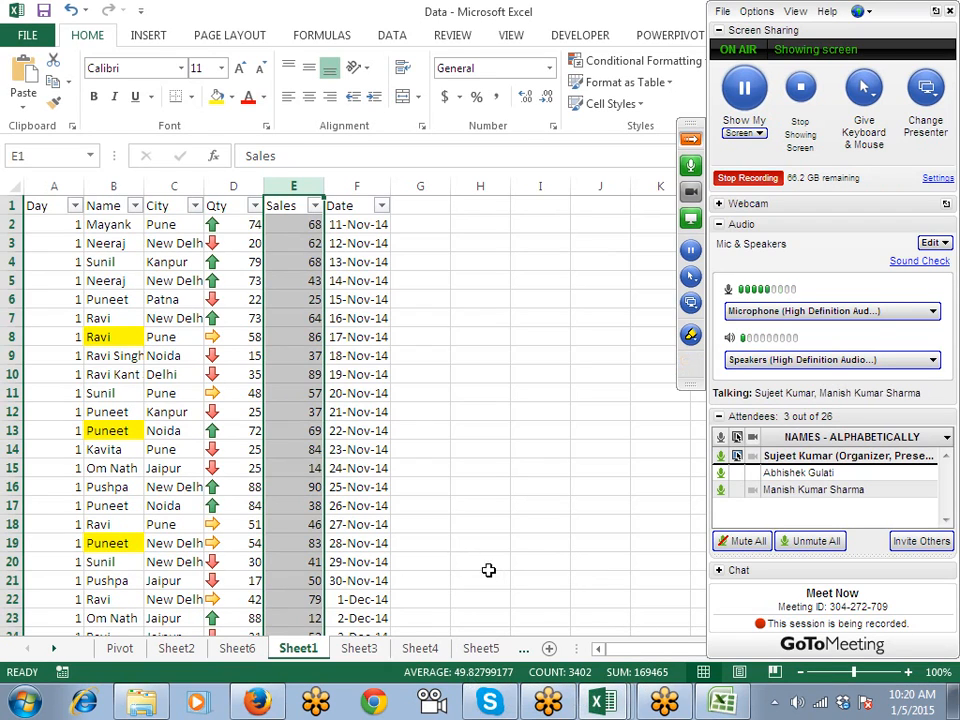
pyautogui.click(302, 281)
# Step: Apply the Above Average number filter to the unfiltered Sales column
pyautogui.click(315, 205)
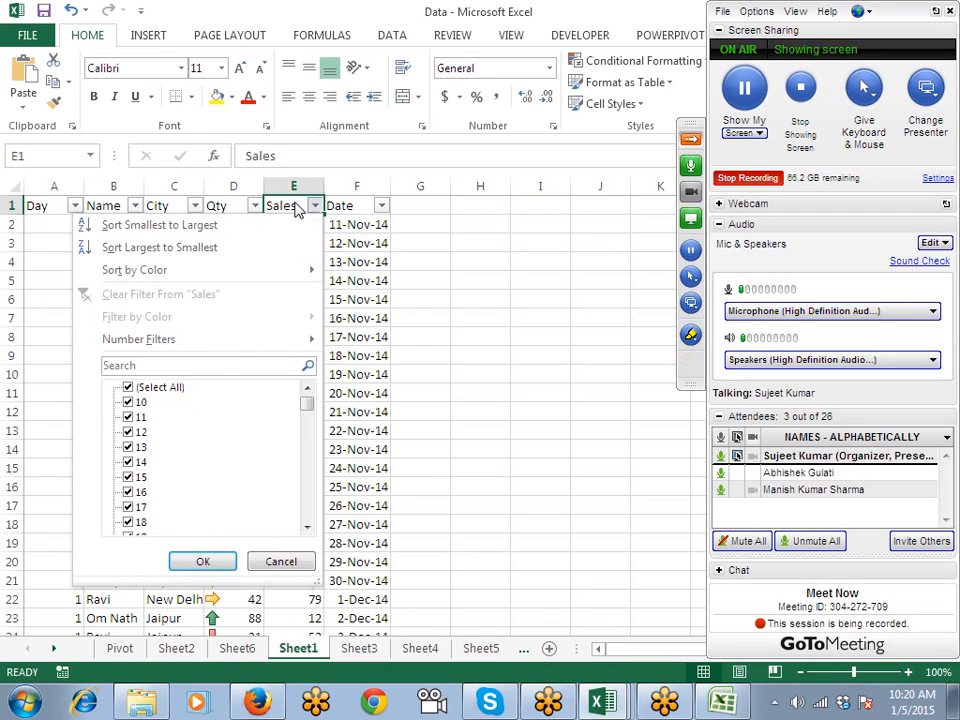
pyautogui.moveTo(307, 349)
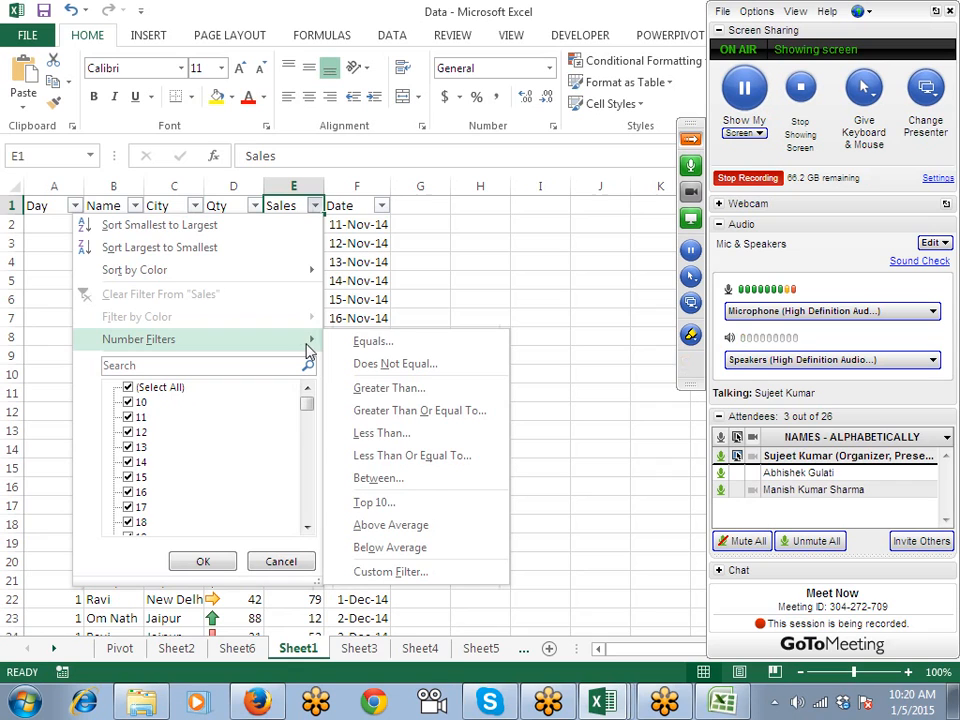
pyautogui.click(417, 524)
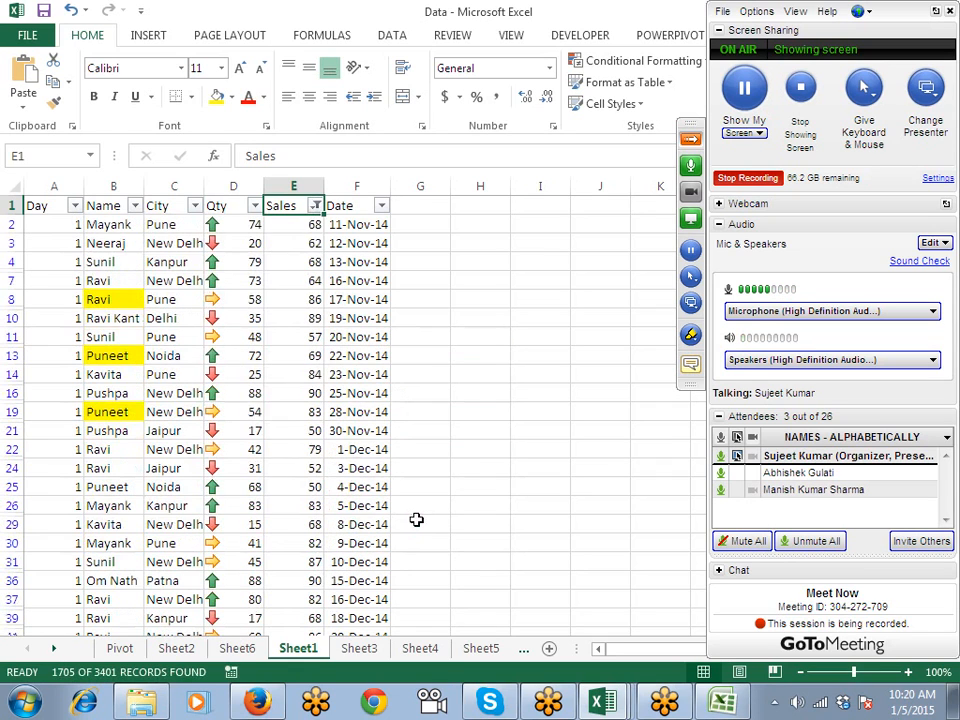
# Step: Replace the Sales column's Above Average filter with Below Average
pyautogui.click(315, 207)
pyautogui.moveTo(261, 347)
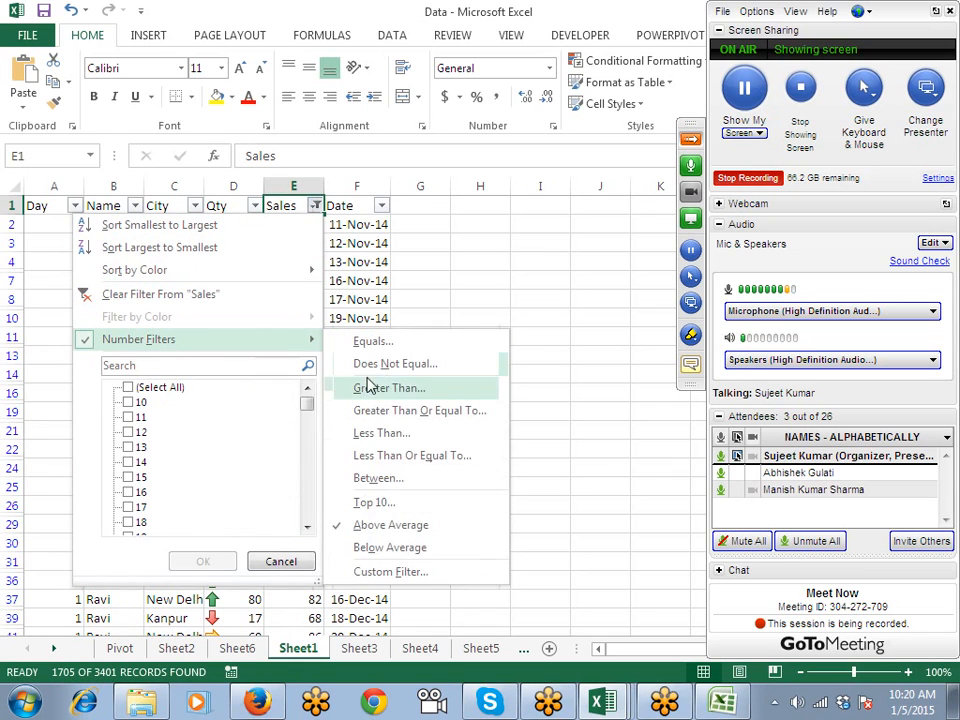
pyautogui.click(408, 547)
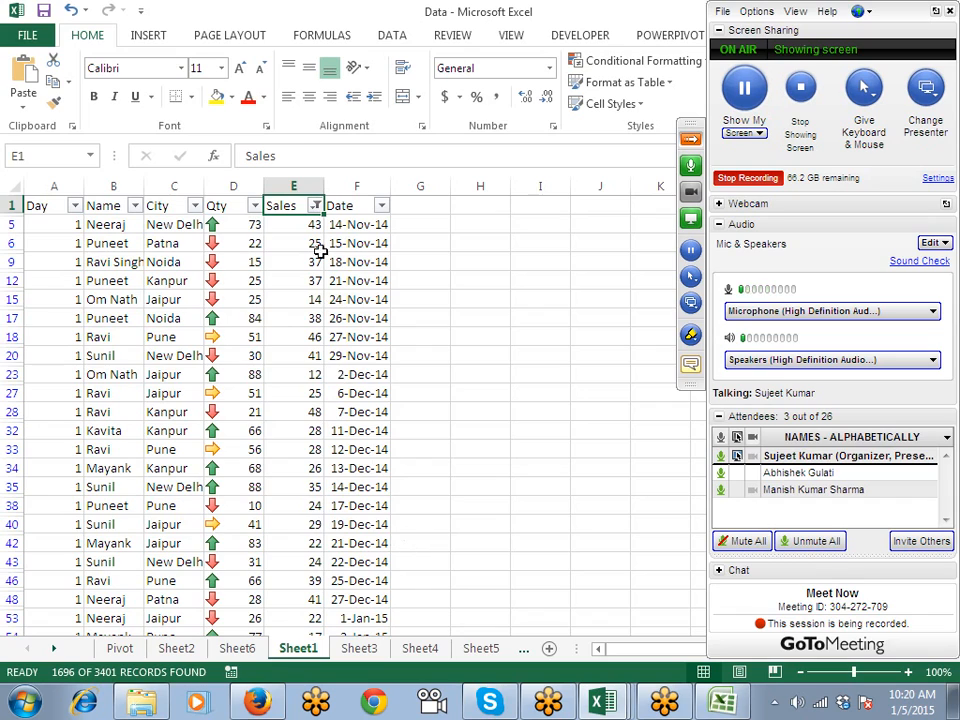
# Step: Examine the Custom AutoFilter settings for the Sales column and close them without changing anything
pyautogui.click(315, 206)
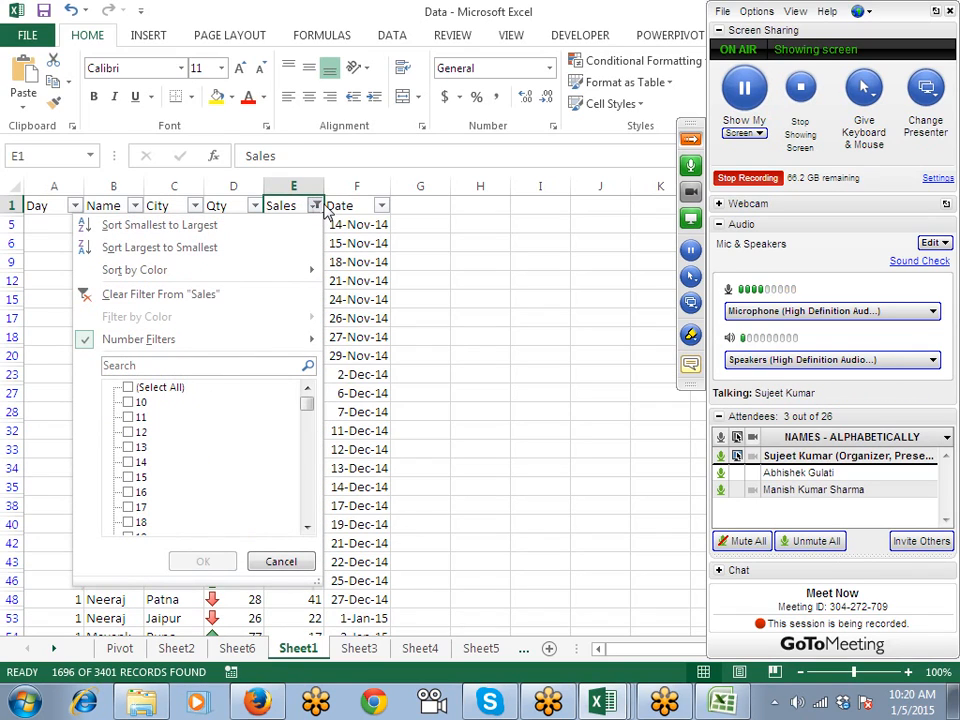
pyautogui.moveTo(285, 340)
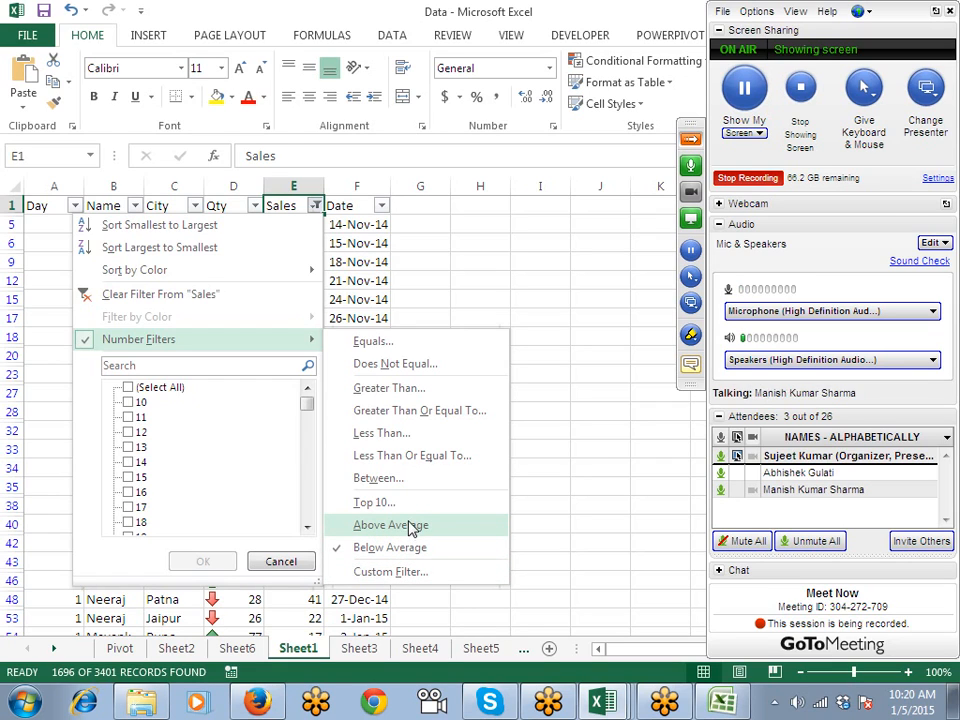
pyautogui.click(401, 572)
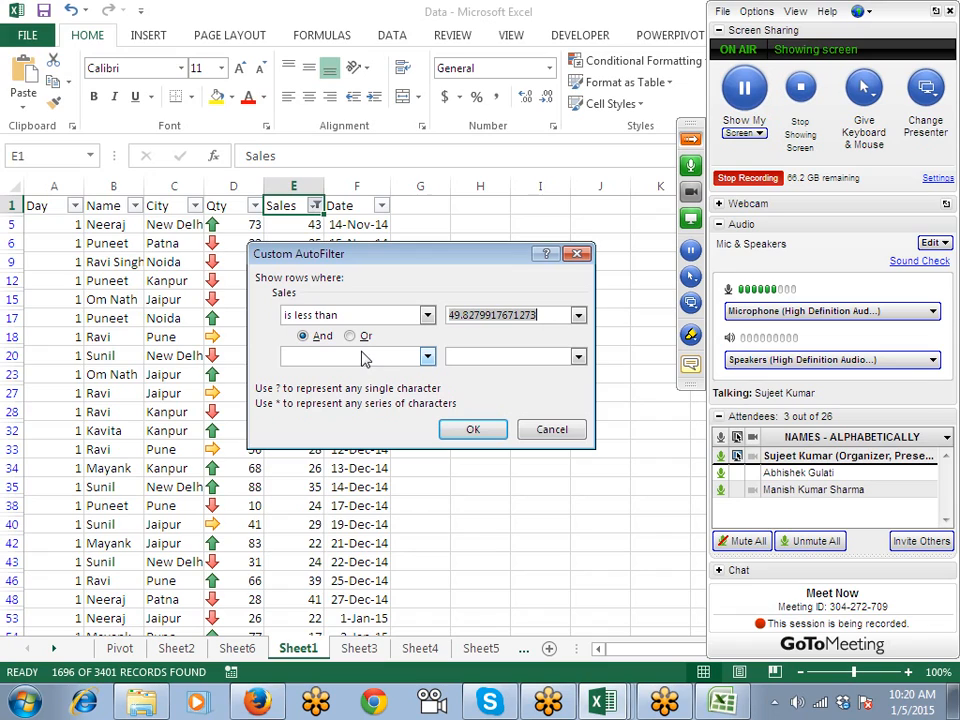
pyautogui.click(558, 436)
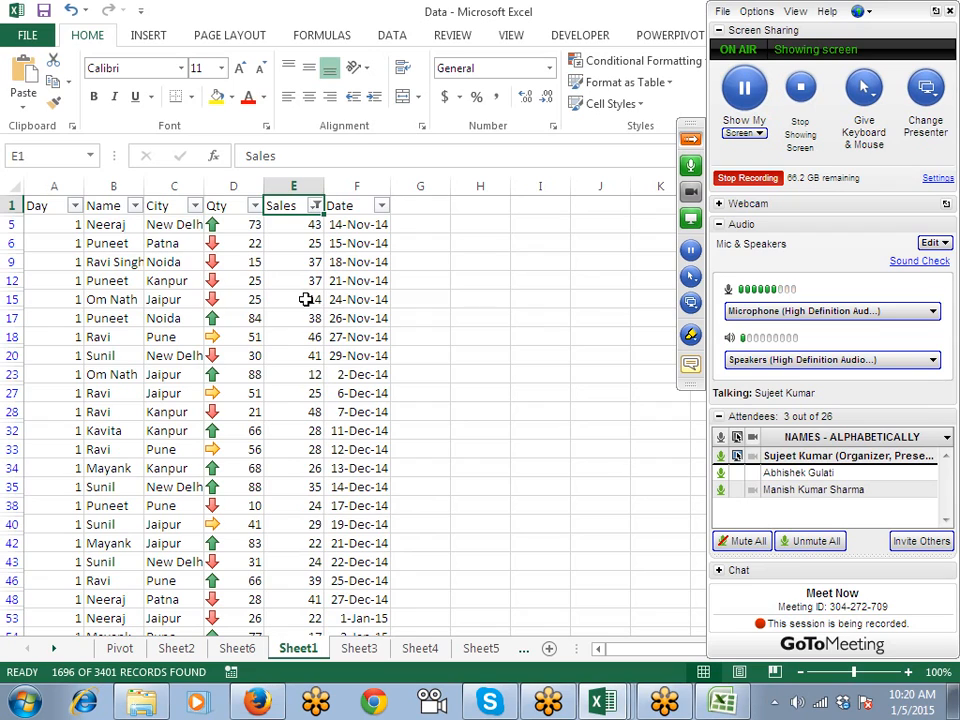
# Step: Select all values in the Sales column's filter list to show every row again
pyautogui.click(316, 205)
pyautogui.click(158, 388)
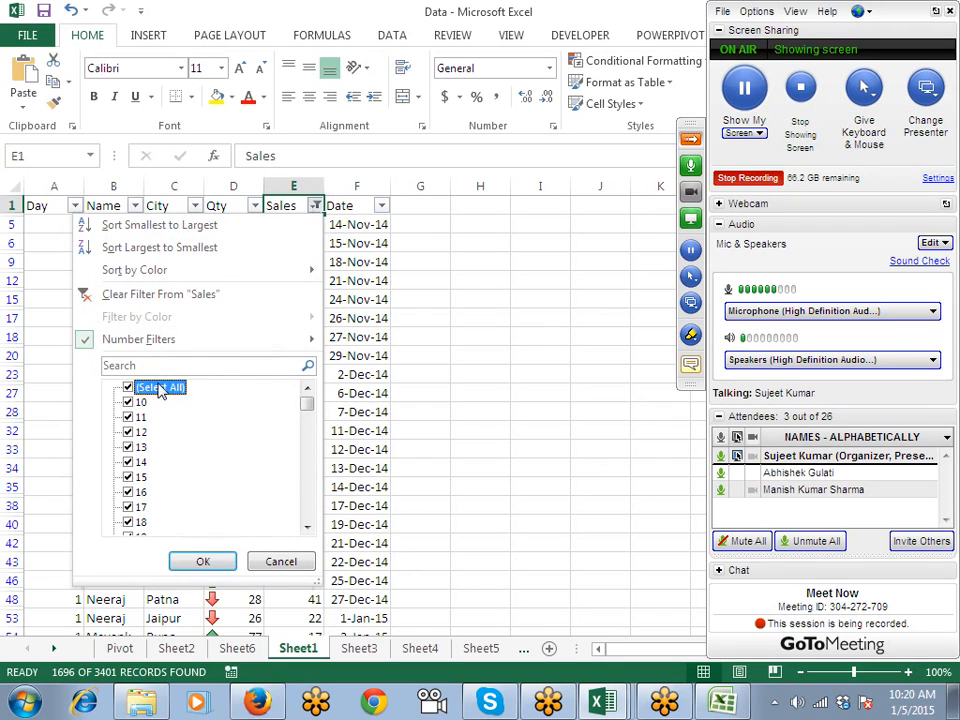
pyautogui.click(201, 558)
# Step: Filter the Date column to show only the January 2015 dates
pyautogui.click(360, 214)
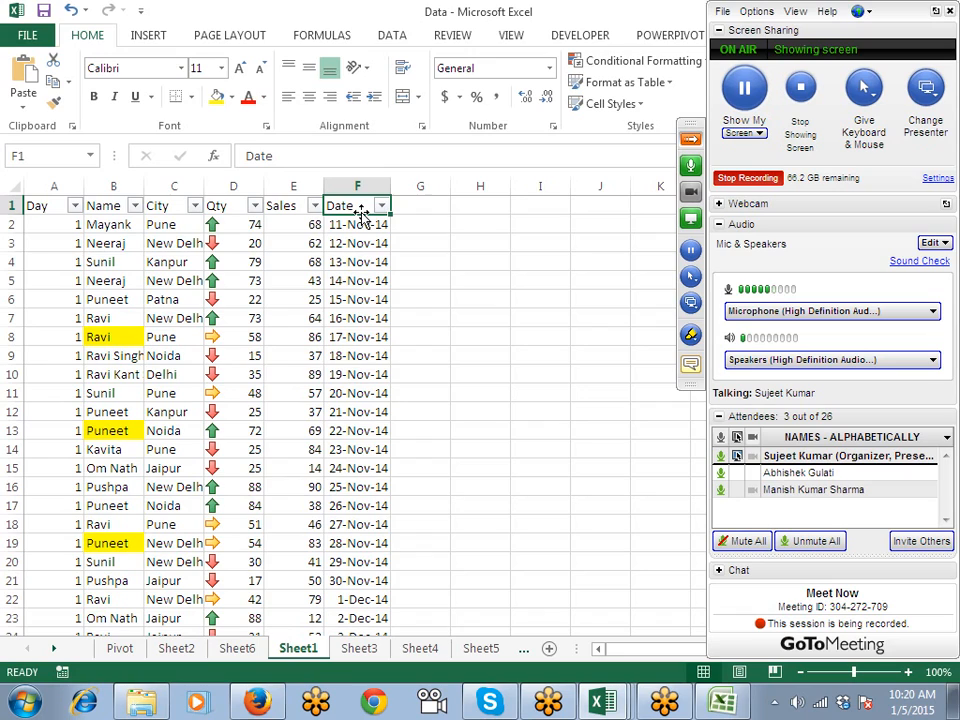
pyautogui.click(380, 205)
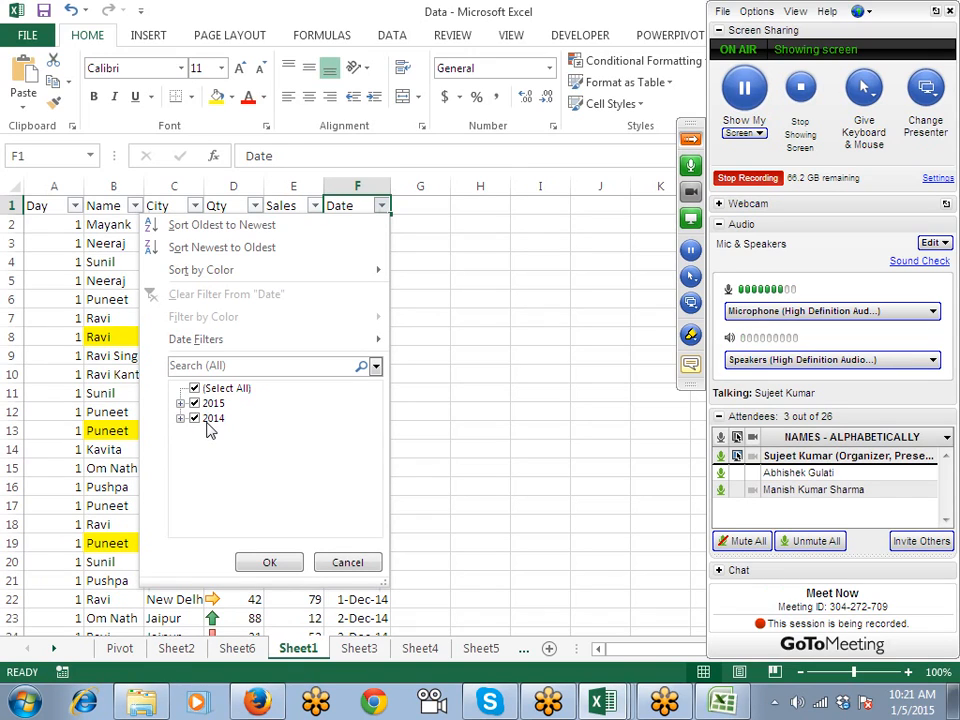
pyautogui.click(180, 404)
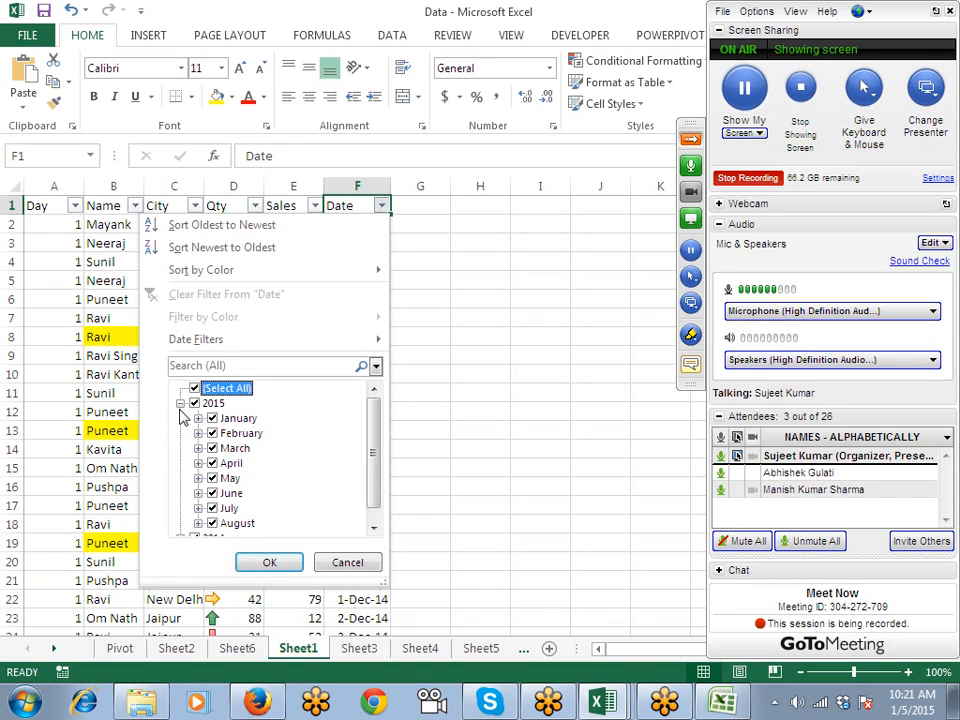
pyautogui.click(180, 403)
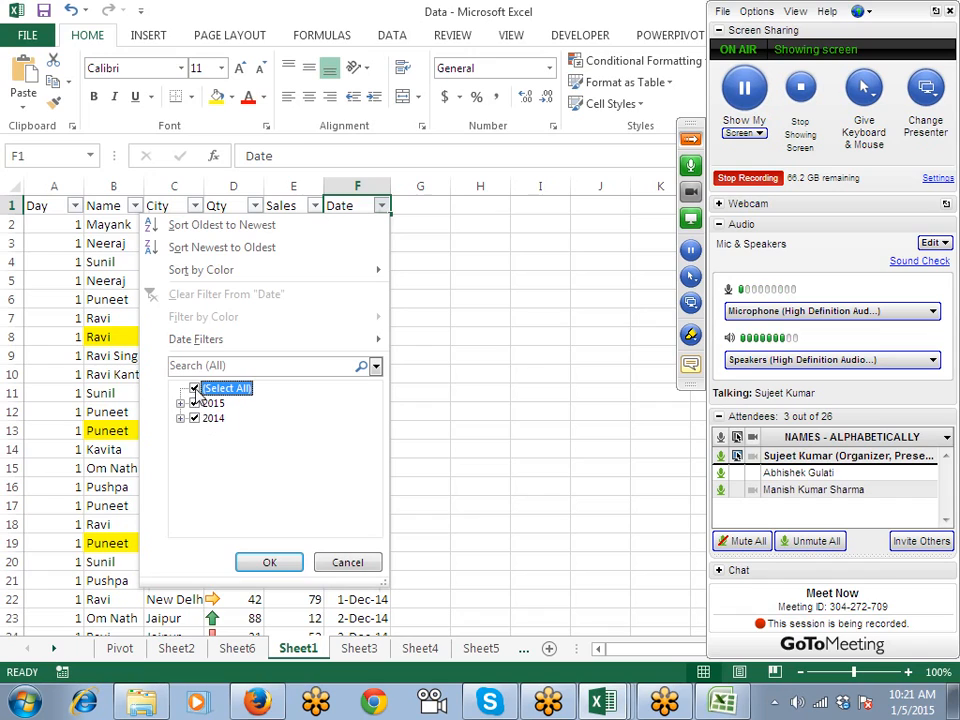
pyautogui.click(194, 388)
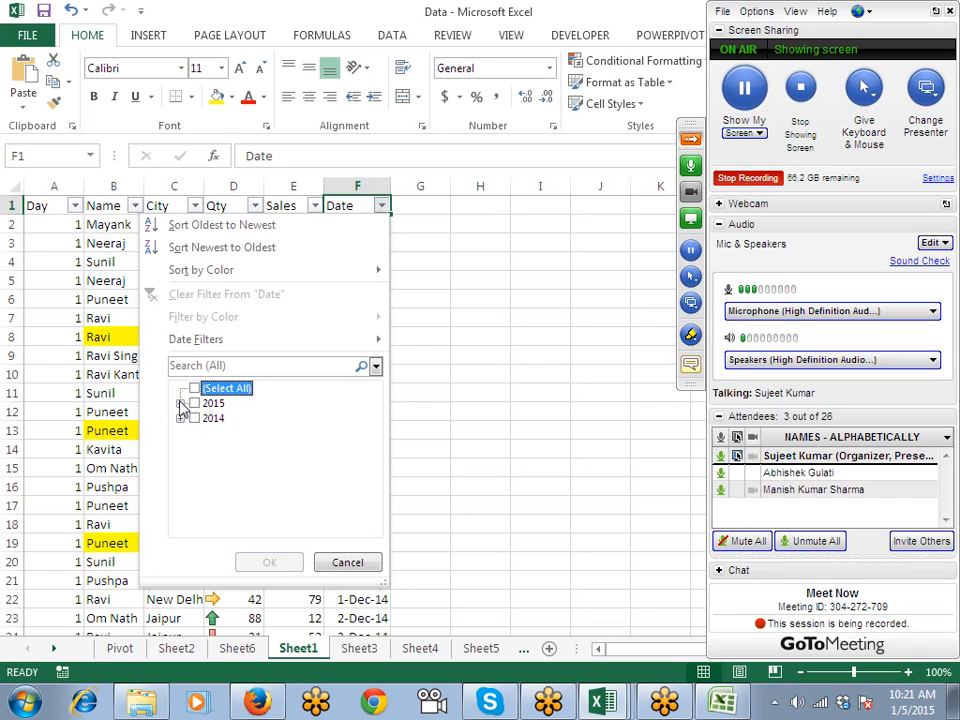
pyautogui.click(180, 403)
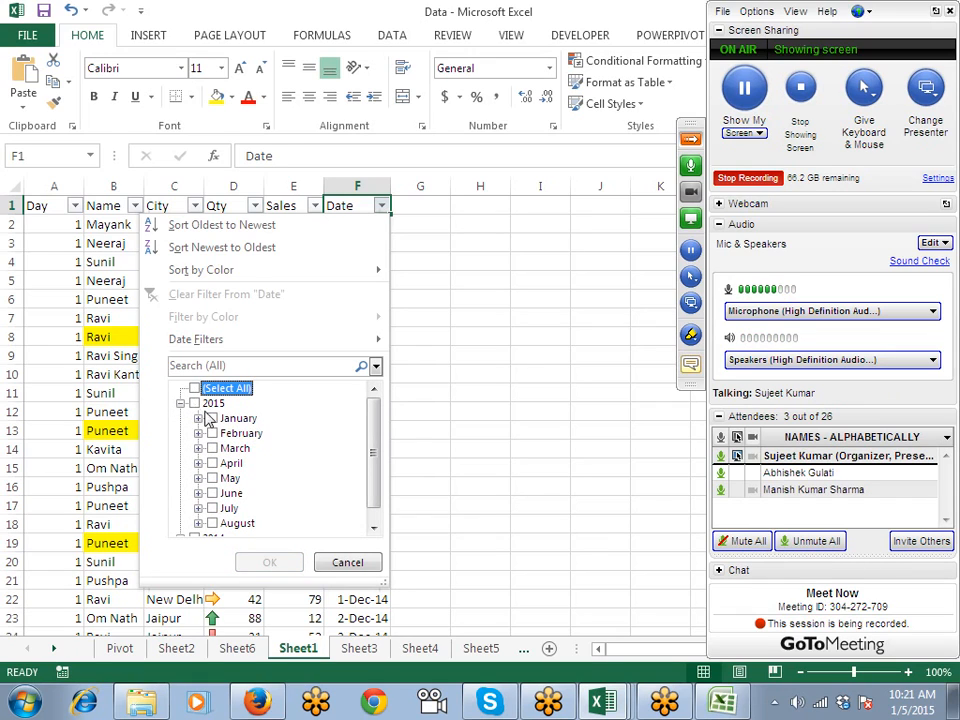
pyautogui.click(212, 418)
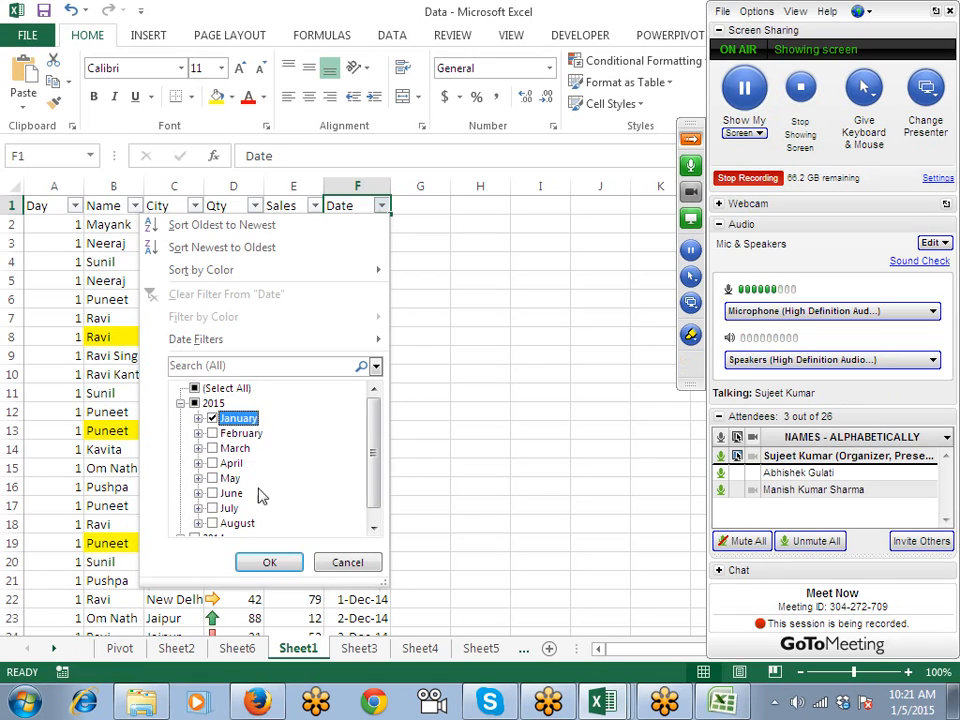
pyautogui.click(272, 563)
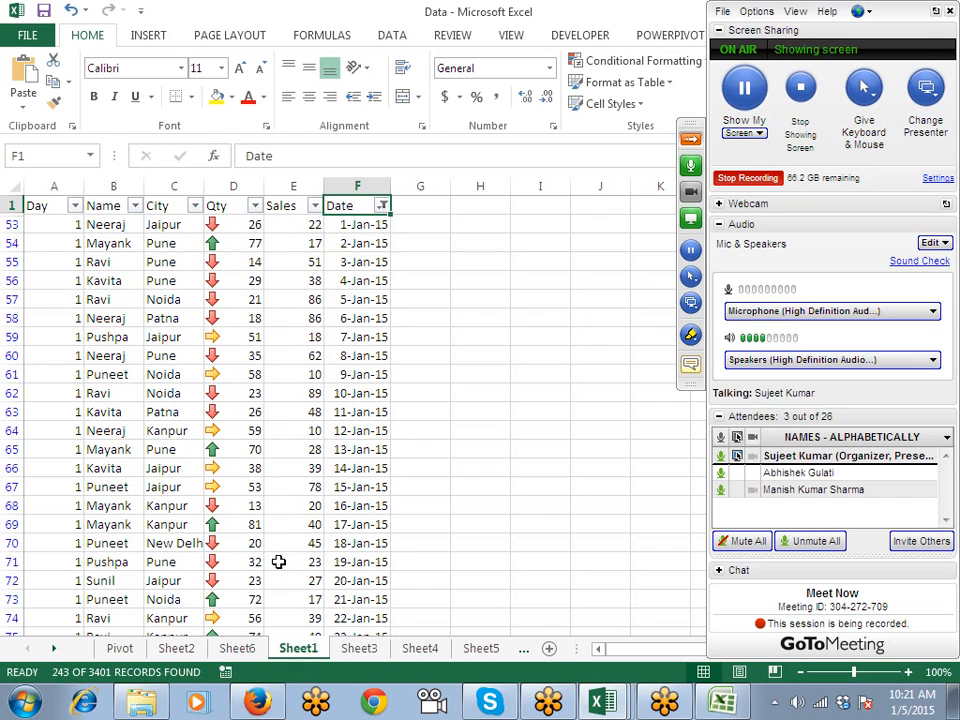
# Step: Examine the individual day entries under January 2015 in the Date column's filter list and close it without applying changes
pyautogui.click(382, 205)
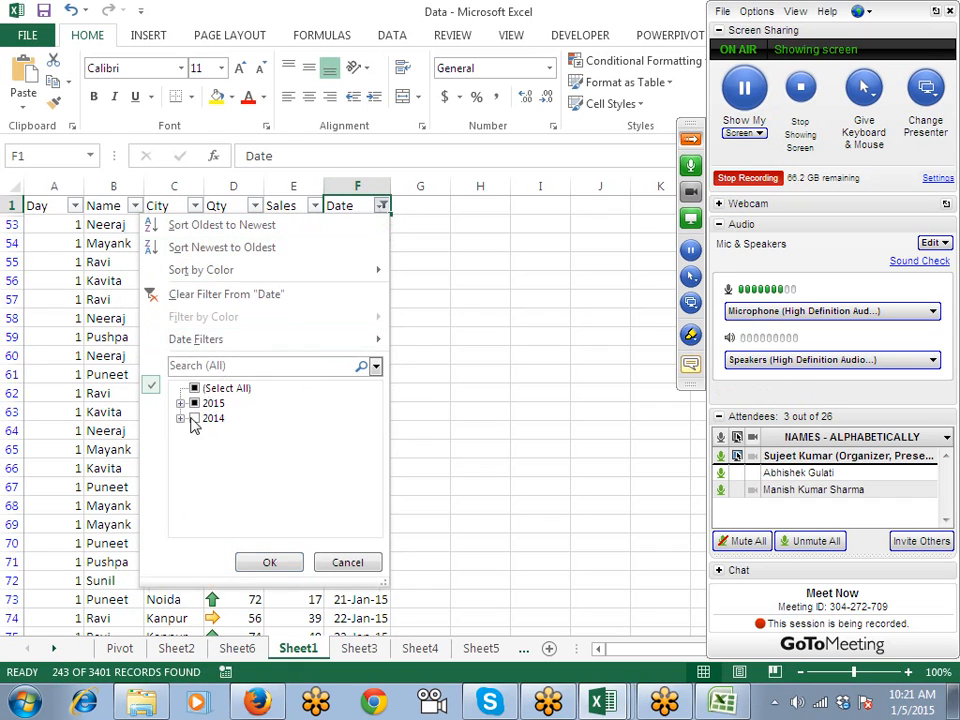
pyautogui.click(180, 404)
pyautogui.click(212, 419)
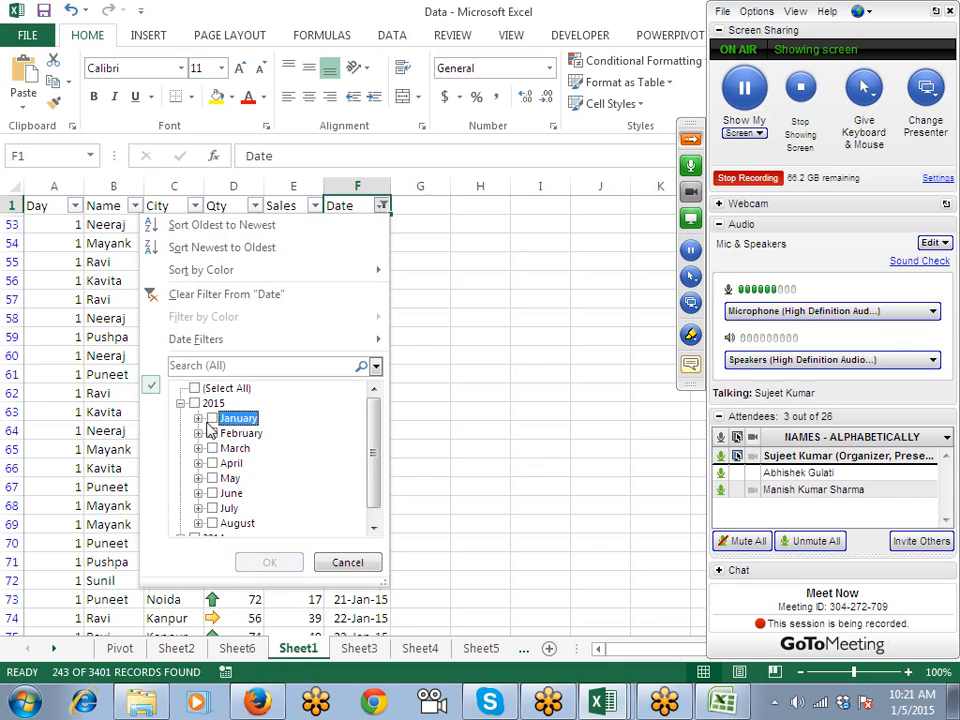
pyautogui.click(198, 418)
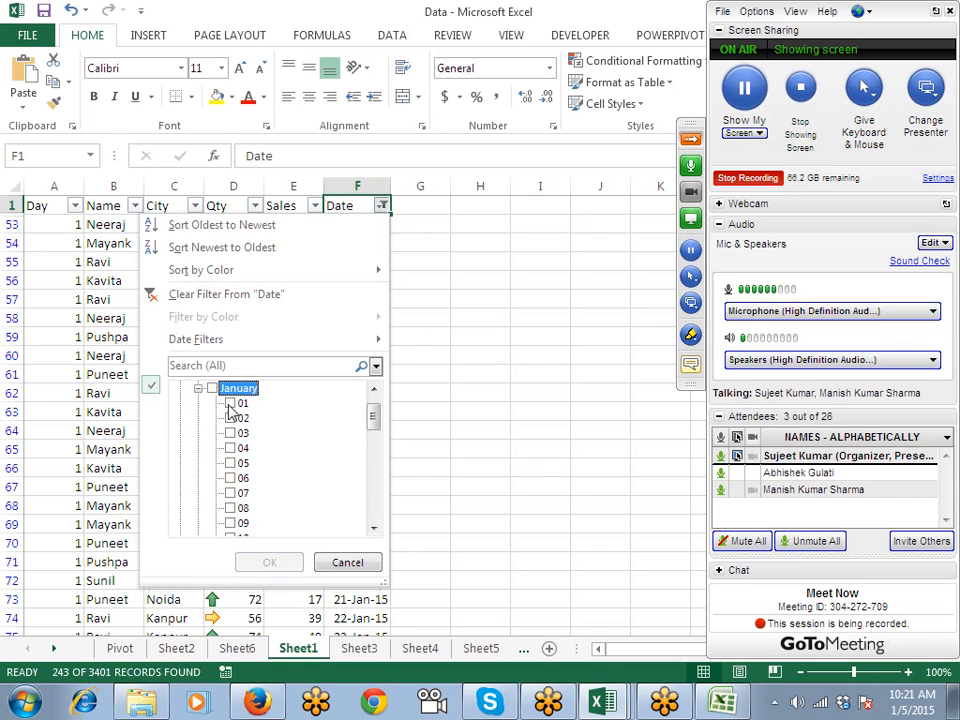
pyautogui.moveTo(372, 413); pyautogui.dragTo(373, 407)
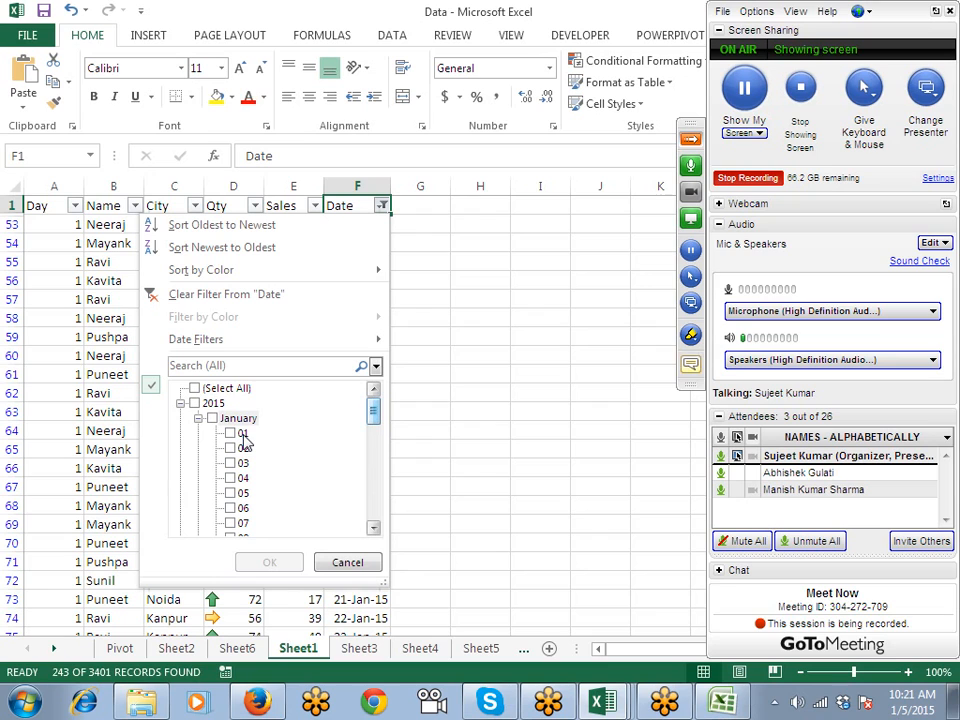
pyautogui.press('Escape')
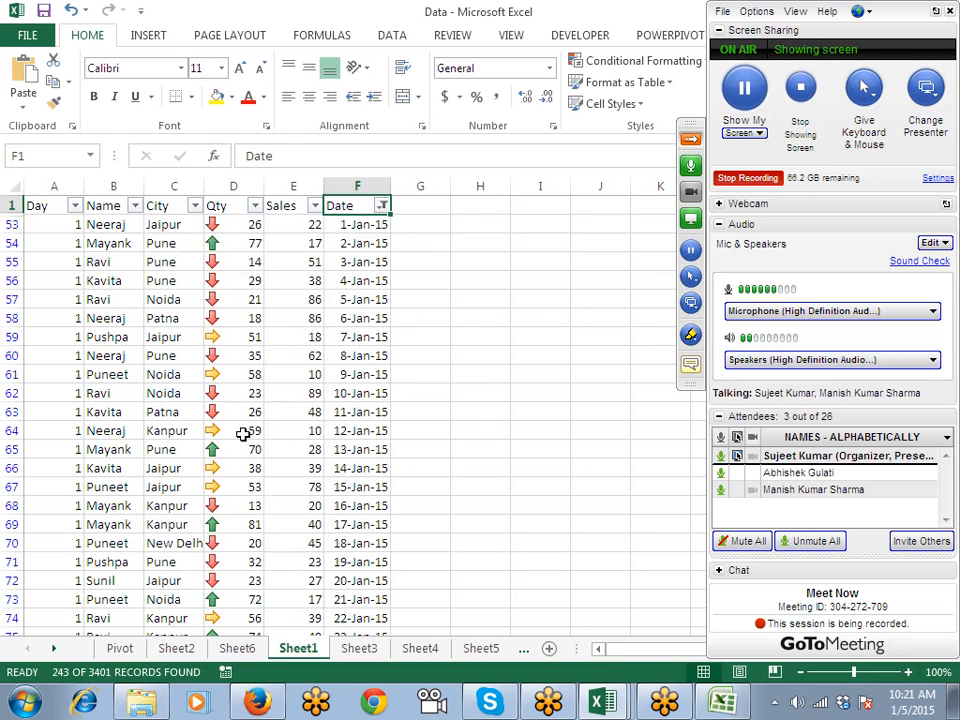
# Step: Turn off filtering for the table and enter the formula =NOW() in cell F2
pyautogui.hotkey('ctrl', 'shift', 'l')
pyautogui.press('Down')
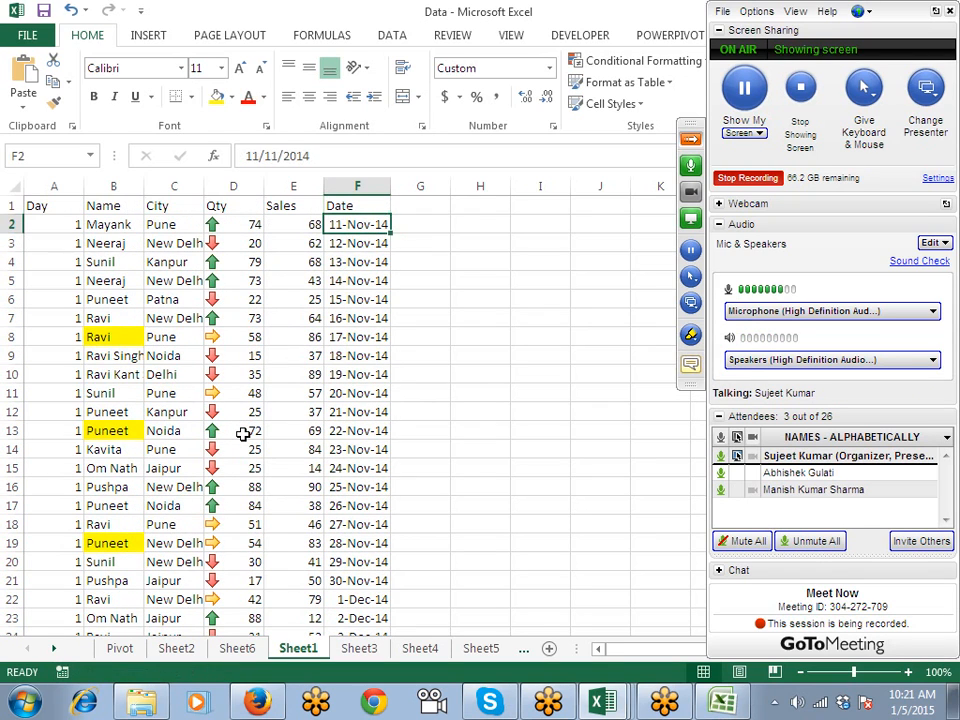
pyautogui.write('=no')
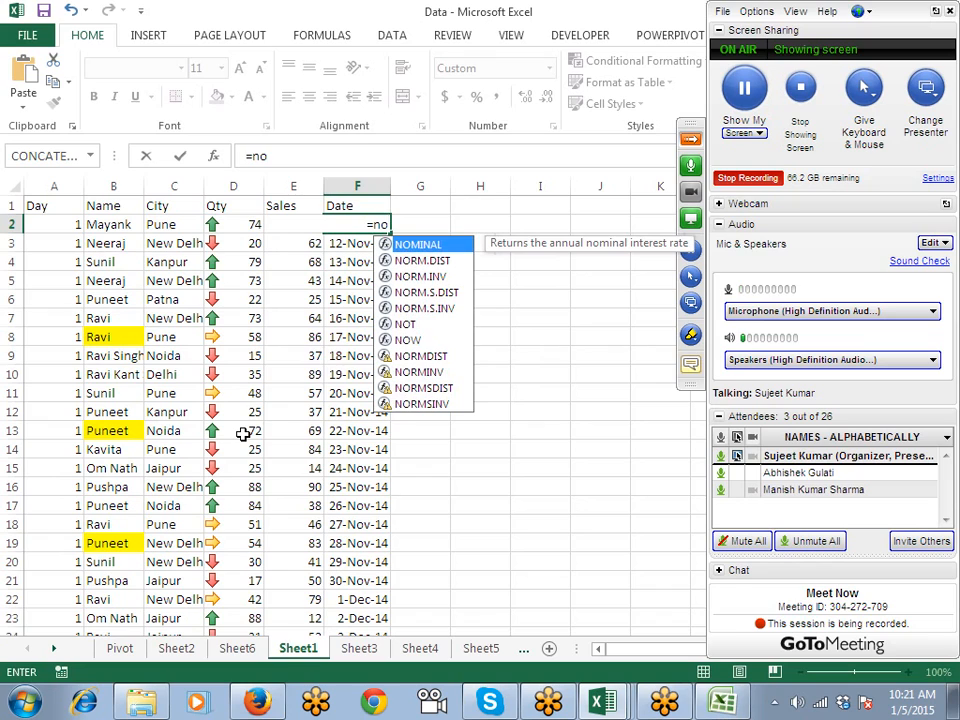
pyautogui.write('w')
pyautogui.press('Tab')
pyautogui.press('Return')
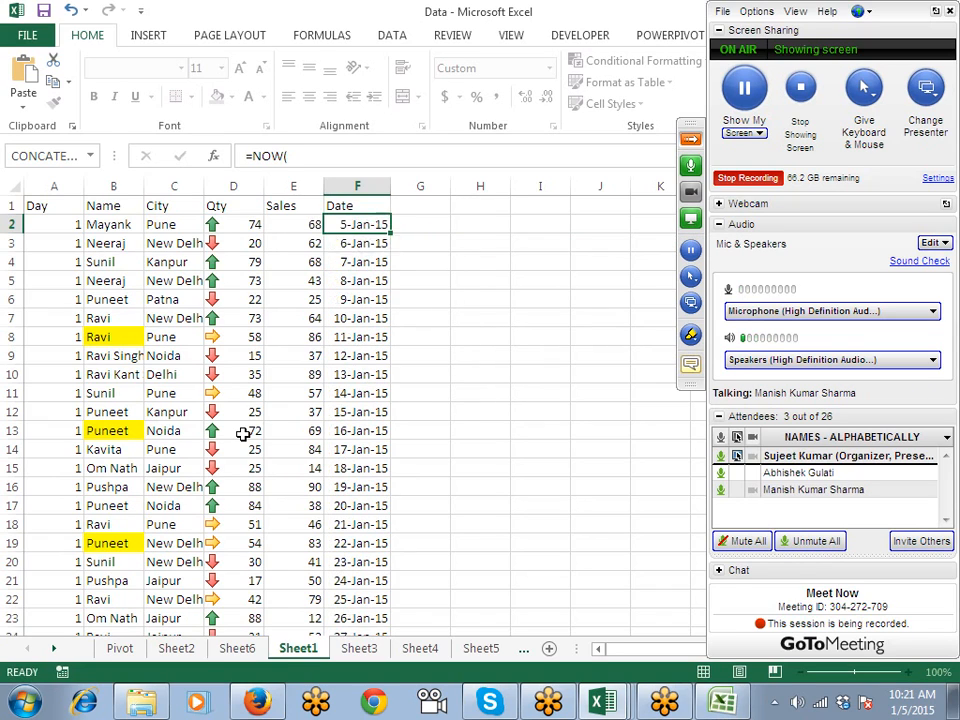
pyautogui.press('Up')
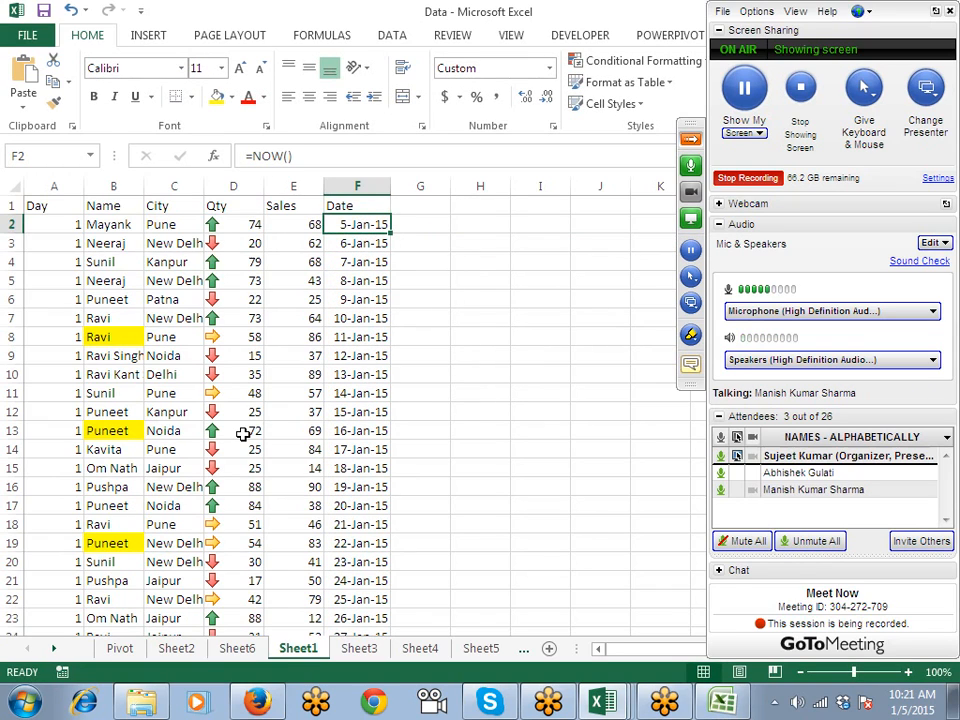
# Step: Turn filtering back on for the table from the Date header cell
pyautogui.press('Up')
pyautogui.hotkey('ctrl', 'shift', ';')
pyautogui.press('Escape')
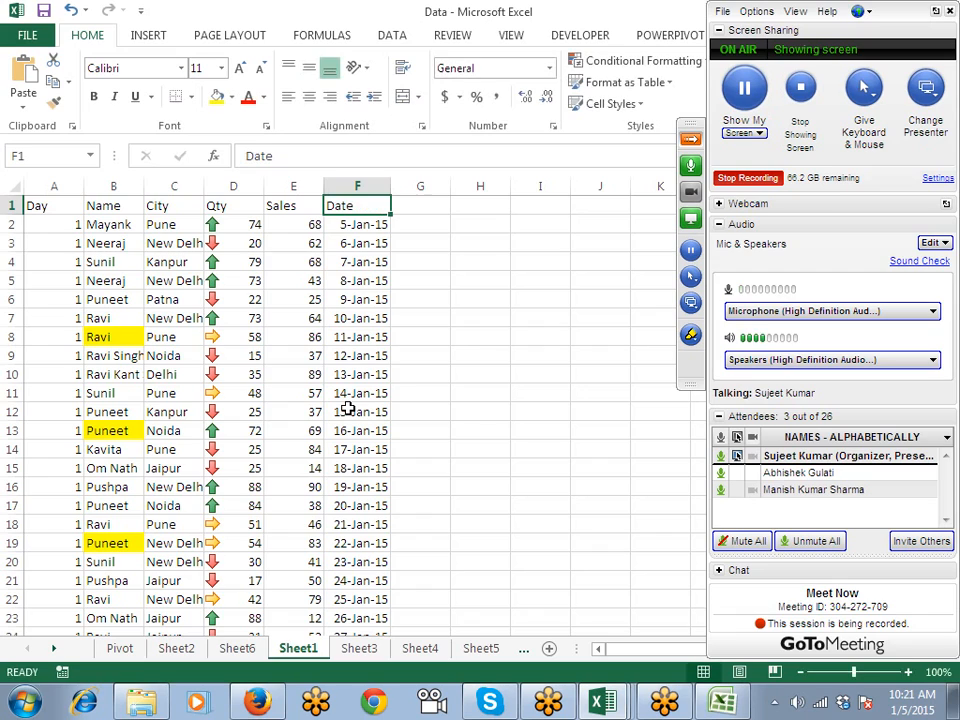
pyautogui.hotkey('ctrl', 'shift', 'l')
# Step: Examine the Date filter's year, month, day, hour, minute and second levels for 1 and 5 January 2015, then close it unchanged
pyautogui.click(381, 206)
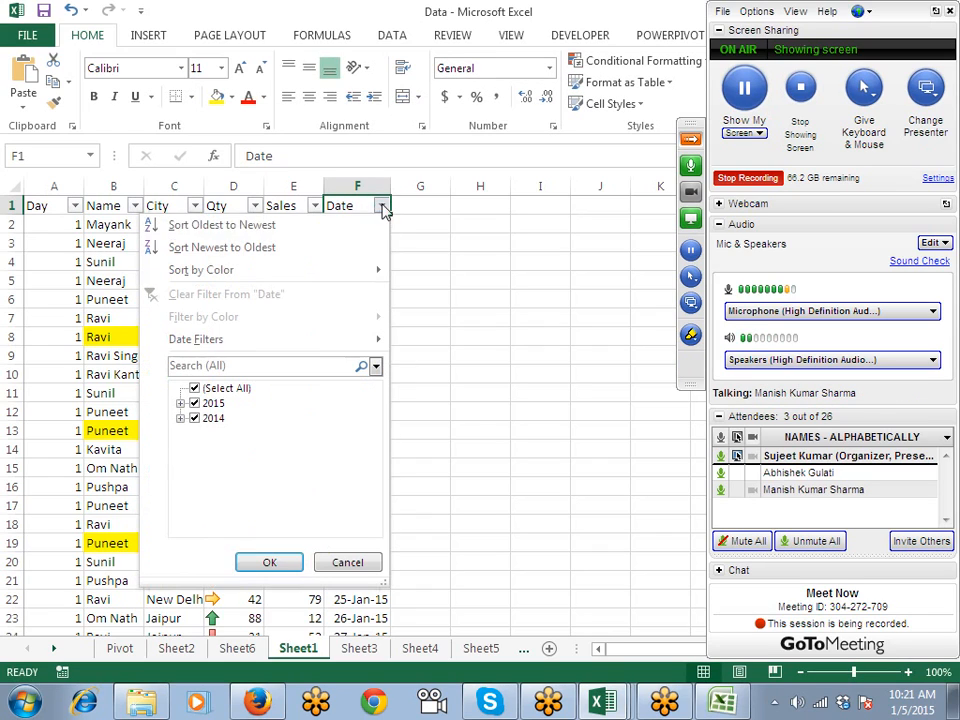
pyautogui.click(181, 417)
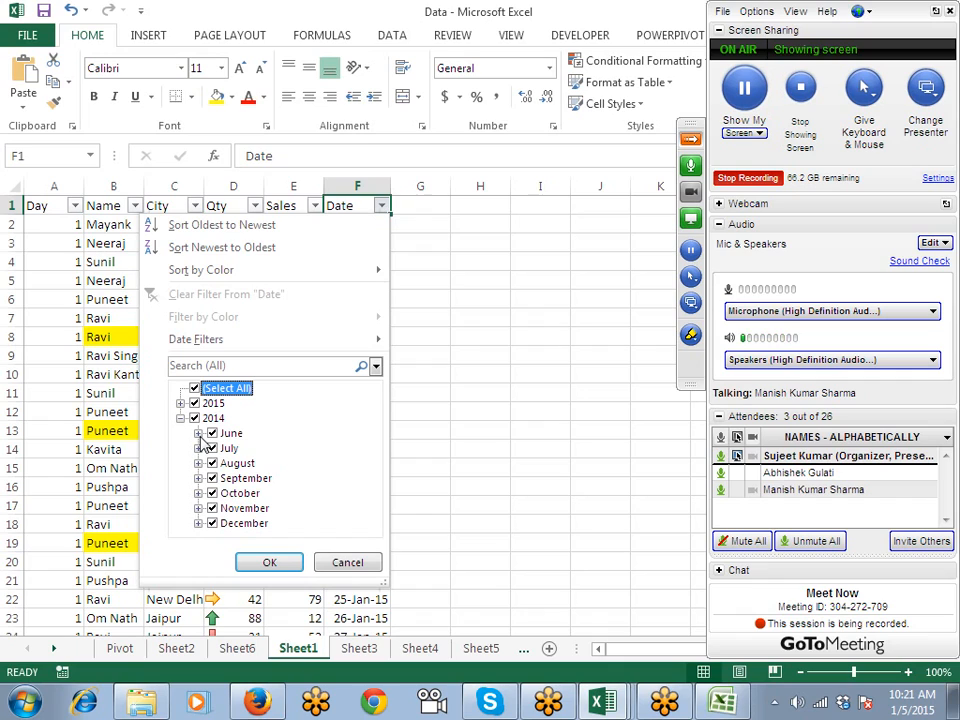
pyautogui.click(180, 417)
pyautogui.click(180, 403)
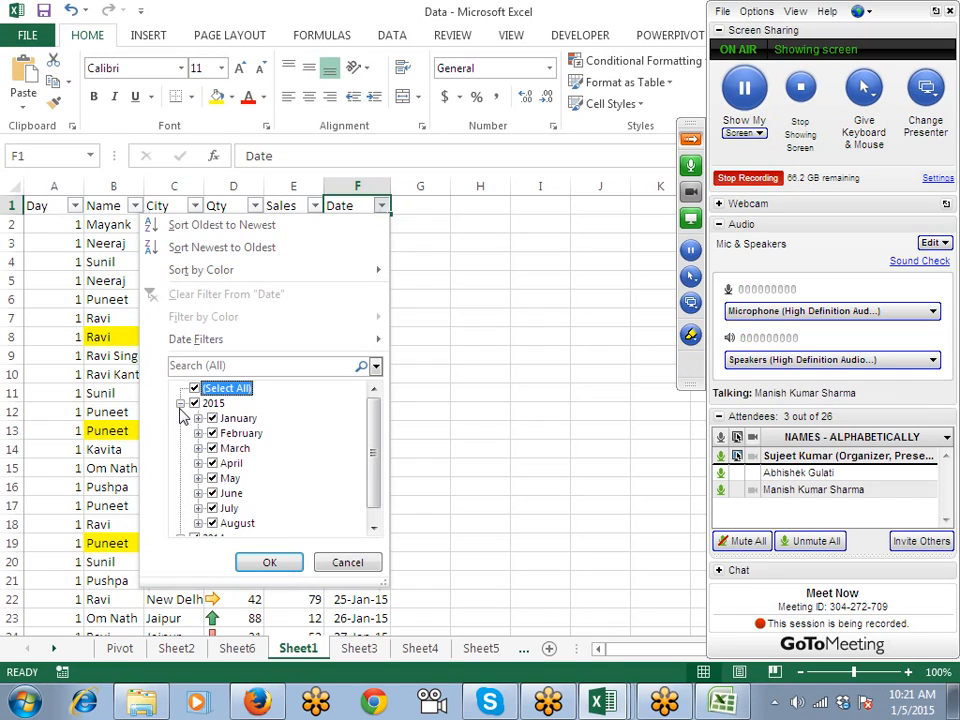
pyautogui.click(198, 418)
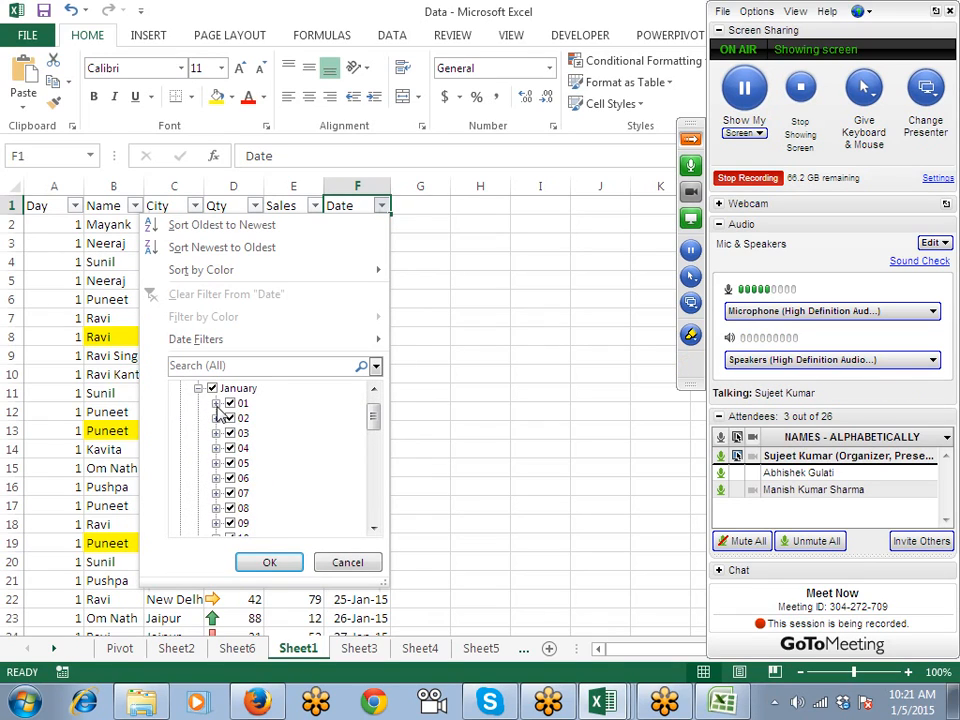
pyautogui.click(216, 403)
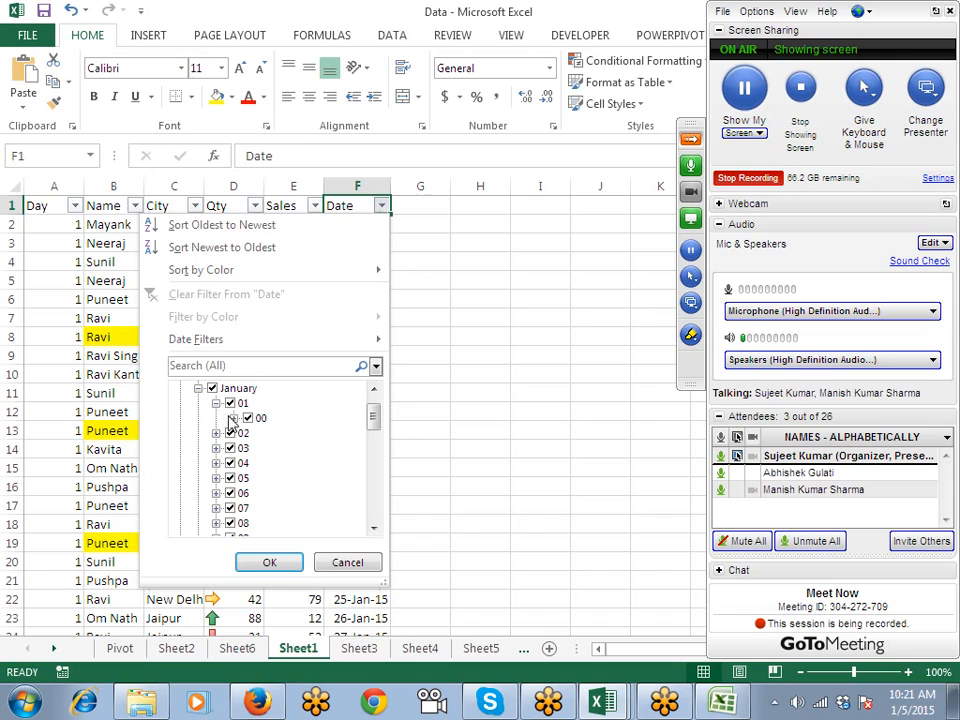
pyautogui.click(232, 419)
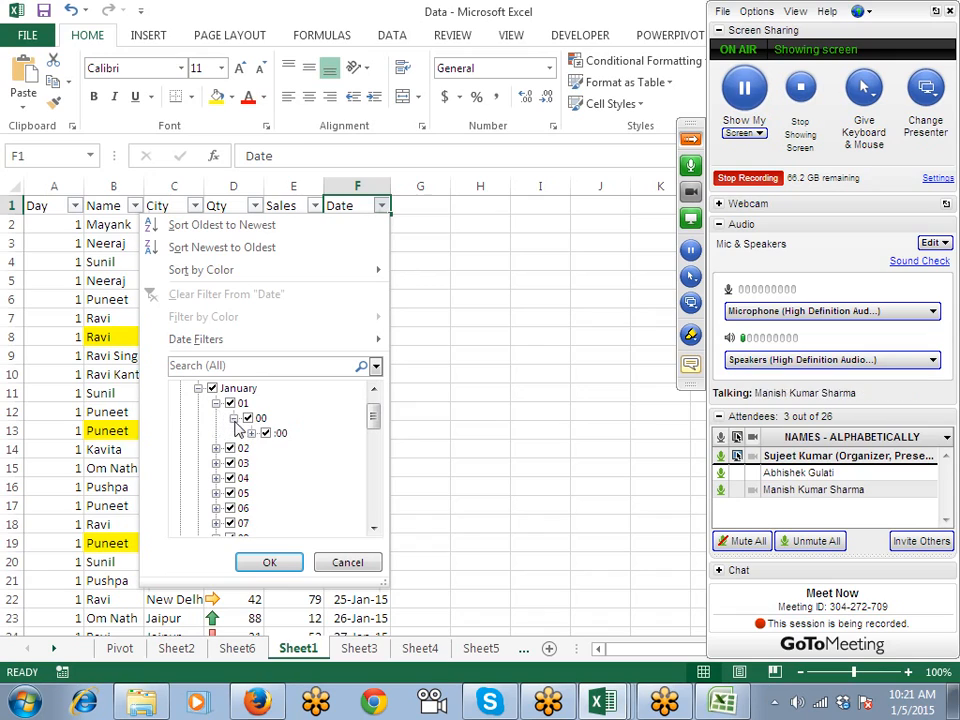
pyautogui.click(216, 493)
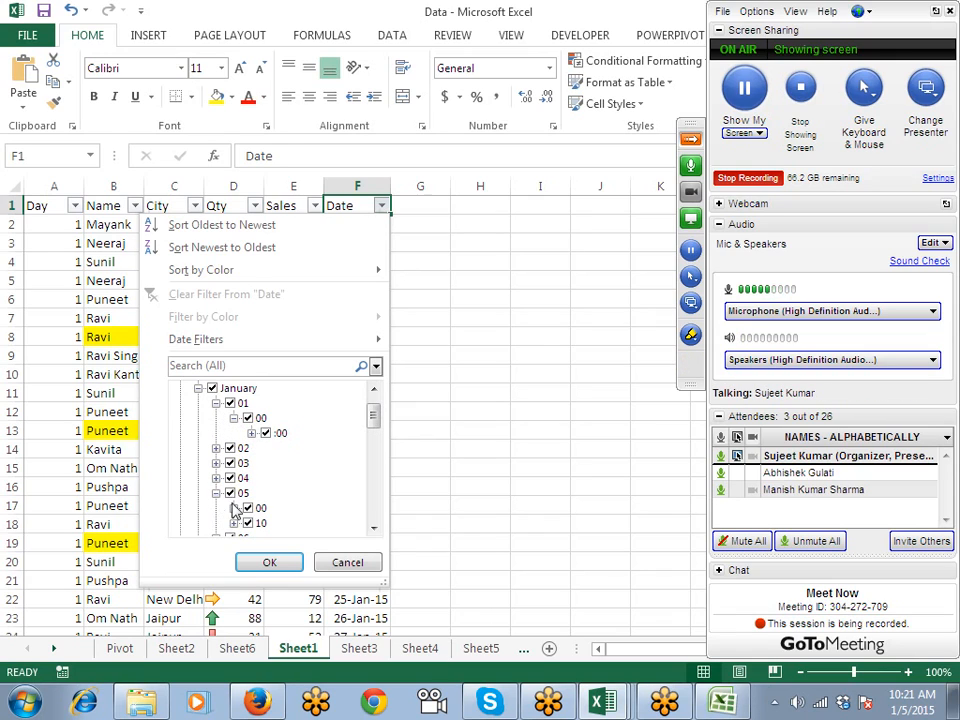
pyautogui.scroll(-1, 246, 516)
pyautogui.click(233, 478)
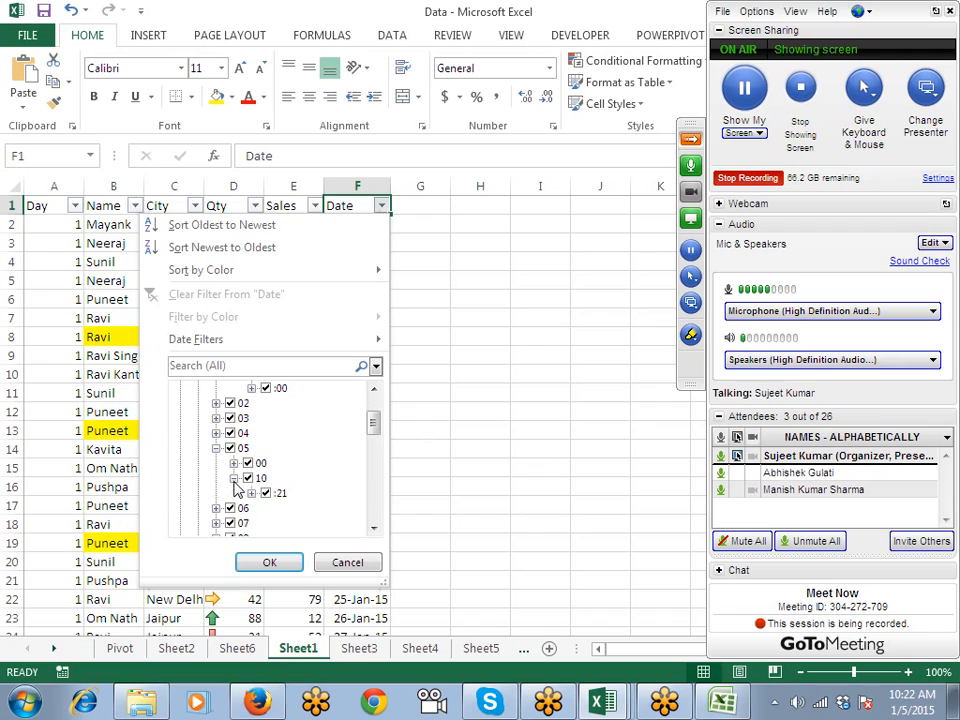
pyautogui.click(251, 493)
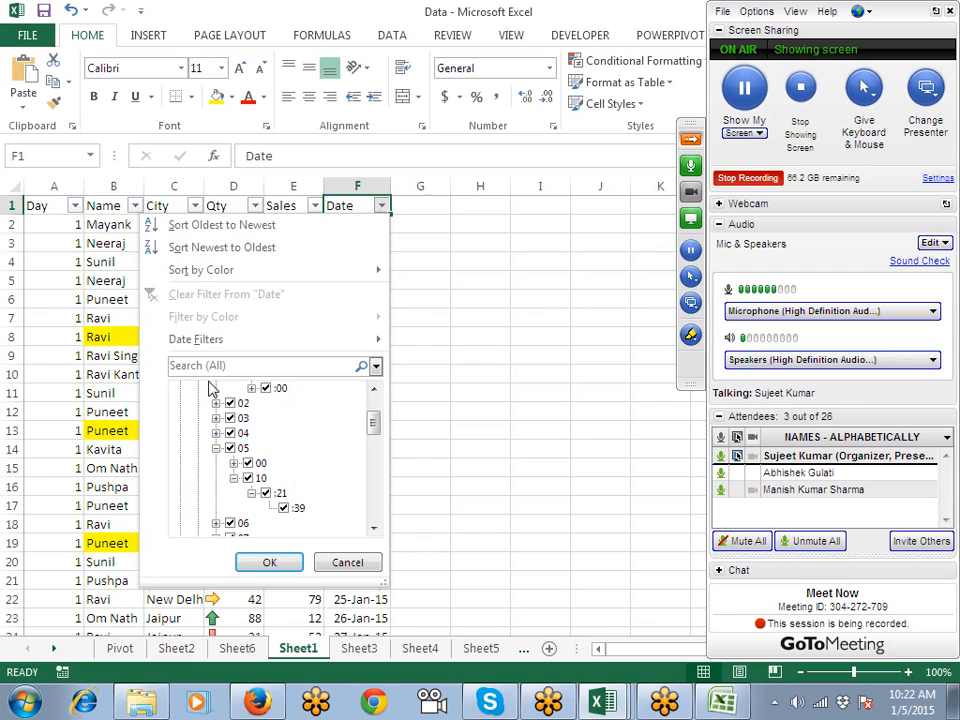
pyautogui.click(360, 559)
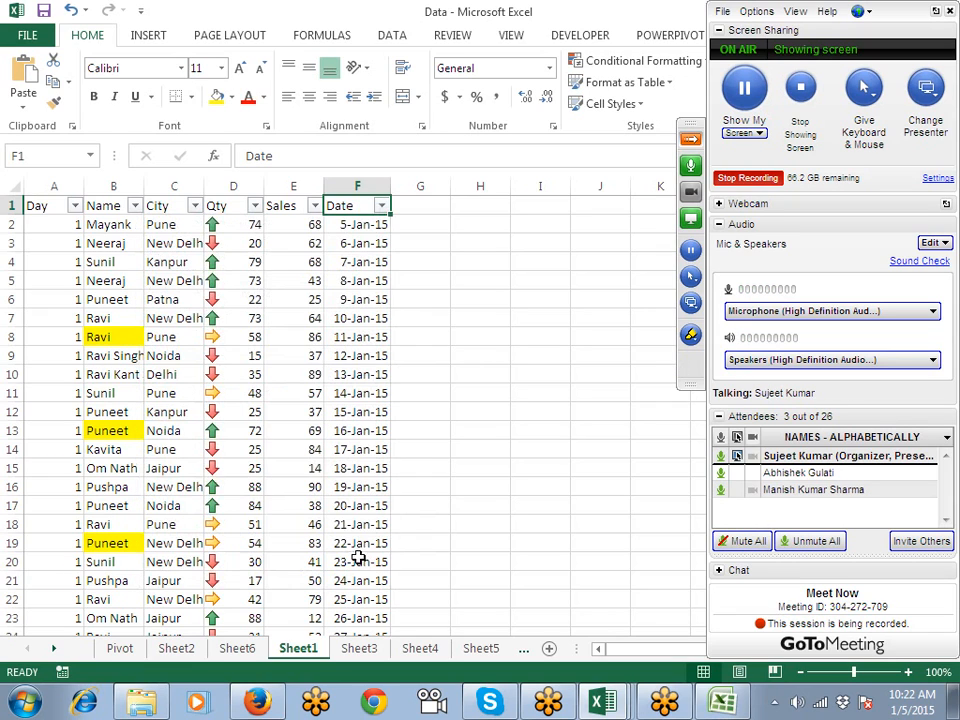
# Step: Apply an Equals date filter to the Date column, picking a January 2015 date from the calendar
pyautogui.click(381, 205)
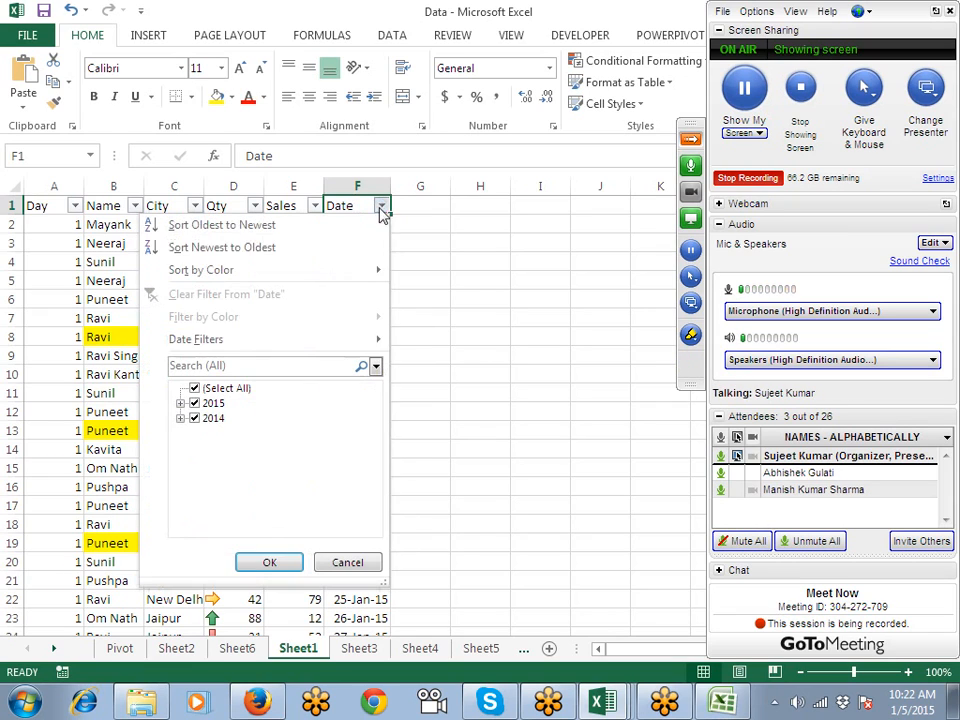
pyautogui.moveTo(252, 352)
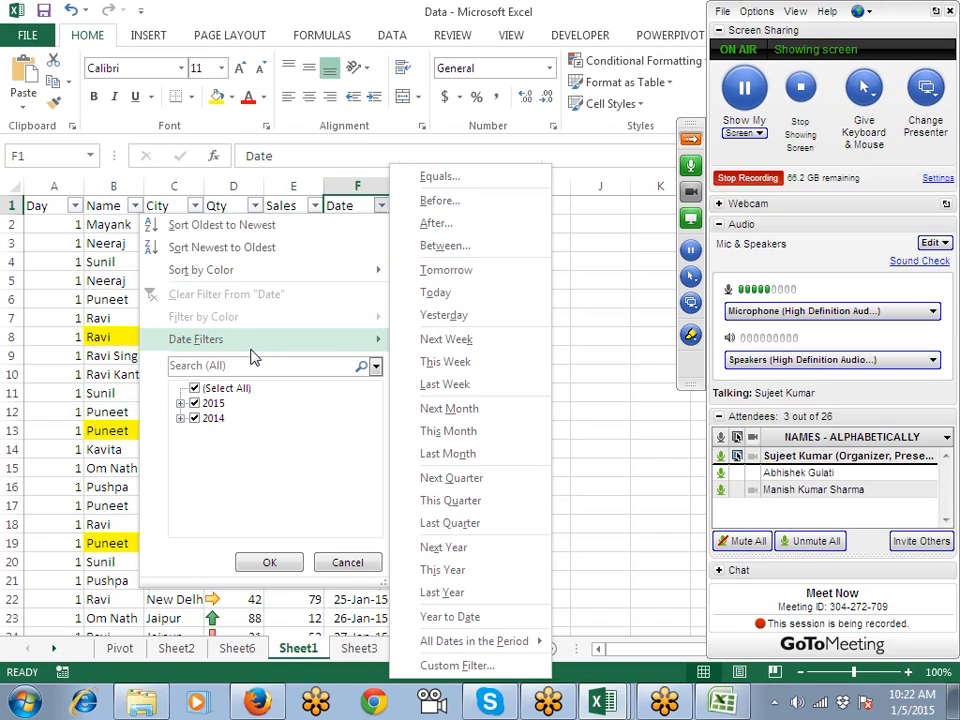
pyautogui.click(533, 186)
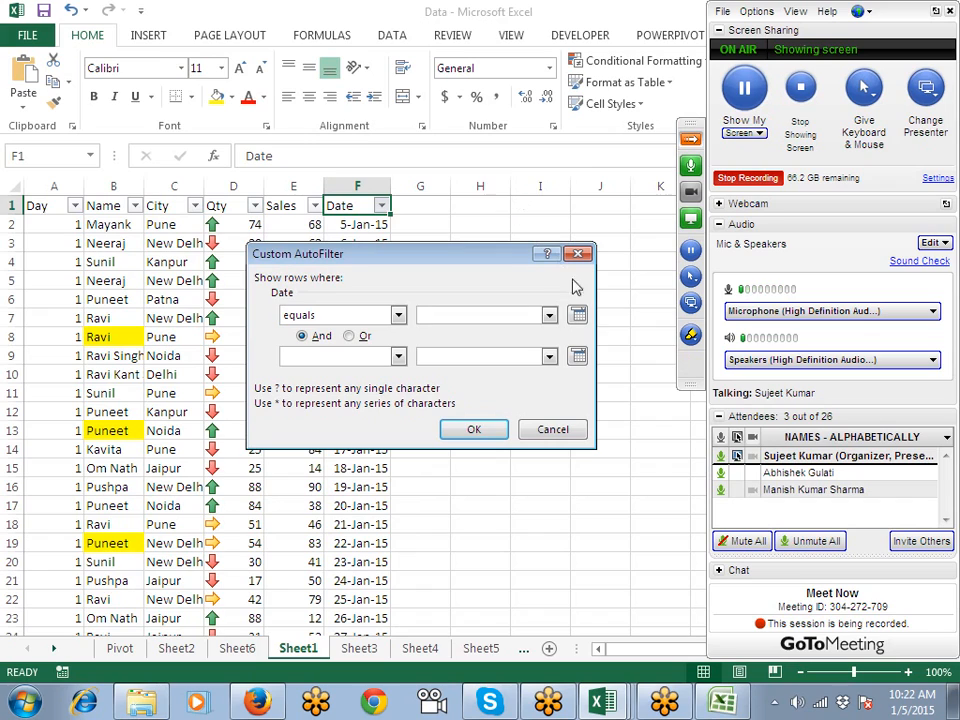
pyautogui.click(577, 316)
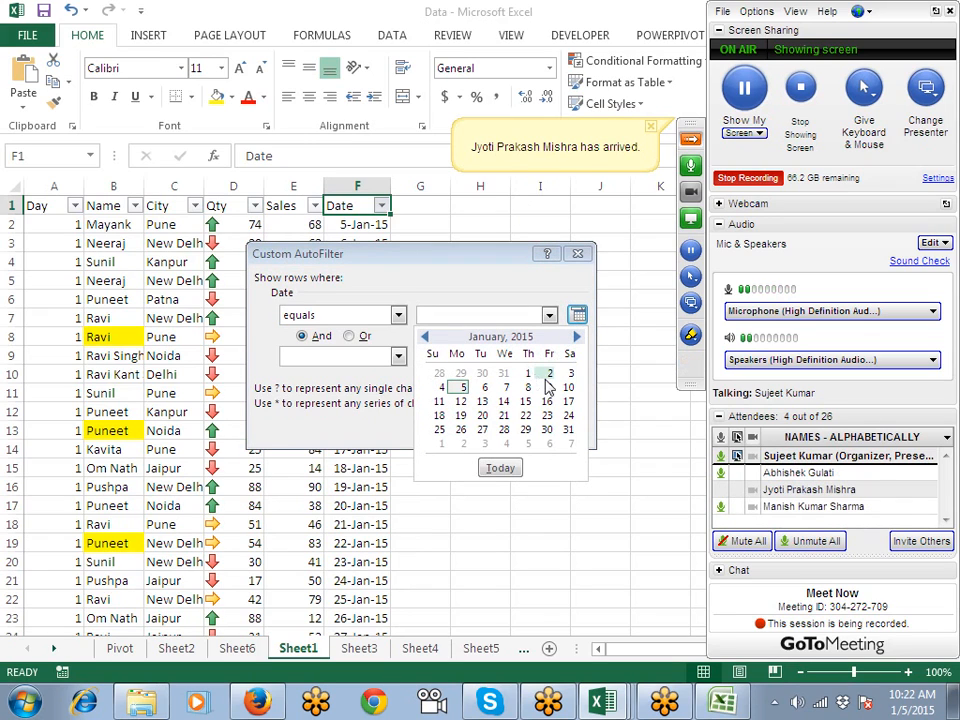
pyautogui.click(484, 410)
pyautogui.click(478, 428)
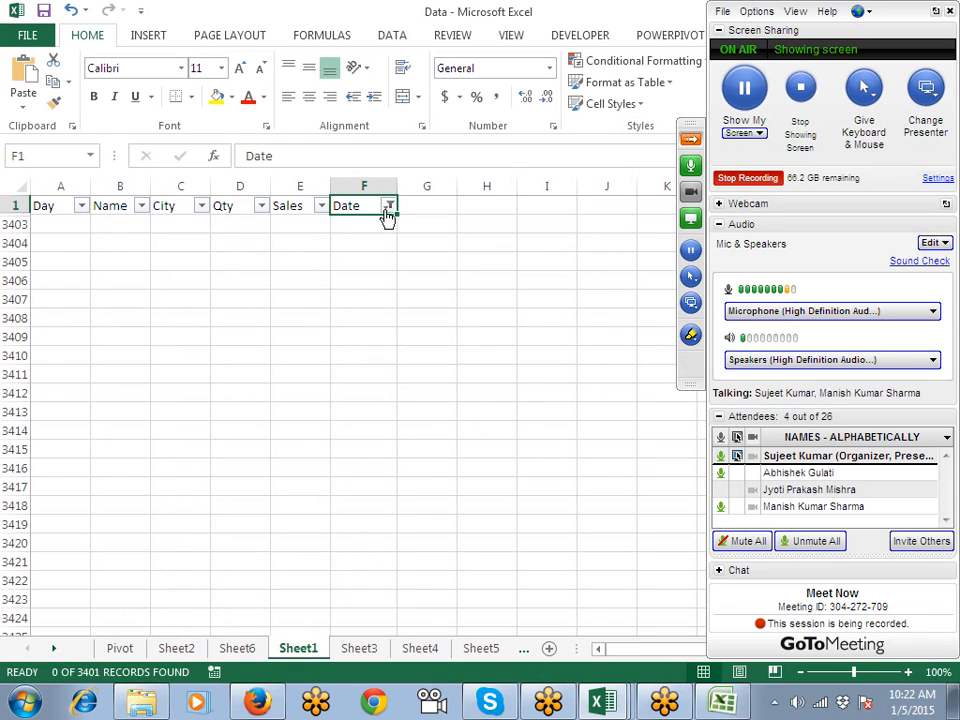
# Step: Clear the Equals filter from the Date column to show all rows again
pyautogui.click(388, 206)
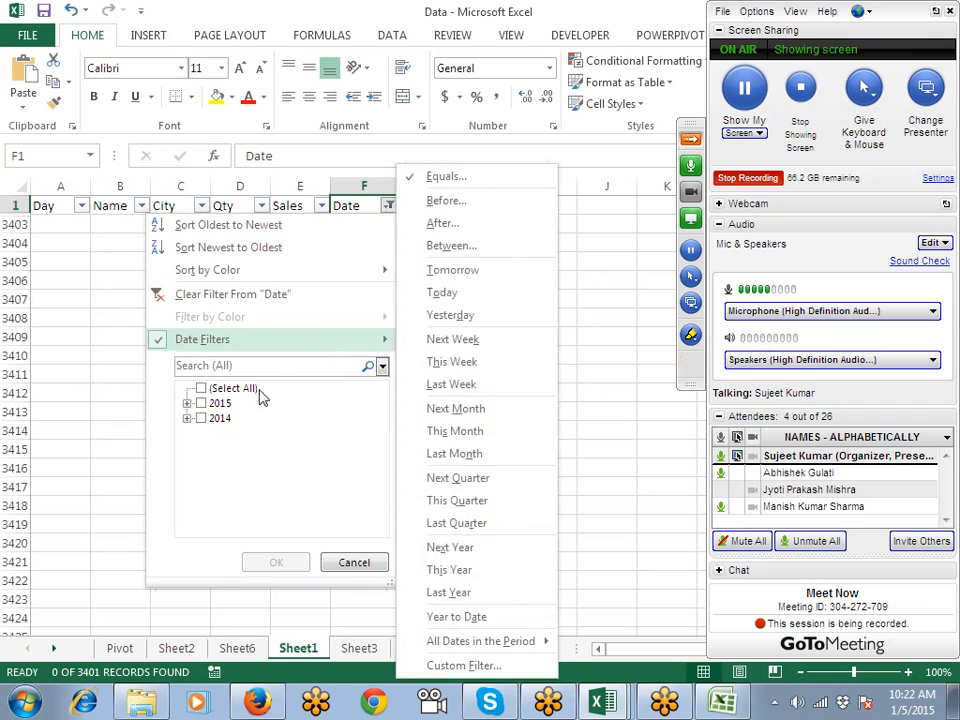
pyautogui.moveTo(330, 340)
pyautogui.click(285, 295)
# Step: Try to filter the Date column with an Equals date filter for 13-jan-2015
pyautogui.click(382, 207)
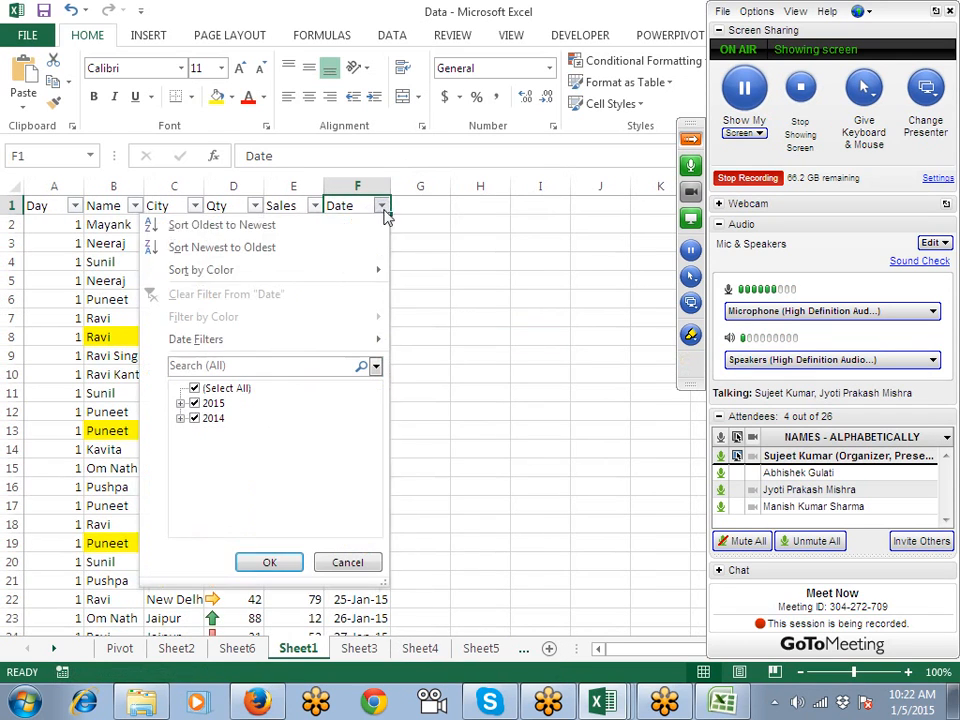
pyautogui.moveTo(315, 345)
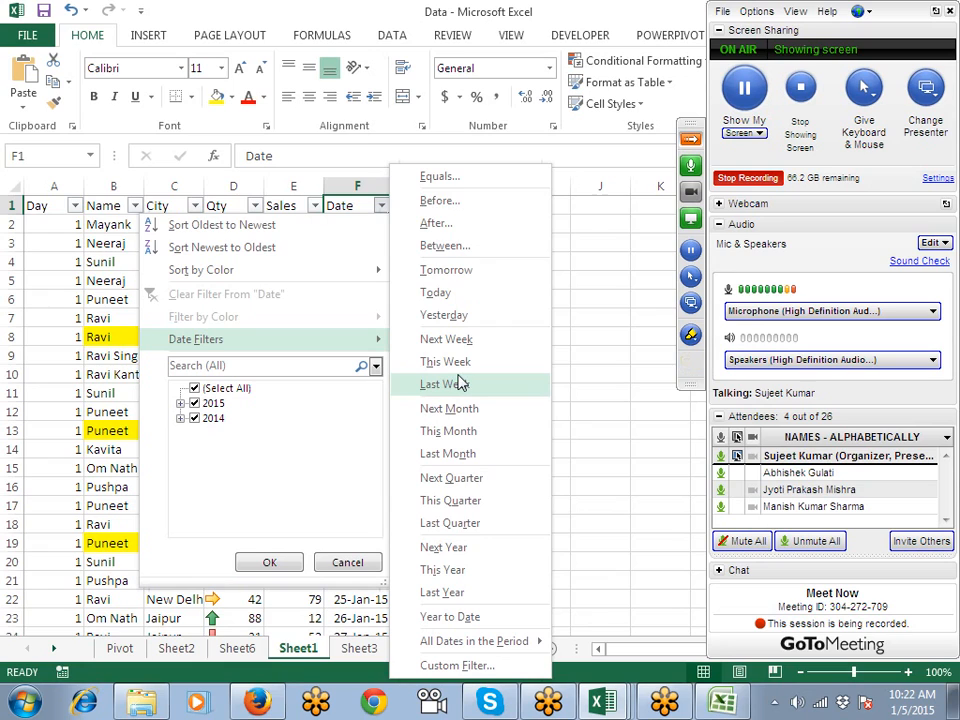
pyautogui.click(440, 178)
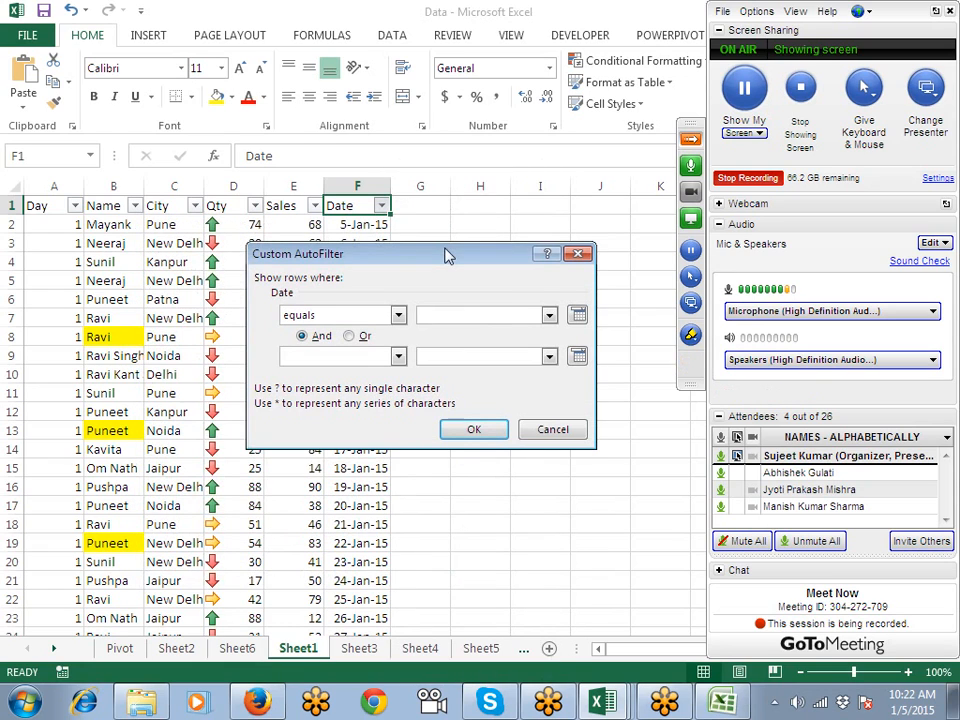
pyautogui.write('12')
pyautogui.press('BackSpace')
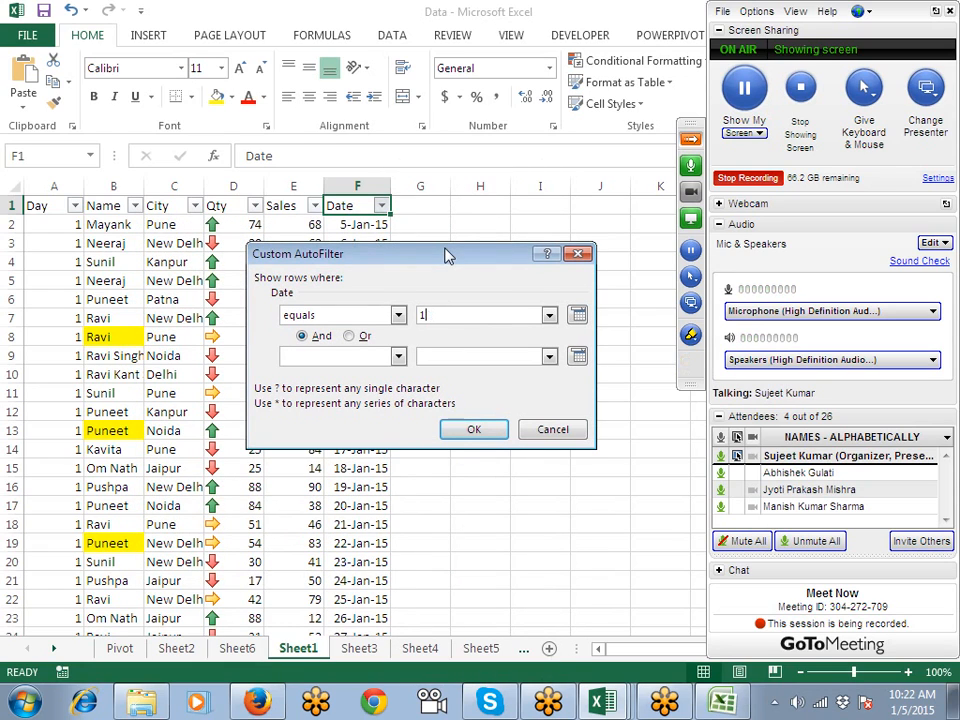
pyautogui.write('3-jan')
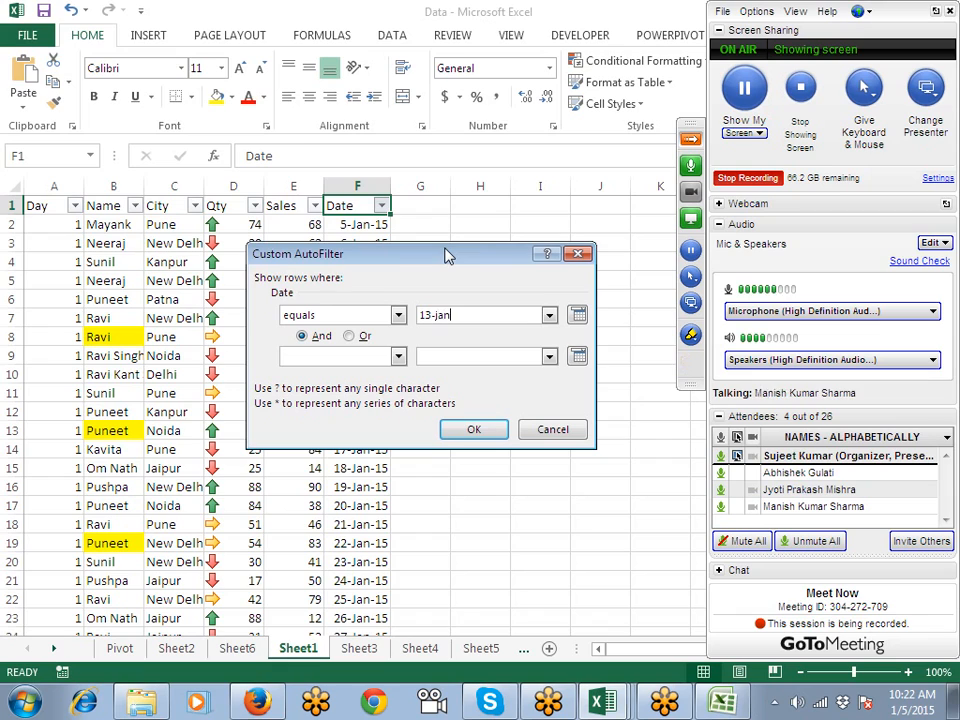
pyautogui.write('-2015')
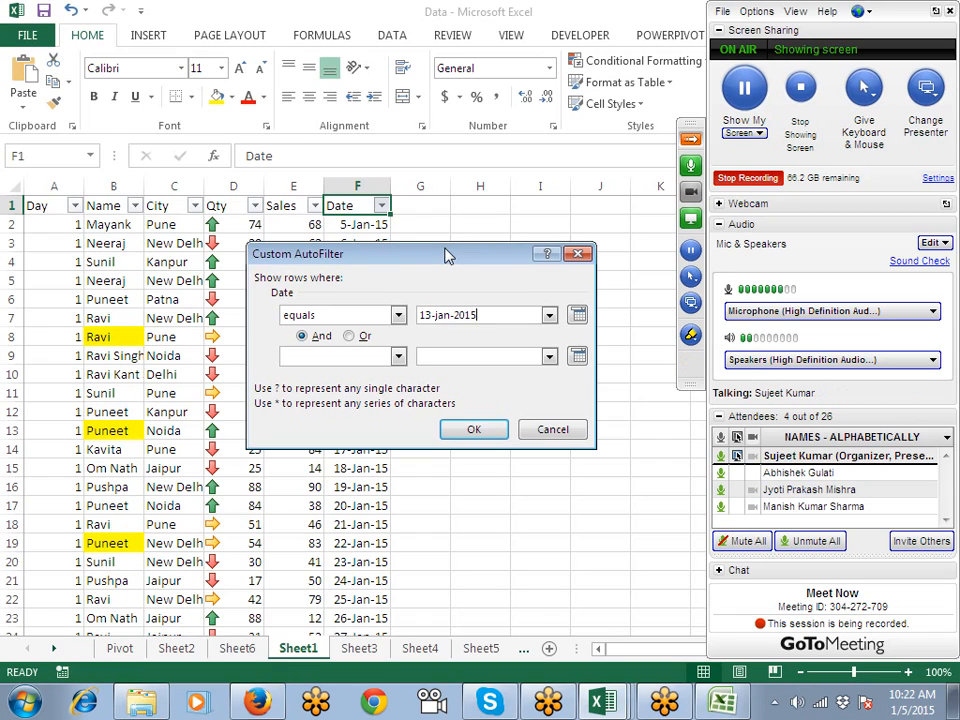
pyautogui.click(470, 429)
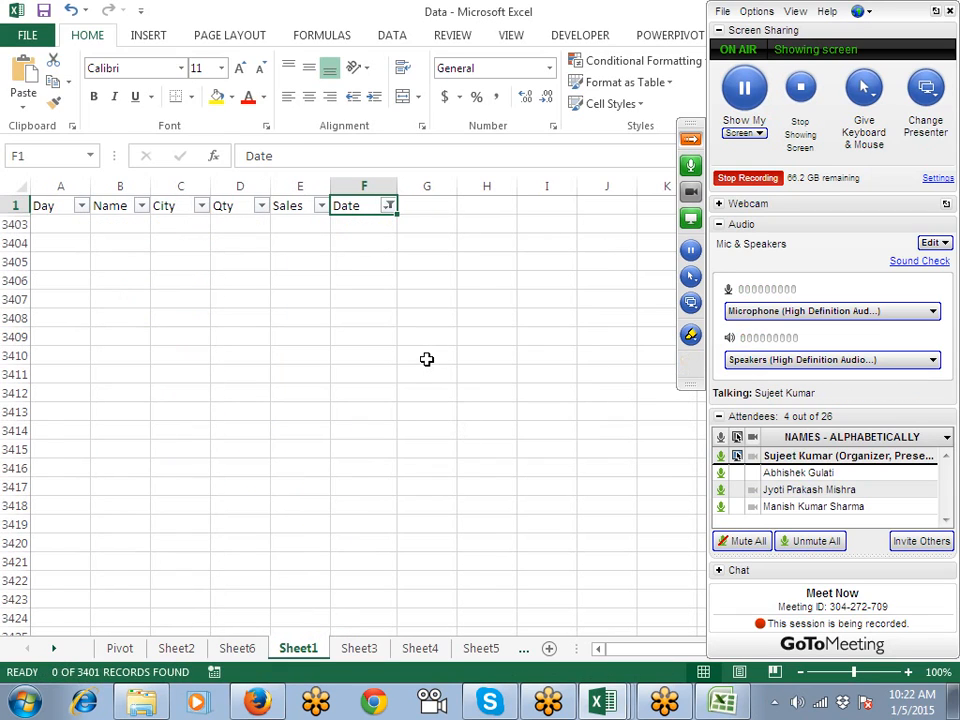
# Step: Filter the Date column to only 13 January 2015 using the year, month and day checklist, and inspect the filtered date cells
pyautogui.click(388, 205)
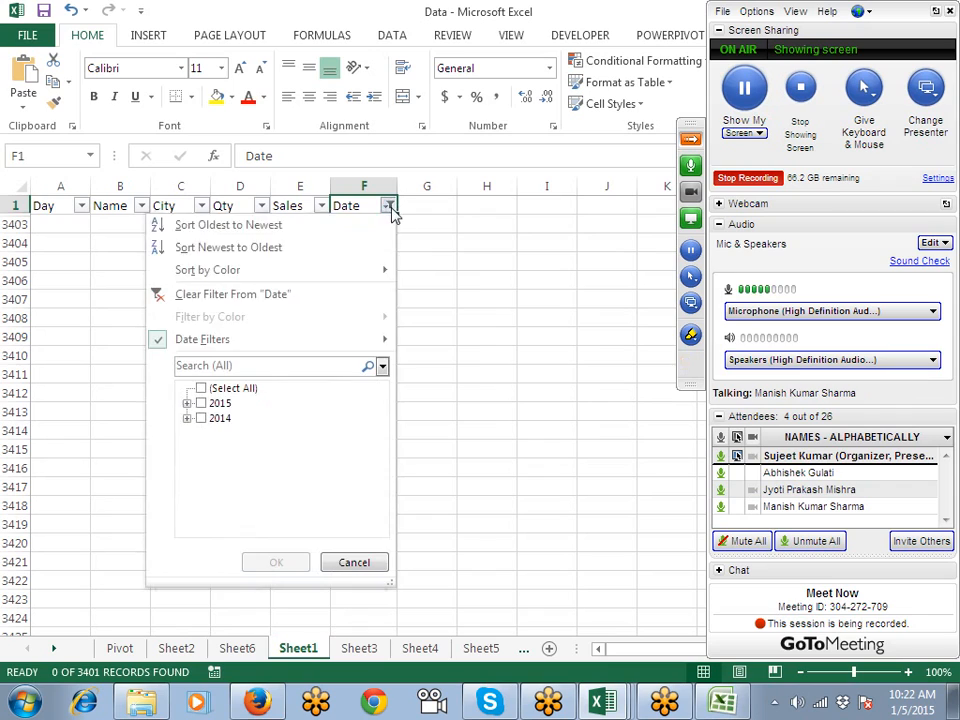
pyautogui.click(195, 389)
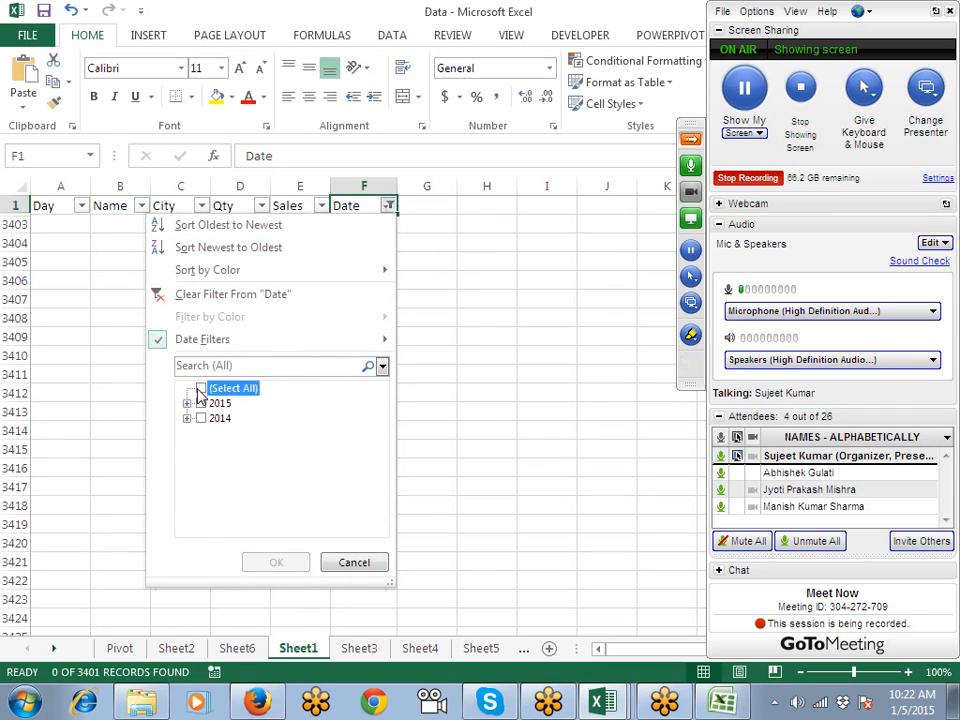
pyautogui.click(187, 403)
pyautogui.click(205, 420)
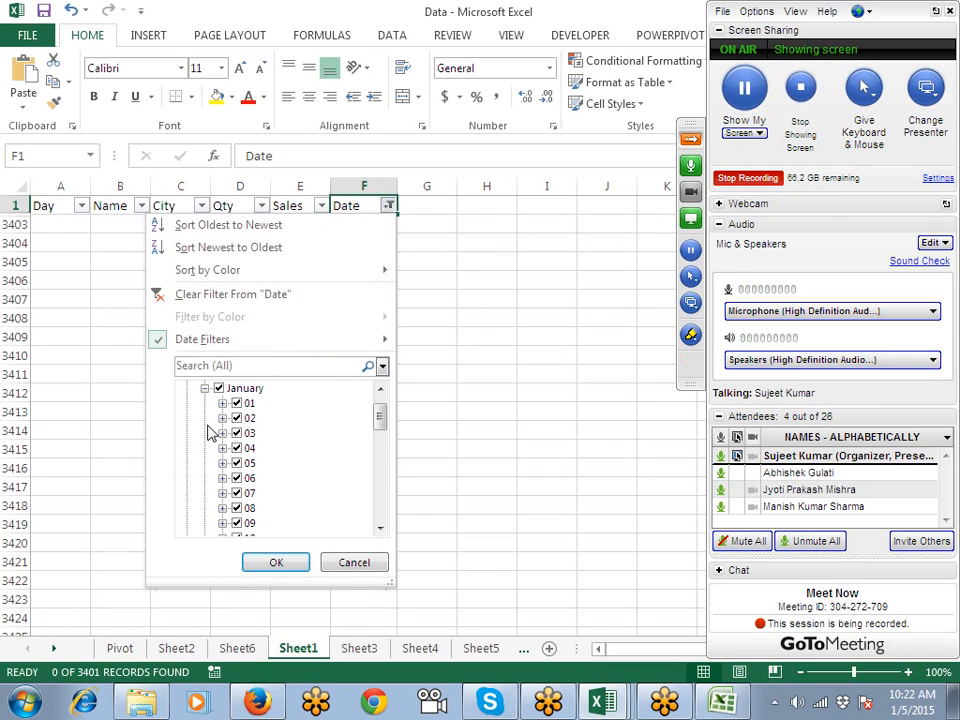
pyautogui.scroll(-2, 226, 461)
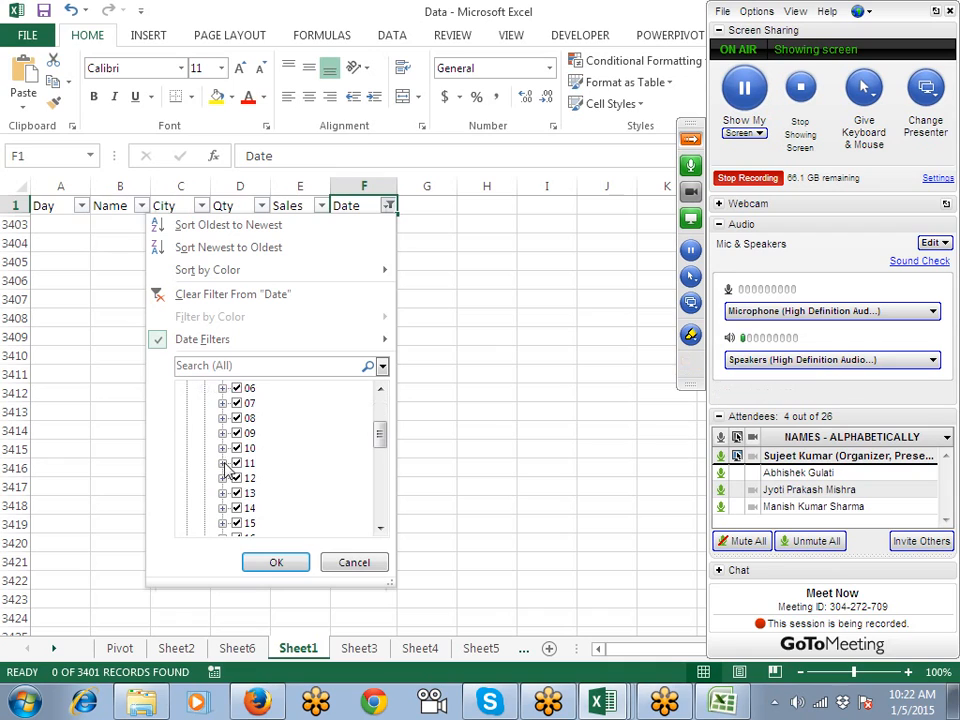
pyautogui.scroll(3, 206, 398)
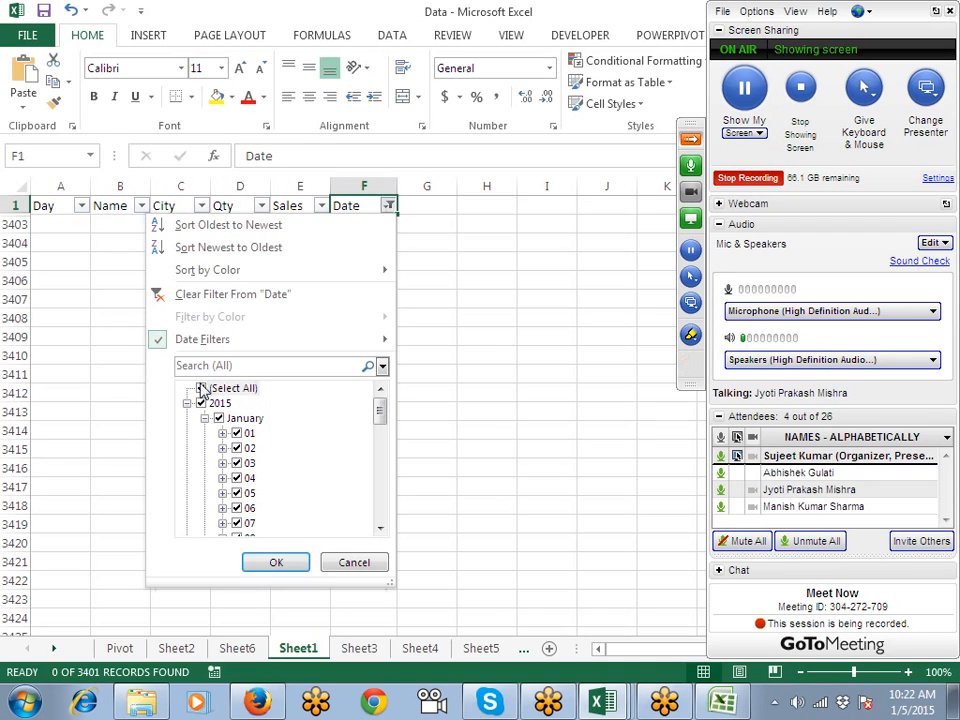
pyautogui.click(201, 389)
pyautogui.scroll(-3, 246, 470)
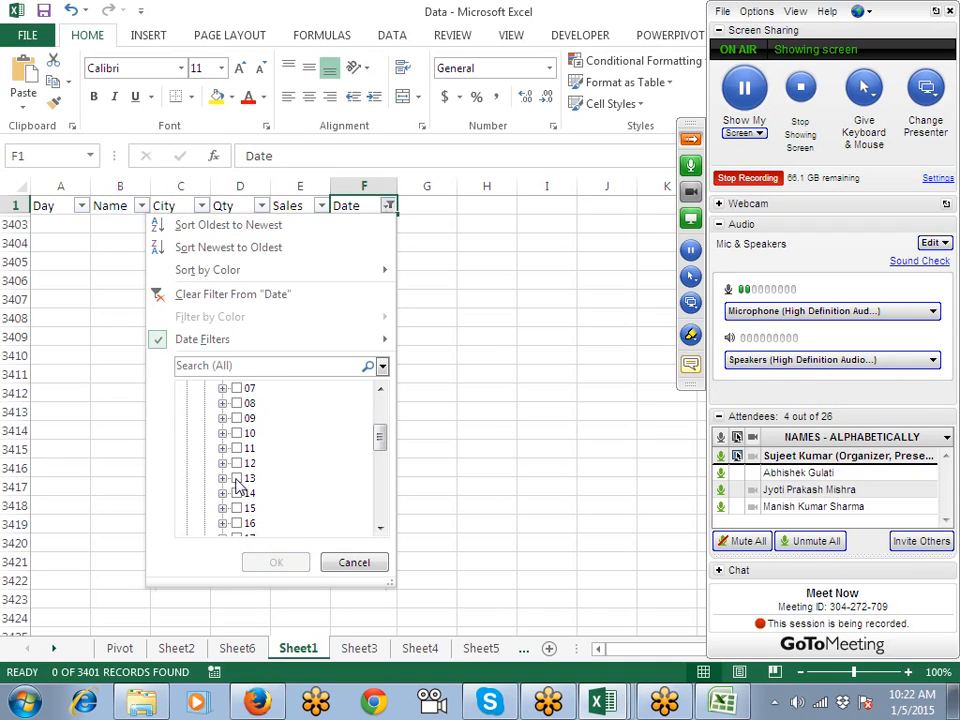
pyautogui.click(238, 479)
pyautogui.click(281, 563)
pyautogui.click(370, 260)
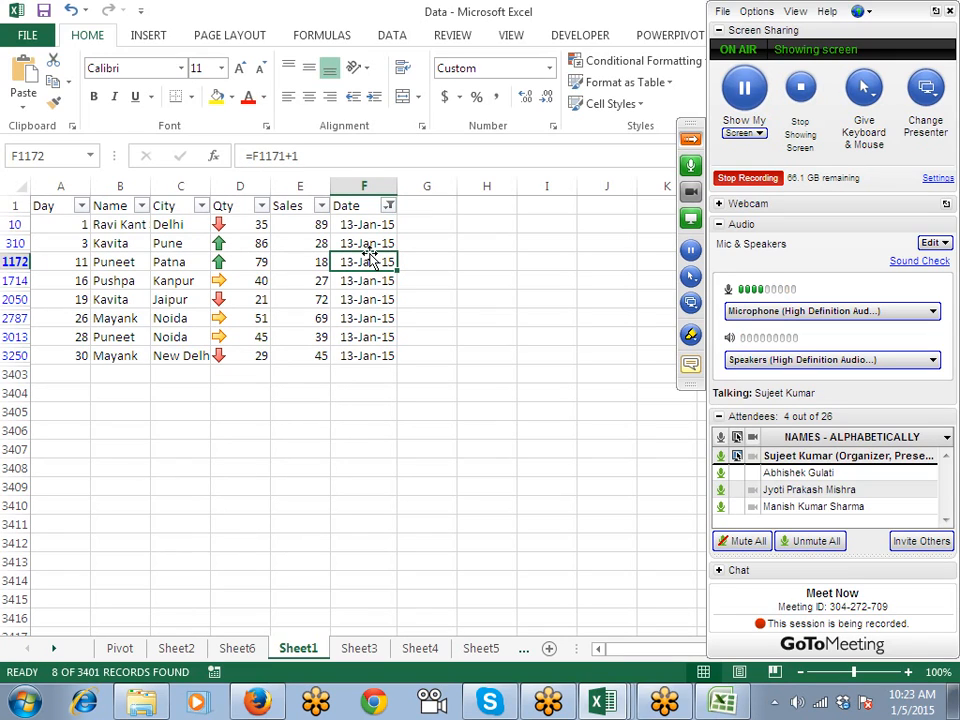
pyautogui.press('Up')
pyautogui.press('Up')
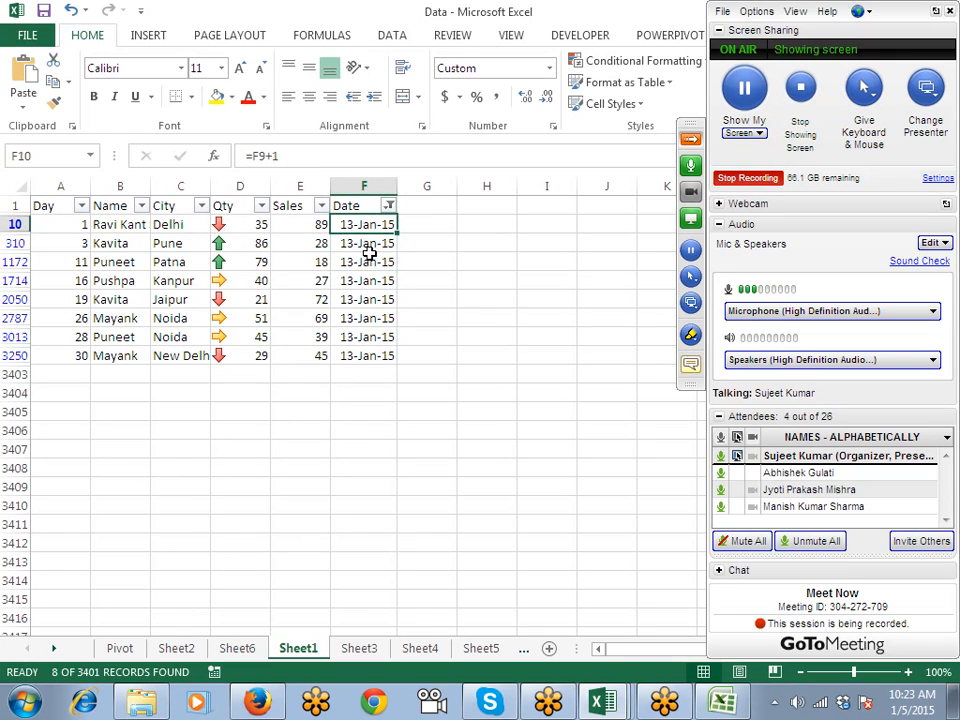
# Step: Apply the Tomorrow date filter to the Date column and select one of the filtered dates
pyautogui.click(389, 206)
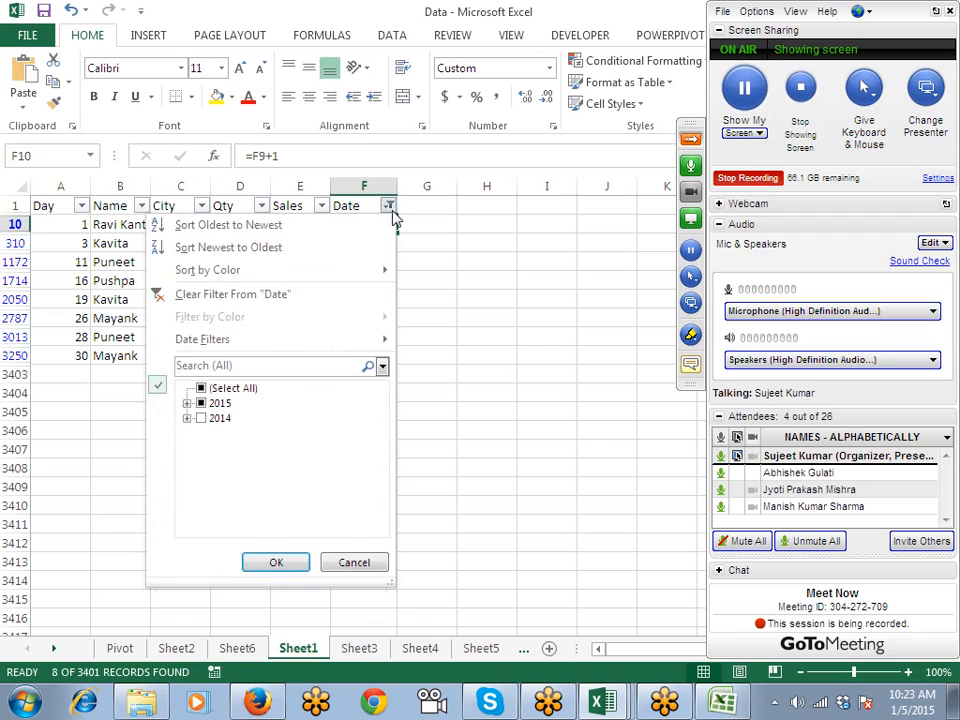
pyautogui.moveTo(285, 339)
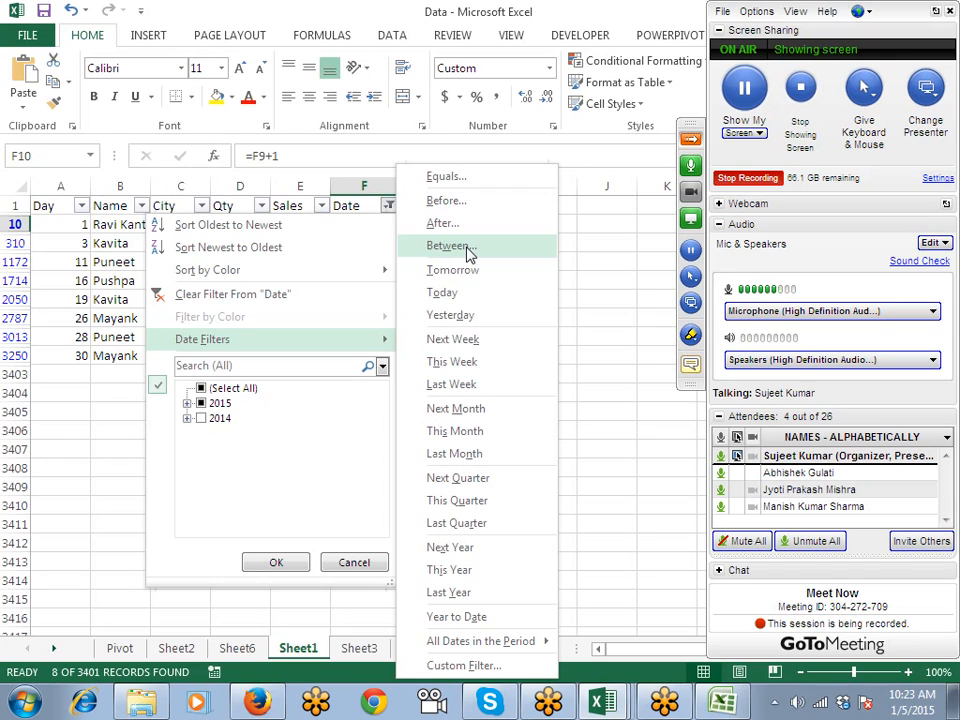
pyautogui.click(445, 272)
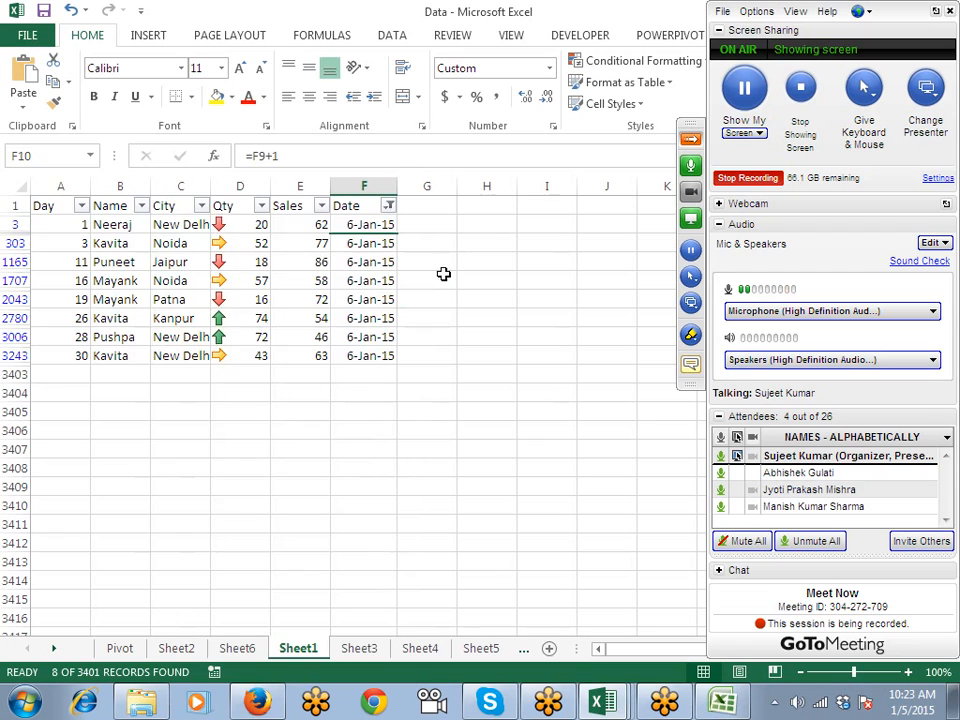
pyautogui.click(371, 281)
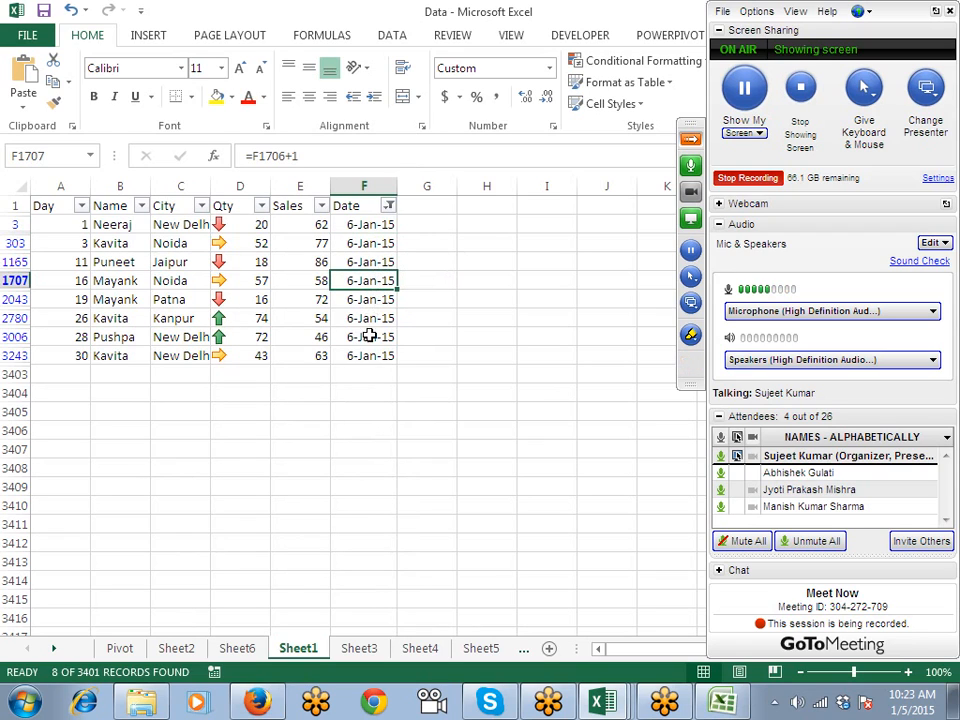
# Step: Apply the Today date filter to the Date column, and replace it with the Yesterday filter
pyautogui.click(388, 206)
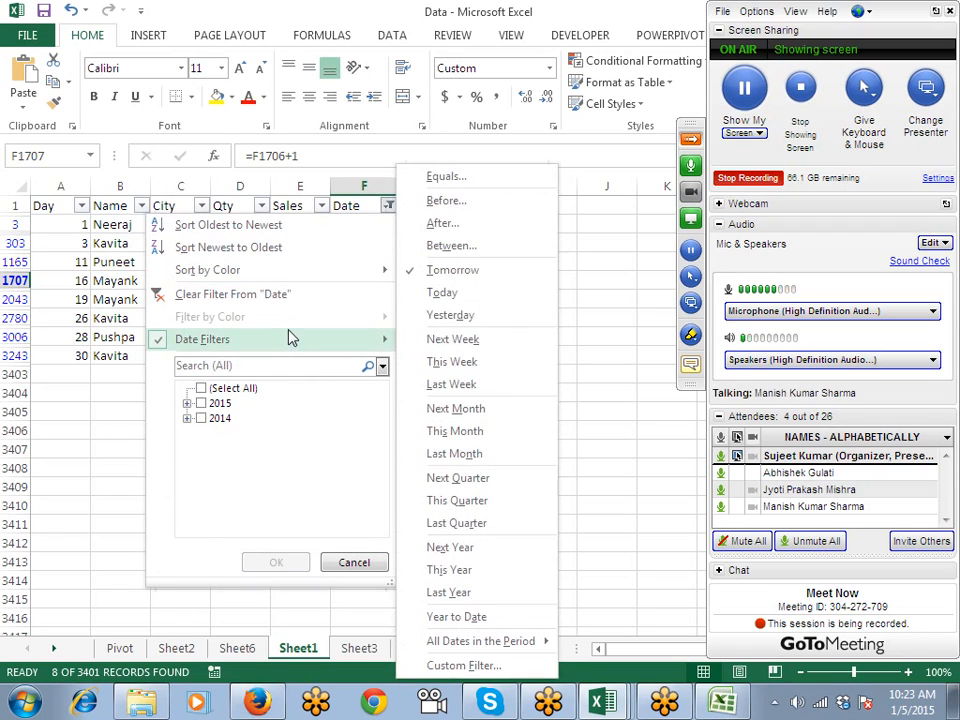
pyautogui.click(442, 293)
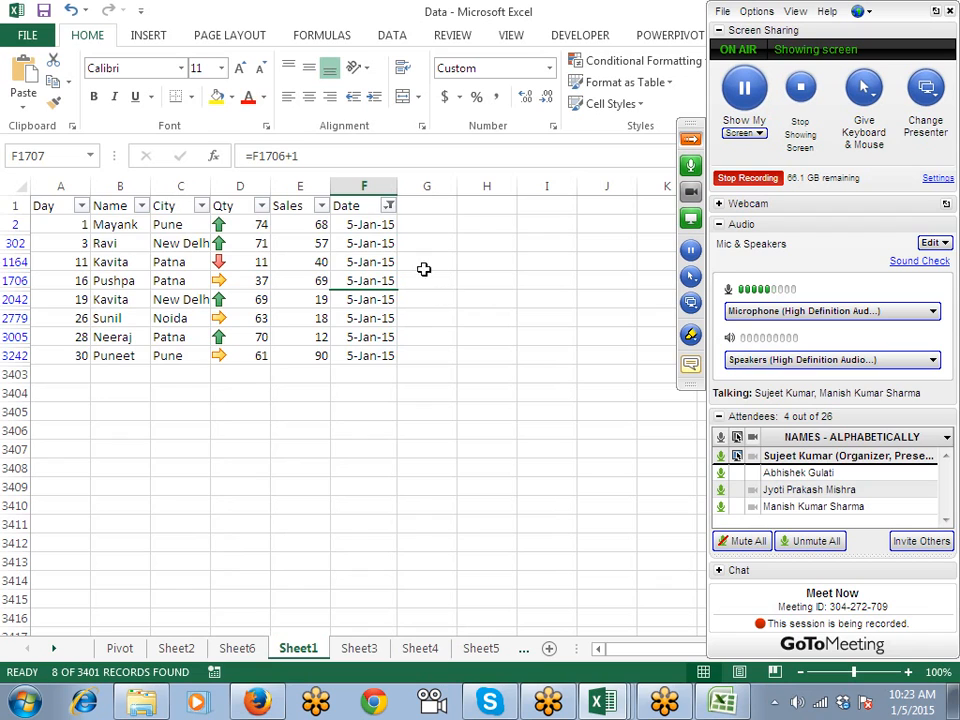
pyautogui.click(388, 205)
pyautogui.moveTo(334, 342)
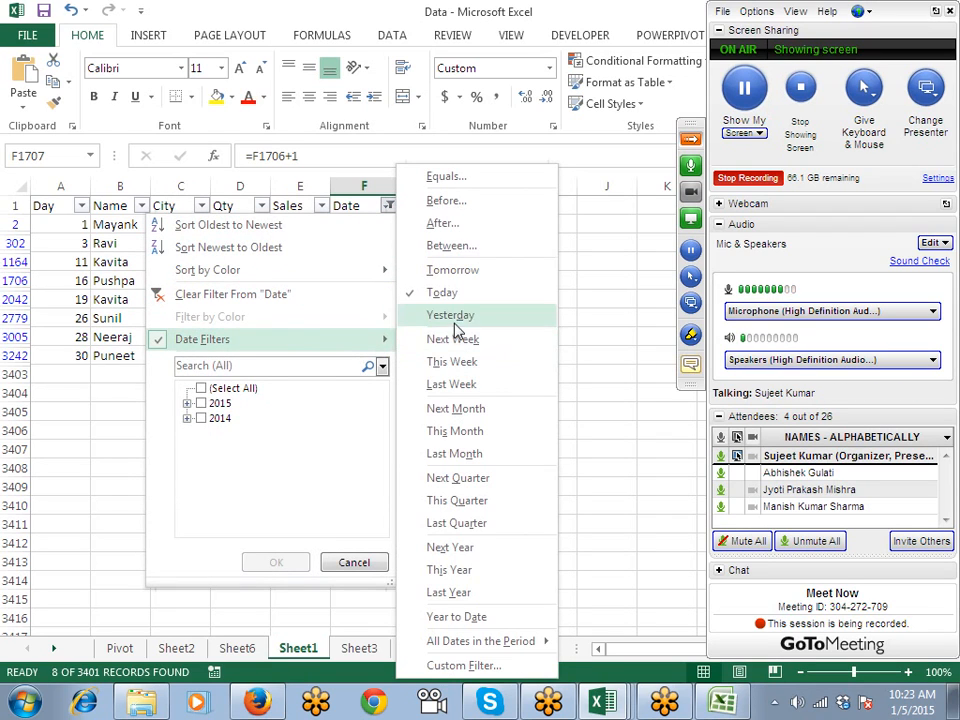
pyautogui.click(452, 316)
# Step: Apply the Next Week date filter to the Date column, and mute the talking attendee in the GoToMeeting attendee list
pyautogui.click(389, 207)
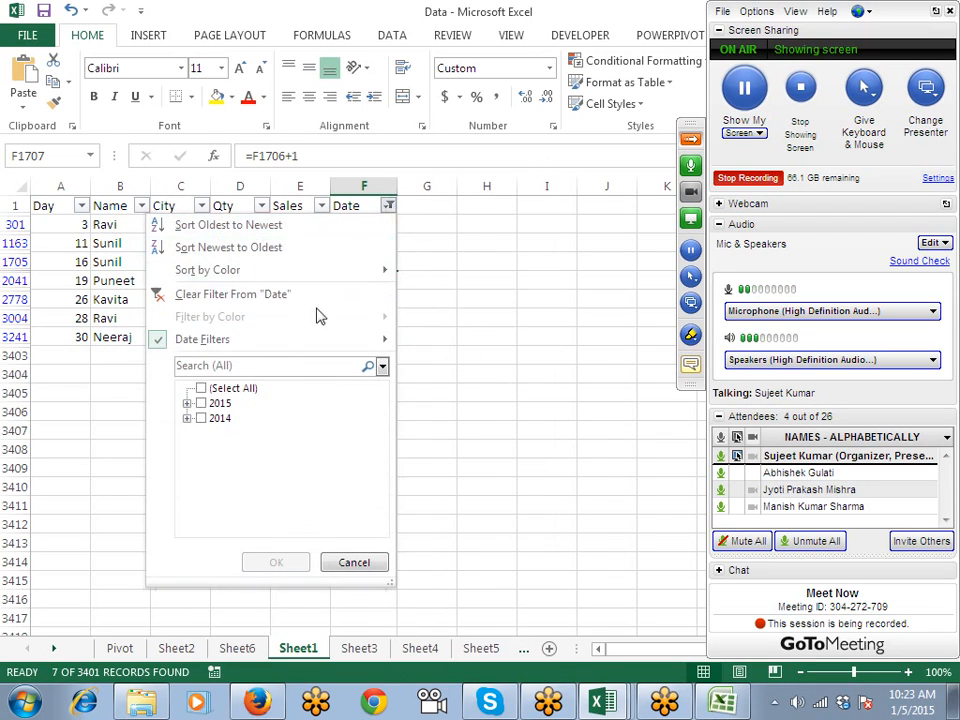
pyautogui.moveTo(298, 339)
pyautogui.click(440, 340)
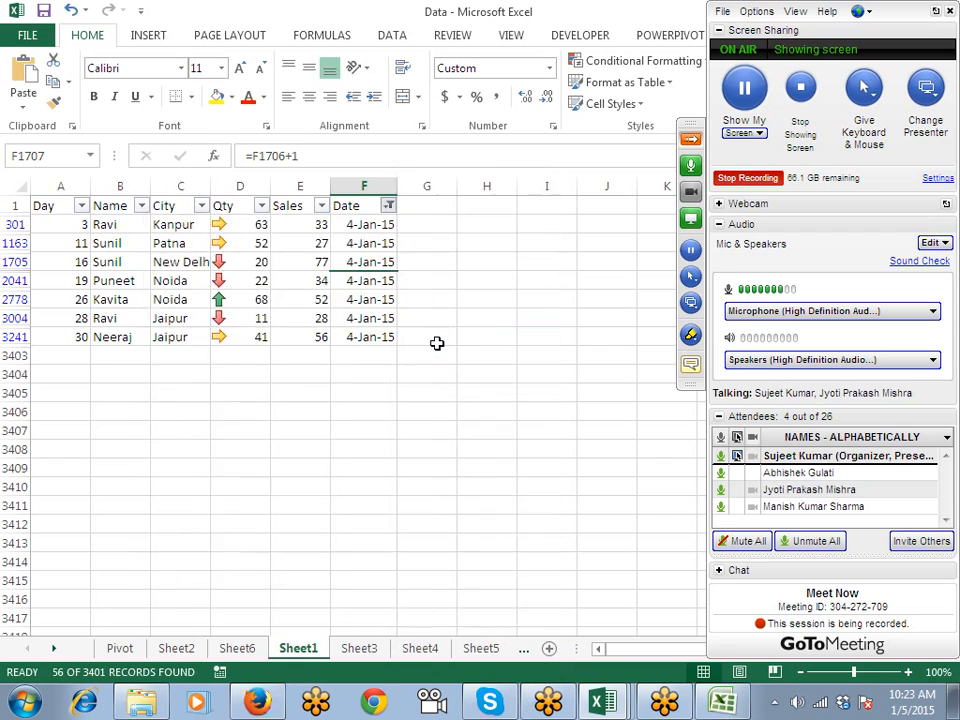
pyautogui.click(366, 293)
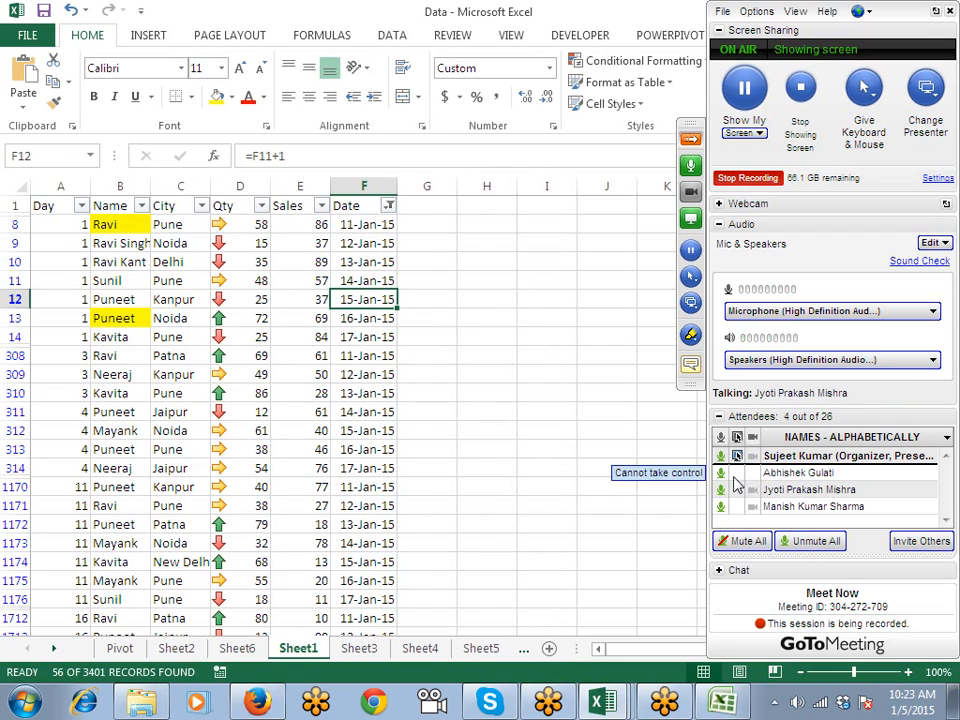
pyautogui.click(721, 494)
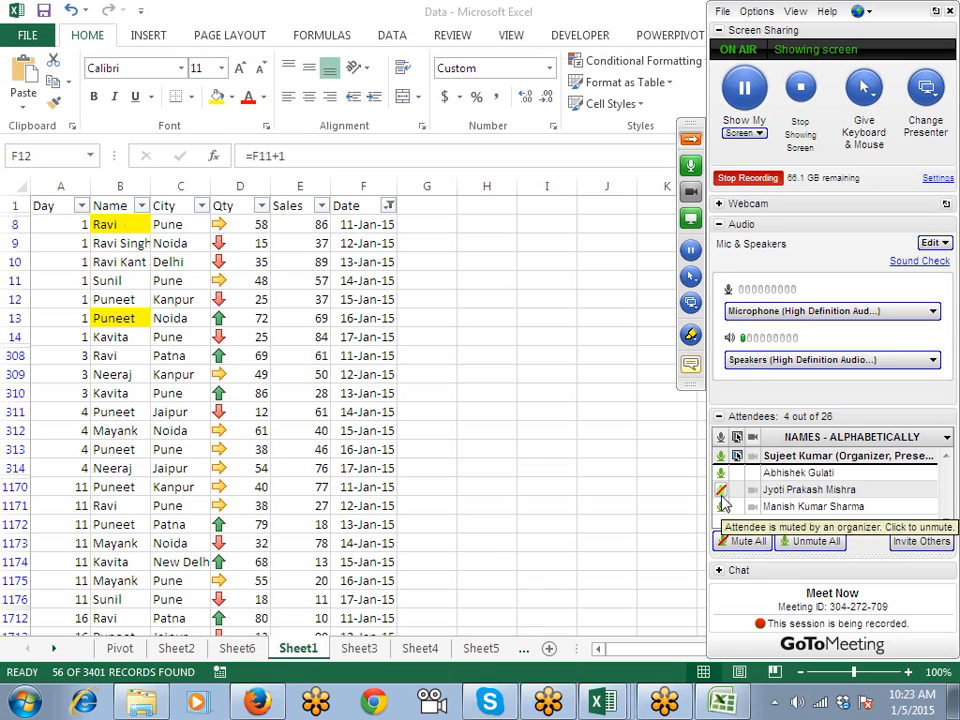
# Step: Switch the Date column's filter to This Week, and replace it with Last Week
pyautogui.click(389, 207)
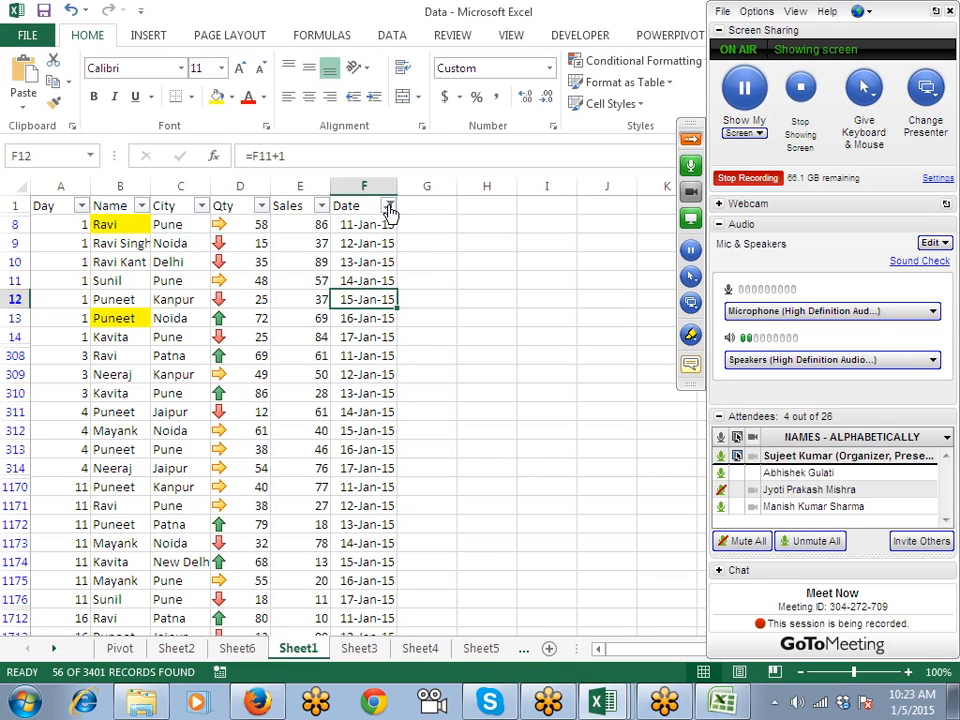
pyautogui.moveTo(280, 339)
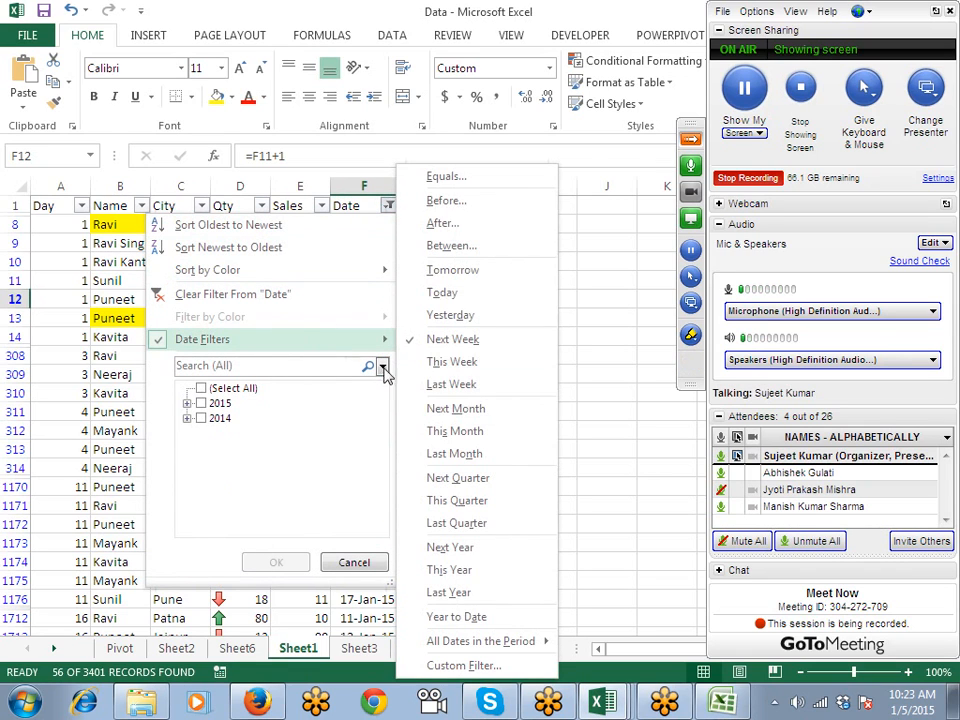
pyautogui.click(452, 361)
pyautogui.click(389, 206)
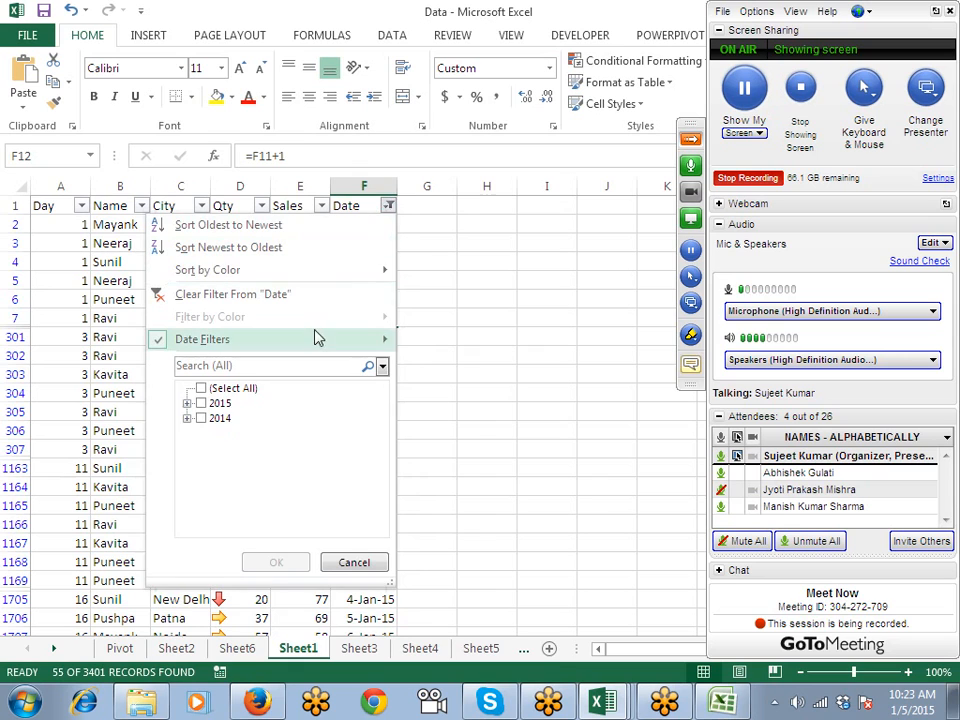
pyautogui.moveTo(321, 343)
pyautogui.click(443, 381)
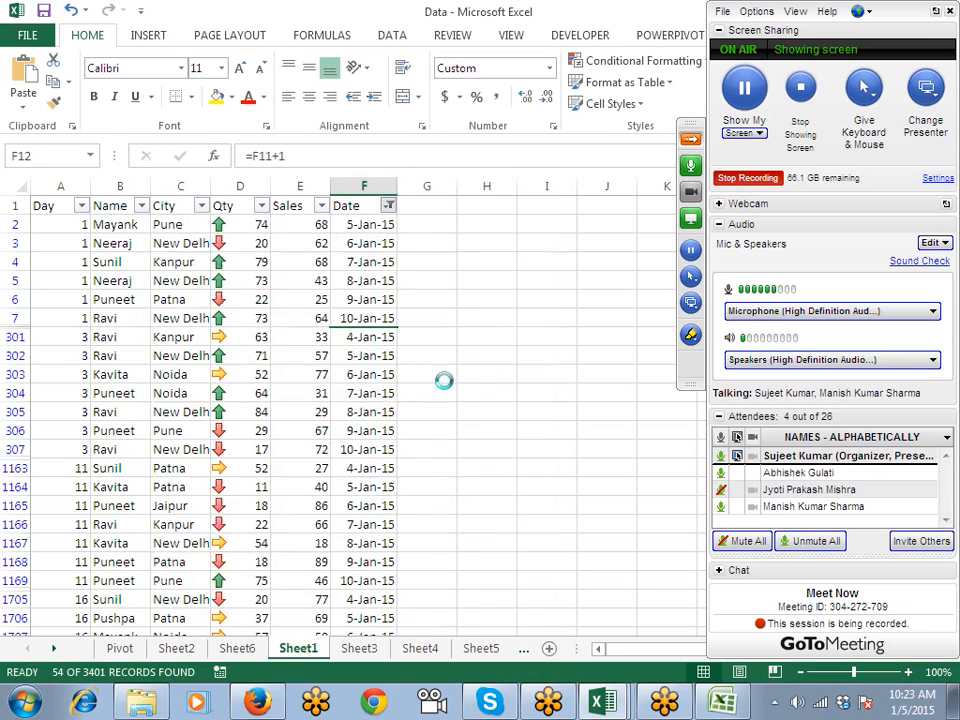
# Step: Switch the Date column's filter to Next Month
pyautogui.click(389, 205)
pyautogui.moveTo(315, 340)
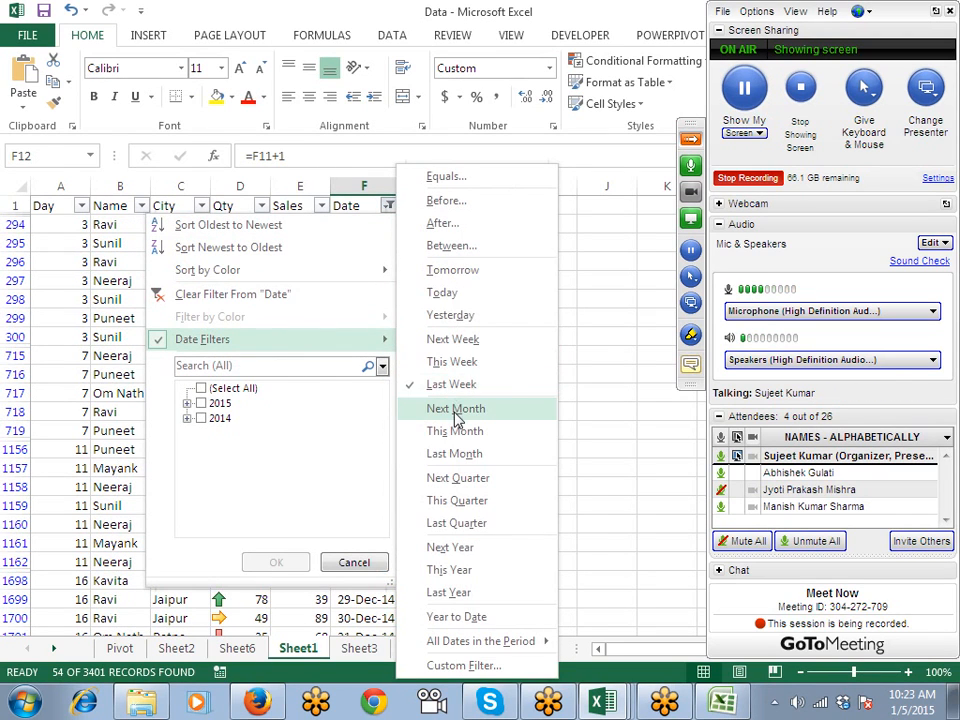
pyautogui.click(455, 409)
# Step: Review the month, quarter and year date filters, apply This Year to the Date column and look through the filtered rows
pyautogui.click(384, 207)
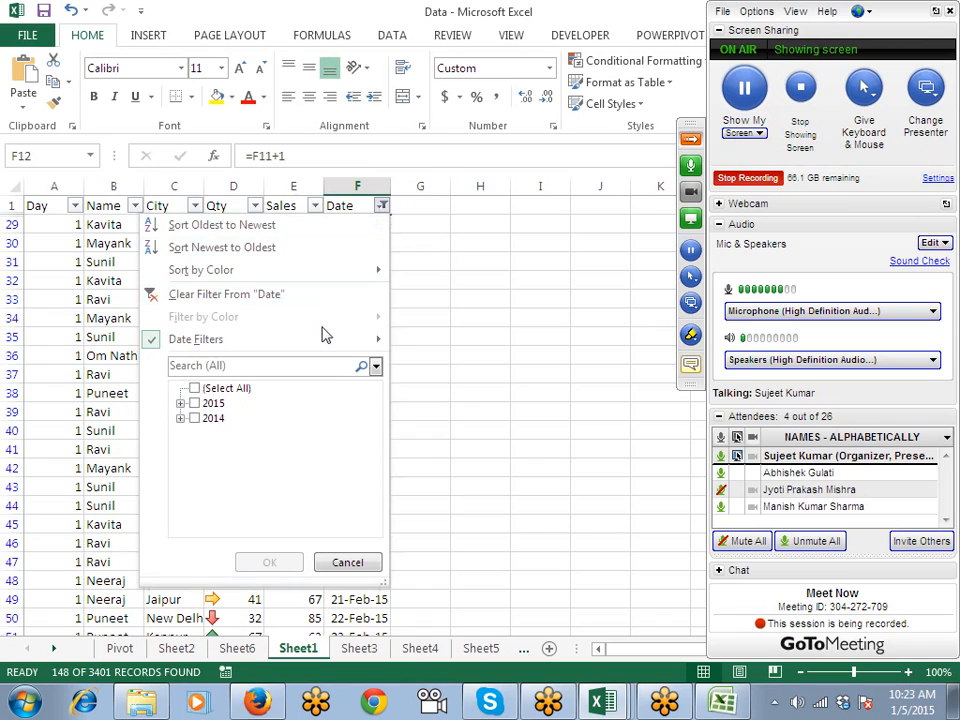
pyautogui.moveTo(360, 340)
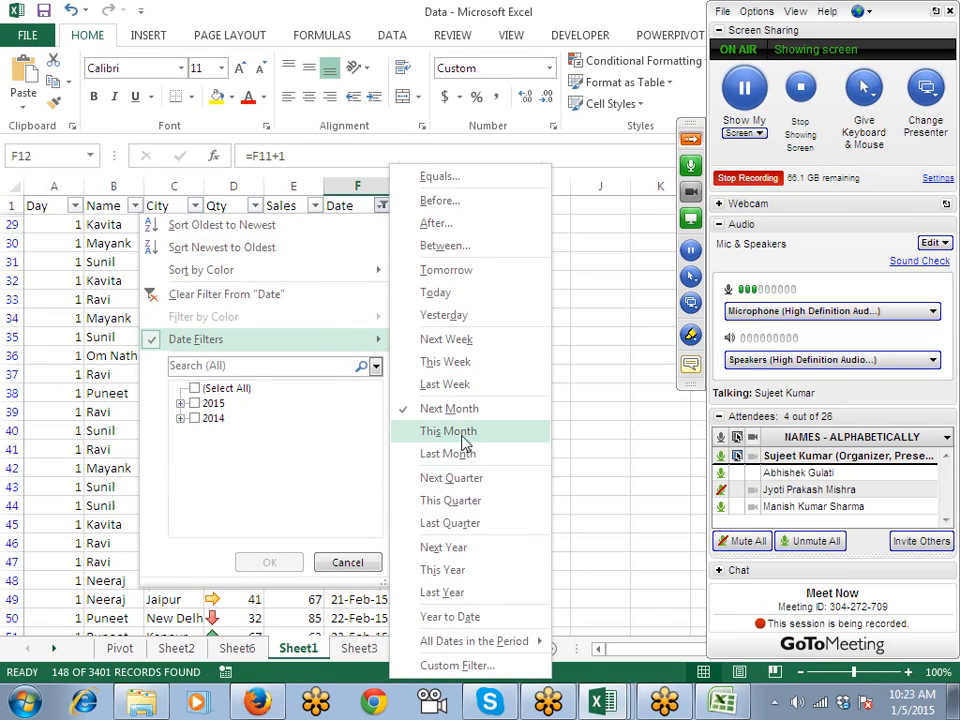
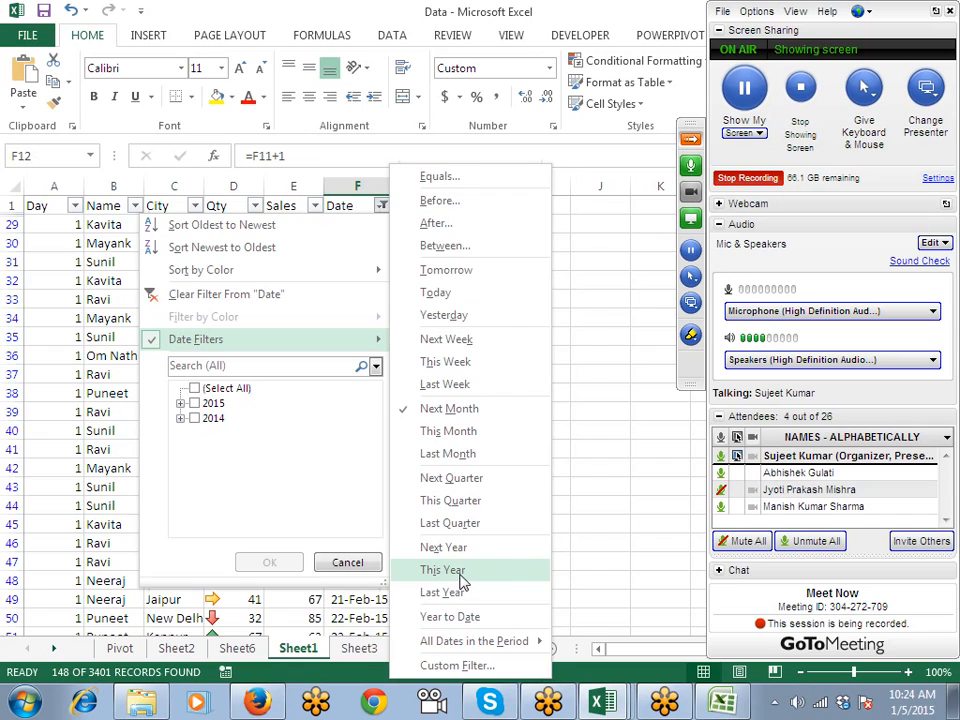
pyautogui.click(460, 578)
pyautogui.scroll(-9, 381, 376)
pyautogui.scroll(7, 384, 380)
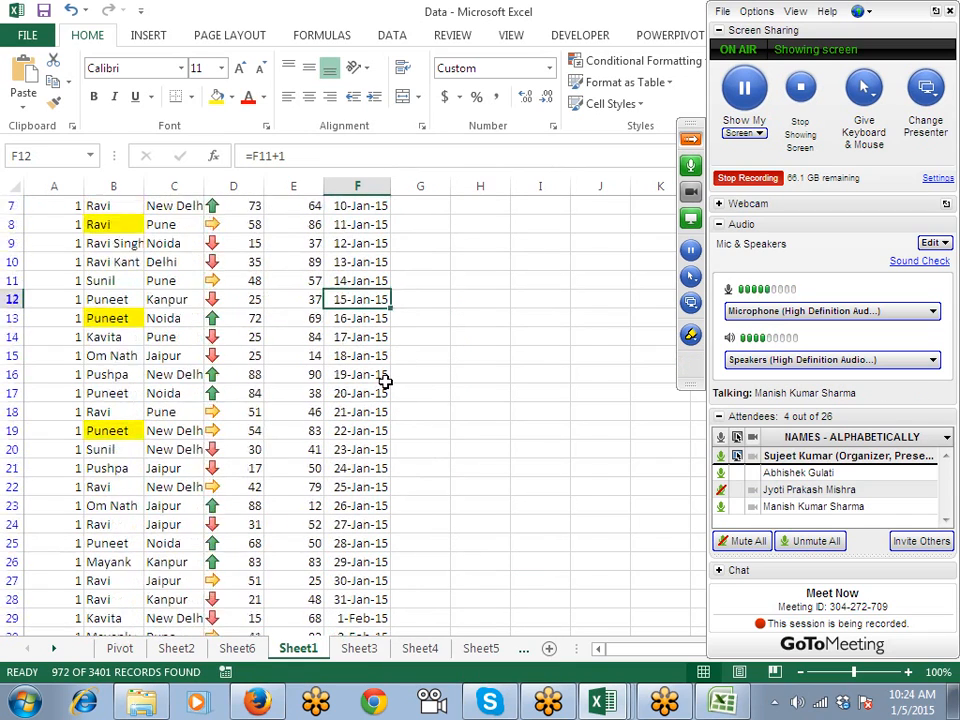
# Step: Mute the two attendees still unmuted in the GoToMeeting attendee list, and look through the Date column's This Year rows
pyautogui.scroll(2, 385, 381)
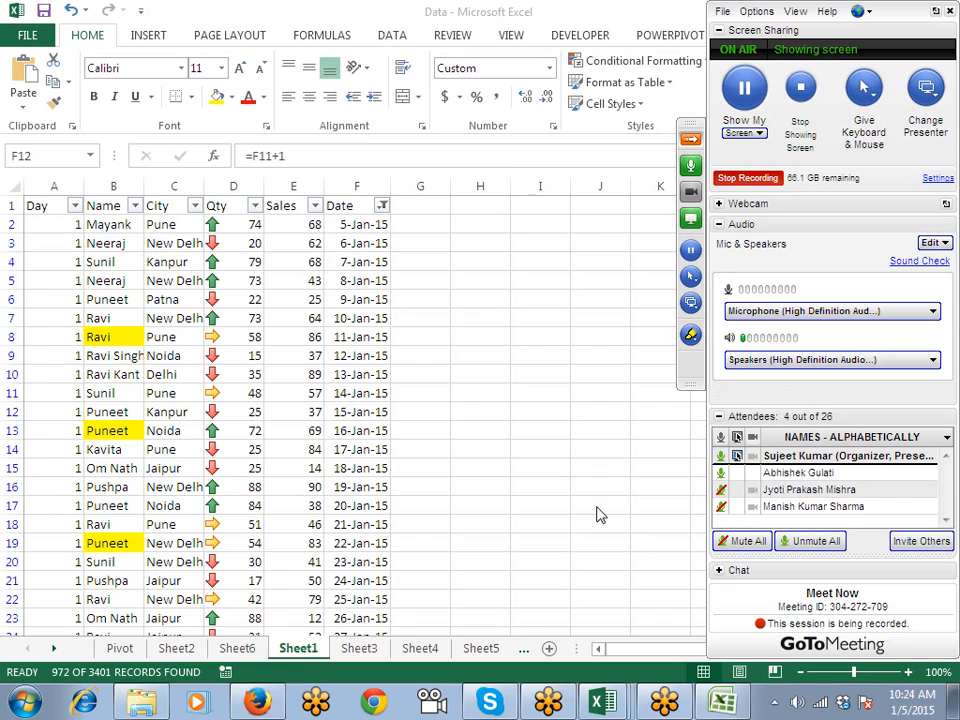
pyautogui.click(722, 507)
pyautogui.click(722, 475)
pyautogui.click(369, 262)
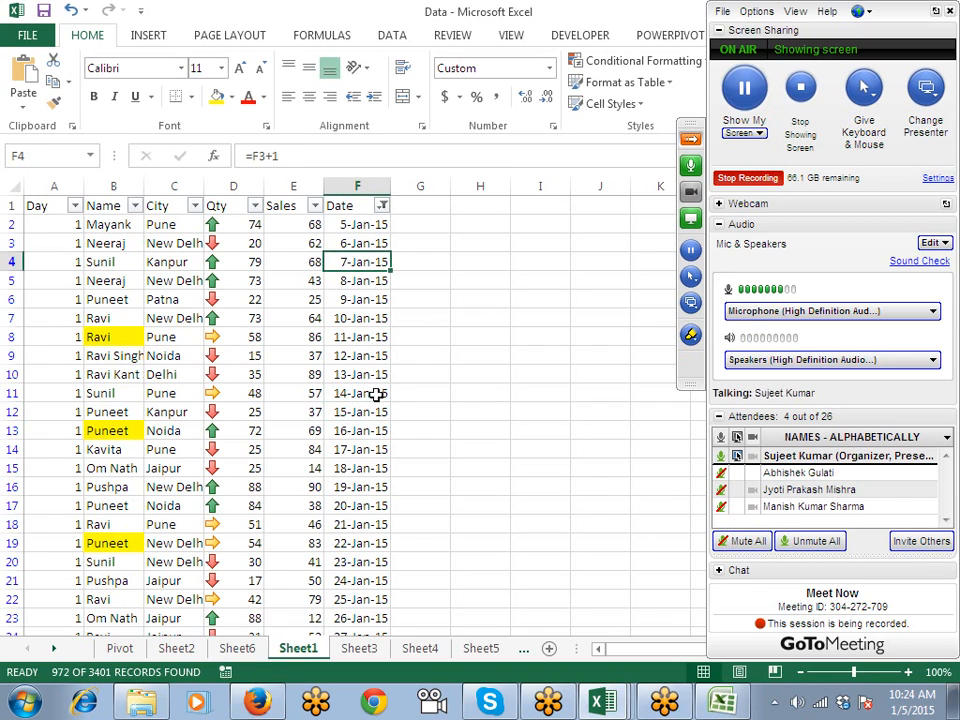
pyautogui.scroll(-4, 373, 392)
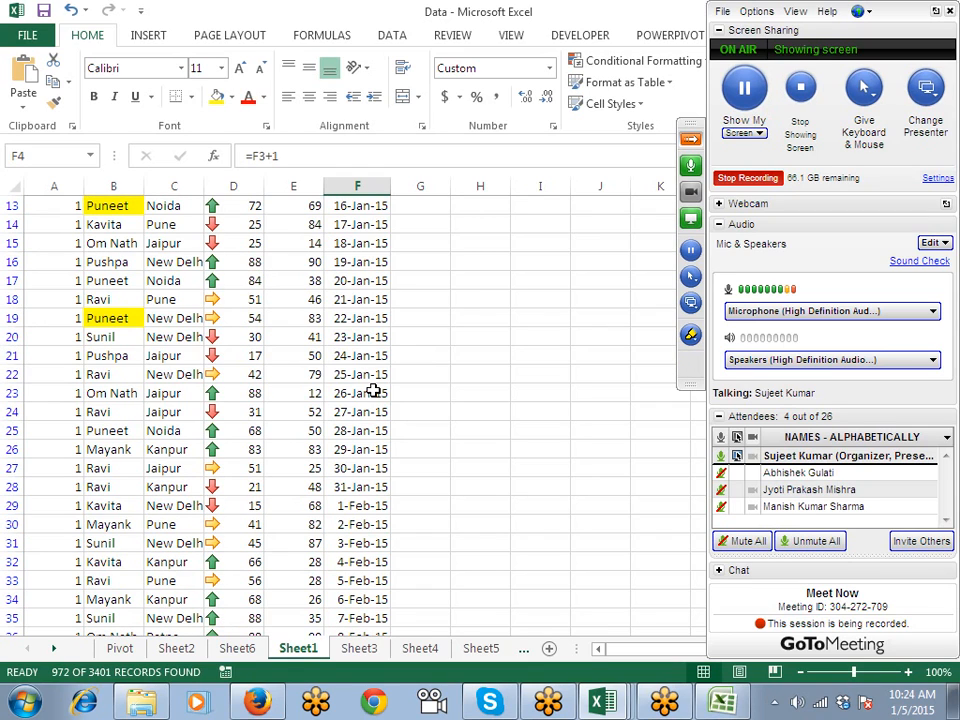
pyautogui.scroll(4, 373, 392)
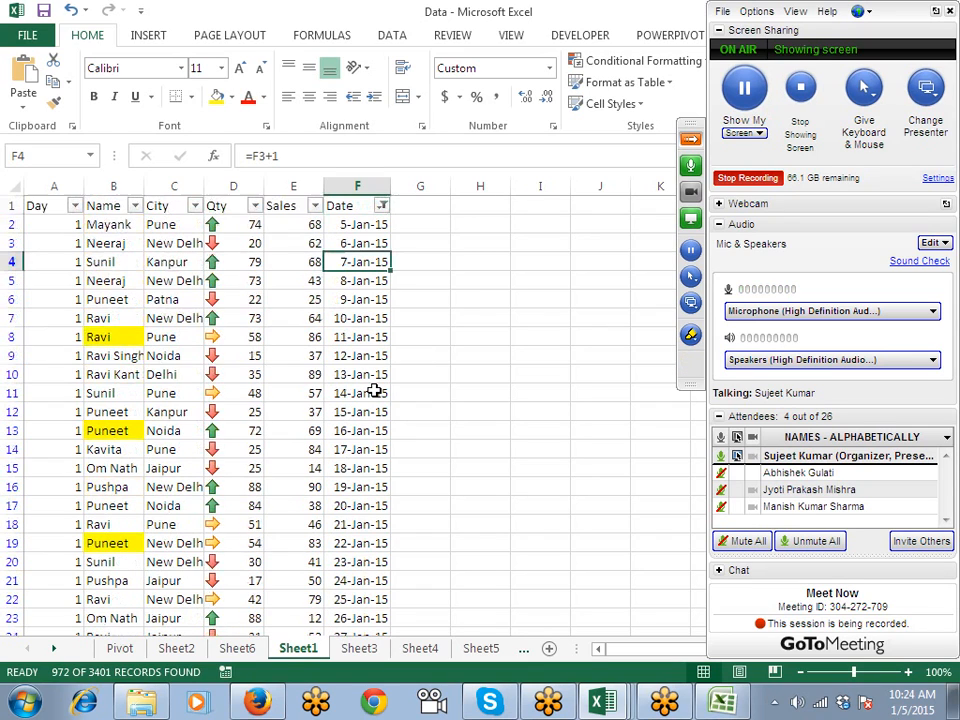
# Step: Switch the Date column's filter to Year to Date and look through the filtered rows
pyautogui.click(383, 206)
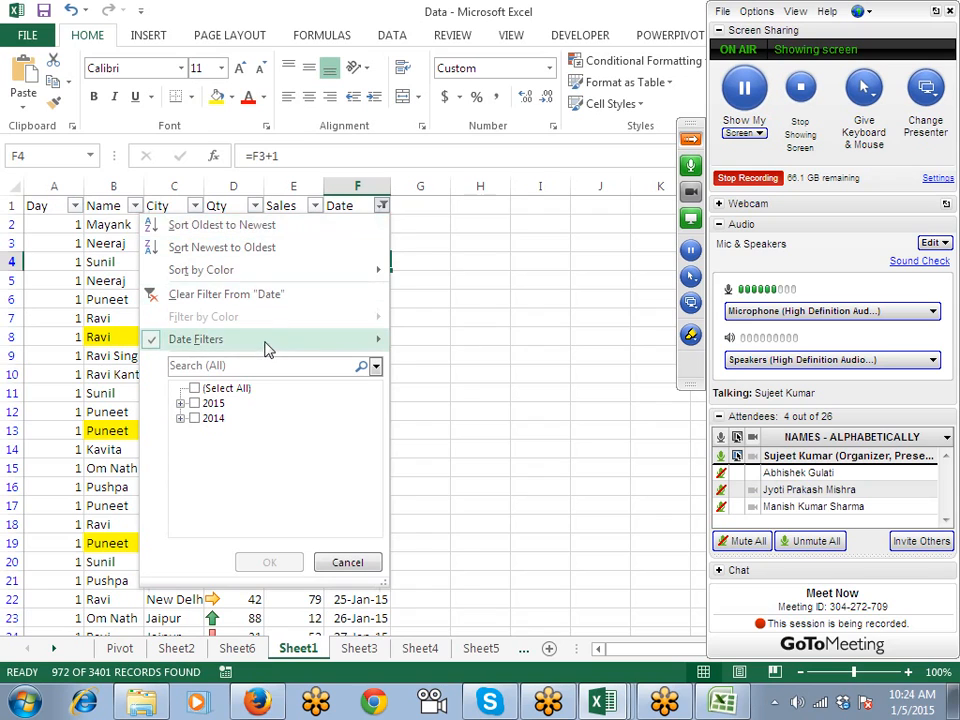
pyautogui.moveTo(291, 348)
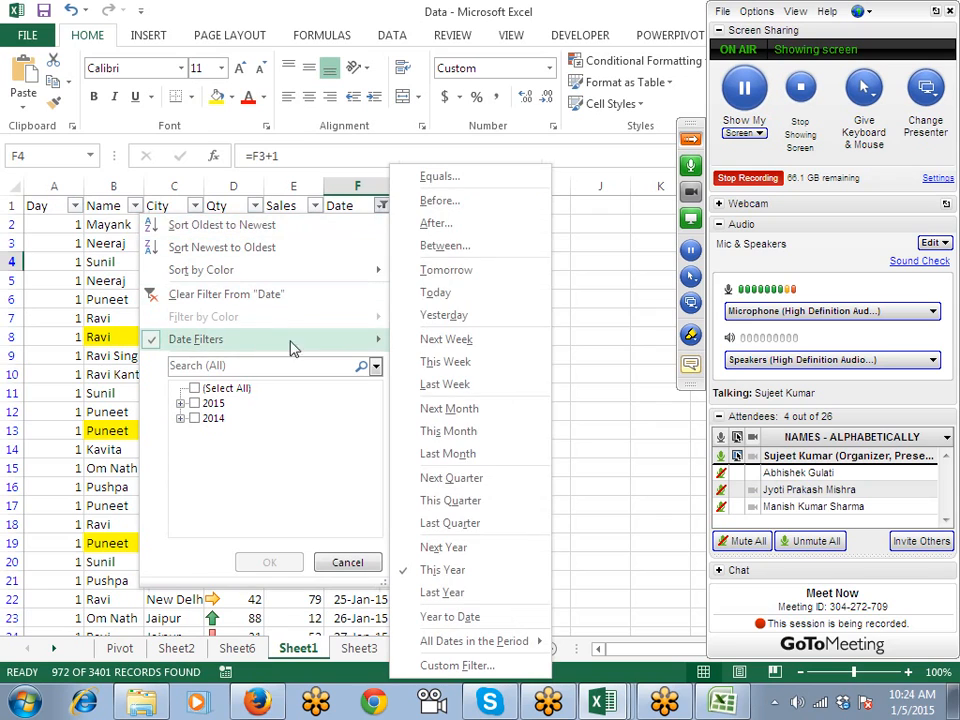
pyautogui.click(452, 622)
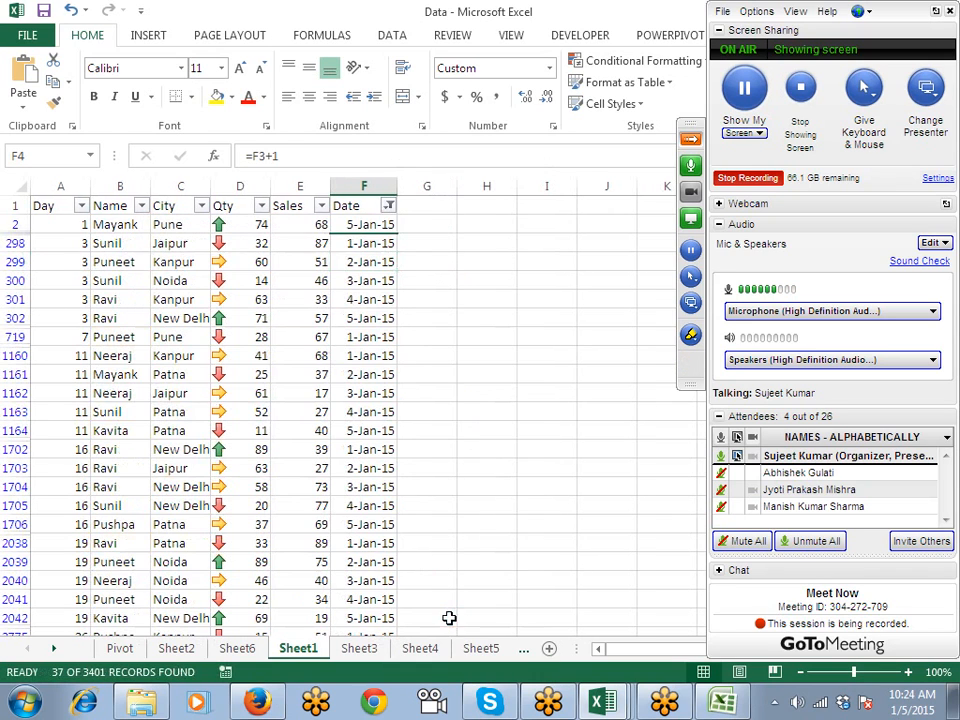
pyautogui.scroll(-4, 397, 531)
pyautogui.scroll(3, 397, 531)
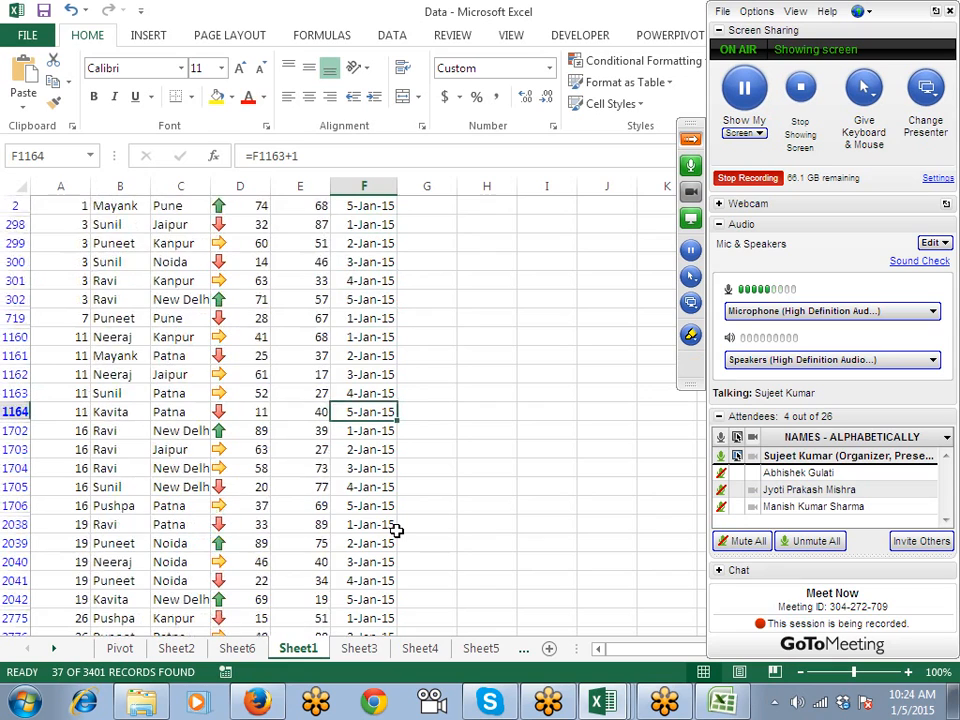
pyautogui.scroll(1, 397, 531)
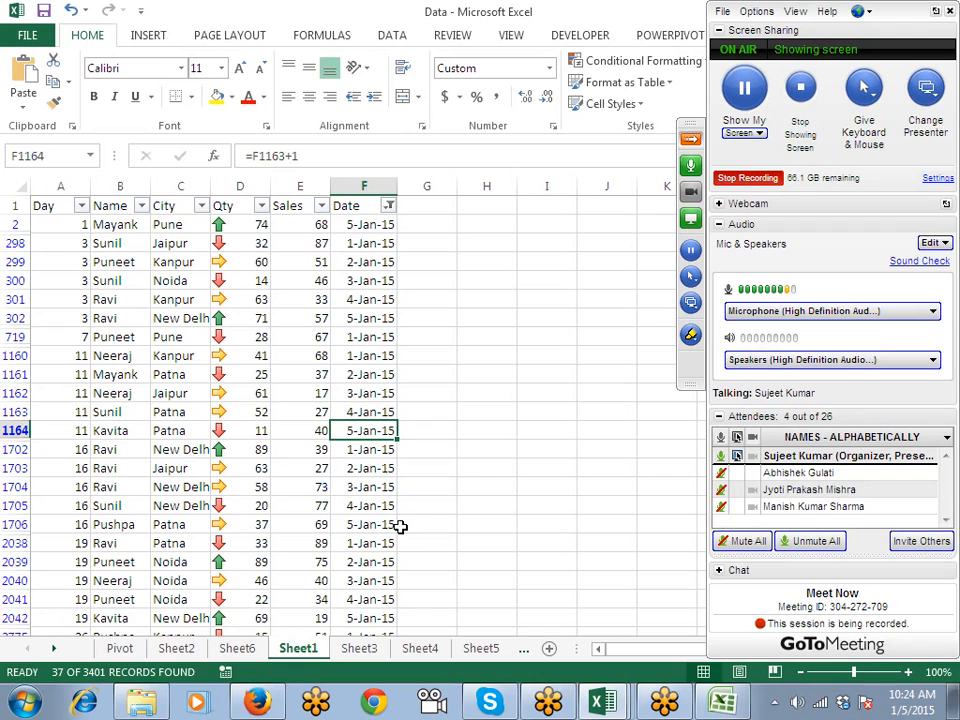
# Step: Filter the Date column to all dates in the period January and look through the filtered rows
pyautogui.click(389, 205)
pyautogui.moveTo(281, 340)
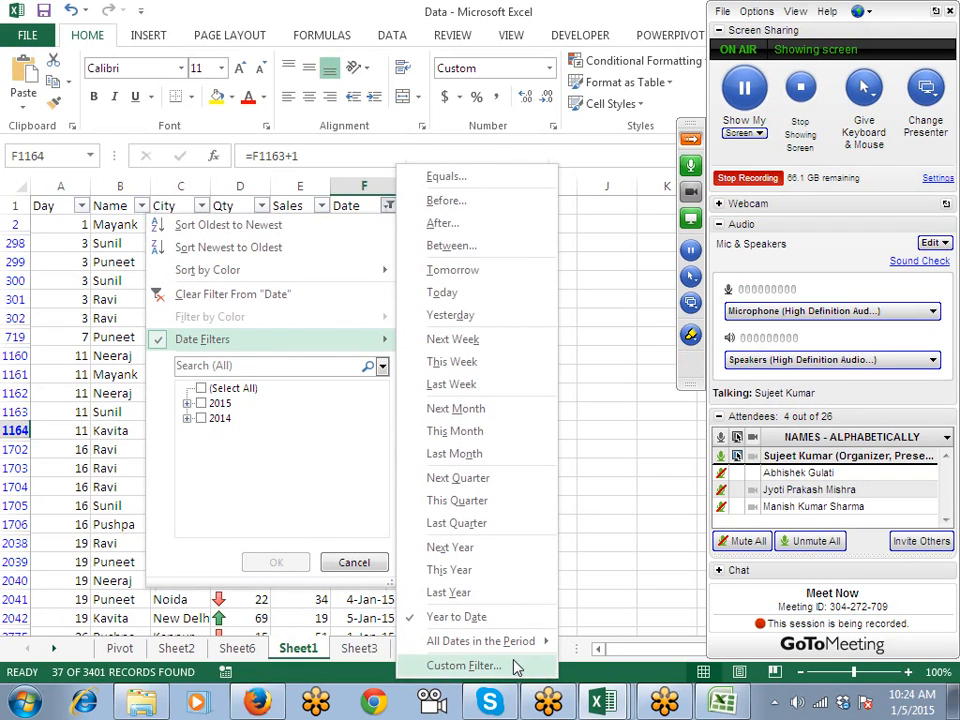
pyautogui.moveTo(516, 643)
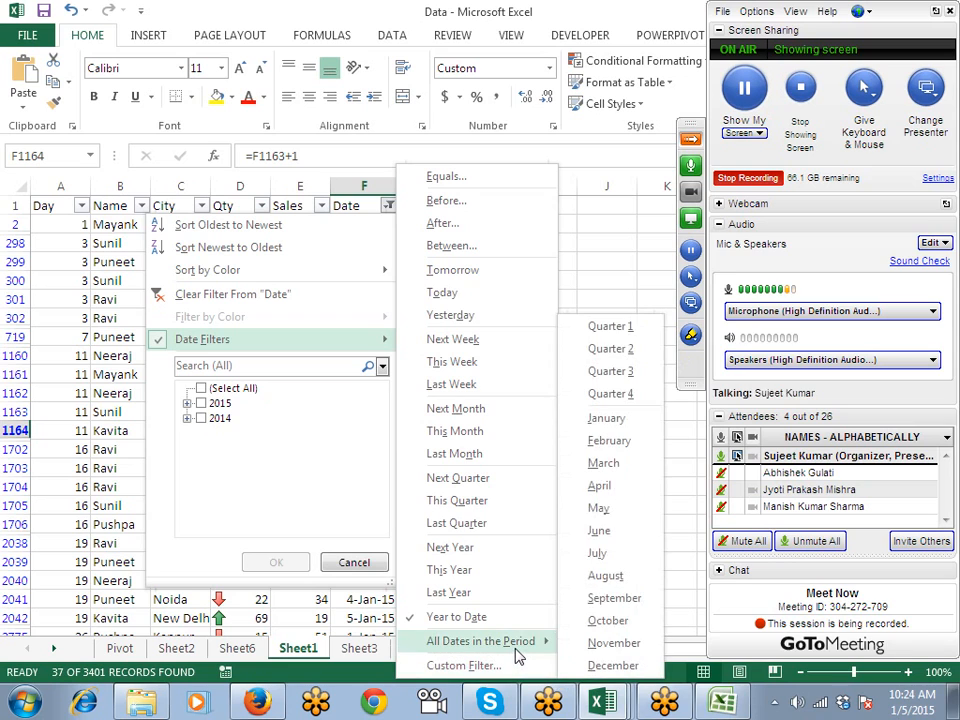
pyautogui.click(628, 420)
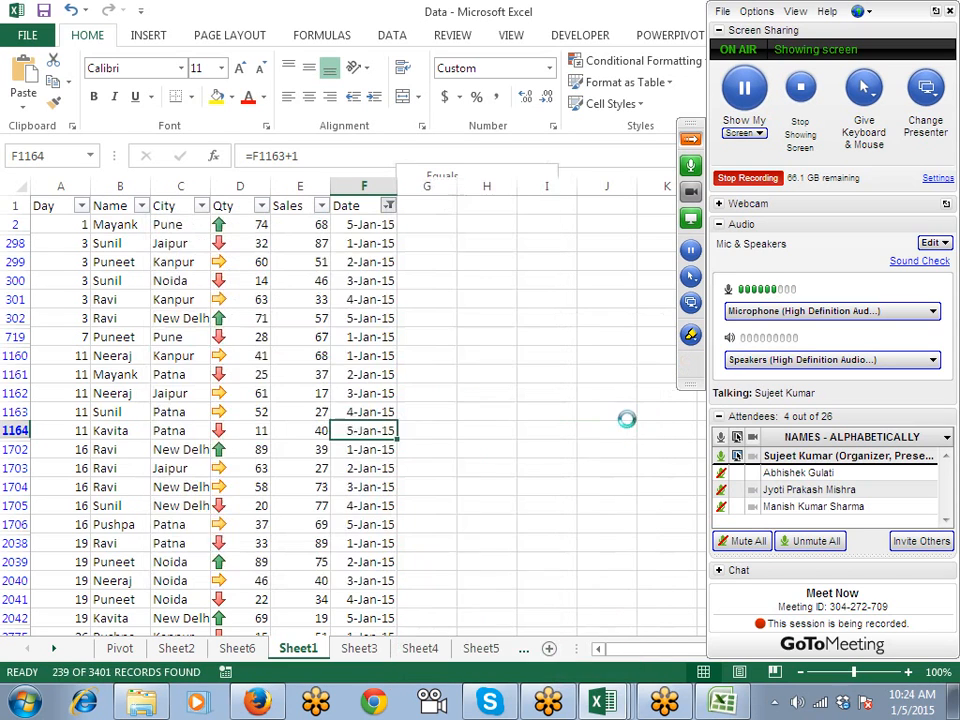
pyautogui.click(383, 247)
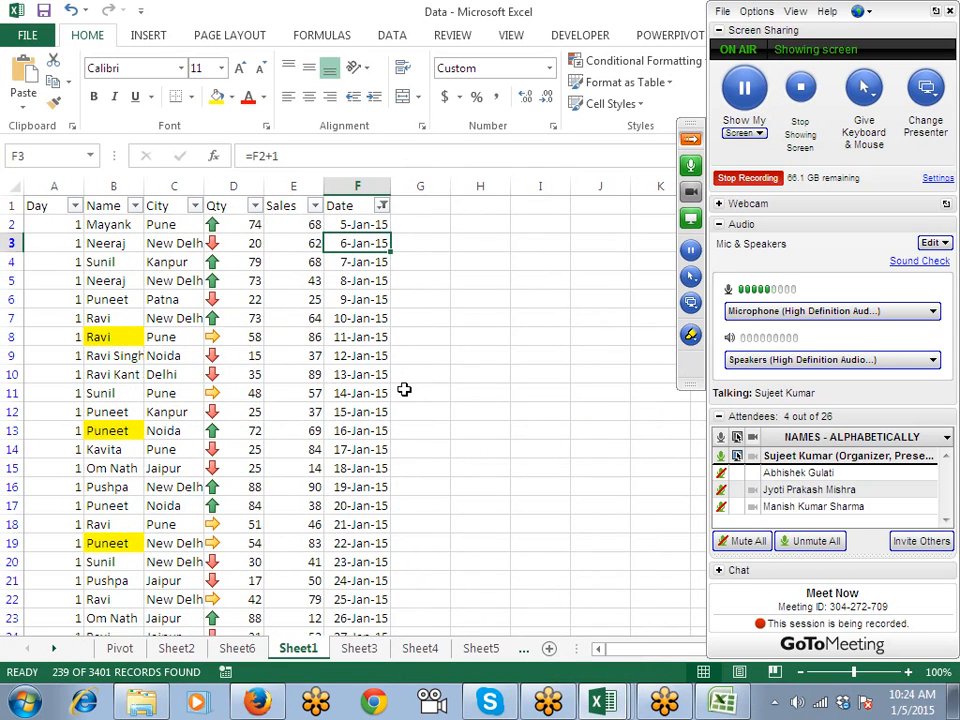
pyautogui.scroll(-8, 404, 389)
pyautogui.scroll(8, 406, 400)
# Step: Switch the Date column's period filter to Quarter 1
pyautogui.click(382, 205)
pyautogui.moveTo(362, 341)
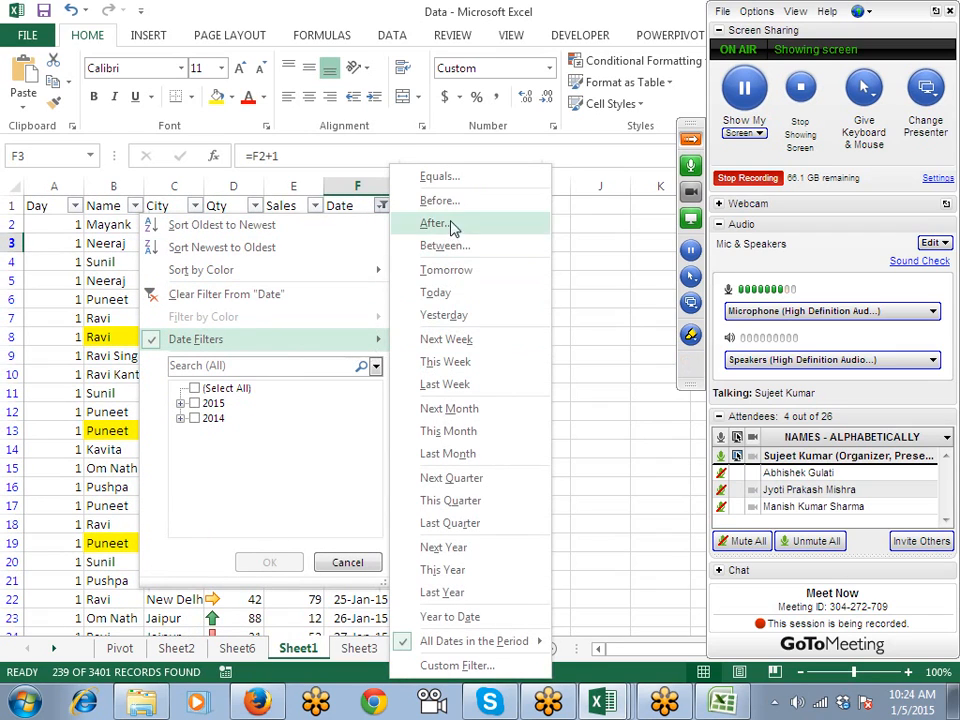
pyautogui.moveTo(474, 641)
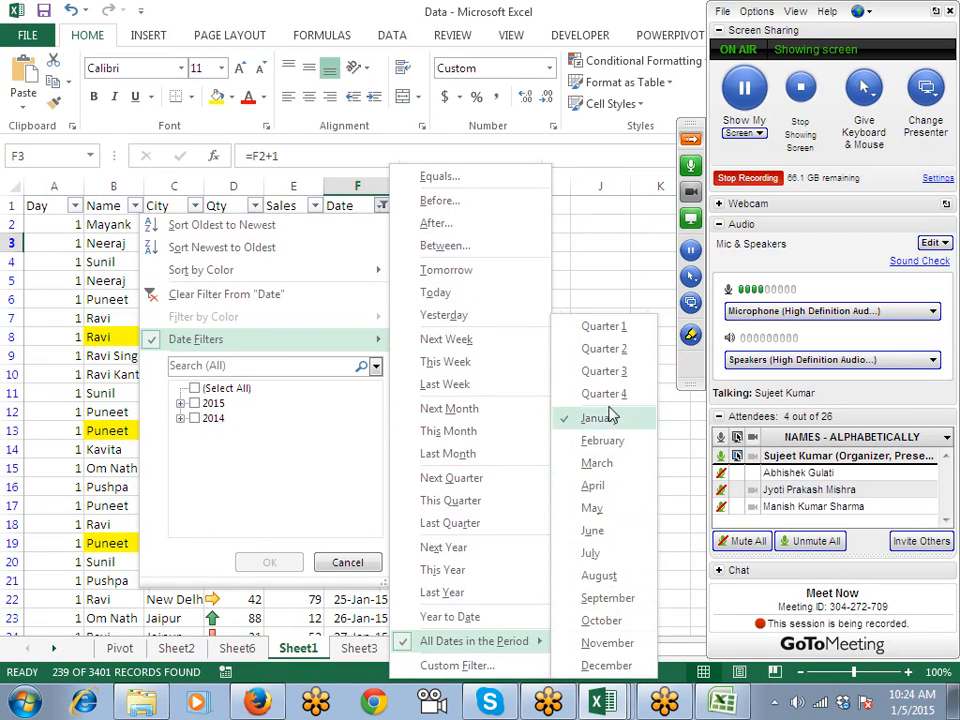
pyautogui.click(600, 333)
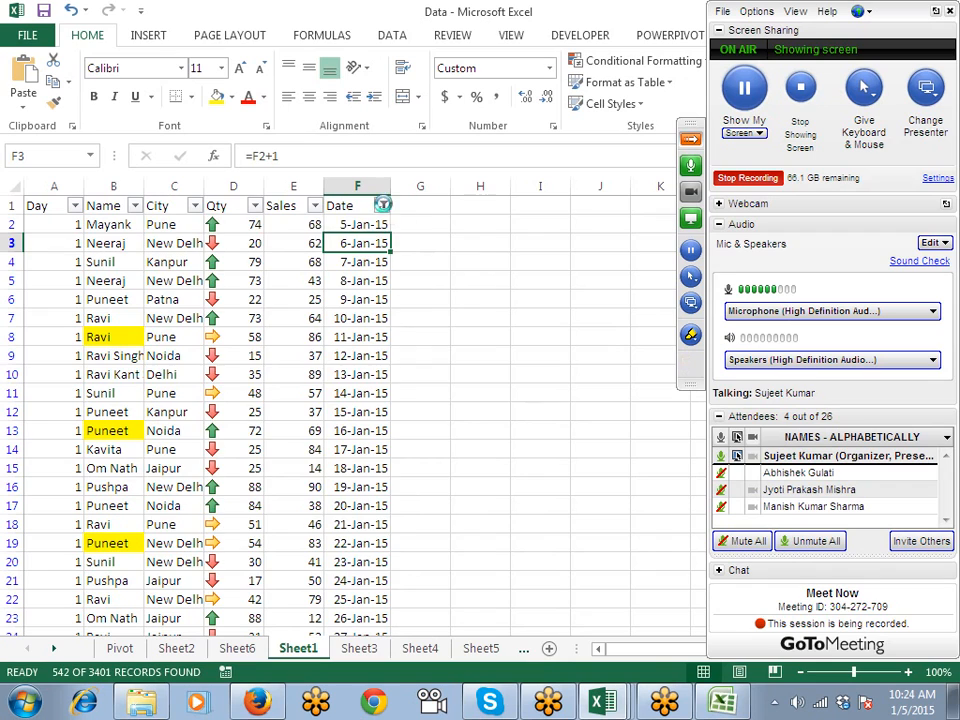
# Step: Filter the Date column to all dates in the period November and look through the filtered rows
pyautogui.click(382, 205)
pyautogui.moveTo(330, 340)
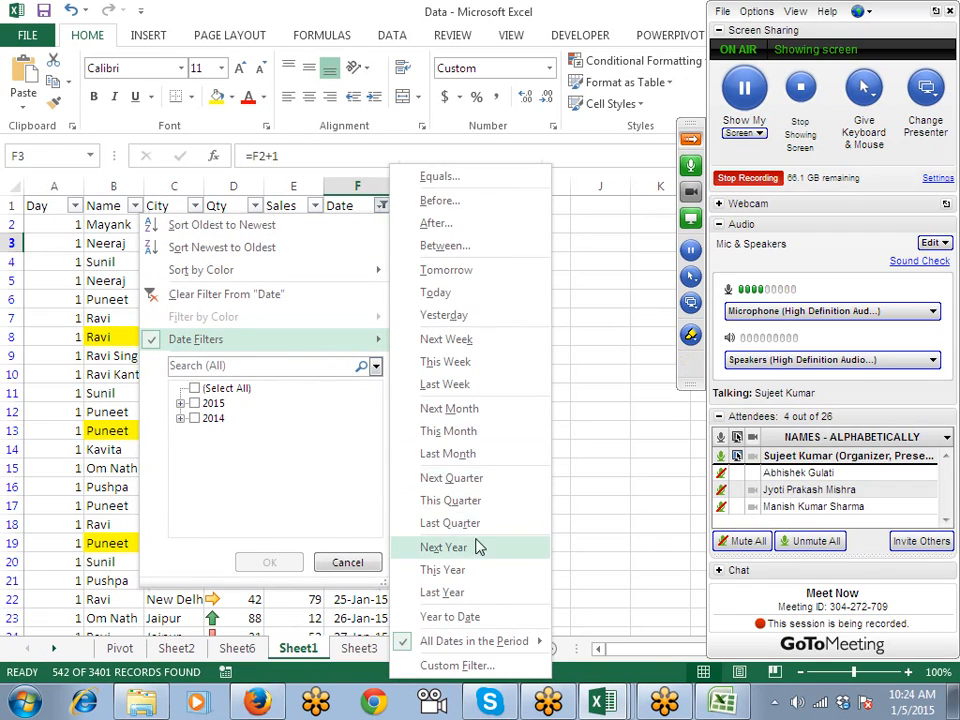
pyautogui.moveTo(538, 640)
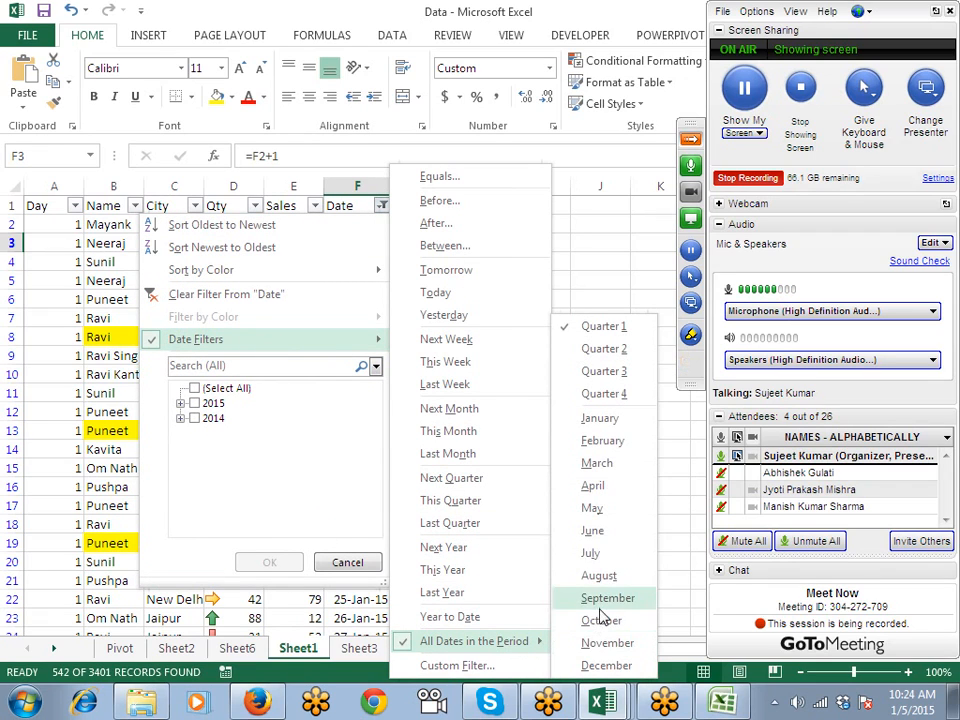
pyautogui.click(612, 643)
pyautogui.click(396, 413)
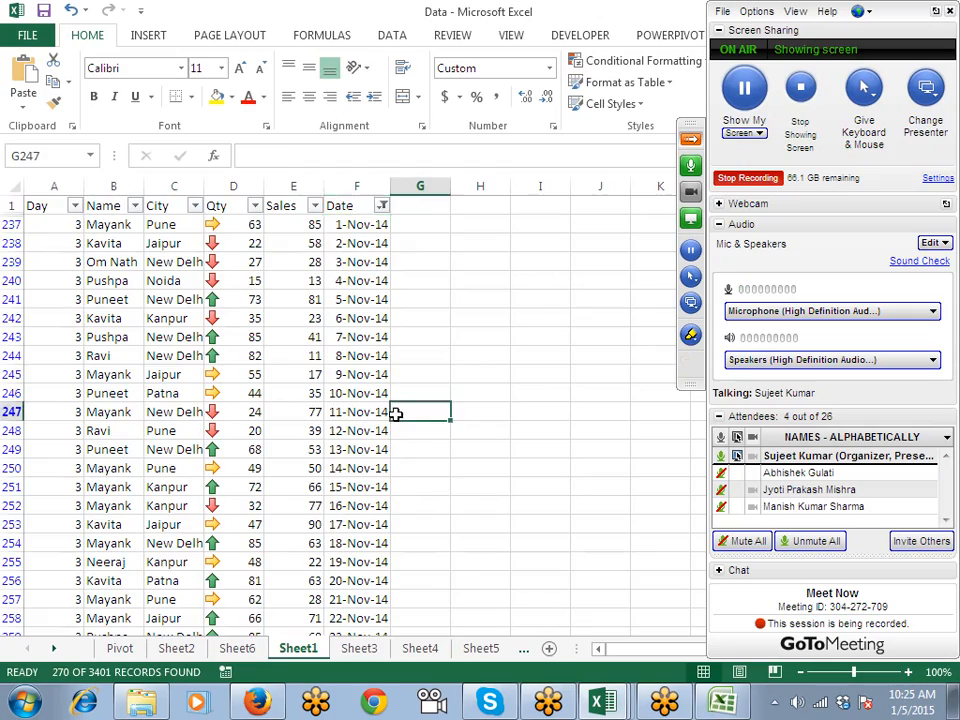
pyautogui.scroll(-20, 396, 413)
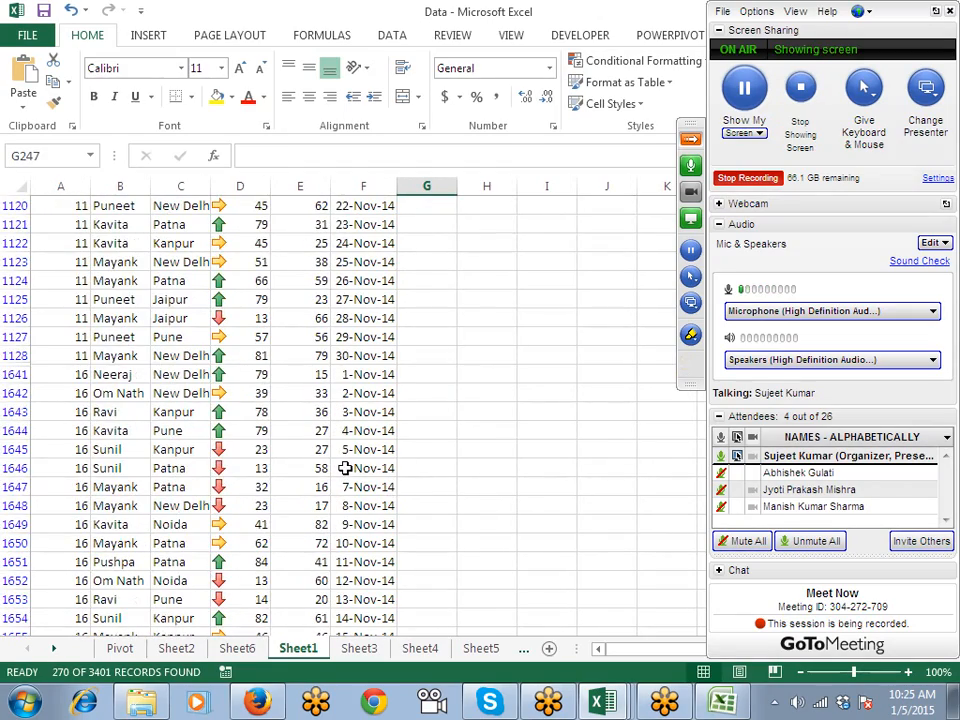
pyautogui.scroll(20, 345, 468)
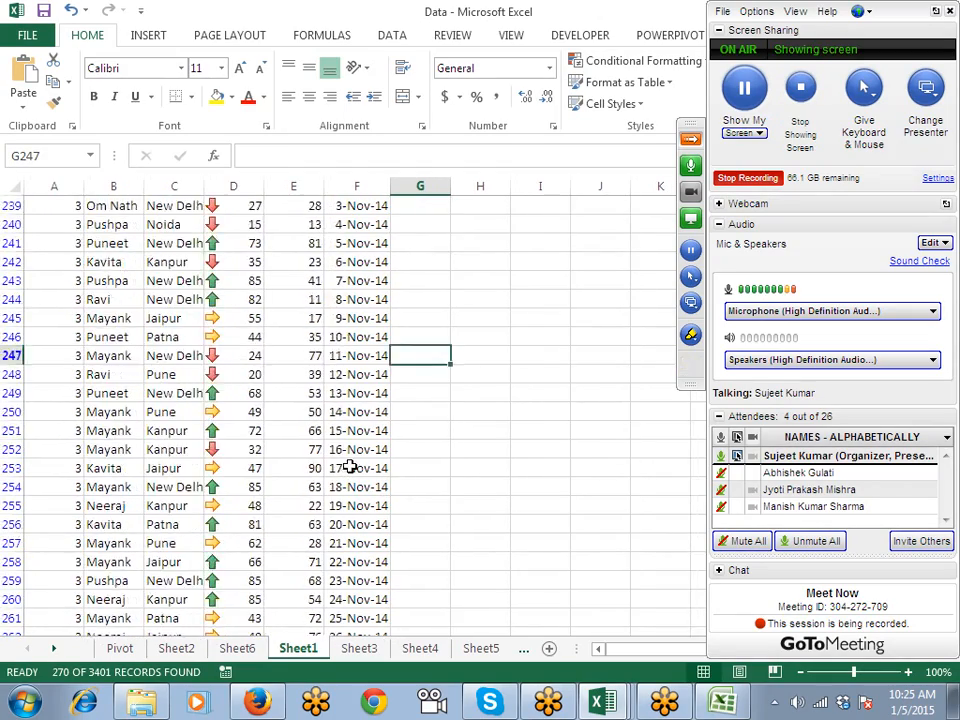
pyautogui.click(381, 205)
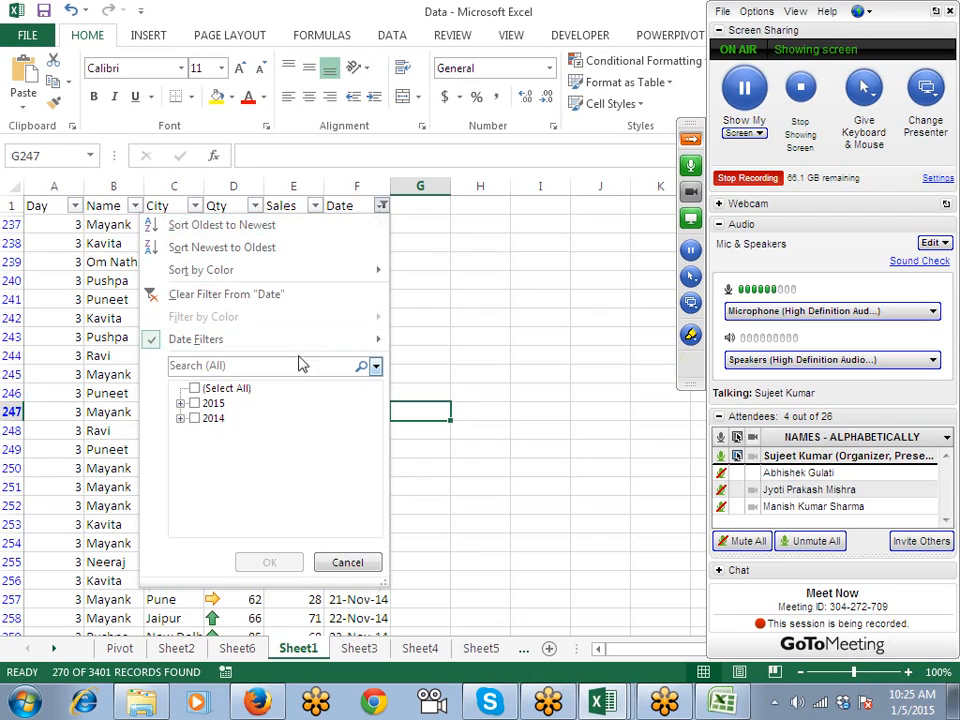
pyautogui.moveTo(300, 349)
pyautogui.moveTo(510, 641)
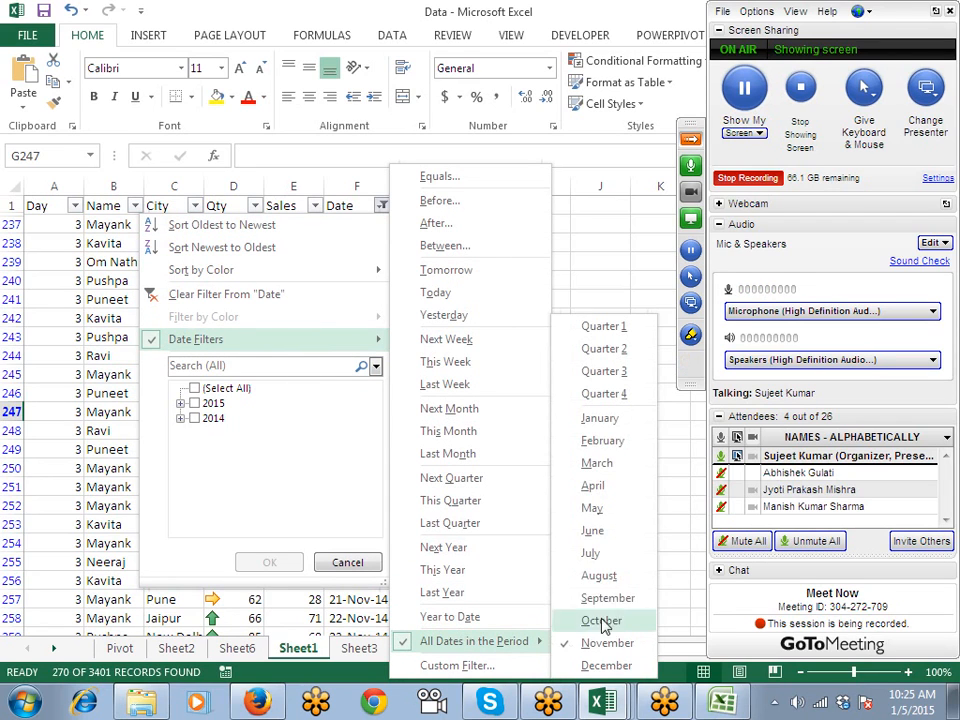
pyautogui.click(597, 254)
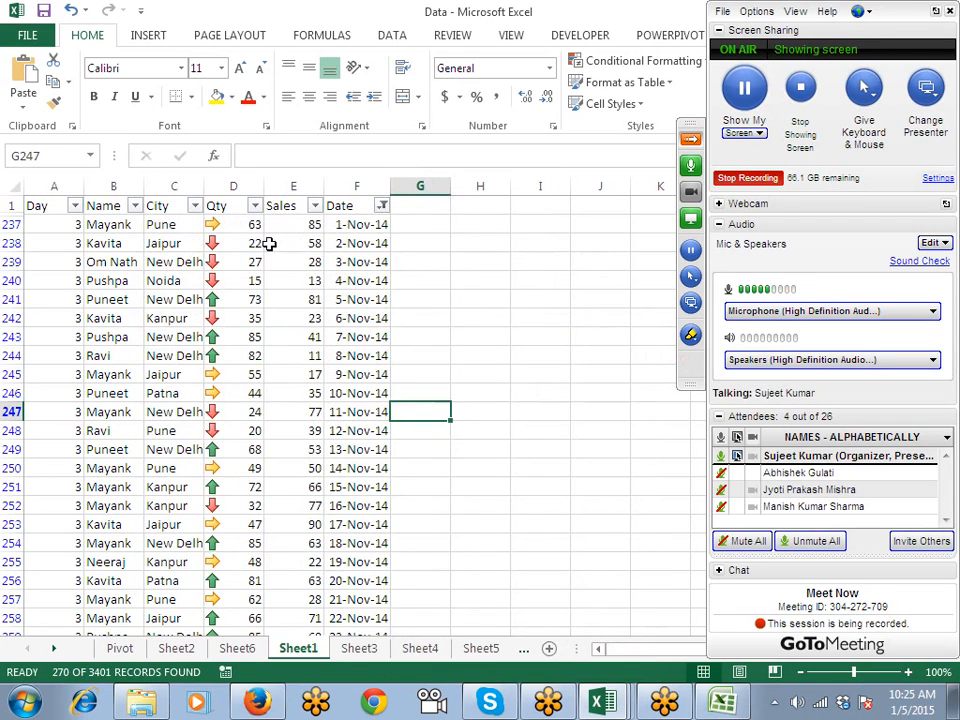
# Step: Turn the table's filtering off to show all rows, and turn it back on from the header row
pyautogui.hotkey('ctrl', 'shift', 'l')
pyautogui.hotkey('ctrl', 'Up')
pyautogui.press('Left')
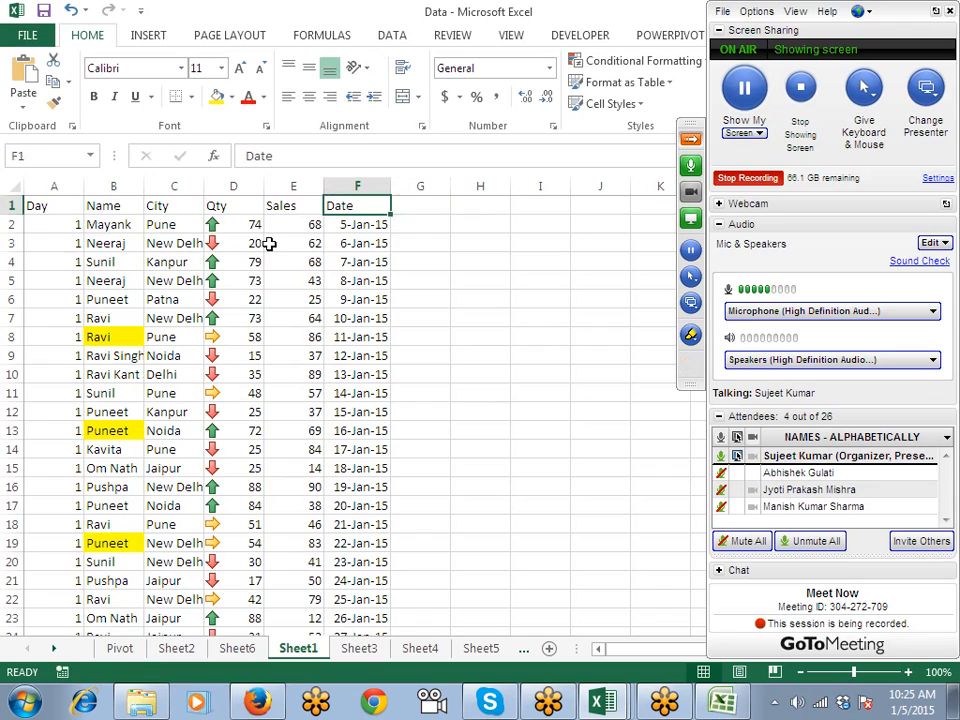
pyautogui.hotkey('ctrl', 'shift', 'l')
# Step: Compare the filter options offered for the Name, Sales and Date columns
pyautogui.click(134, 205)
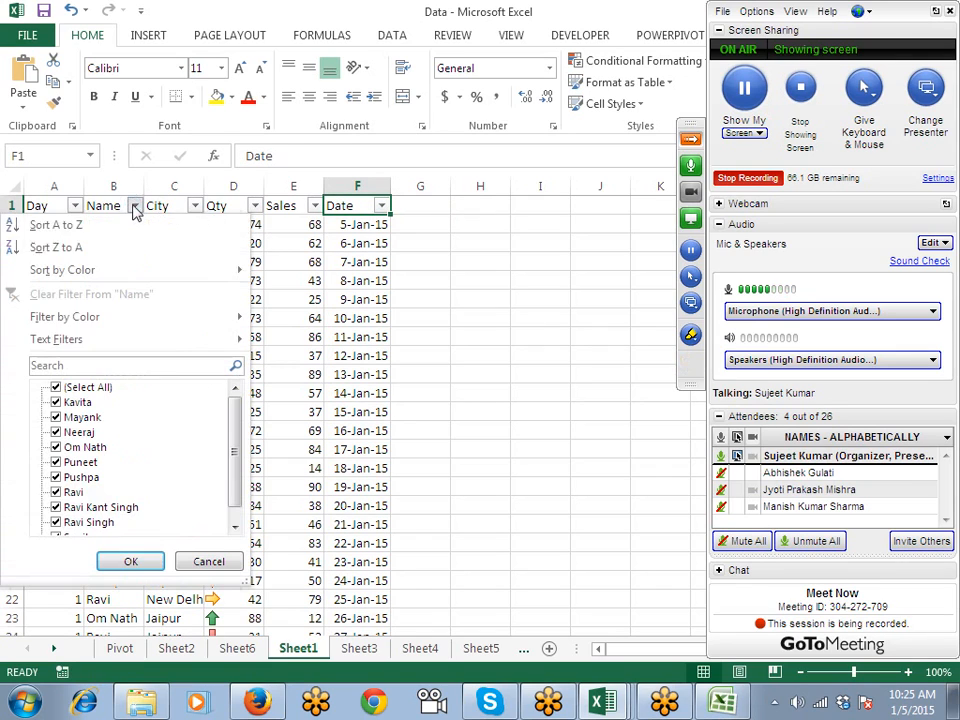
pyautogui.press('Escape')
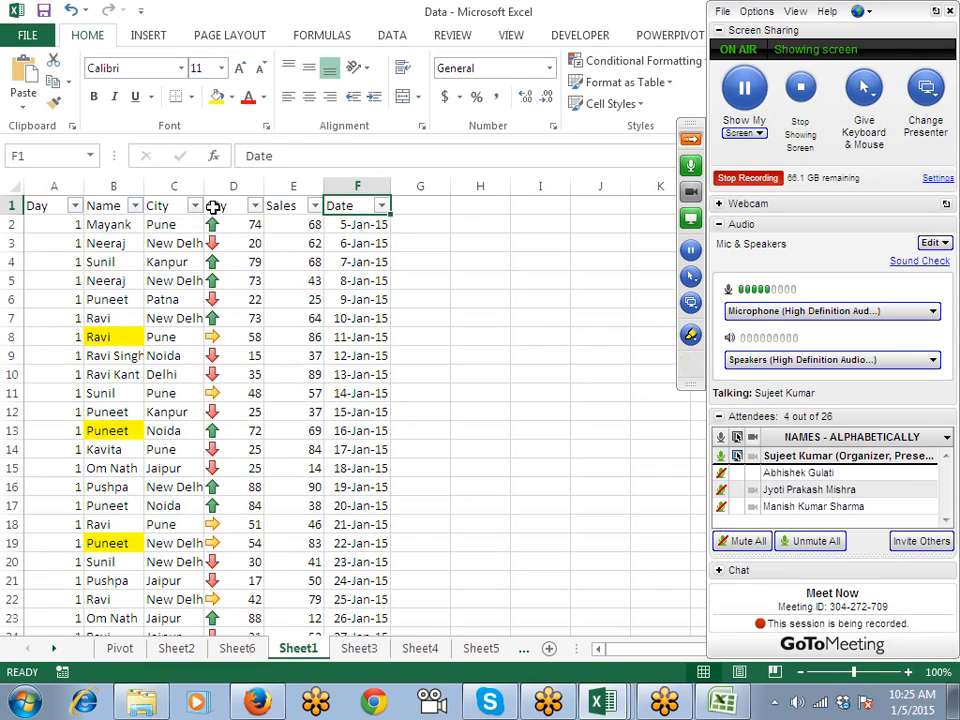
pyautogui.click(314, 205)
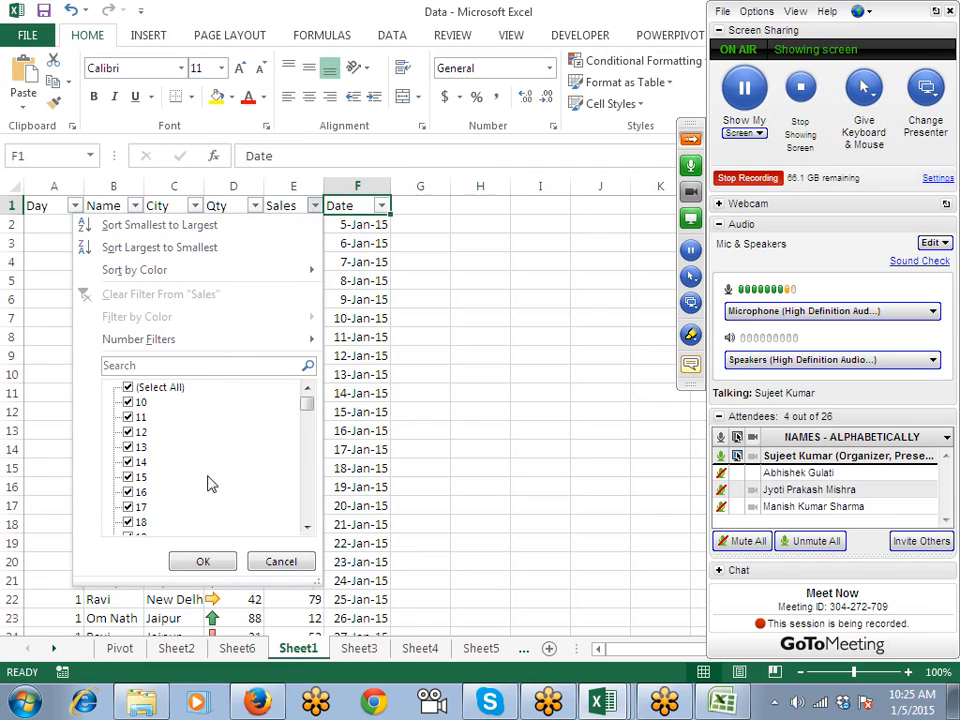
pyautogui.click(381, 205)
pyautogui.click(381, 205)
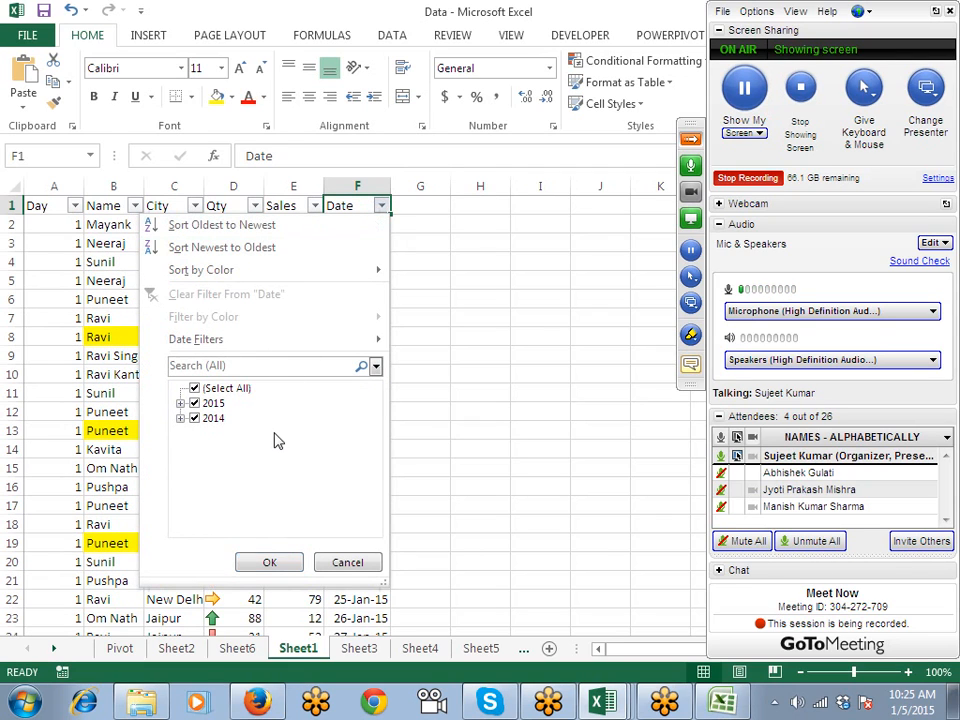
pyautogui.press('Escape')
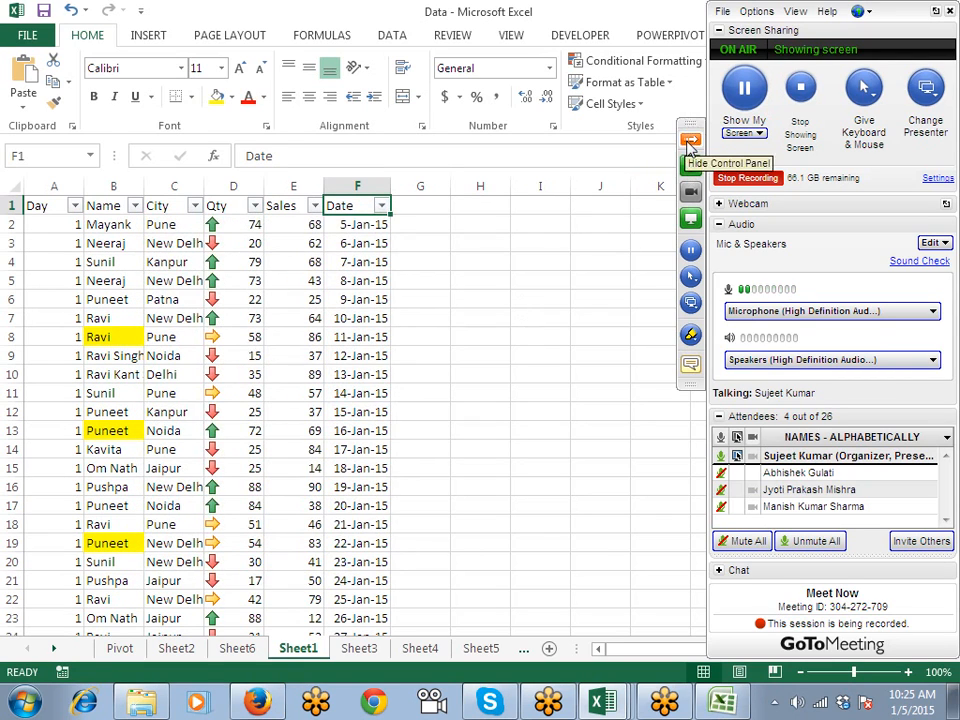
# Step: Hide the GoToMeeting control panel, and enter 1, 2, 3, 5, 4, 5, 6 and 5 down column A of Sheet3 from A1
pyautogui.click(689, 141)
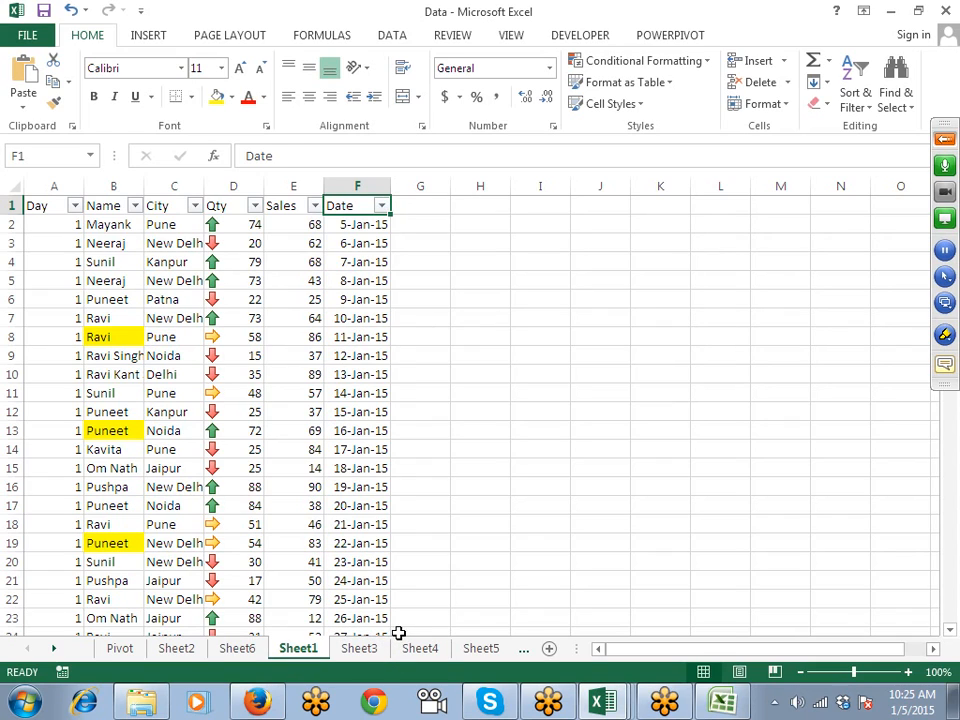
pyautogui.click(372, 647)
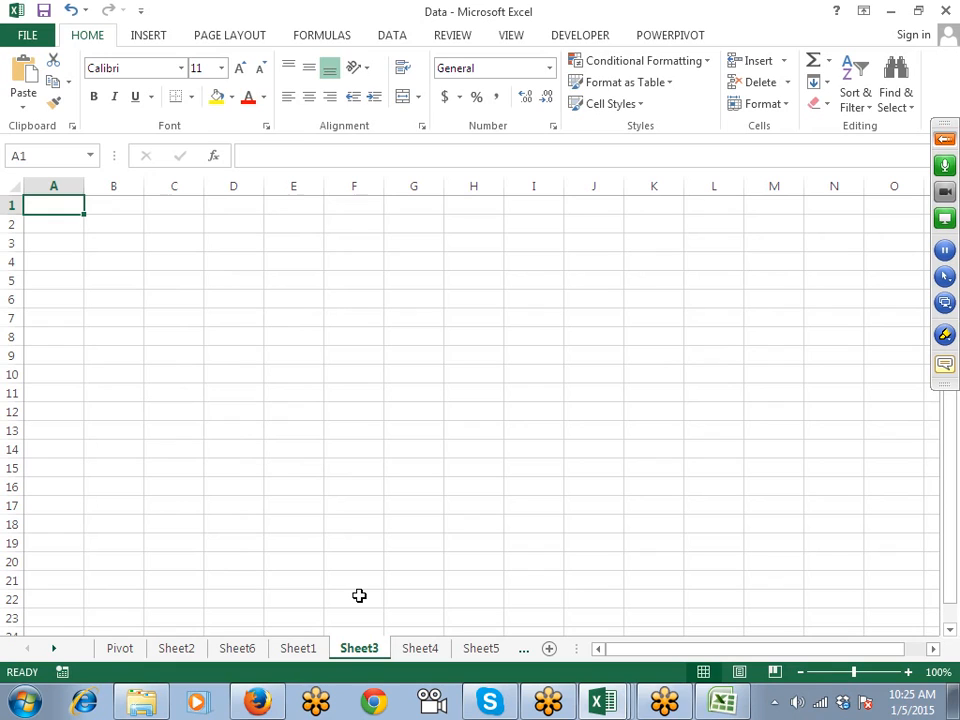
pyautogui.write('1')
pyautogui.press('Return')
pyautogui.write('2')
pyautogui.press('Return')
pyautogui.write('3')
pyautogui.press('Return')
pyautogui.write('5 4')
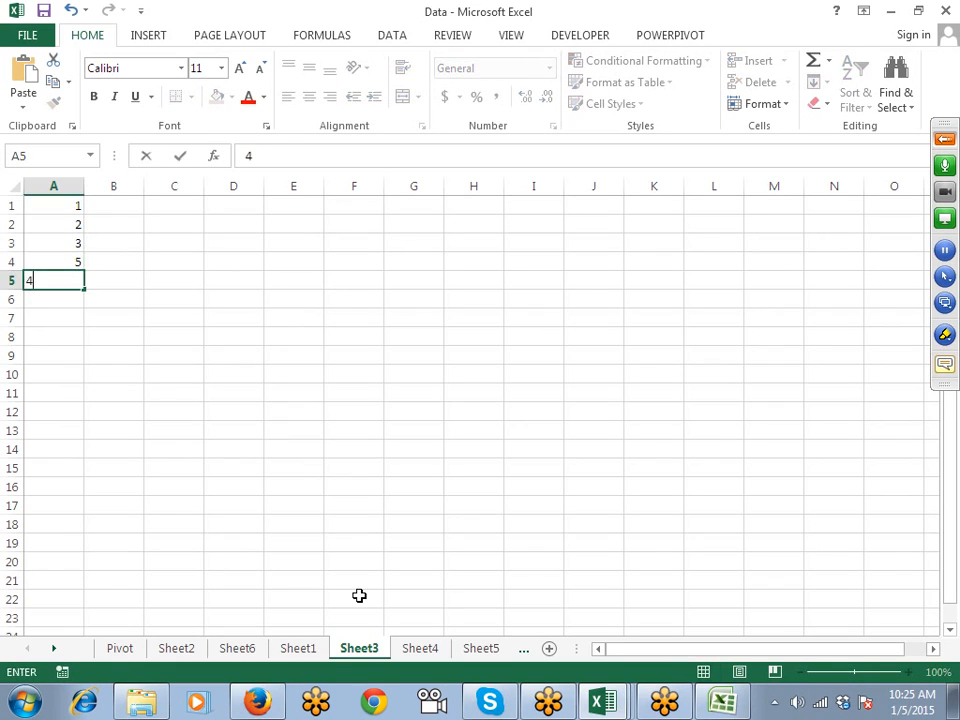
pyautogui.press('Return')
pyautogui.write('5')
pyautogui.press('Return')
pyautogui.write('6')
pyautogui.press('Return')
pyautogui.write('5')
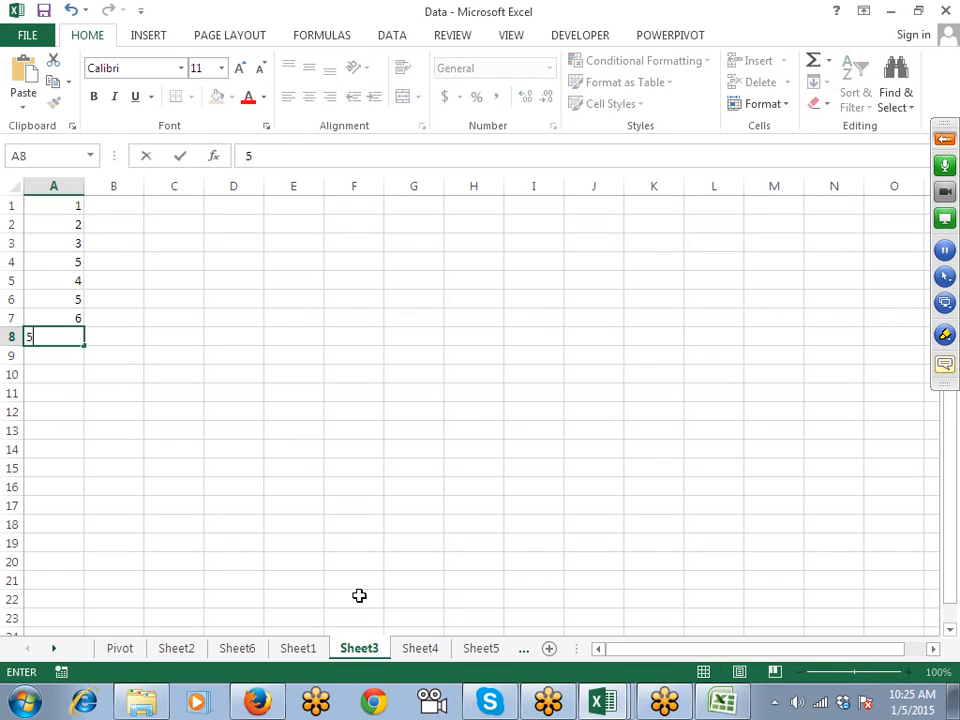
pyautogui.press('Return')
# Step: Hide rows 3 to 5 of the number list on Sheet3
pyautogui.press('Up')
pyautogui.press('Up')
pyautogui.press('Up')
pyautogui.press('Up')
pyautogui.press('Up')
pyautogui.press('Up')
pyautogui.hotkey('shift', 'space')
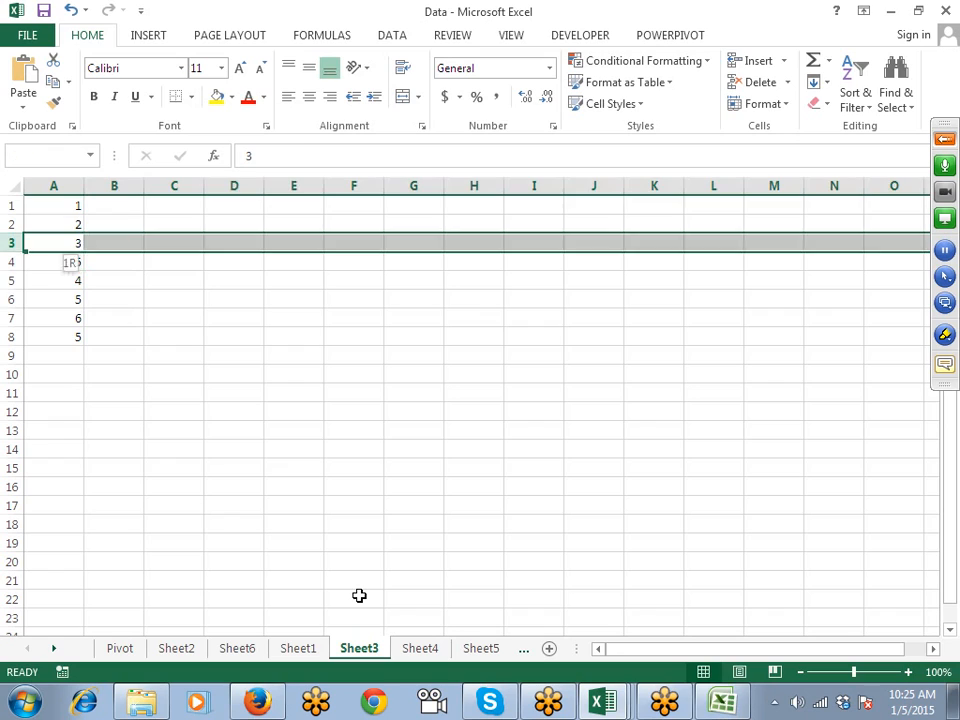
pyautogui.hotkey('shift', 'Down')
pyautogui.hotkey('shift', 'Down')
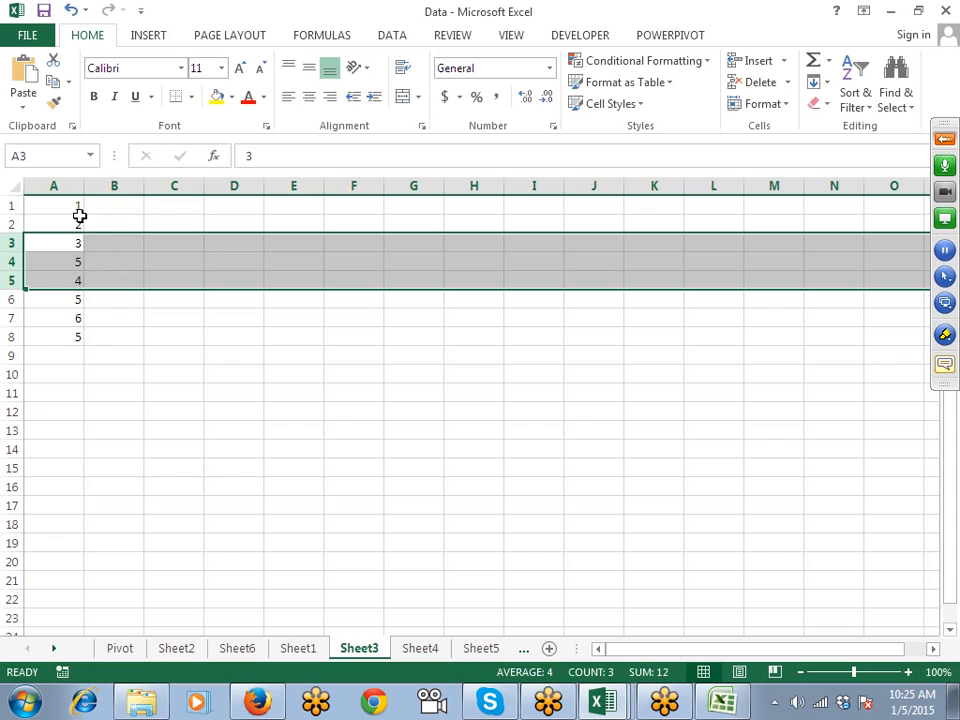
pyautogui.rightClick(77, 255)
pyautogui.click(146, 497)
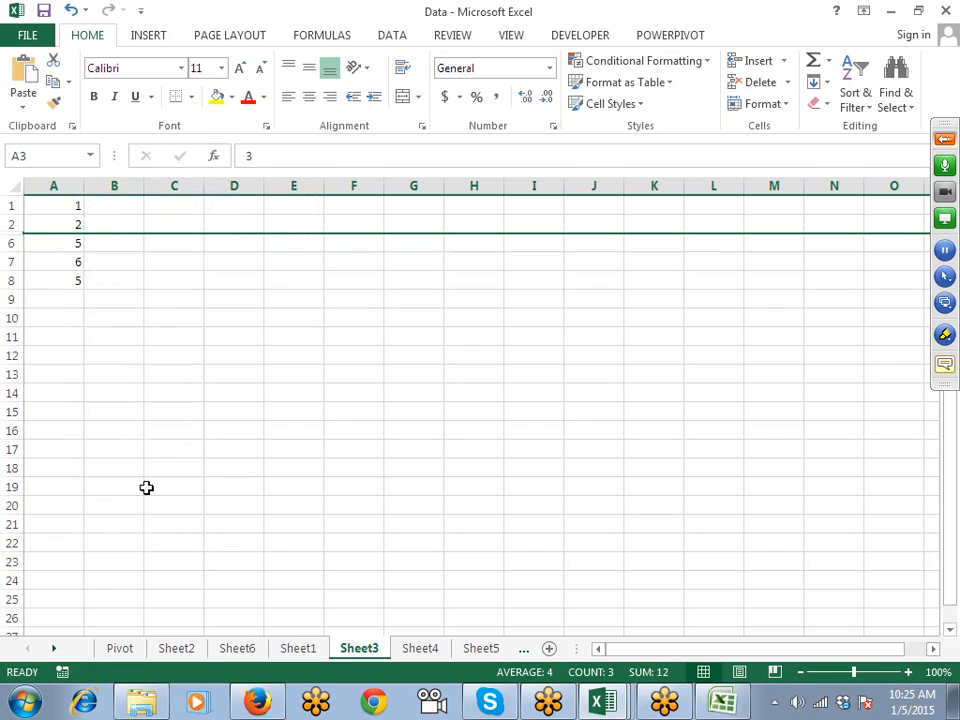
# Step: Copy the range A1:A8 across the hidden rows, paste it at C13, and undo the paste
pyautogui.moveTo(77, 203); pyautogui.dragTo(77, 280)
pyautogui.hotkey('ctrl', 'c')
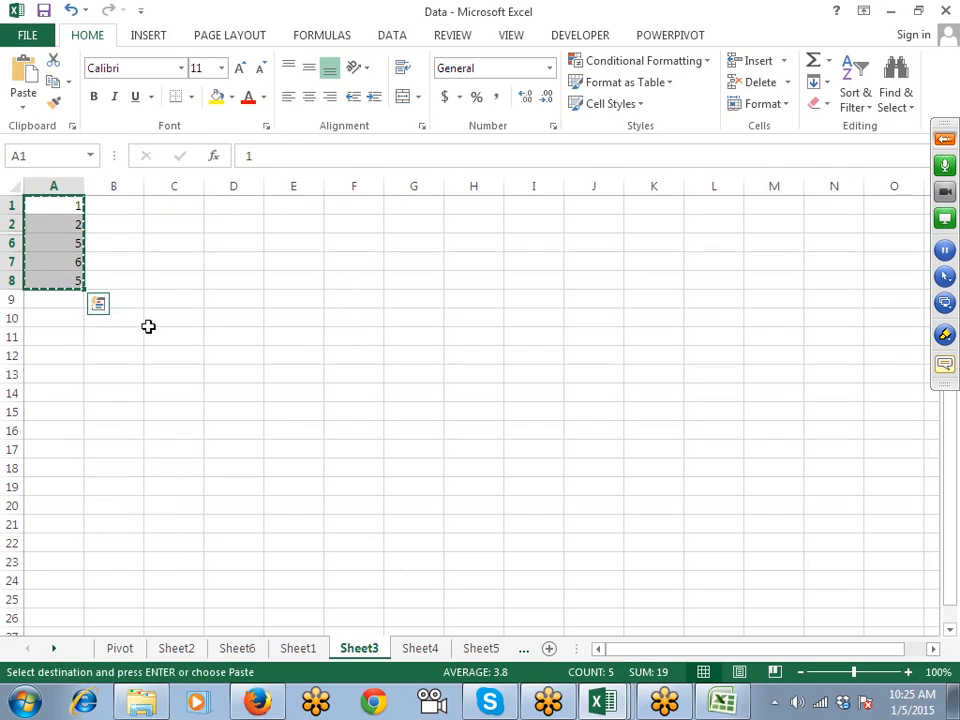
pyautogui.click(200, 373)
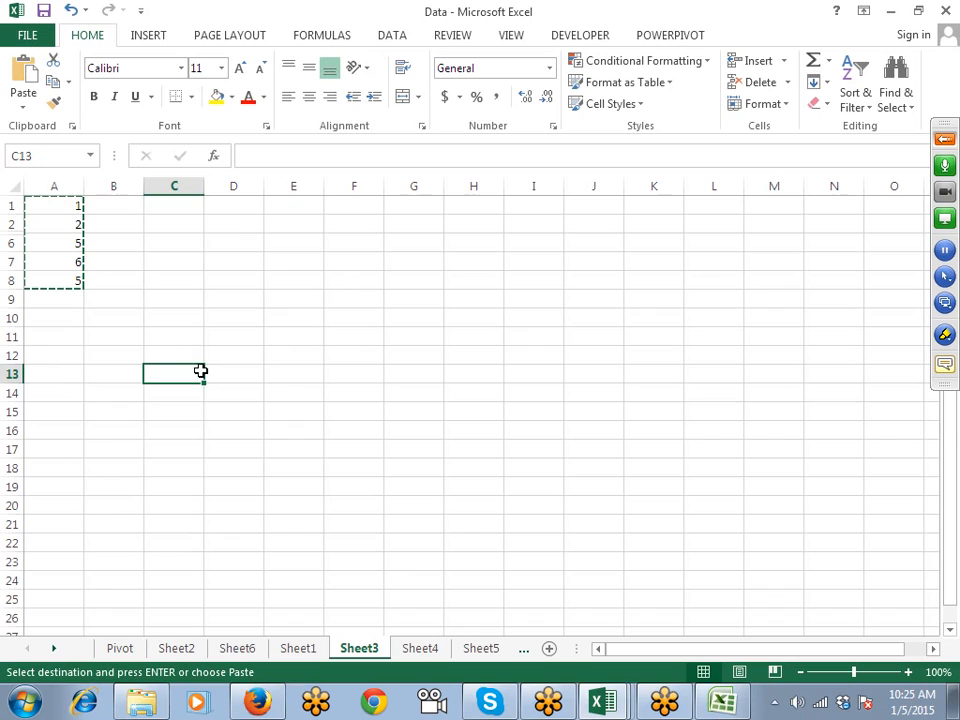
pyautogui.hotkey('ctrl', 'v')
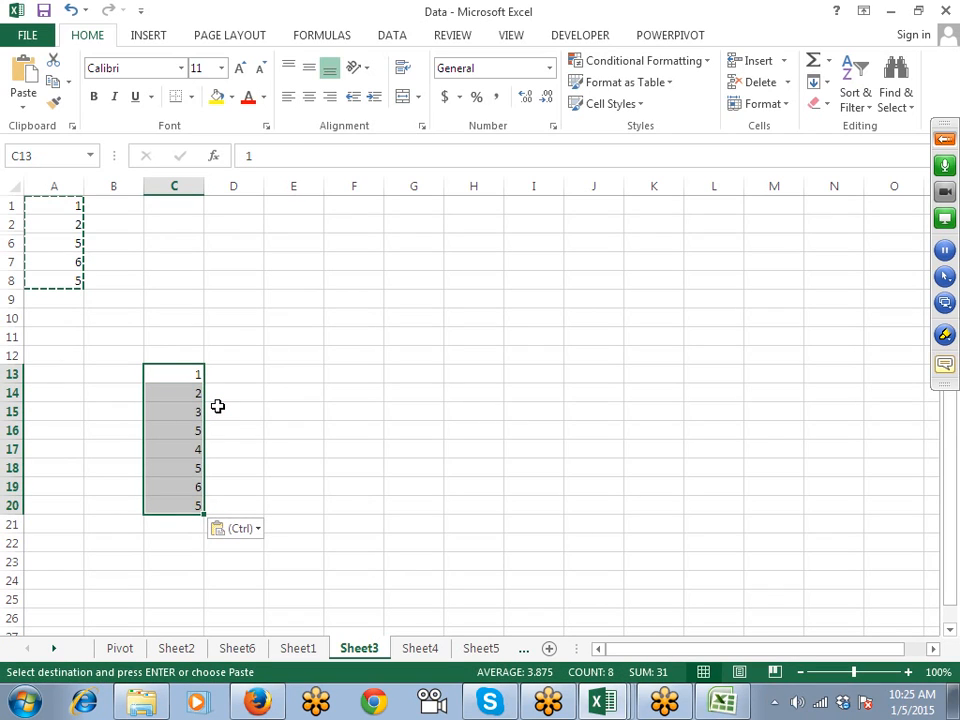
pyautogui.hotkey('ctrl', 'z')
# Step: Limit the selection of A1:A8 to visible cells only with Go To Special
pyautogui.click(131, 259)
pyautogui.moveTo(71, 204); pyautogui.dragTo(67, 276)
pyautogui.rightClick(61, 254)
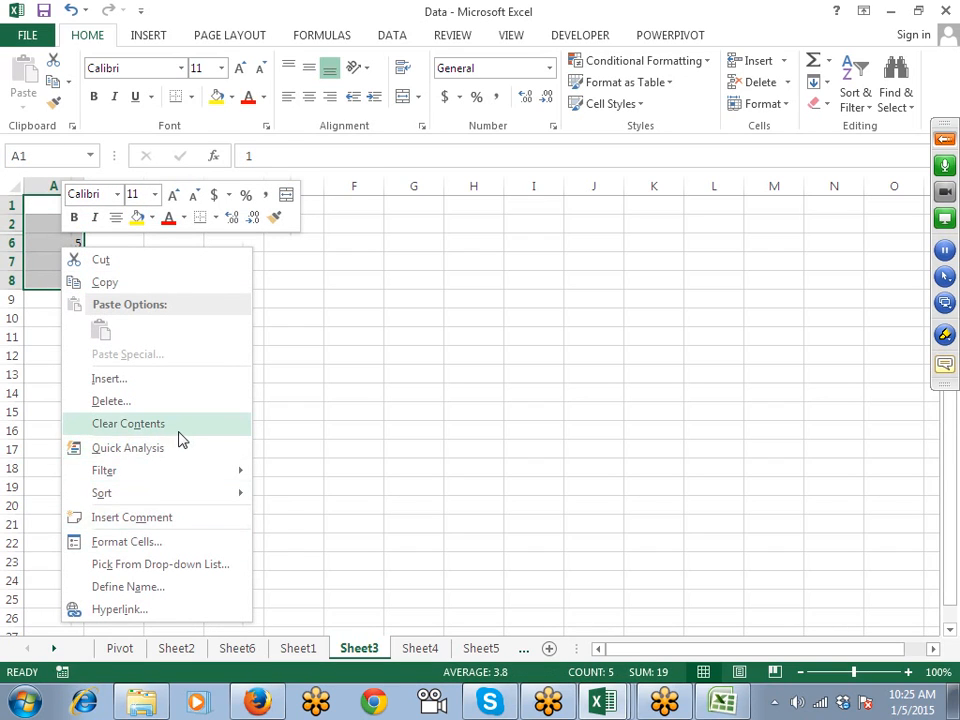
pyautogui.press('Escape')
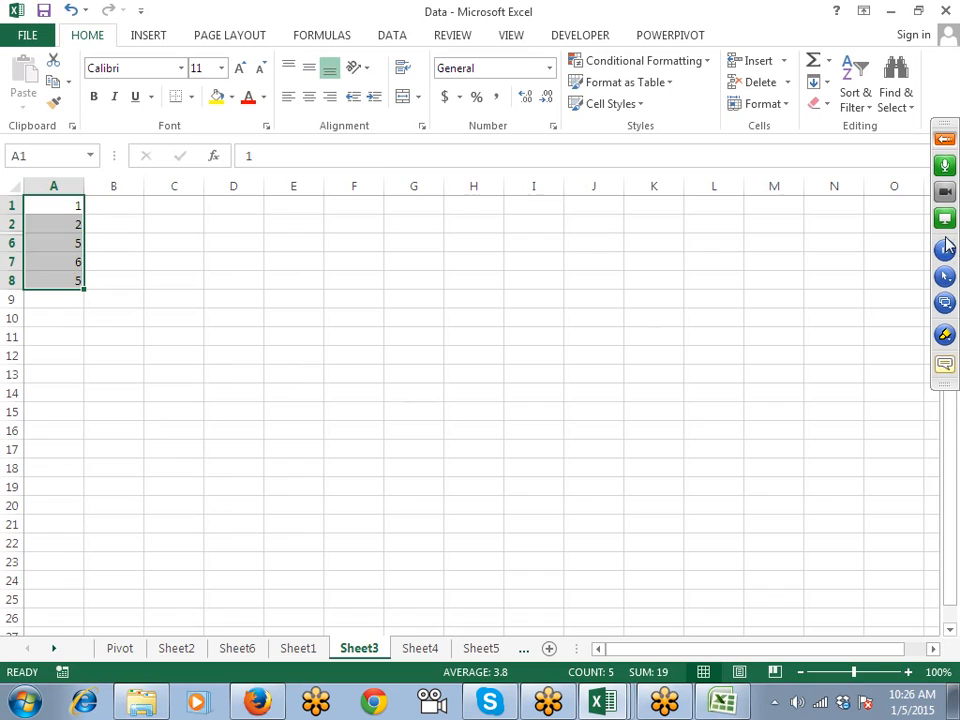
pyautogui.click(916, 110)
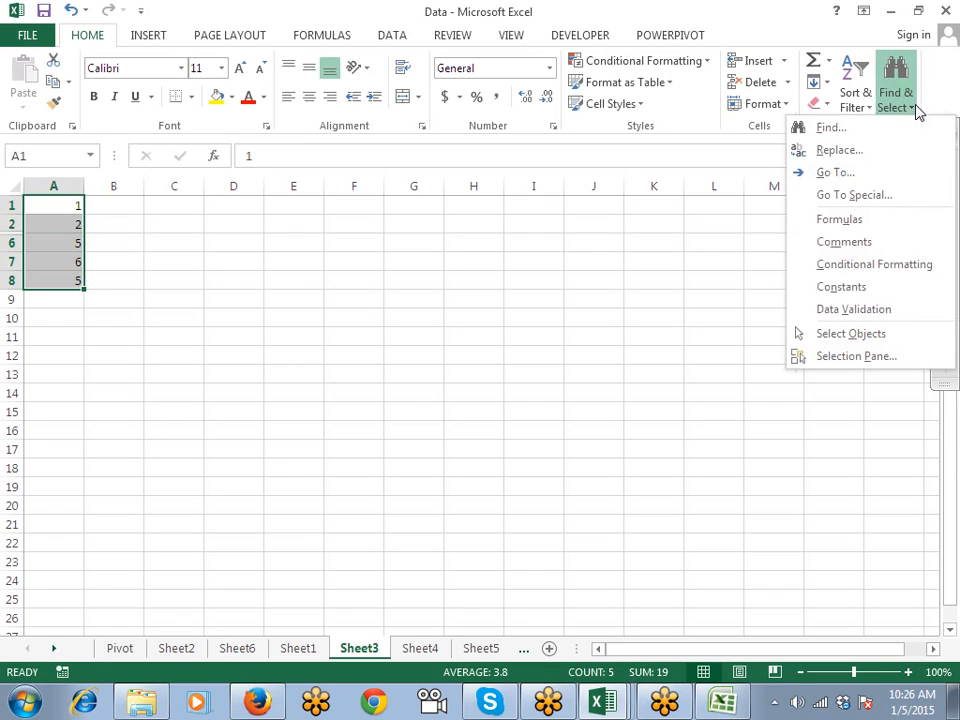
pyautogui.click(884, 199)
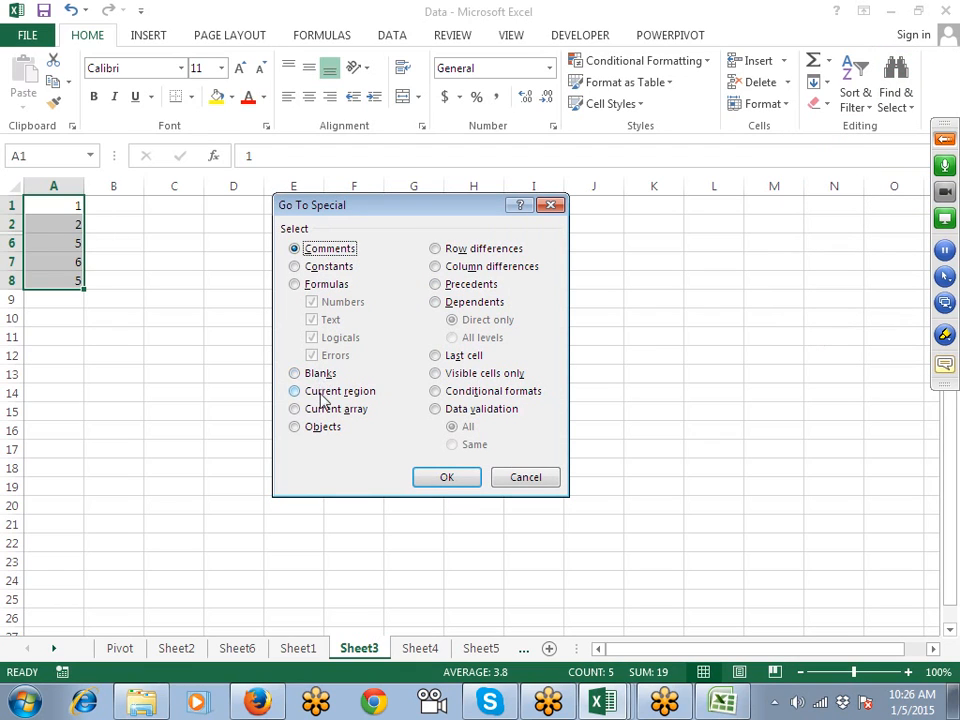
pyautogui.click(452, 374)
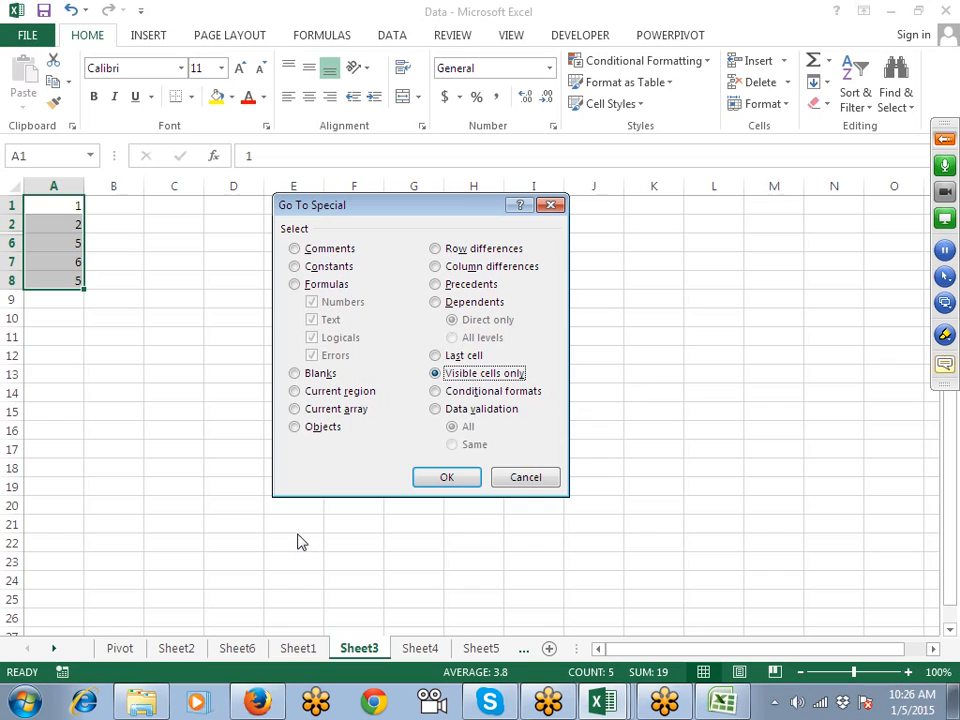
pyautogui.click(428, 477)
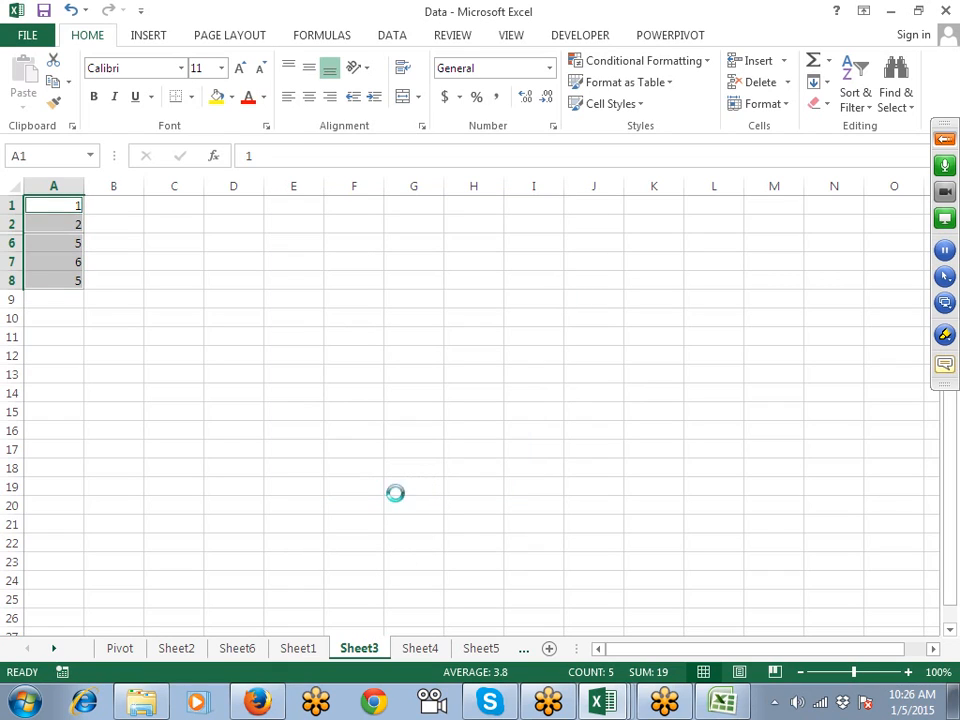
# Step: Copy the selected visible cells, paste them at C13, and undo the paste
pyautogui.hotkey('ctrl', 'c')
pyautogui.click(191, 383)
pyautogui.hotkey('ctrl', 'v')
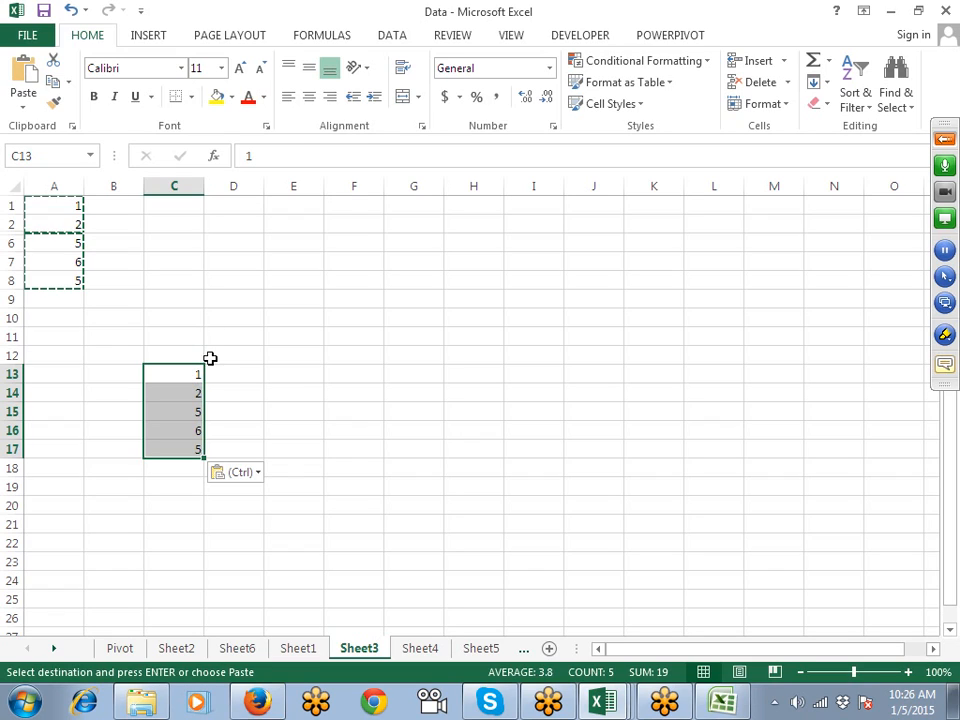
pyautogui.hotkey('ctrl', 'z')
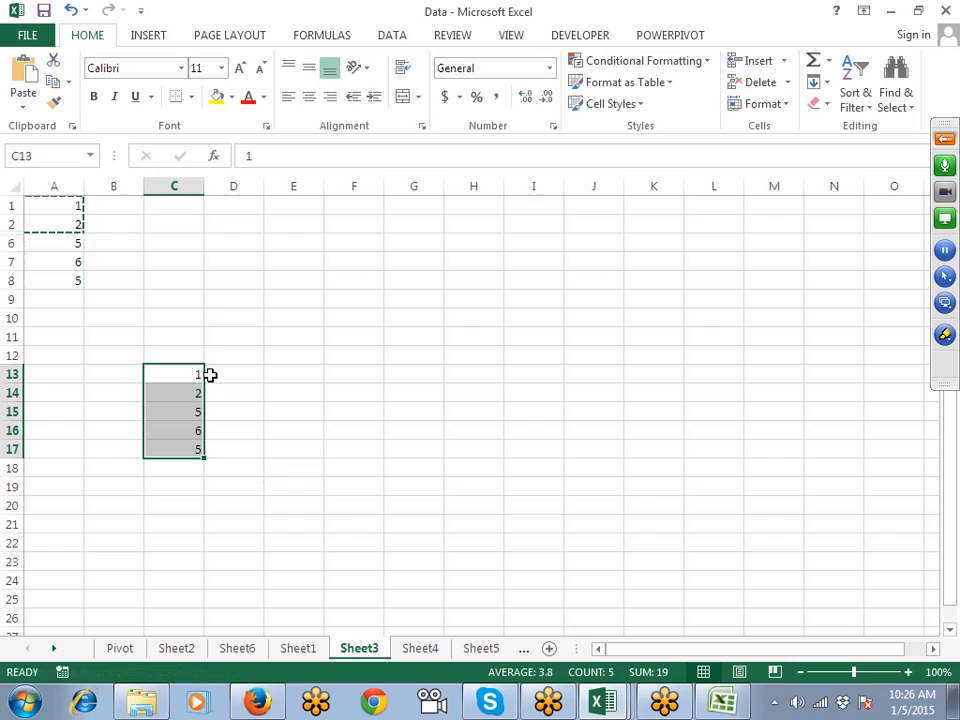
pyautogui.click(184, 313)
pyautogui.press('Escape')
# Step: Select only the visible cells of A1:A8 with Go To Special, copy them, and try to paste them at E18
pyautogui.moveTo(77, 208); pyautogui.dragTo(77, 279)
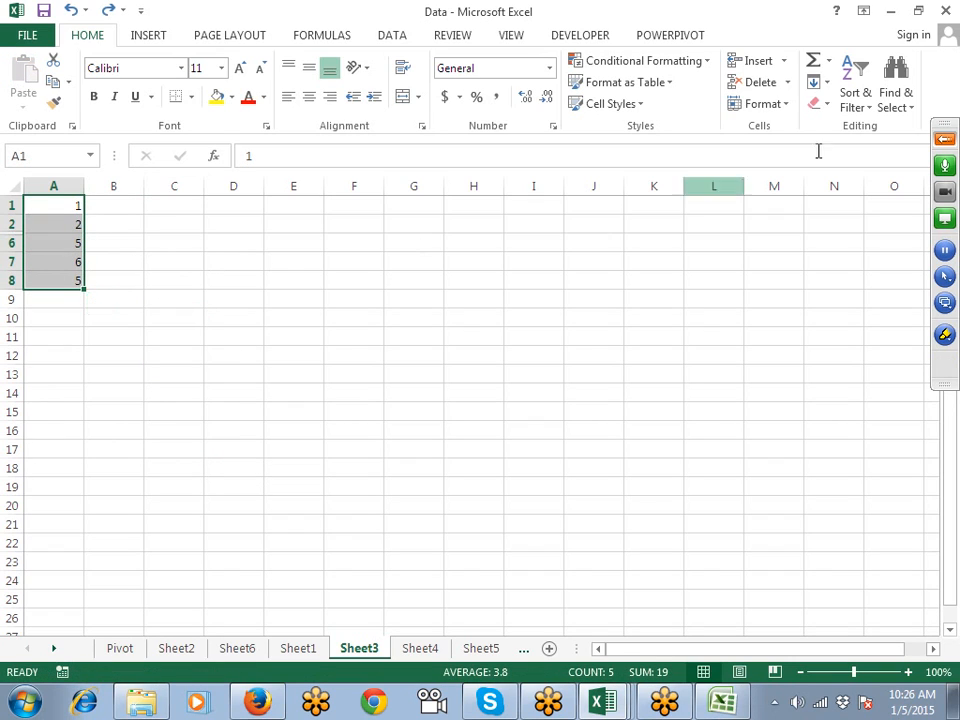
pyautogui.click(893, 104)
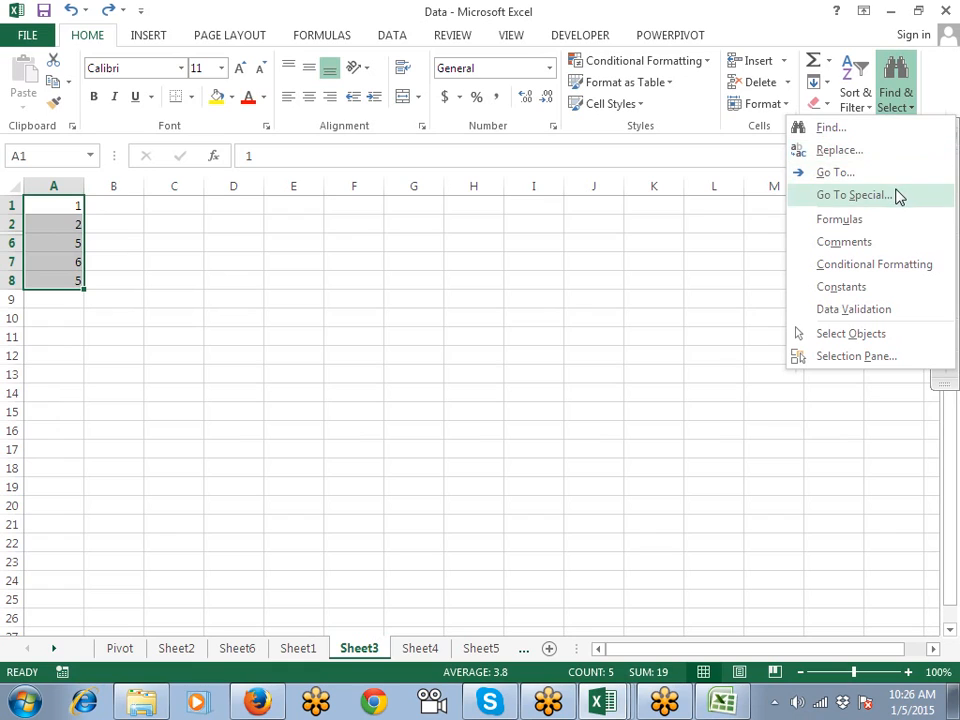
pyautogui.click(853, 195)
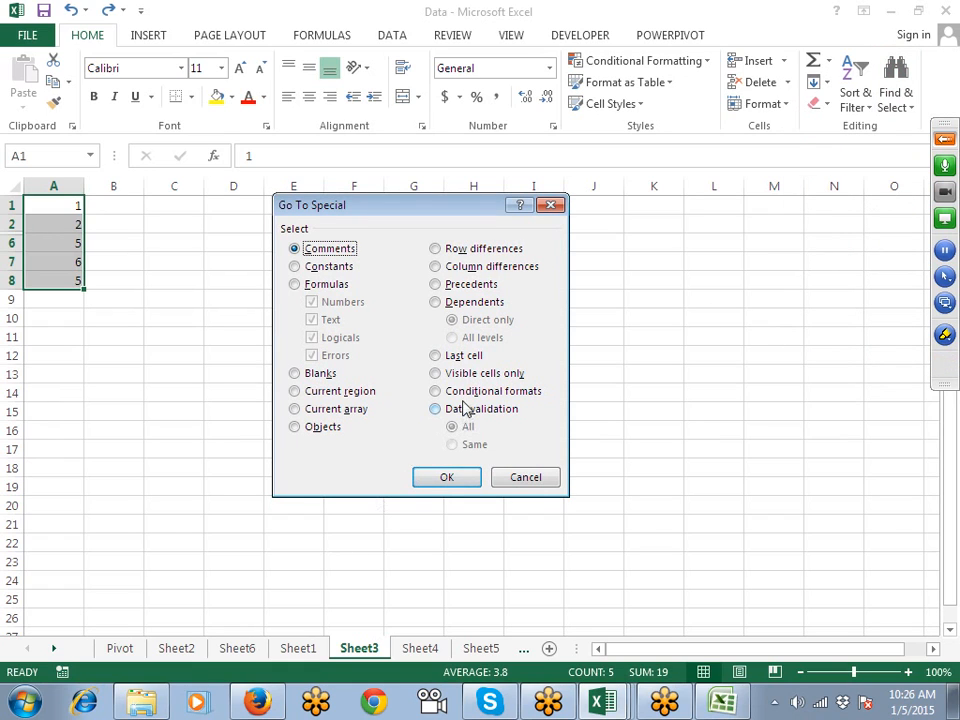
pyautogui.click(469, 378)
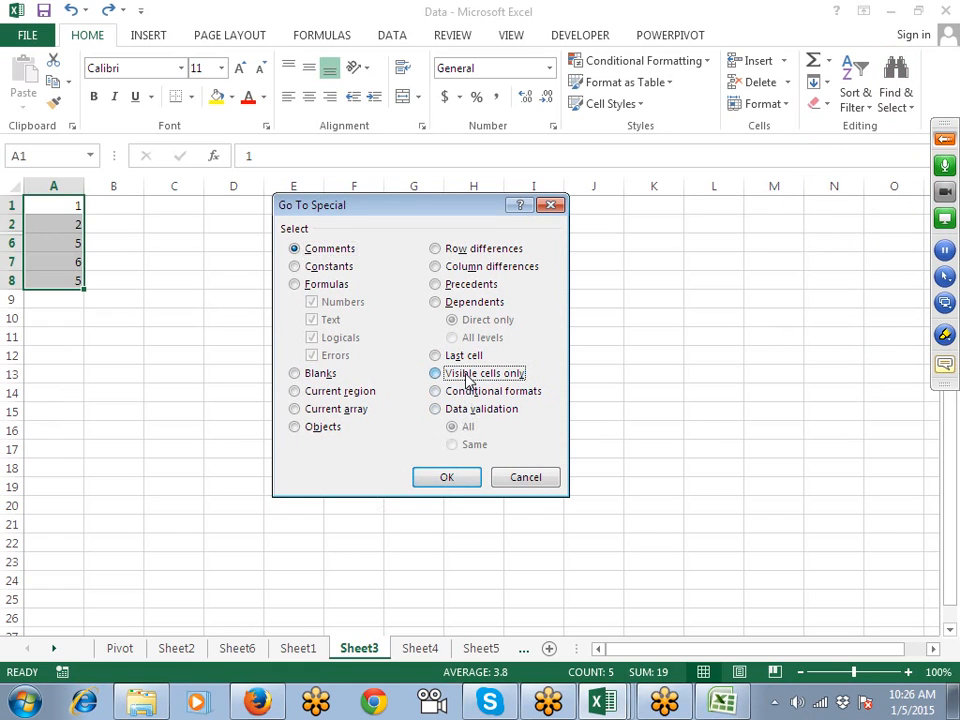
pyautogui.click(456, 478)
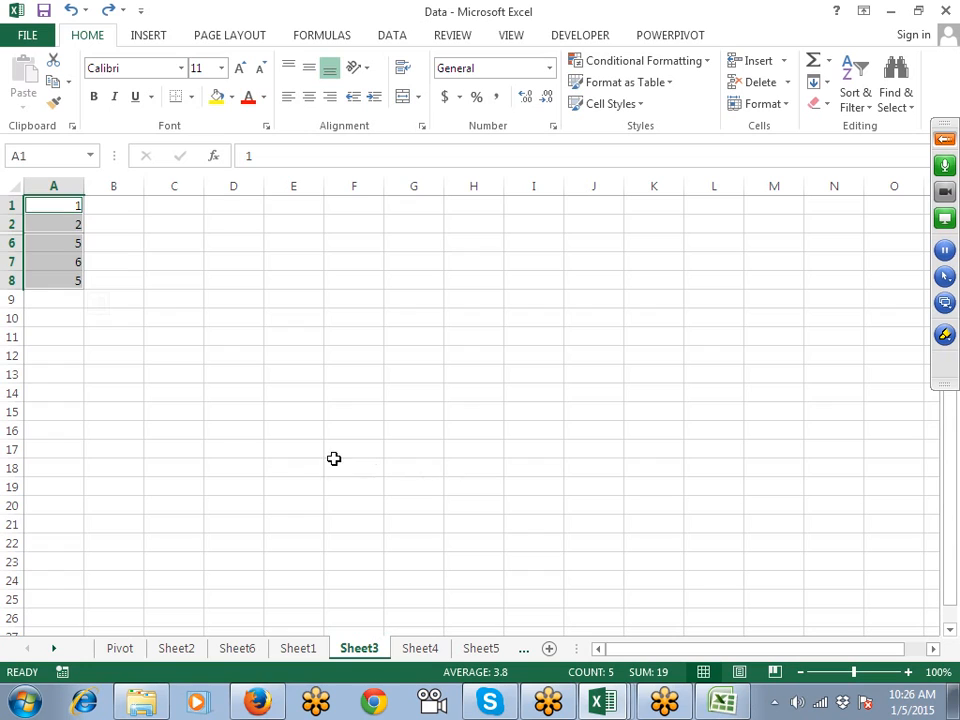
pyautogui.hotkey('ctrl', 'c')
pyautogui.click(301, 463)
pyautogui.hotkey('ctrl', 'v')
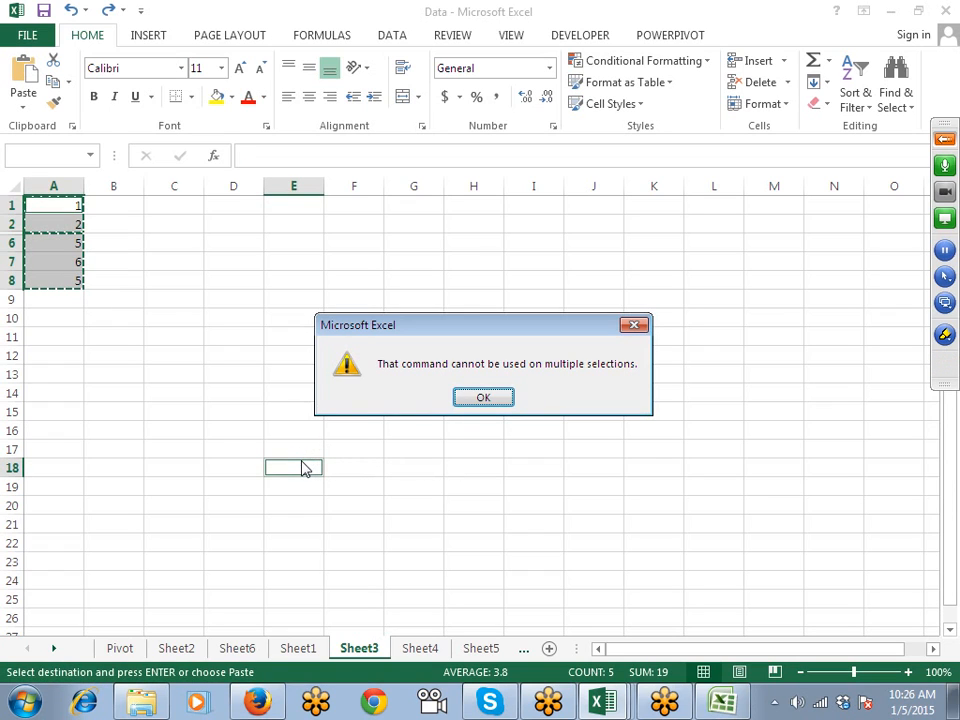
pyautogui.press('Return')
# Step: Switch to the sales table on Sheet1 and go to cell A1
pyautogui.click(300, 649)
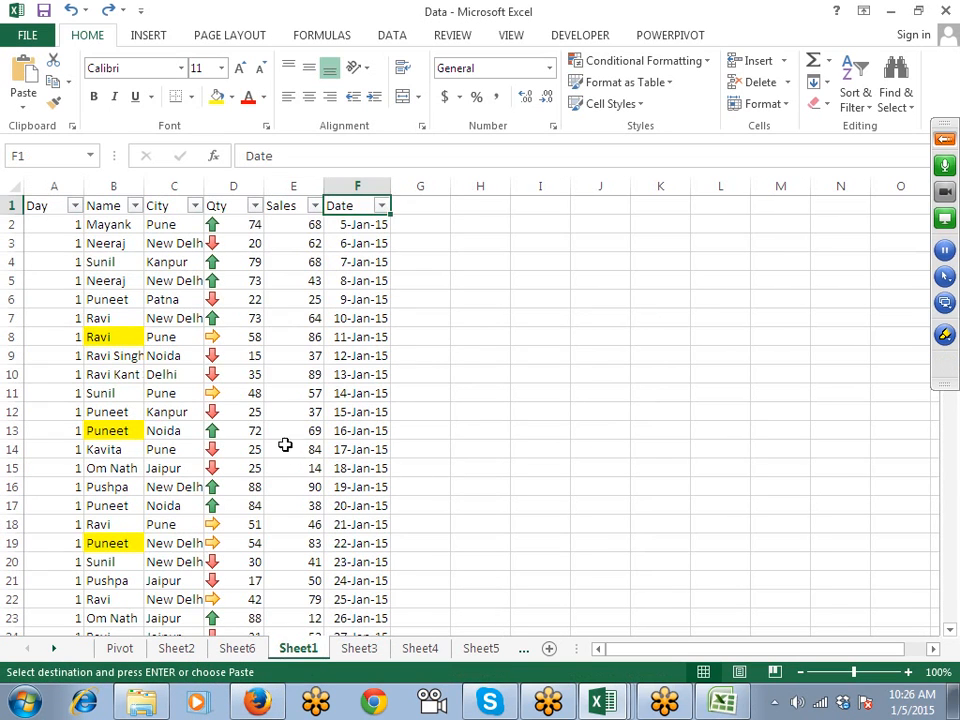
pyautogui.click(257, 395)
pyautogui.press('Up')
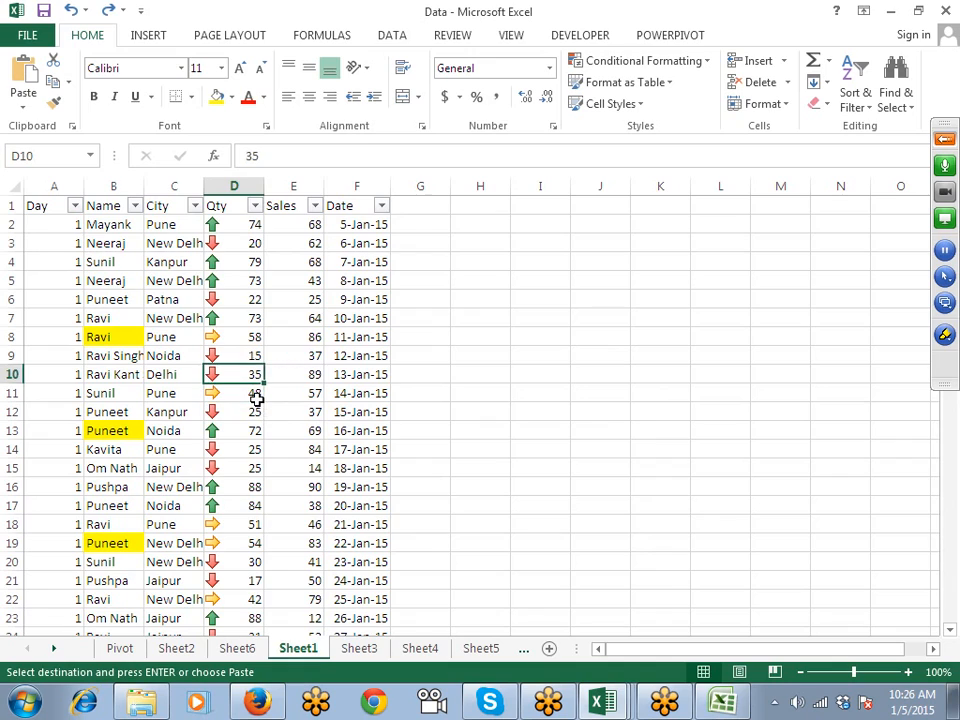
pyautogui.press('Right')
pyautogui.press('Up')
pyautogui.press('Up')
pyautogui.press('Right')
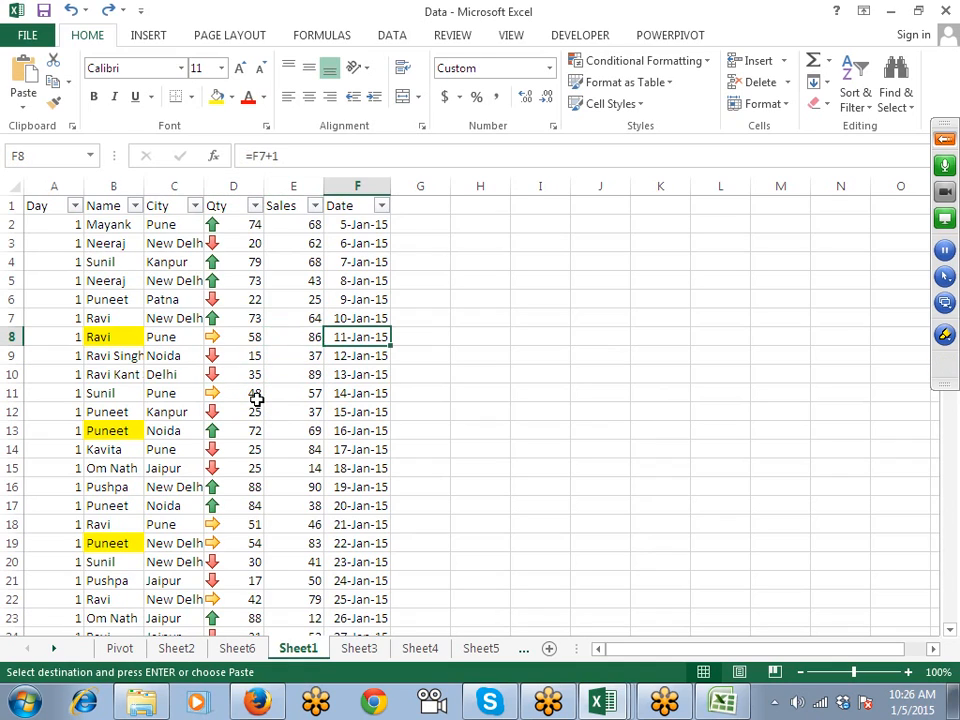
pyautogui.press('Left')
pyautogui.hotkey('ctrl', 'Home')
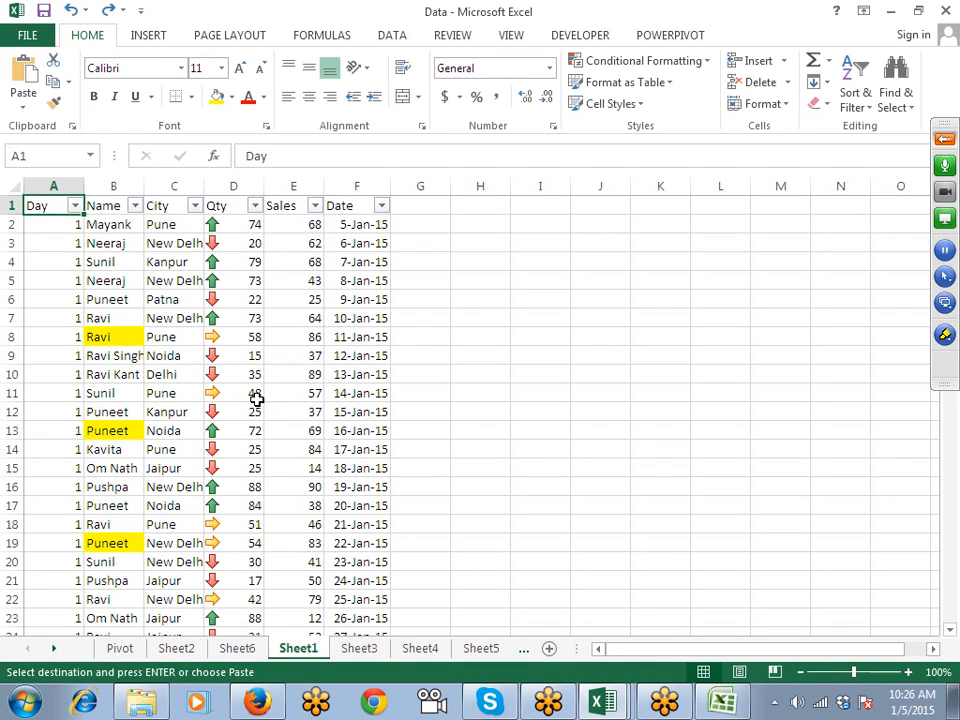
# Step: Copy all rows of the Day through Sales columns and paste them at A1 of a new workbook
pyautogui.hotkey('shift', 'Right')
pyautogui.hotkey('shift', 'Right')
pyautogui.hotkey('shift', 'Right')
pyautogui.hotkey('shift', 'Right')
pyautogui.hotkey('ctrl', 'shift', 'Down')
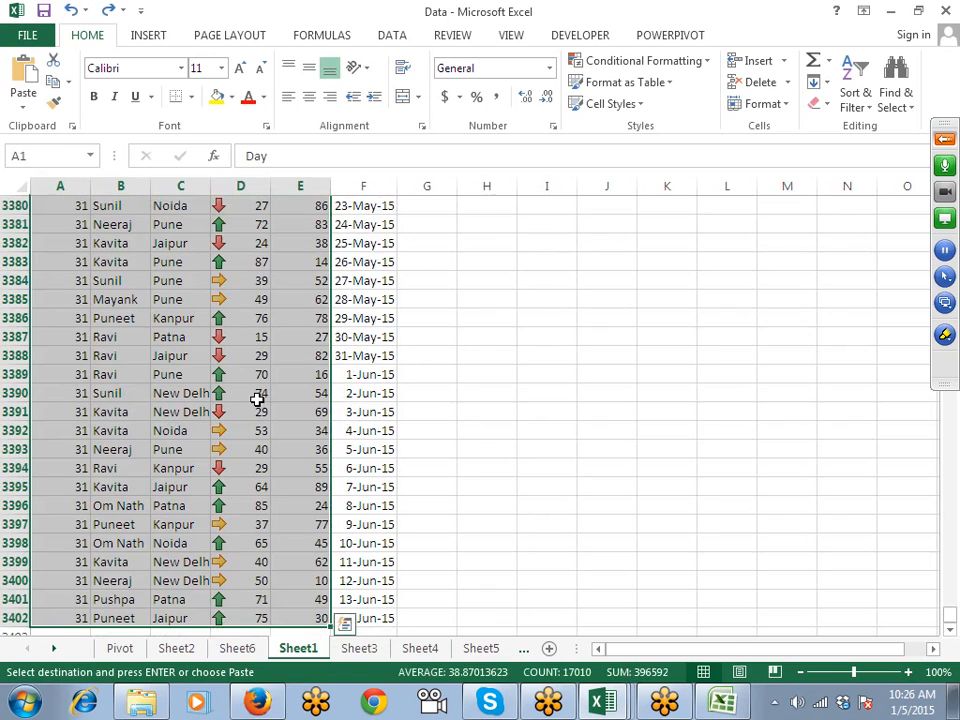
pyautogui.hotkey('ctrl', 'n')
pyautogui.hotkey('ctrl', 'v')
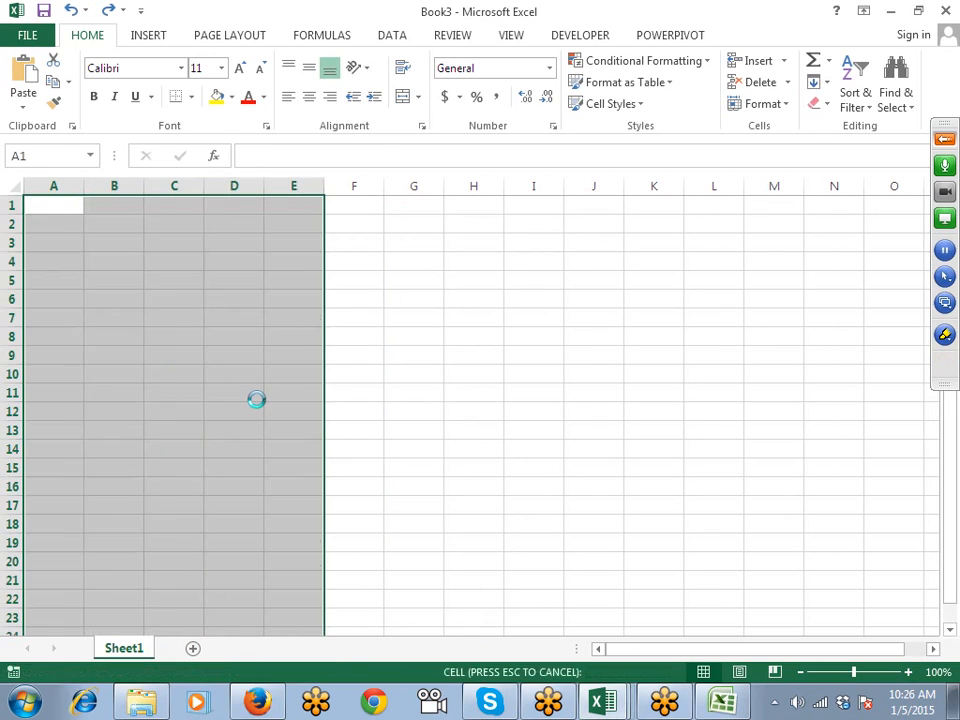
pyautogui.press('Right')
pyautogui.click(345, 400)
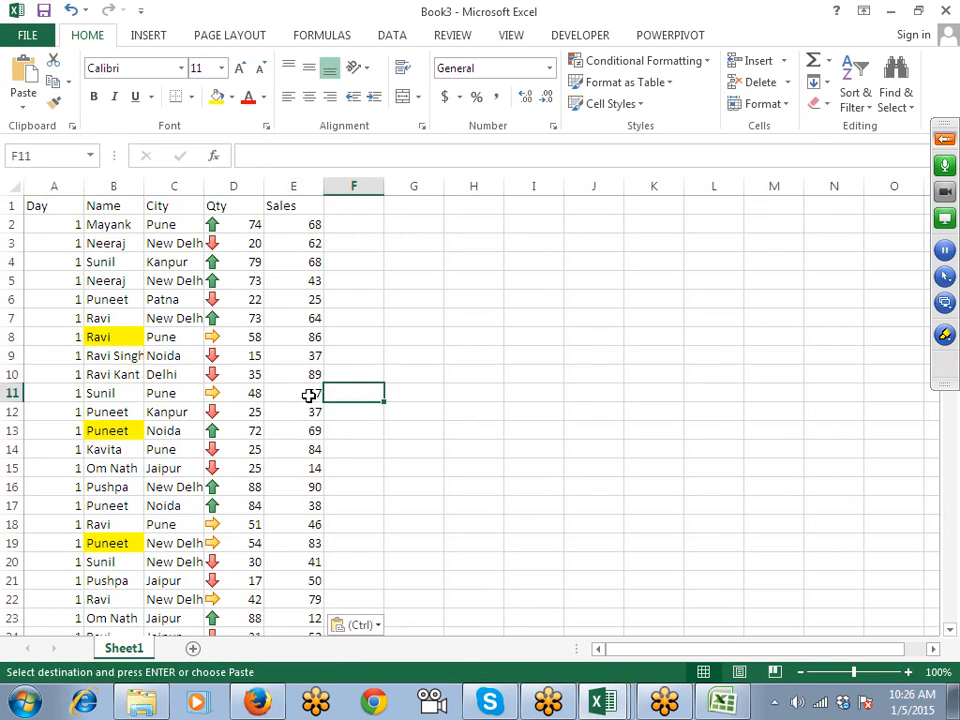
# Step: Replace the Sales value in E11 with the formula =E9
pyautogui.click(311, 394)
pyautogui.write('=')
pyautogui.press('Up')
pyautogui.press('Up')
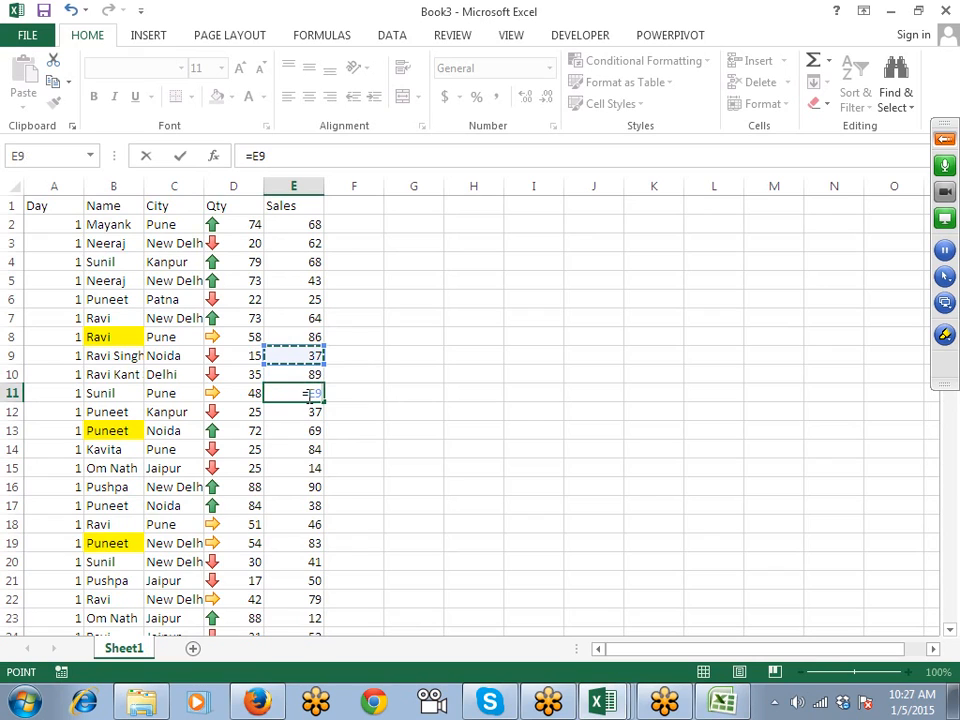
pyautogui.press('Return')
# Step: Replace the Sales value in E16 with the formula =E15+1
pyautogui.press('Down')
pyautogui.press('Down')
pyautogui.press('Down')
pyautogui.press('Down')
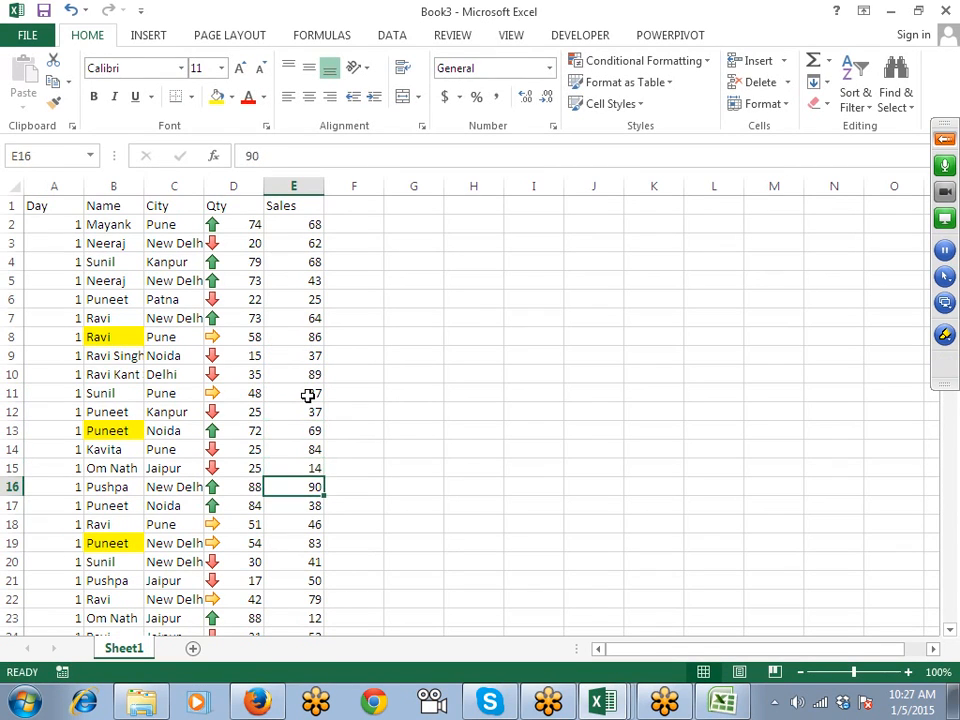
pyautogui.write('=')
pyautogui.press('Up')
pyautogui.write('+1')
pyautogui.hotkey('ctrl', 'Return')
# Step: Replace the Sales value in E20 with the formula =E19+5
pyautogui.press('Down')
pyautogui.press('Down')
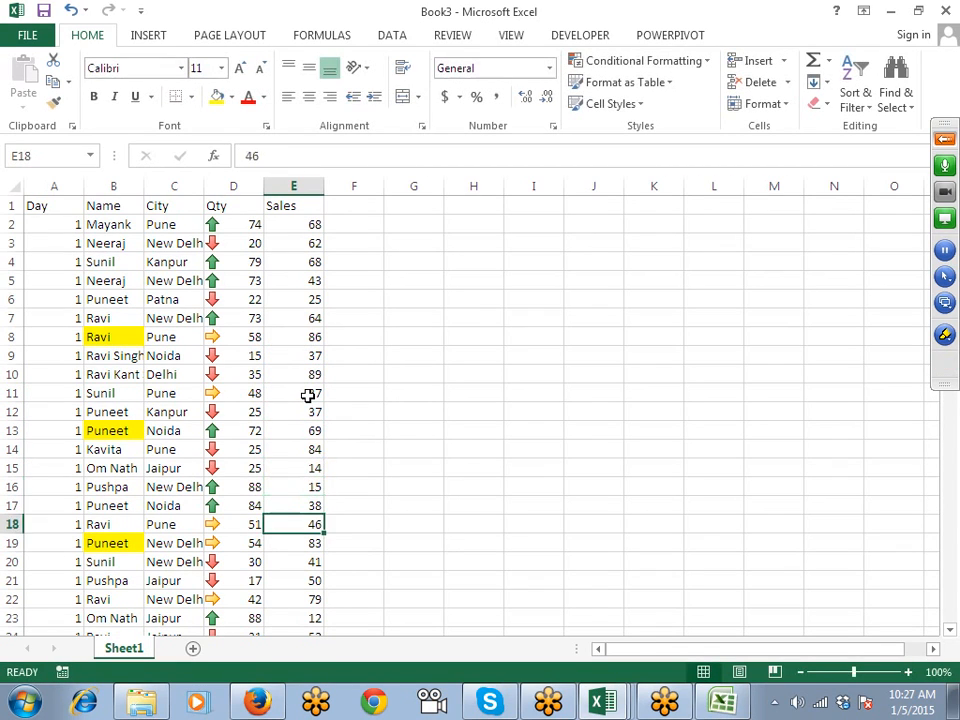
pyautogui.press('Down')
pyautogui.press('Down')
pyautogui.write('=')
pyautogui.press('Up')
pyautogui.write('+')
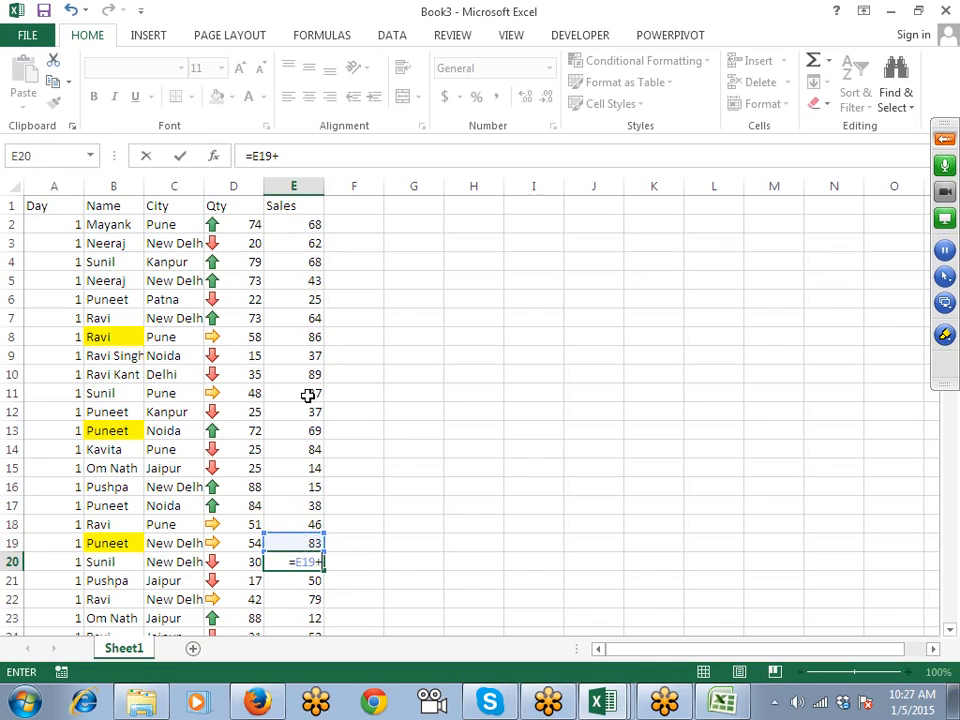
pyautogui.press('Return')
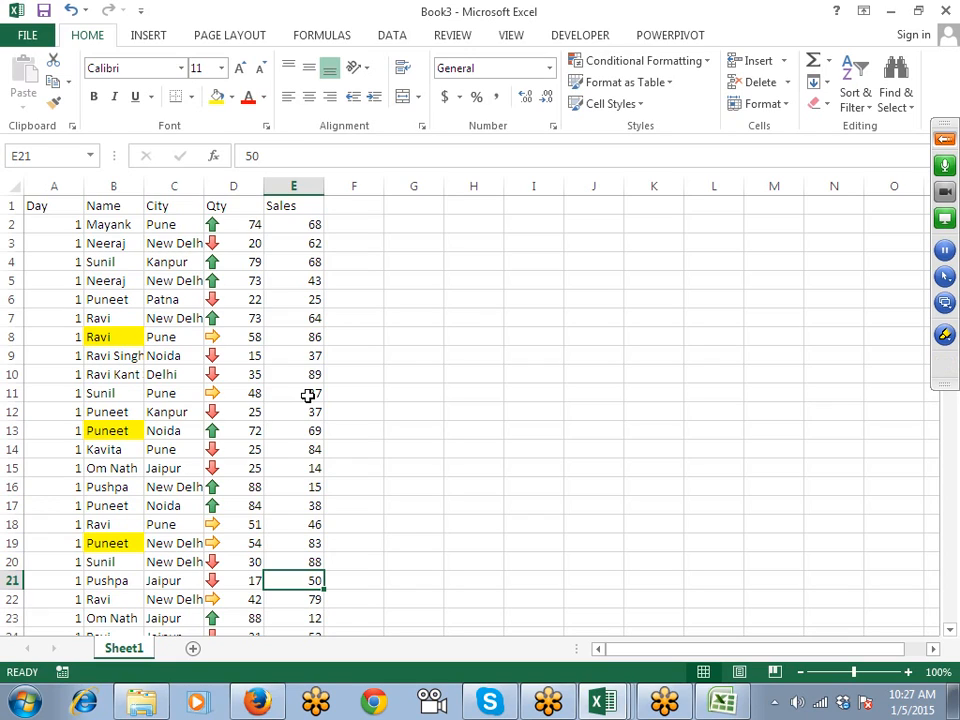
# Step: Use Go To Special to select only the formula cells that return numbers and fill them with yellow
pyautogui.click(277, 330)
pyautogui.click(895, 104)
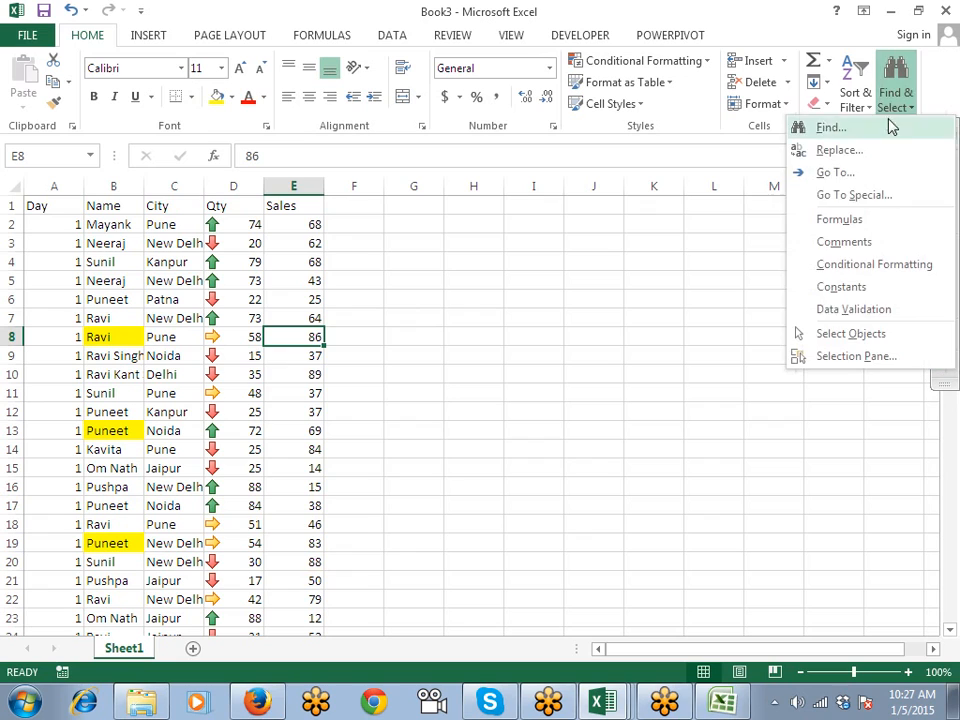
pyautogui.click(893, 197)
pyautogui.moveTo(471, 206); pyautogui.dragTo(769, 195)
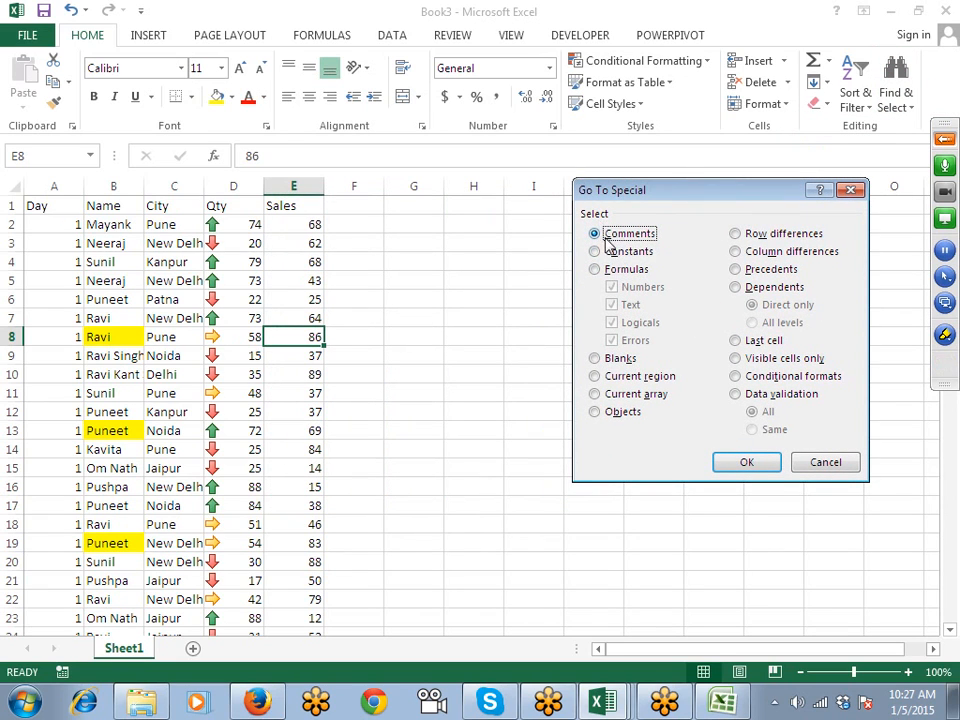
pyautogui.click(600, 270)
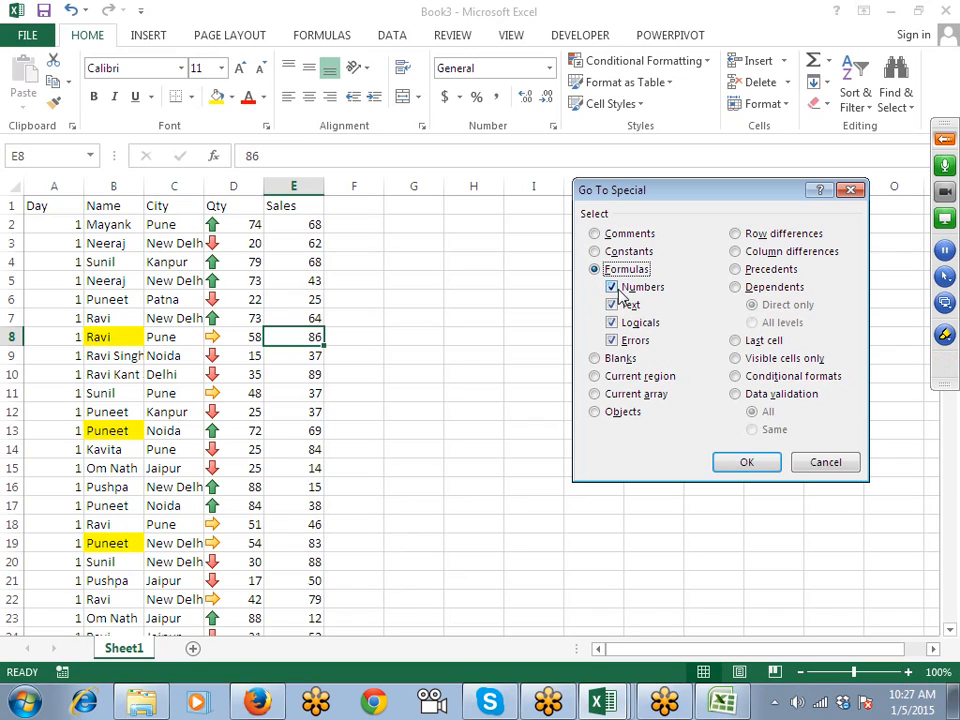
pyautogui.click(612, 305)
pyautogui.click(613, 323)
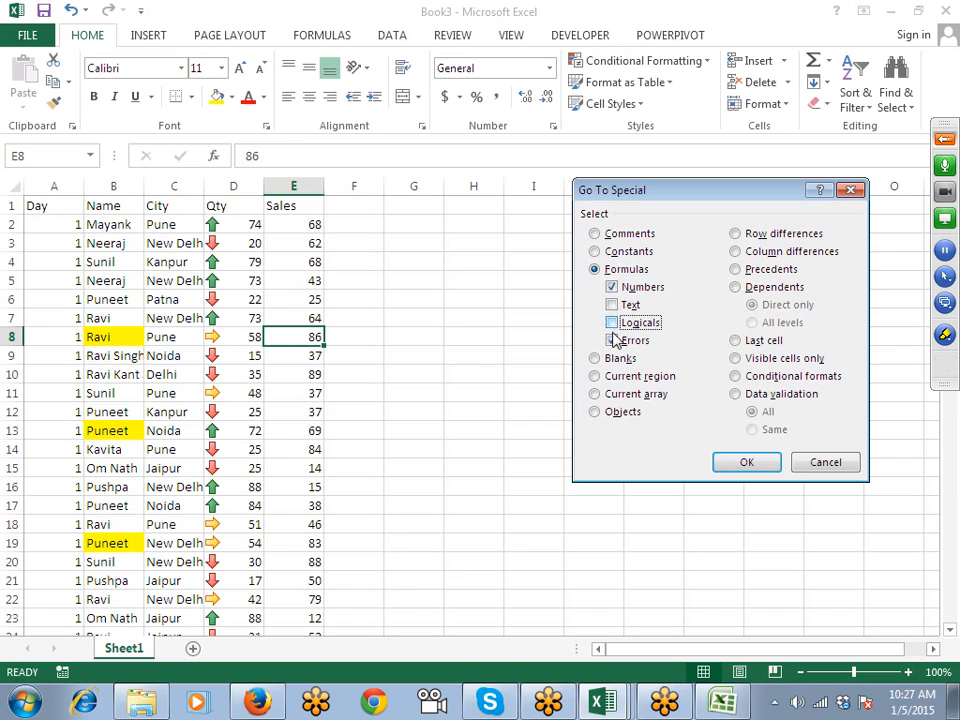
pyautogui.click(613, 340)
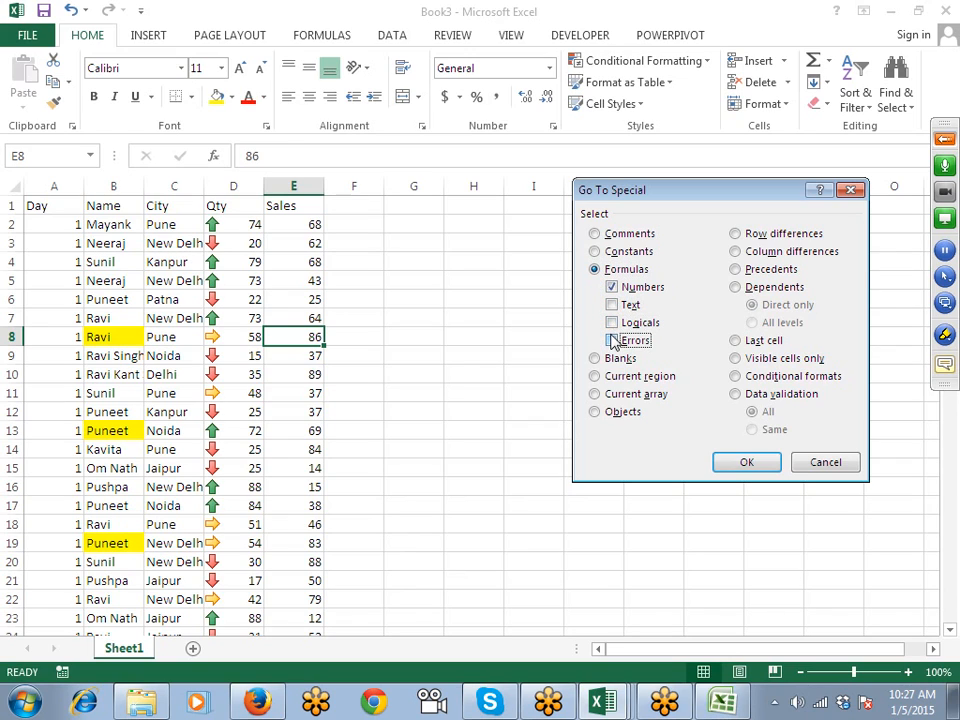
pyautogui.click(747, 465)
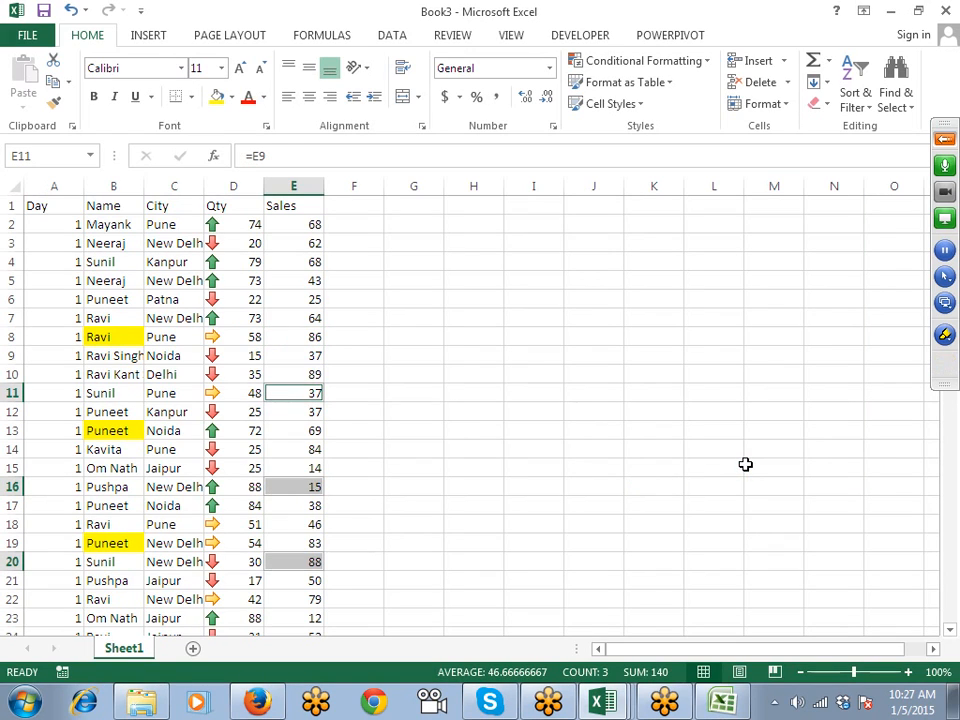
pyautogui.click(216, 96)
pyautogui.click(318, 337)
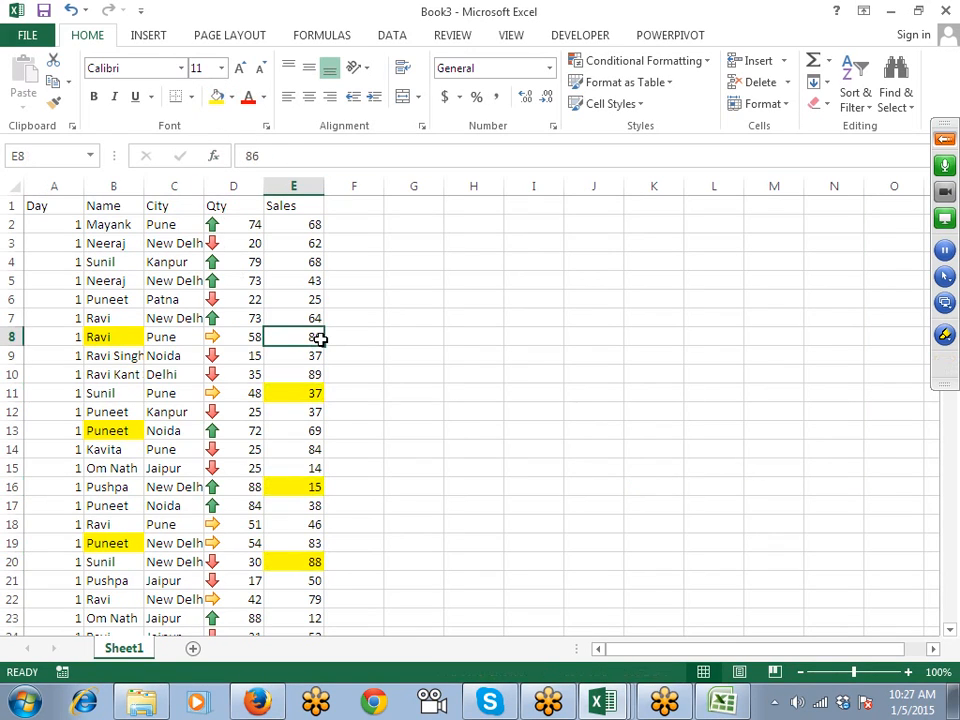
# Step: Replace the Qty value in D9 with the formula =NA()
pyautogui.click(257, 350)
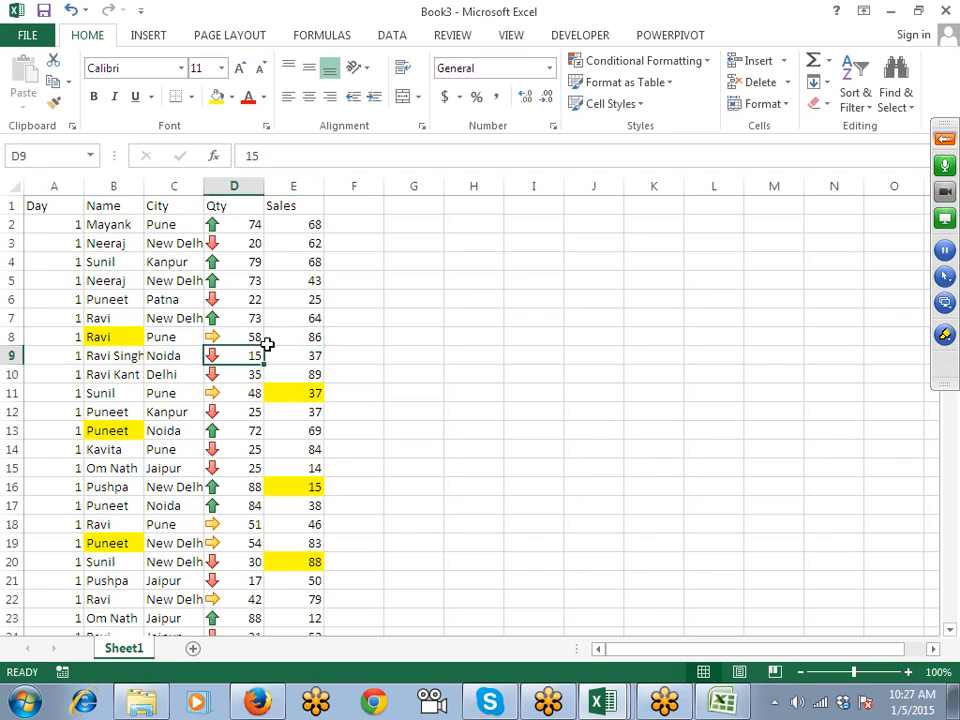
pyautogui.write('=n')
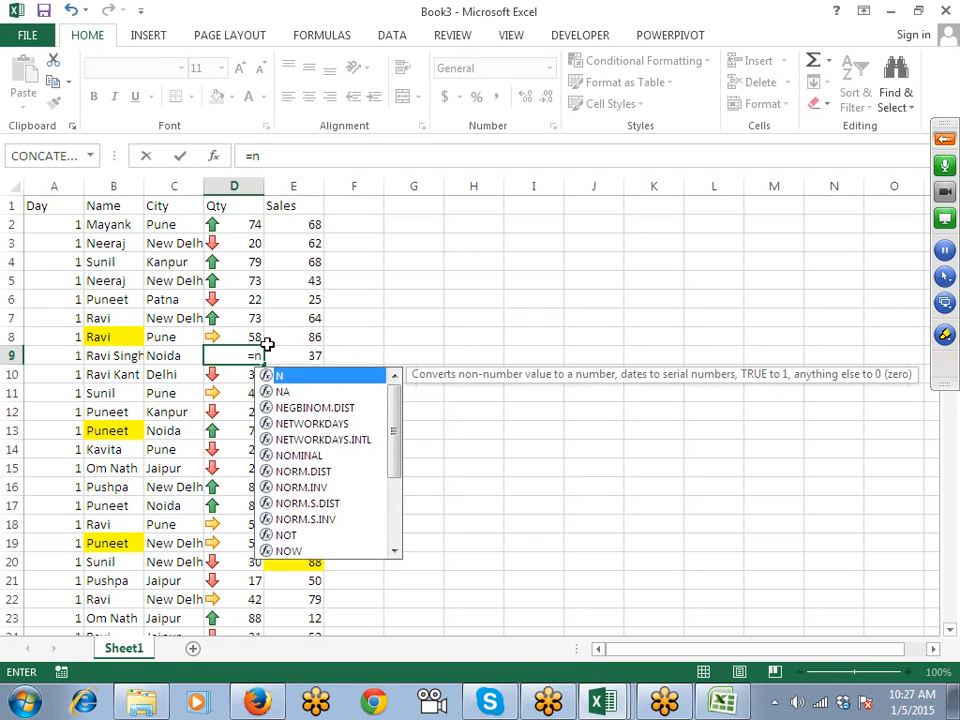
pyautogui.press('Down')
pyautogui.press('Tab')
pyautogui.press('Return')
# Step: Copy the =NA() formula from D9 into cells D15, D20, E31 and D32
pyautogui.press('Up')
pyautogui.hotkey('ctrl', 'c')
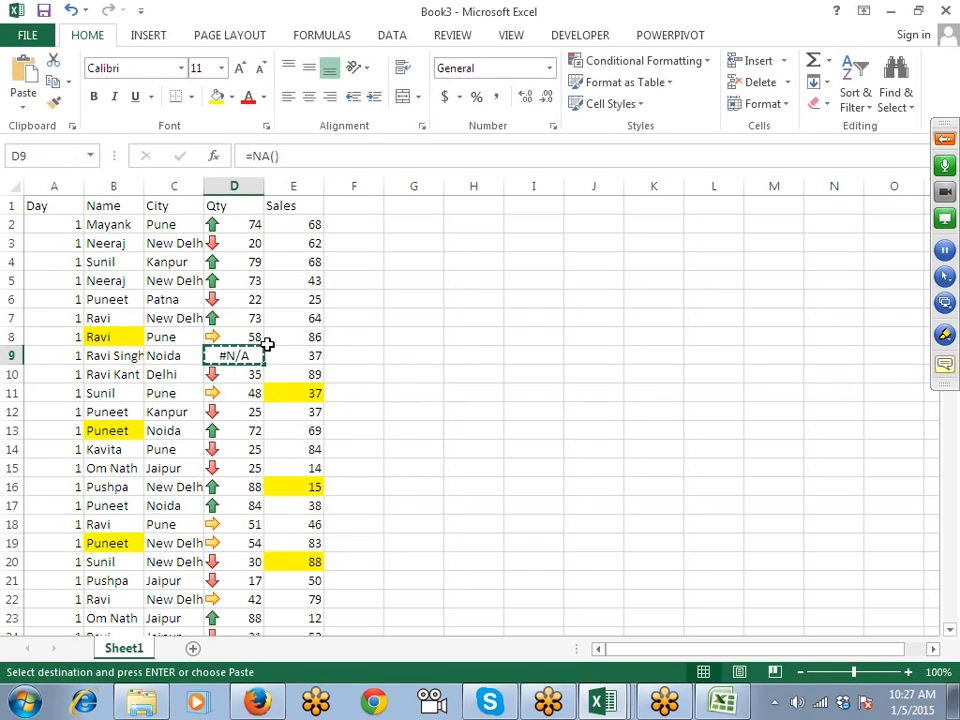
pyautogui.click(255, 470)
pyautogui.hotkey('ctrl', 'v')
pyautogui.click(246, 561)
pyautogui.hotkey('ctrl', 'v')
pyautogui.scroll(-4, 246, 590)
pyautogui.click(290, 543)
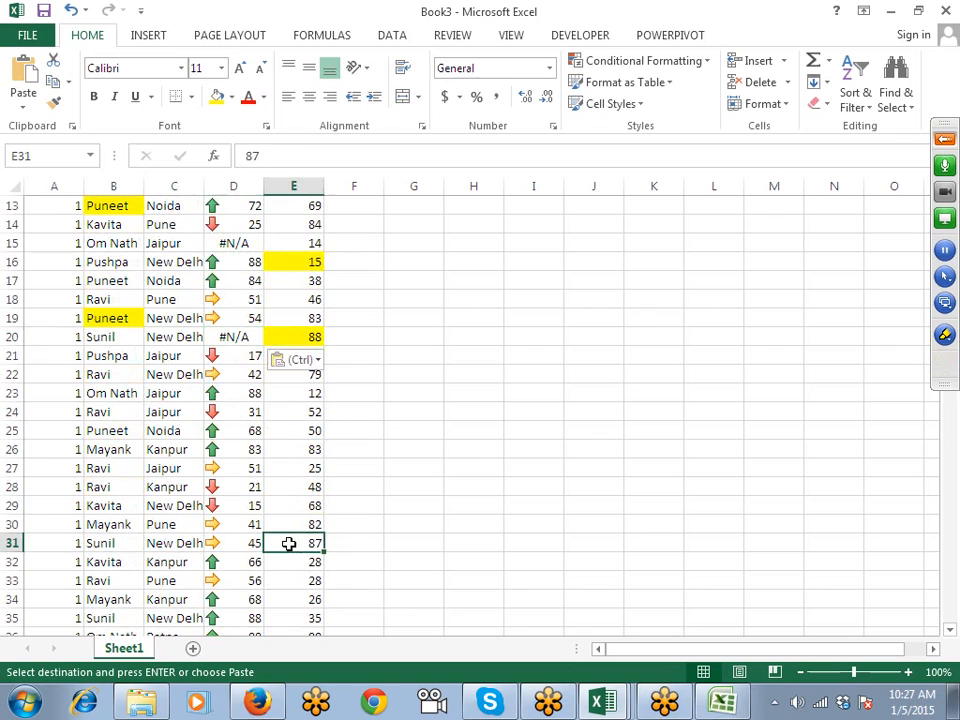
pyautogui.hotkey('ctrl', 'v')
pyautogui.click(253, 563)
pyautogui.hotkey('ctrl', 'v')
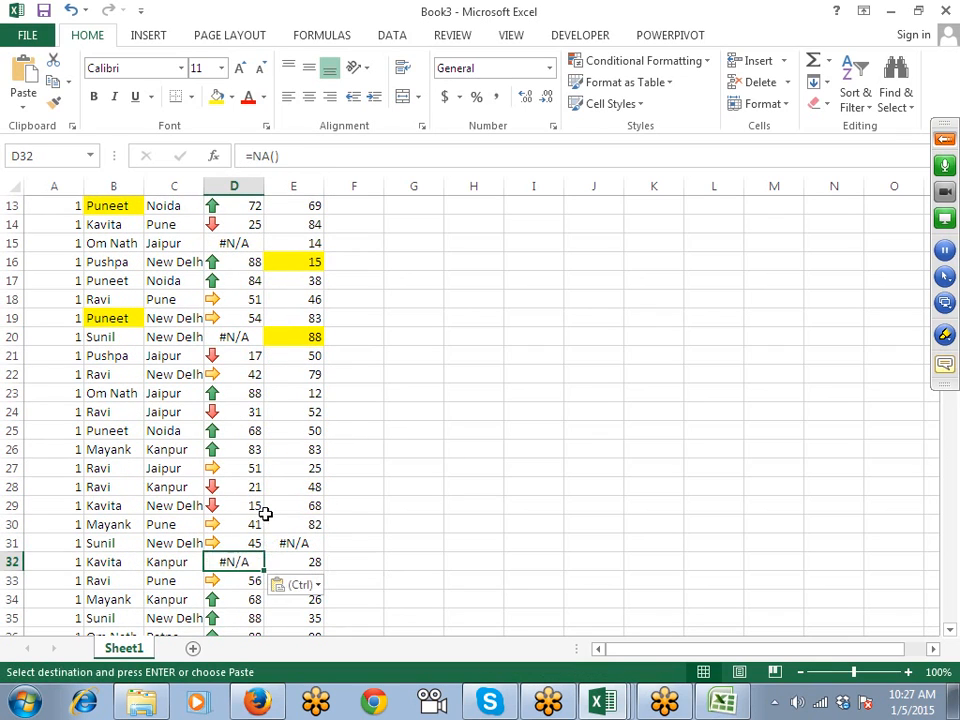
pyautogui.click(258, 503)
pyautogui.scroll(4, 259, 500)
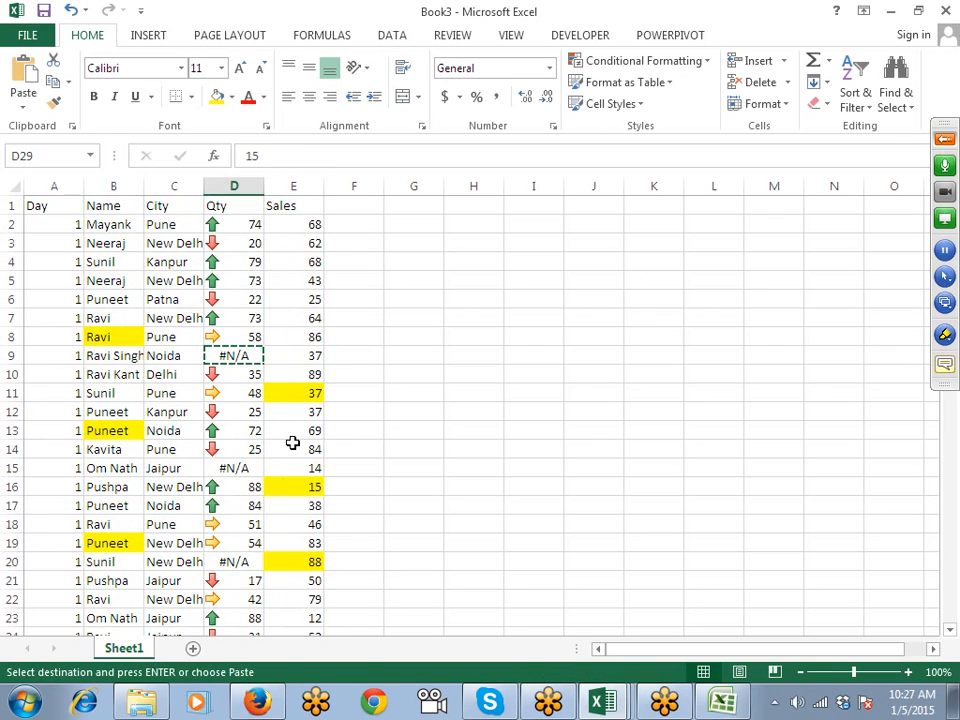
pyautogui.click(293, 337)
pyautogui.click(170, 374)
pyautogui.scroll(-3, 435, 416)
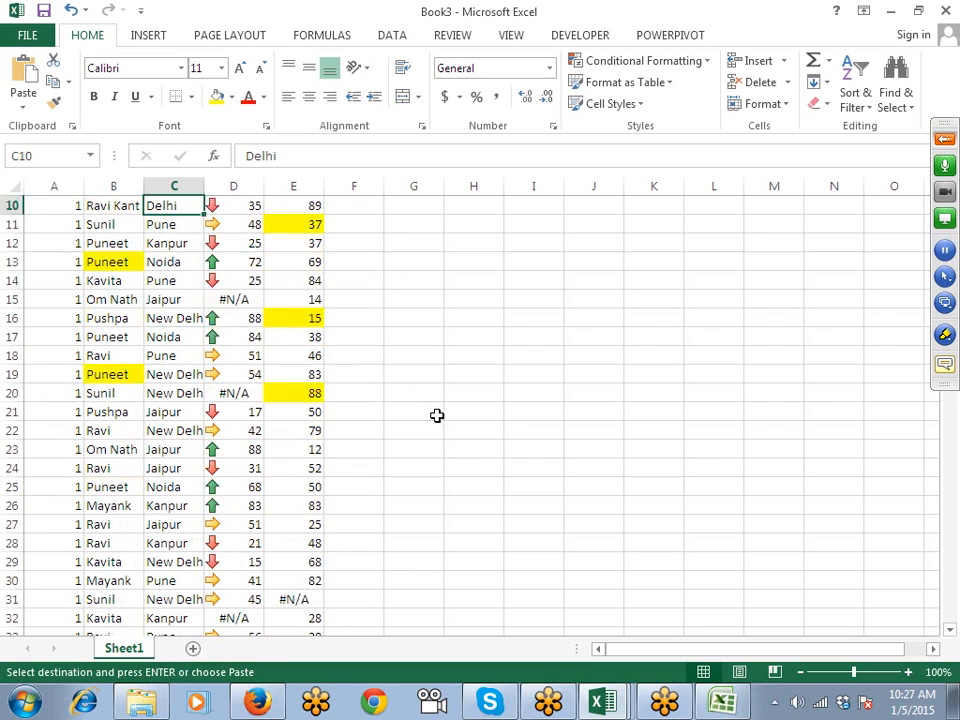
pyautogui.doubleClick(438, 412)
pyautogui.click(373, 356)
pyautogui.scroll(3, 376, 400)
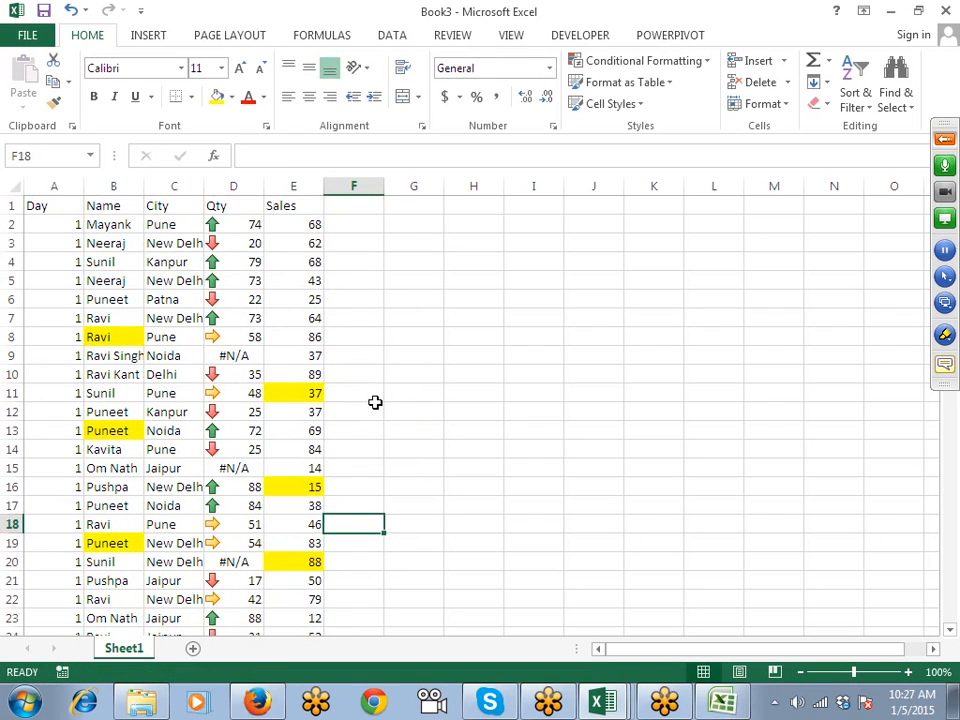
# Step: Use Go To Special to select only the formula cells that return errors and delete their contents
pyautogui.click(292, 283)
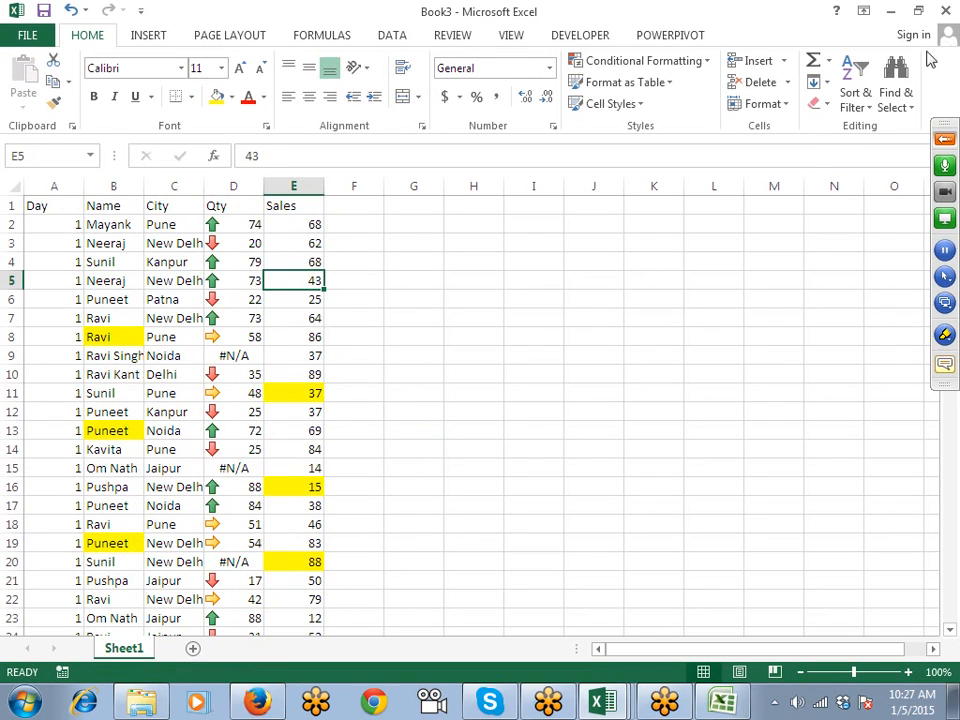
pyautogui.click(893, 92)
pyautogui.click(870, 196)
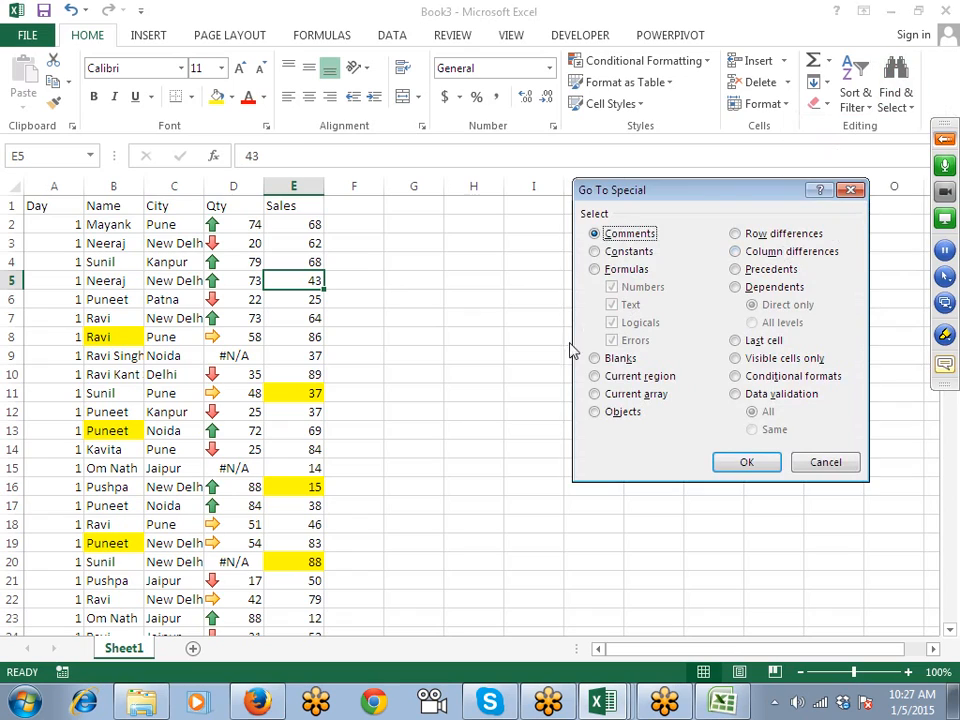
pyautogui.click(617, 271)
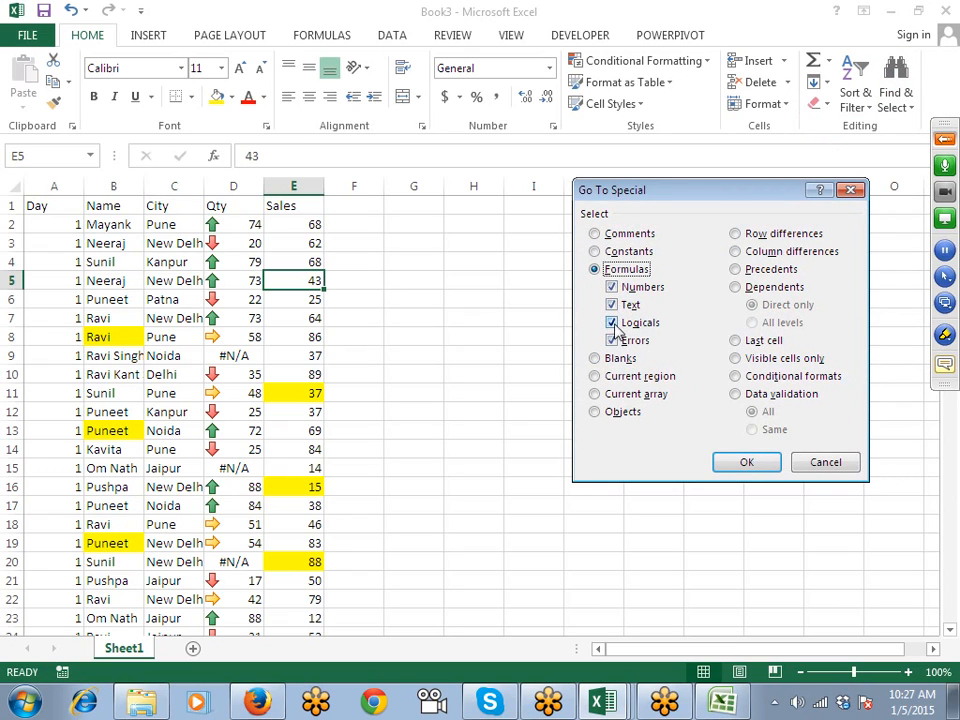
pyautogui.click(612, 288)
pyautogui.click(613, 305)
pyautogui.click(613, 322)
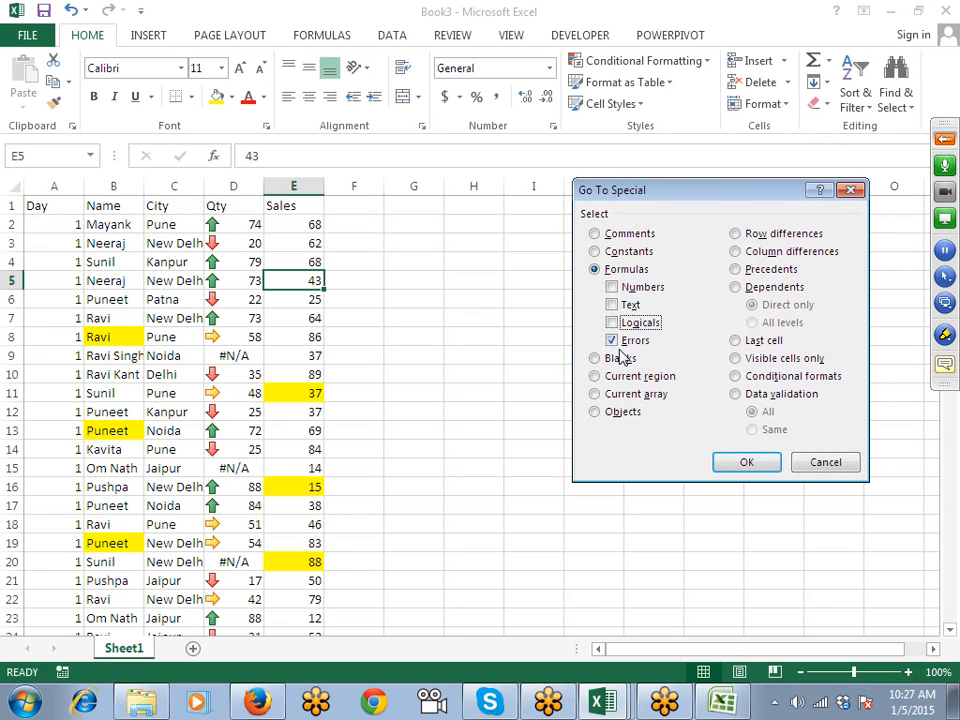
pyautogui.click(746, 461)
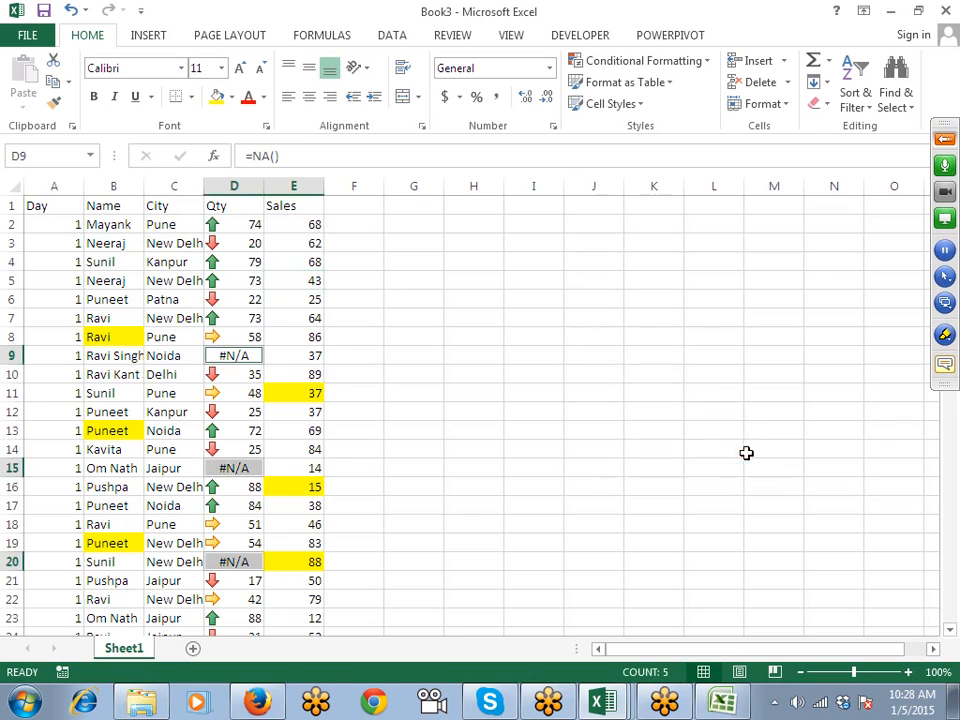
pyautogui.scroll(-4, 720, 448)
pyautogui.press('Delete')
pyautogui.scroll(4, 700, 443)
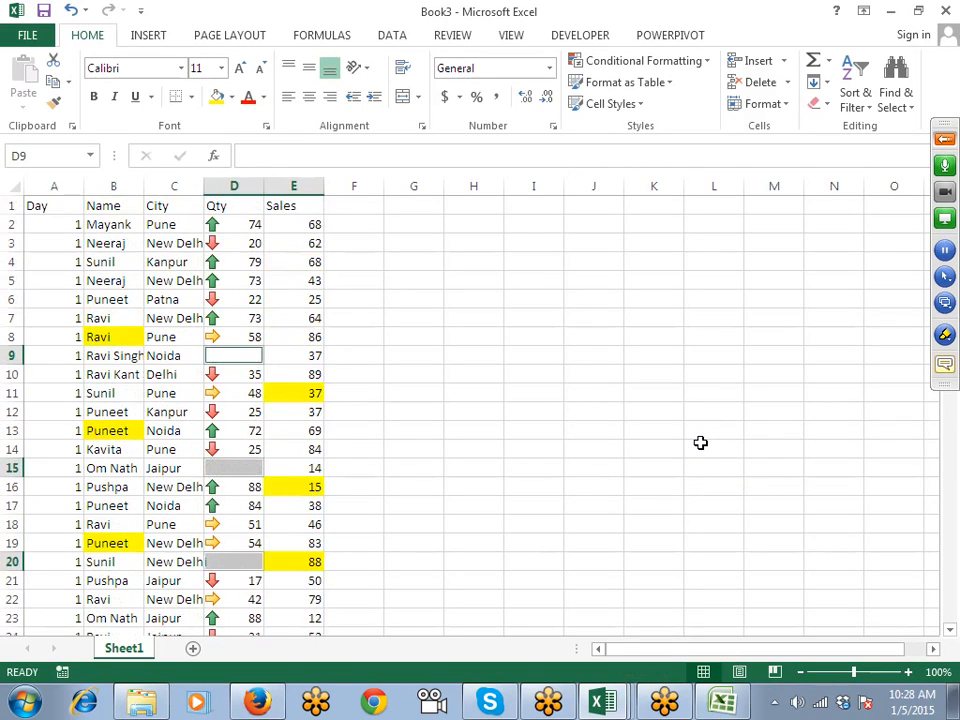
pyautogui.scroll(-7, 686, 456)
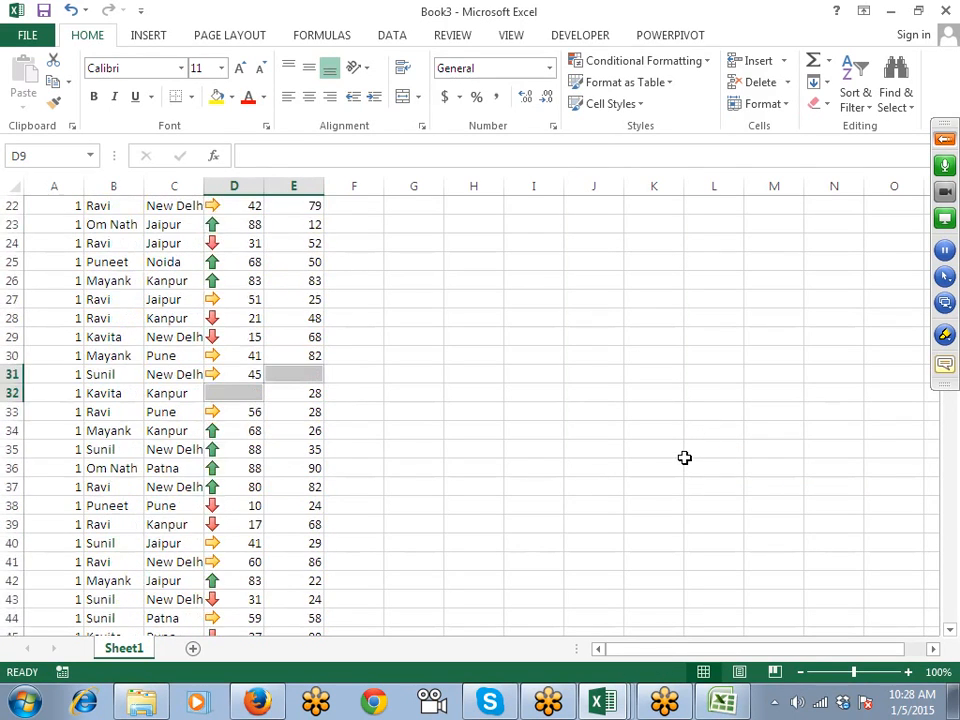
pyautogui.scroll(7, 686, 456)
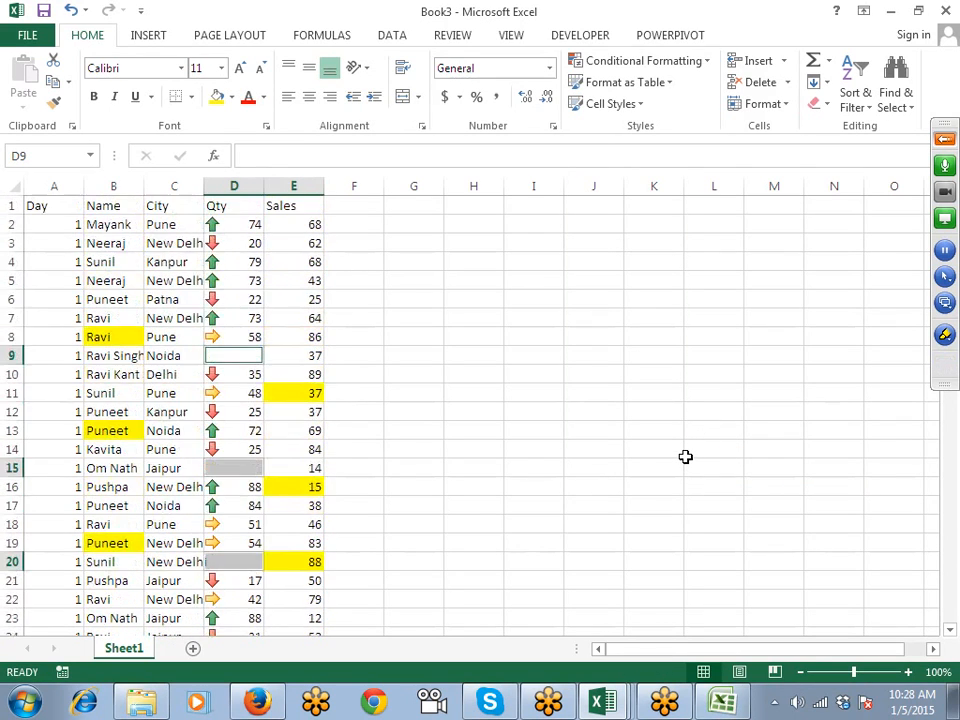
# Step: Switch to the GoToMeeting control panel and unmute the muted attendees
pyautogui.click(285, 284)
pyautogui.click(941, 143)
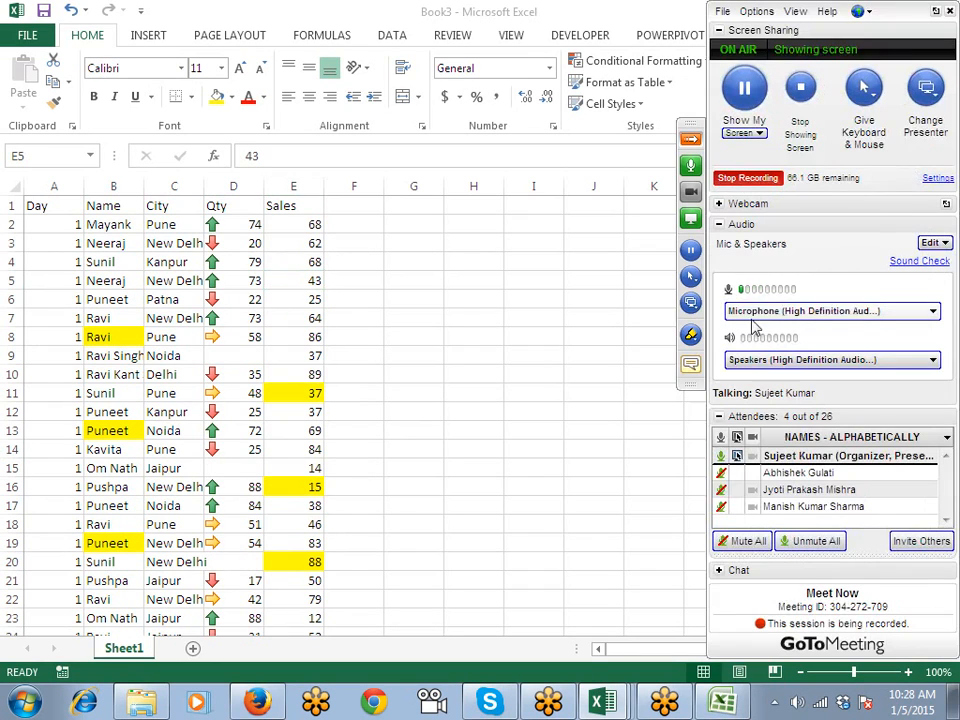
pyautogui.click(724, 476)
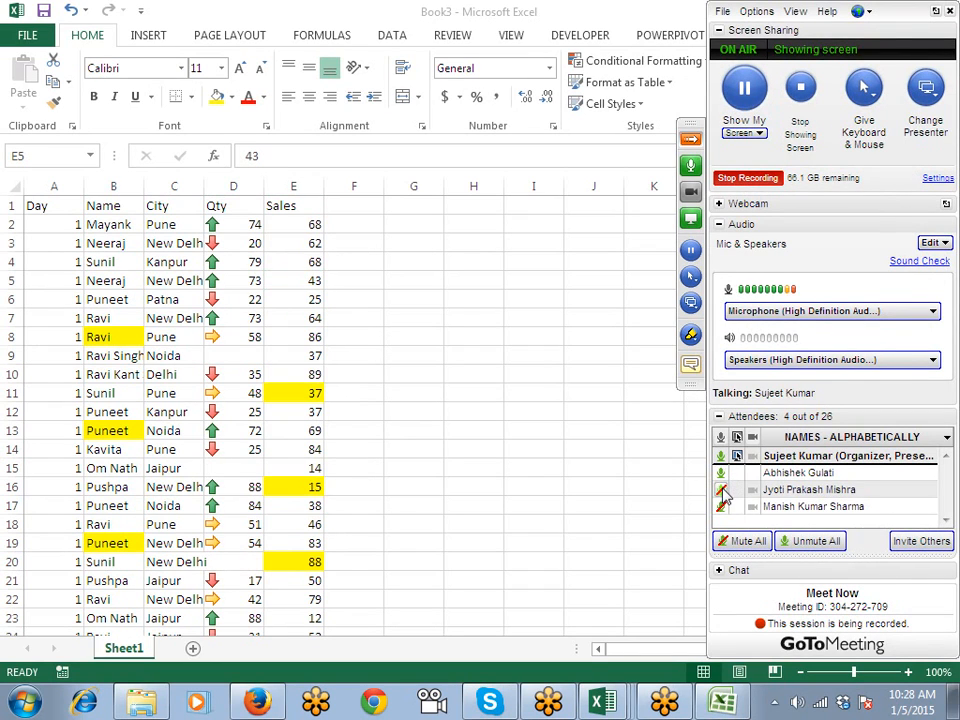
pyautogui.click(722, 508)
# Step: Undo the deletion of the error cells, review the selected cells, and delete their contents again
pyautogui.click(446, 465)
pyautogui.hotkey('ctrl', 'z')
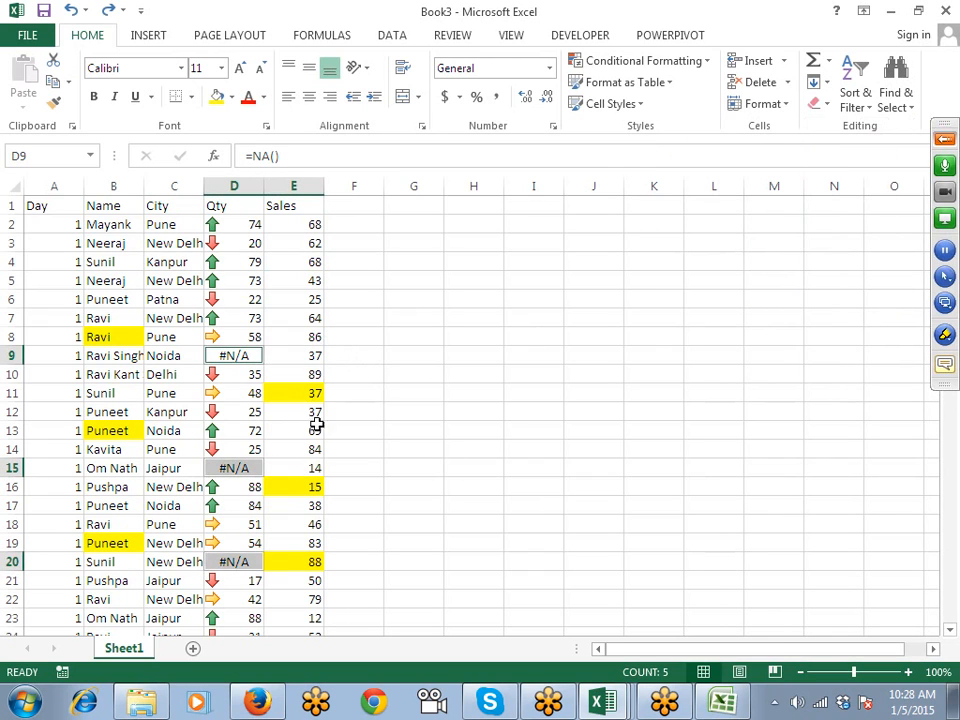
pyautogui.scroll(-5, 315, 456)
pyautogui.scroll(3, 316, 465)
pyautogui.scroll(-2, 316, 465)
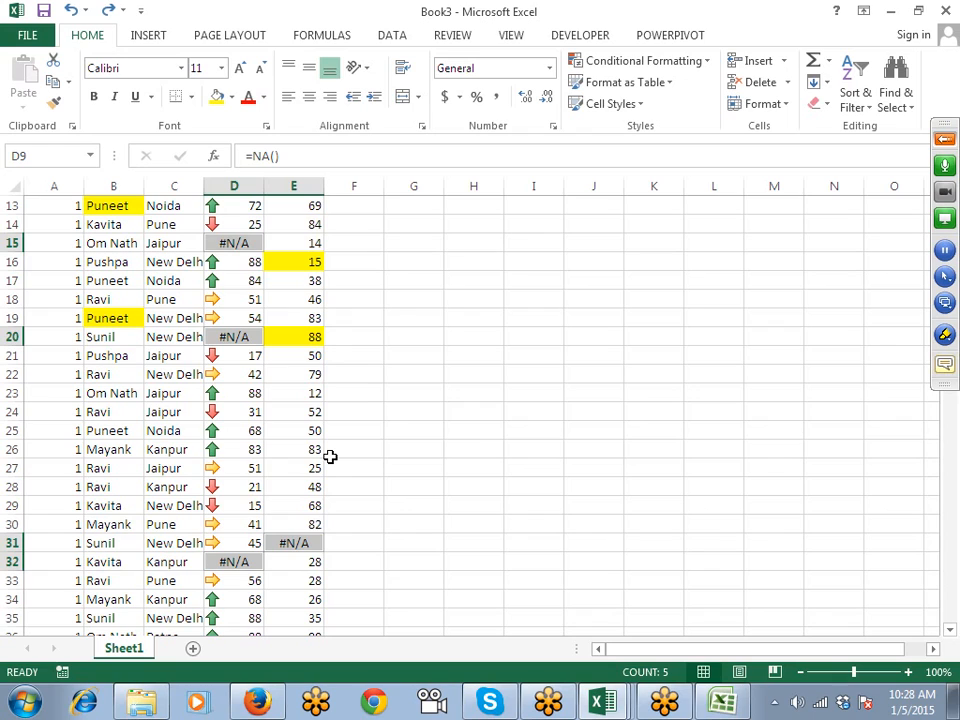
pyautogui.scroll(4, 330, 456)
pyautogui.press('Delete')
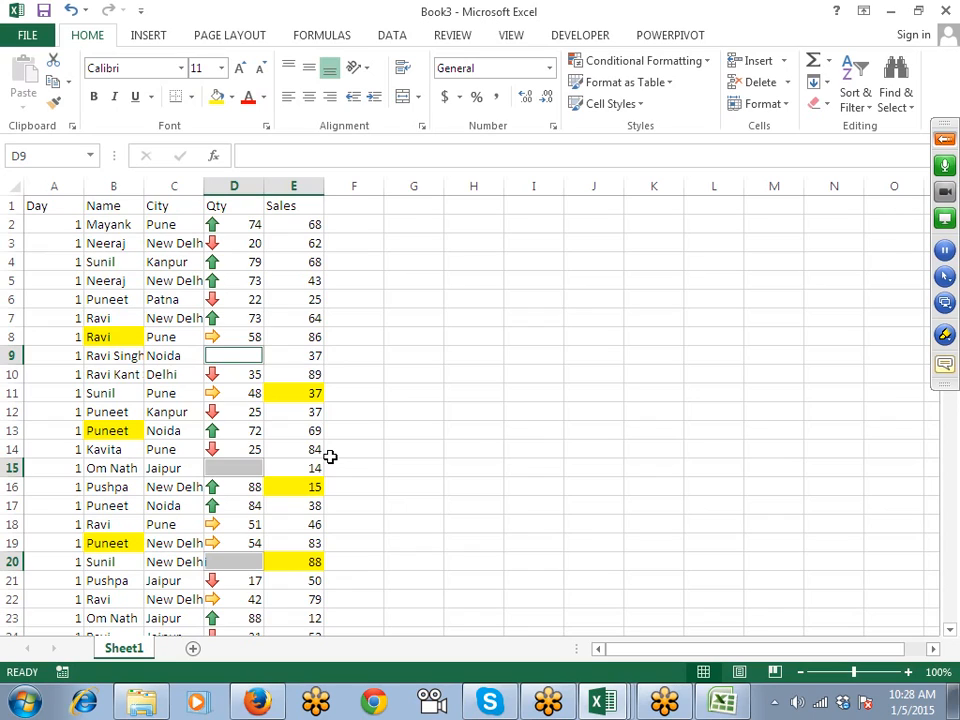
pyautogui.click(825, 111)
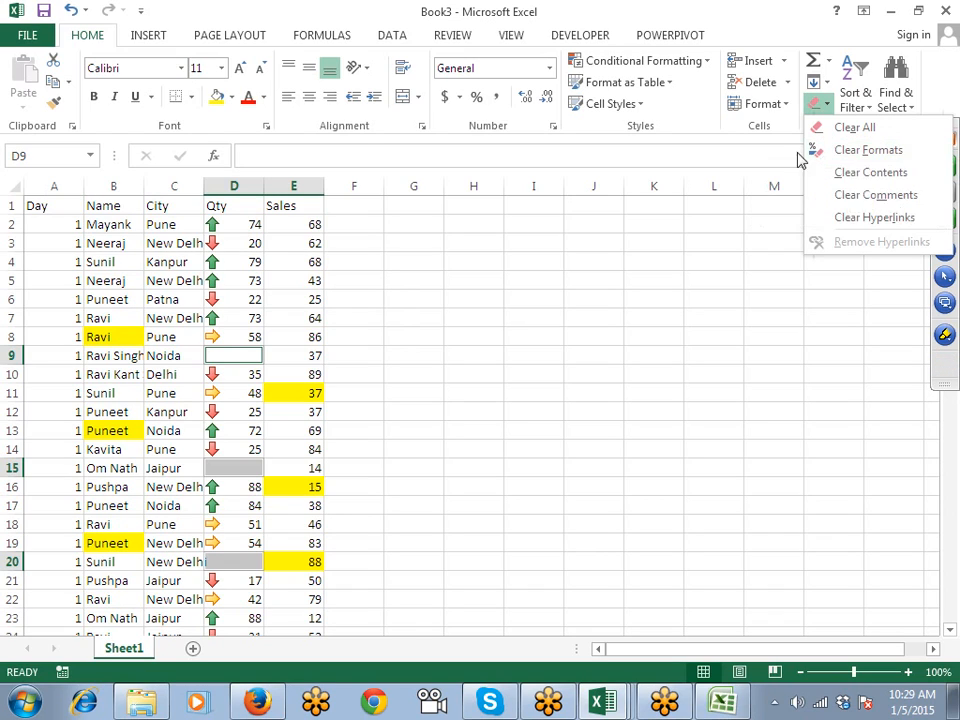
pyautogui.click(555, 521)
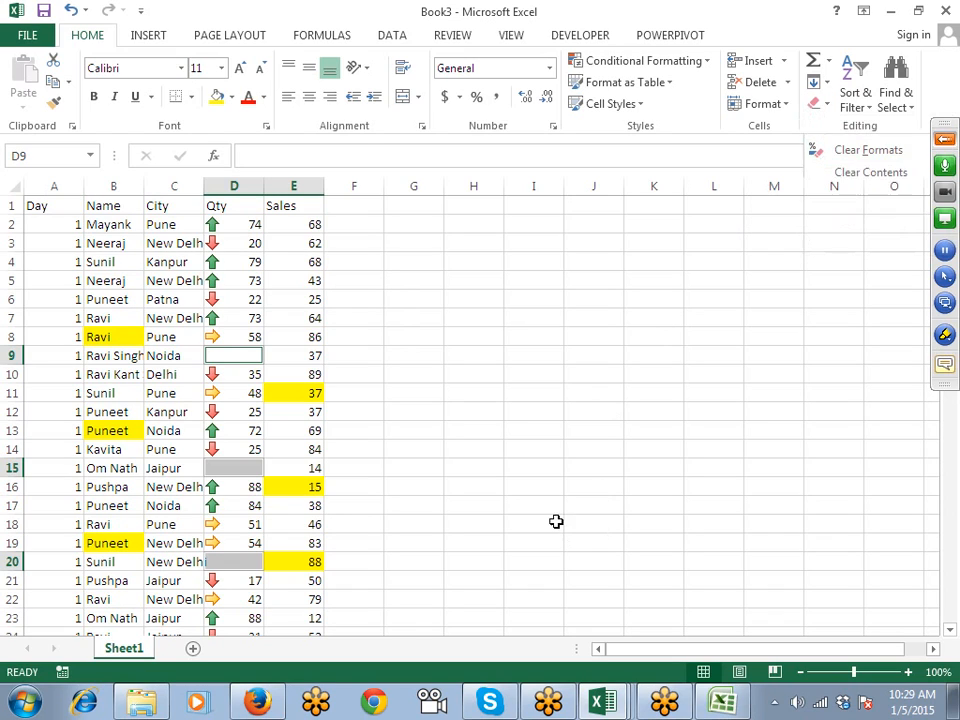
# Step: Close the Book3 workbook without saving and return to Sheet1 of the Data workbook
pyautogui.click(946, 10)
pyautogui.click(485, 371)
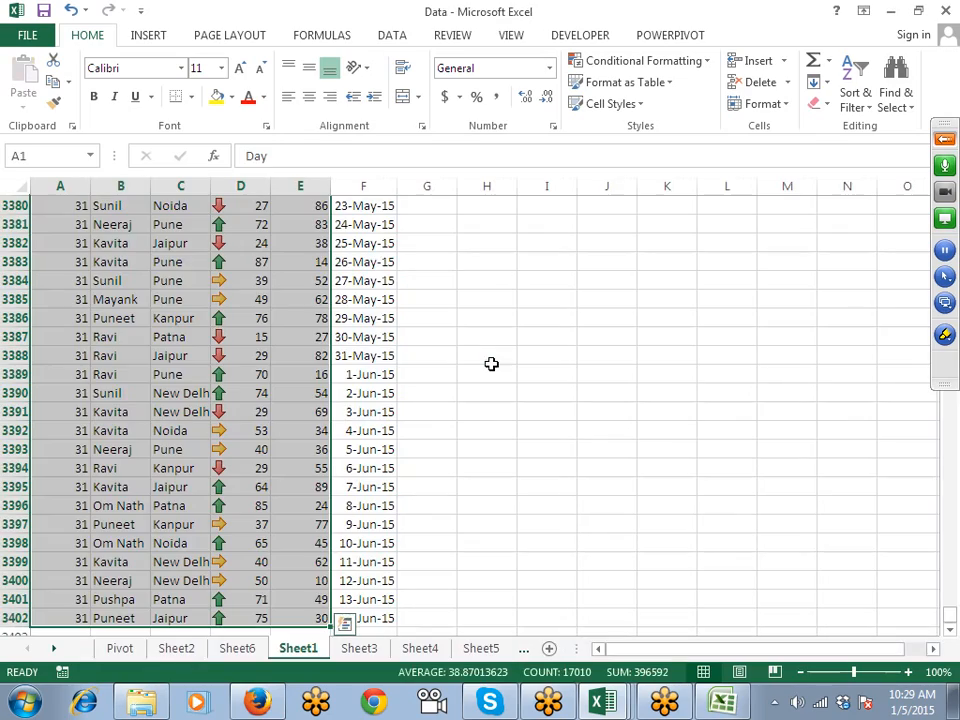
pyautogui.click(358, 372)
# Step: Clear the conditional formatting rules from the entire Sheet1
pyautogui.scroll(20, 345, 420)
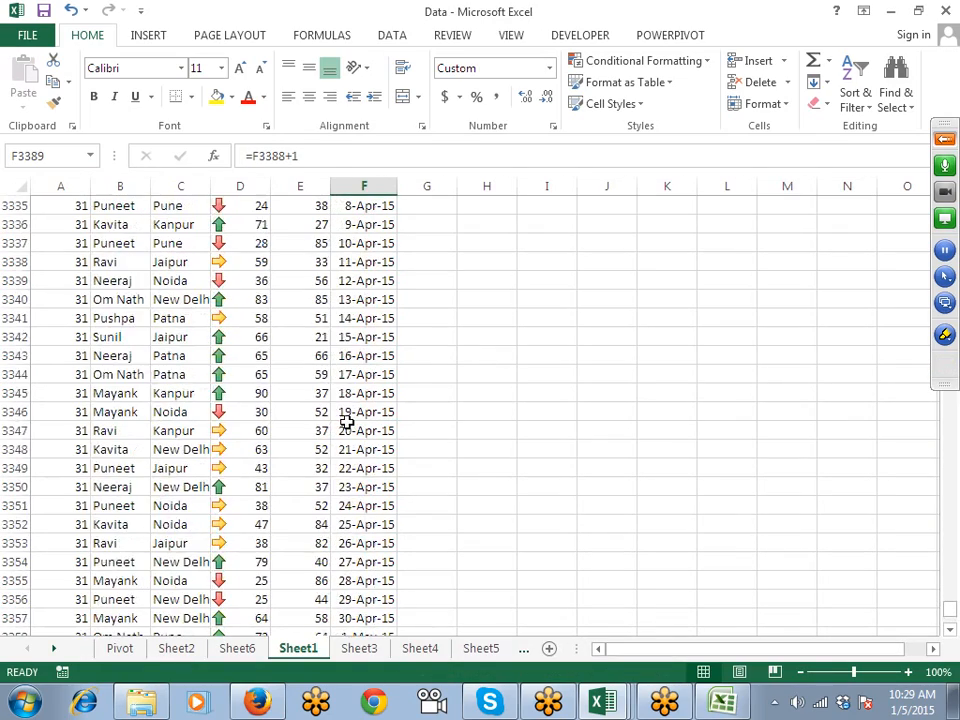
pyautogui.click(240, 186)
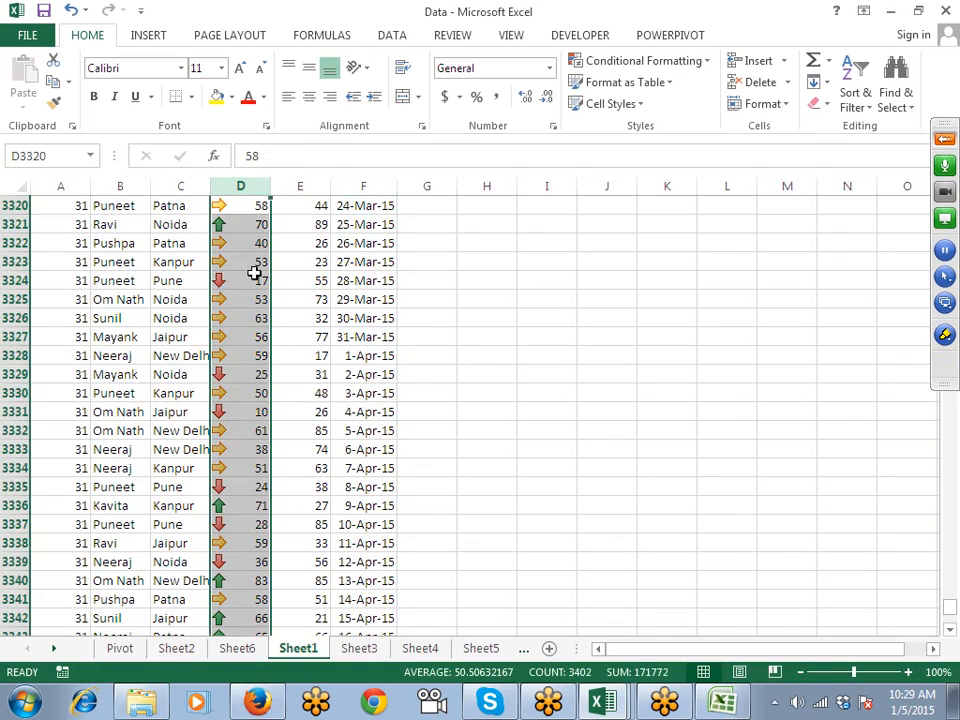
pyautogui.scroll(14, 298, 322)
pyautogui.scroll(3, 301, 322)
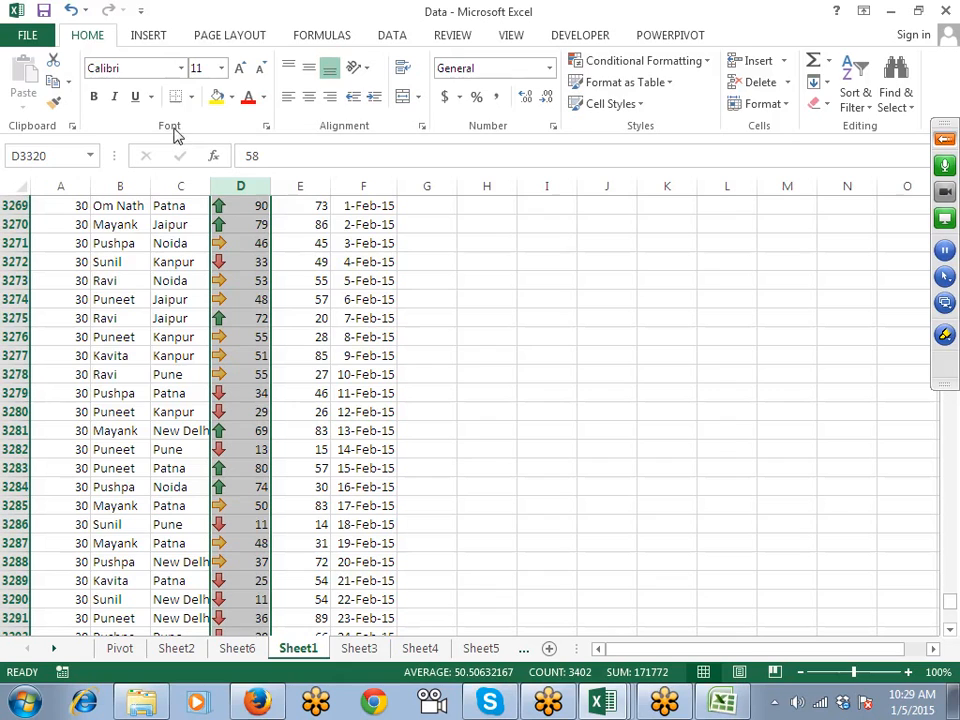
pyautogui.click(148, 35)
pyautogui.scroll(5, 320, 298)
pyautogui.scroll(14, 320, 298)
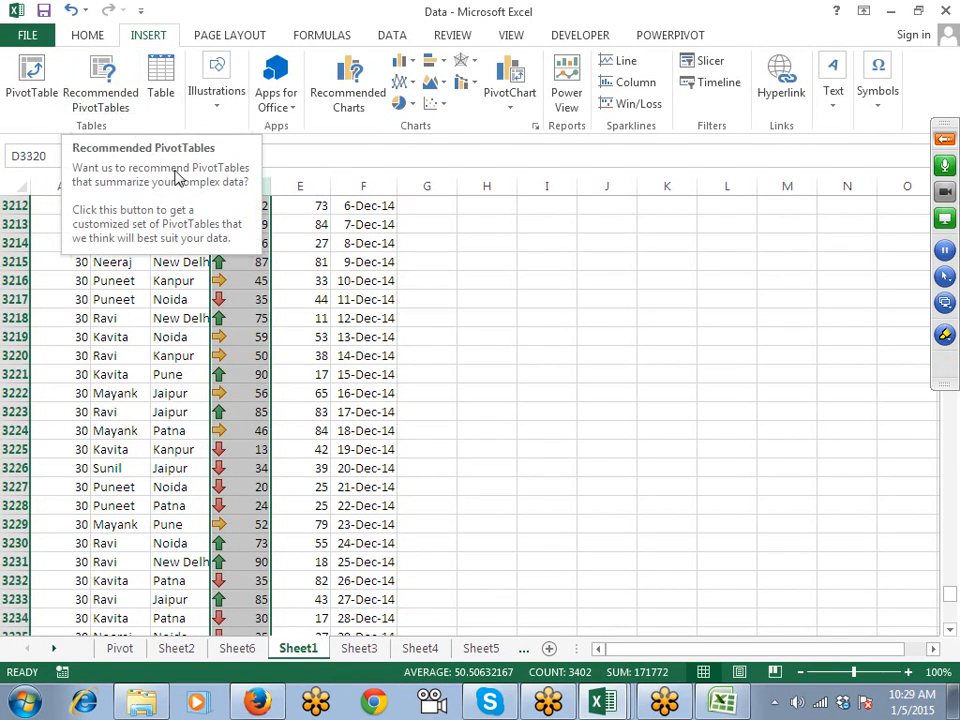
pyautogui.click(87, 35)
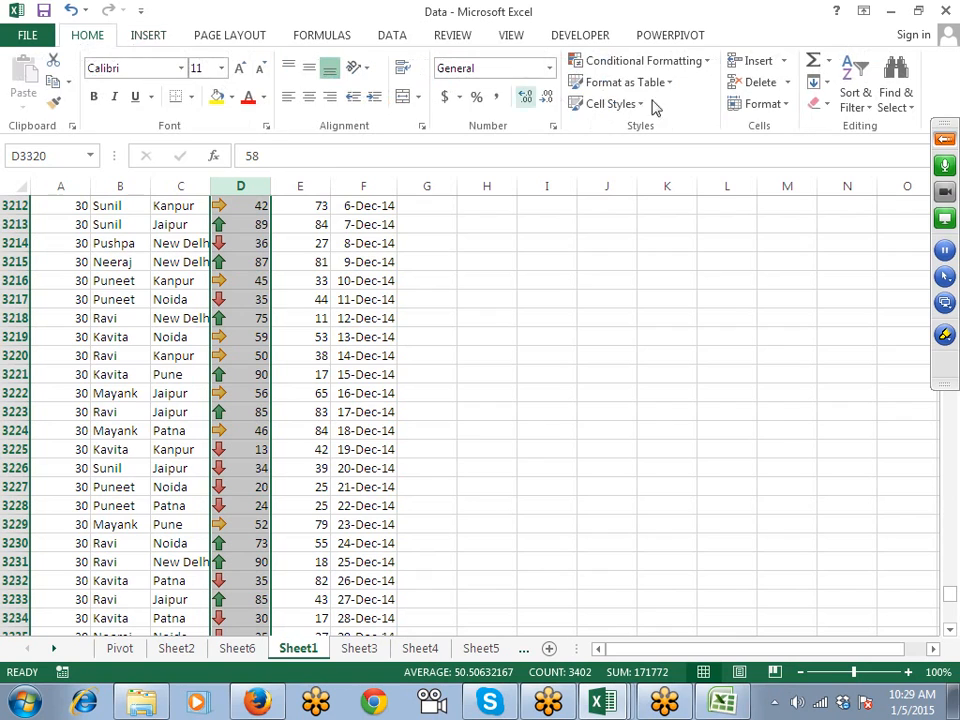
pyautogui.click(668, 86)
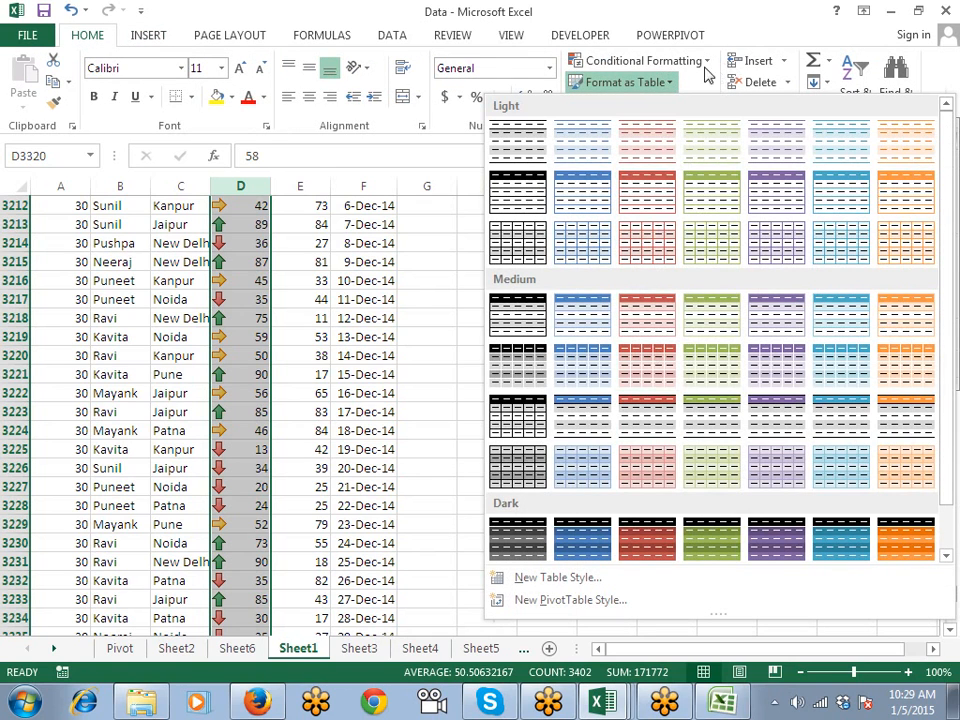
pyautogui.click(700, 62)
pyautogui.moveTo(640, 318)
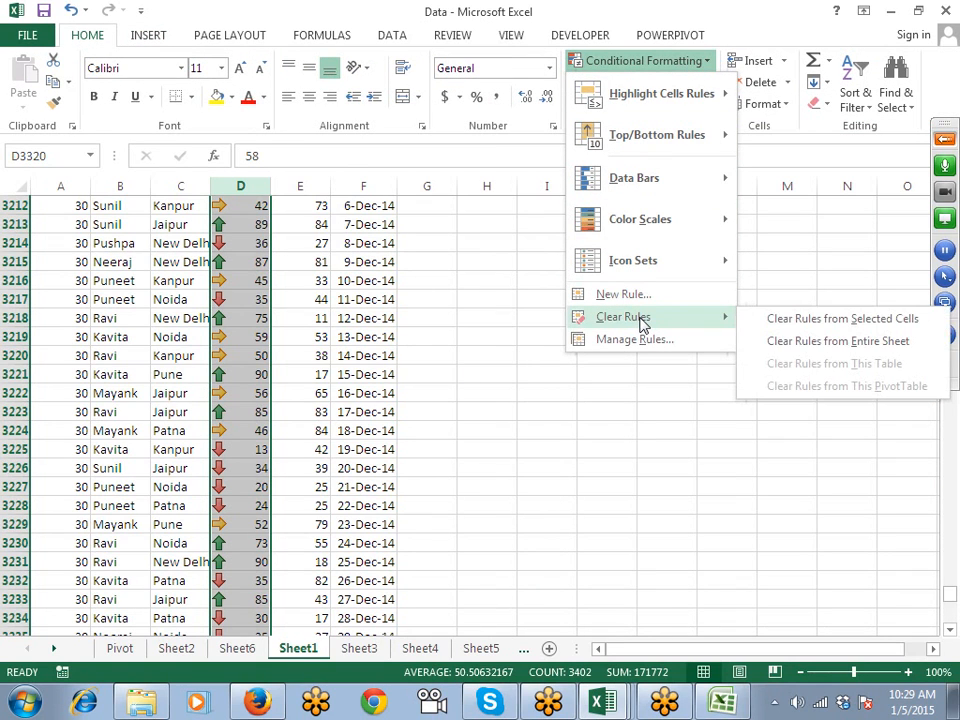
pyautogui.click(797, 341)
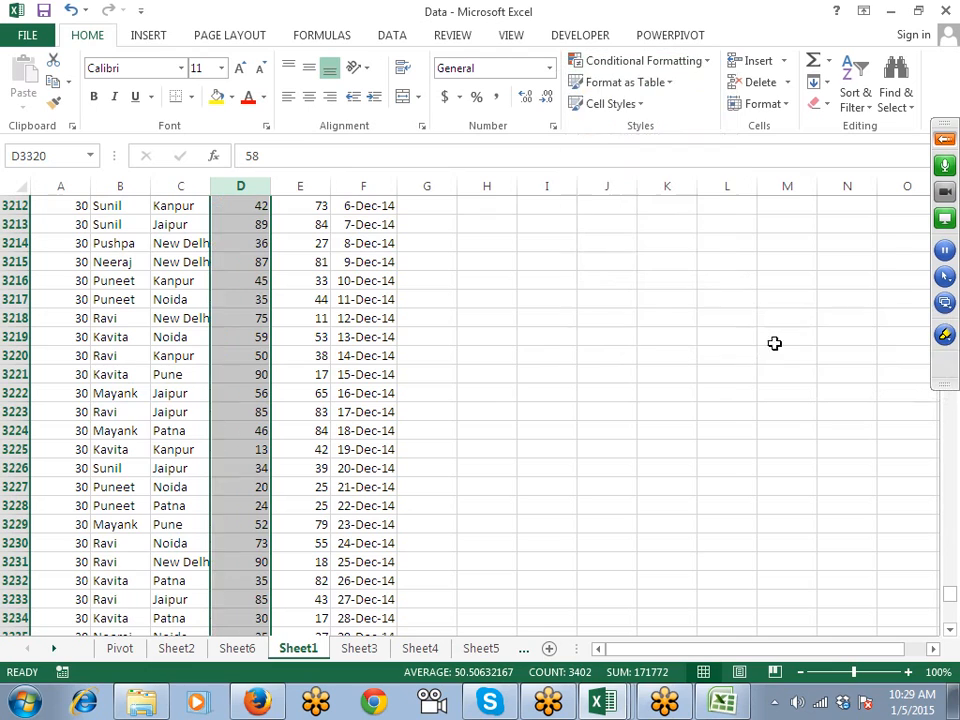
# Step: Go back to cell A1 at the start of the sales data
pyautogui.click(326, 318)
pyautogui.hotkey('ctrl', 'Up')
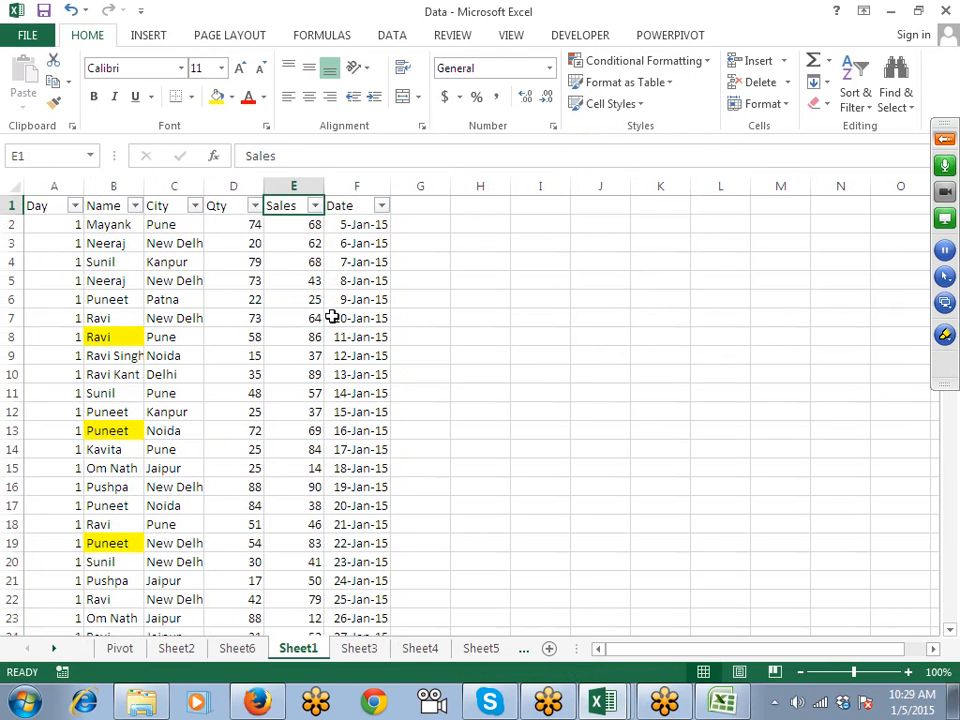
pyautogui.hotkey('ctrl', 'Left')
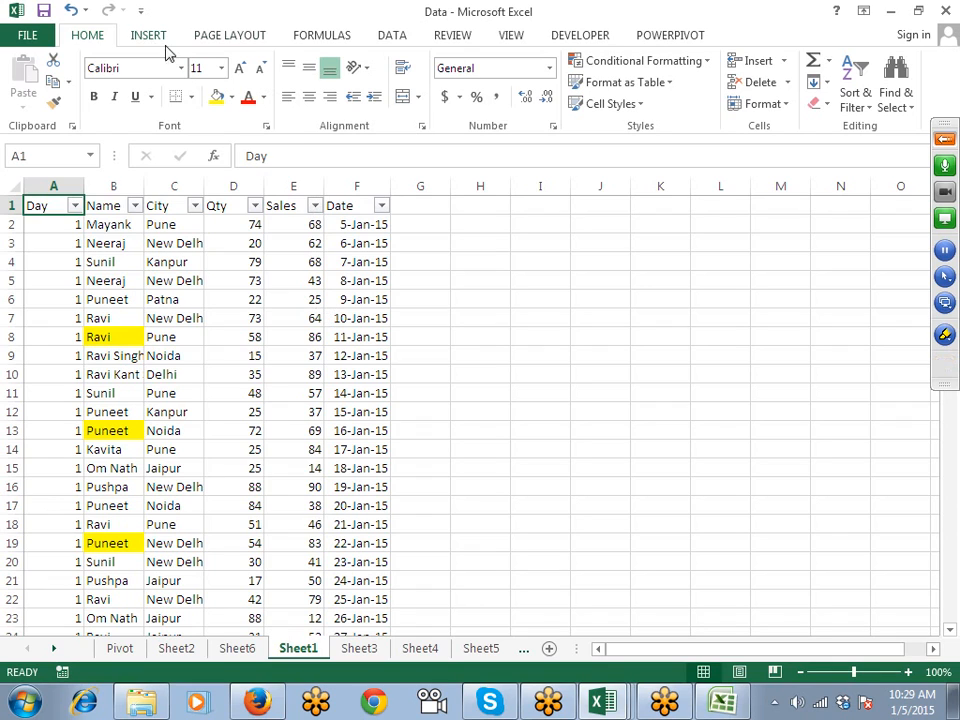
# Step: Expand the GoToMeeting control panel, mute the three attendees individually, and collapse the panel again
pyautogui.click(944, 138)
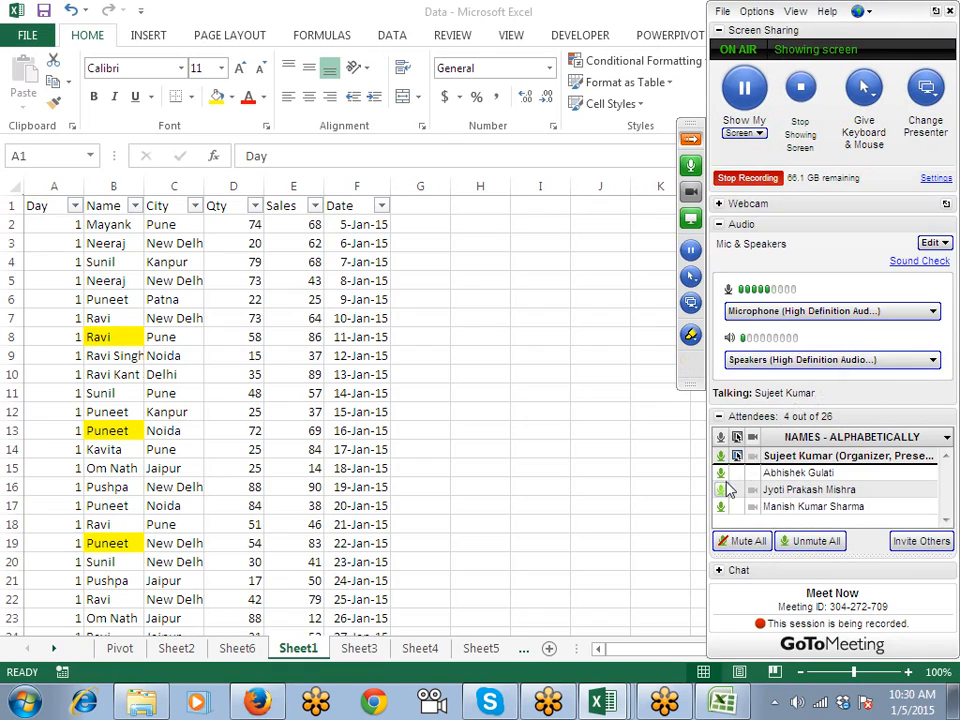
pyautogui.click(721, 489)
pyautogui.click(721, 472)
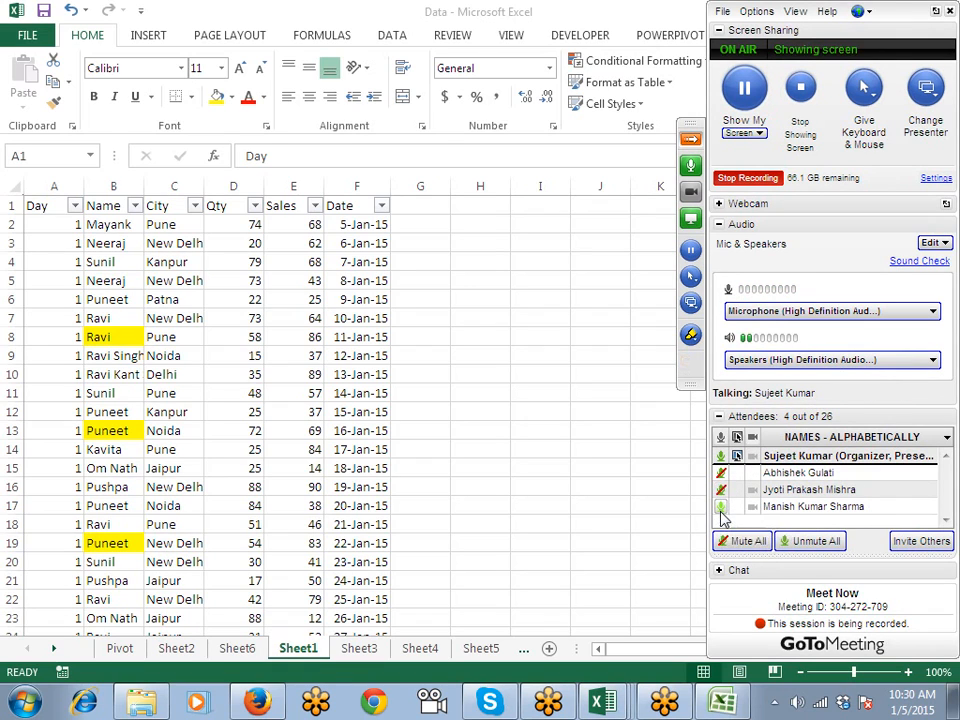
pyautogui.click(721, 506)
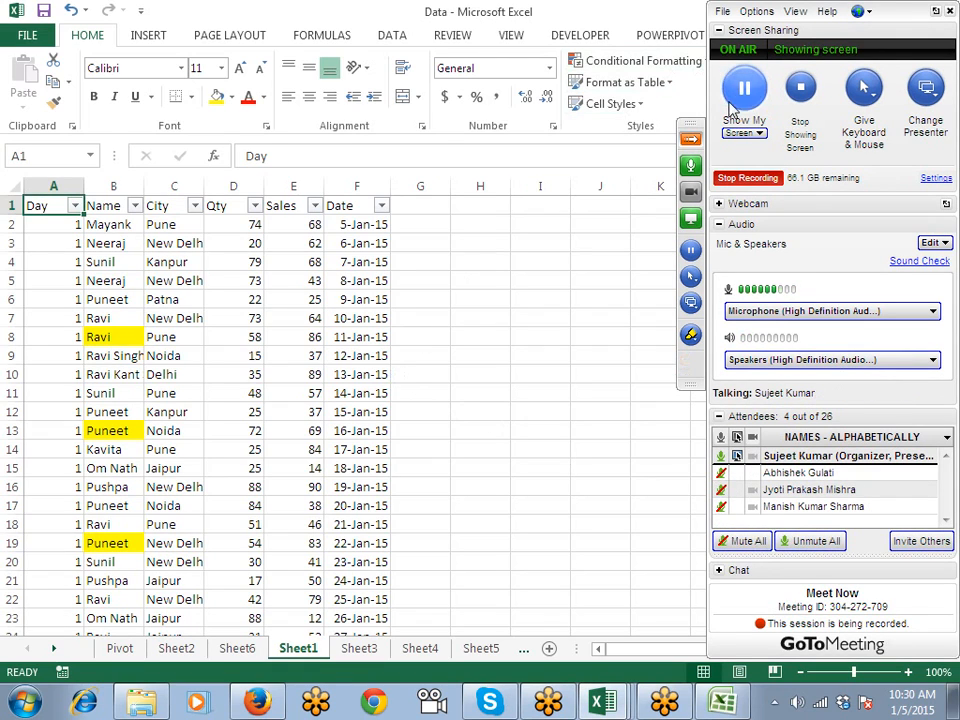
pyautogui.click(691, 140)
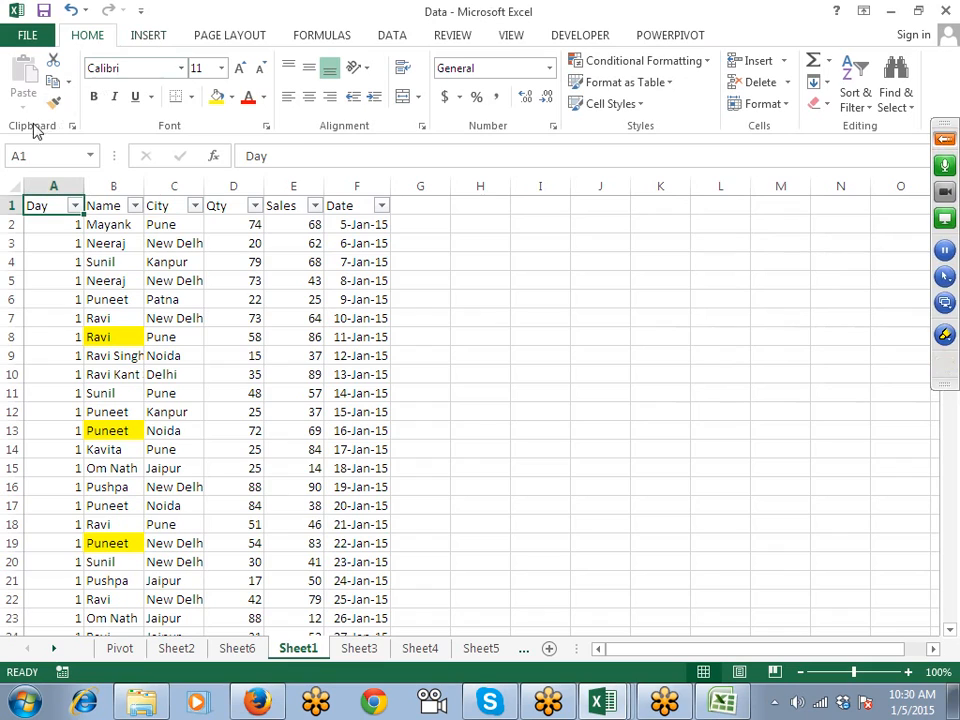
# Step: Show the insert commands and examine the data's column headers one by one from Day to Date
pyautogui.click(148, 35)
pyautogui.click(129, 224)
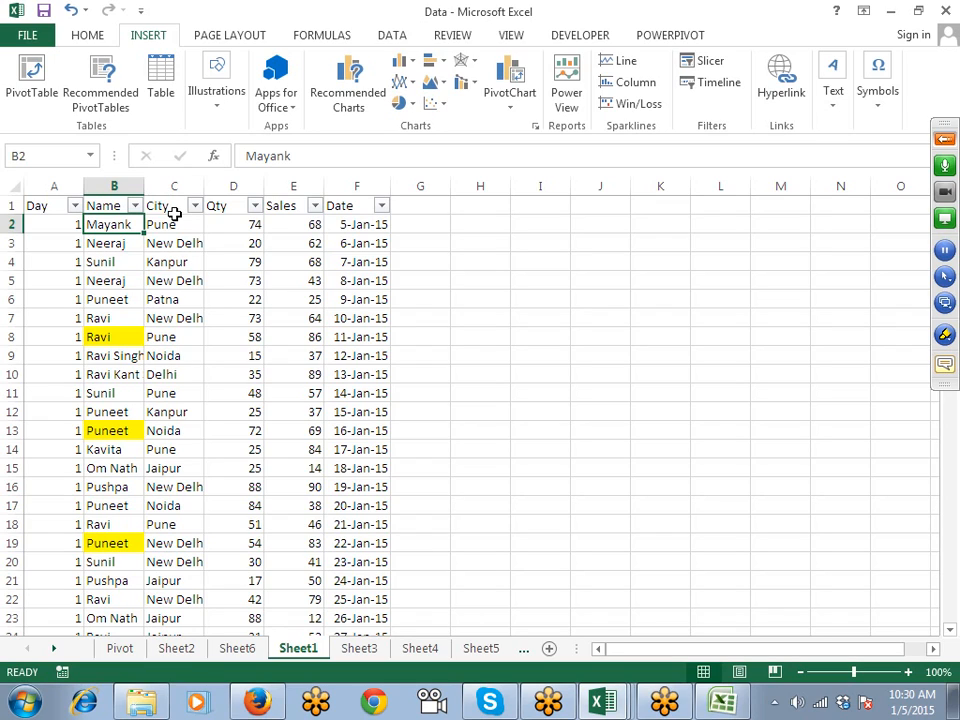
pyautogui.hotkey('ctrl', 'Home')
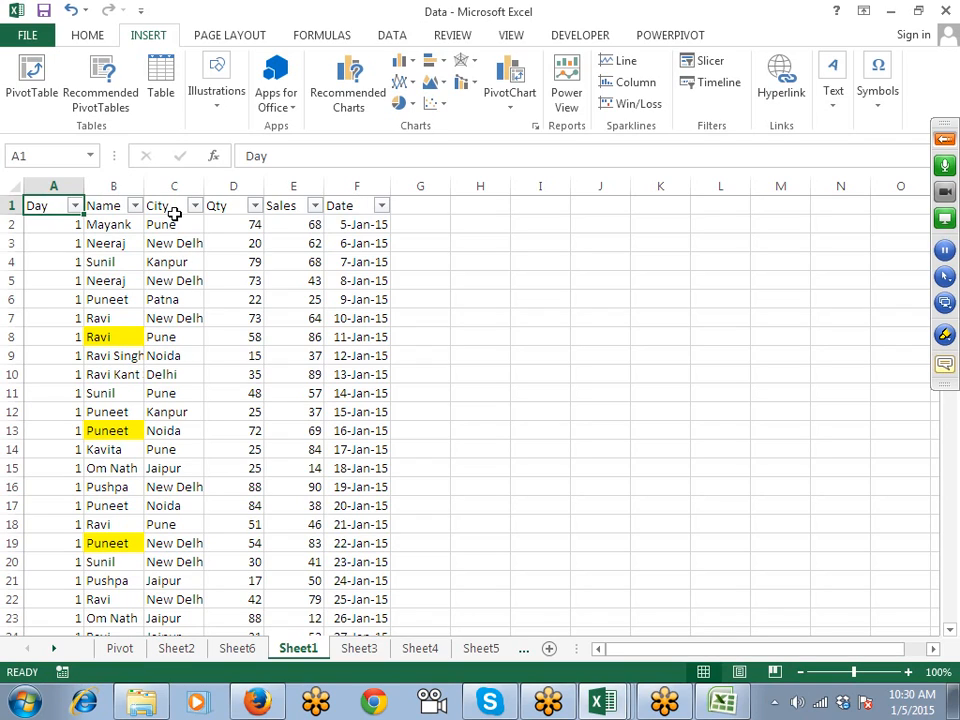
pyautogui.press('Right')
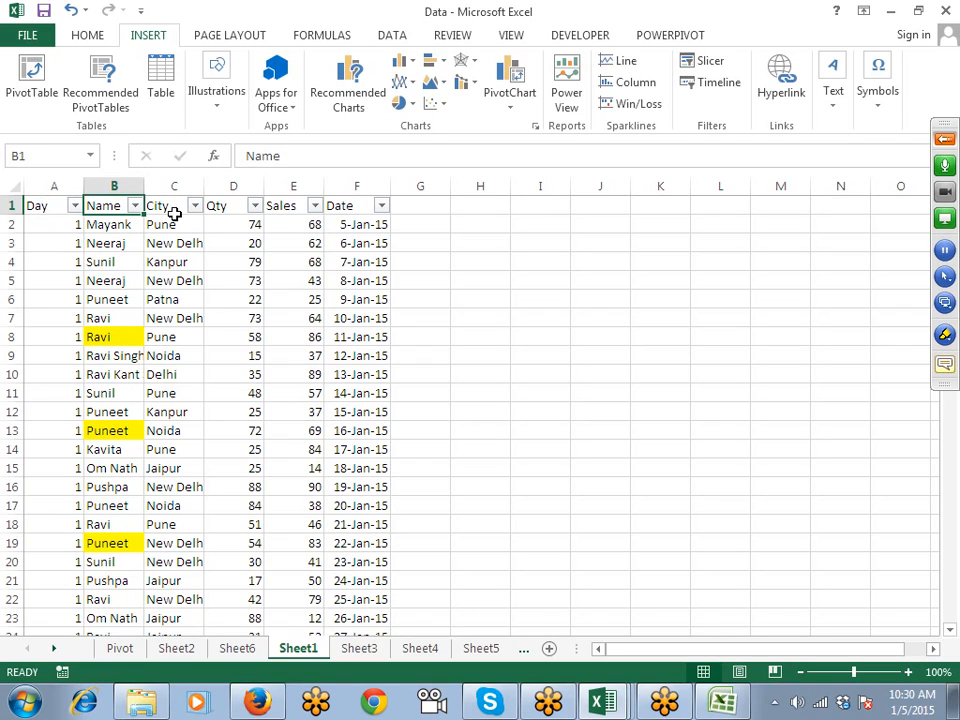
pyautogui.press('Right')
pyautogui.press('Right')
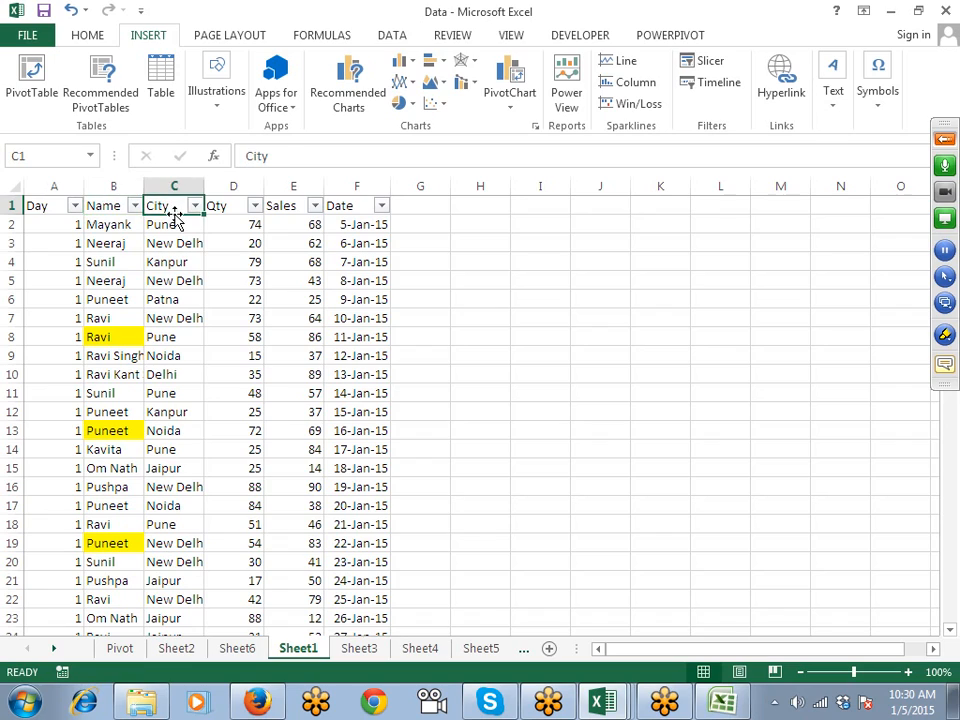
pyautogui.press('Right')
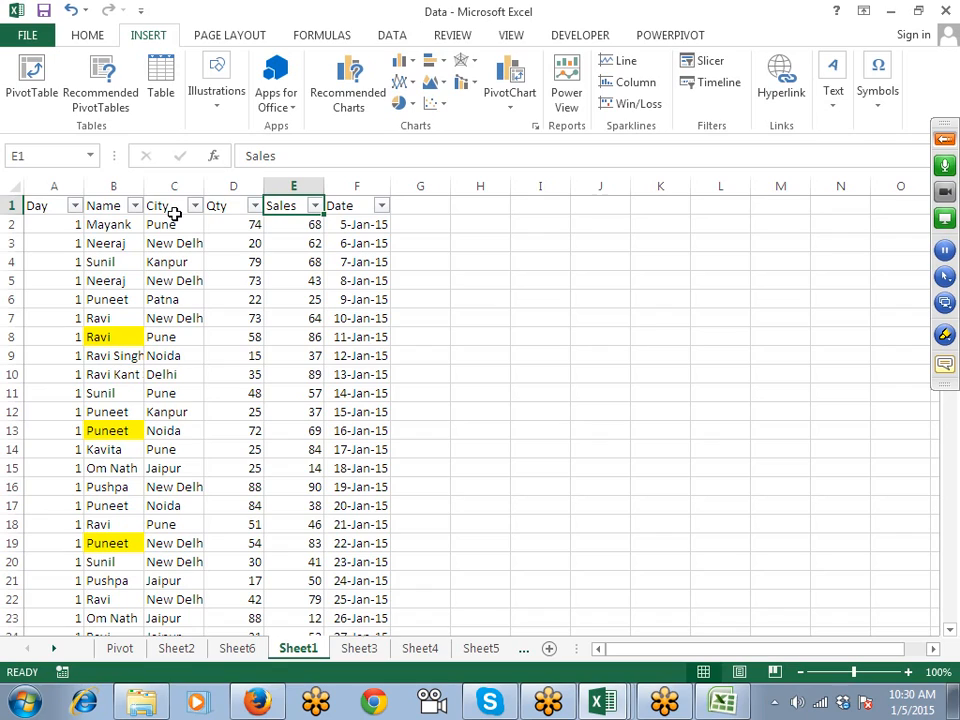
pyautogui.press('Right')
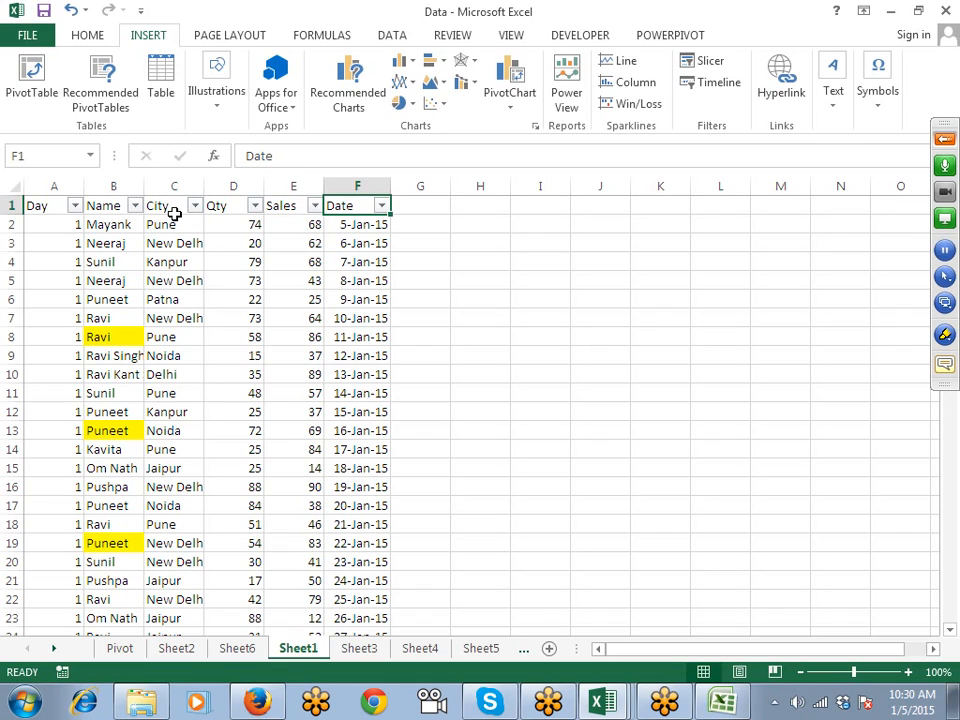
# Step: Rename the Day header in cell A1 as SID
pyautogui.press('Left')
pyautogui.press('Left')
pyautogui.press('Left')
pyautogui.press('Left')
pyautogui.press('Left')
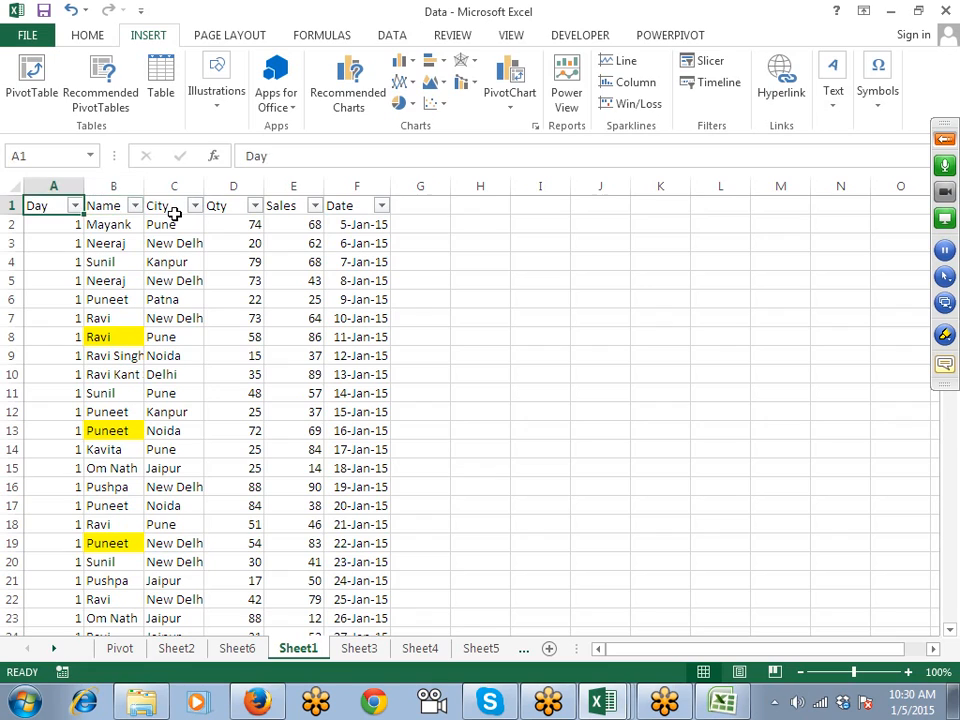
pyautogui.write('Sl')
pyautogui.write('D')
pyautogui.press('Return')
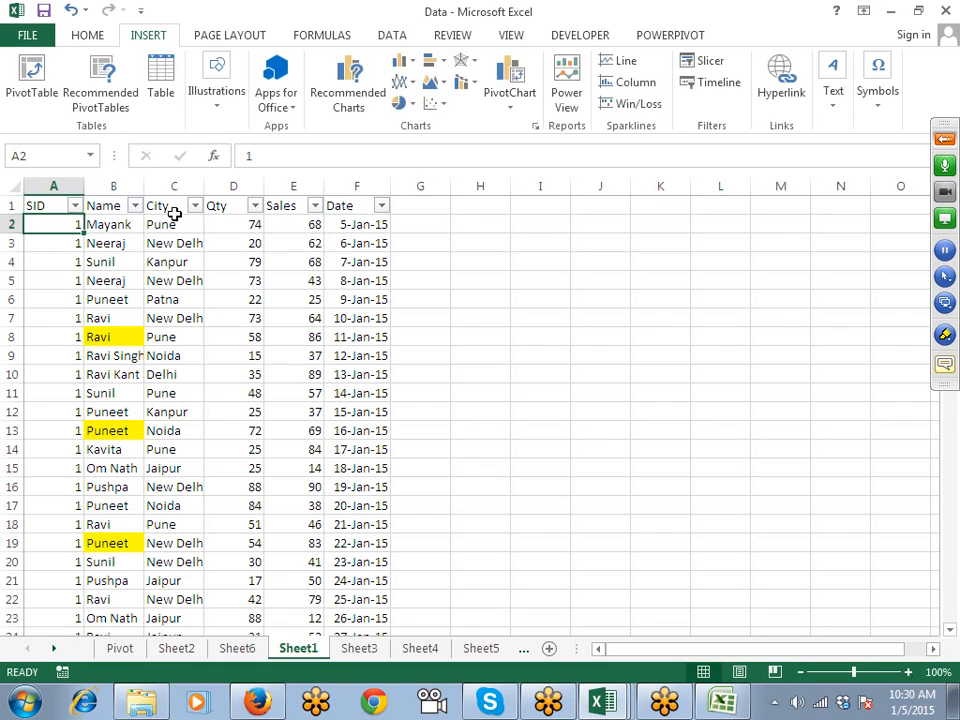
# Step: Number the SID column by entering 1 in A2 and filling the formula =+A2+1 from A3 down to the last data row
pyautogui.write('1')
pyautogui.press('Return')
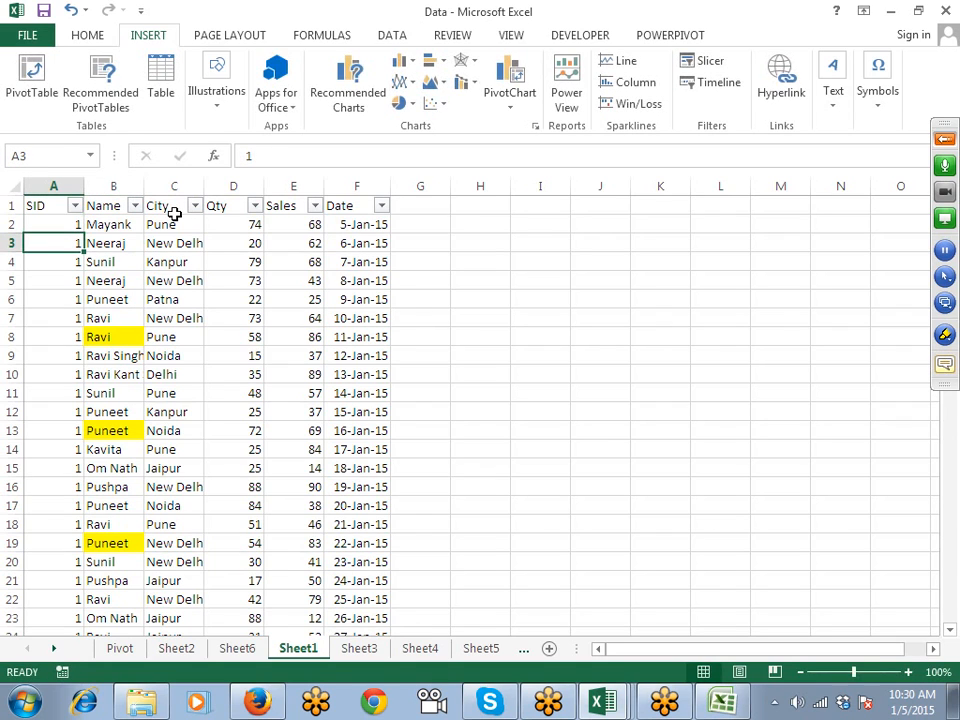
pyautogui.write('+')
pyautogui.press('Up')
pyautogui.write('+1')
pyautogui.press('Return')
pyautogui.press('Up')
pyautogui.hotkey('ctrl', 'shift', 'Down')
pyautogui.hotkey('ctrl', 'd')
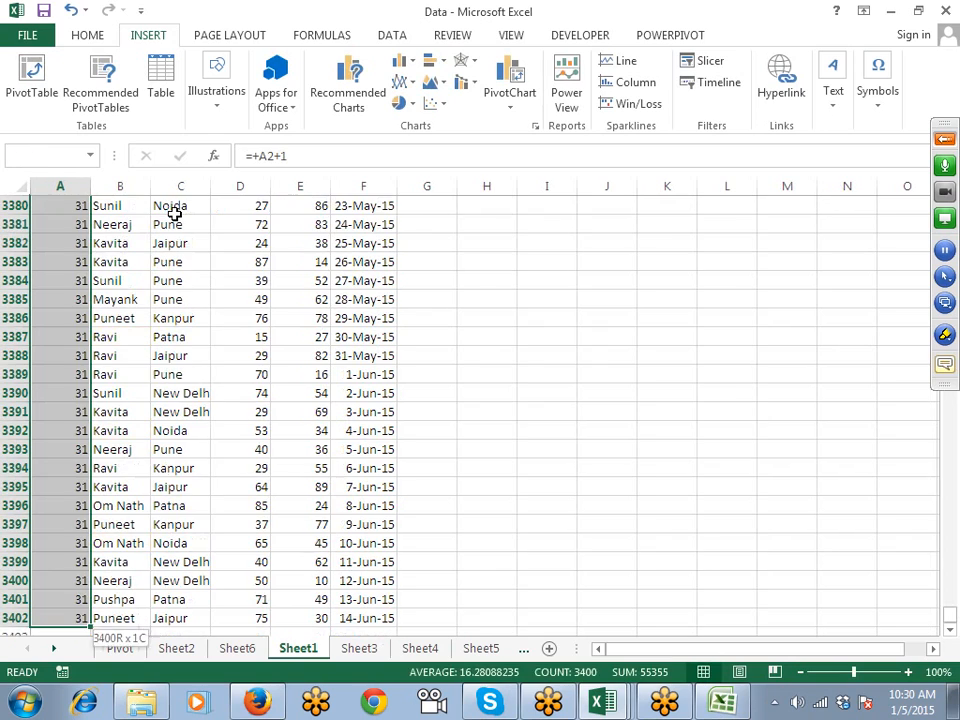
pyautogui.hotkey('ctrl', 'Home')
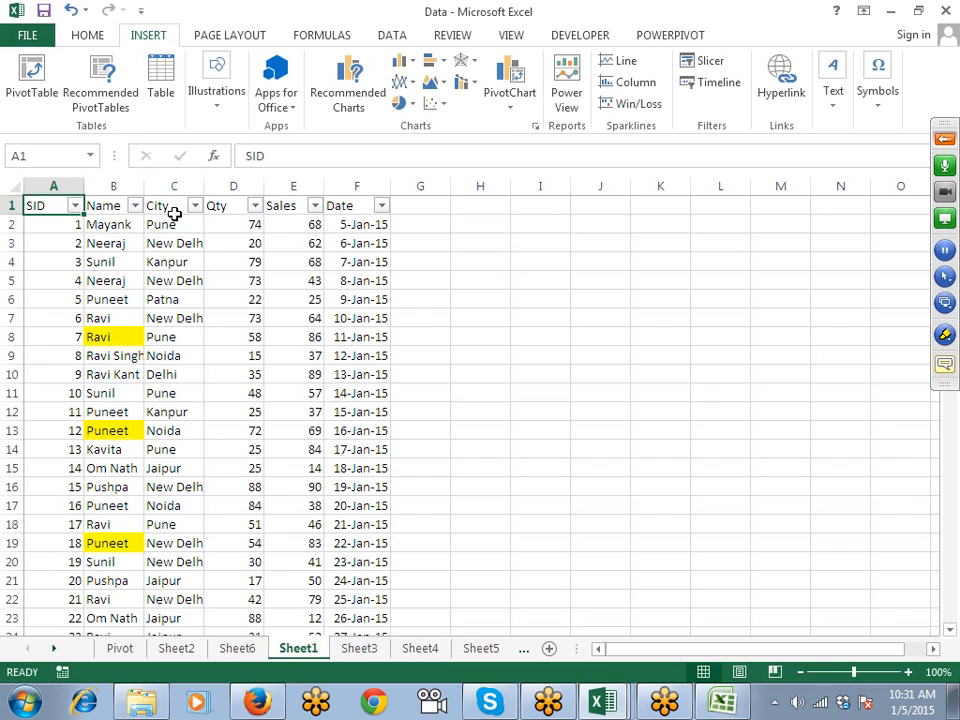
# Step: Review the column headers from SID to Date and examine the City and Qty entries
pyautogui.press('Right')
pyautogui.press('Right')
pyautogui.press('Right')
pyautogui.press('Right')
pyautogui.press('Right')
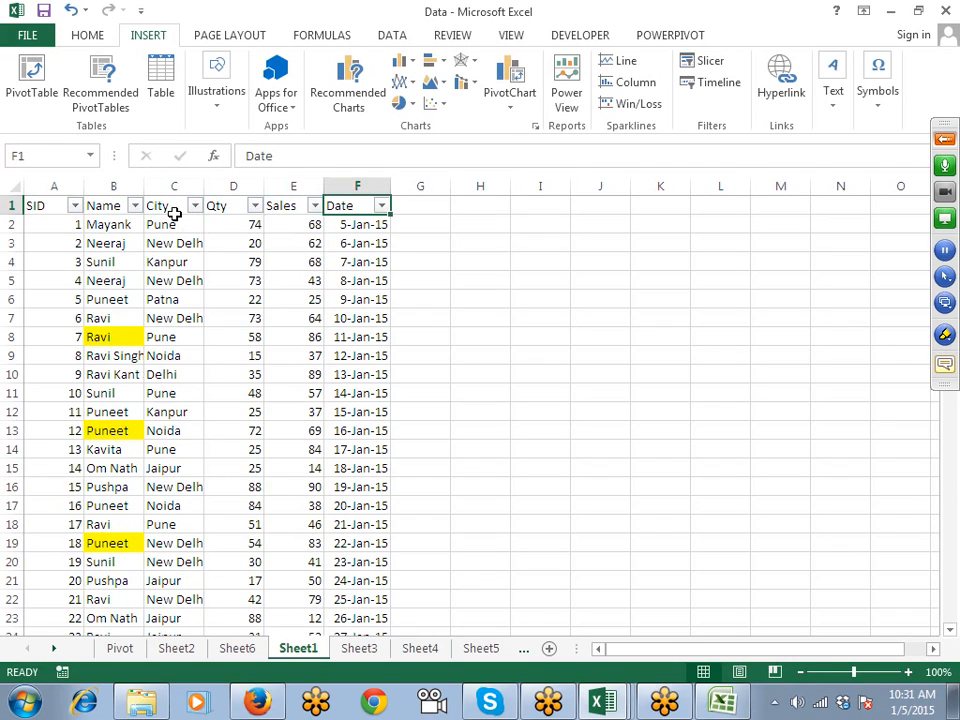
pyautogui.press('Left')
pyautogui.press('Left')
pyautogui.press('Left')
pyautogui.press('Left')
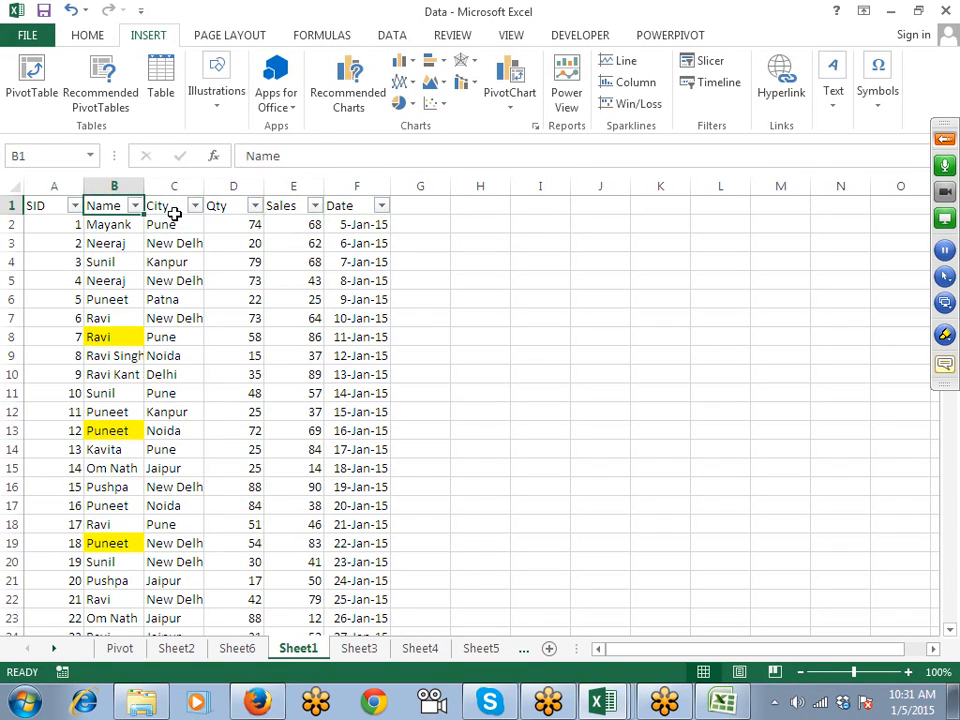
pyautogui.press('Right')
pyautogui.press('Down')
pyautogui.press('Down')
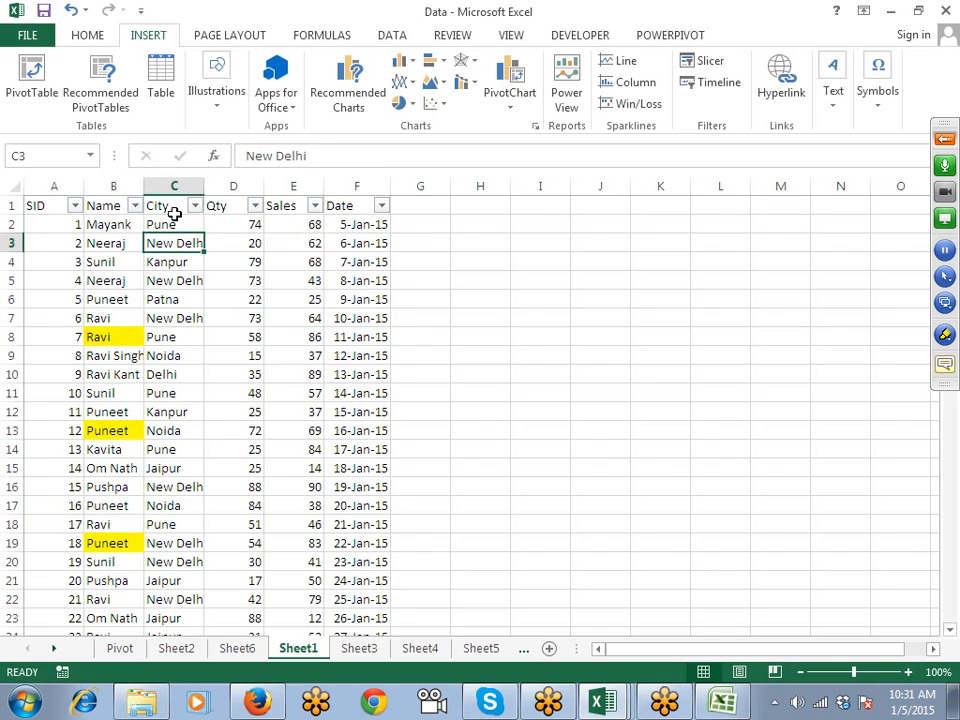
pyautogui.hotkey('ctrl', 'Down')
pyautogui.hotkey('ctrl', 'Up')
pyautogui.press('Down')
pyautogui.press('Right')
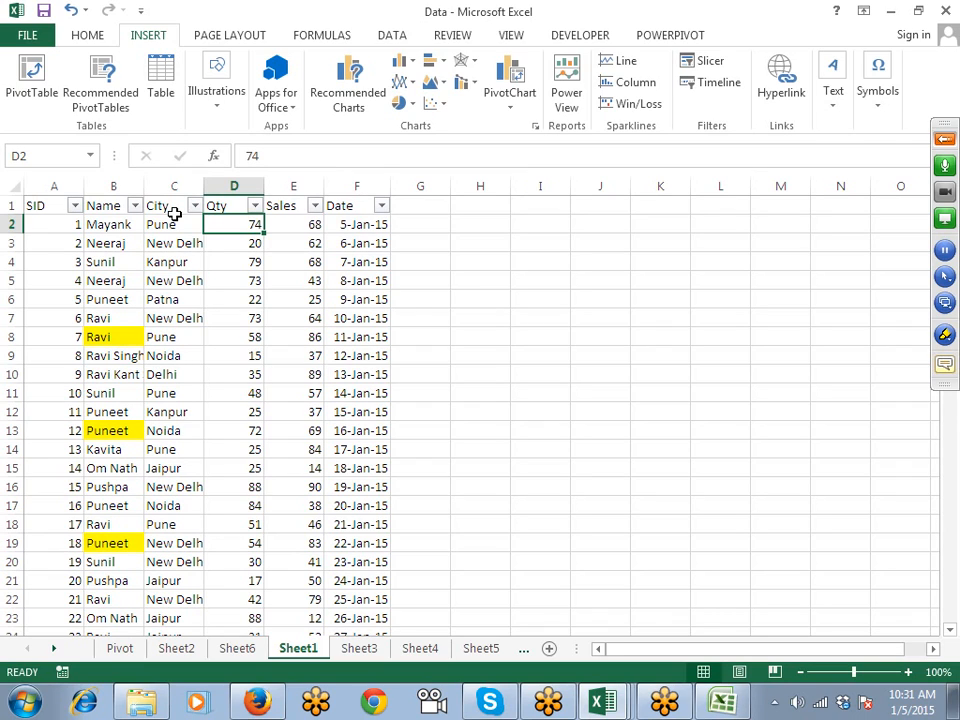
# Step: Remove the filter from the header row, then open the Create PivotTable dialog for the data and cancel it
pyautogui.click(51, 204)
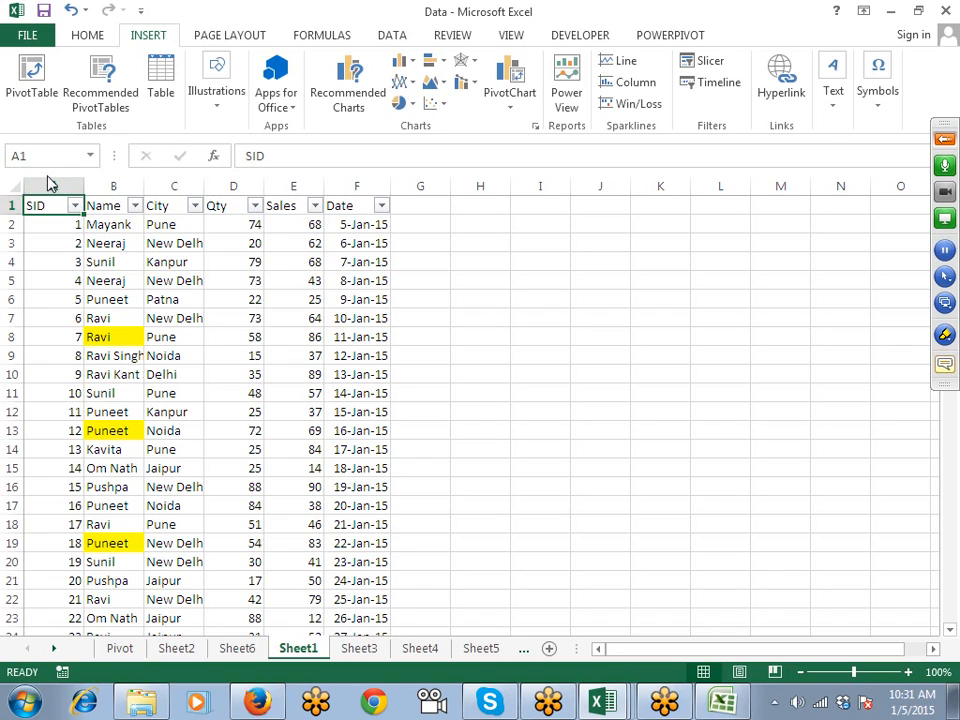
pyautogui.hotkey('ctrl', 'shift', 'l')
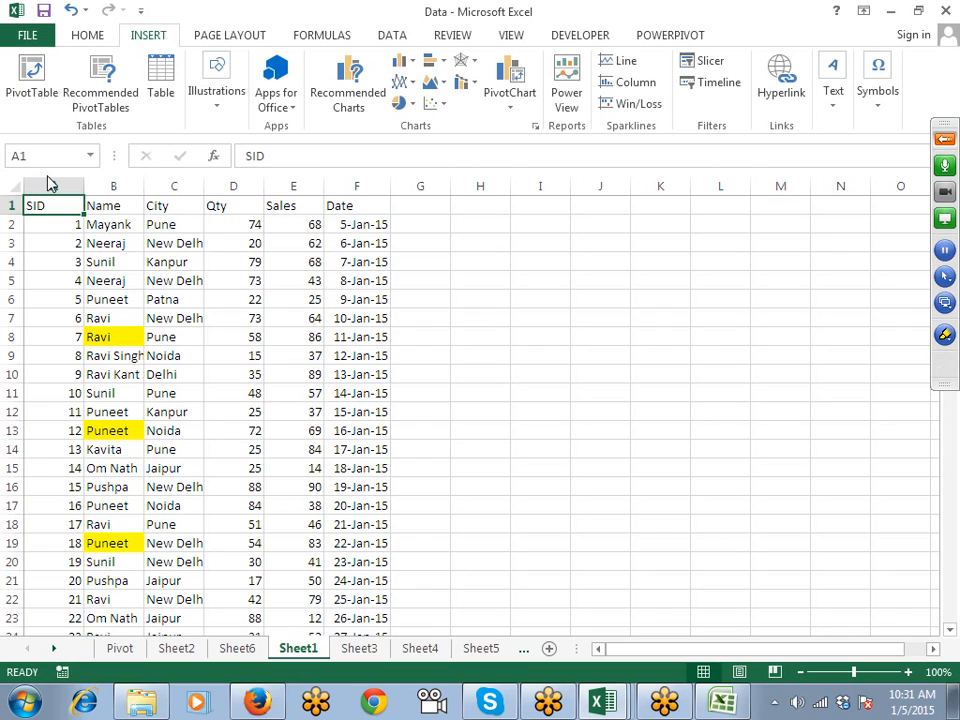
pyautogui.click(32, 77)
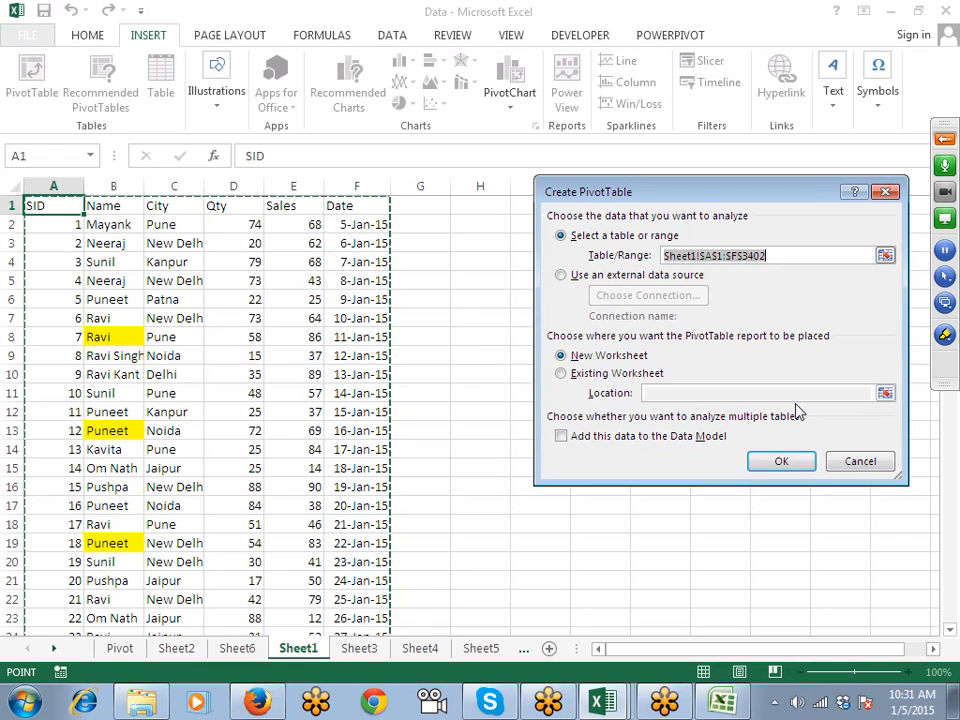
pyautogui.click(883, 461)
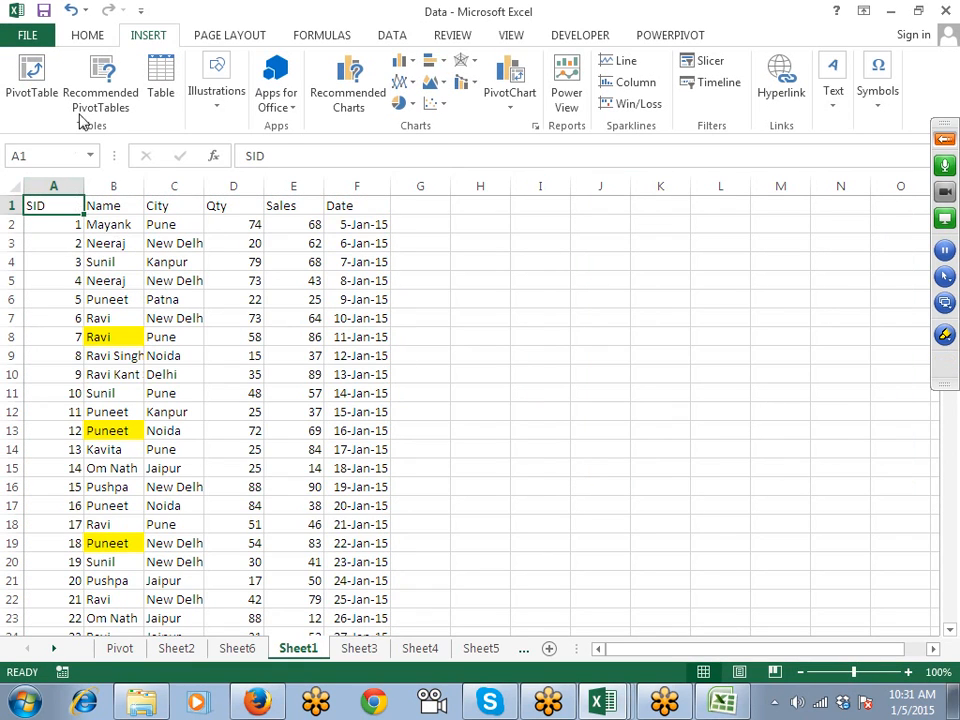
# Step: Open the recommended PivotTables for the sales data and preview the sums by City and the Sum of Qty by Sales and Name layout
pyautogui.click(122, 104)
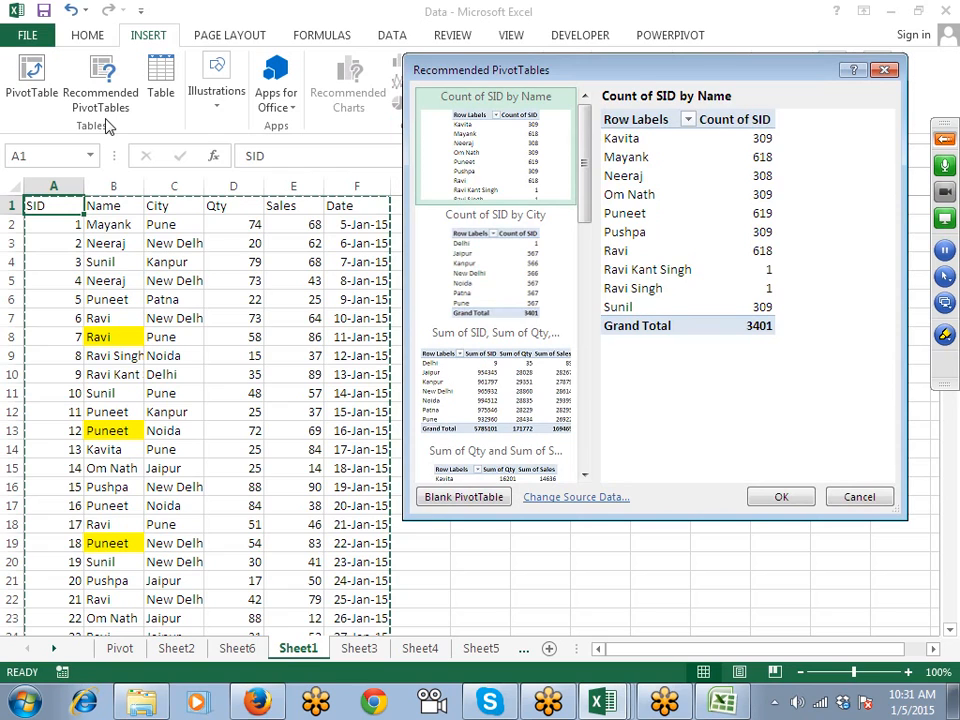
pyautogui.click(484, 294)
pyautogui.click(494, 369)
pyautogui.scroll(-5, 507, 365)
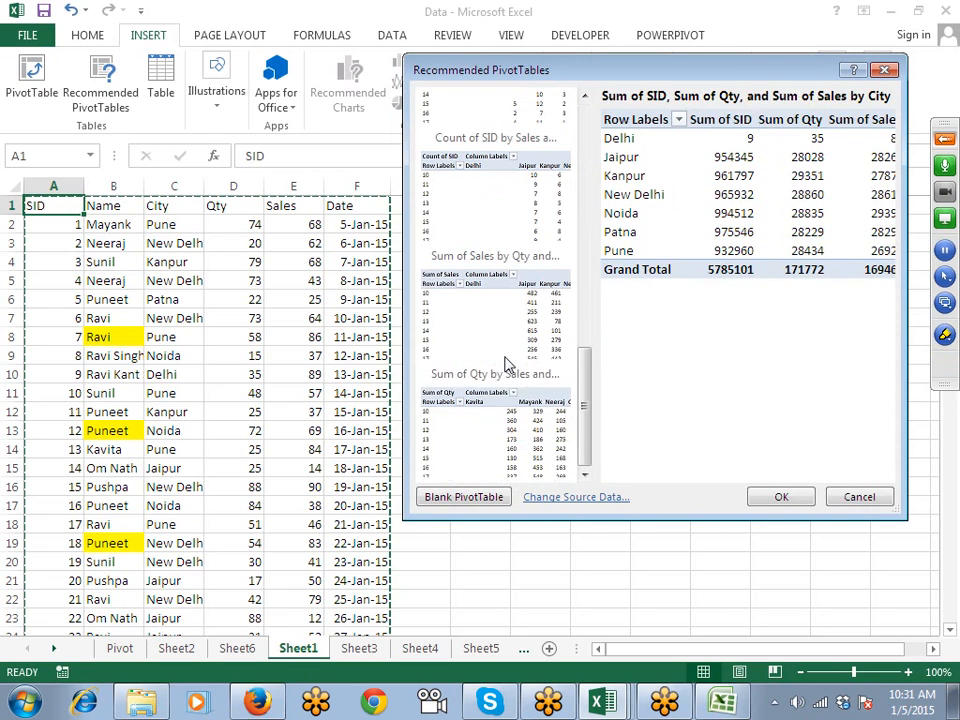
pyautogui.click(495, 349)
pyautogui.click(499, 399)
pyautogui.scroll(5, 500, 398)
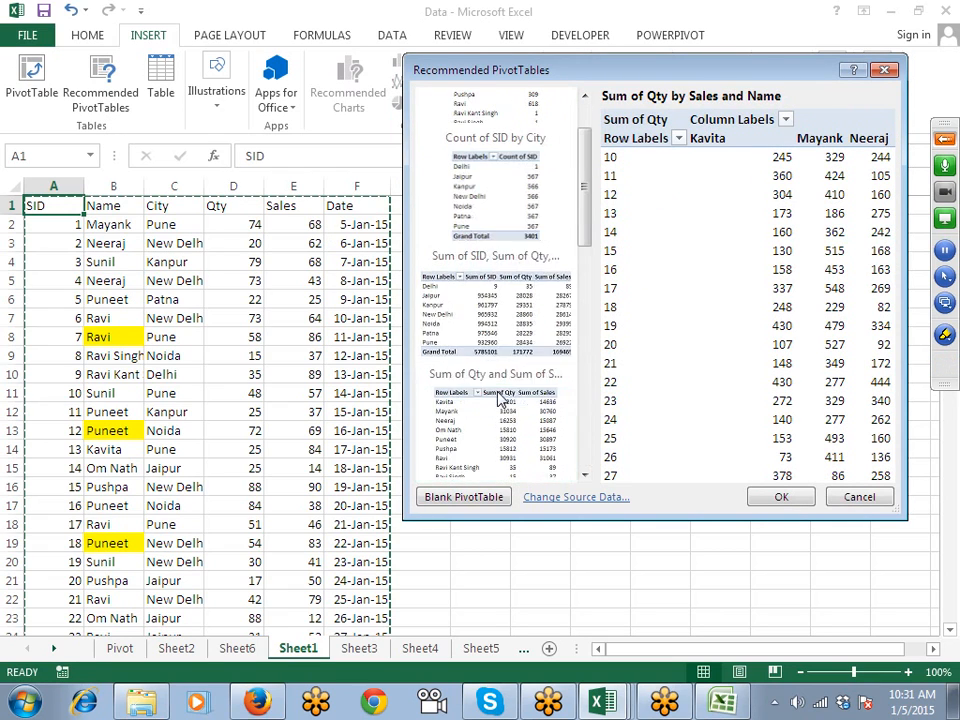
pyautogui.scroll(2, 496, 385)
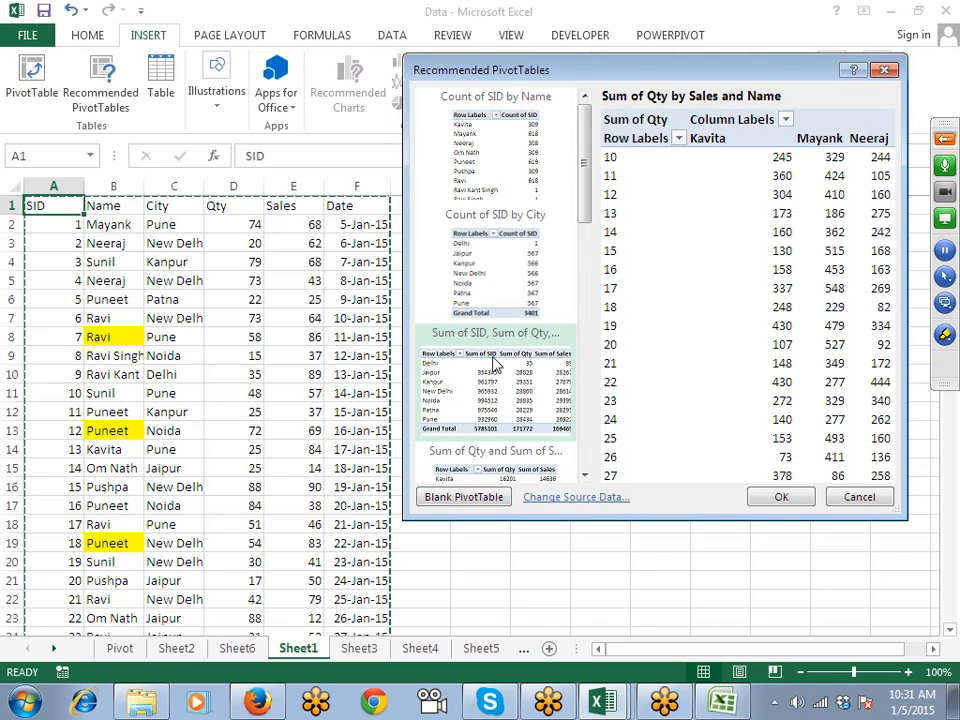
# Step: Preview the Count of SID by City and Count of SID by Name recommendations, and close the dialog without inserting a PivotTable
pyautogui.click(485, 284)
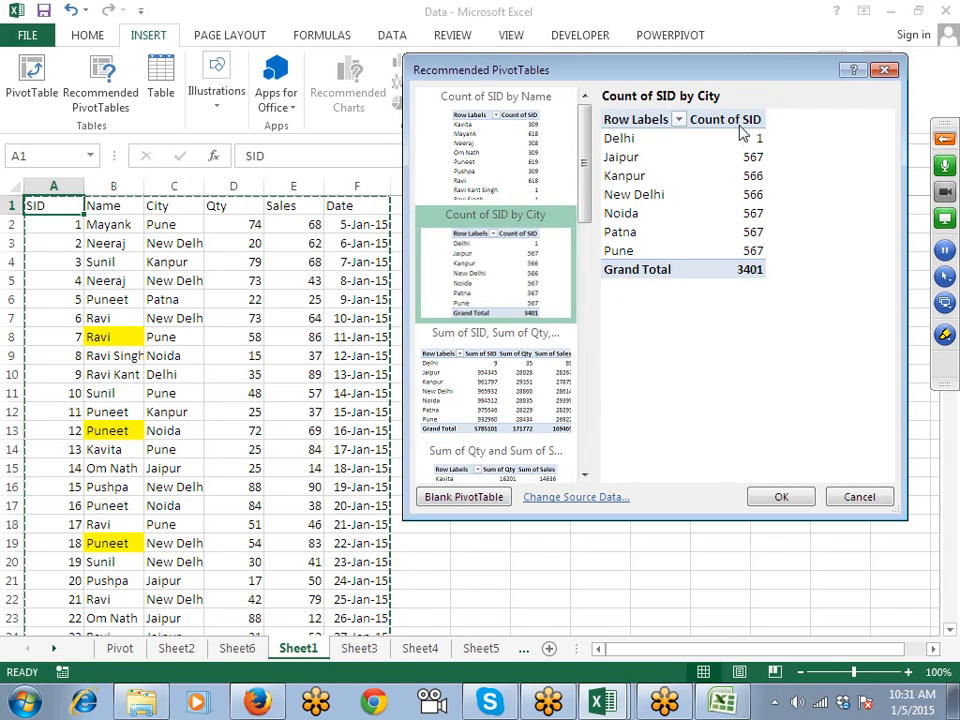
pyautogui.click(519, 169)
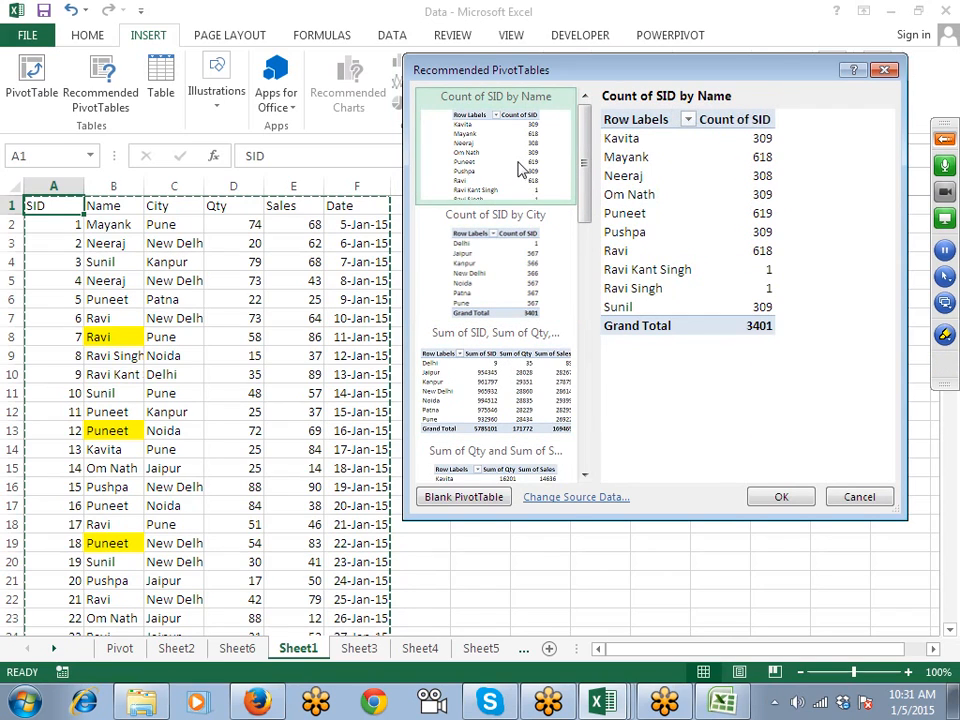
pyautogui.scroll(-5, 590, 265)
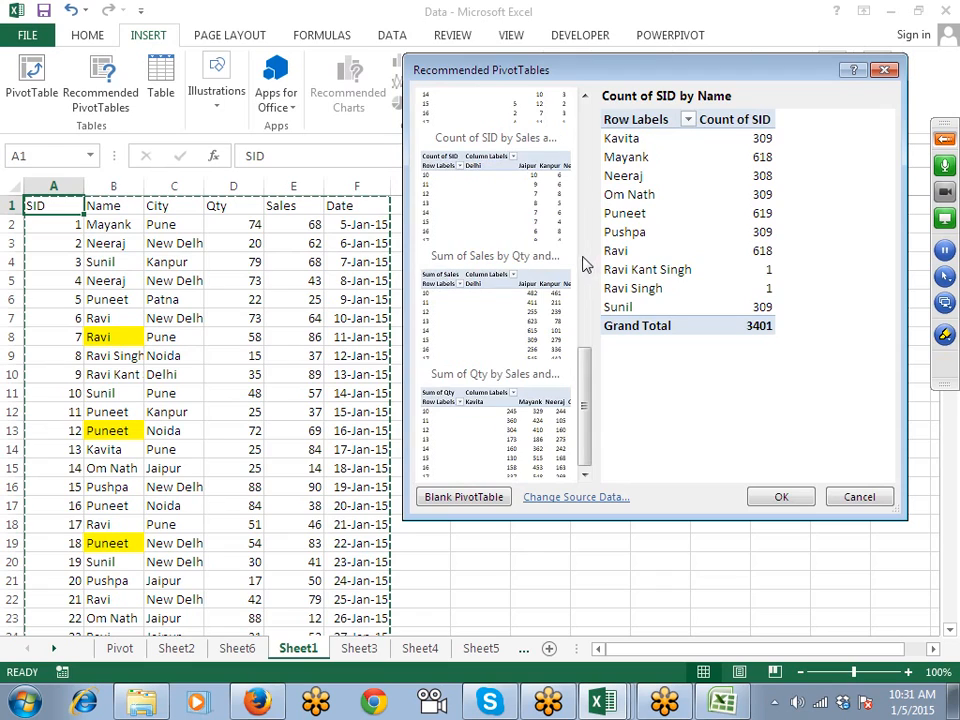
pyautogui.scroll(5, 580, 280)
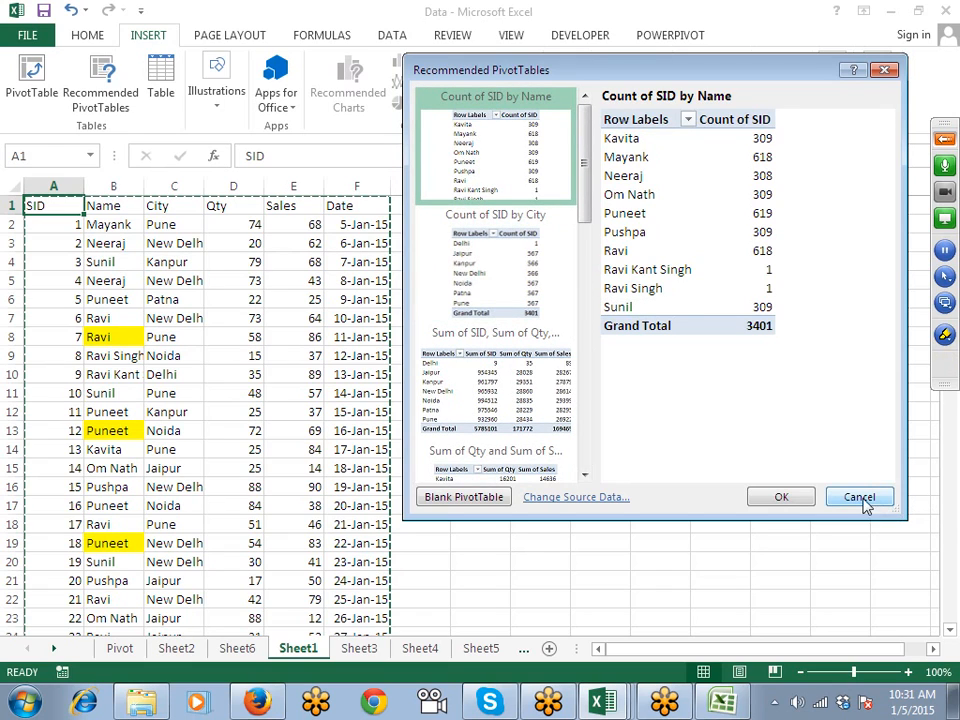
pyautogui.click(860, 498)
# Step: Create an empty PivotTable from Sheet1 range A1:F3402 on a new worksheet, and return to the Sheet1 data
pyautogui.click(118, 279)
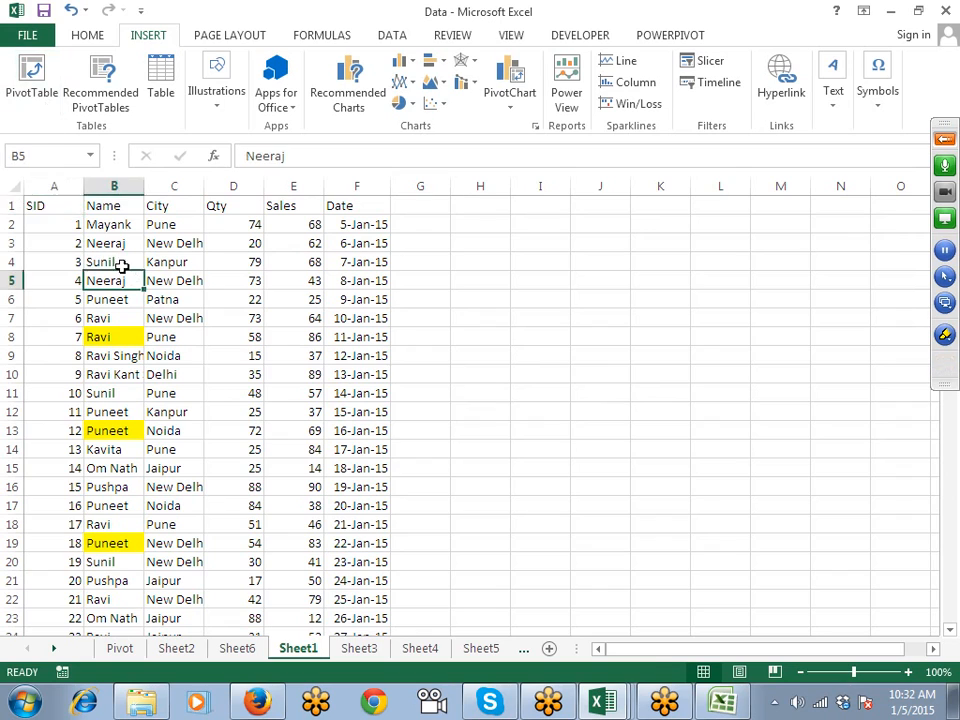
pyautogui.hotkey('ctrl', 'Home')
pyautogui.click(36, 88)
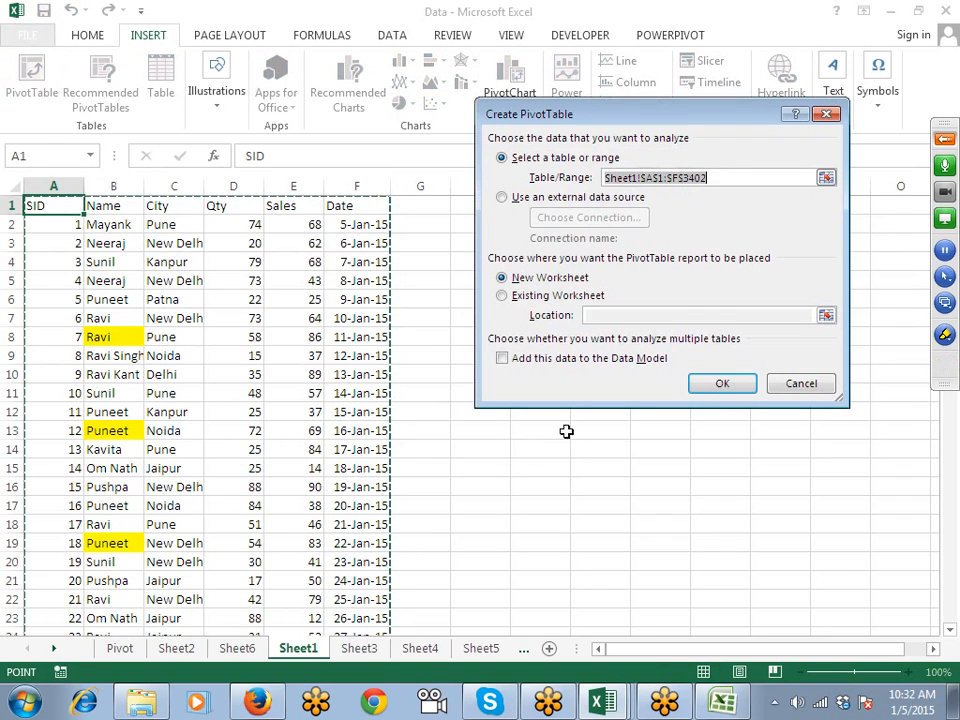
pyautogui.click(722, 384)
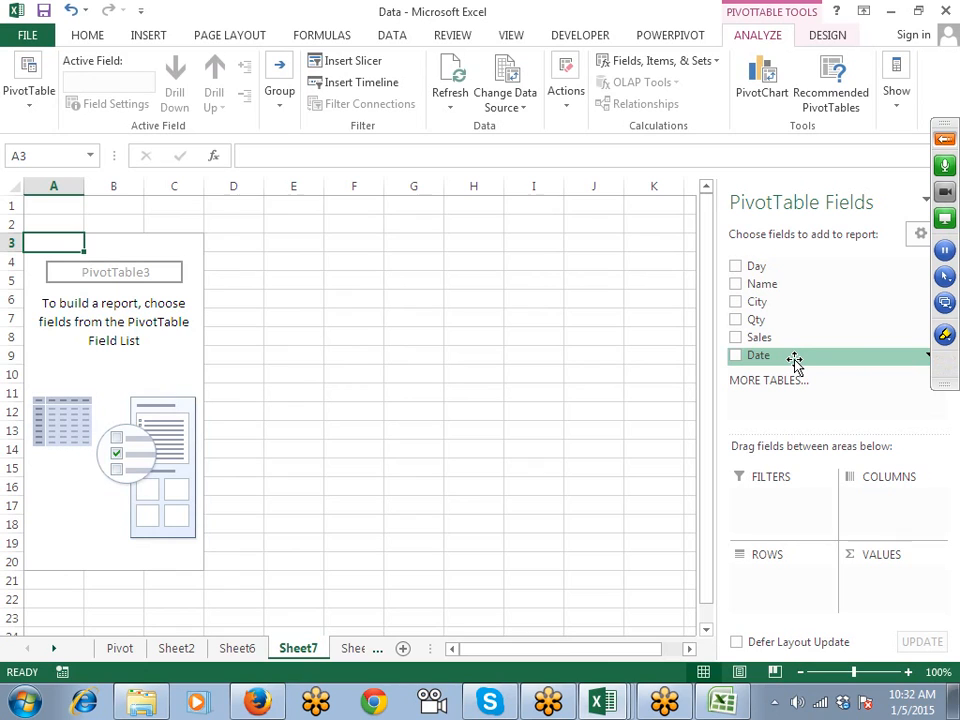
pyautogui.click(353, 648)
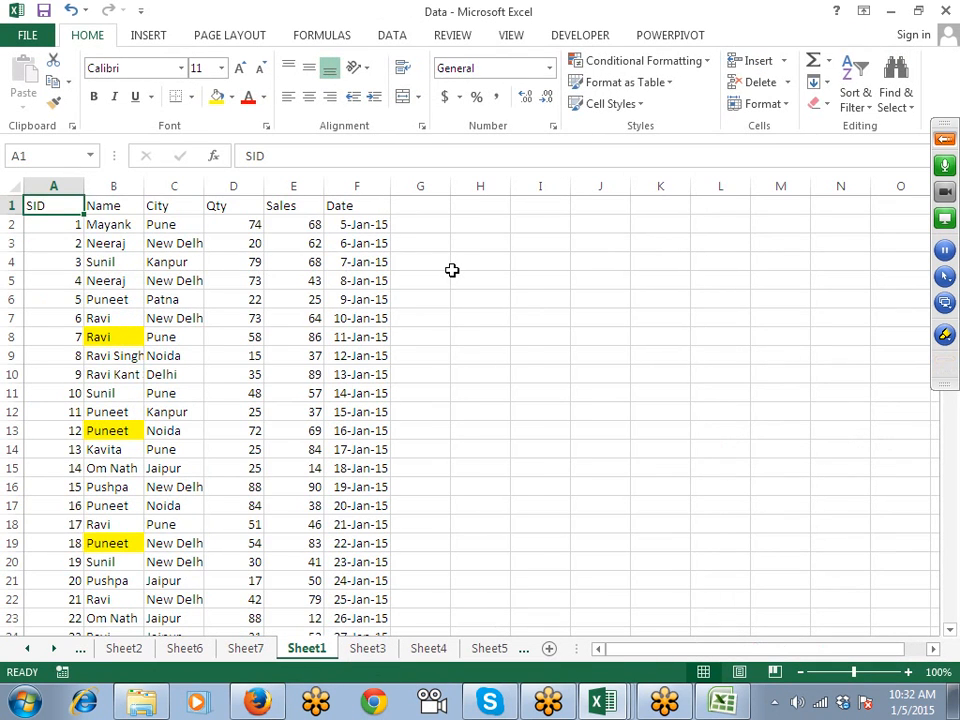
# Step: Open the empty pivot table on Sheet7 and place the City field in its rows area
pyautogui.click(258, 650)
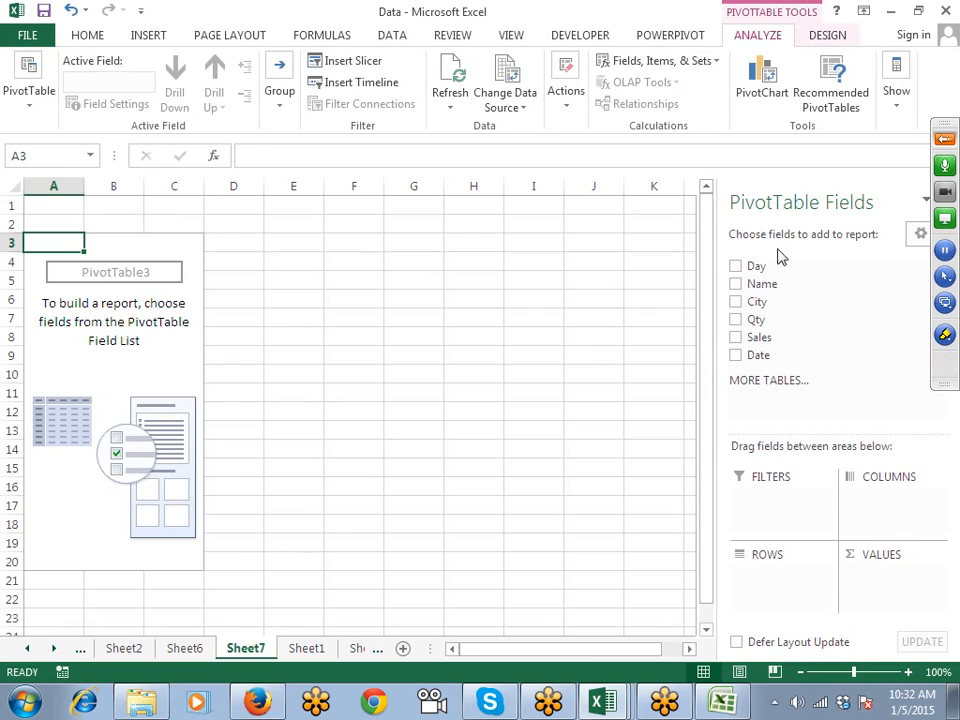
pyautogui.click(945, 250)
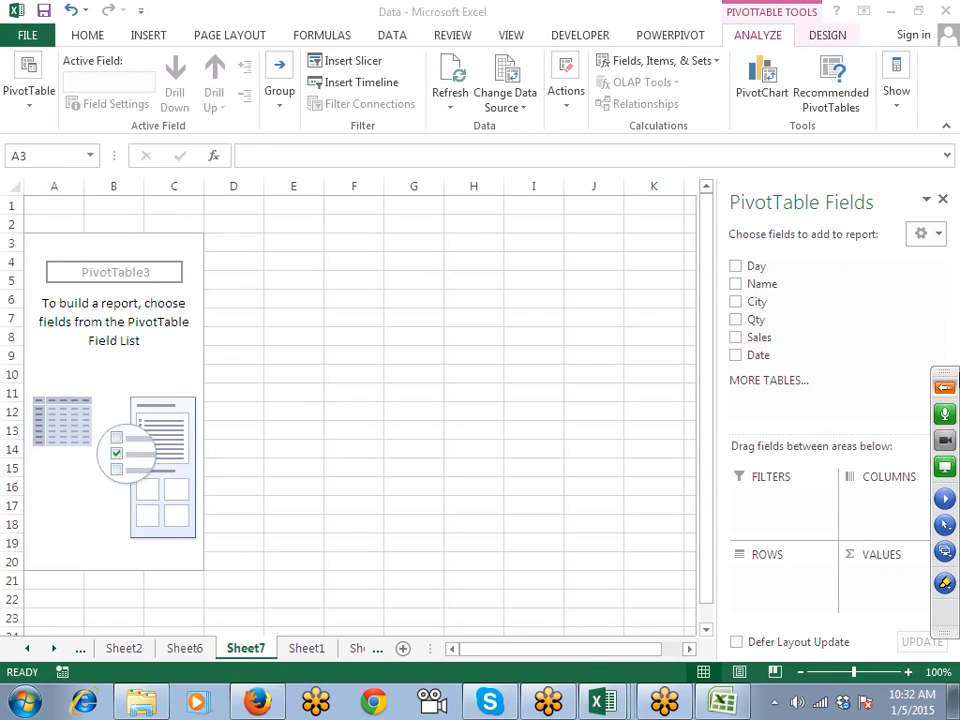
pyautogui.click(778, 273)
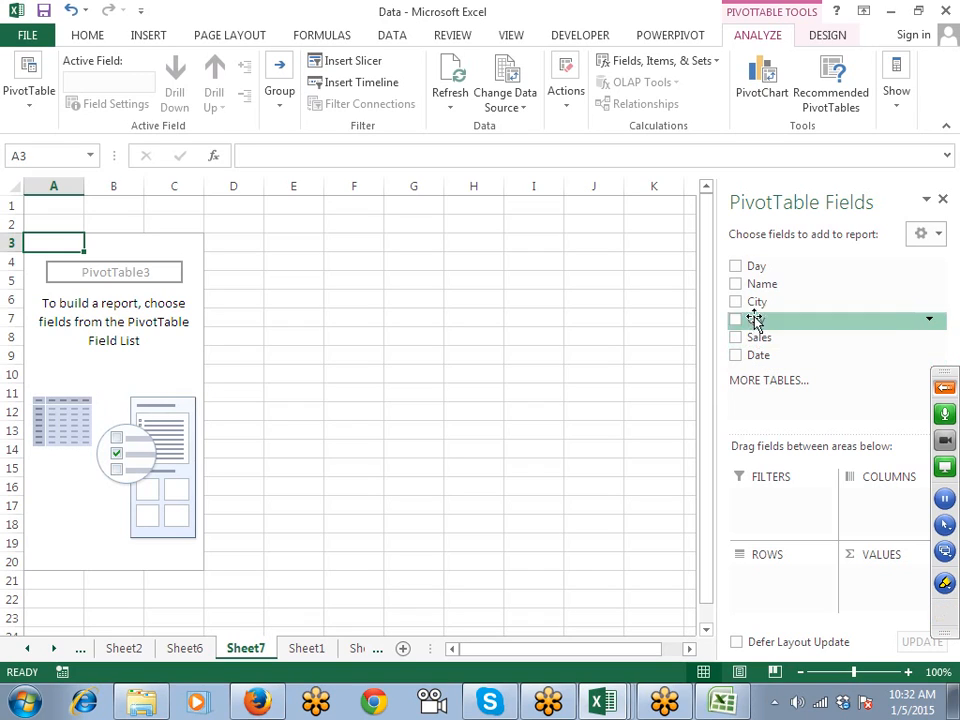
pyautogui.moveTo(785, 432); pyautogui.dragTo(784, 399)
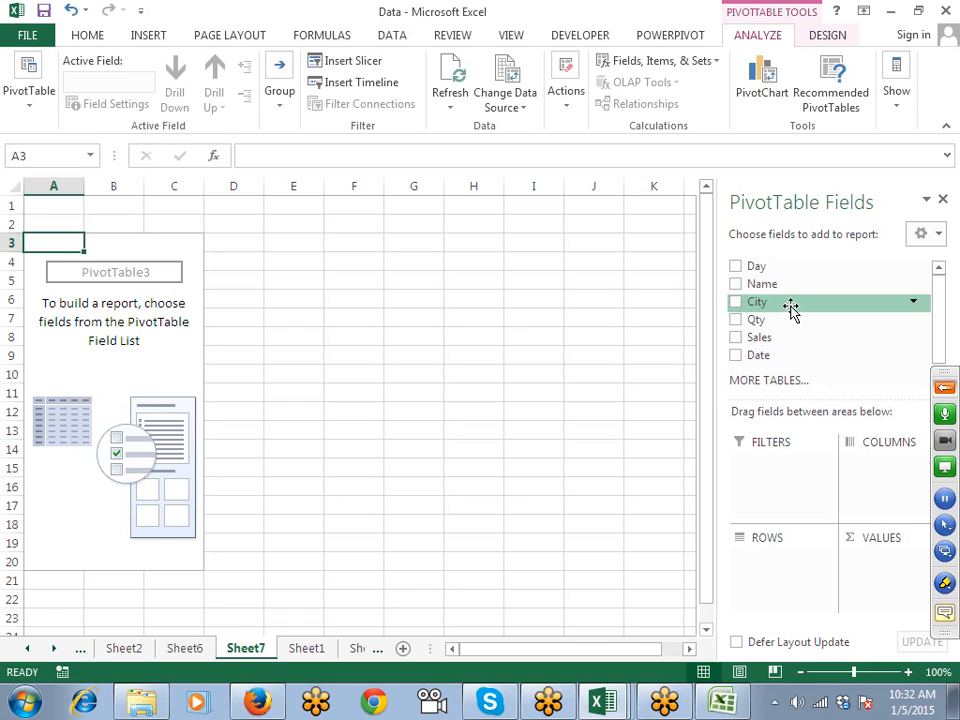
pyautogui.moveTo(790, 308); pyautogui.dragTo(759, 553)
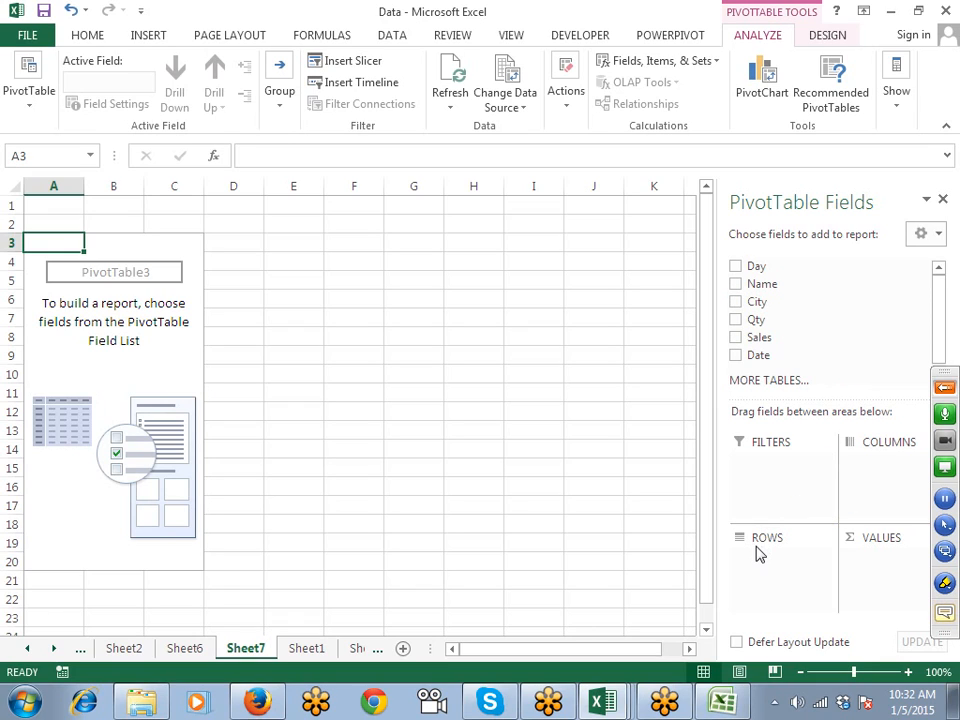
pyautogui.moveTo(763, 304); pyautogui.dragTo(761, 568)
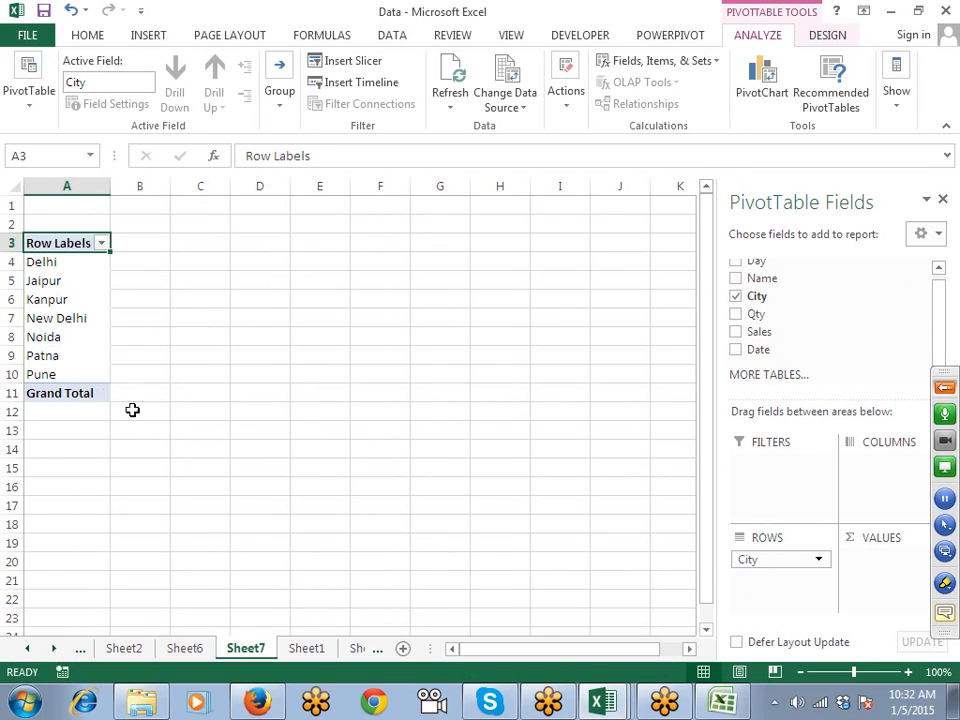
# Step: Compare the City column in Sheet1 with the city row labels of the pivot table on Sheet7
pyautogui.click(306, 648)
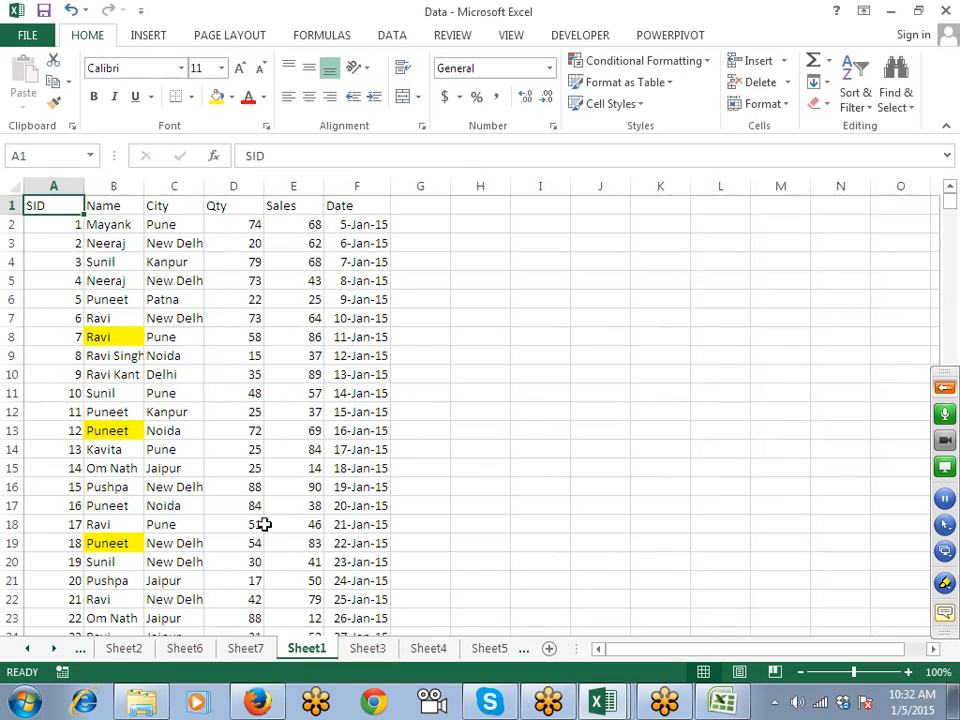
pyautogui.click(174, 186)
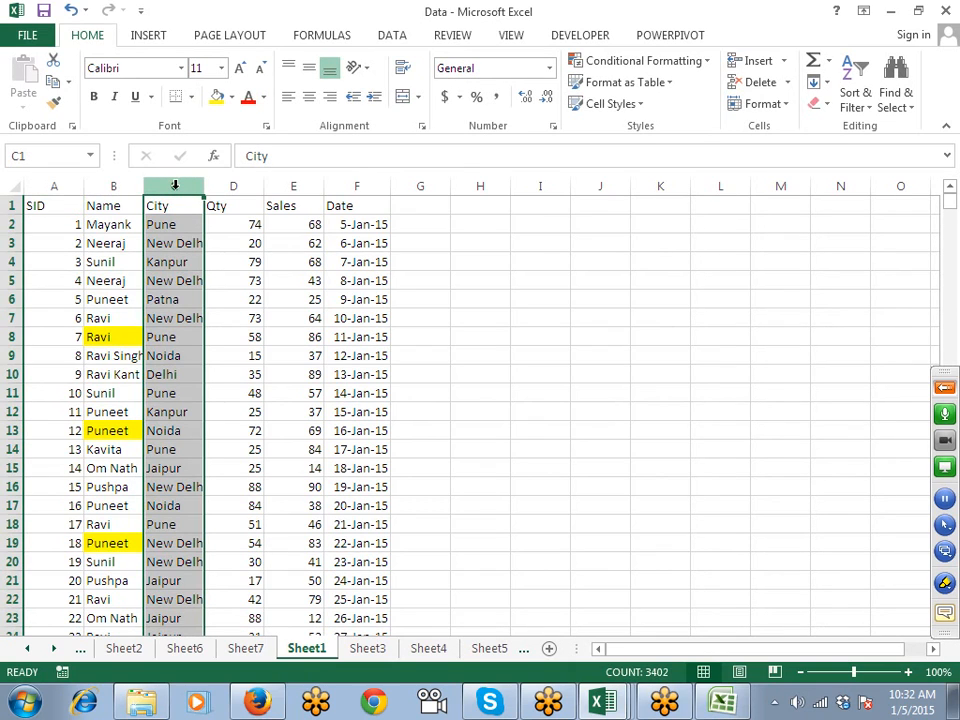
pyautogui.click(258, 648)
pyautogui.click(69, 272)
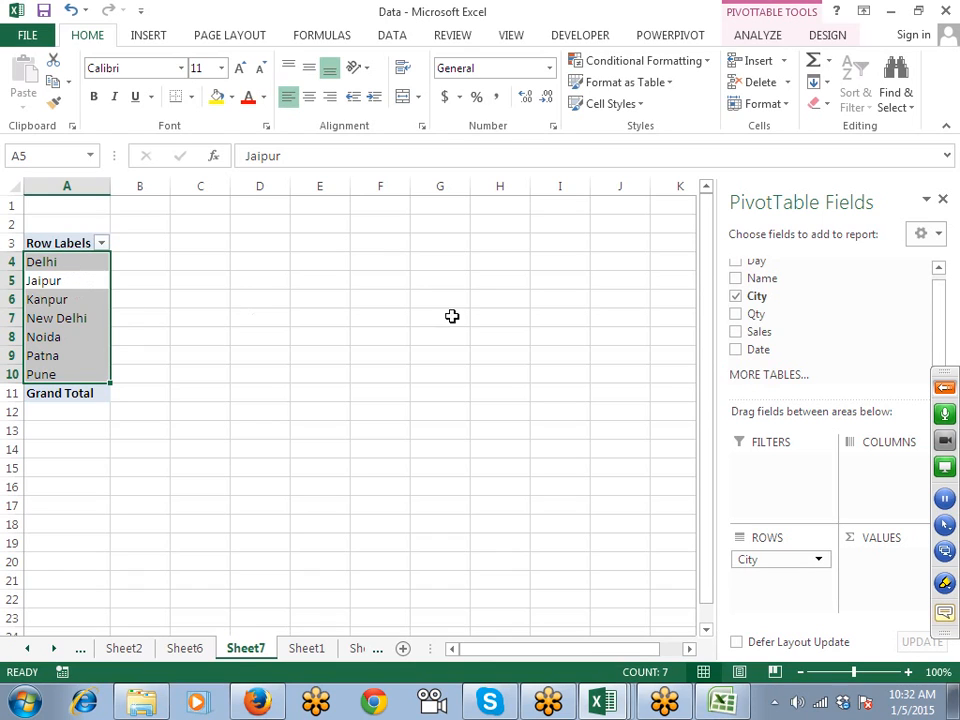
# Step: Add the Sales field to the pivot table's values area to sum sales by city
pyautogui.moveTo(759, 332); pyautogui.dragTo(876, 560)
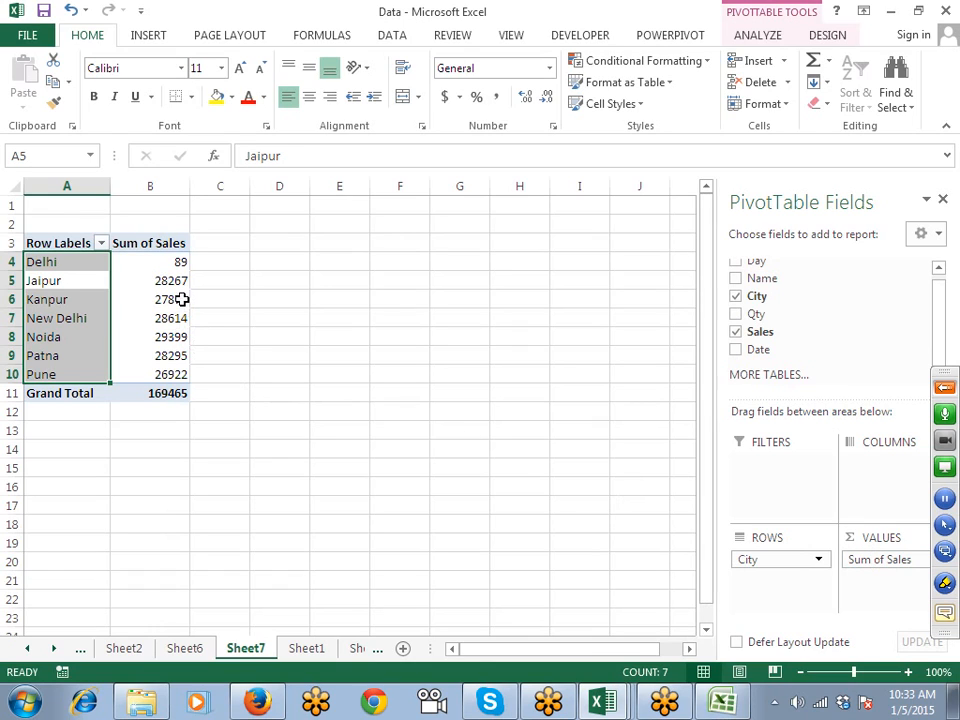
pyautogui.click(161, 266)
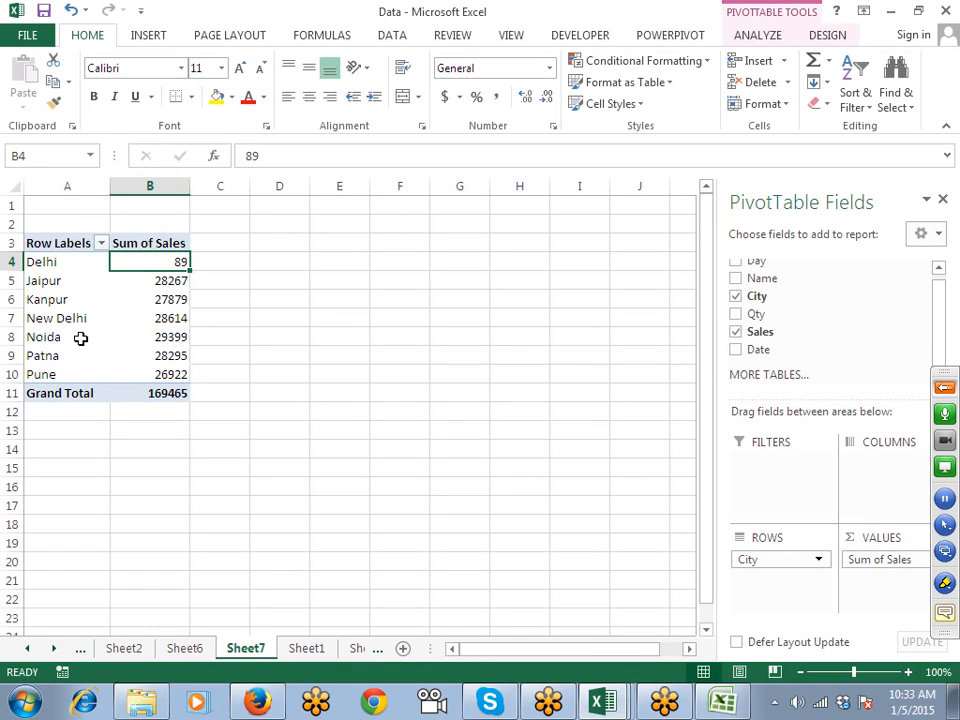
pyautogui.moveTo(161, 327)
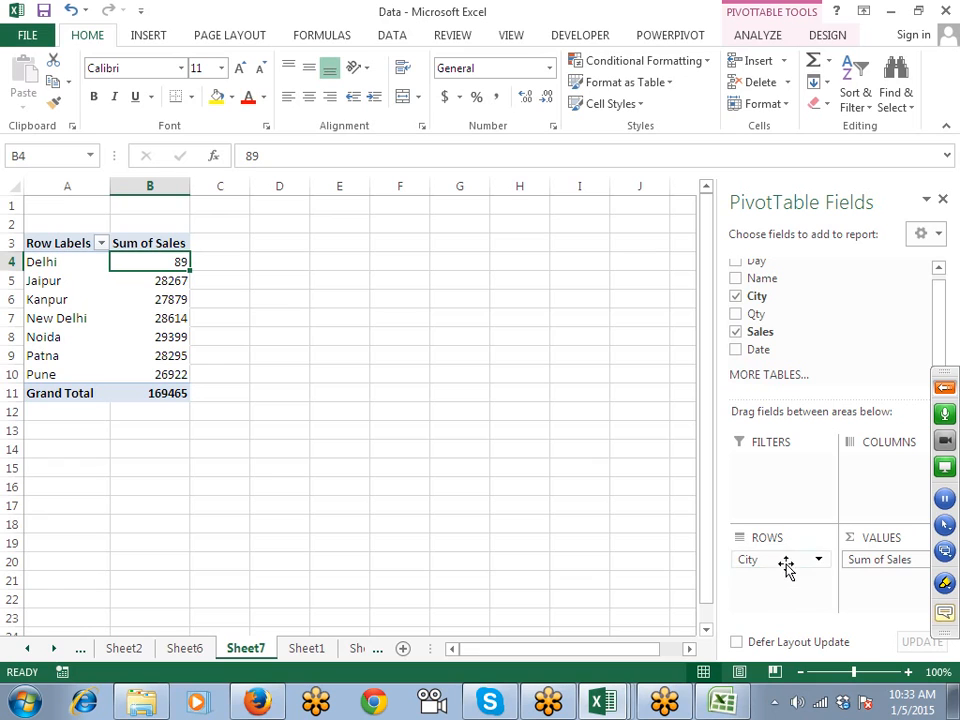
pyautogui.moveTo(786, 566)
pyautogui.mouseDown()
pyautogui.moveTo(868, 490)
pyautogui.moveTo(866, 471)
pyautogui.moveTo(823, 553)
pyautogui.moveTo(786, 570)
pyautogui.mouseUp()
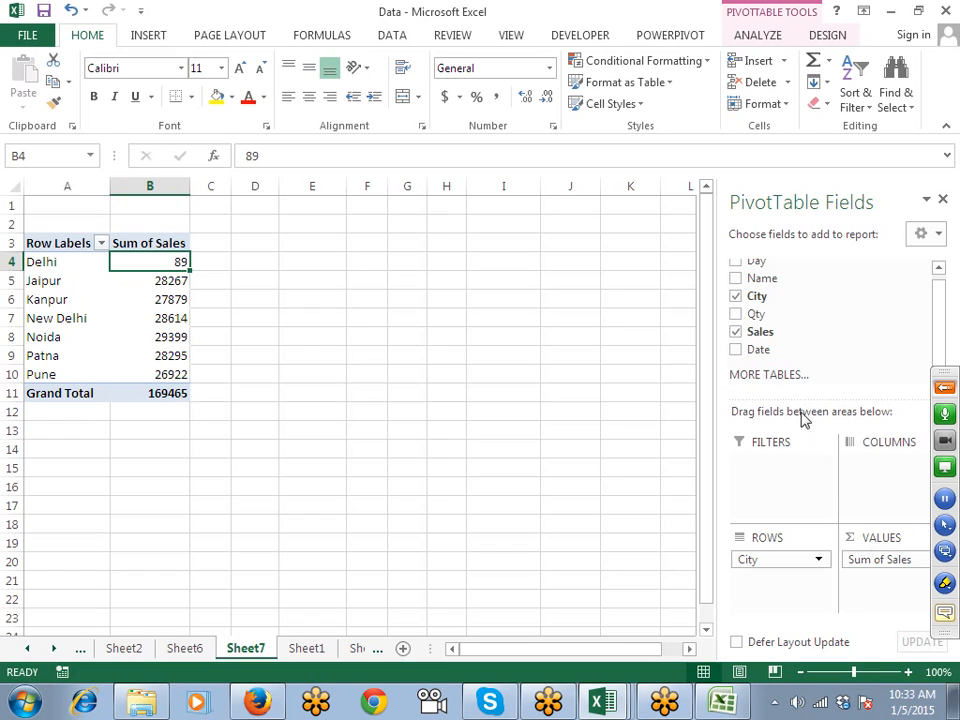
# Step: Rearrange the pivot table's values by removing Sales, adding Qty and placing Sales after it
pyautogui.click(736, 331)
pyautogui.moveTo(752, 314); pyautogui.dragTo(866, 562)
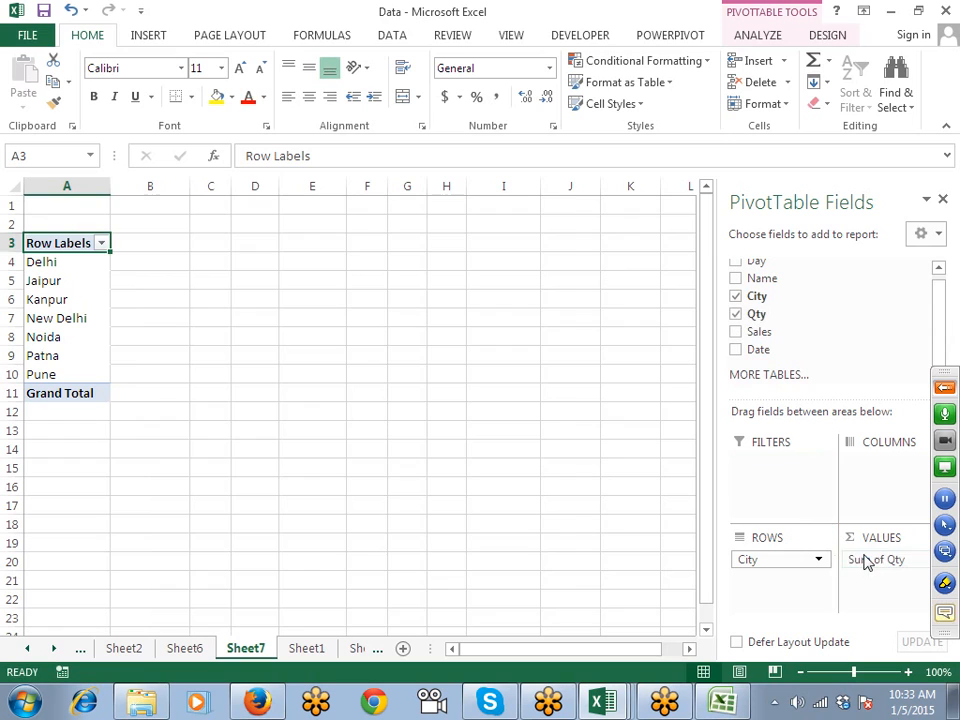
pyautogui.click(737, 331)
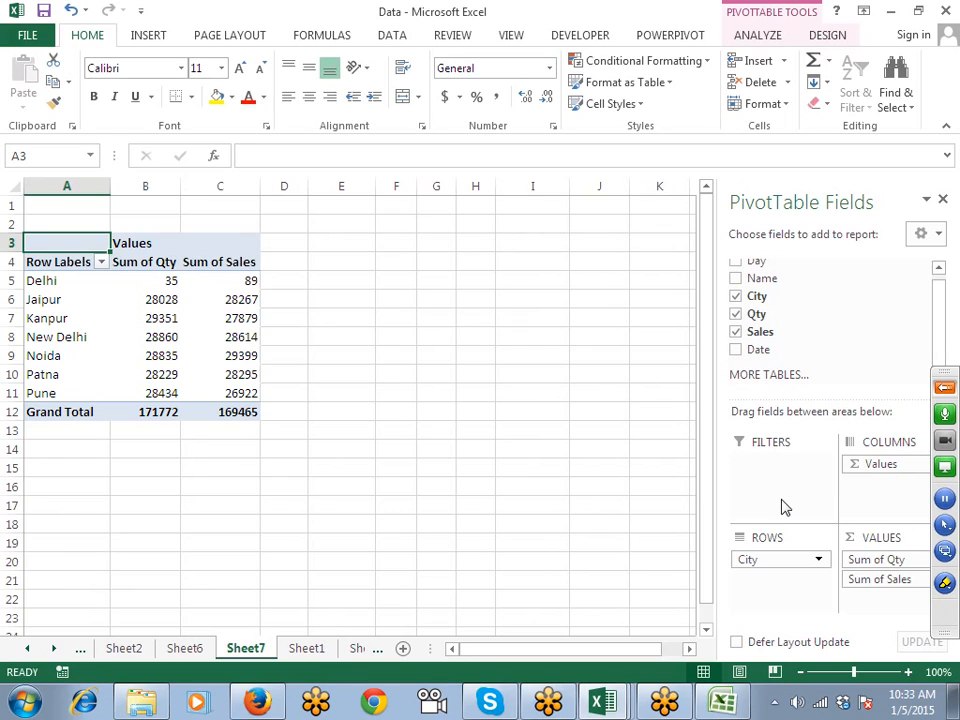
# Step: Add the Name field as a report filter and filter the pivot table to the first listed name
pyautogui.moveTo(762, 278); pyautogui.dragTo(796, 486)
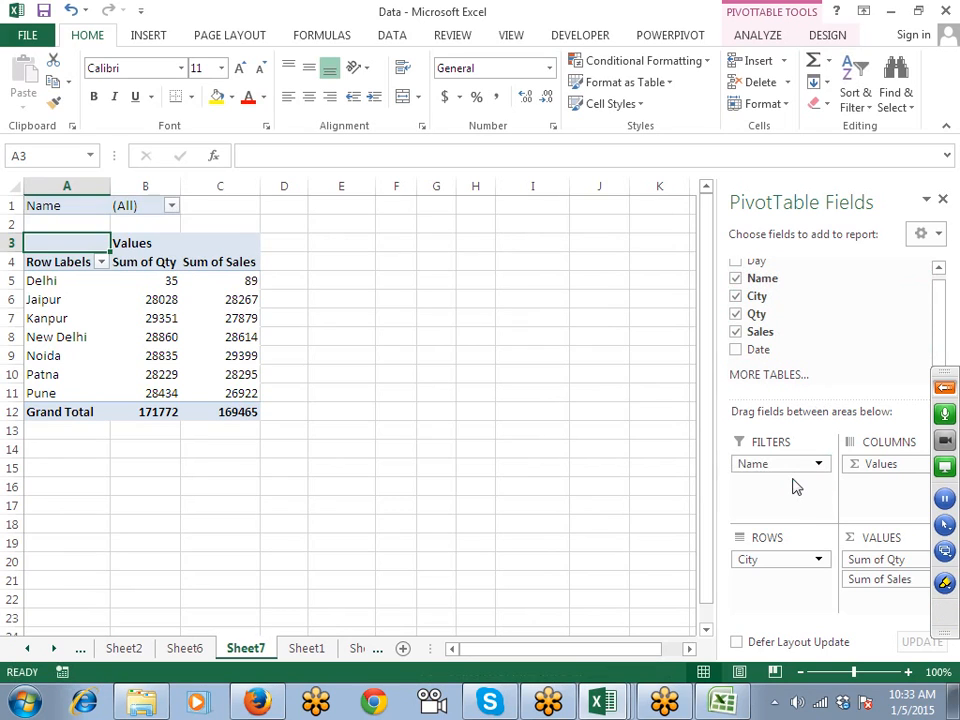
pyautogui.click(171, 205)
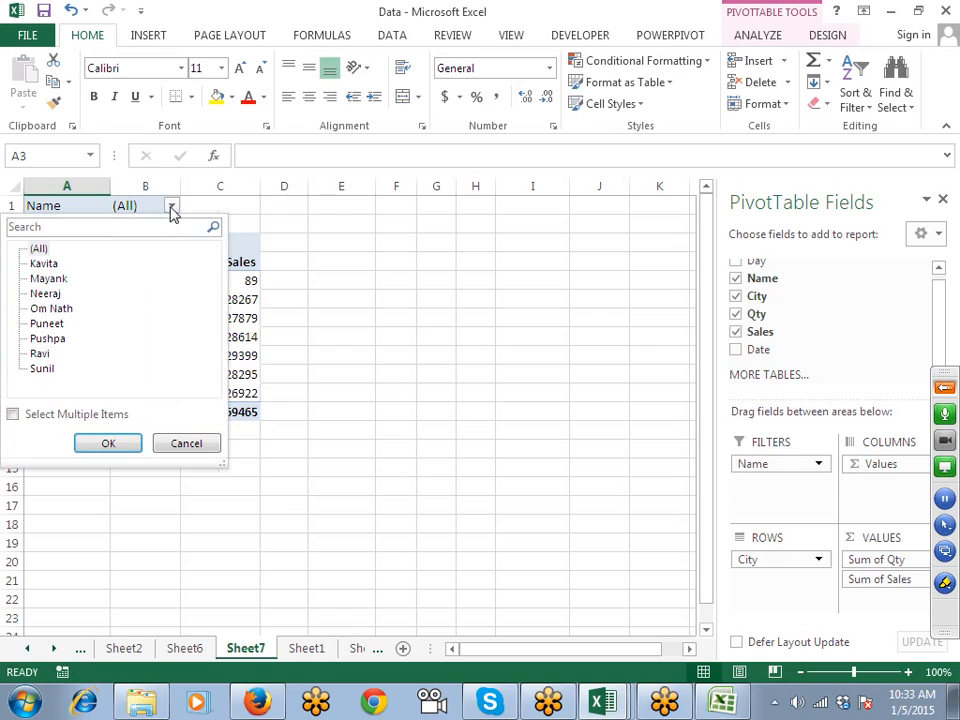
pyautogui.click(46, 264)
pyautogui.click(109, 444)
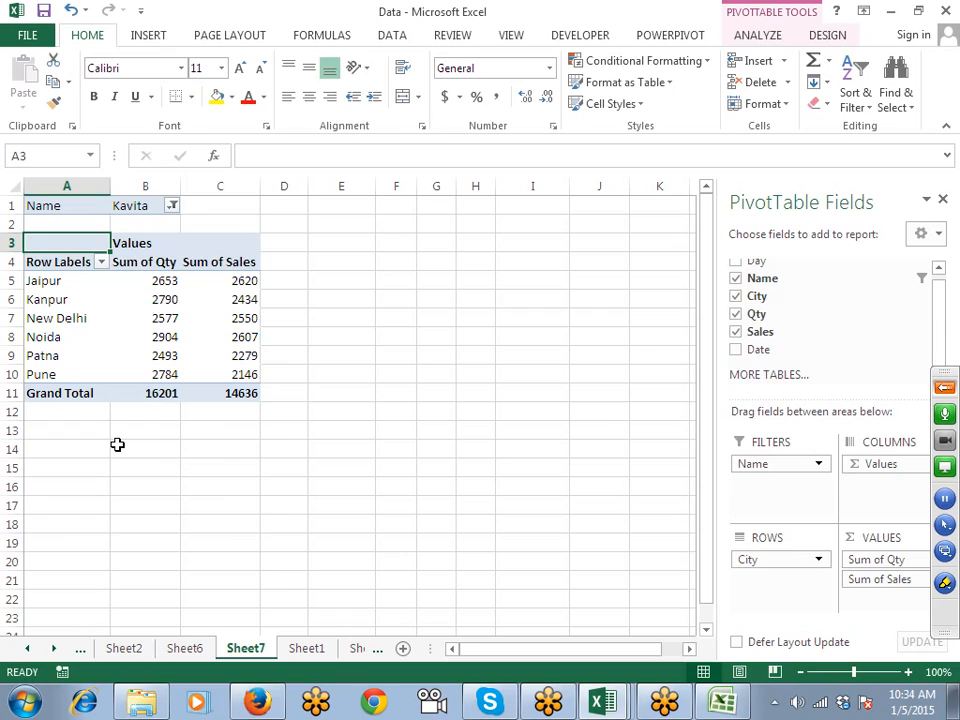
# Step: Allow multiple selections in the Name filter and include the second listed name as well
pyautogui.click(172, 207)
pyautogui.click(14, 414)
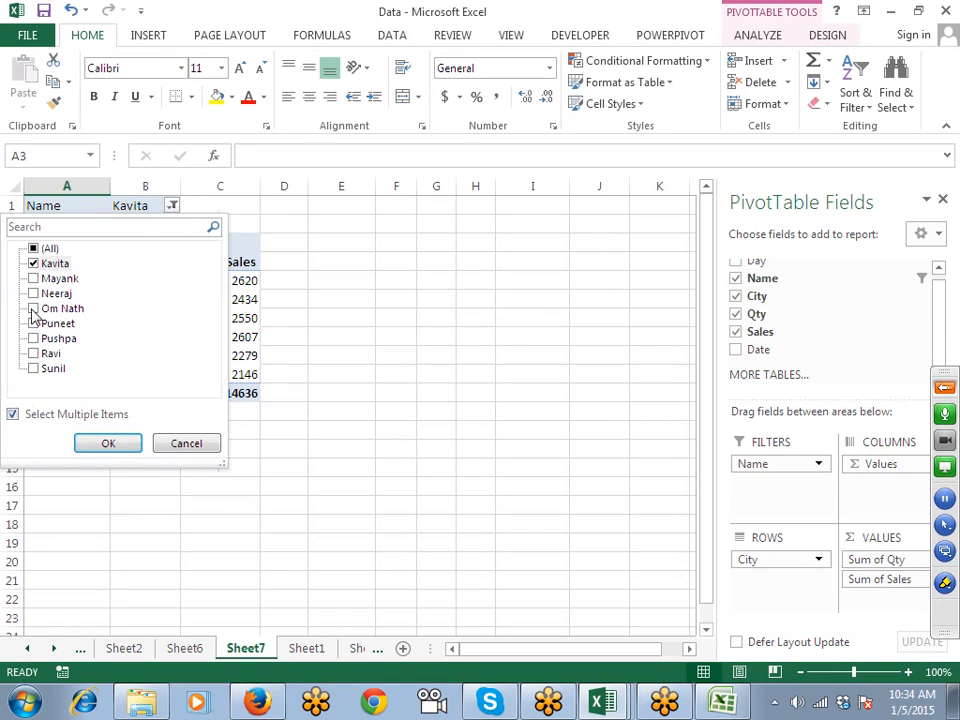
pyautogui.click(32, 280)
pyautogui.click(109, 444)
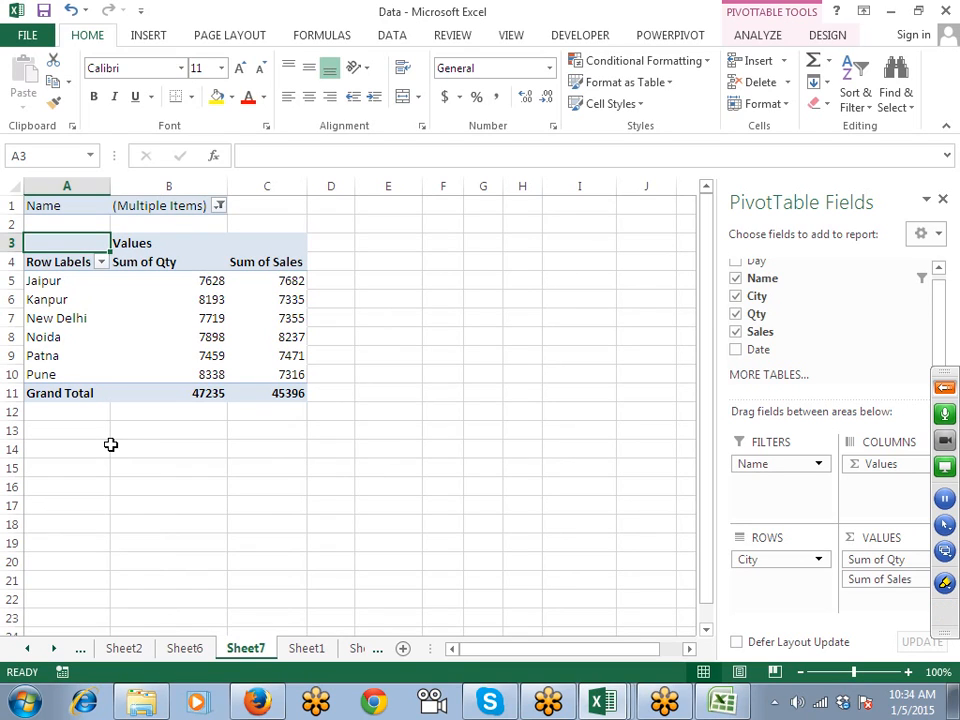
# Step: Reset the Name filter to all names and move the Name field into the rows area above City
pyautogui.click(219, 206)
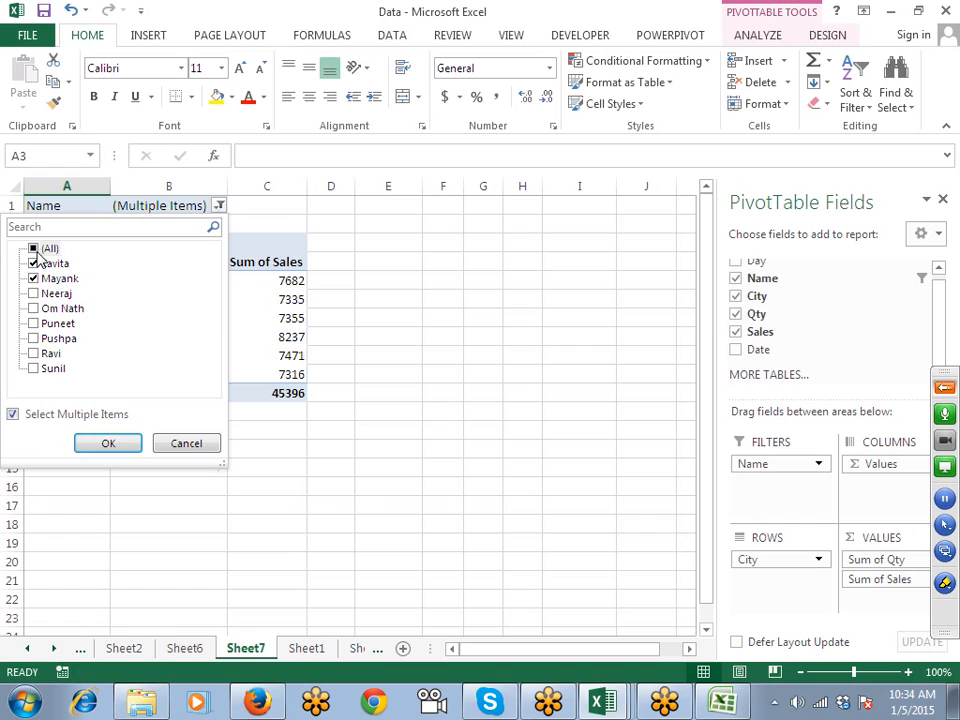
pyautogui.click(38, 250)
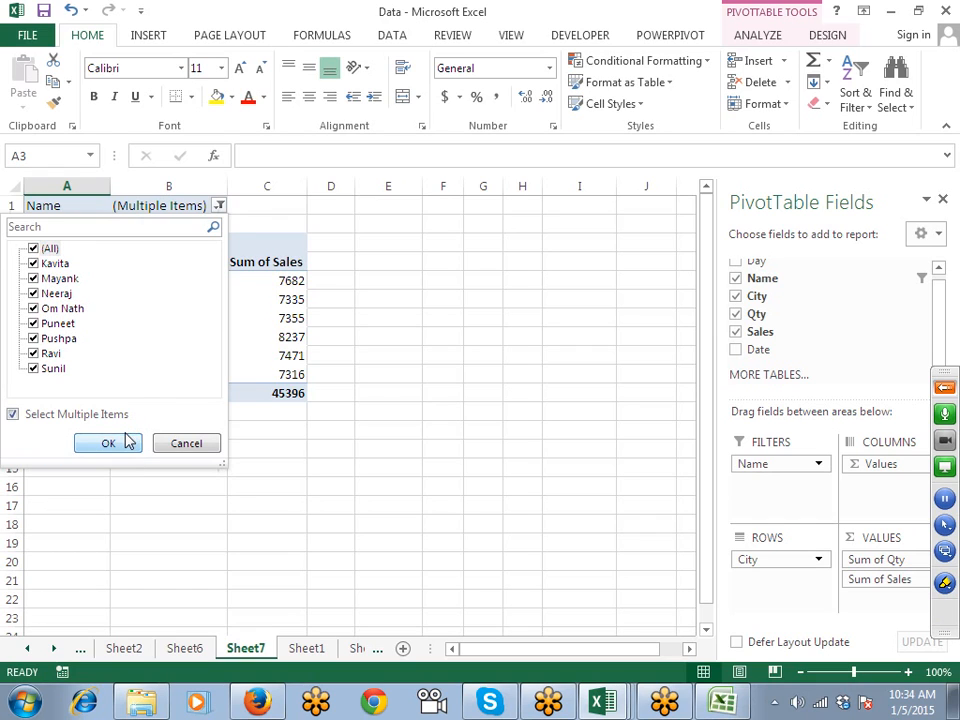
pyautogui.click(108, 443)
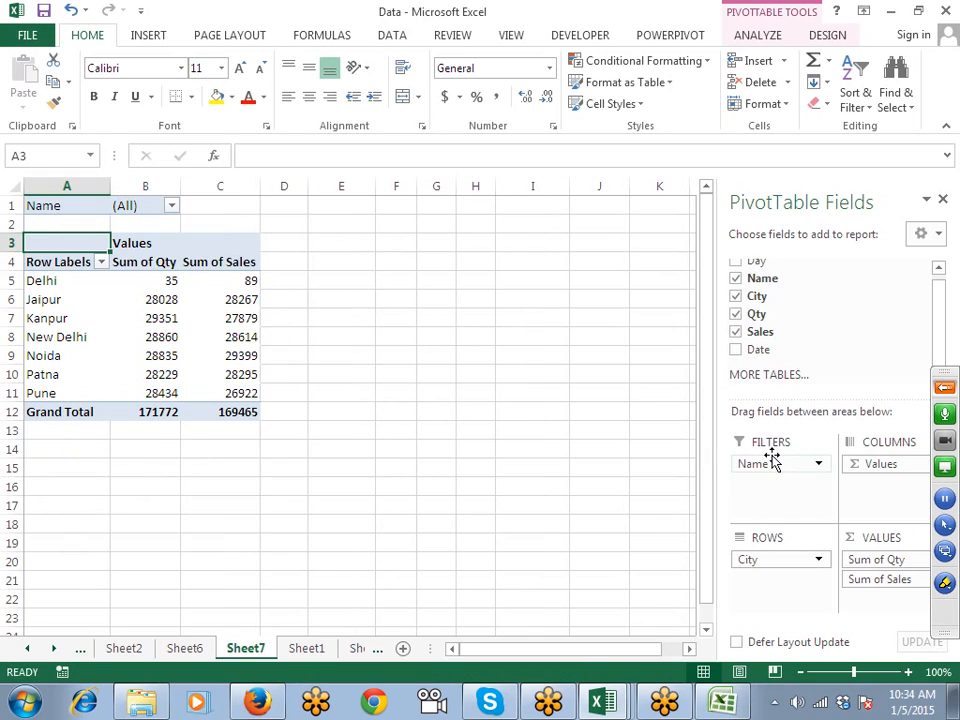
pyautogui.moveTo(772, 458); pyautogui.dragTo(786, 561)
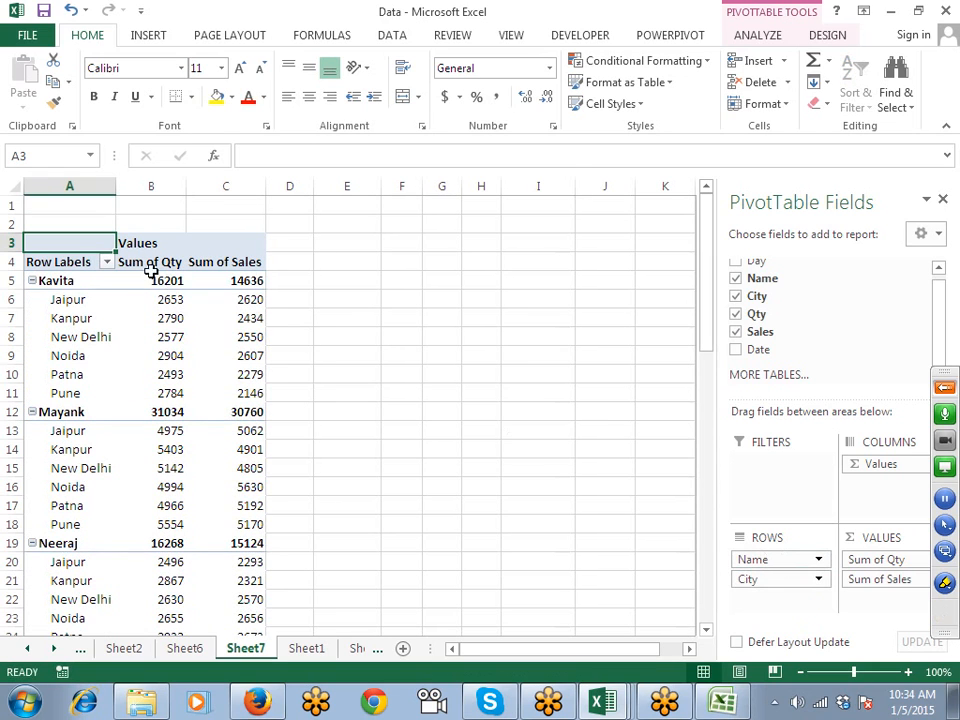
# Step: Examine the Qty and Sales sums per city under each name in the pivot table
pyautogui.click(71, 281)
pyautogui.moveTo(71, 298); pyautogui.dragTo(229, 416)
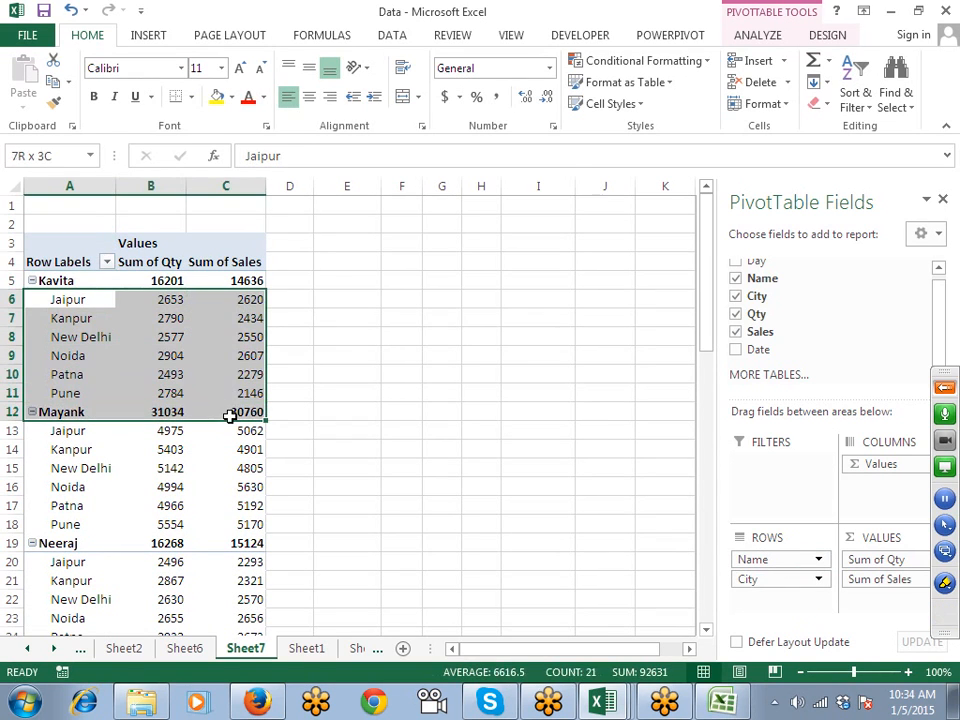
pyautogui.click(64, 450)
pyautogui.click(180, 449)
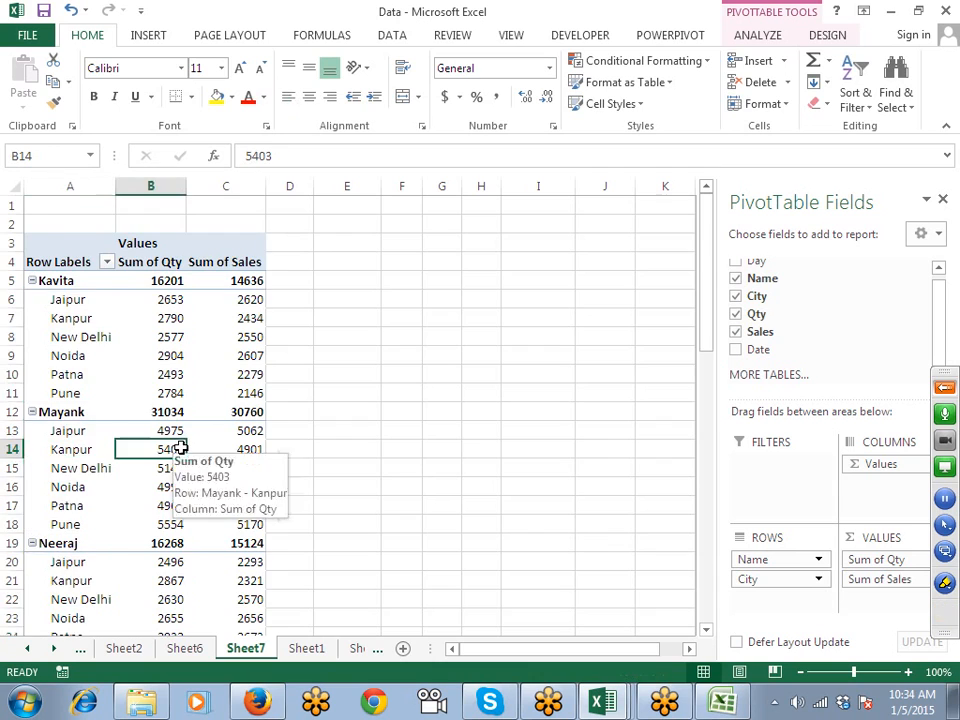
pyautogui.scroll(-4, 150, 430)
pyautogui.click(95, 355)
pyautogui.click(173, 355)
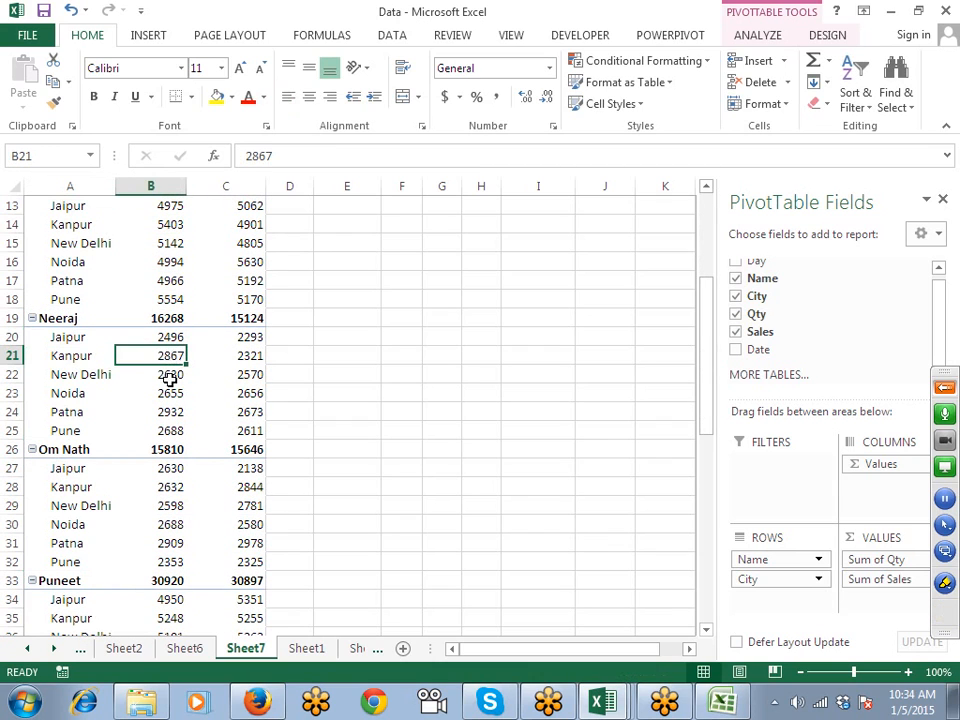
pyautogui.click(107, 471)
pyautogui.click(173, 483)
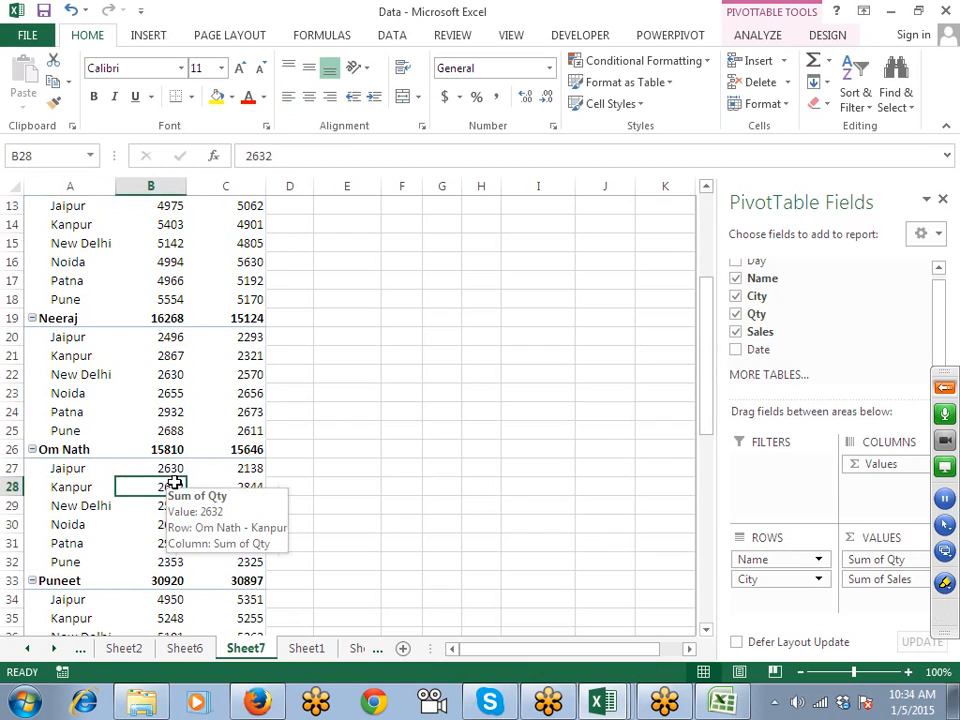
pyautogui.scroll(-5, 175, 484)
pyautogui.scroll(9, 172, 482)
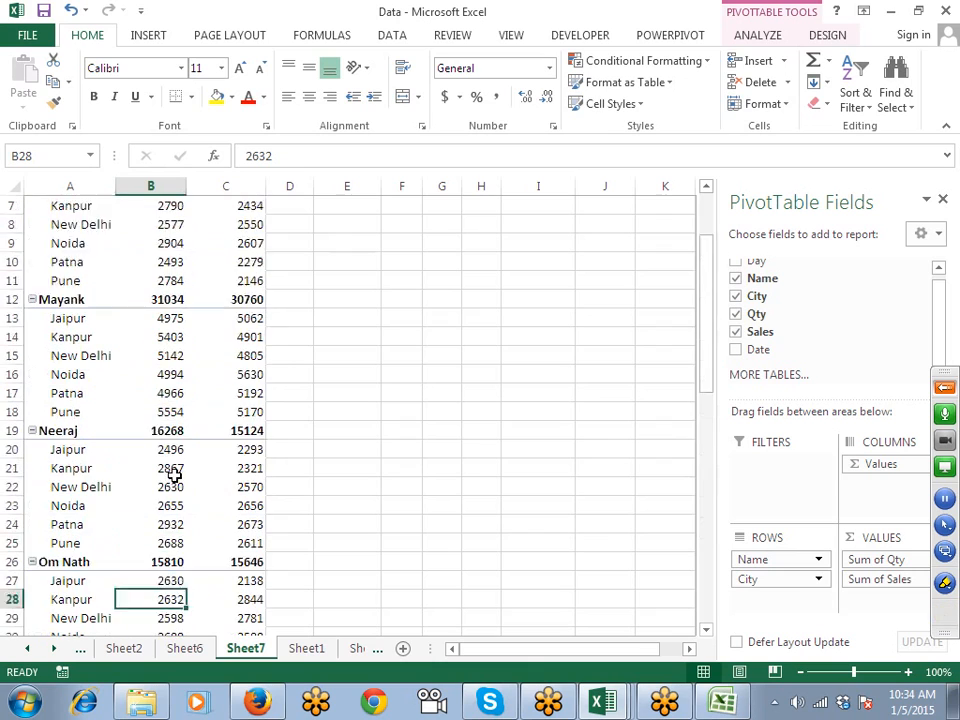
# Step: Collapse the entire Name field so the pivot table shows only one row per name
pyautogui.click(755, 15)
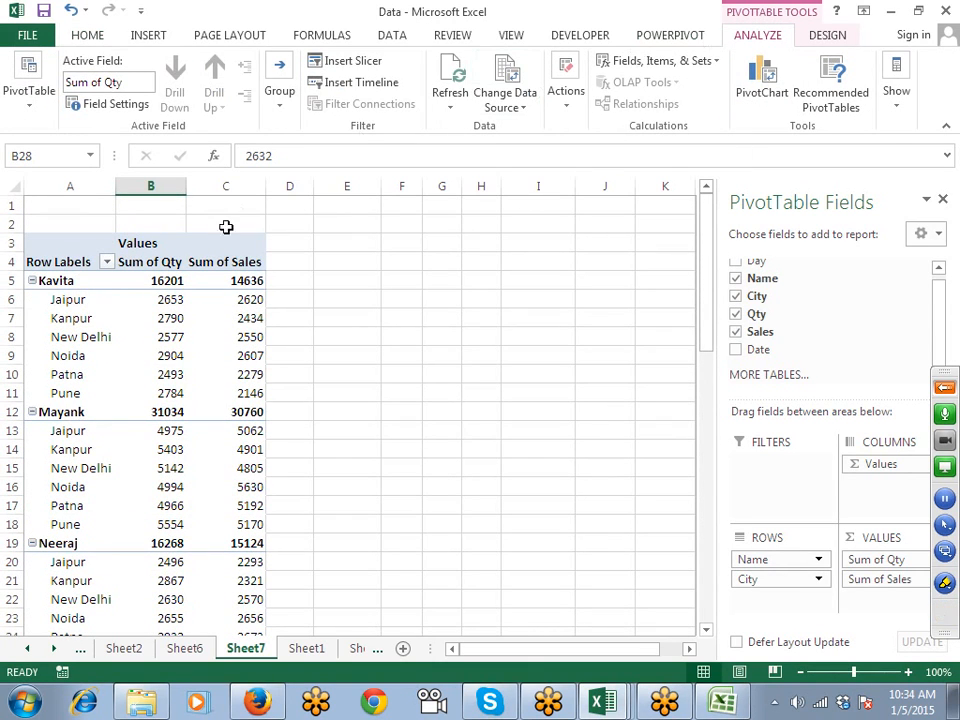
pyautogui.click(165, 298)
pyautogui.click(67, 284)
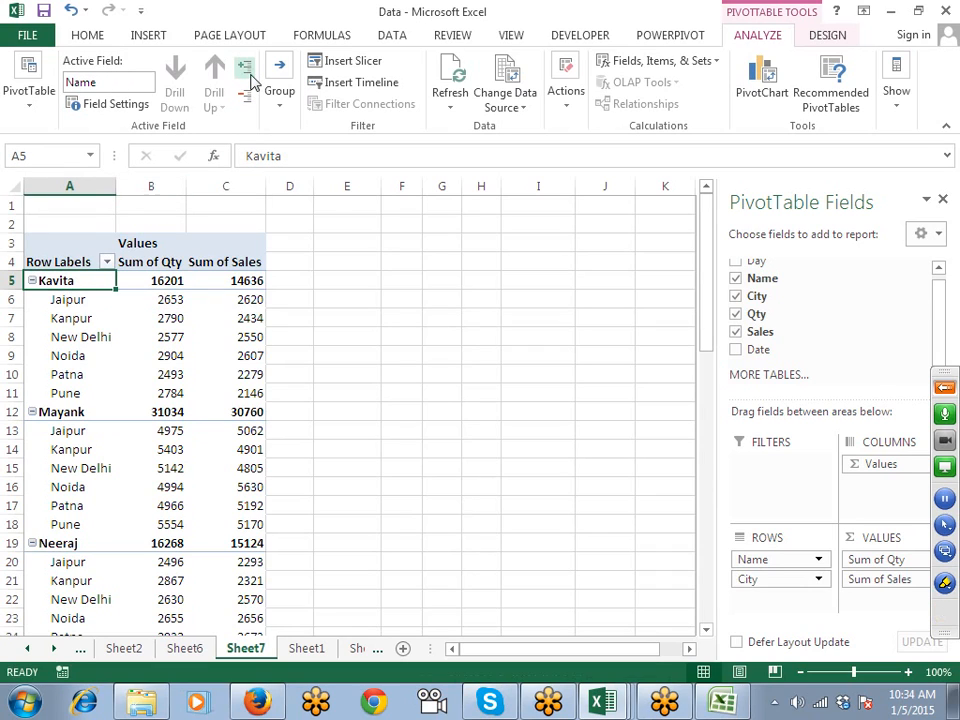
pyautogui.click(247, 93)
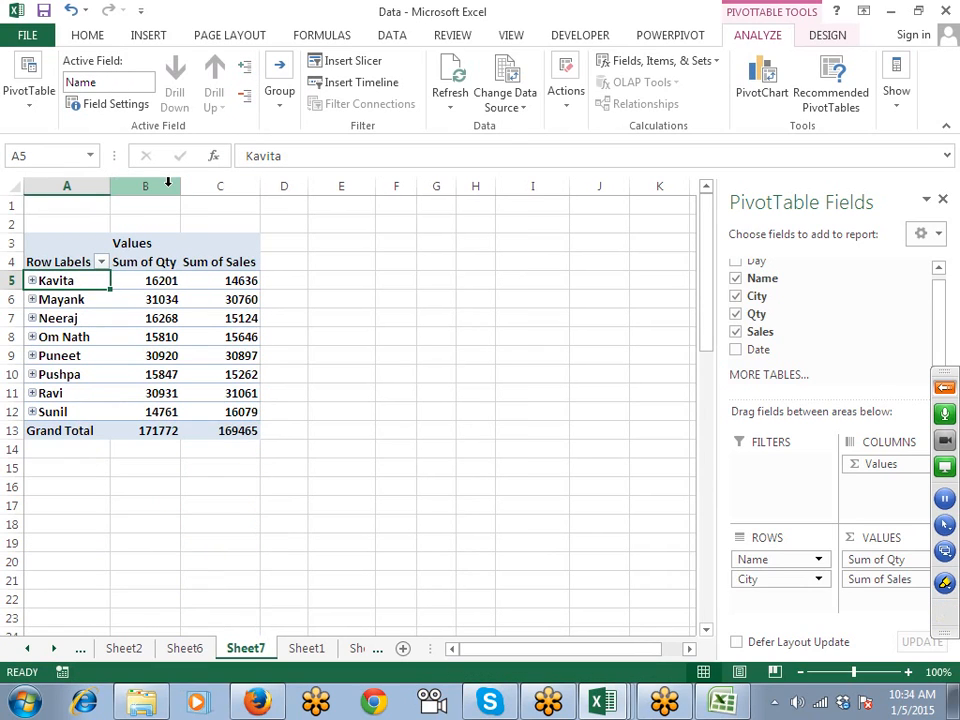
# Step: Expand the entire Name field to its city rows and collapse it again
pyautogui.click(246, 68)
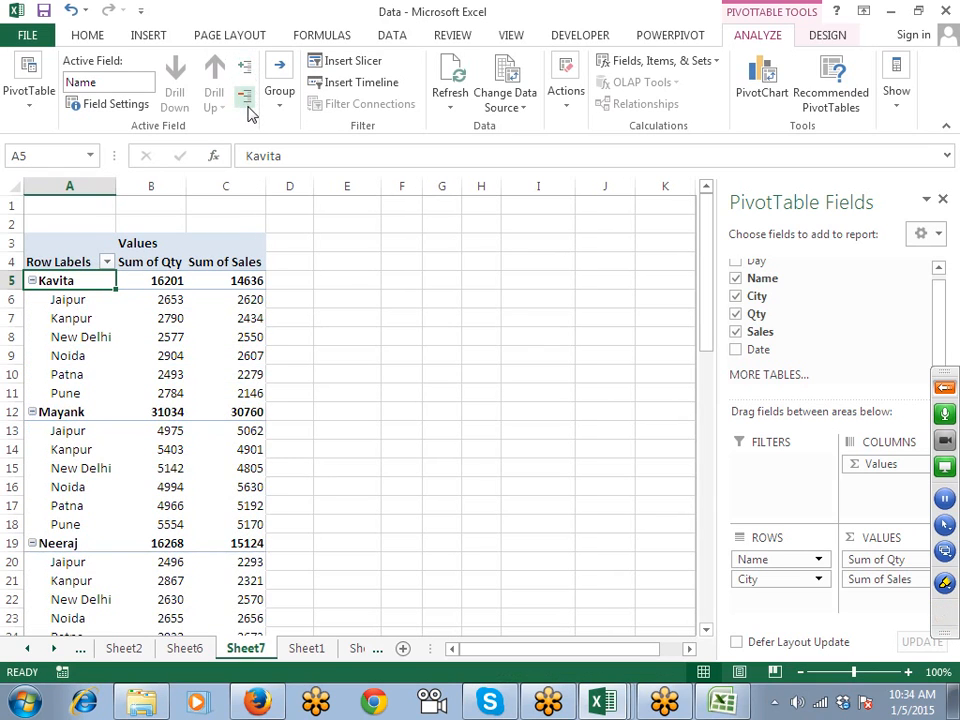
pyautogui.click(246, 96)
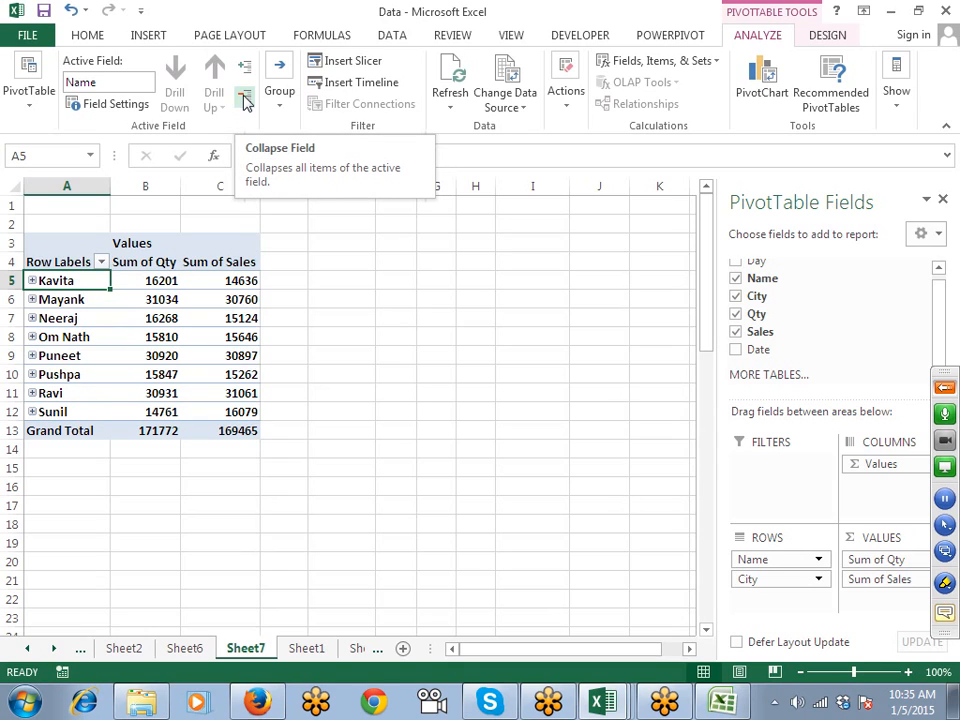
pyautogui.click(204, 317)
pyautogui.click(92, 282)
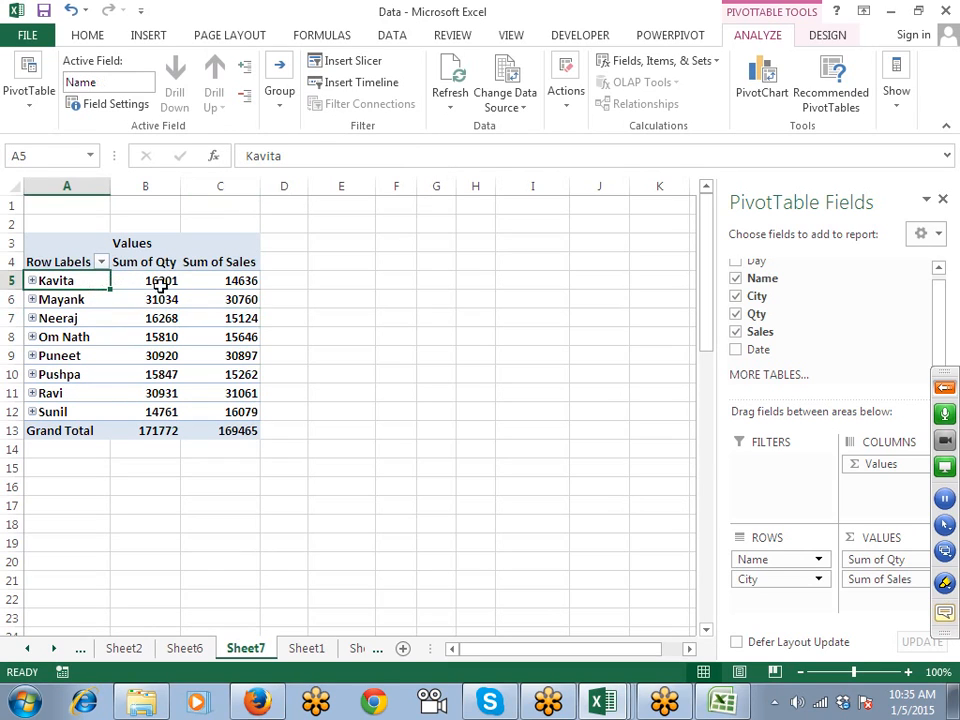
# Step: Expand and collapse the city rows of the third, fourth and fifth names individually
pyautogui.moveTo(174, 309)
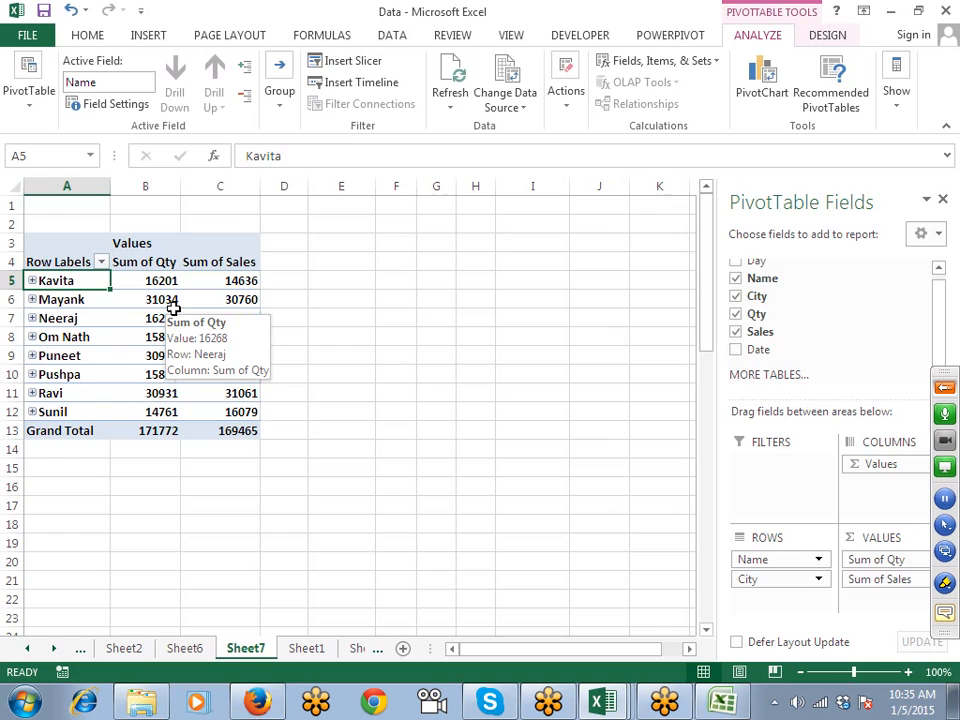
pyautogui.click(32, 318)
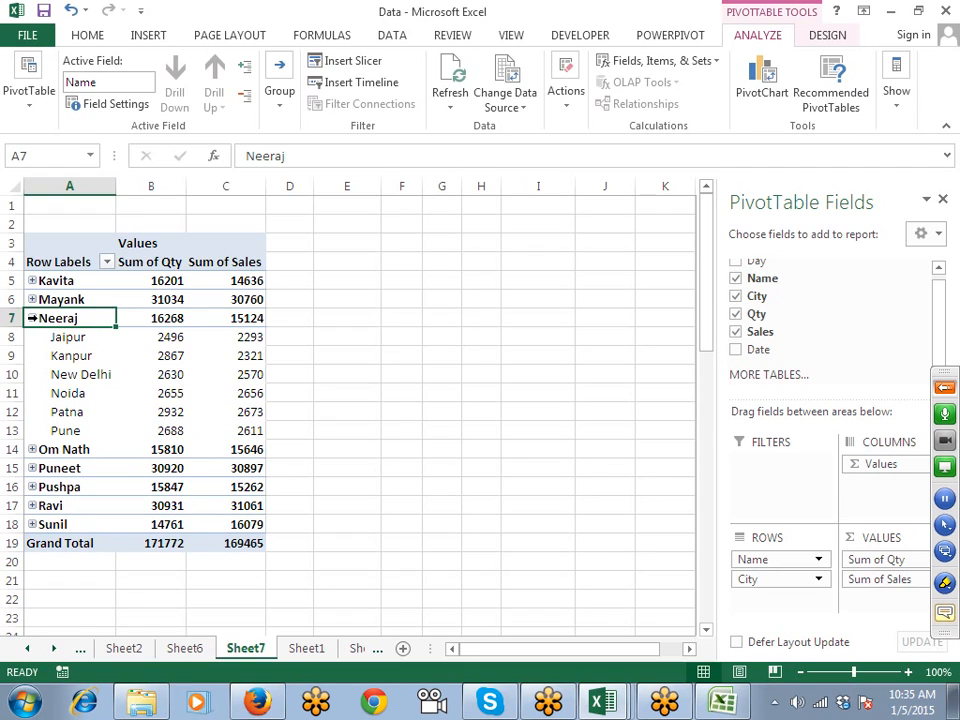
pyautogui.click(31, 318)
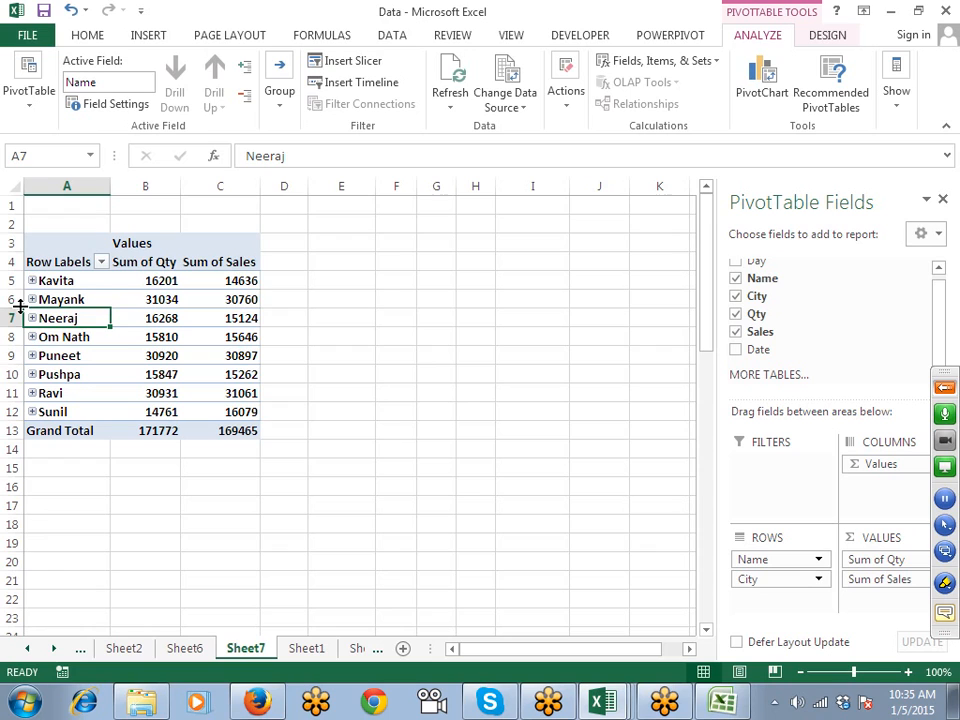
pyautogui.click(33, 338)
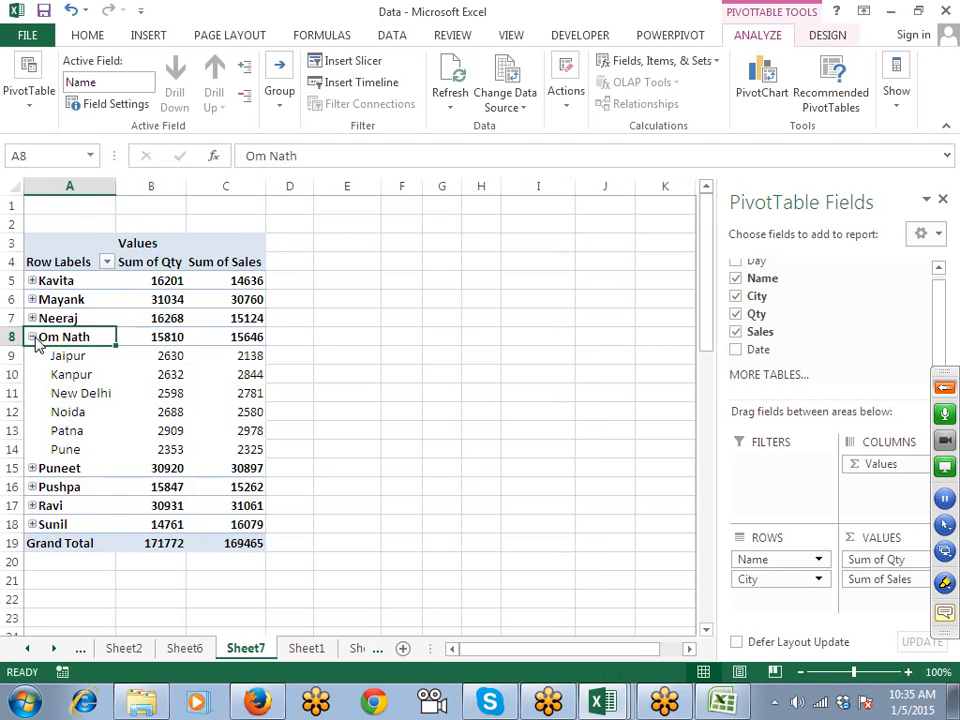
pyautogui.click(34, 338)
pyautogui.click(33, 356)
pyautogui.click(33, 356)
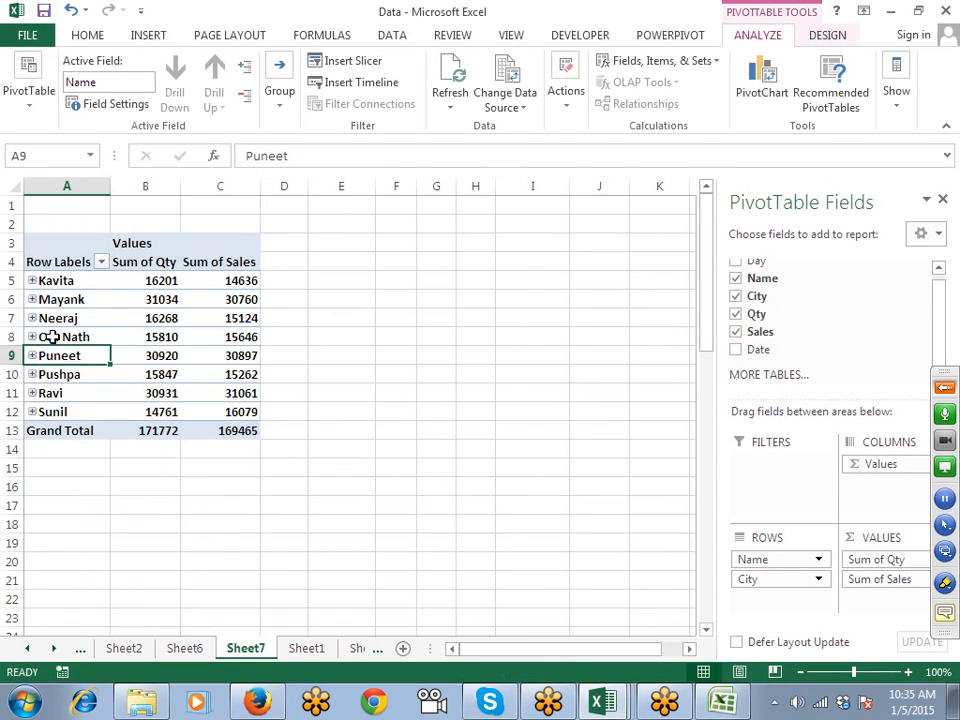
# Step: Expand the entire Name field to list the city rows under every name
pyautogui.click(246, 70)
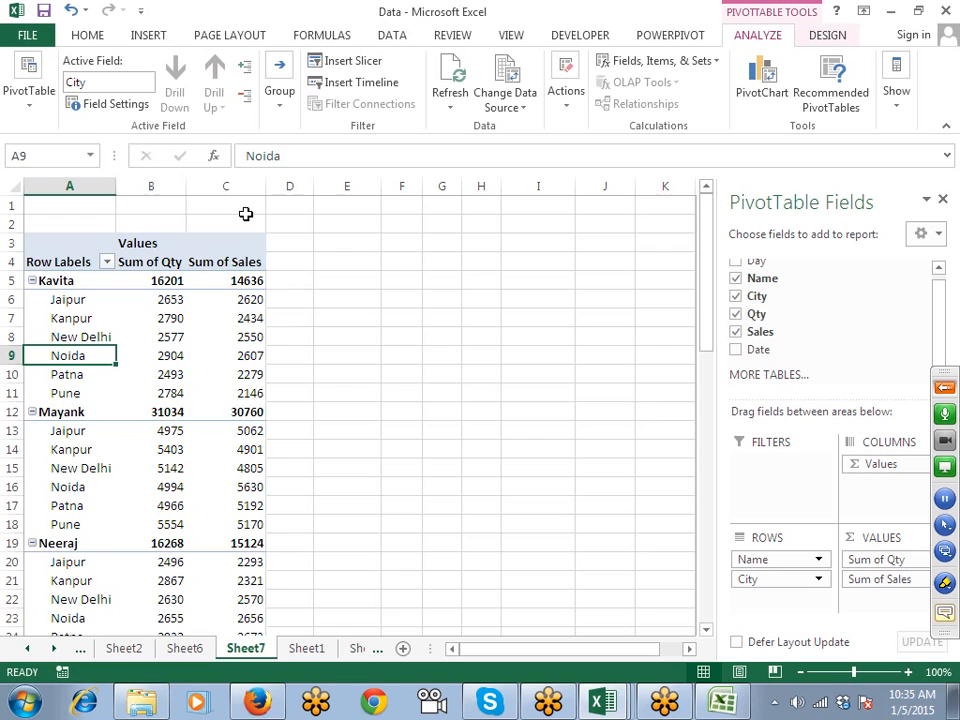
pyautogui.click(66, 186)
# Step: Enable the classic PivotTable layout in the display settings of the PivotTable options
pyautogui.click(98, 301)
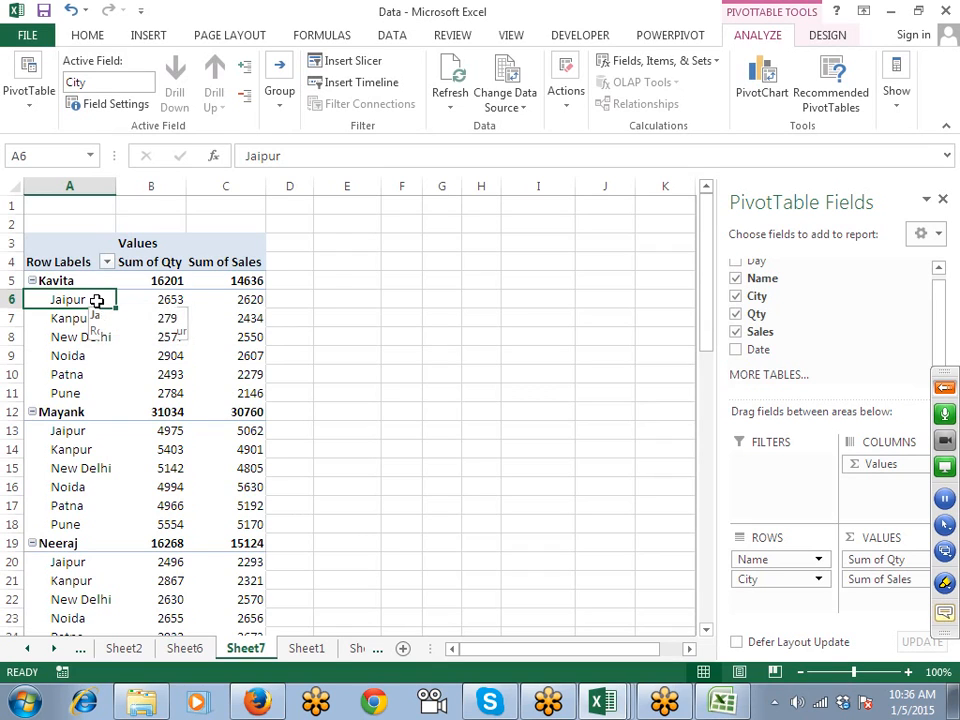
pyautogui.rightClick(97, 300)
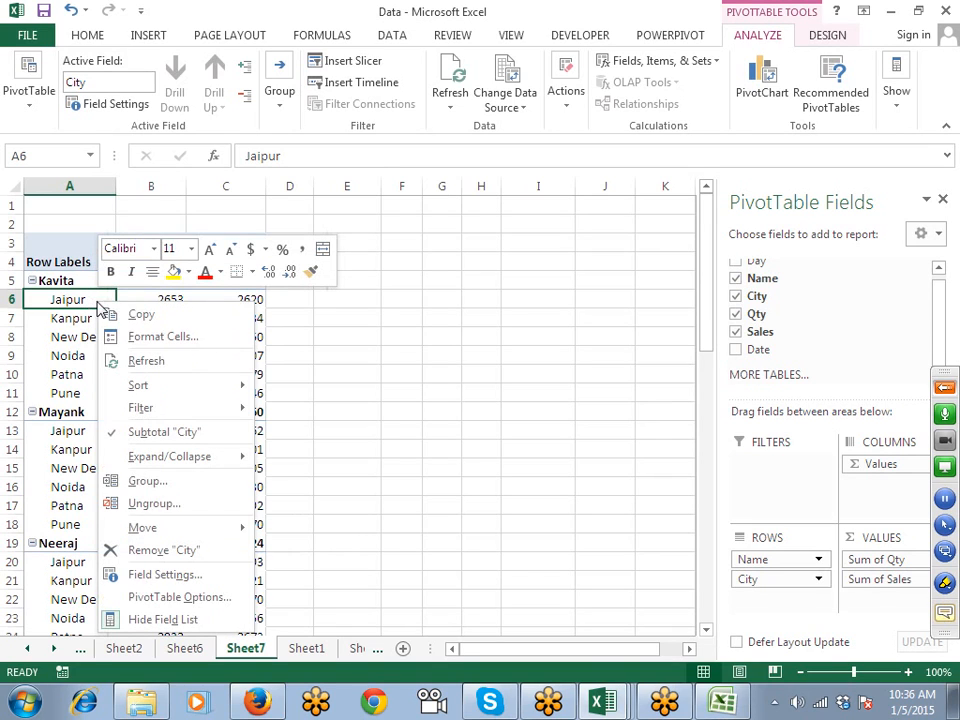
pyautogui.click(209, 599)
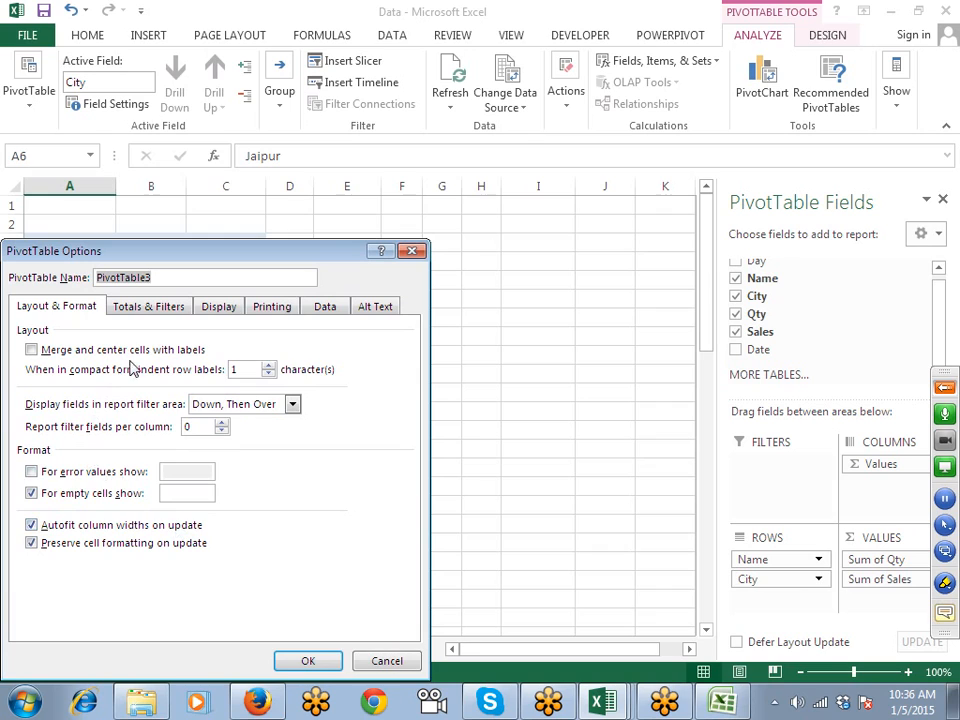
pyautogui.click(323, 310)
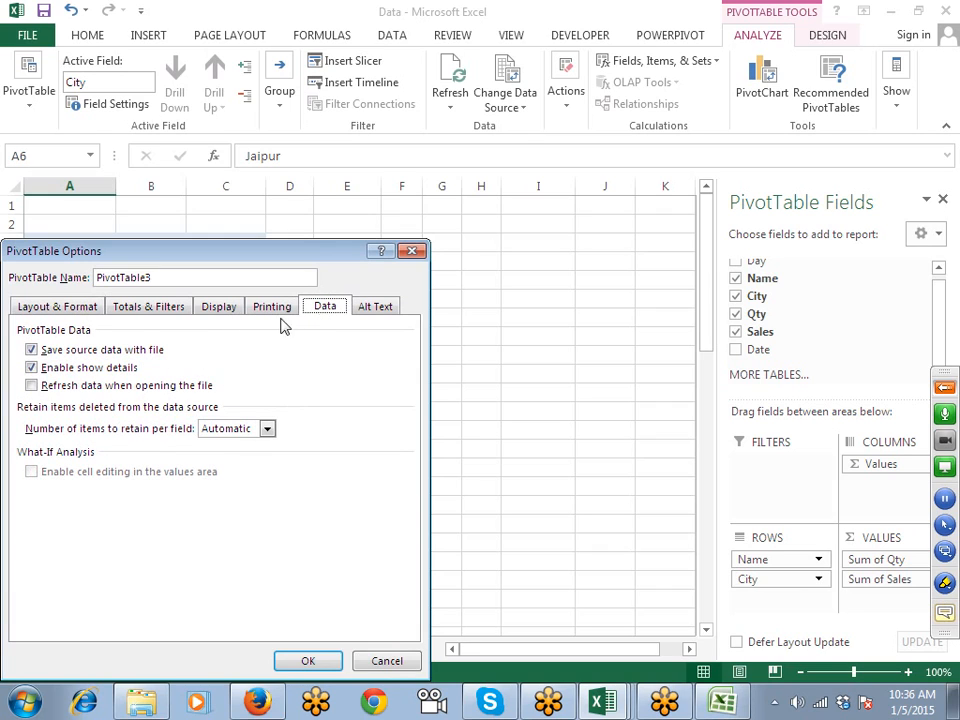
pyautogui.click(226, 307)
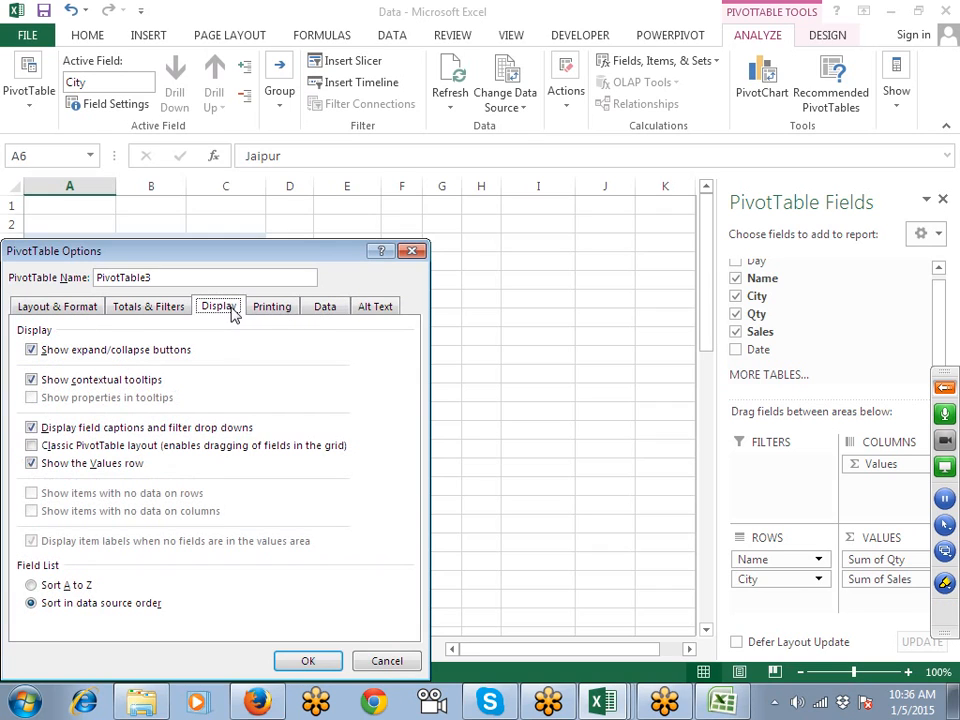
pyautogui.click(110, 446)
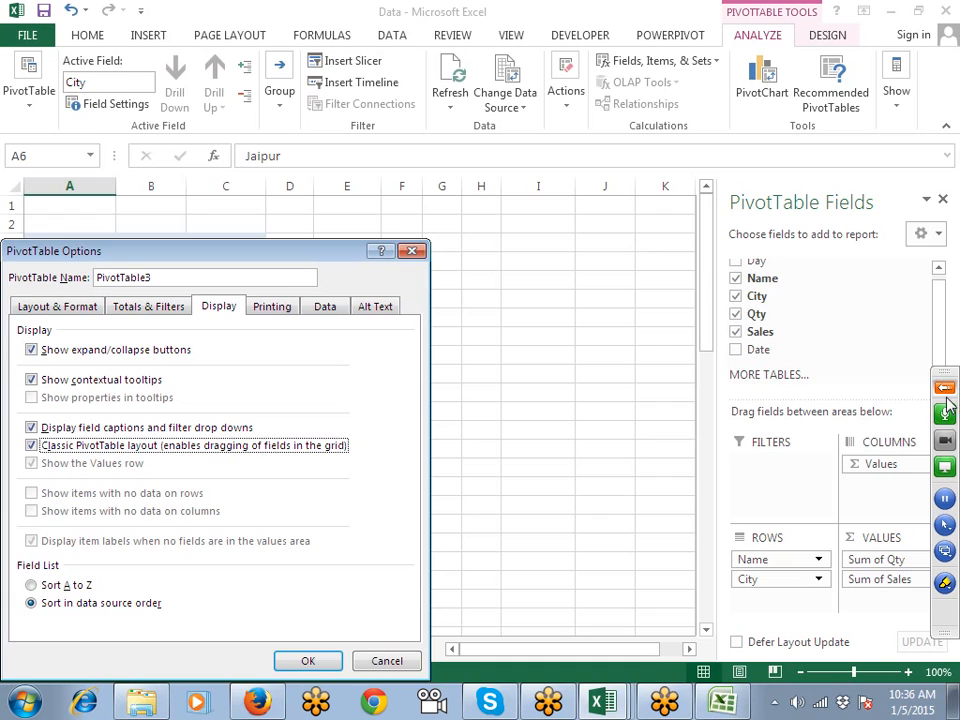
pyautogui.click(320, 665)
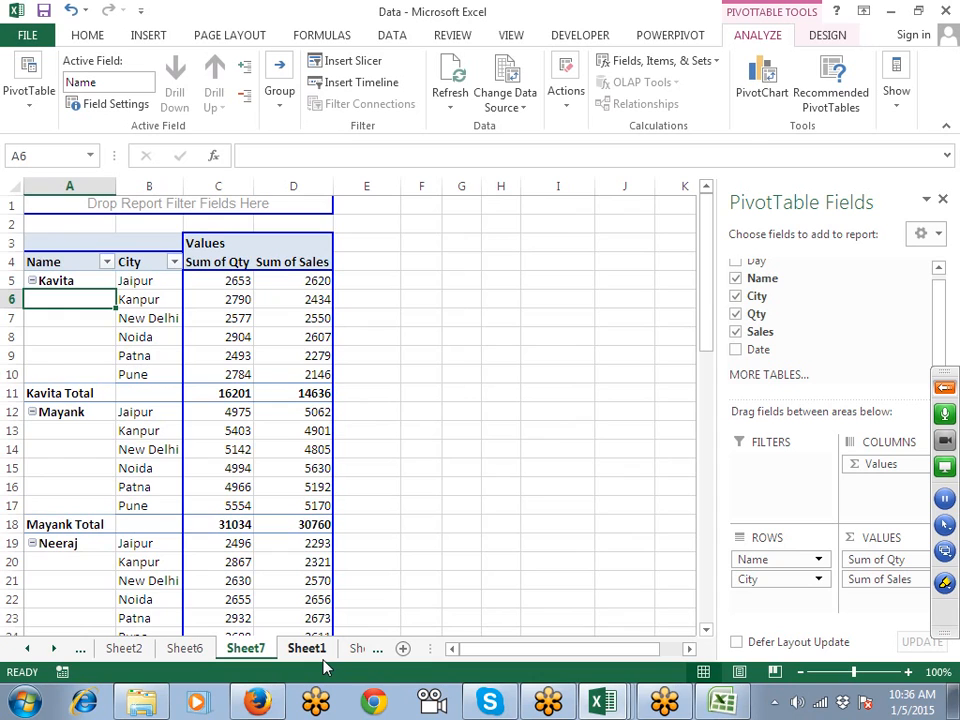
# Step: Look over the classic layout and undo it
pyautogui.scroll(-3, 221, 553)
pyautogui.scroll(3, 220, 550)
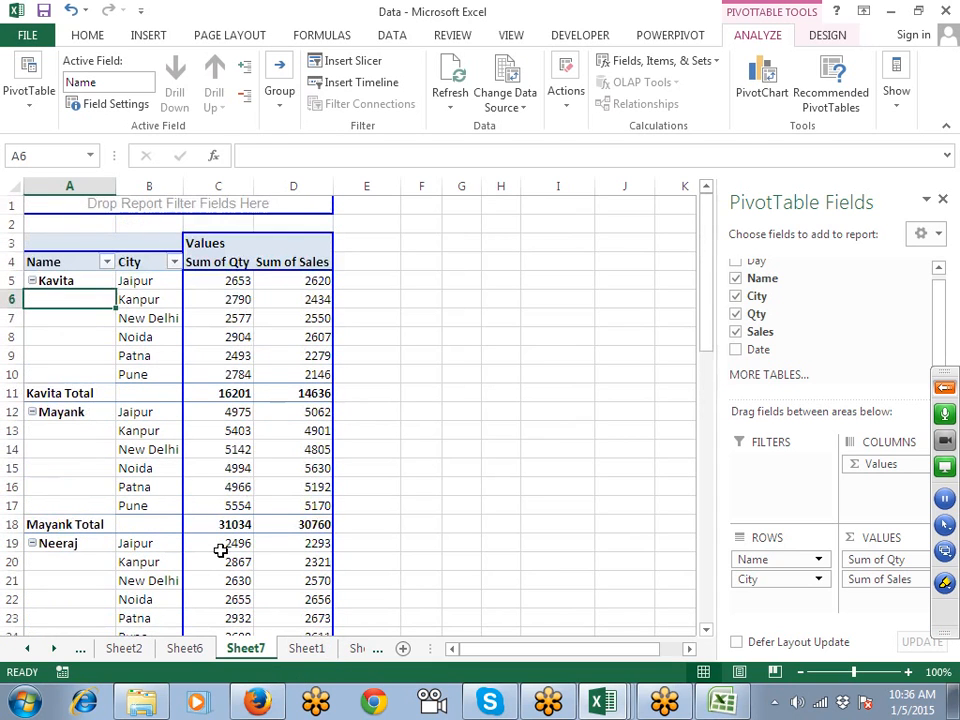
pyautogui.click(388, 468)
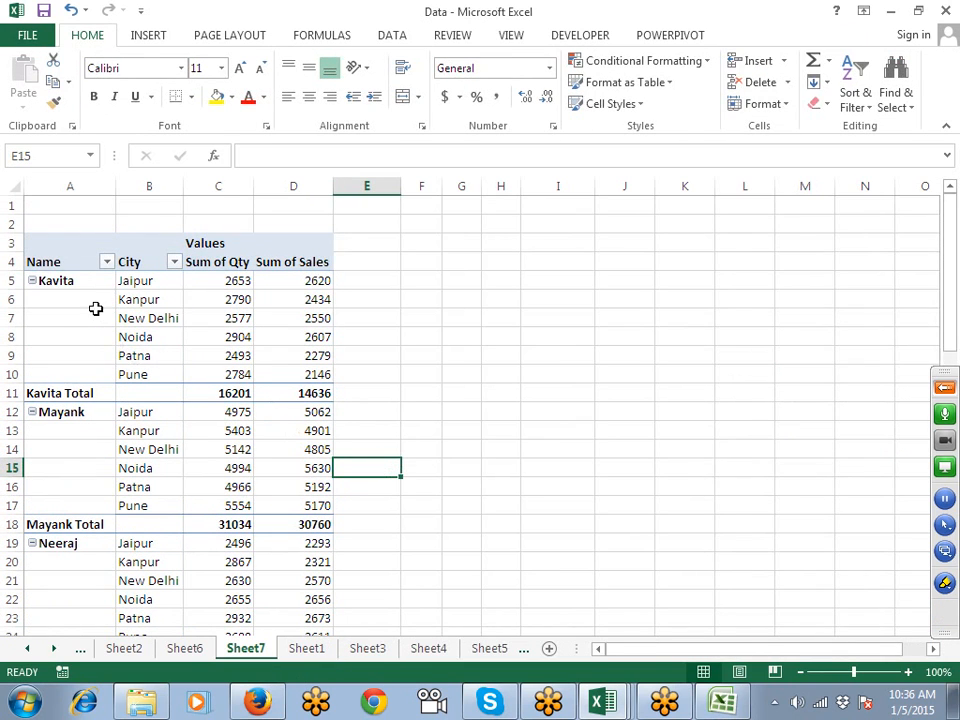
pyautogui.click(88, 314)
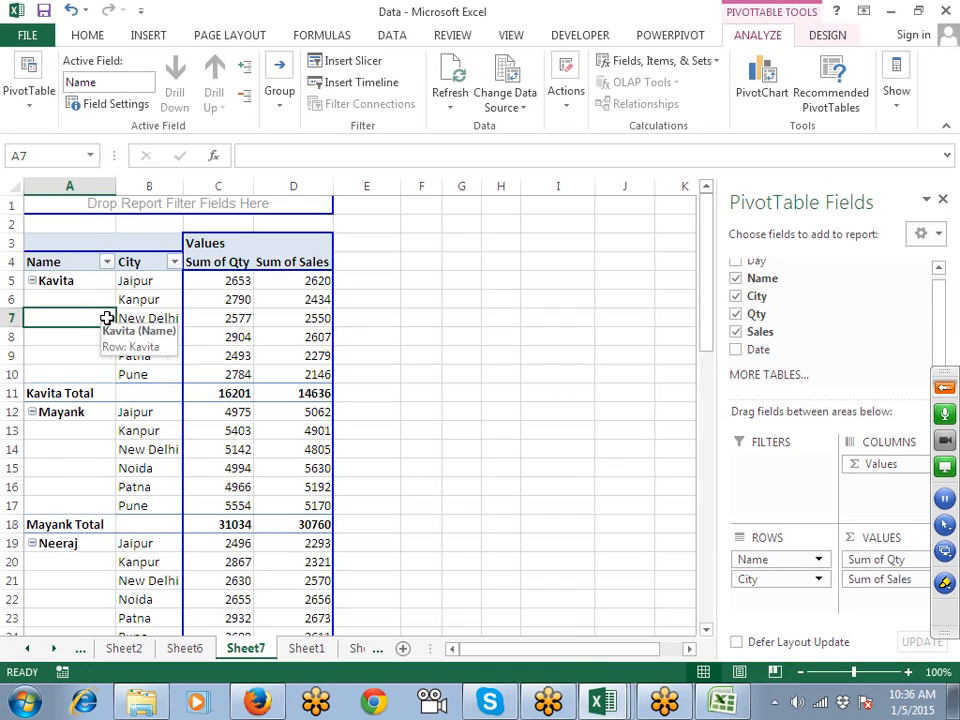
pyautogui.hotkey('ctrl', 'z')
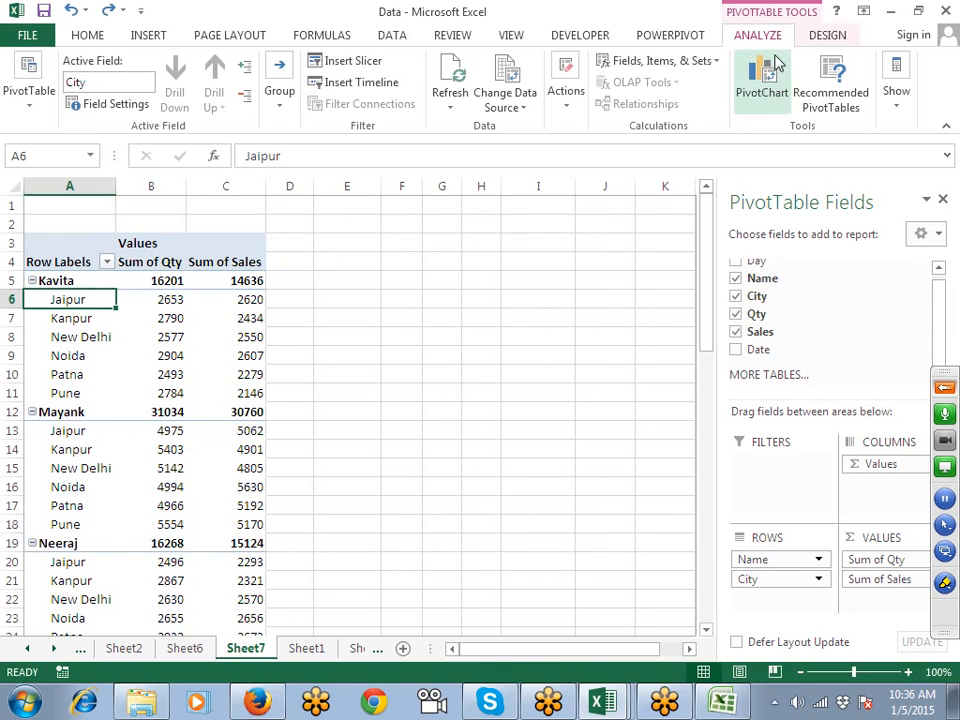
# Step: Set the pivot table's report layout to outline form
pyautogui.click(826, 38)
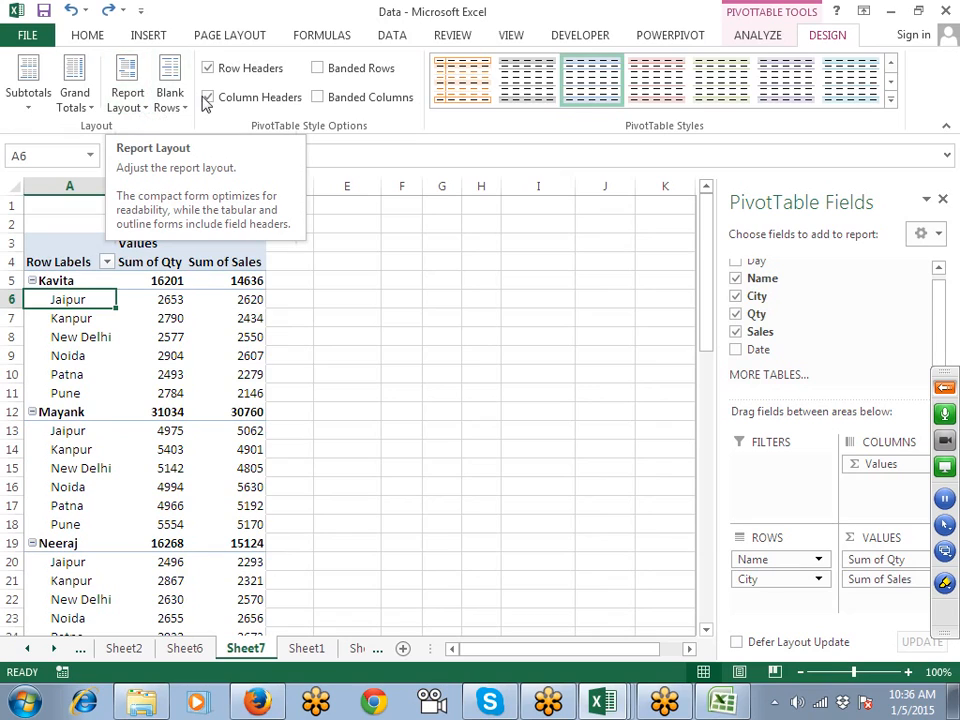
pyautogui.click(128, 100)
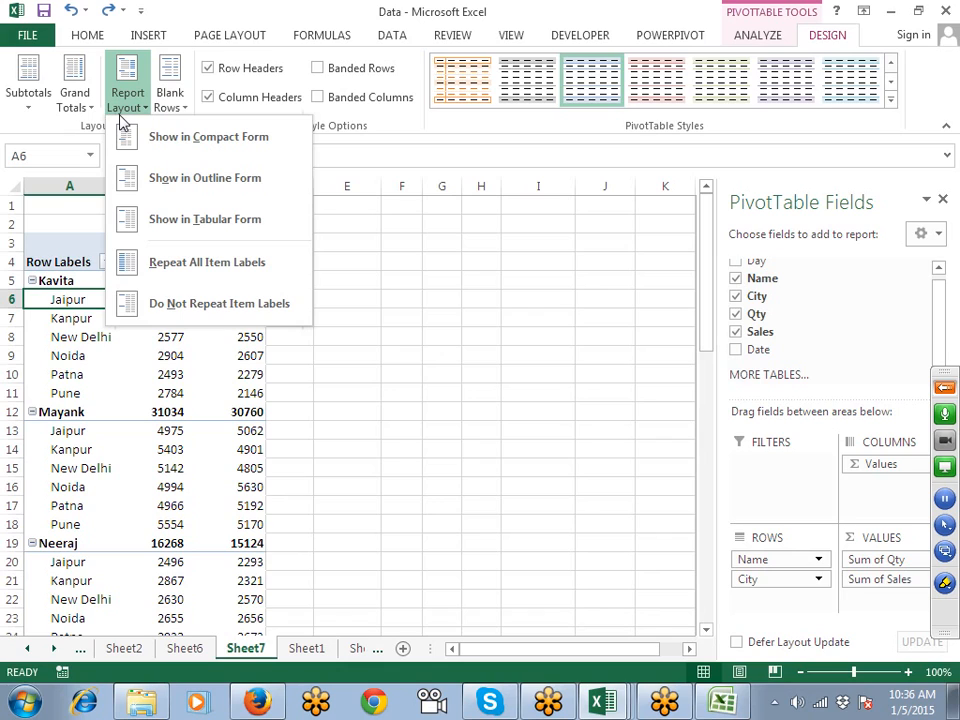
pyautogui.click(127, 181)
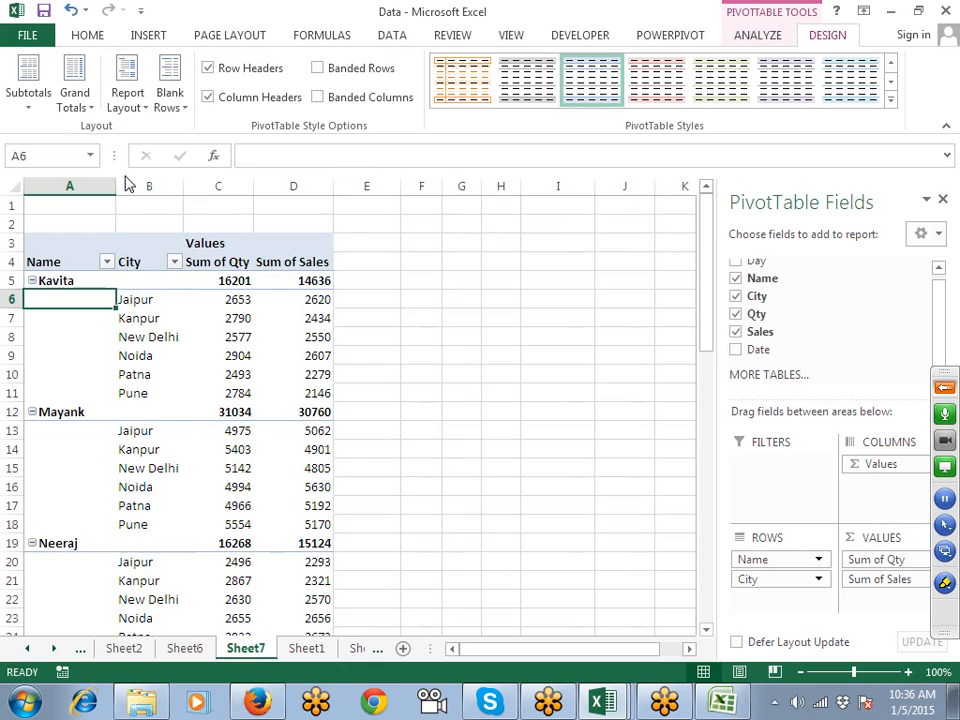
# Step: Show the pivot table in tabular form and look through its rows and subtotals
pyautogui.click(128, 100)
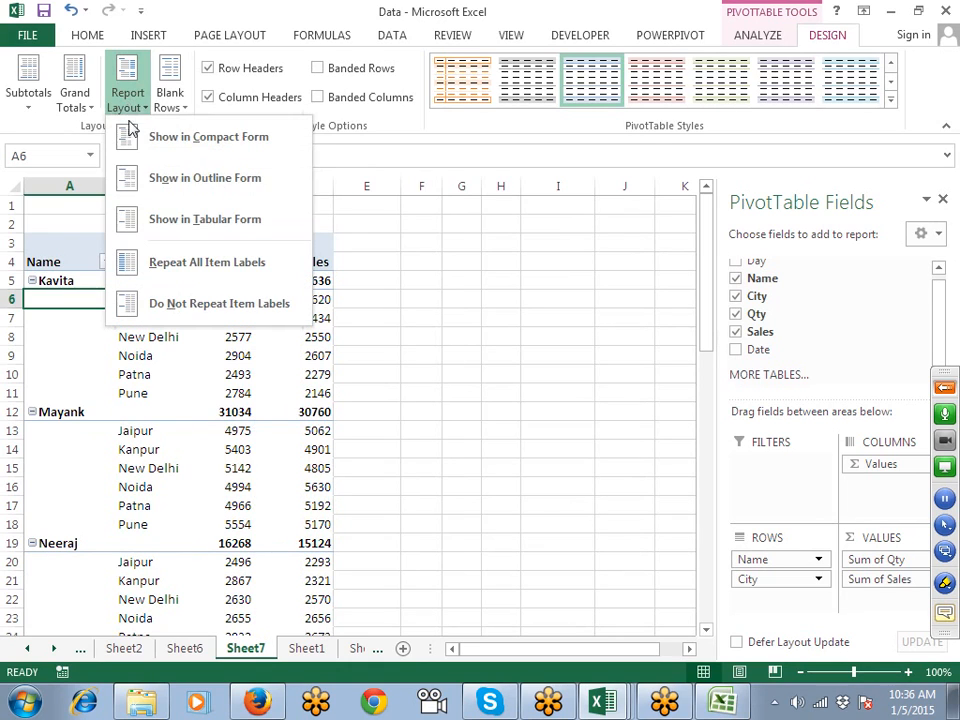
pyautogui.click(143, 222)
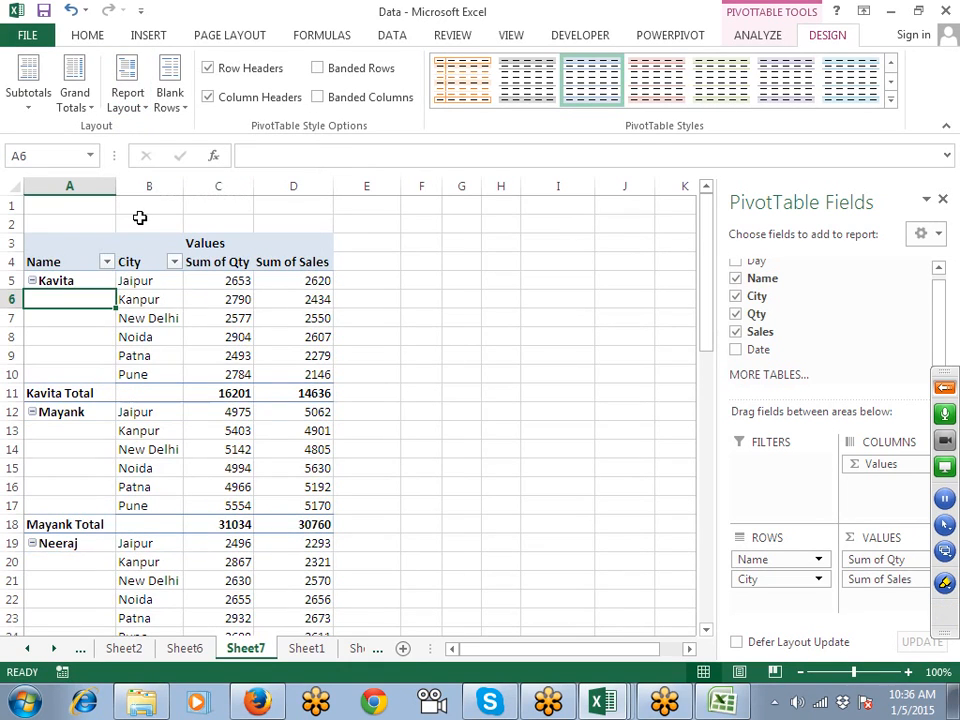
pyautogui.scroll(-3, 262, 378)
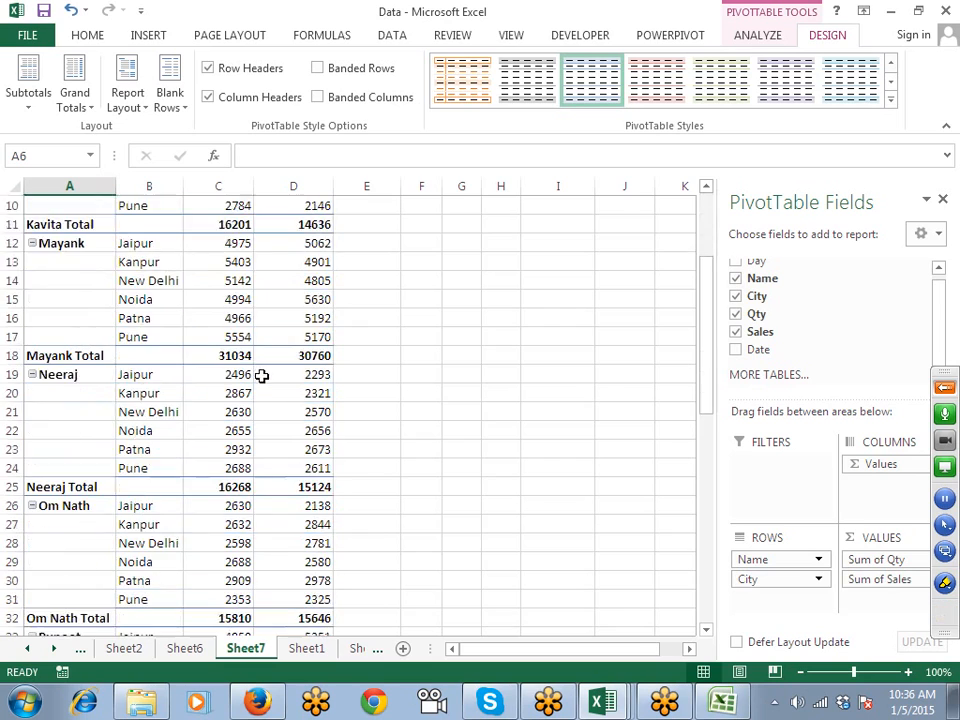
pyautogui.scroll(3, 265, 380)
# Step: Remove the Name field's subtotals from the tabular pivot table
pyautogui.click(109, 394)
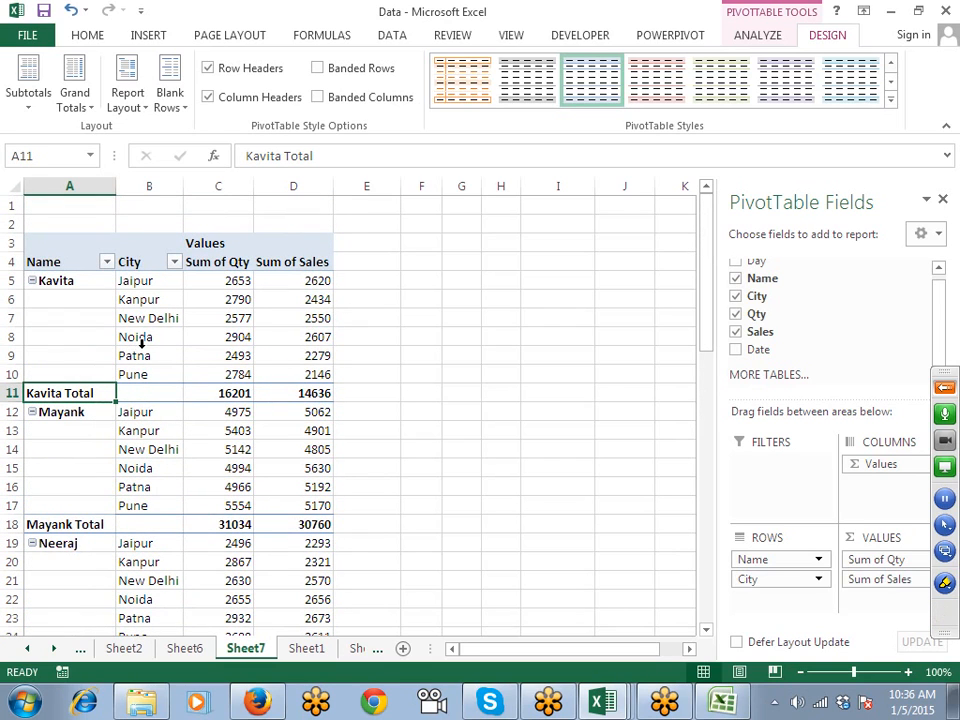
pyautogui.rightClick(97, 388)
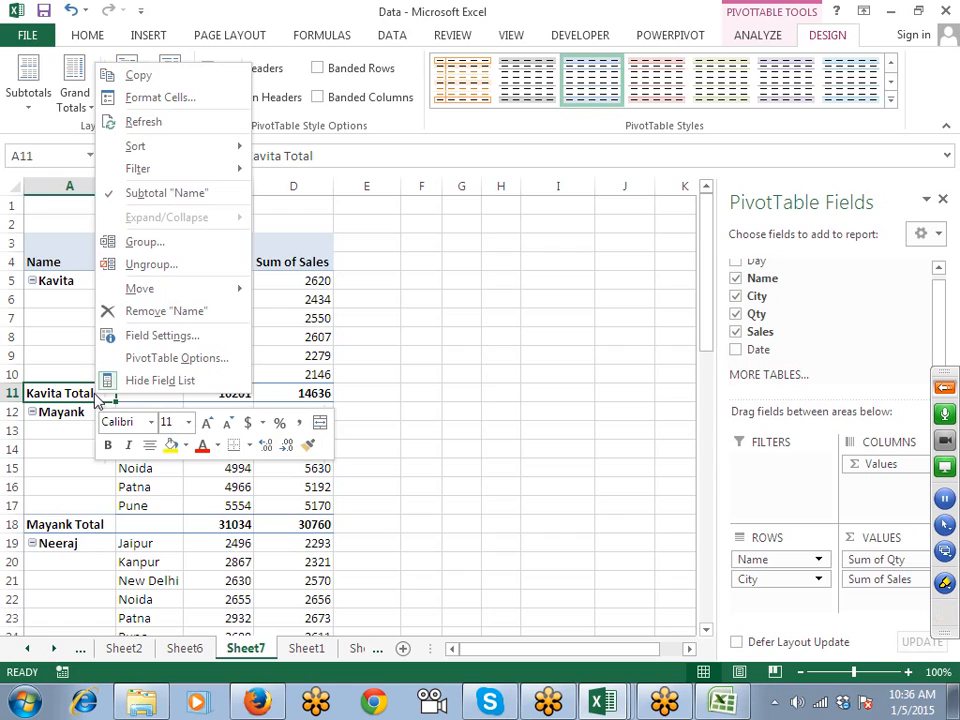
pyautogui.click(125, 196)
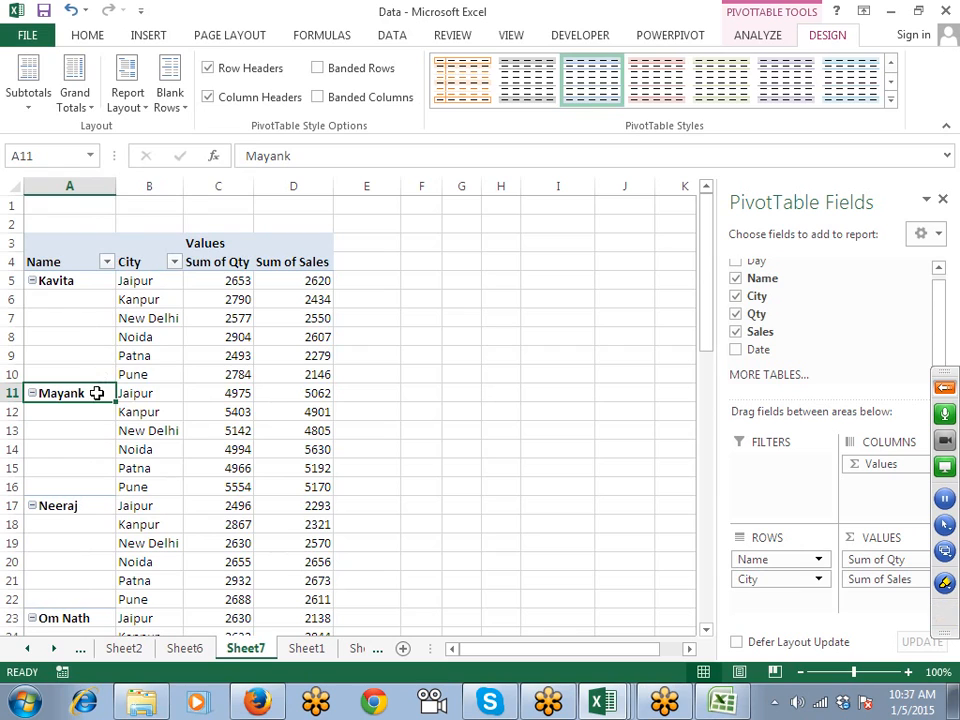
# Step: Turn the Name field's subtotals back on and remove them again
pyautogui.rightClick(99, 392)
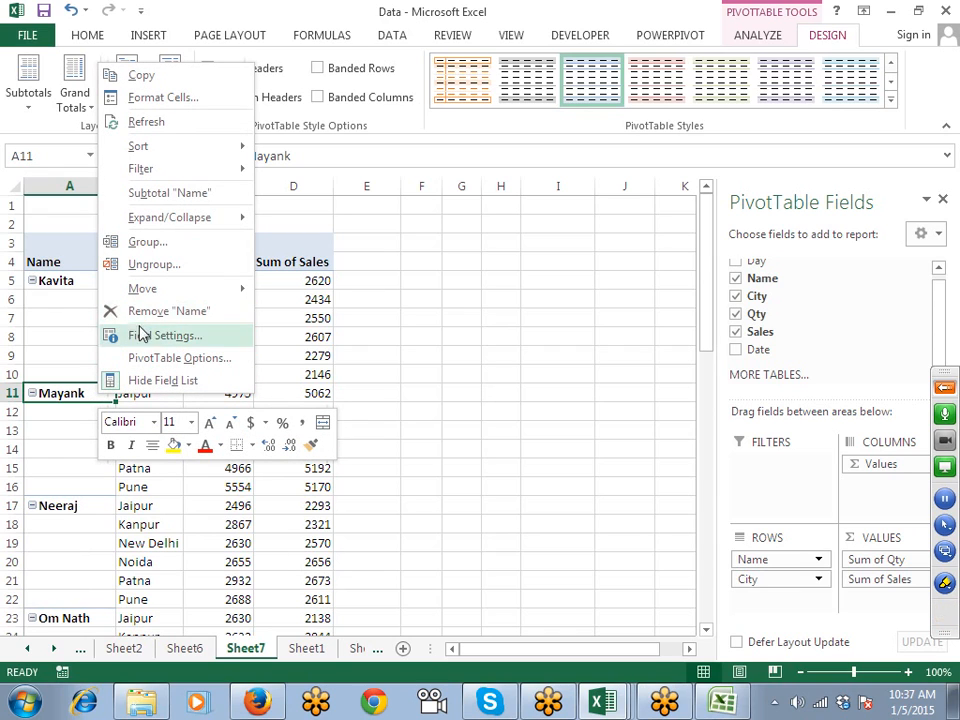
pyautogui.click(147, 198)
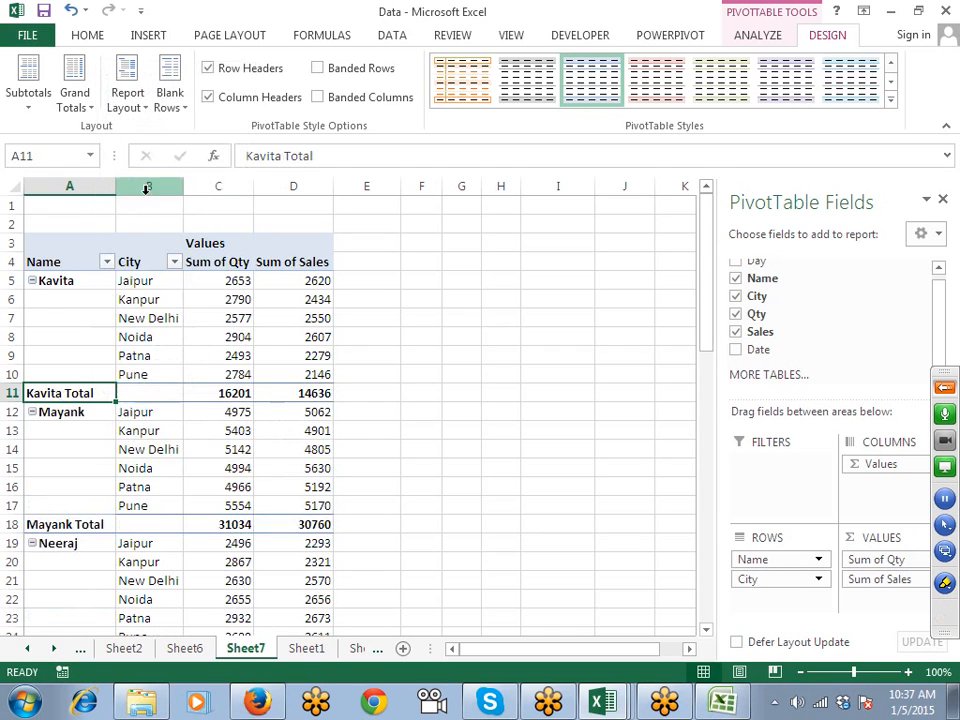
pyautogui.rightClick(107, 393)
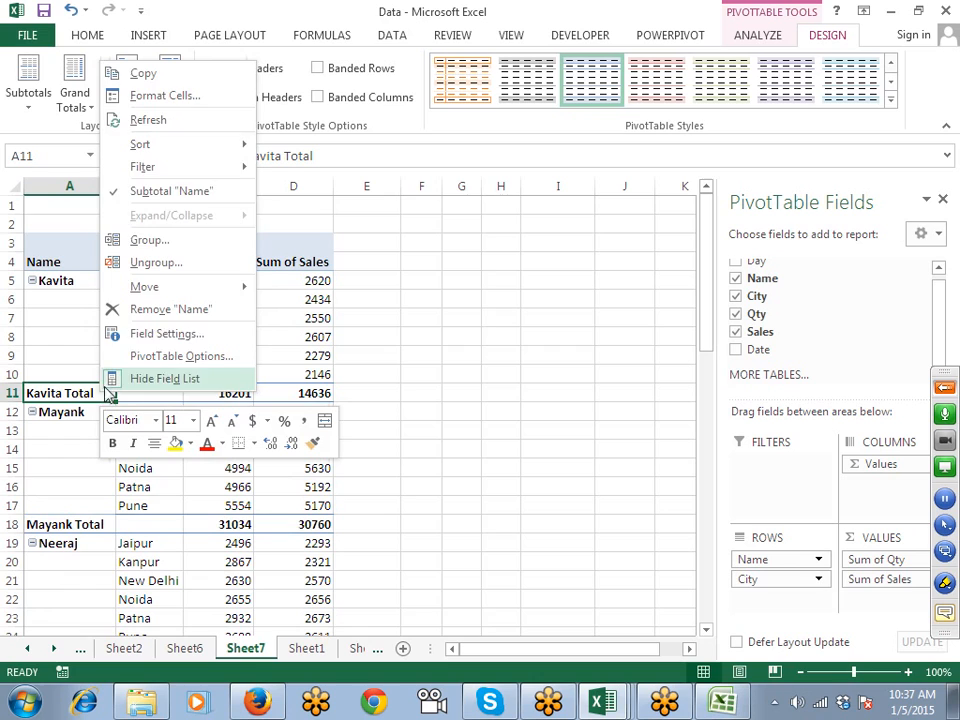
pyautogui.click(168, 191)
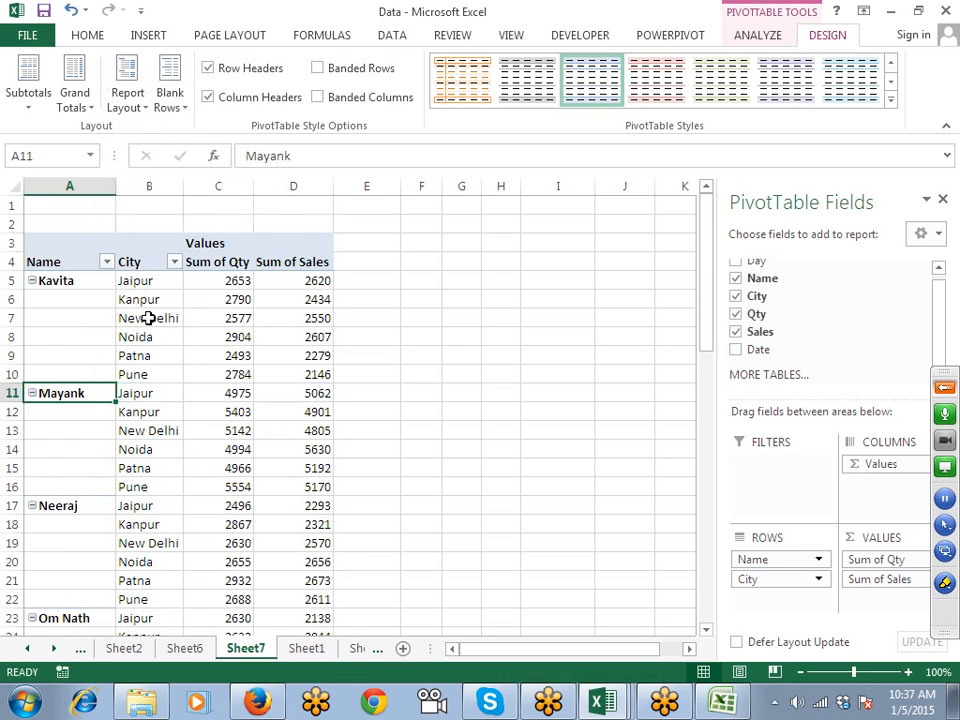
# Step: Try adding cell borders to the first name's block of rows, A5:D10
pyautogui.click(150, 318)
pyautogui.moveTo(92, 280); pyautogui.dragTo(315, 376)
pyautogui.click(87, 37)
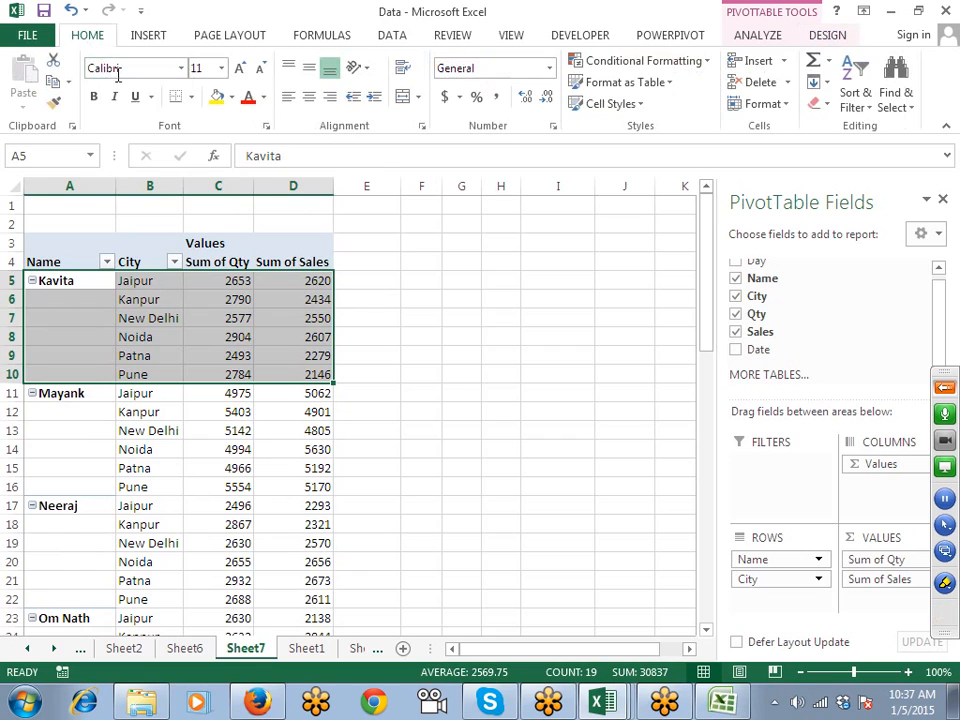
pyautogui.click(190, 97)
pyautogui.click(204, 262)
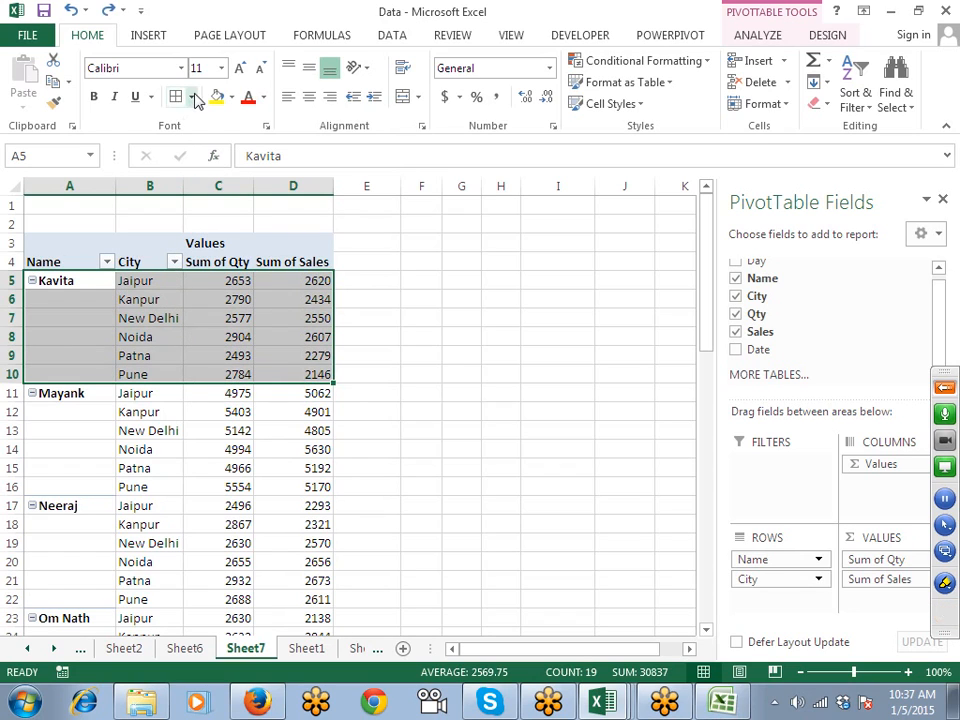
# Step: Apply the medium PivotTable style with a teal-blue header and light blue Name column to the pivot table
pyautogui.click(216, 298)
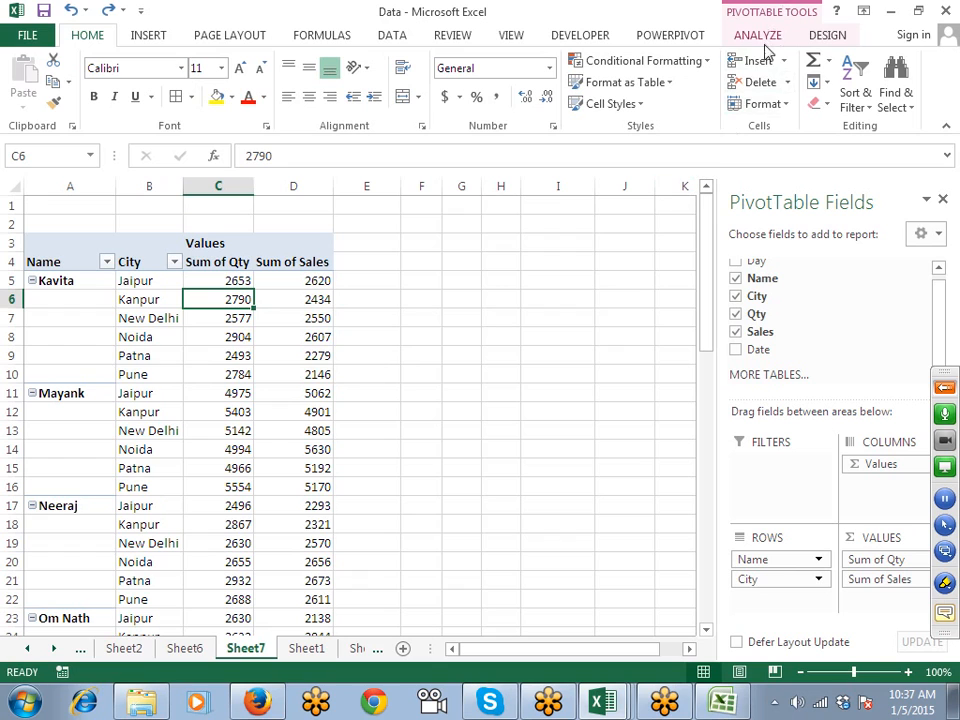
pyautogui.click(826, 35)
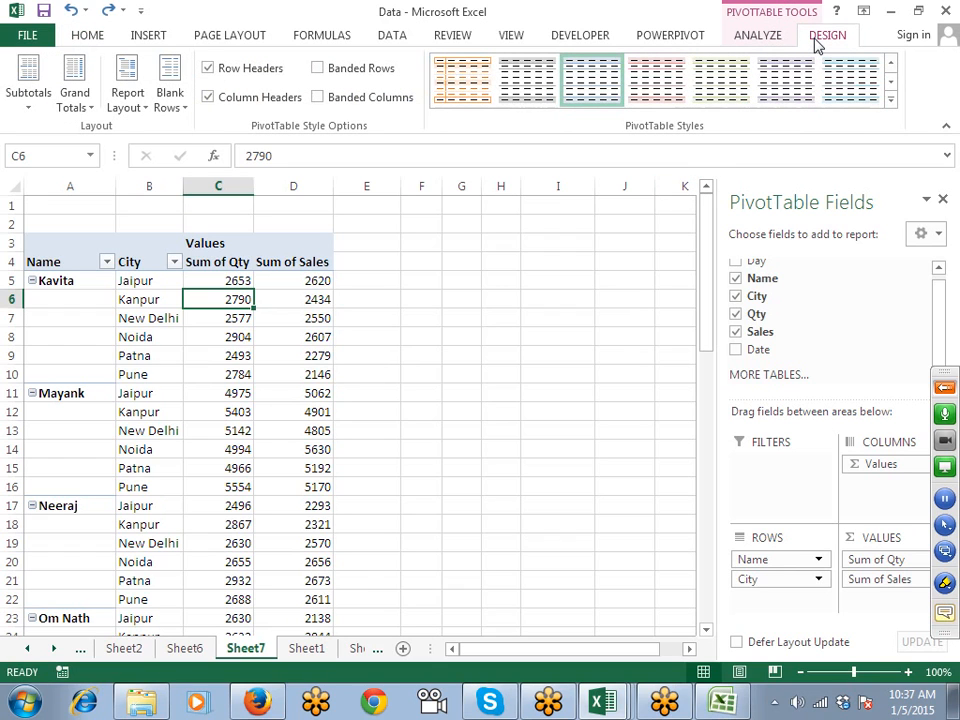
pyautogui.click(889, 98)
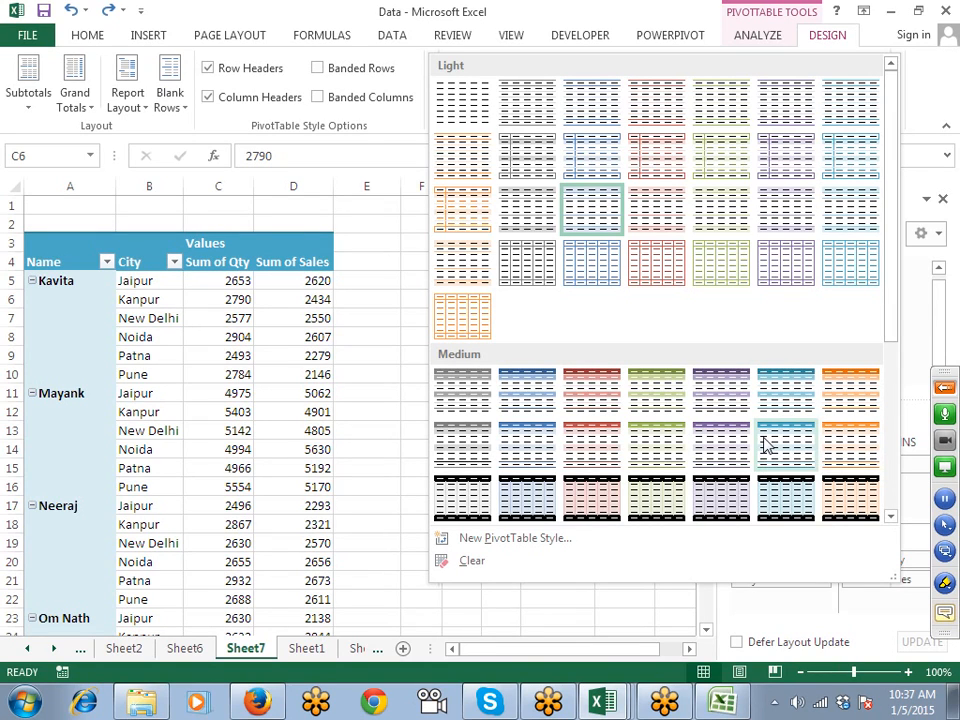
pyautogui.click(765, 445)
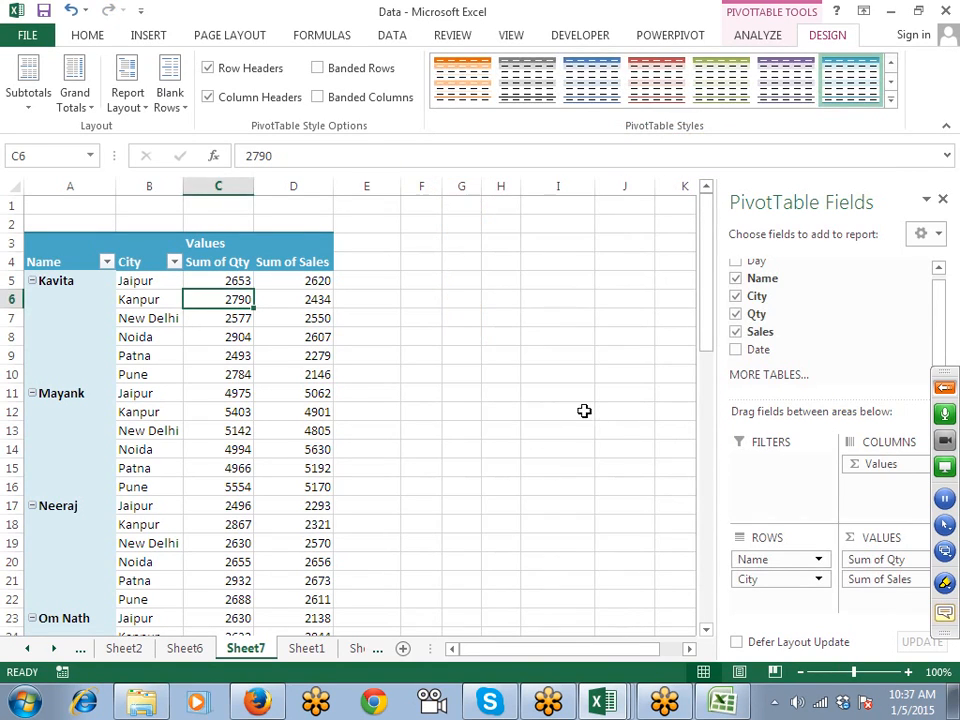
# Step: Try merging and centering the cells with labels through the PivotTable options for the tabular pivot table
pyautogui.click(330, 393)
pyautogui.click(86, 317)
pyautogui.click(87, 284)
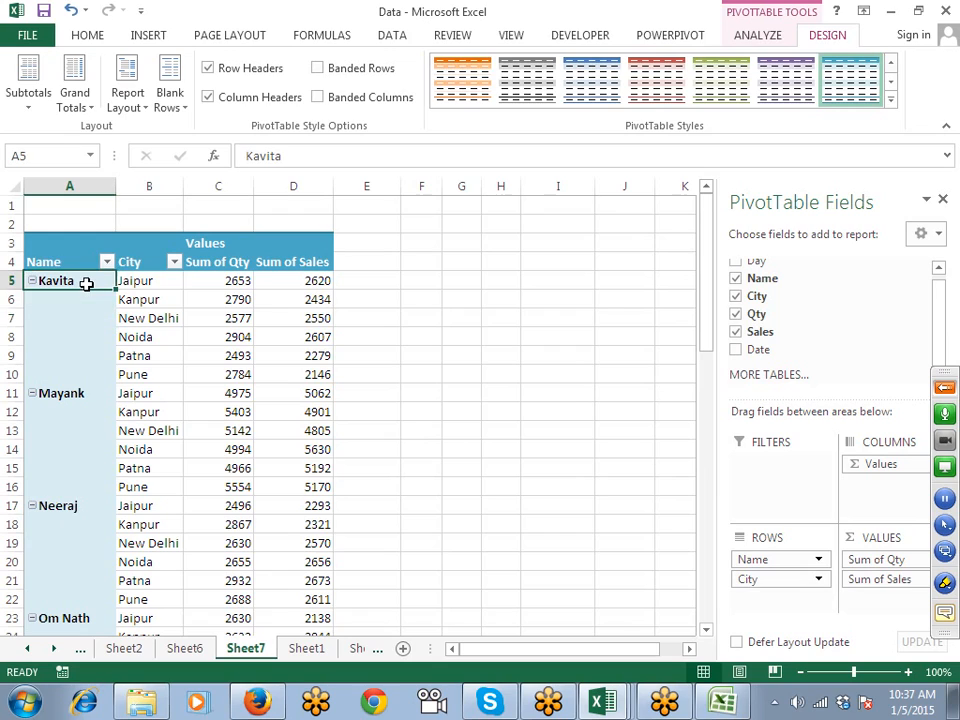
pyautogui.moveTo(87, 284); pyautogui.dragTo(79, 368)
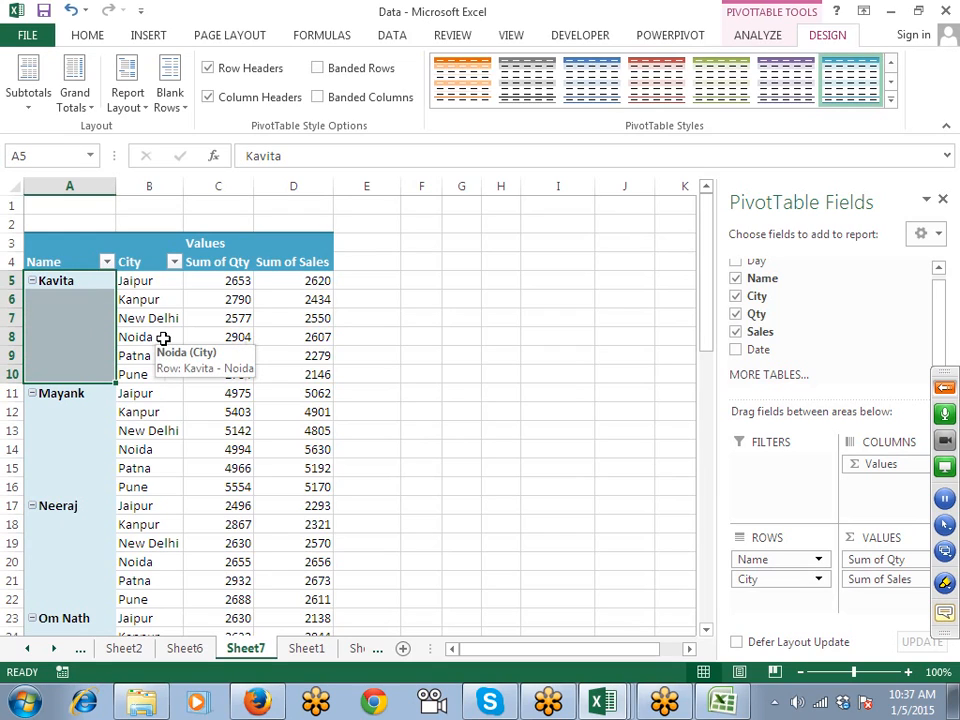
pyautogui.click(179, 405)
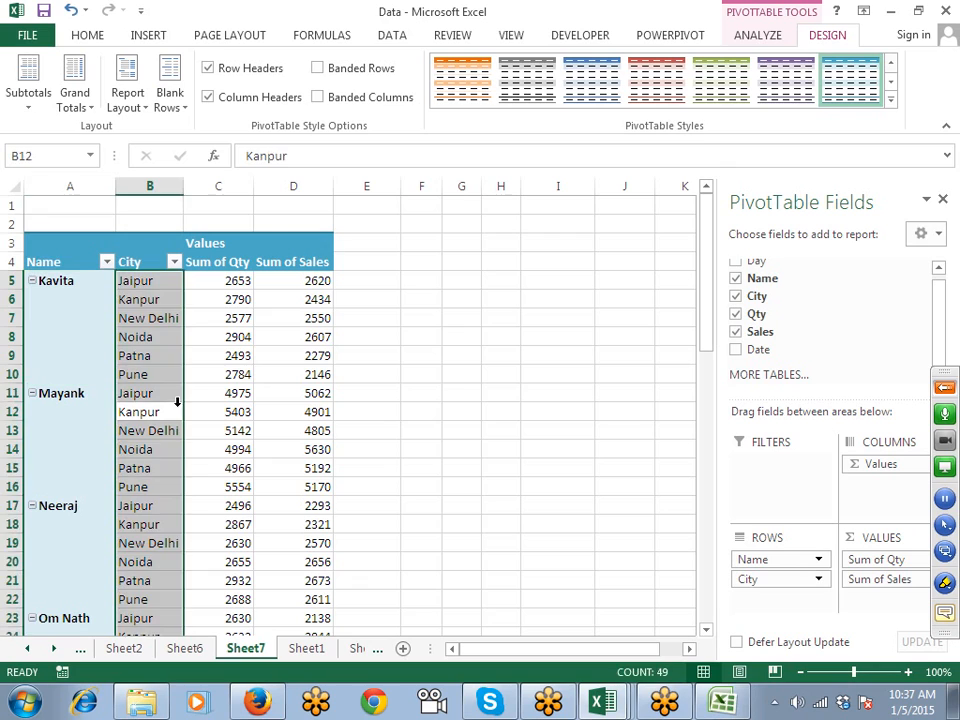
pyautogui.click(97, 331)
pyautogui.rightClick(95, 333)
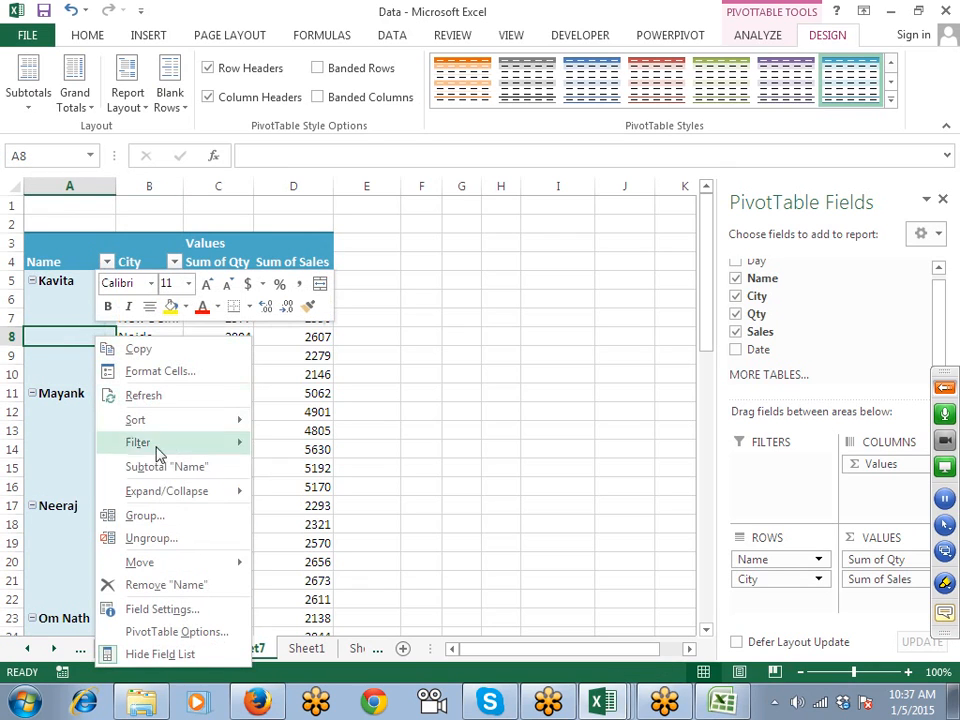
pyautogui.click(176, 640)
pyautogui.click(80, 352)
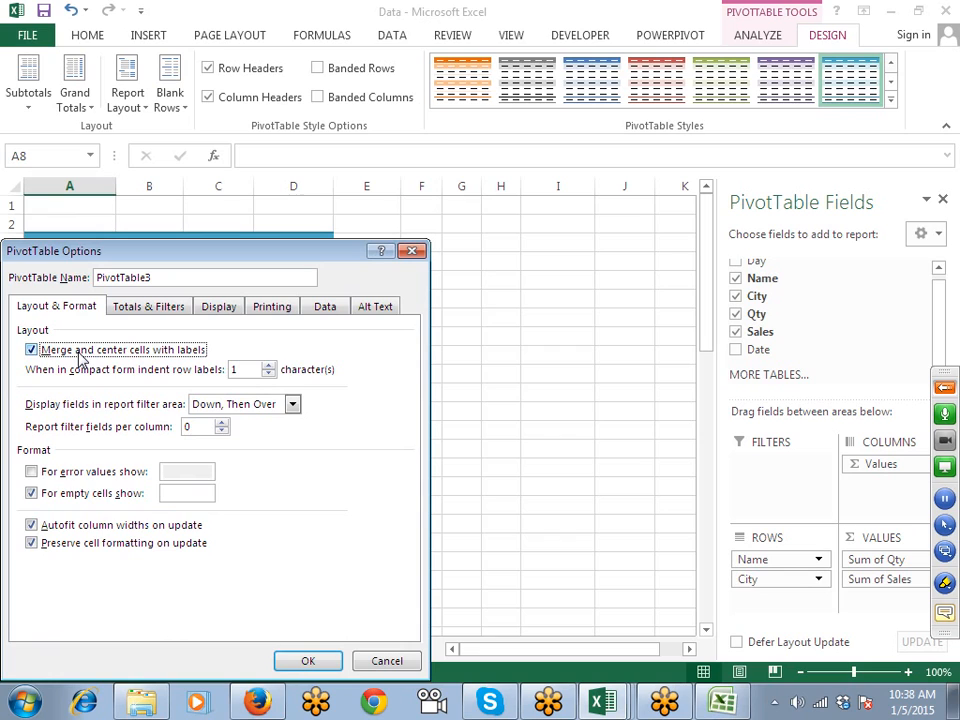
pyautogui.click(308, 660)
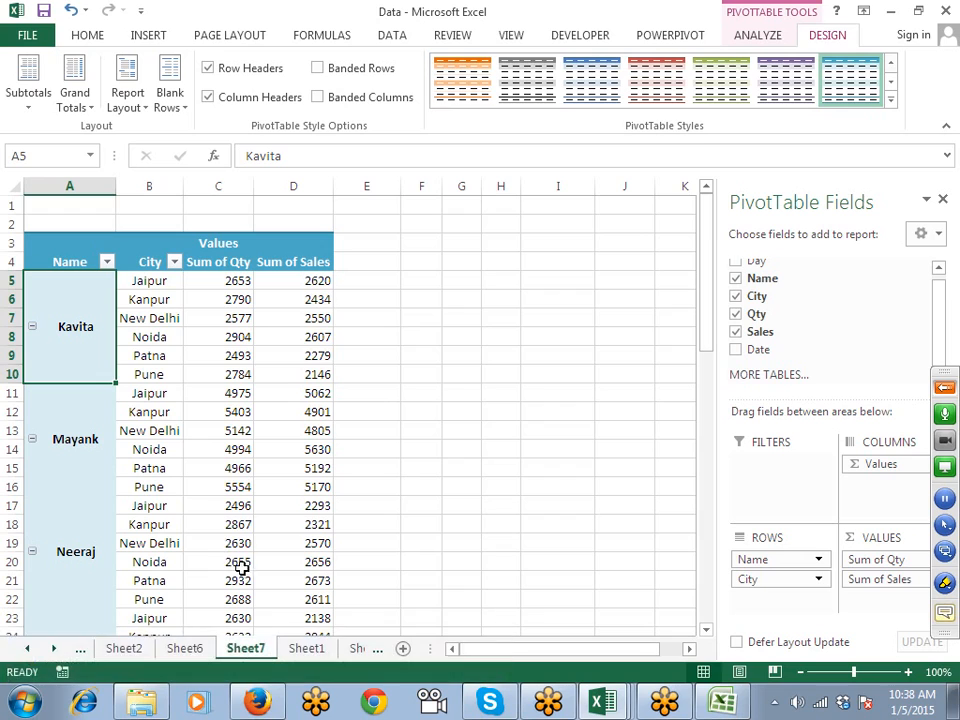
pyautogui.click(84, 486)
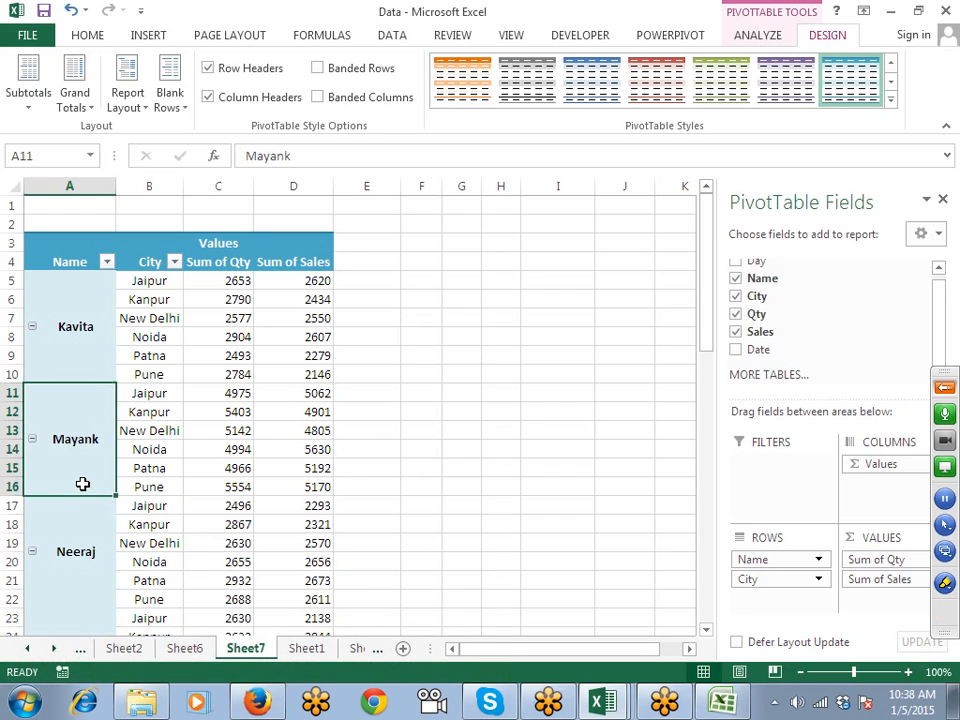
# Step: Expand the GoToMeeting control panel and unmute the two muted attendees
pyautogui.click(944, 387)
pyautogui.click(721, 489)
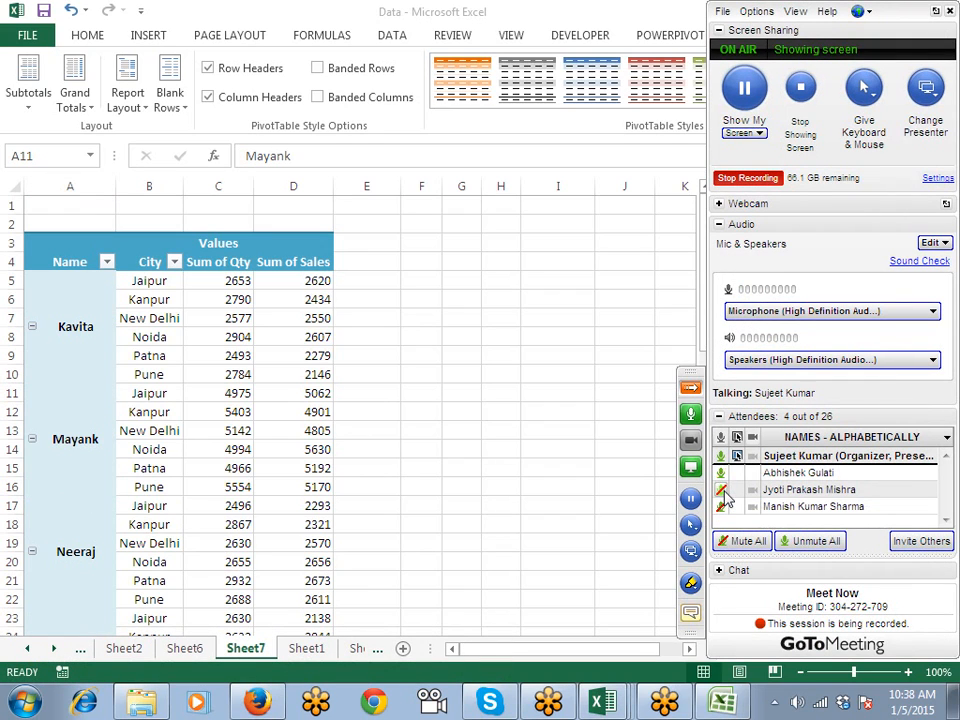
pyautogui.click(721, 507)
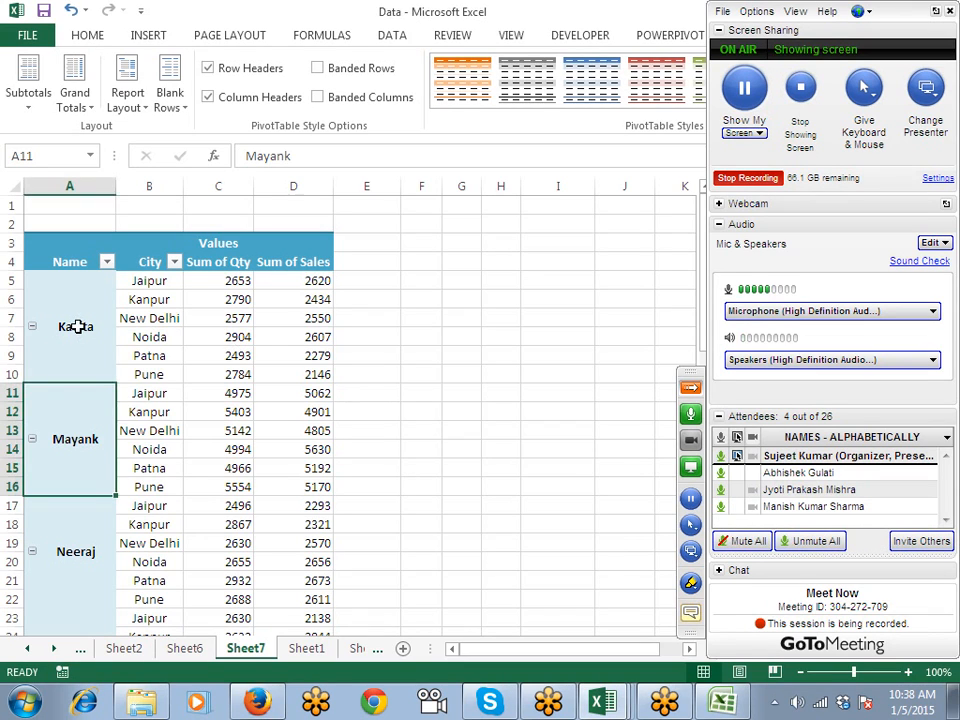
# Step: Examine the first name's merged cell A5:A10 and the city cells next to it in the Excel pivot table
pyautogui.moveTo(470, 316); pyautogui.dragTo(501, 434)
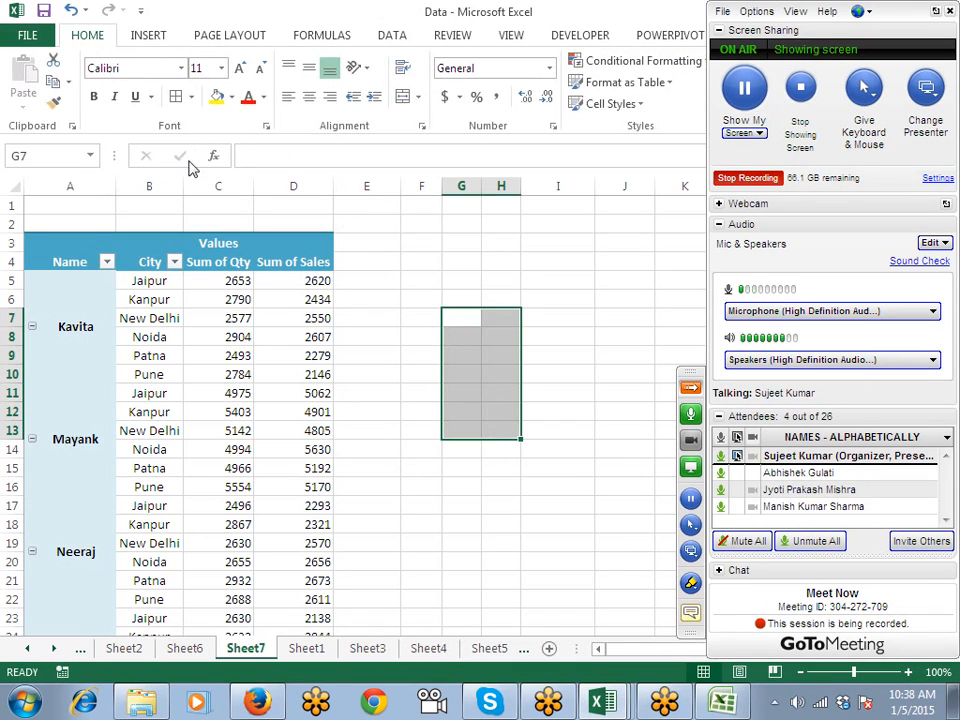
pyautogui.click(83, 309)
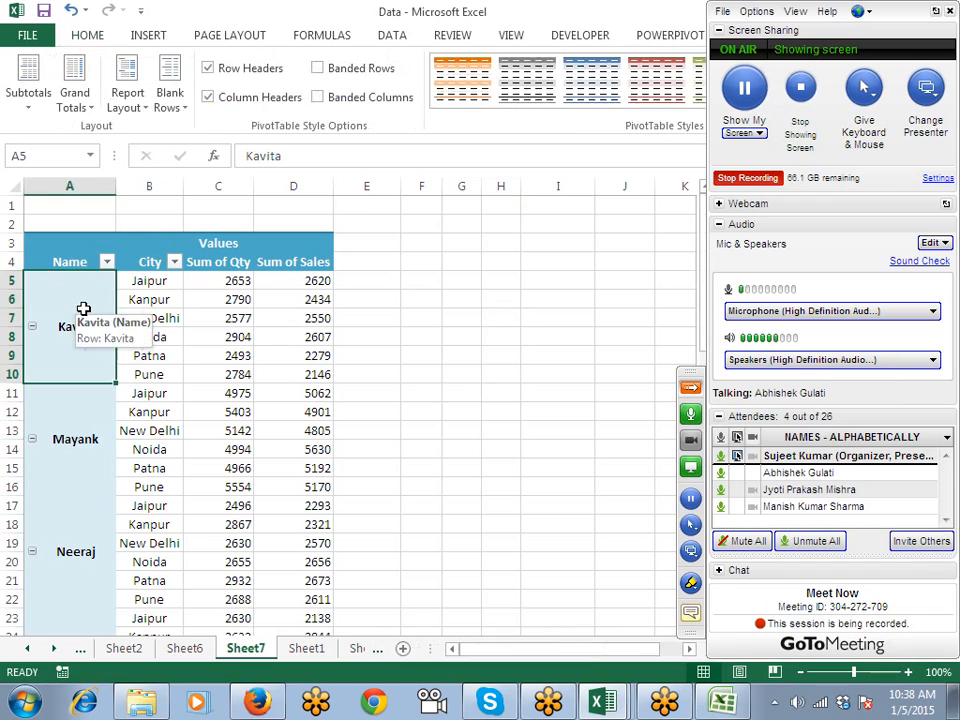
pyautogui.click(179, 383)
pyautogui.click(92, 334)
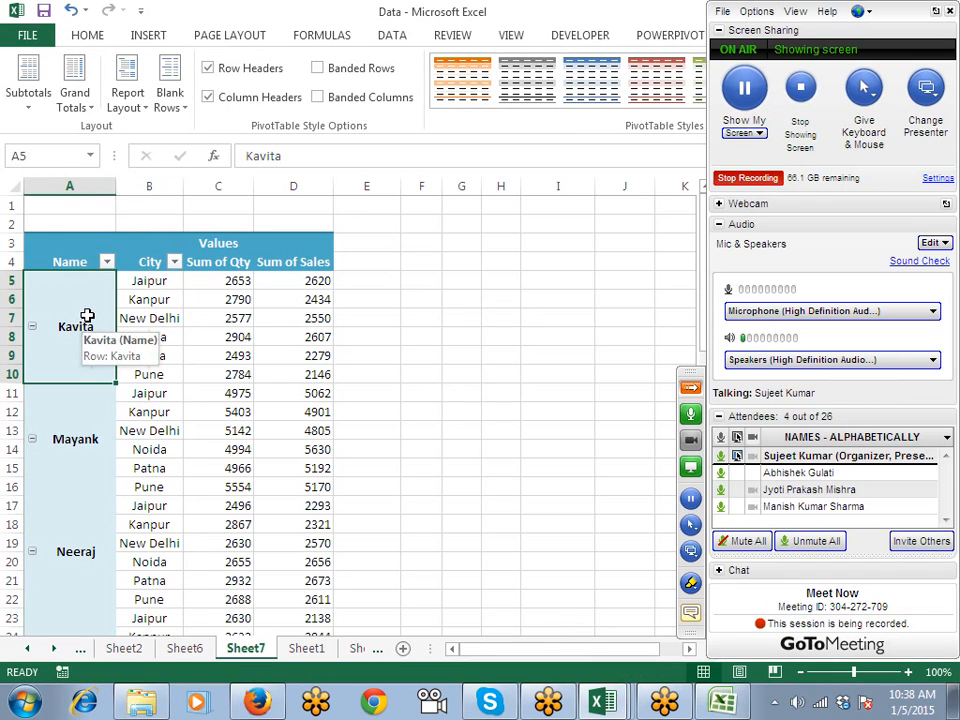
pyautogui.click(162, 373)
pyautogui.click(92, 350)
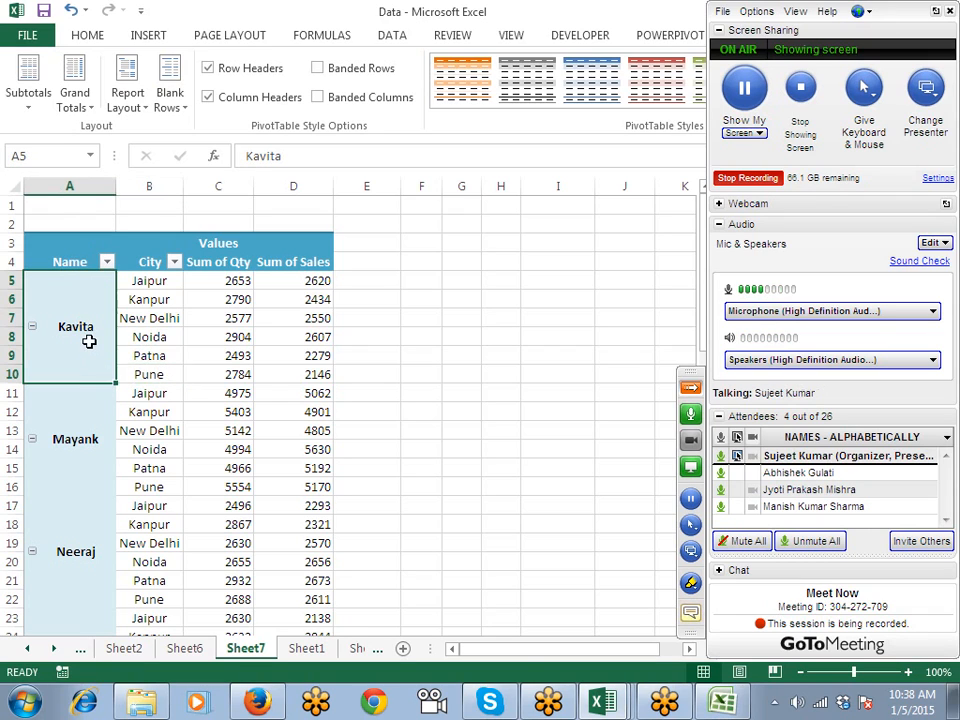
# Step: Try adding all borders to the pivot table rows A5:D22 with the name cells merged
pyautogui.moveTo(86, 319); pyautogui.dragTo(313, 595)
pyautogui.click(87, 35)
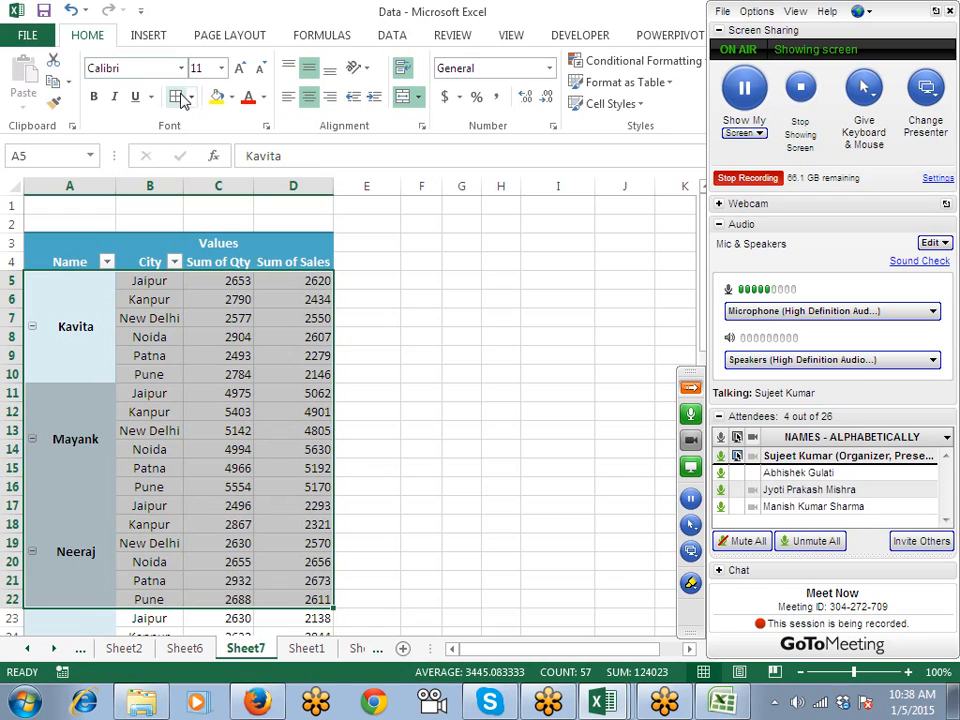
pyautogui.click(180, 97)
pyautogui.click(199, 281)
pyautogui.click(492, 292)
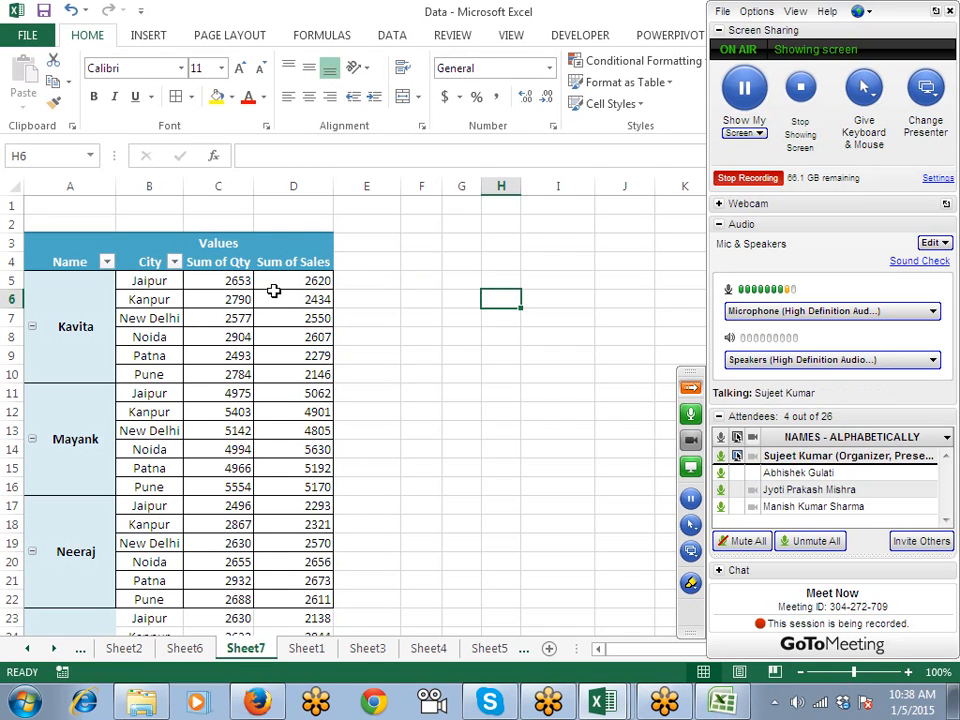
# Step: Undo the cell borders and the merging and centering of the label cells
pyautogui.hotkey('ctrl', 'z')
pyautogui.hotkey('ctrl', 'z')
pyautogui.hotkey('ctrl', 'z')
# Step: Try adding all borders to the unmerged rows A5:D13, look at the name cells, and undo the borders
pyautogui.click(72, 281)
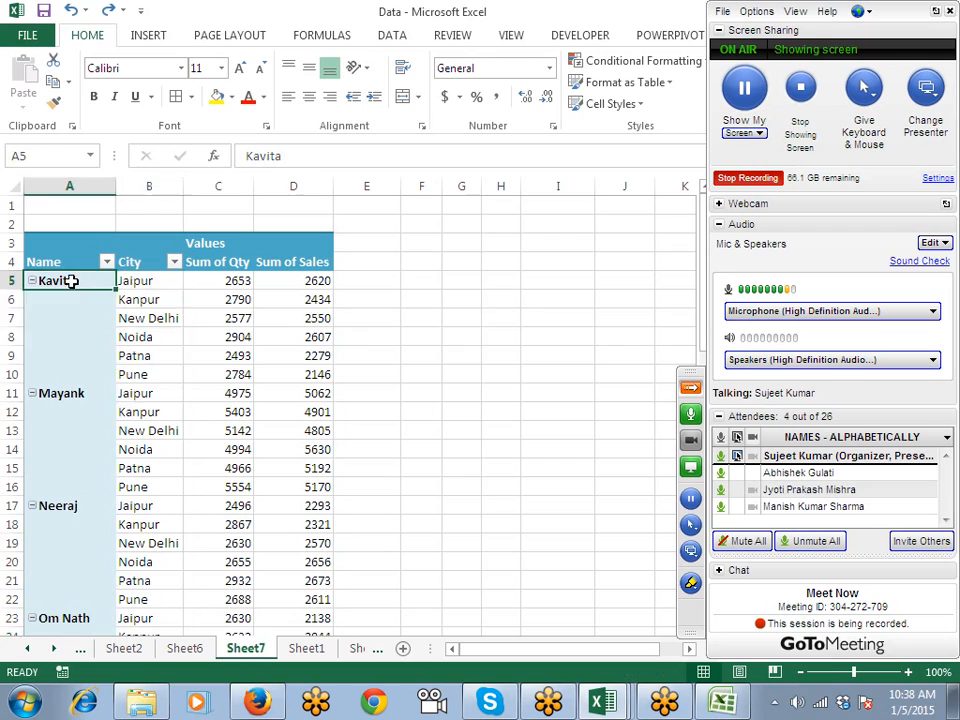
pyautogui.moveTo(72, 281); pyautogui.dragTo(300, 426)
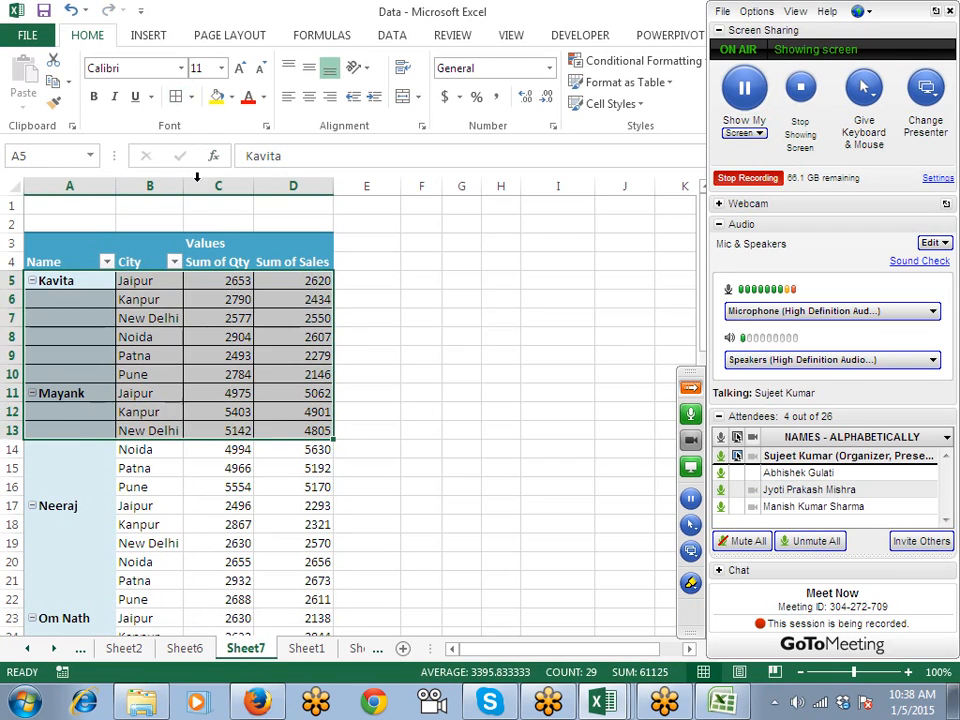
pyautogui.click(220, 332)
pyautogui.moveTo(86, 285); pyautogui.dragTo(316, 318)
pyautogui.click(70, 302)
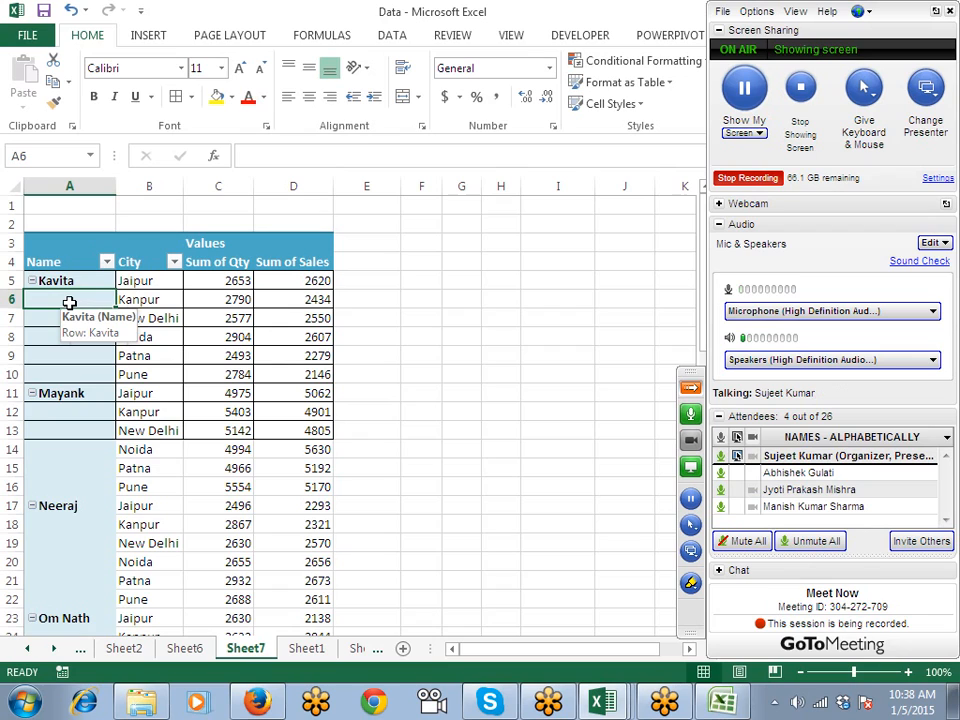
pyautogui.click(70, 299)
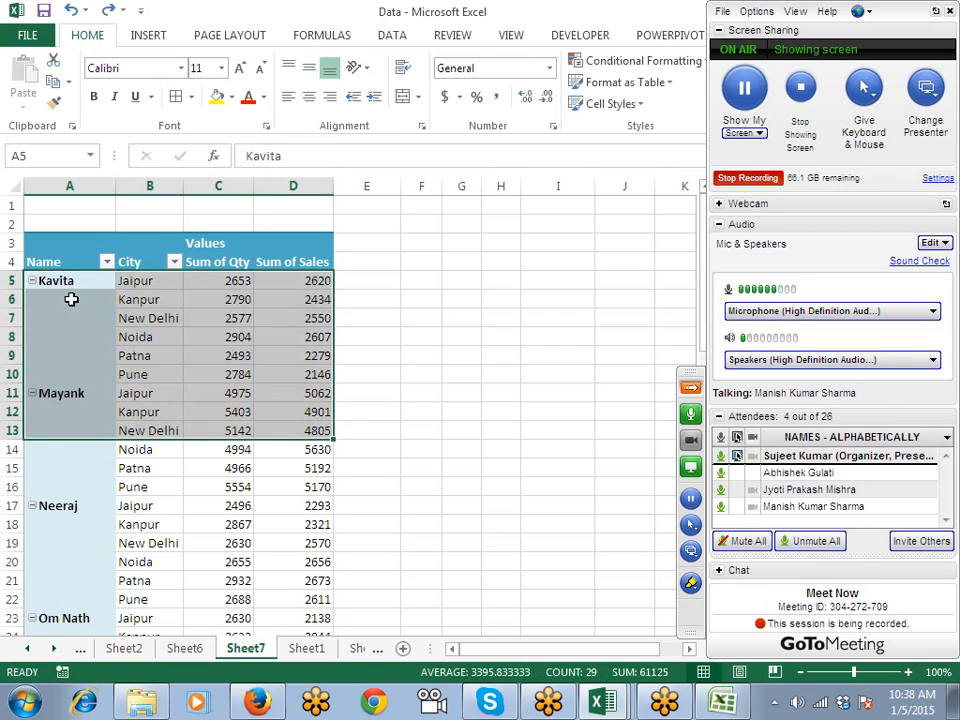
# Step: Look over the first name's unmerged cells and collapse the GoToMeeting control panel
pyautogui.click(192, 293)
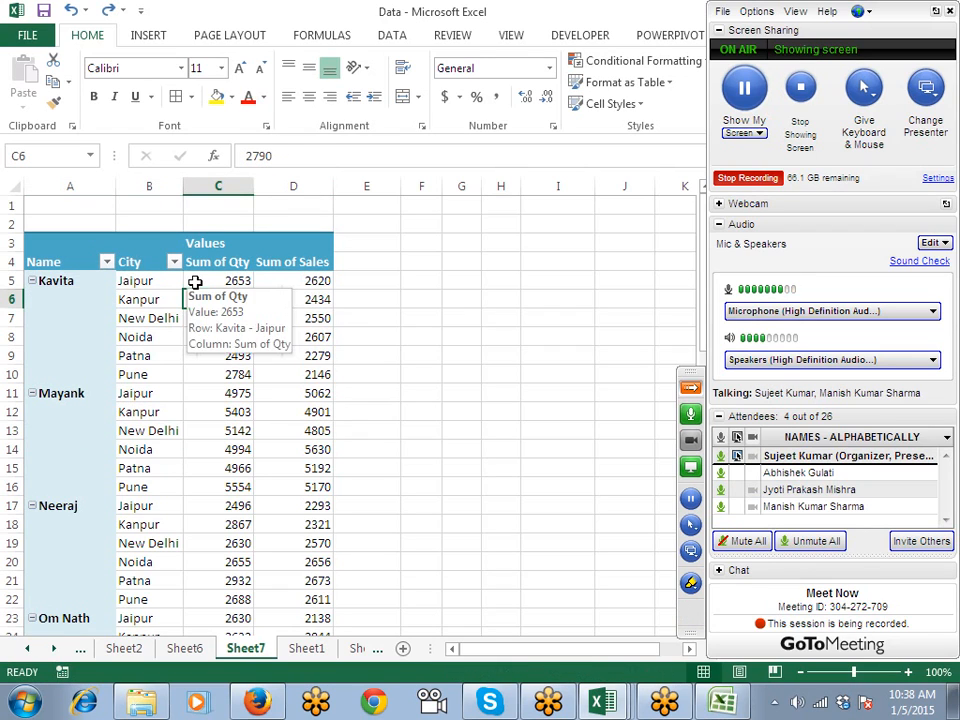
pyautogui.moveTo(62, 284); pyautogui.dragTo(70, 379)
pyautogui.click(157, 357)
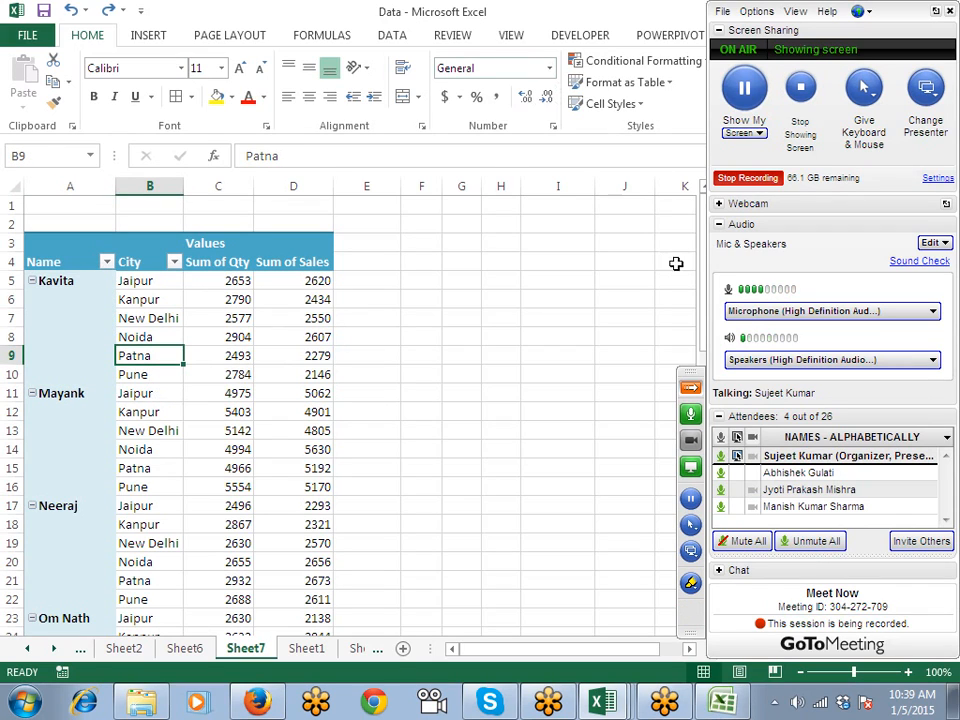
pyautogui.click(692, 388)
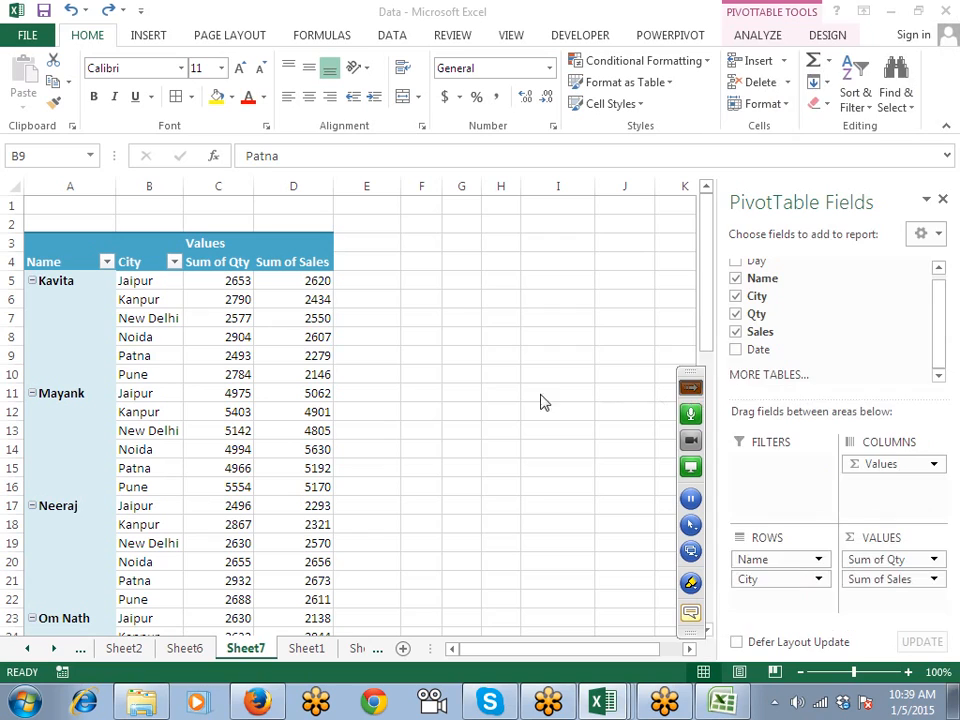
# Step: Insert a blank line after each item in the pivot table and check the row below the first name's block
pyautogui.click(263, 350)
pyautogui.click(829, 36)
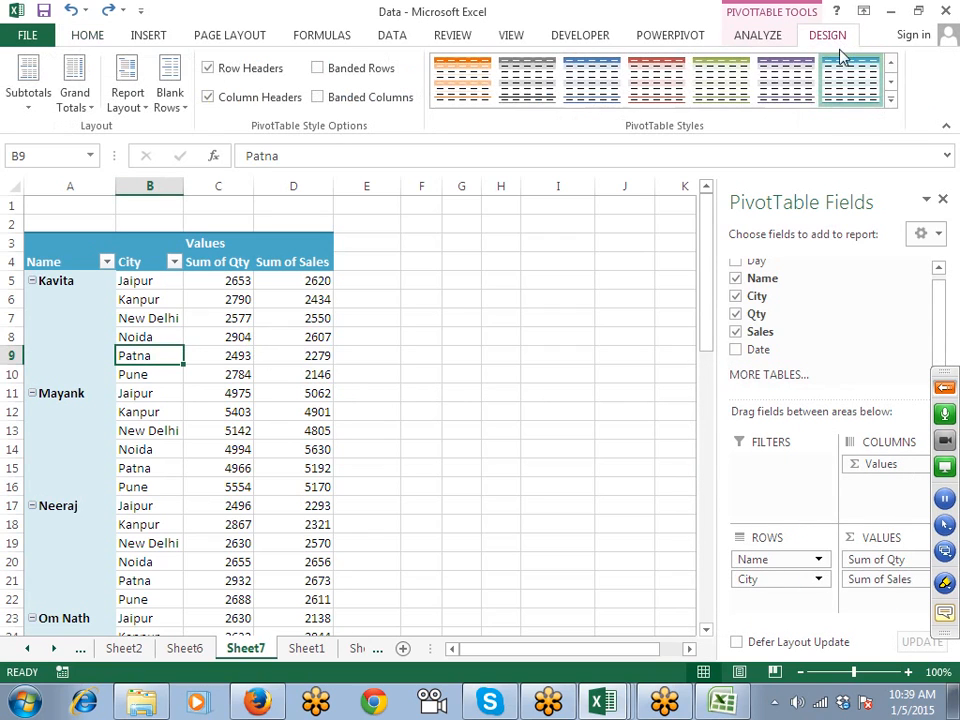
pyautogui.click(183, 113)
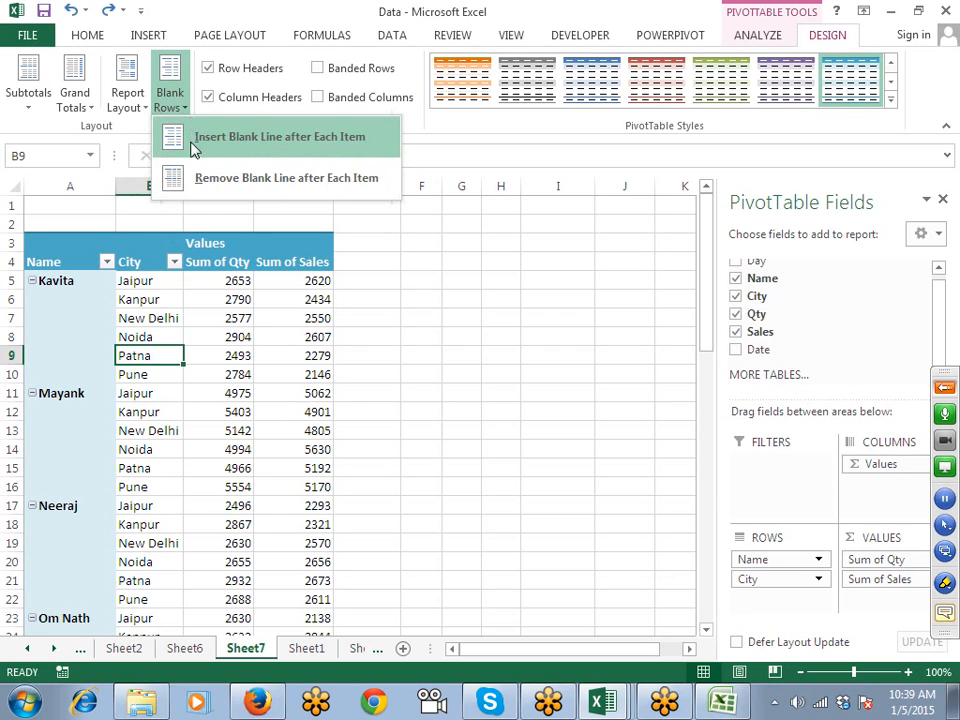
pyautogui.click(193, 148)
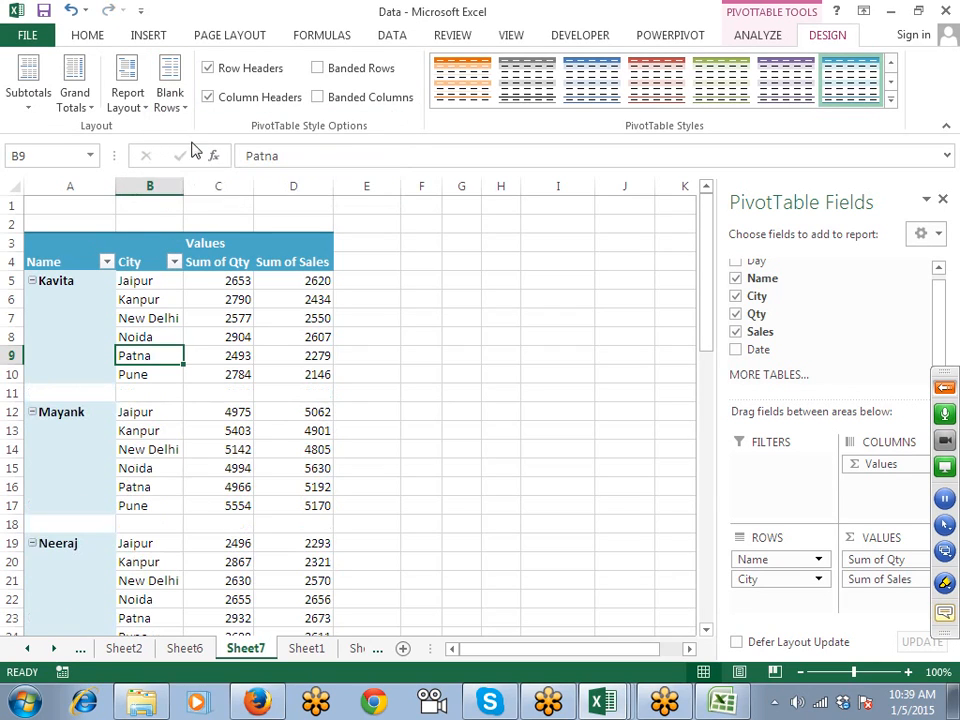
pyautogui.moveTo(101, 372); pyautogui.dragTo(255, 394)
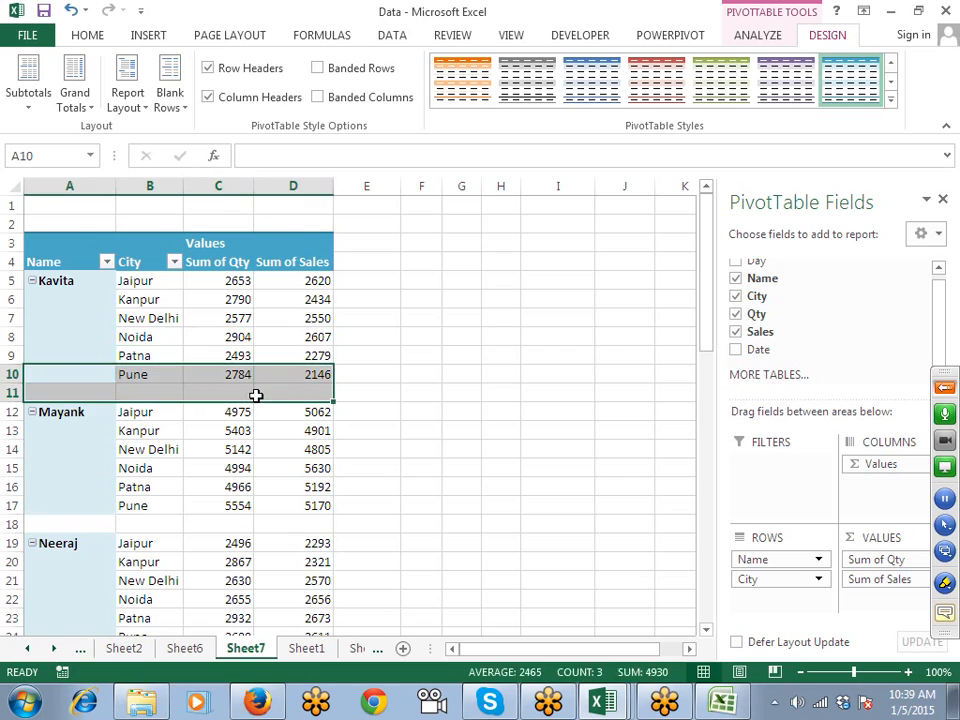
pyautogui.click(313, 388)
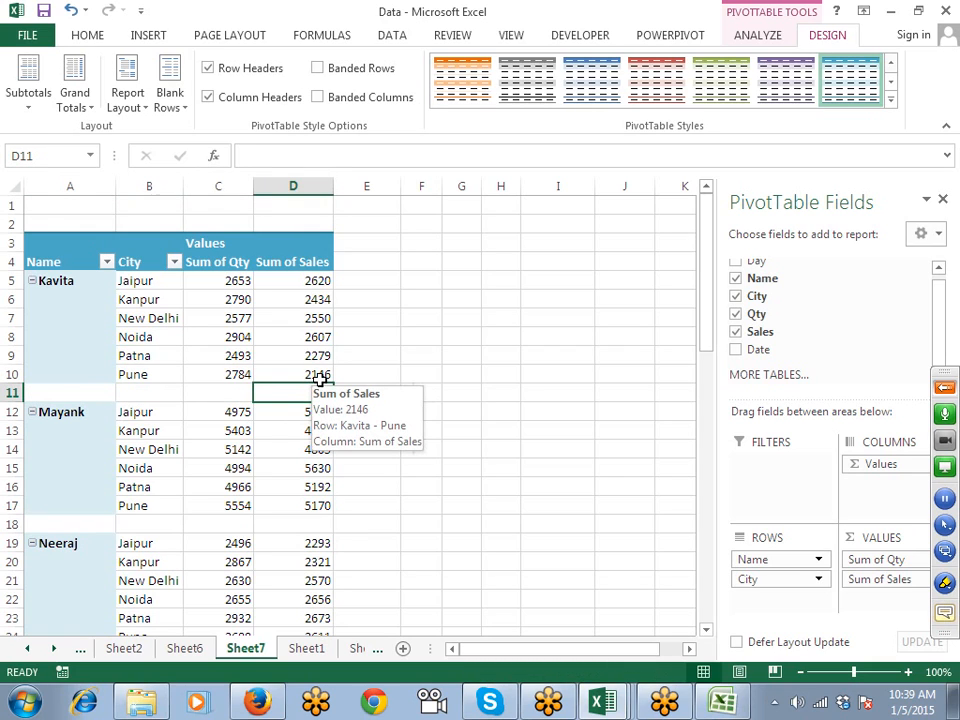
# Step: Remove the blank lines after each pivot table item and insert them again
pyautogui.click(170, 100)
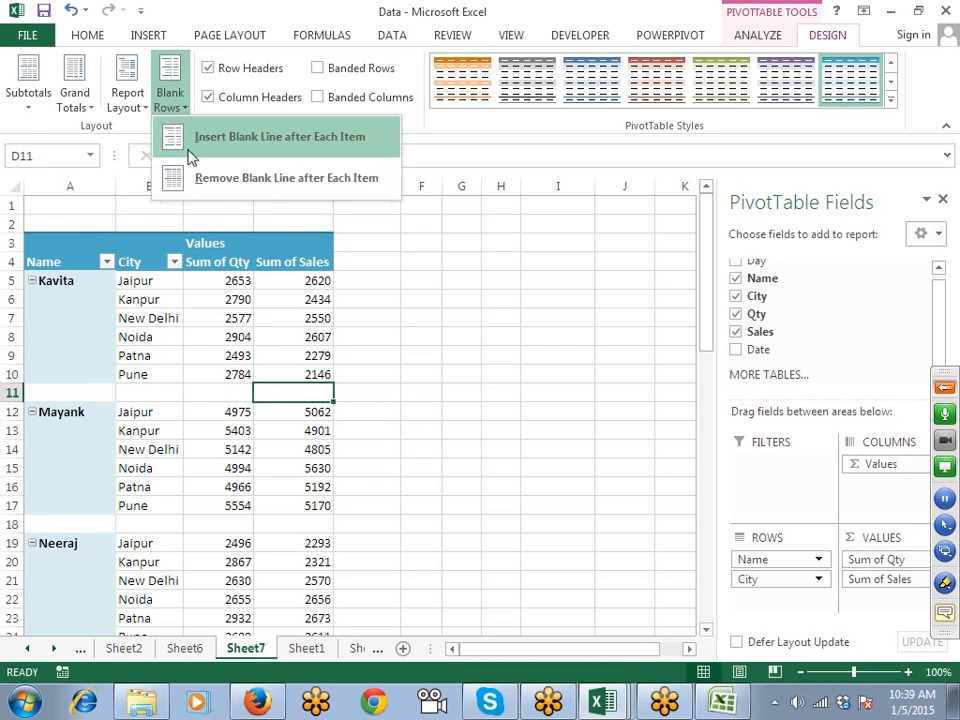
pyautogui.click(201, 182)
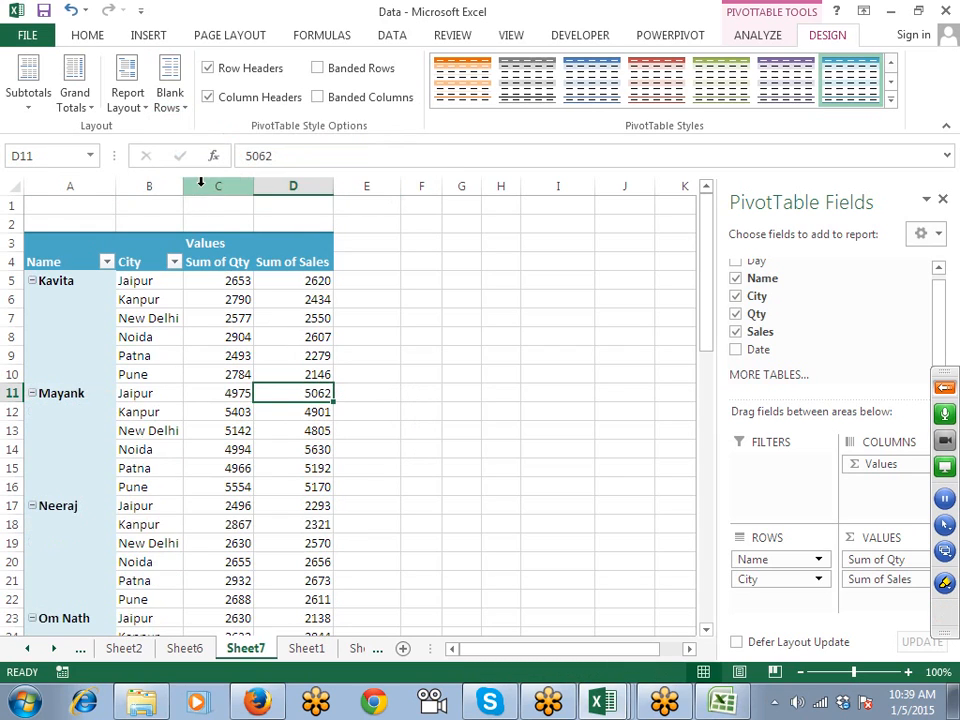
pyautogui.click(163, 108)
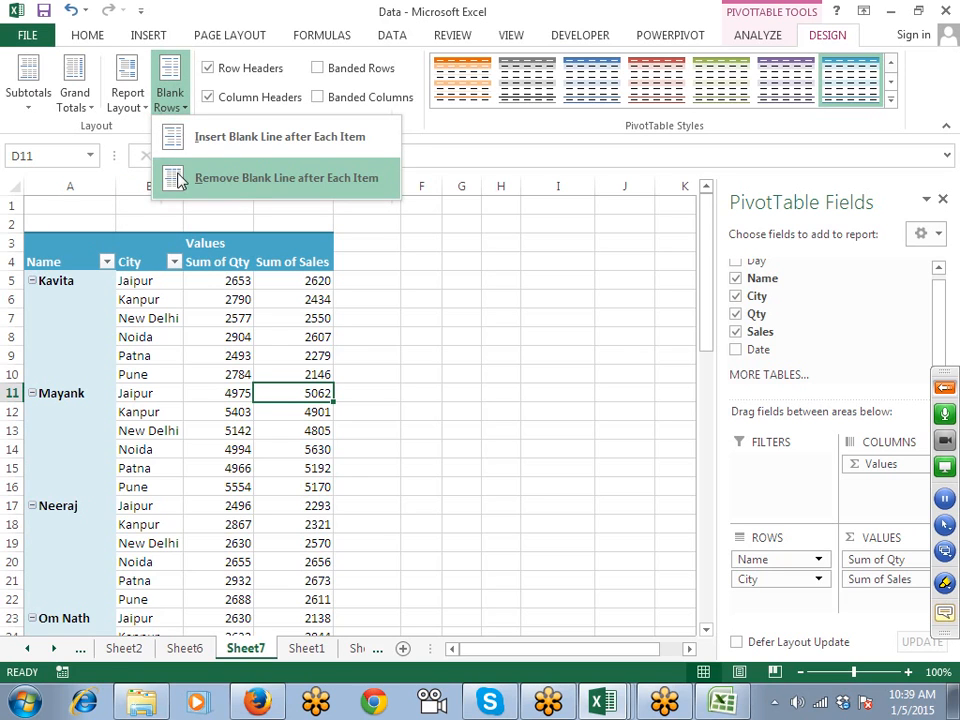
pyautogui.click(176, 137)
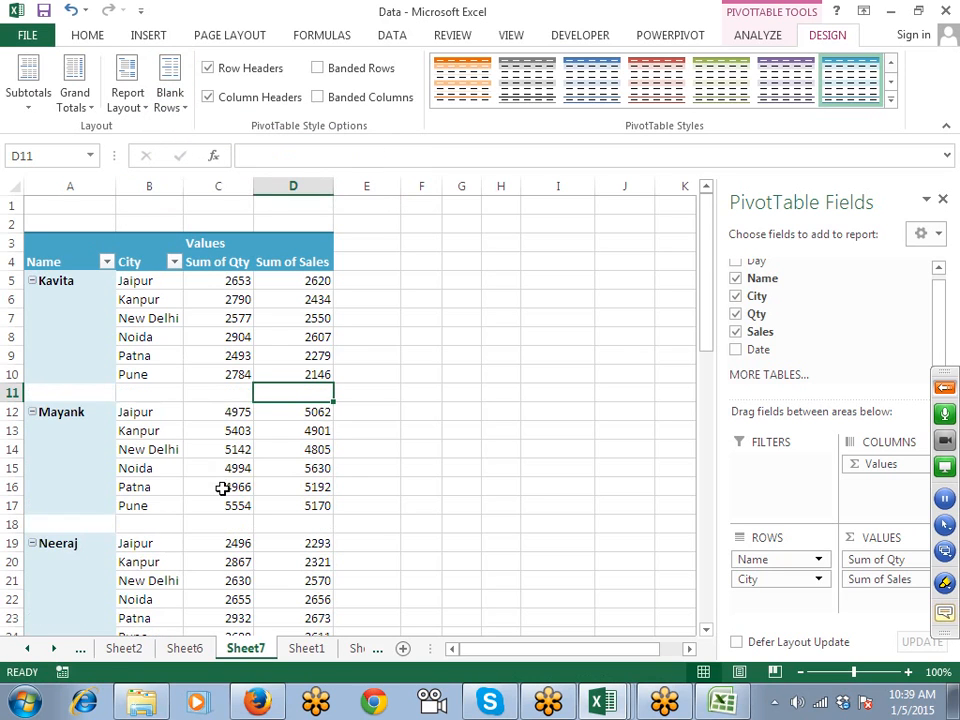
# Step: Look over the spaced name blocks and remove the blank lines after each pivot table item
pyautogui.scroll(-7, 222, 488)
pyautogui.scroll(5, 221, 482)
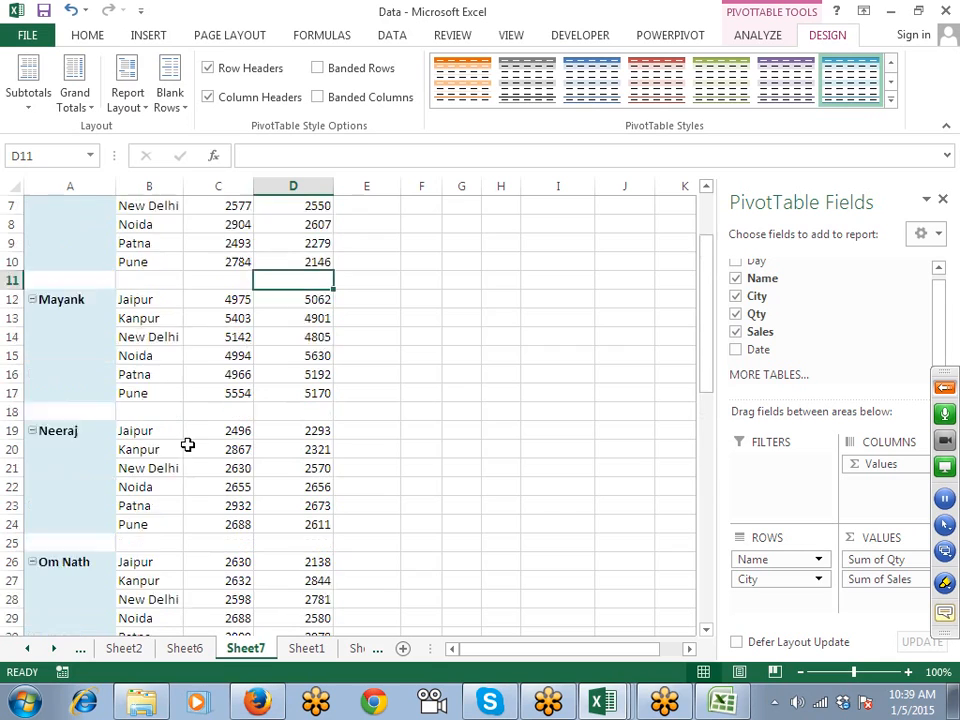
pyautogui.scroll(1, 187, 445)
pyautogui.click(170, 98)
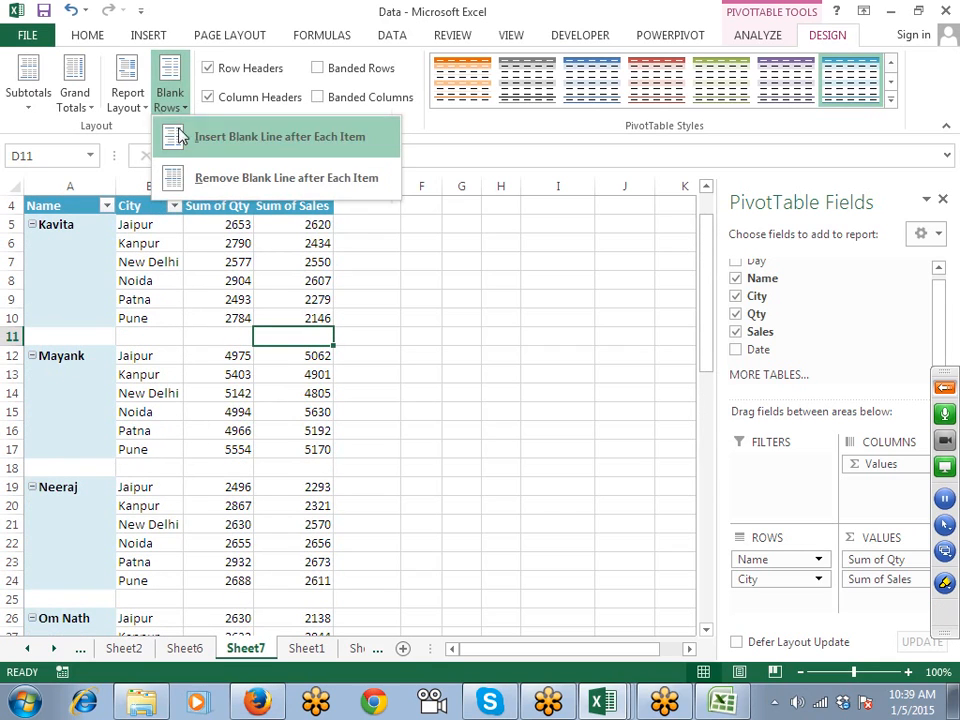
pyautogui.click(183, 178)
# Step: Repeat all item labels in the pivot table and look over the Name column
pyautogui.click(127, 108)
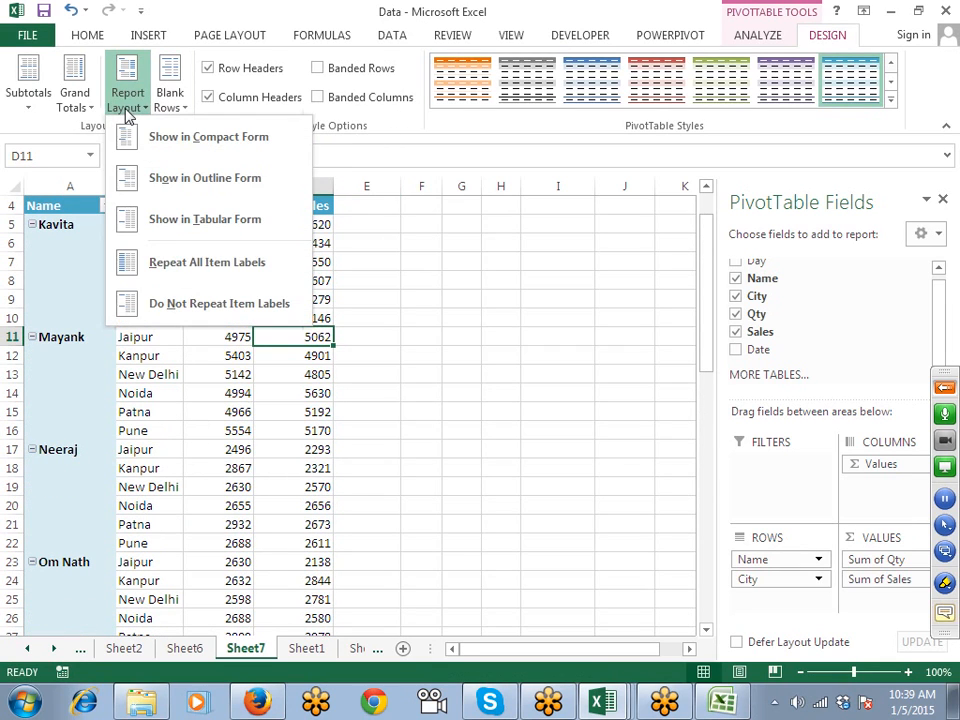
pyautogui.click(166, 265)
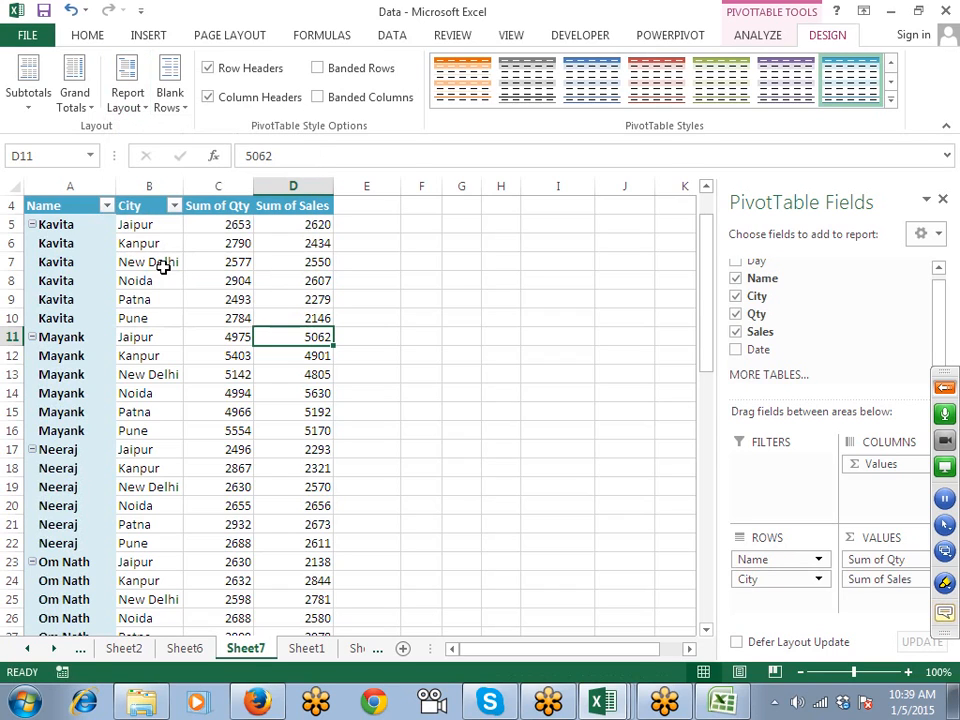
pyautogui.moveTo(77, 242); pyautogui.dragTo(77, 312)
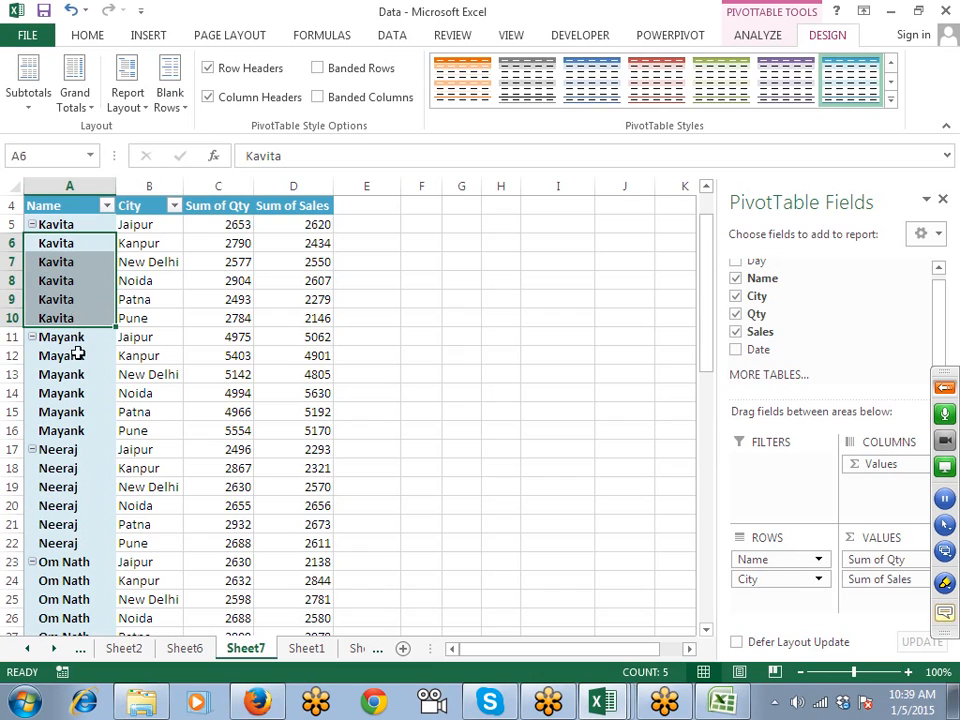
pyautogui.scroll(-8, 74, 453)
pyautogui.scroll(3, 74, 453)
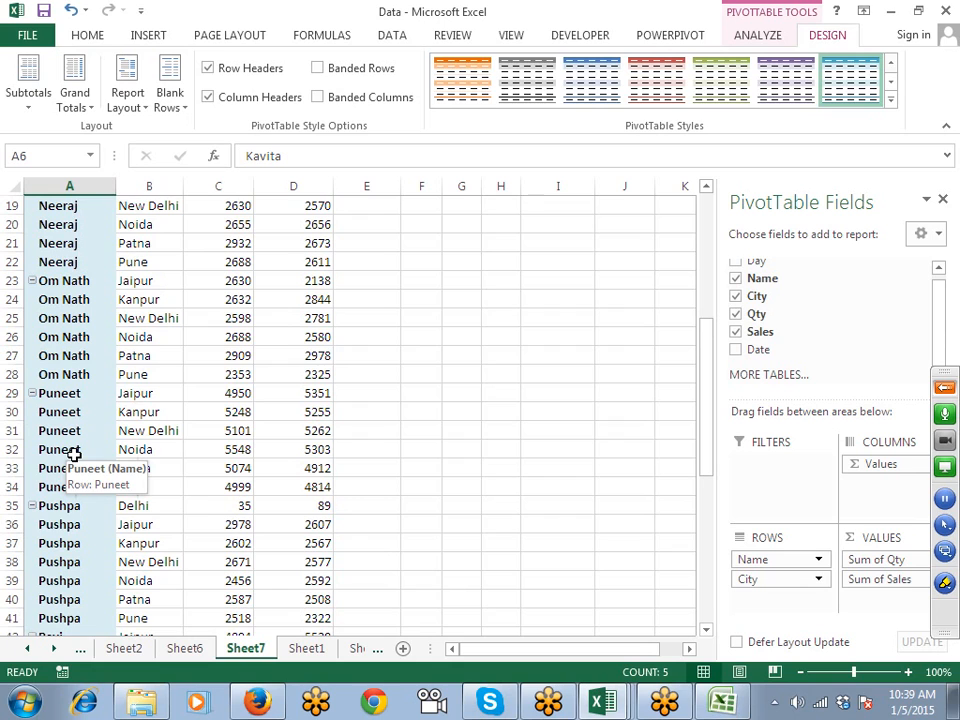
pyautogui.scroll(3, 106, 400)
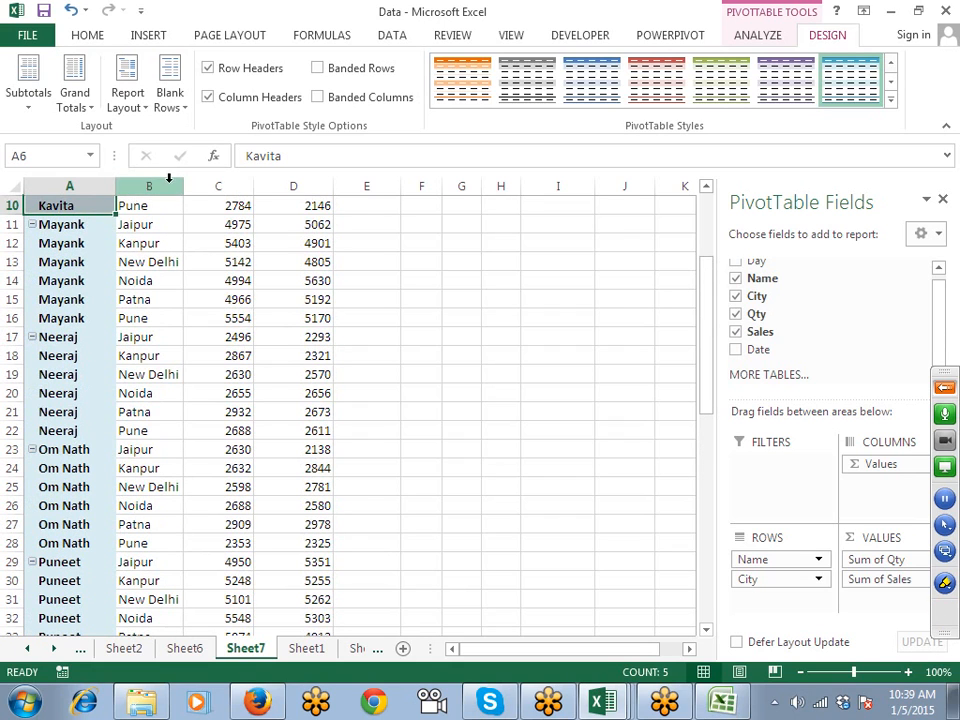
# Step: Turn off repeated item labels in the pivot table
pyautogui.click(106, 280)
pyautogui.scroll(3, 106, 280)
pyautogui.click(127, 97)
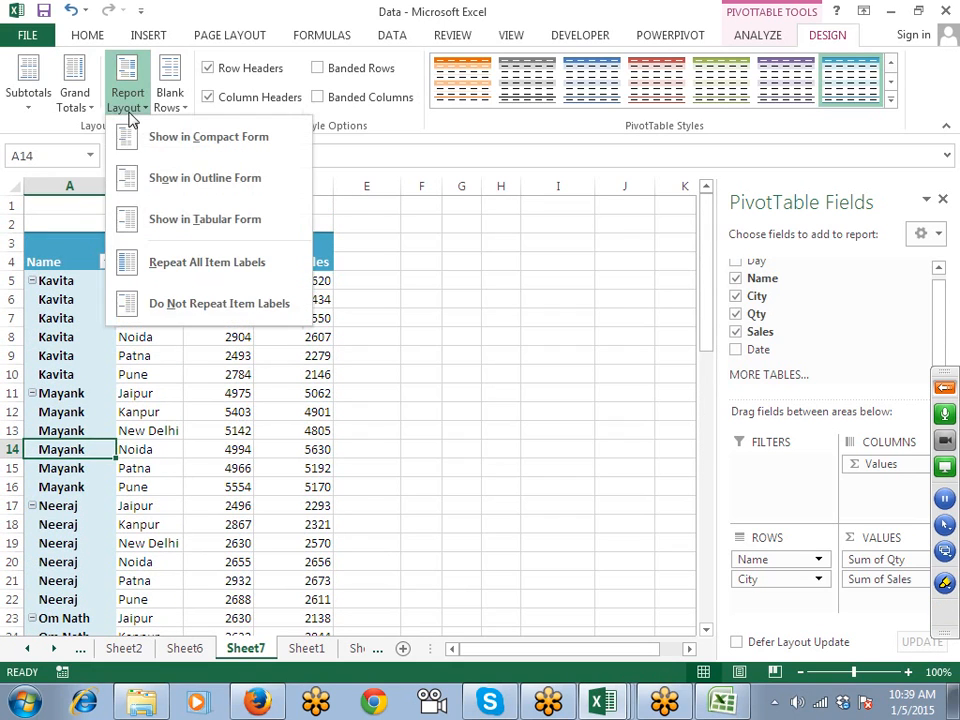
pyautogui.click(165, 310)
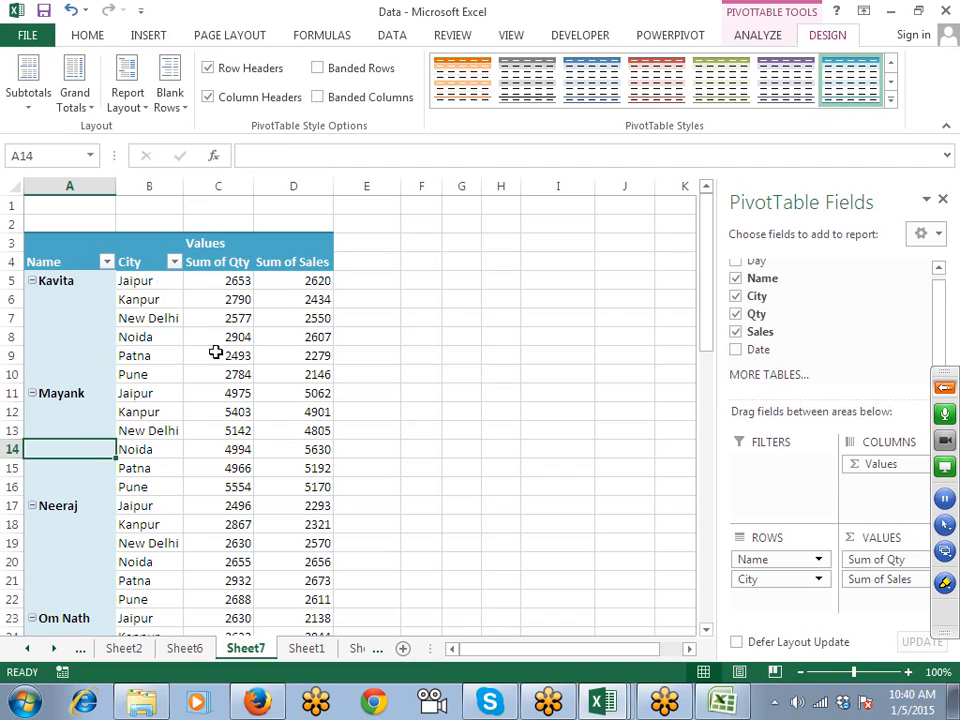
# Step: Move the GoToMeeting control bar clear of the pivot table's value fields
pyautogui.click(234, 317)
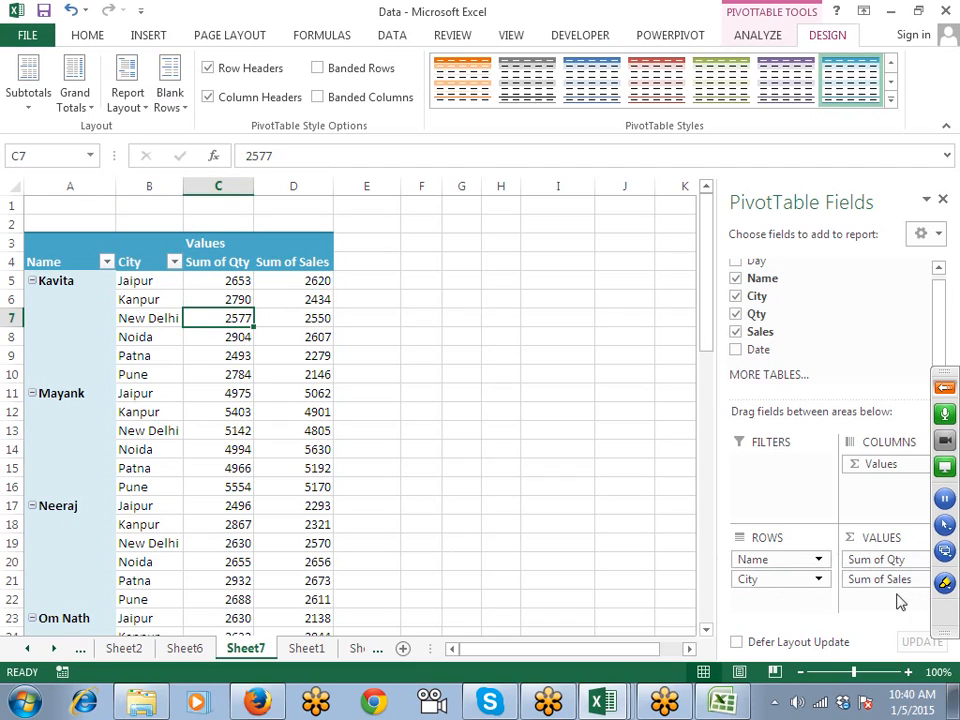
pyautogui.moveTo(934, 374); pyautogui.dragTo(950, 598)
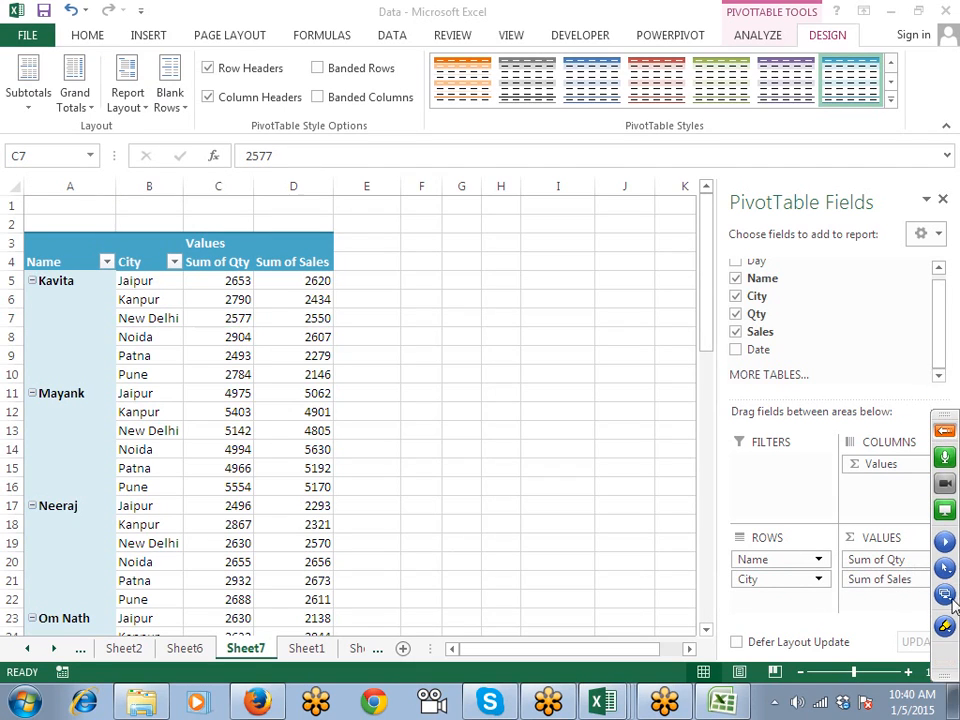
pyautogui.click(316, 266)
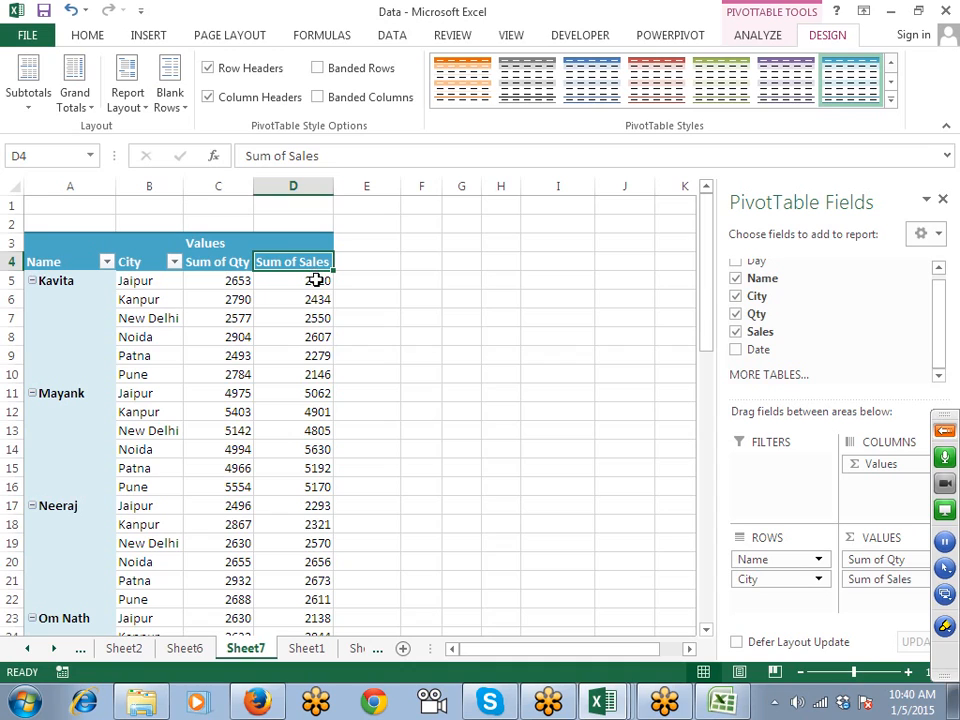
pyautogui.click(910, 579)
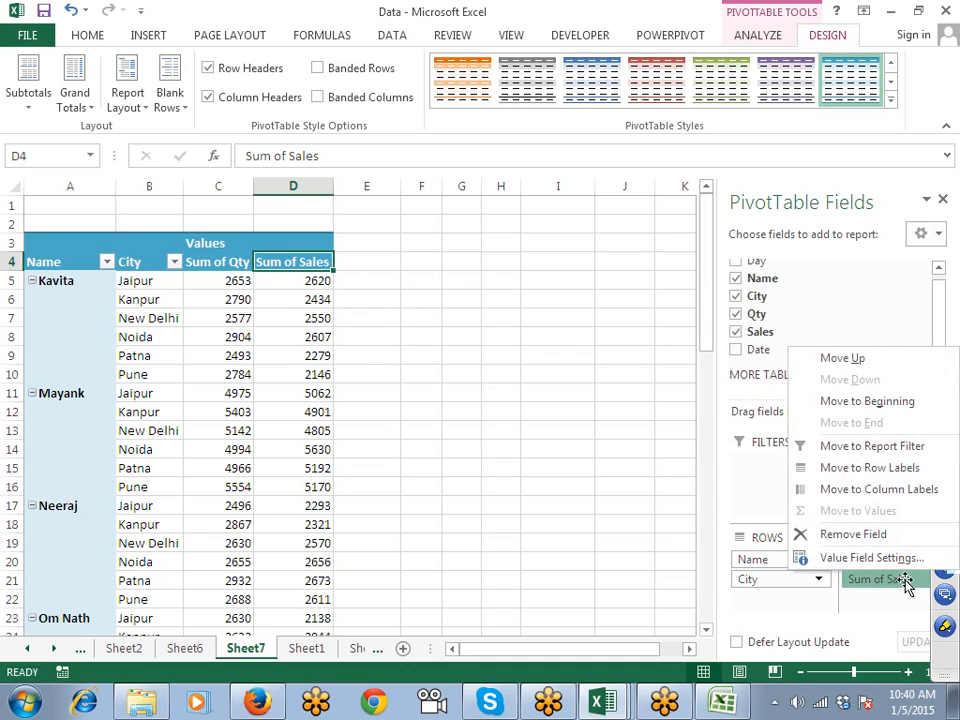
pyautogui.click(898, 603)
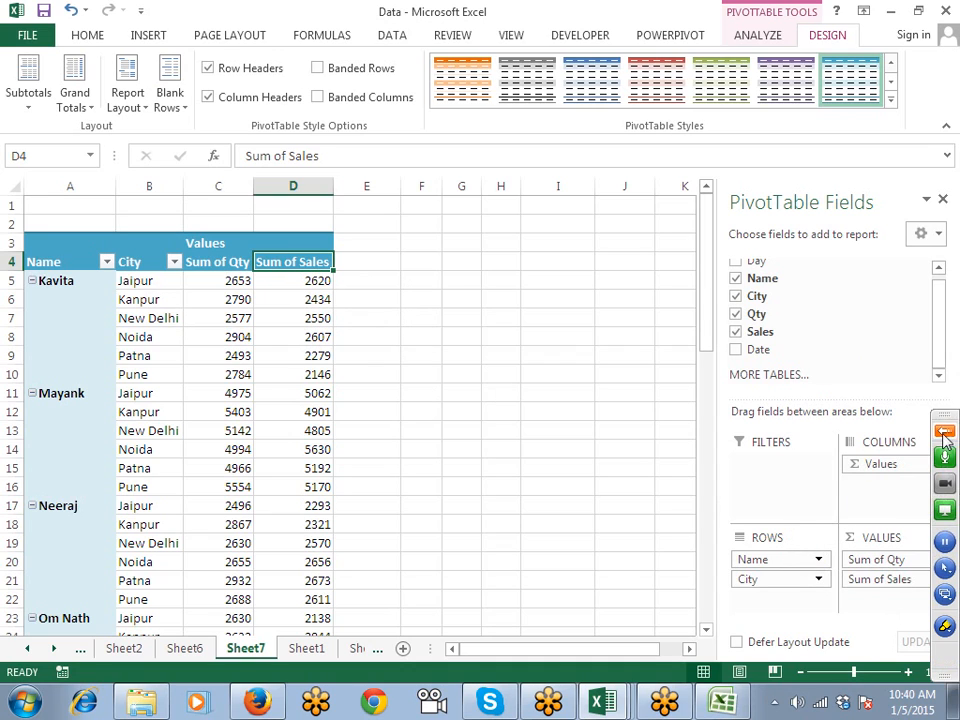
pyautogui.moveTo(944, 414); pyautogui.dragTo(952, 254)
pyautogui.click(945, 380)
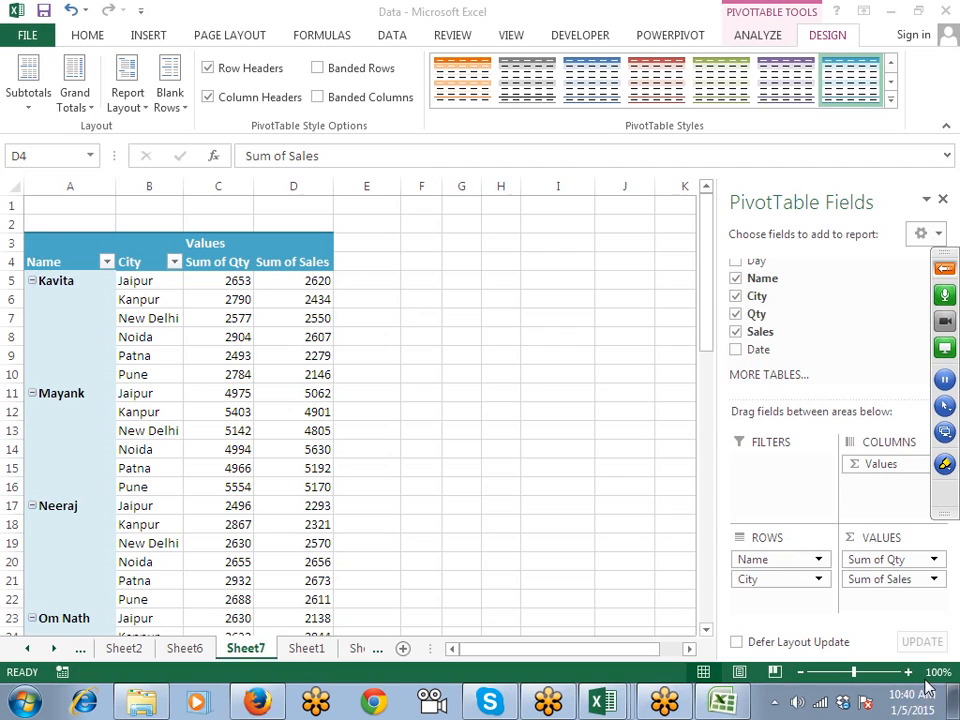
# Step: Summarize the Sales value field by Average and remove the Name and City fields from the pivot table's rows
pyautogui.click(934, 580)
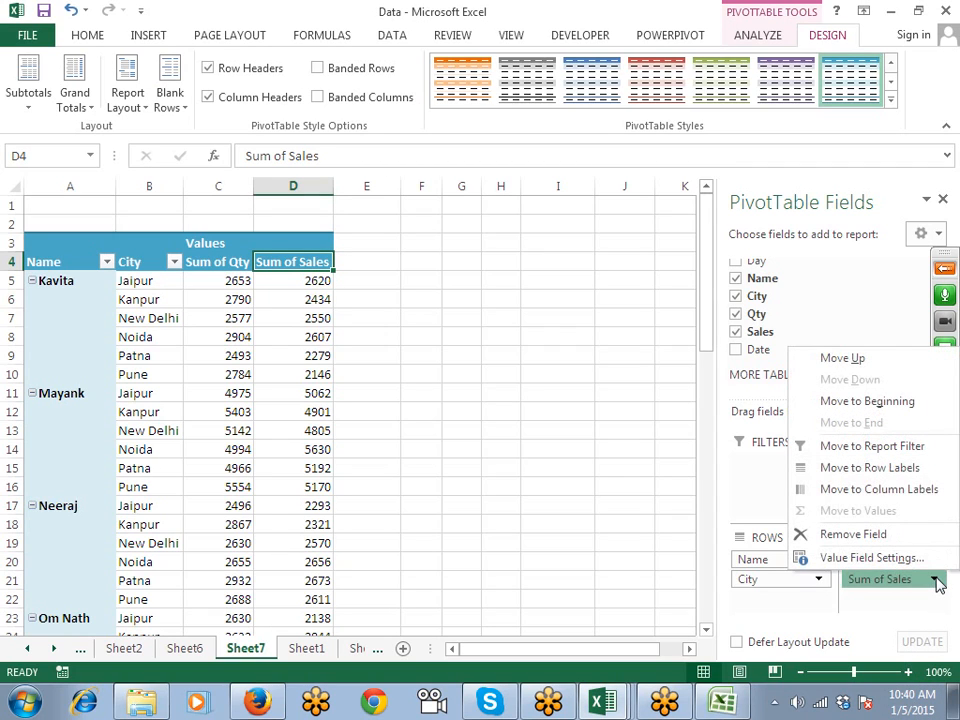
pyautogui.click(913, 558)
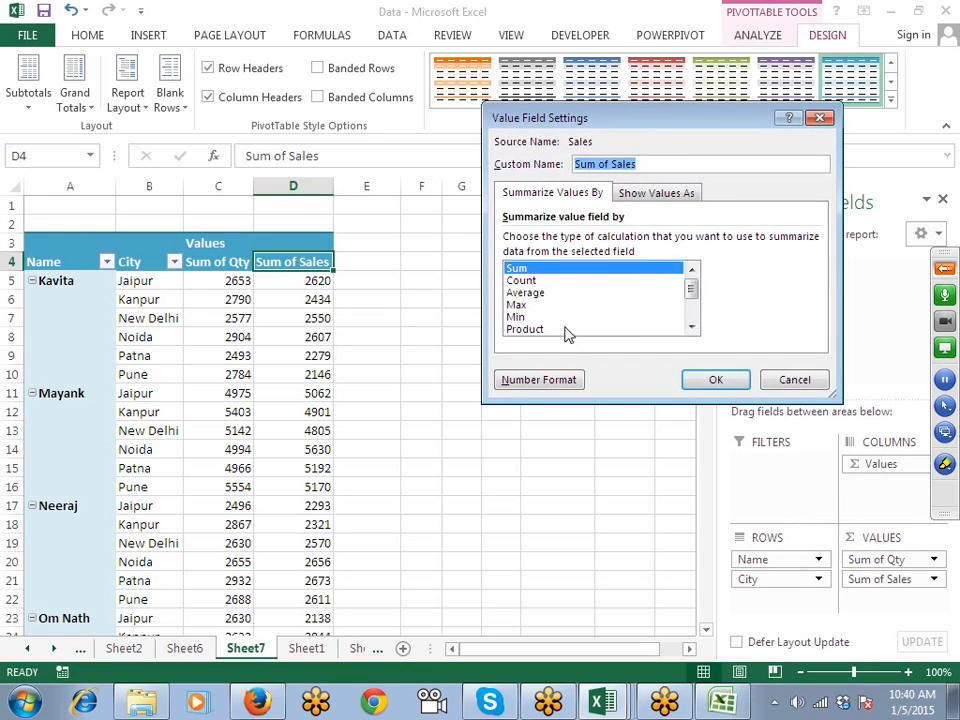
pyautogui.click(535, 293)
pyautogui.click(716, 379)
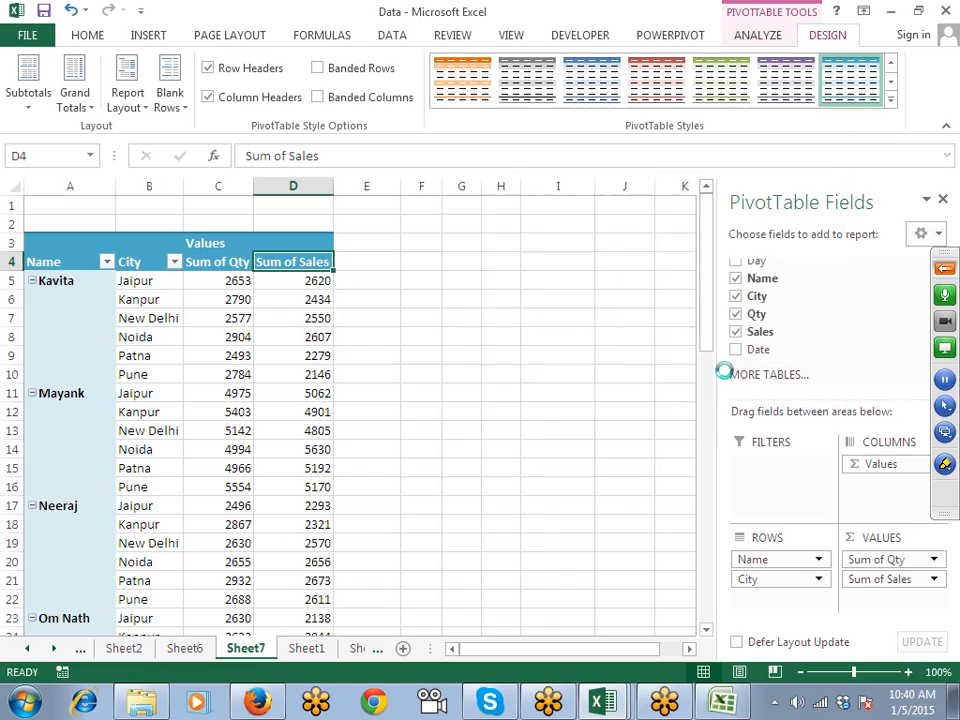
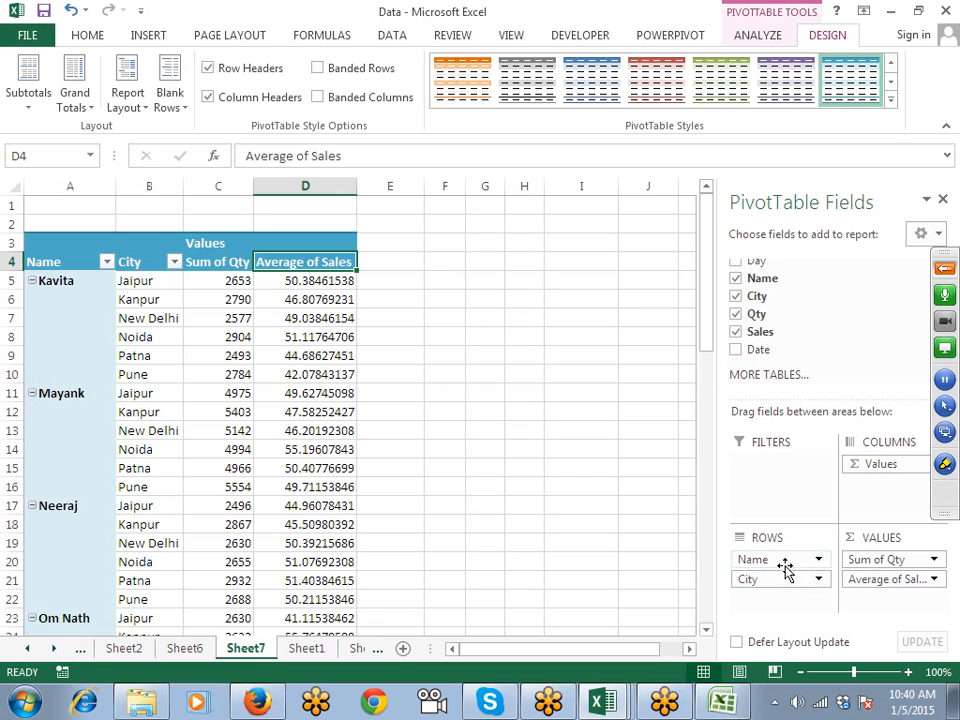
pyautogui.moveTo(783, 563); pyautogui.dragTo(845, 385)
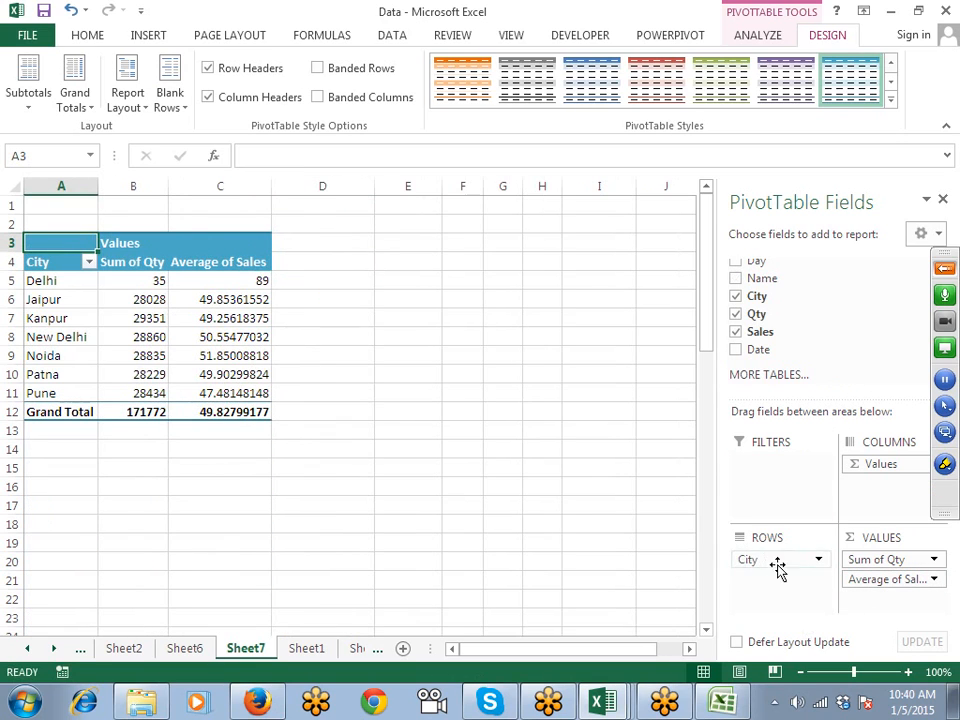
pyautogui.moveTo(778, 564); pyautogui.dragTo(863, 376)
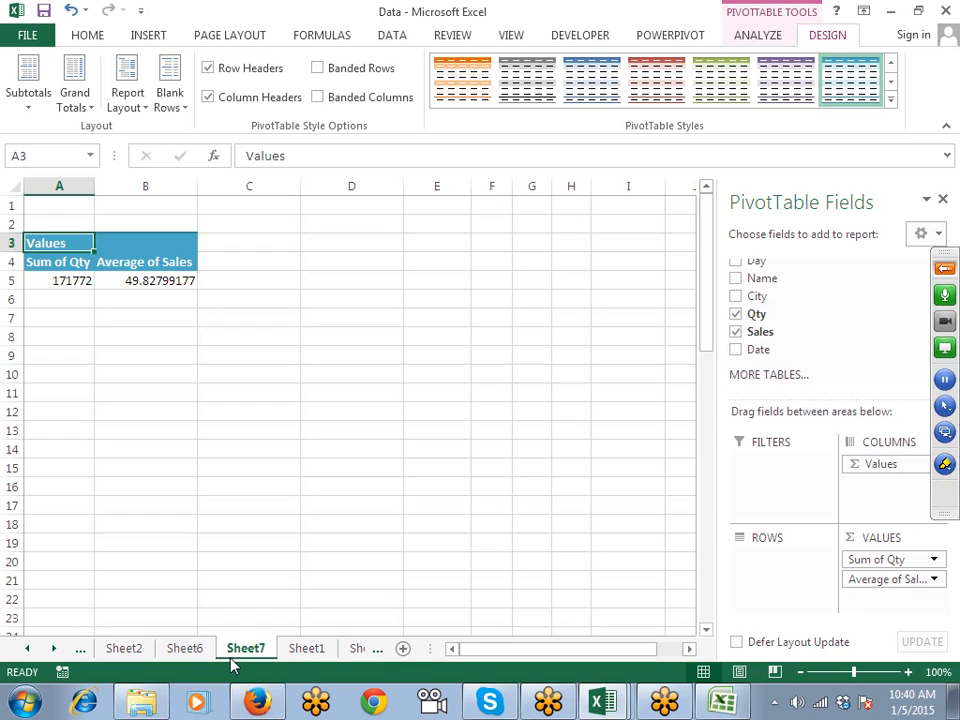
# Step: Open Sheet1, mute the attendees in the GoToMeeting control panel, and collapse the panel again
pyautogui.click(298, 651)
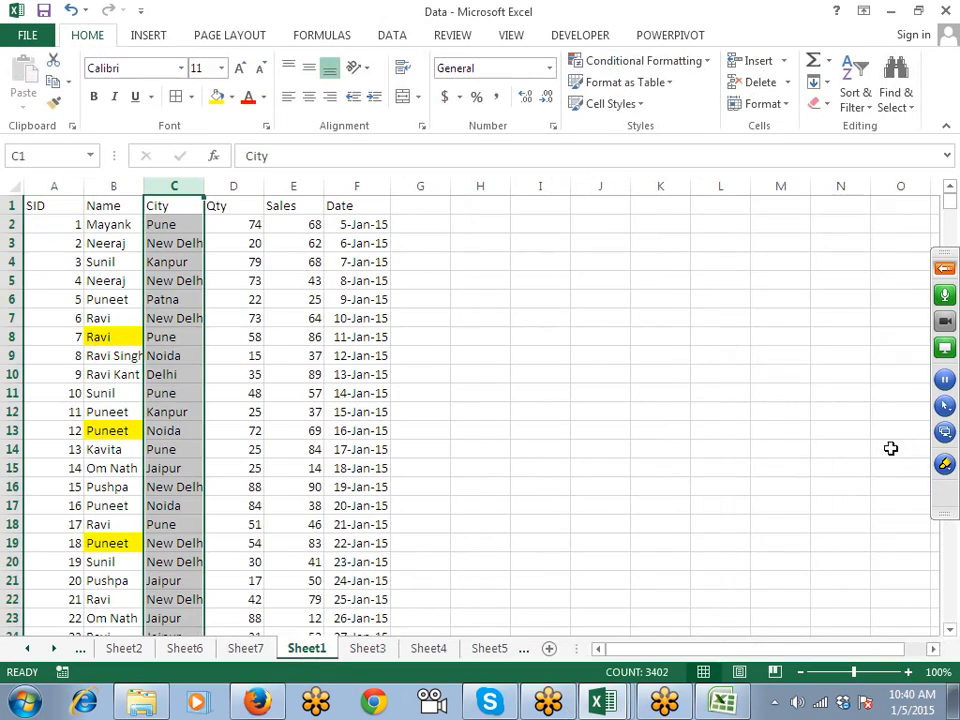
pyautogui.click(945, 270)
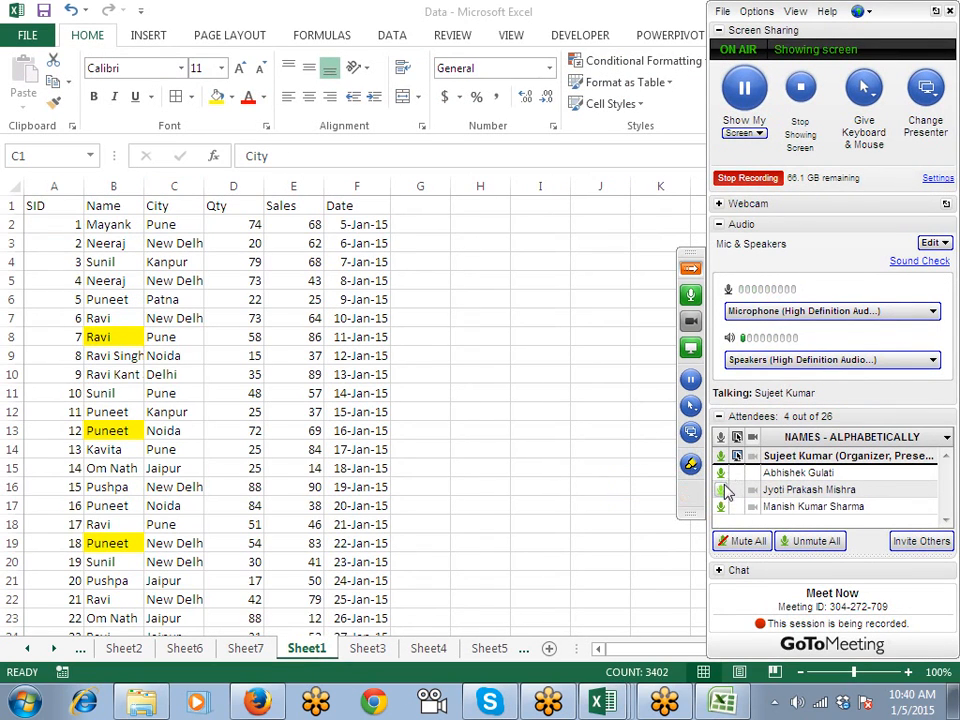
pyautogui.click(722, 490)
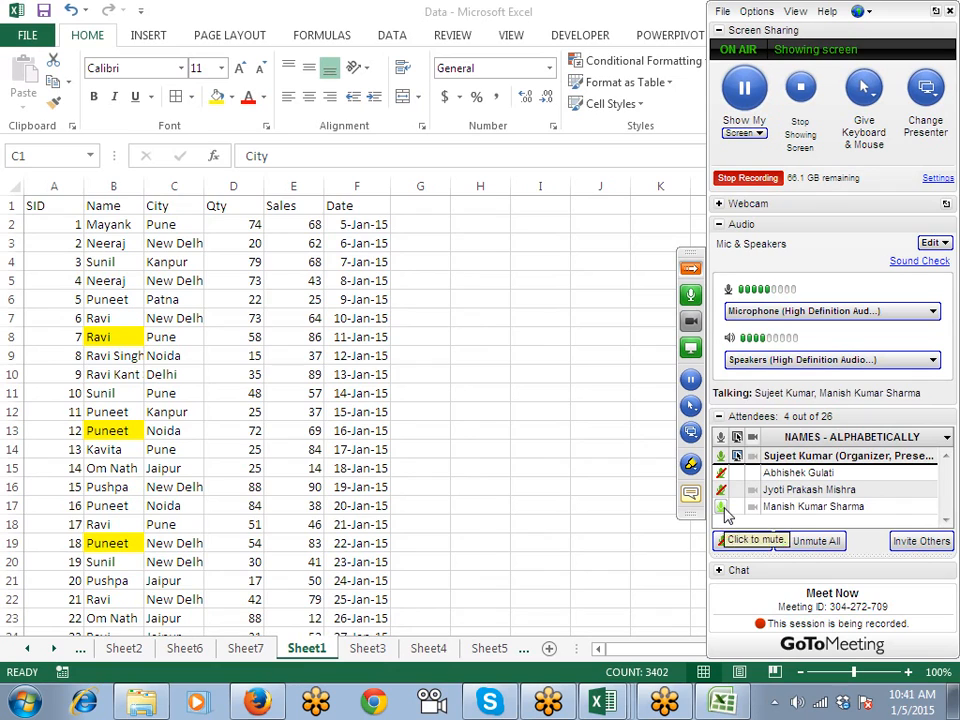
pyautogui.click(722, 507)
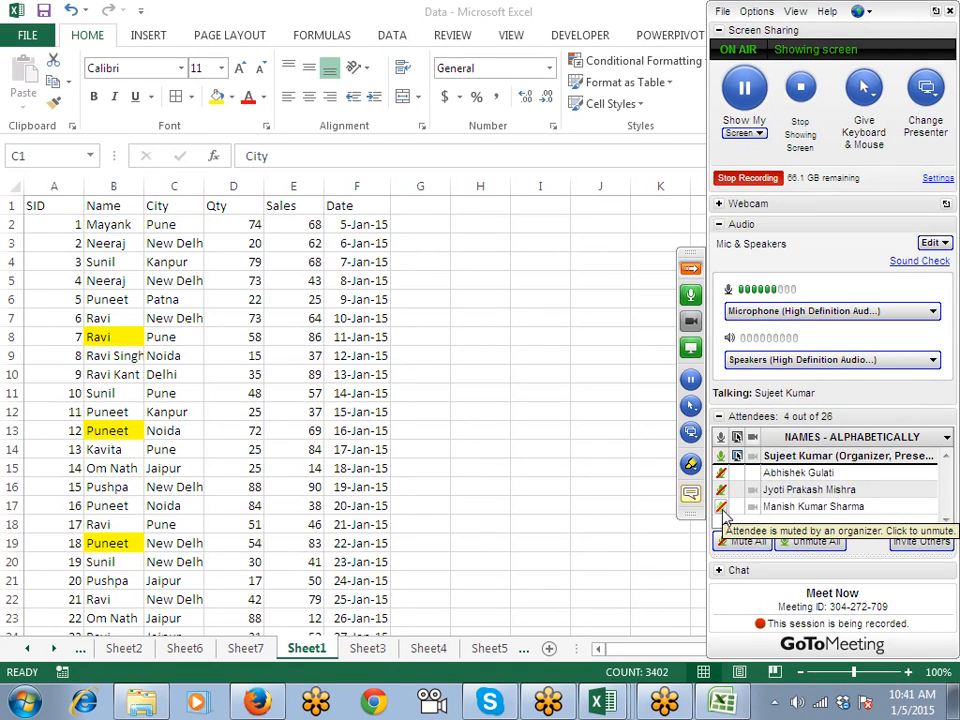
pyautogui.click(691, 269)
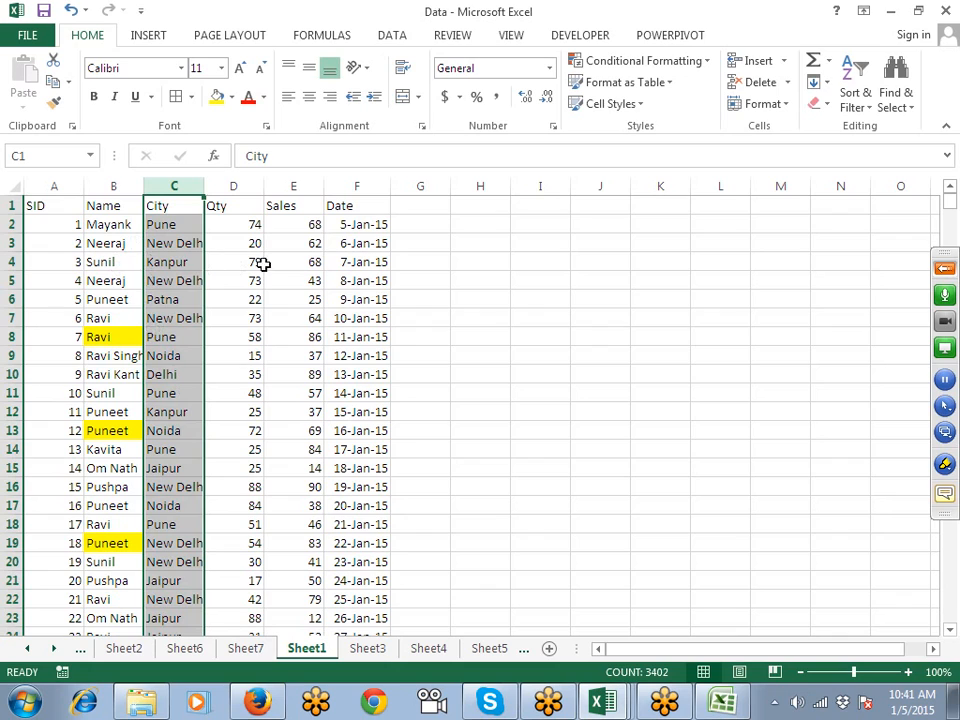
# Step: Replace the formula in the first Date cell, F2, with the date 1/1
pyautogui.moveTo(356, 231); pyautogui.dragTo(356, 423)
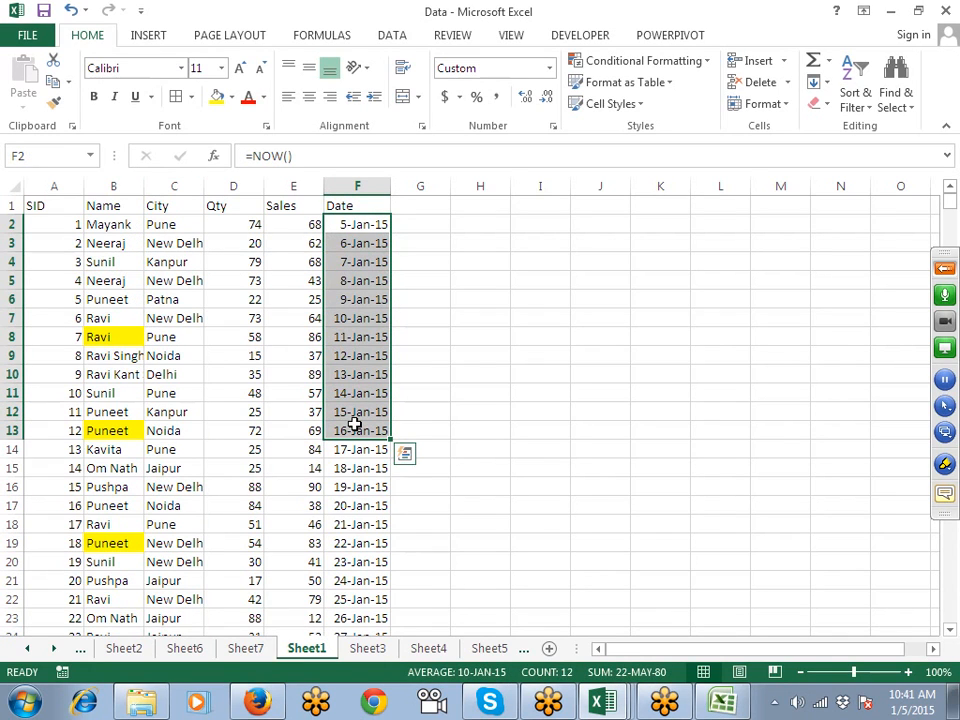
pyautogui.click(365, 228)
pyautogui.write('1/1')
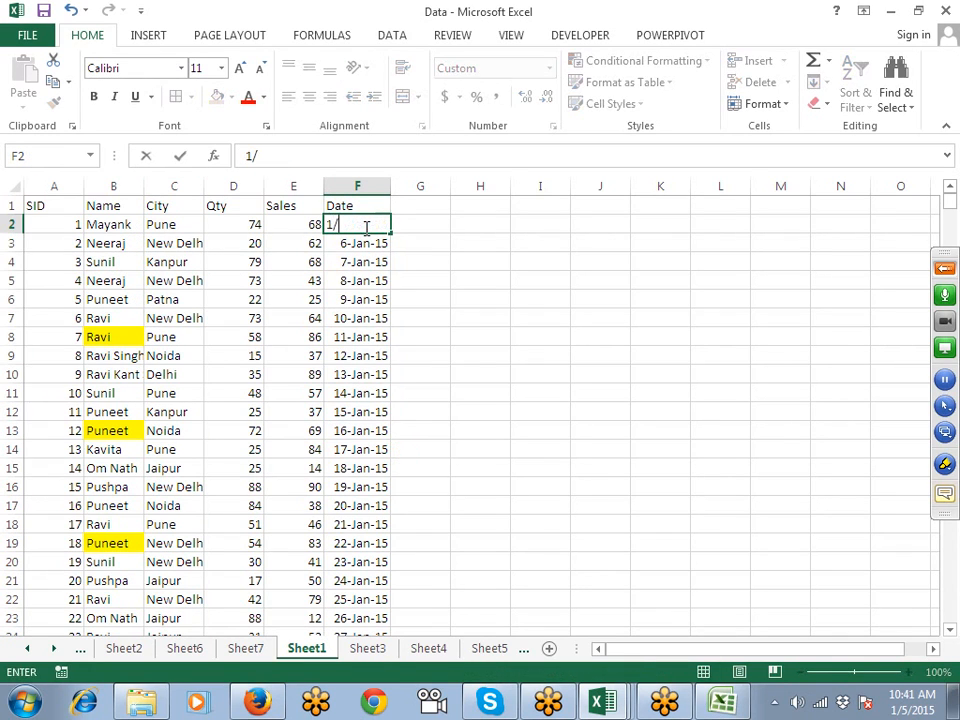
pyautogui.press('Return')
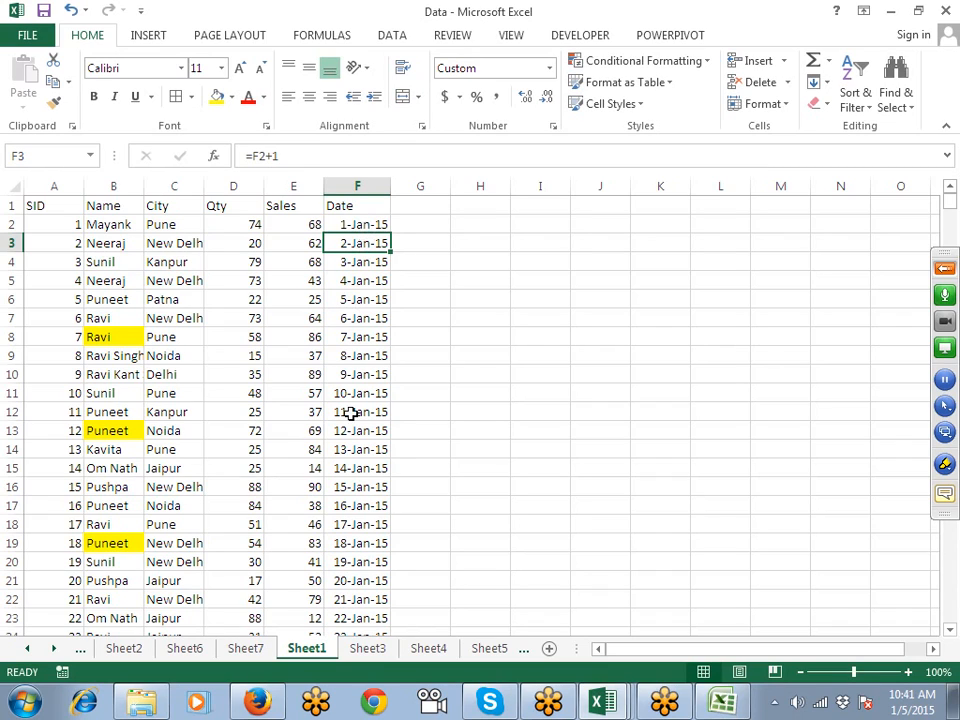
pyautogui.click(437, 202)
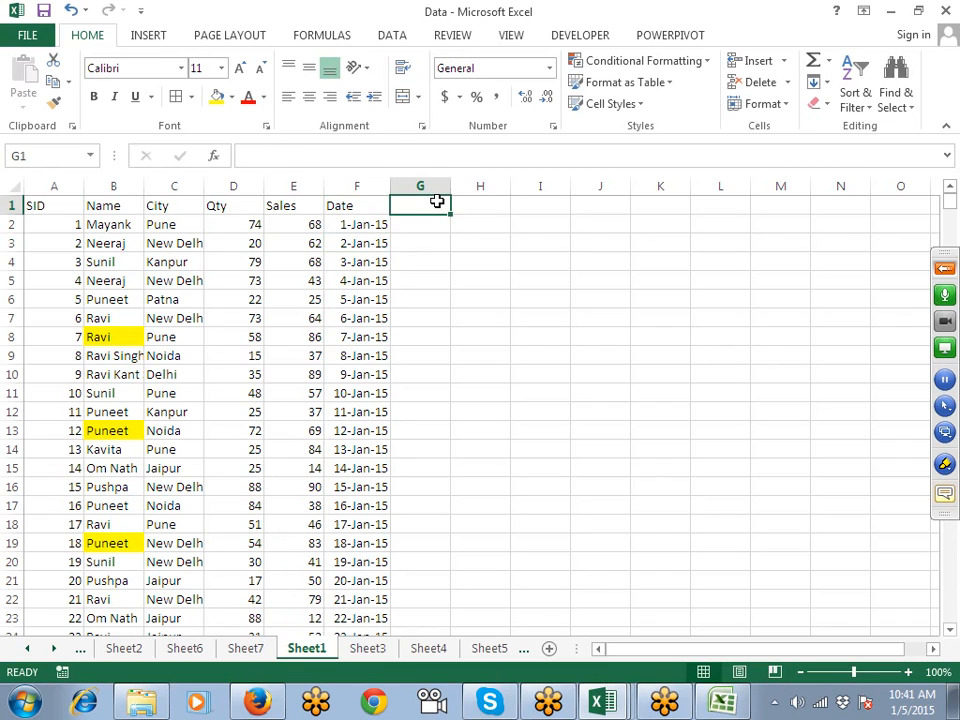
pyautogui.press('Down')
pyautogui.press('Down')
pyautogui.press('Down')
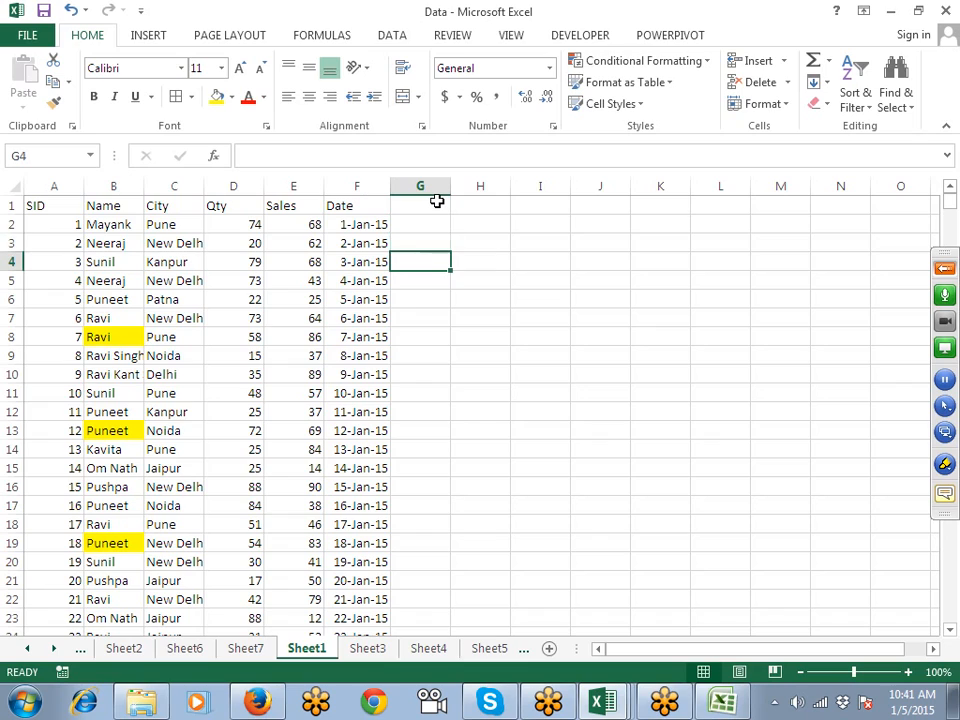
pyautogui.press('Up')
pyautogui.press('Up')
pyautogui.press('Left')
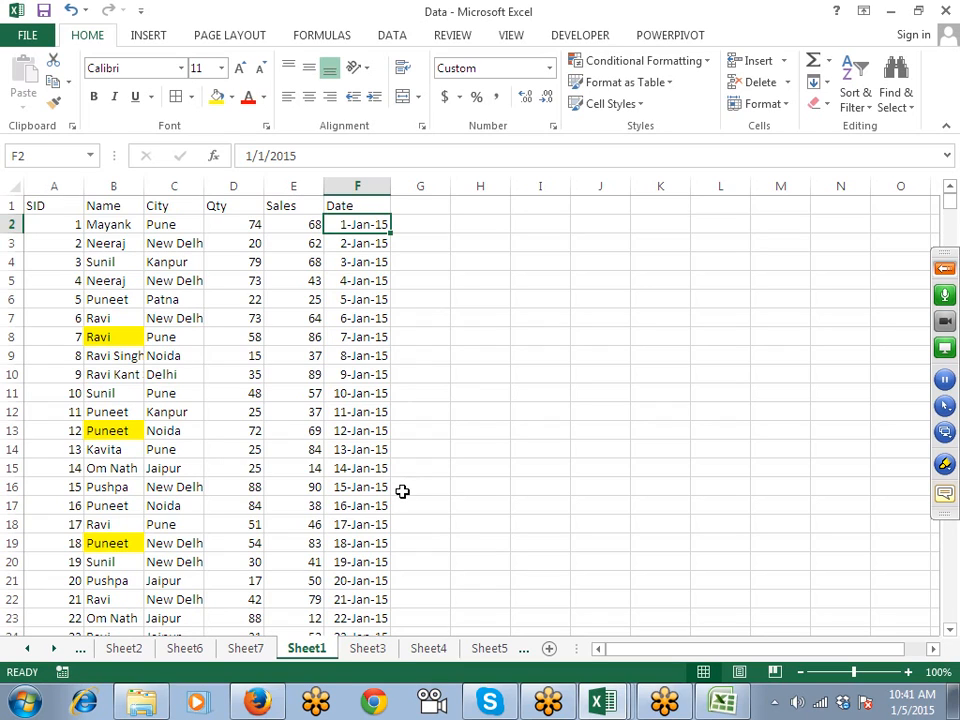
# Step: Return to Sheet7, add the Date field to the pivot table's rows, and look over the listed dates
pyautogui.click(250, 649)
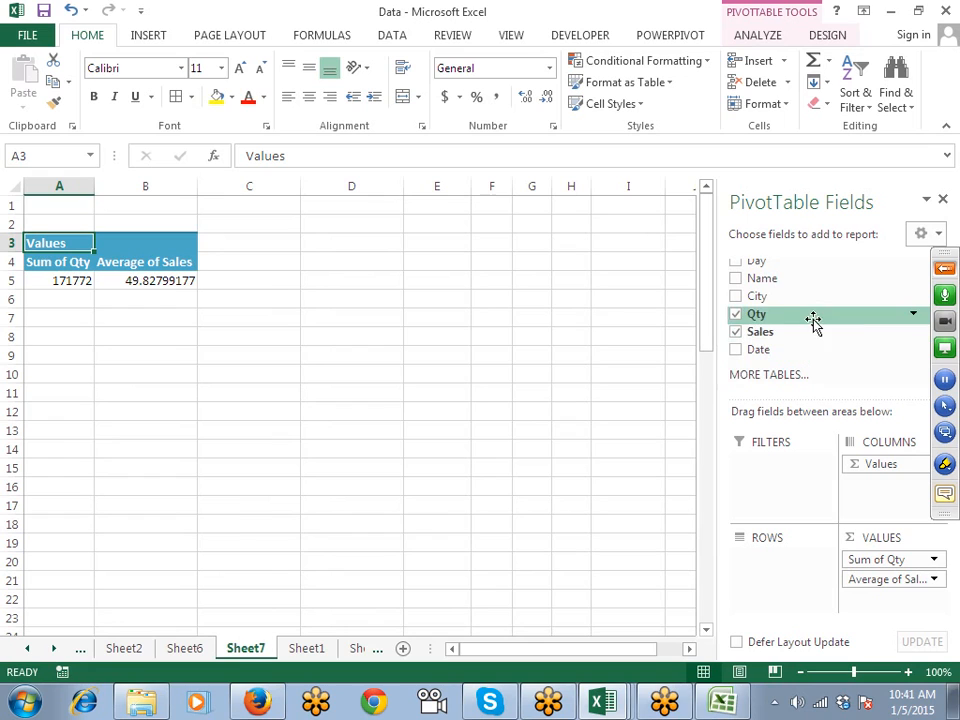
pyautogui.moveTo(782, 358); pyautogui.dragTo(776, 561)
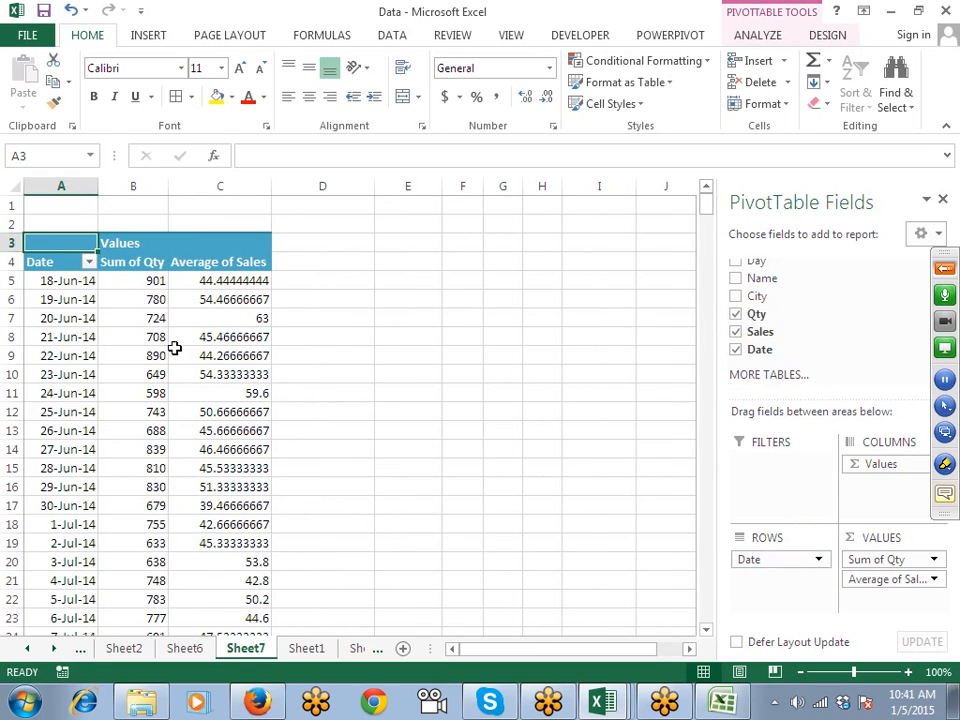
pyautogui.moveTo(60, 292); pyautogui.dragTo(73, 378)
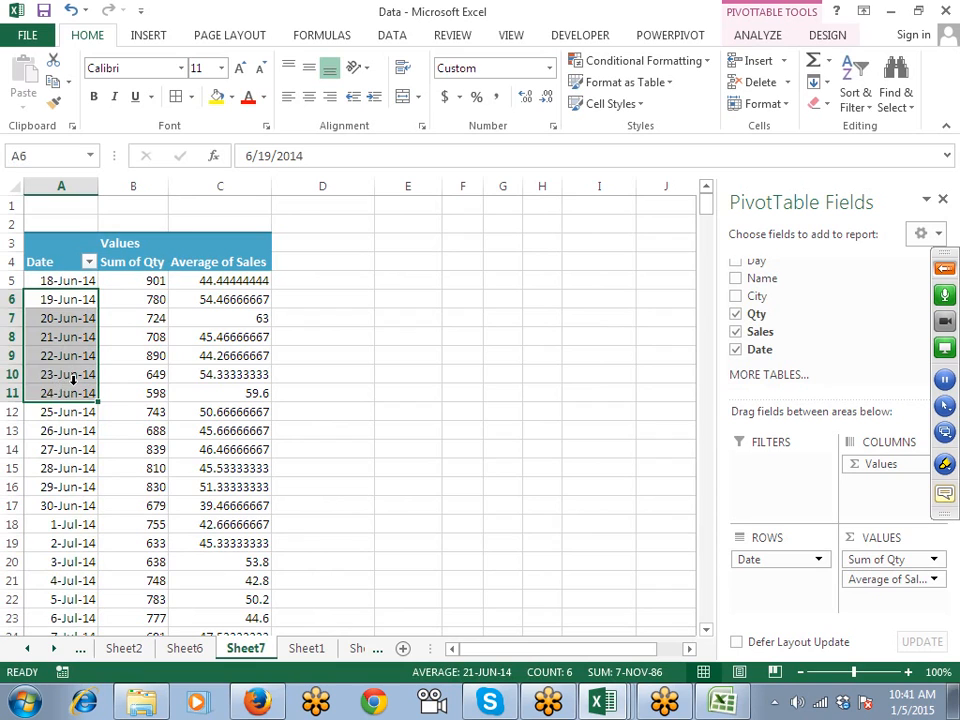
# Step: Group the pivot table's Date row field by Months, keeping the automatic start and end dates
pyautogui.scroll(-10, 75, 376)
pyautogui.scroll(8, 75, 375)
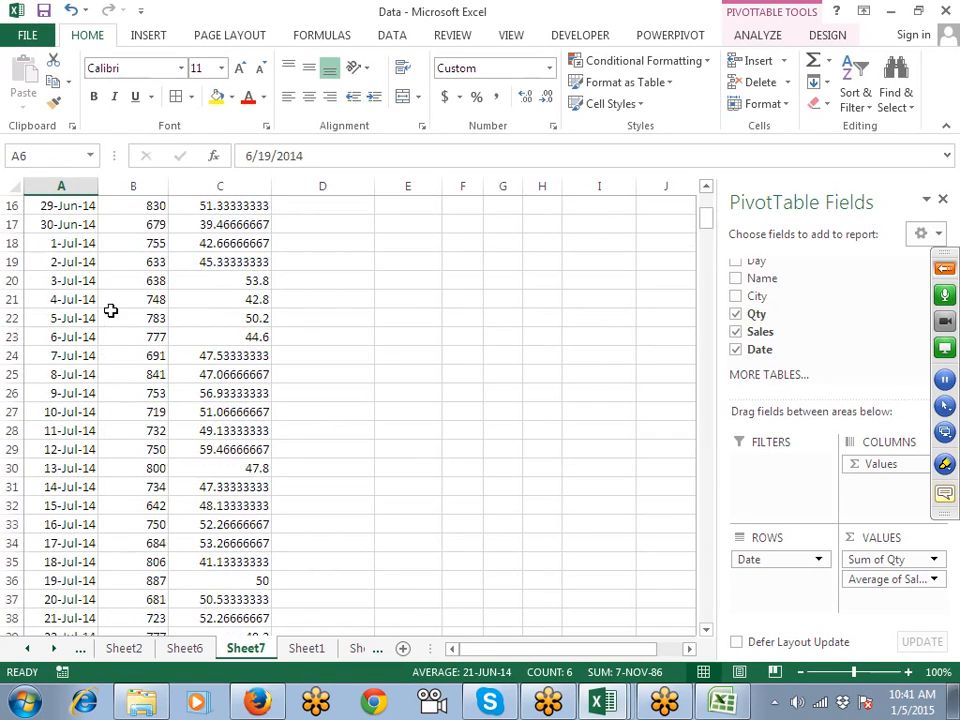
pyautogui.scroll(2, 110, 321)
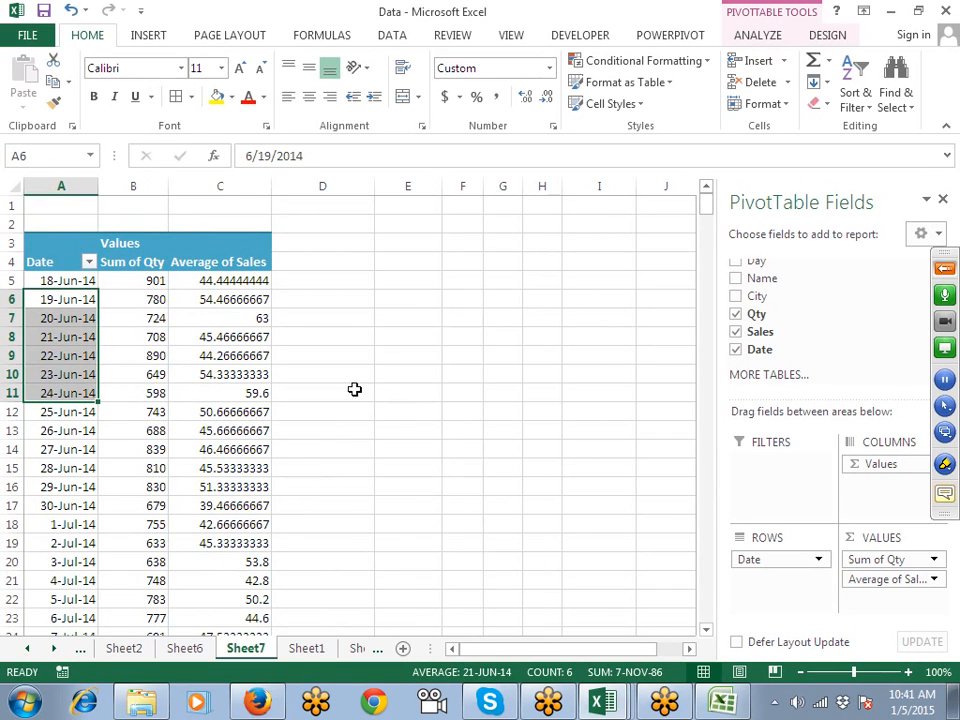
pyautogui.click(73, 322)
pyautogui.rightClick(78, 320)
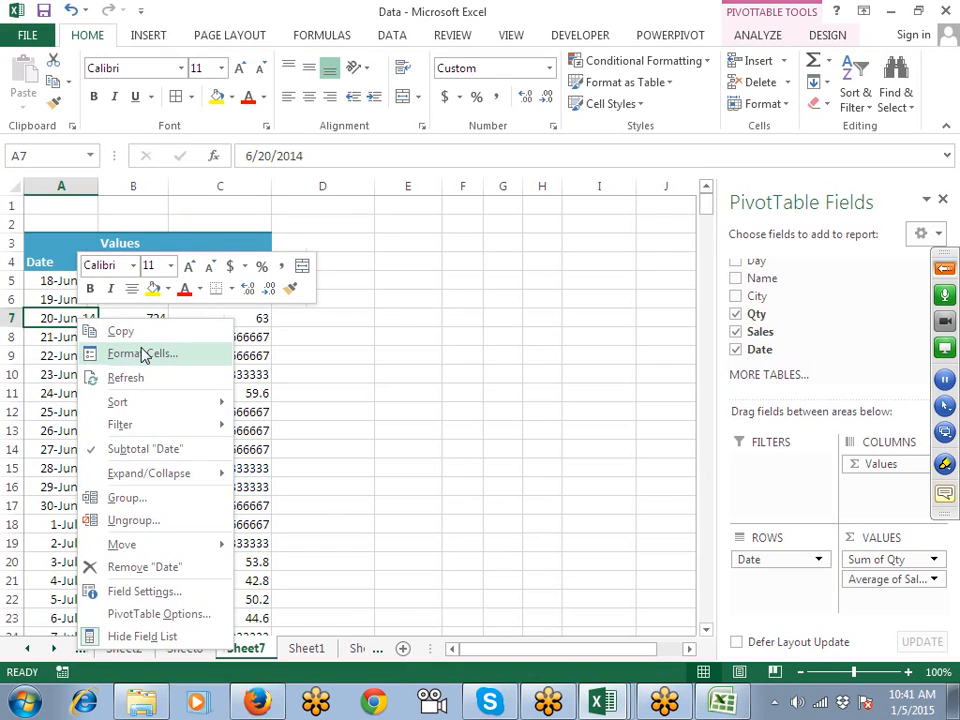
pyautogui.click(135, 498)
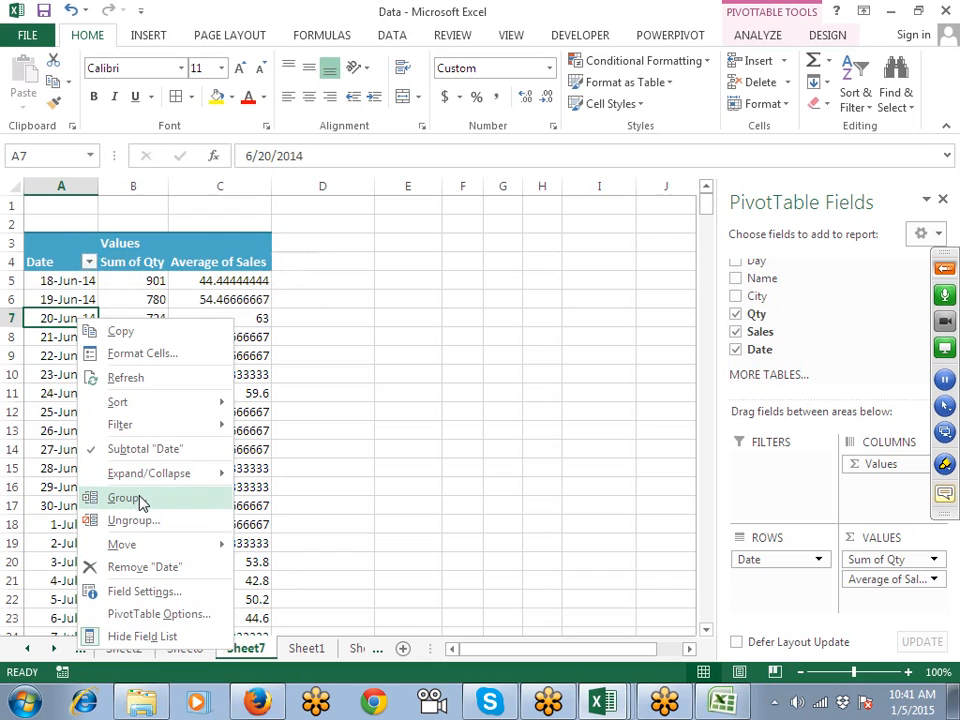
pyautogui.moveTo(133, 356); pyautogui.dragTo(506, 298)
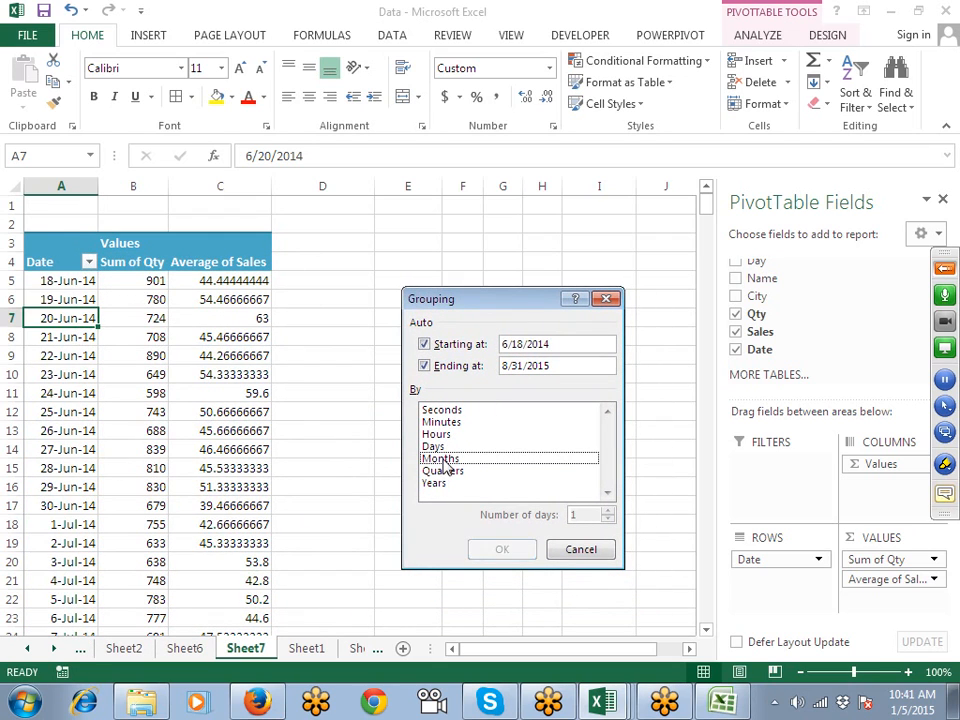
pyautogui.click(497, 550)
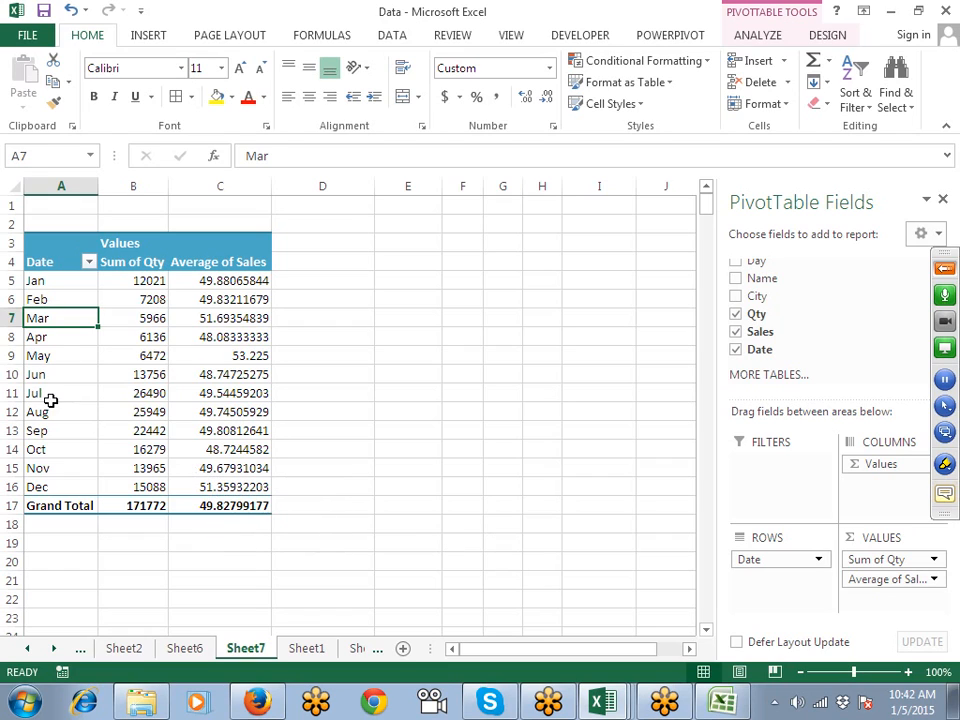
# Step: Look over the month rows and add Quarters to the Date grouping alongside Months
pyautogui.click(65, 429)
pyautogui.click(69, 443)
pyautogui.click(66, 465)
pyautogui.click(64, 442)
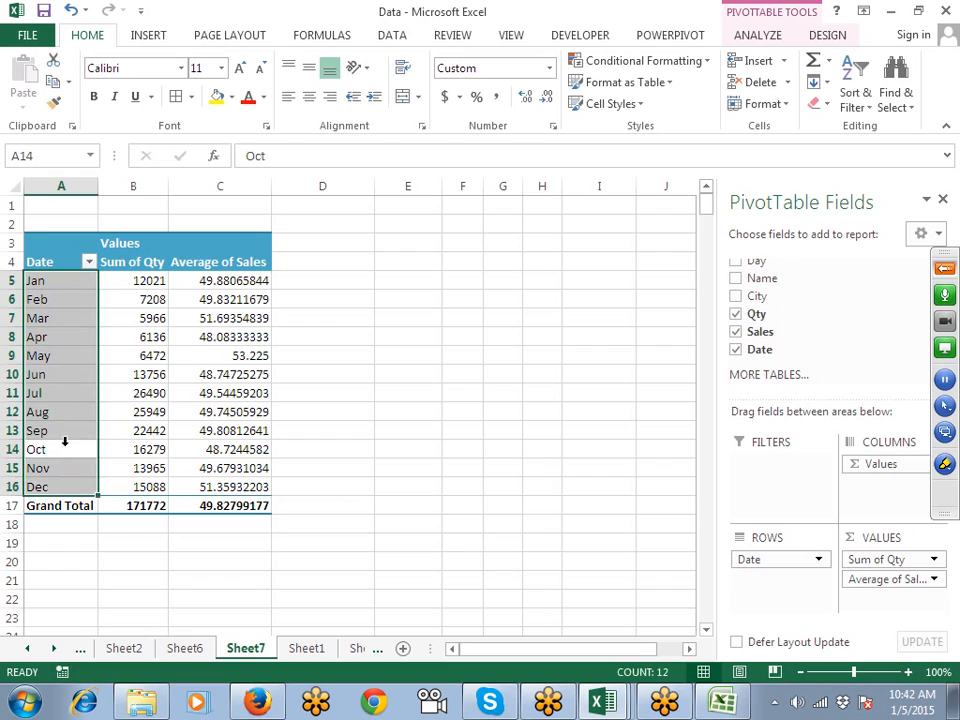
pyautogui.click(66, 423)
pyautogui.click(66, 417)
pyautogui.click(67, 358)
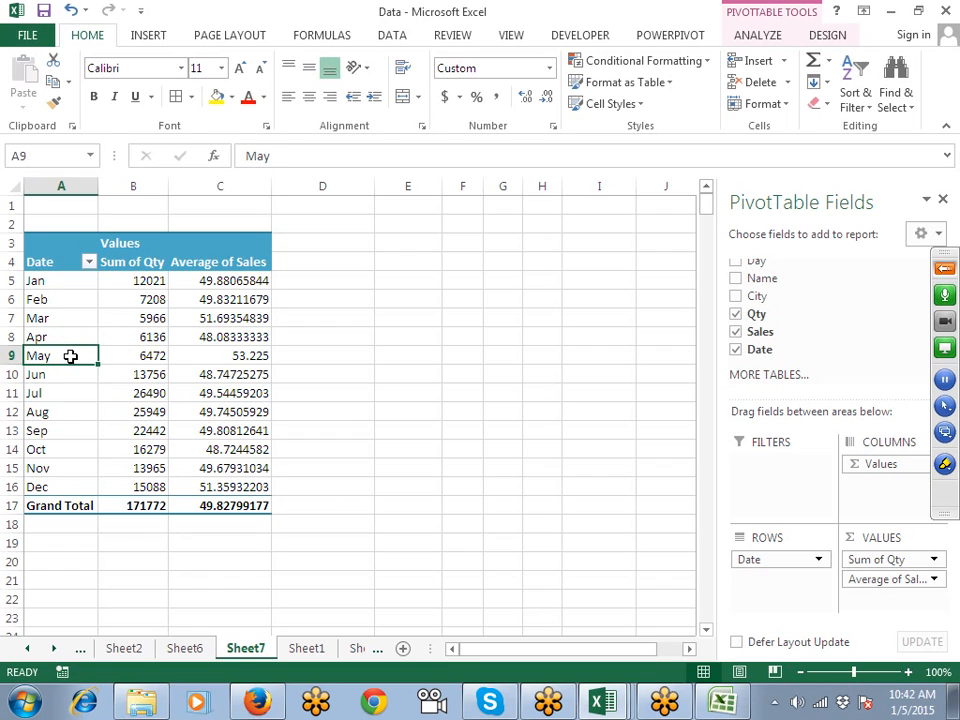
pyautogui.rightClick(67, 358)
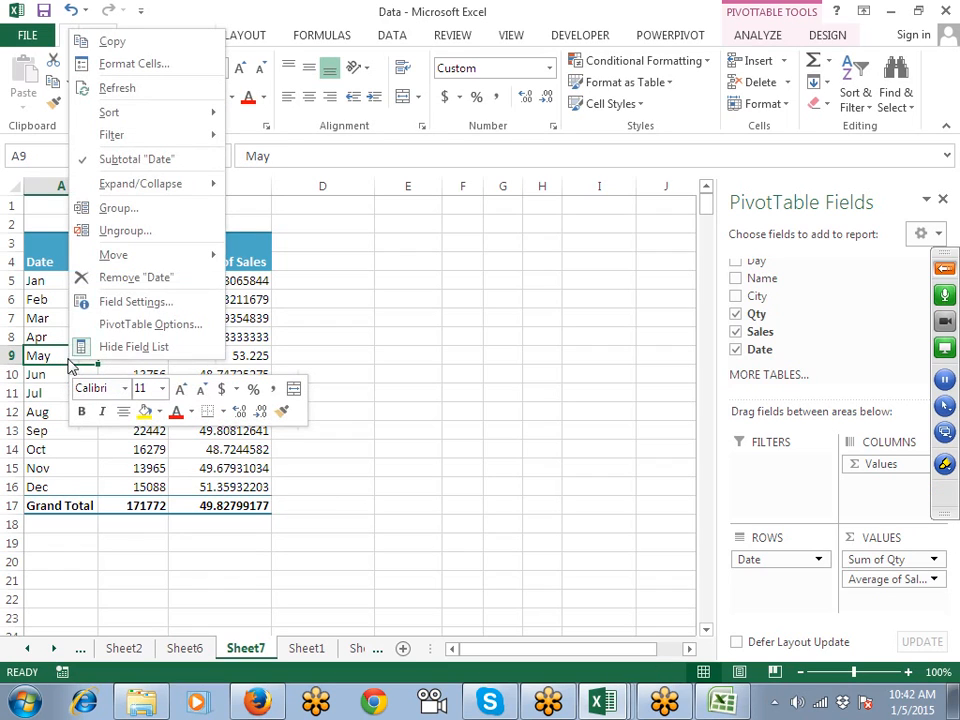
pyautogui.click(120, 209)
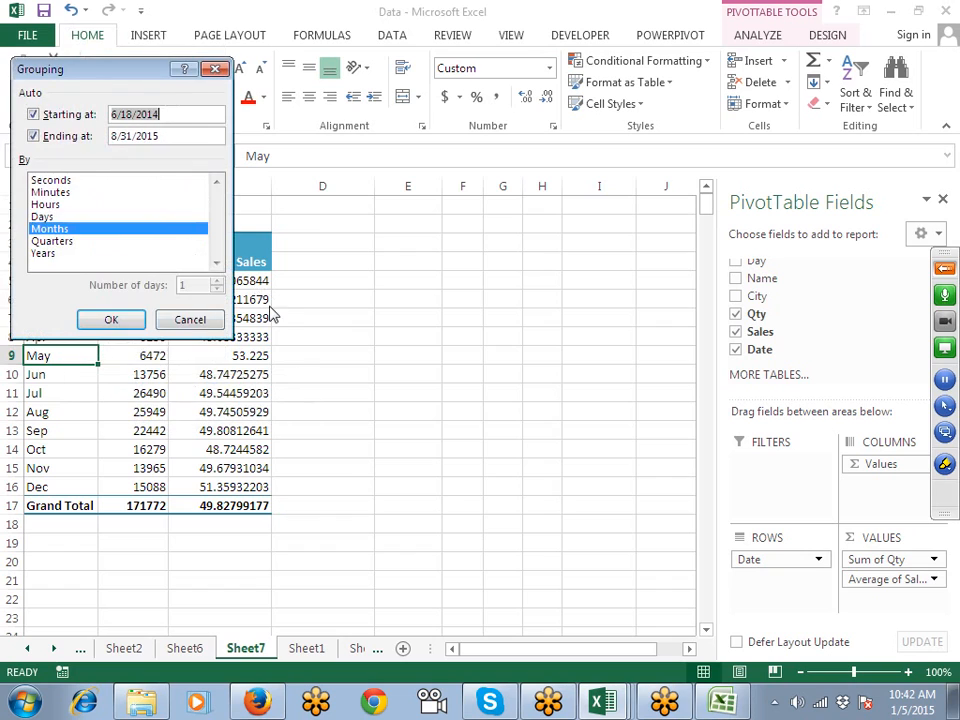
pyautogui.click(47, 241)
pyautogui.click(100, 318)
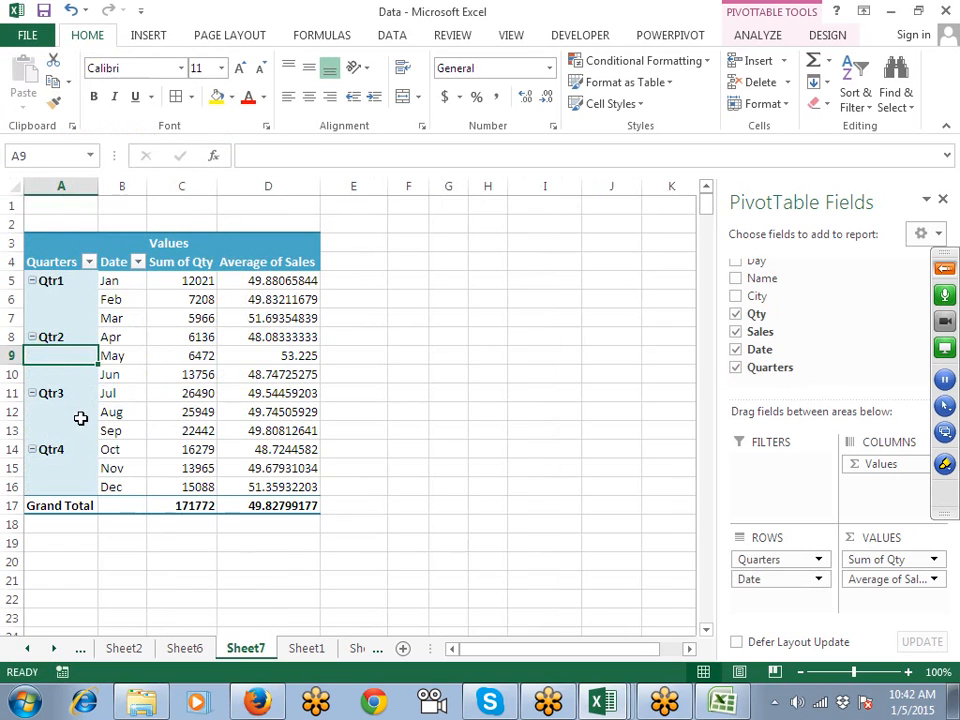
# Step: Add Years to the Date grouping alongside Months and Quarters
pyautogui.click(72, 296)
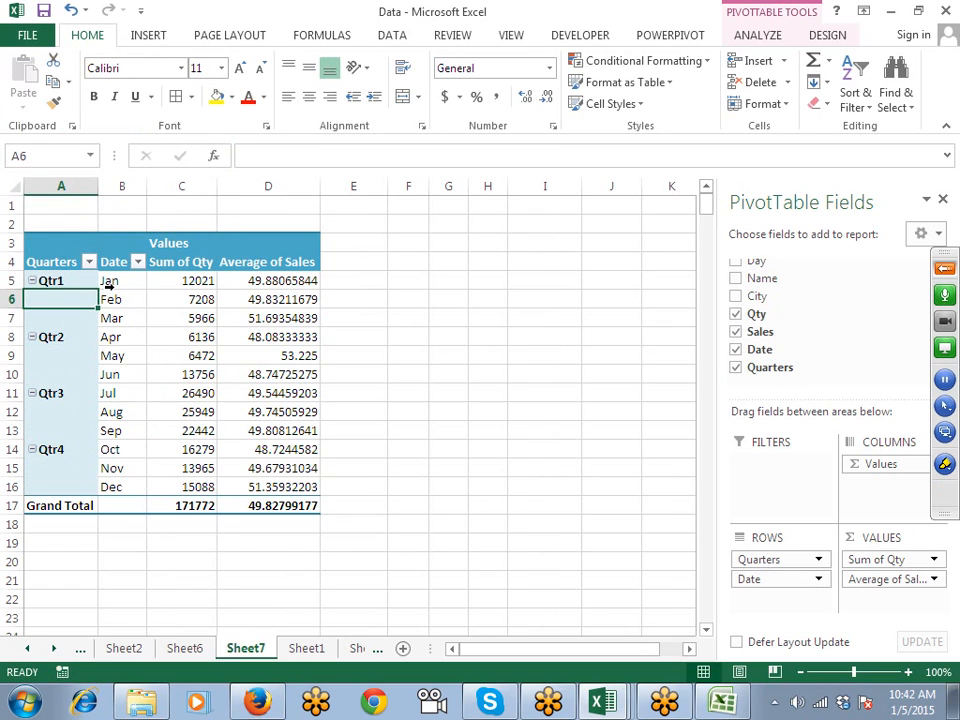
pyautogui.click(124, 302)
pyautogui.rightClick(124, 302)
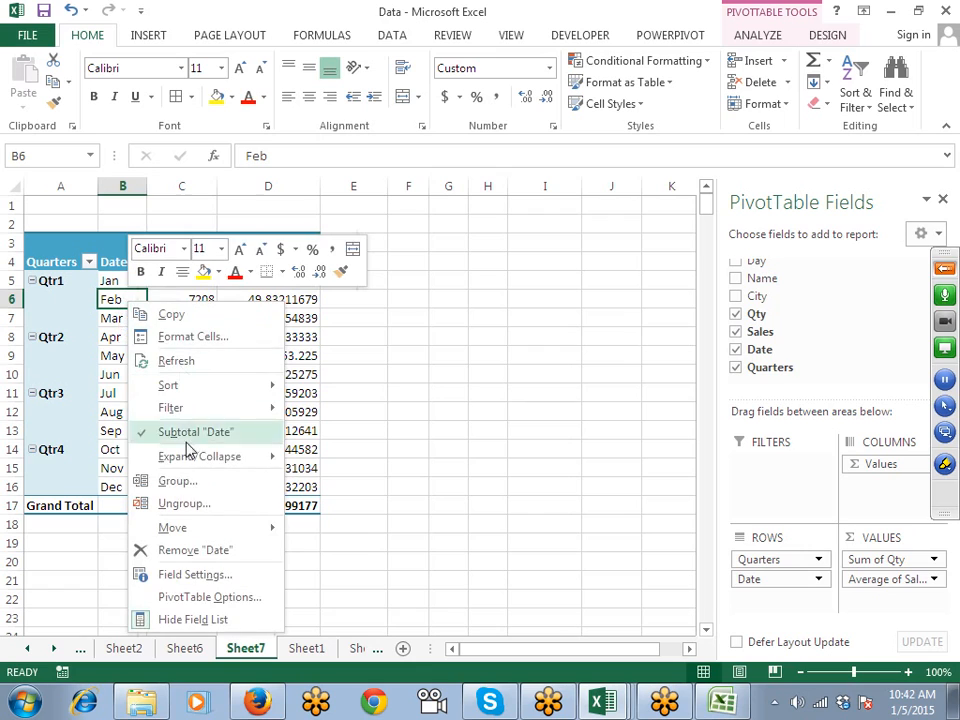
pyautogui.click(184, 480)
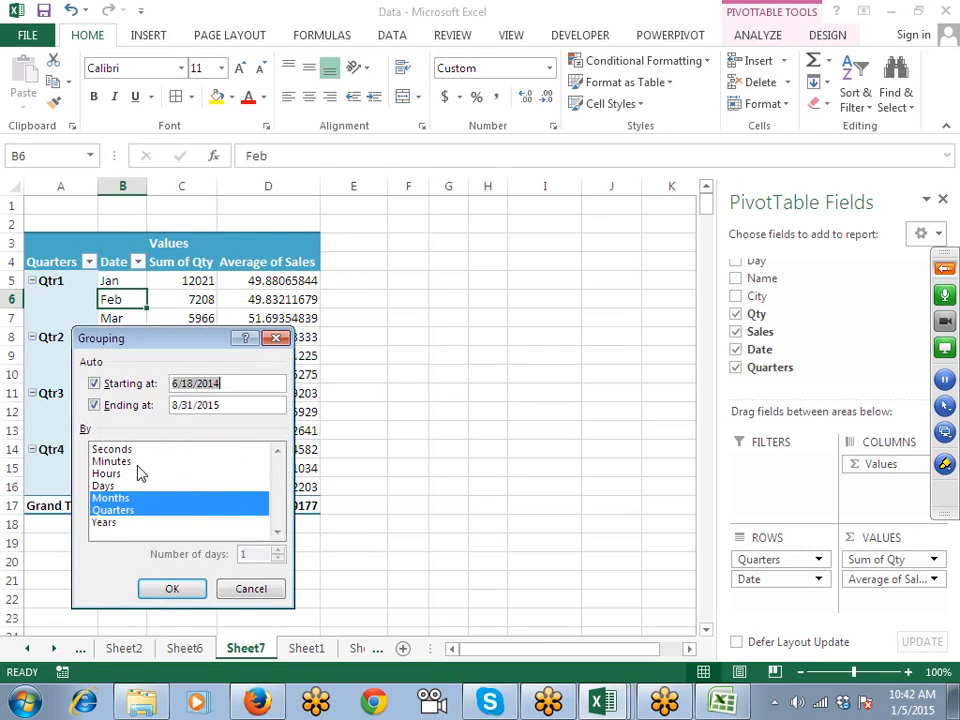
pyautogui.click(108, 523)
pyautogui.click(172, 587)
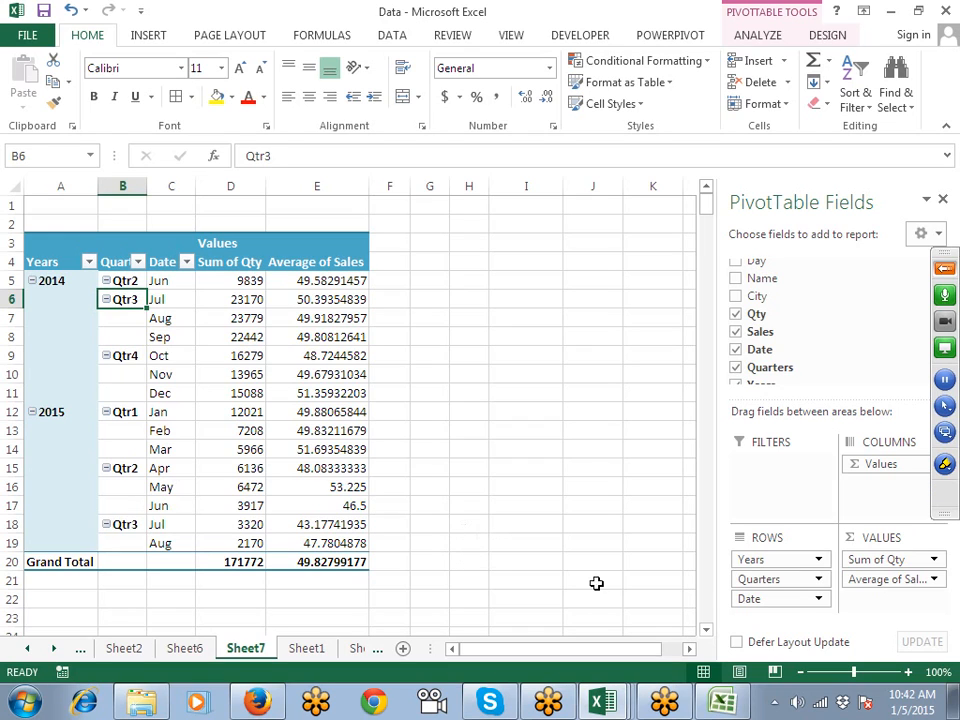
# Step: Move the Years field from the pivot table's rows to its filters and filter the report to 2014
pyautogui.moveTo(767, 561); pyautogui.dragTo(770, 475)
pyautogui.click(140, 205)
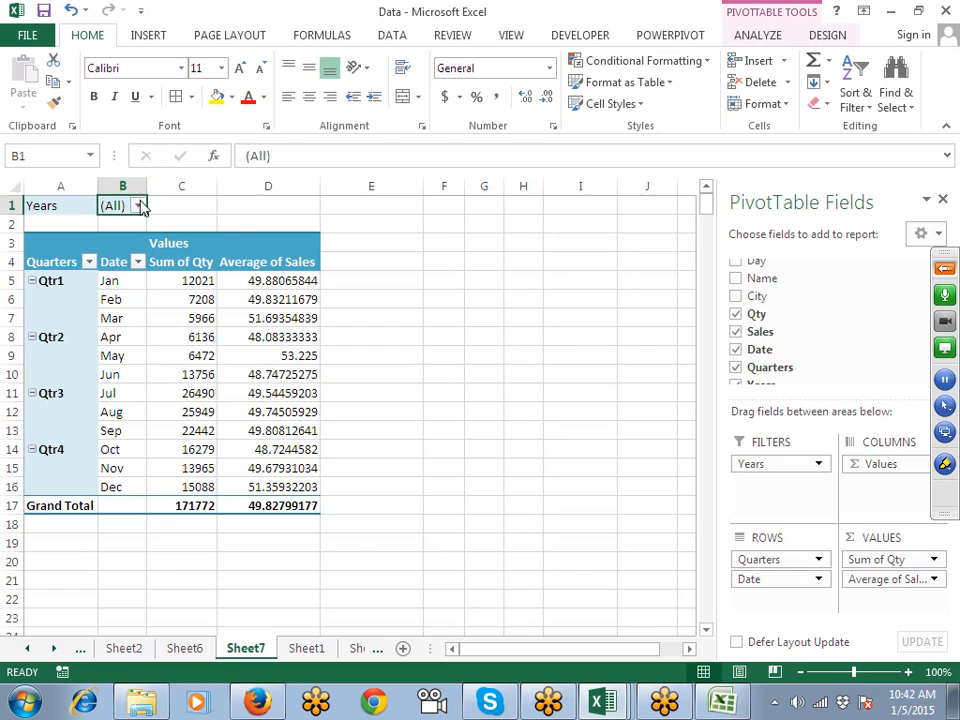
pyautogui.click(139, 205)
pyautogui.click(58, 279)
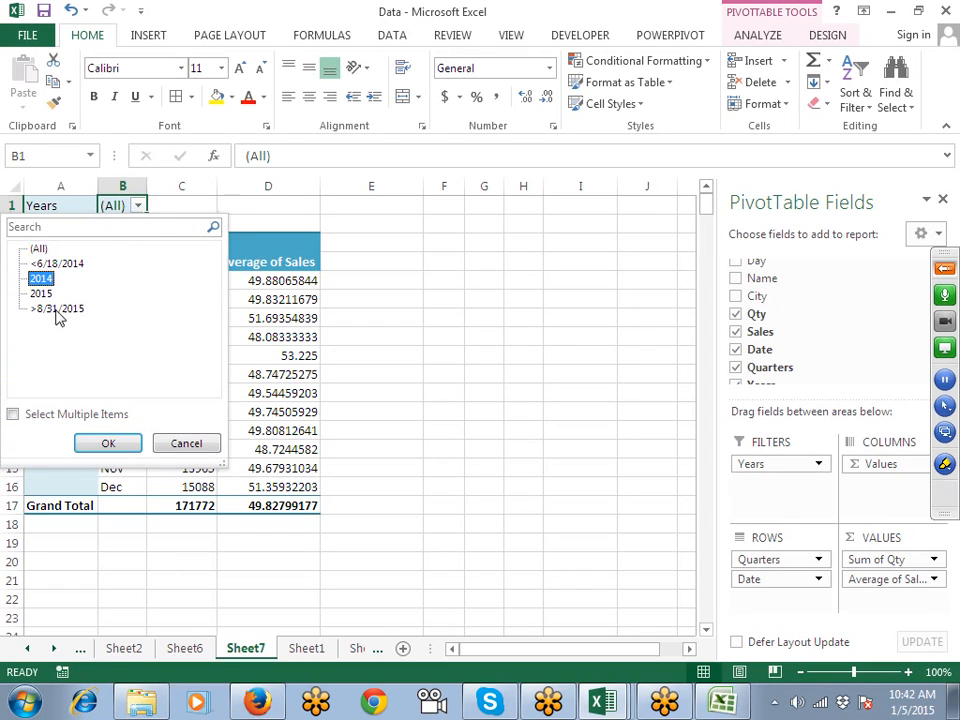
pyautogui.click(110, 441)
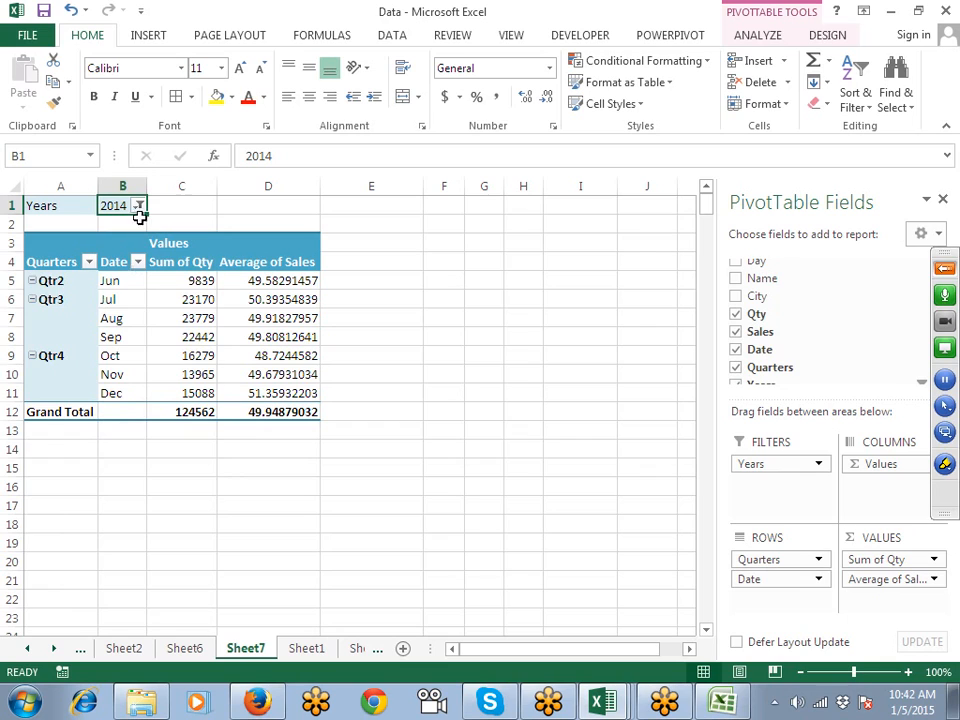
# Step: Switch the Years report filter to 2015, and then reset it to show all years
pyautogui.click(139, 206)
pyautogui.click(48, 296)
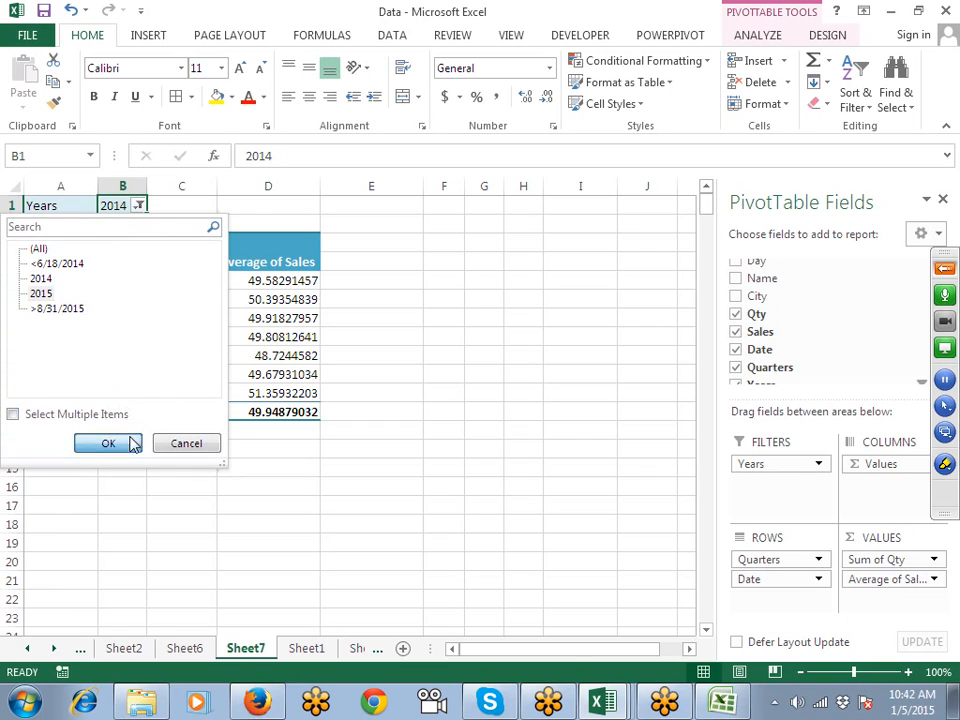
pyautogui.click(126, 443)
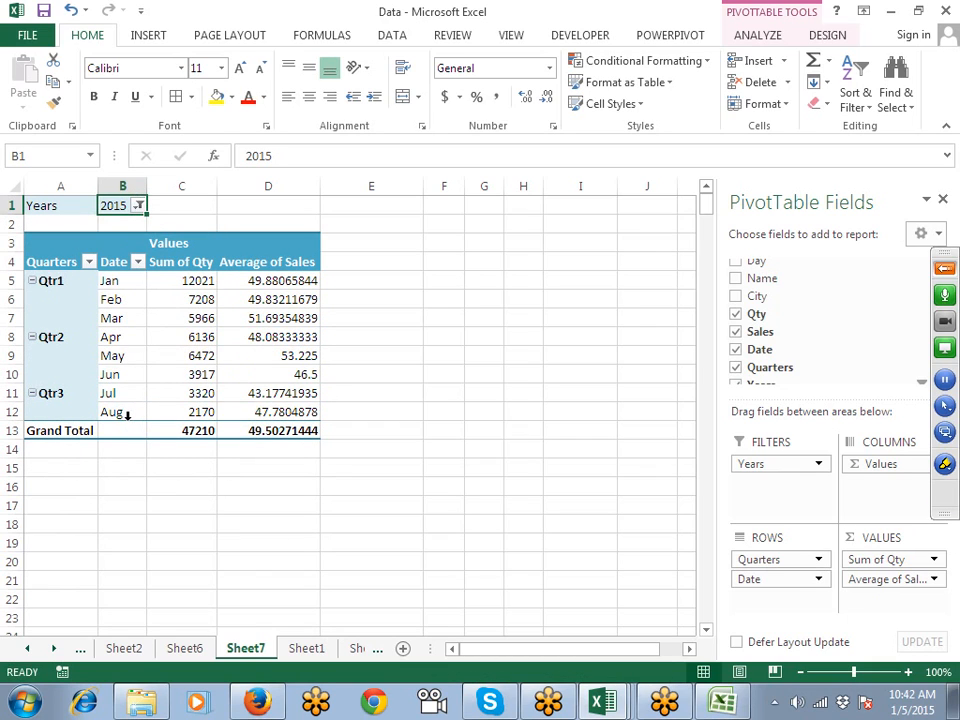
pyautogui.click(139, 206)
pyautogui.click(39, 248)
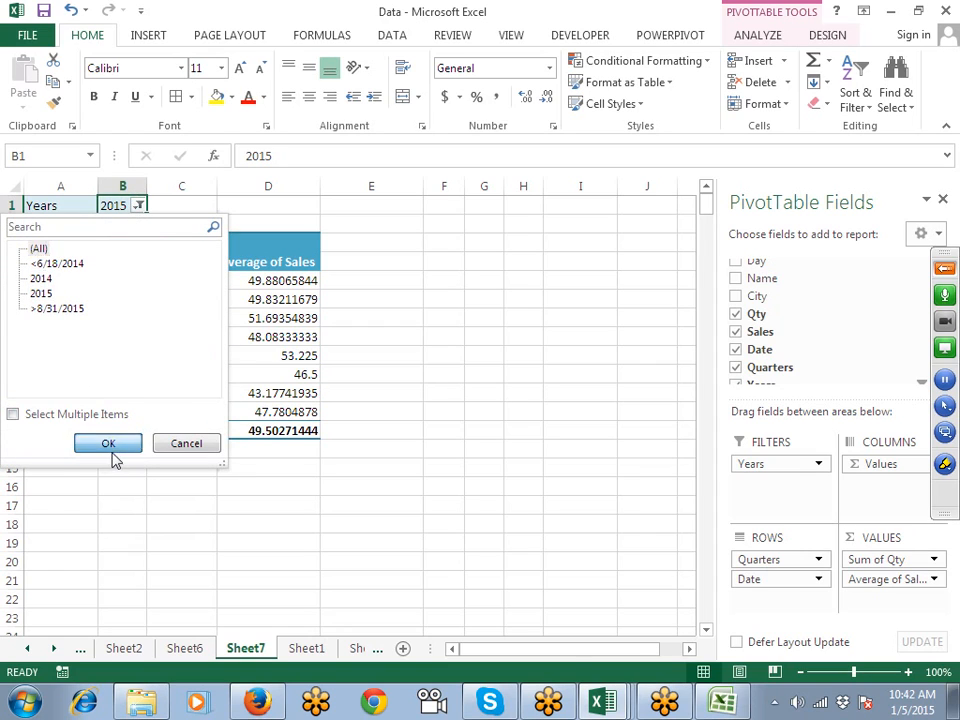
pyautogui.click(109, 444)
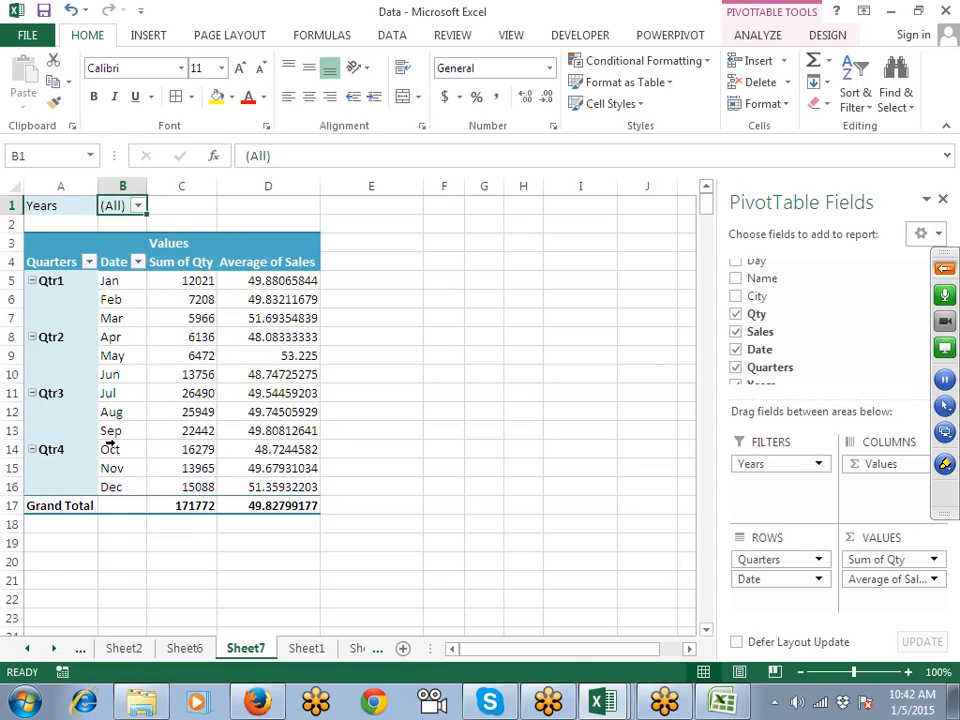
# Step: Expand the GoToMeeting control panel and unmute a muted attendee
pyautogui.click(943, 268)
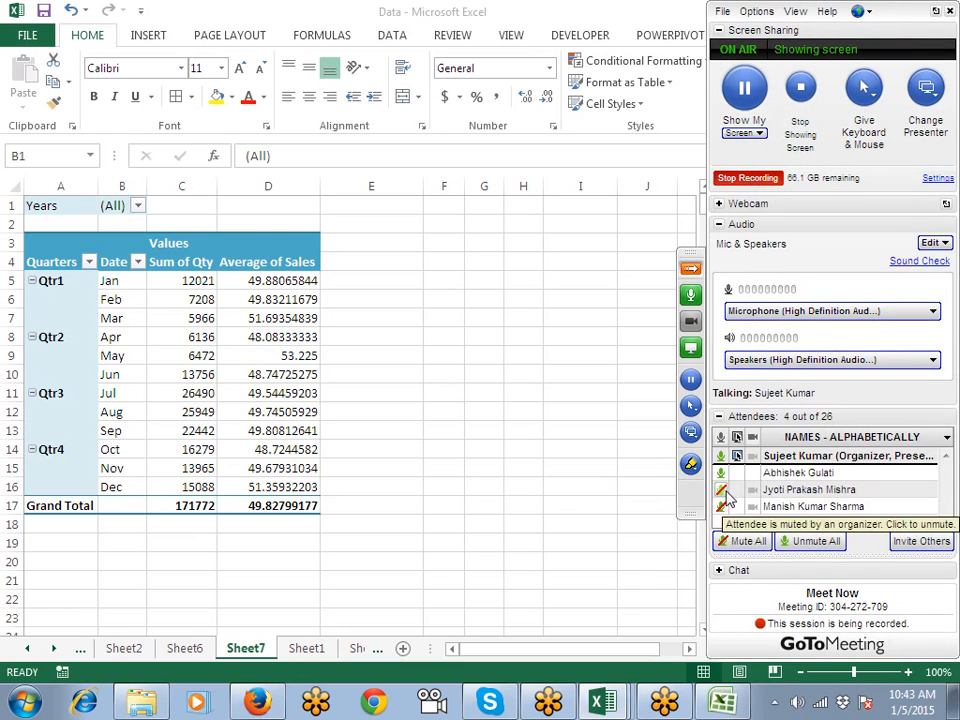
pyautogui.click(726, 500)
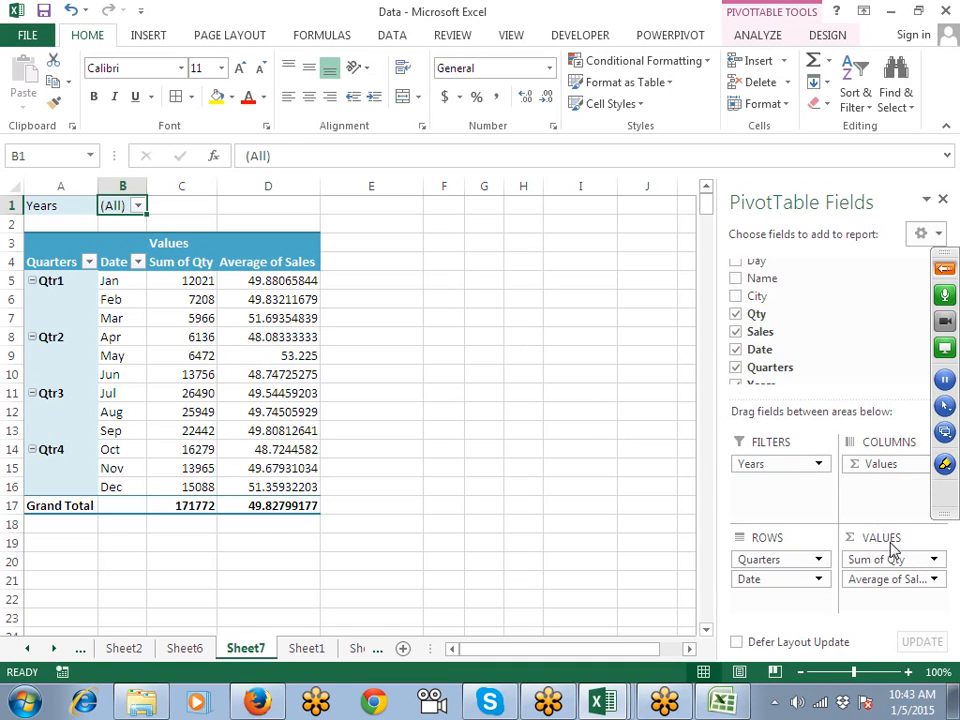
# Step: Replace the Quarters and Date fields in the pivot table's rows with the City field
pyautogui.moveTo(786, 562); pyautogui.dragTo(842, 306)
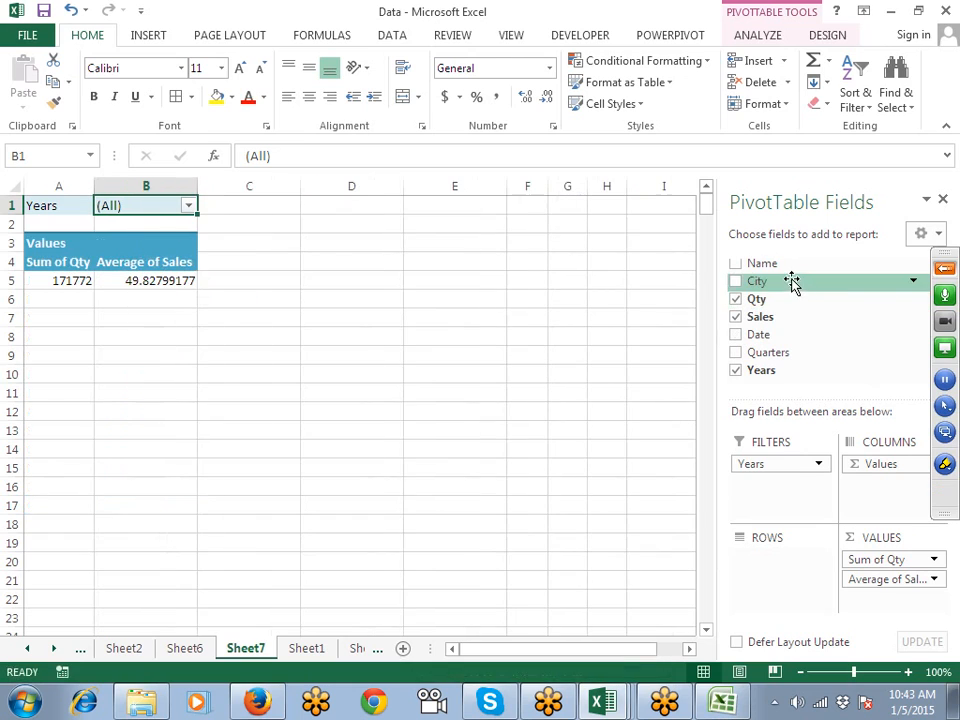
pyautogui.moveTo(795, 281); pyautogui.dragTo(804, 550)
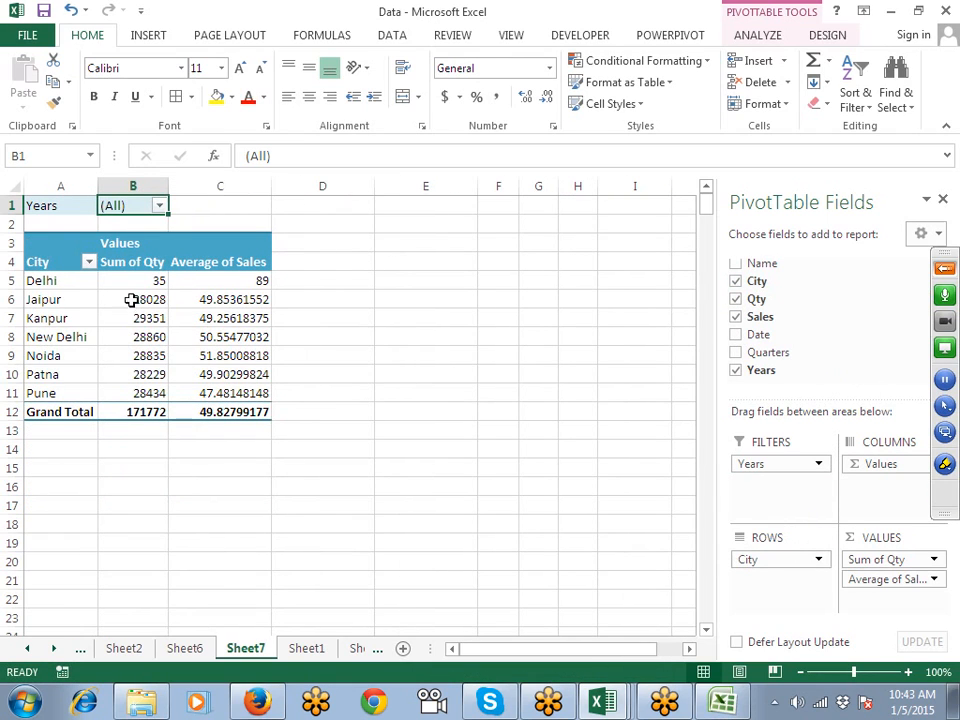
pyautogui.click(52, 281)
pyautogui.click(71, 329)
# Step: Group the Delhi, New Delhi and Noida items of the City field together
pyautogui.click(71, 337)
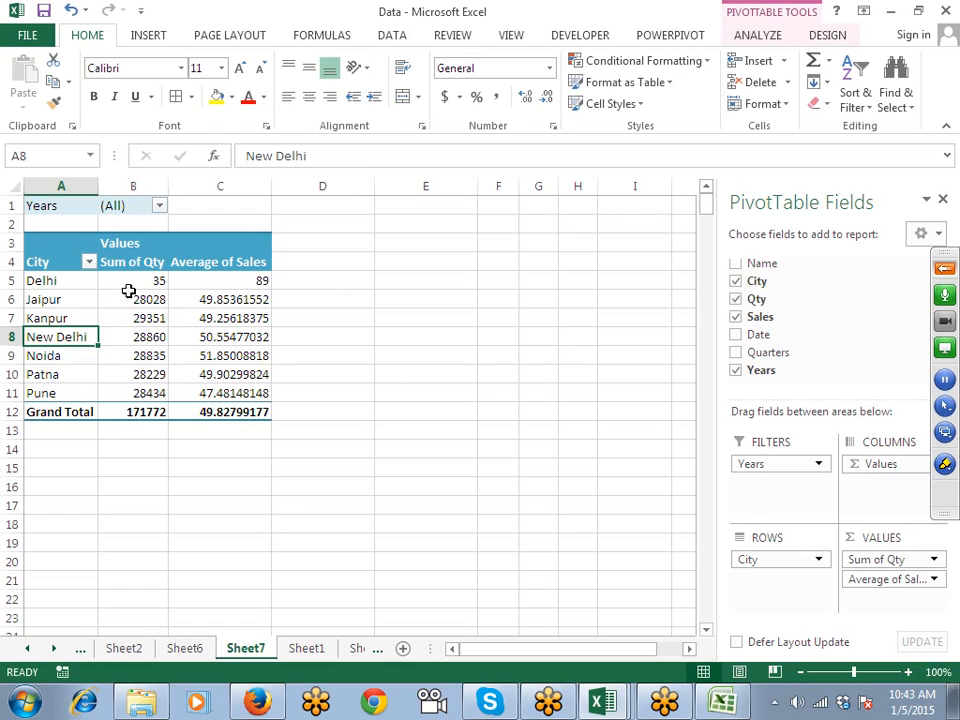
pyautogui.keyDown('ctrl'); pyautogui.click(54, 283); pyautogui.keyUp('ctrl')
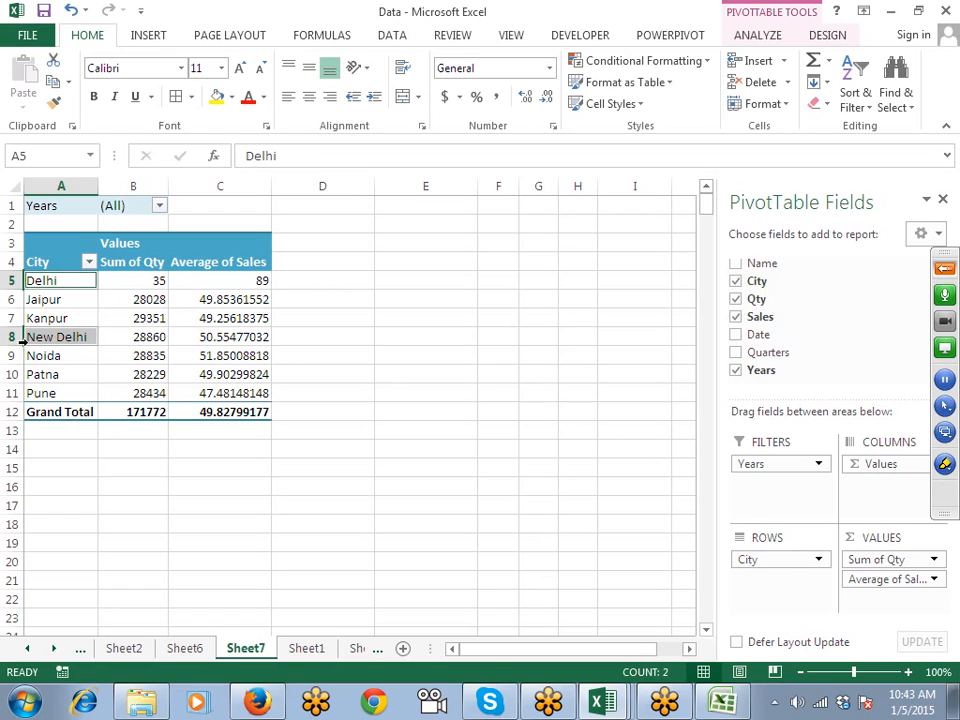
pyautogui.keyDown('ctrl'); pyautogui.click(76, 356); pyautogui.keyUp('ctrl')
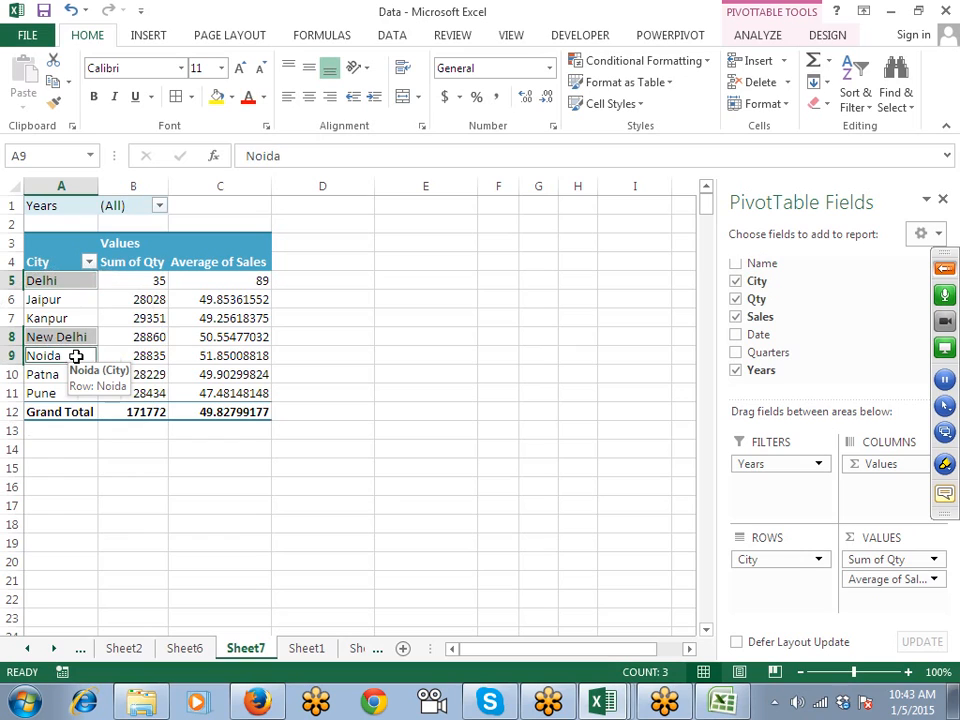
pyautogui.rightClick(72, 338)
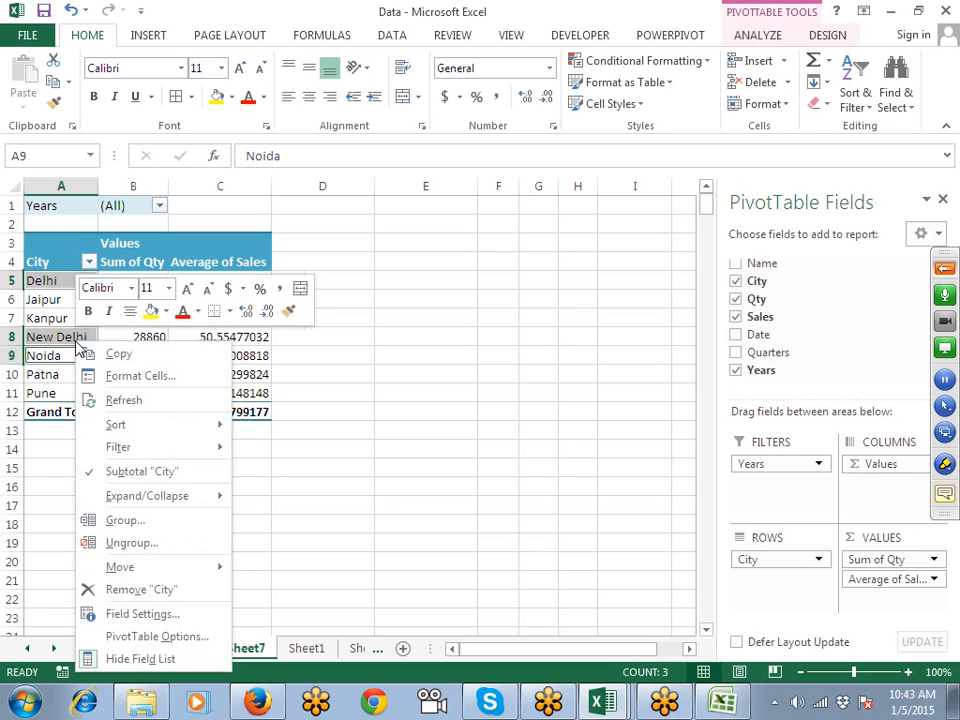
pyautogui.click(135, 520)
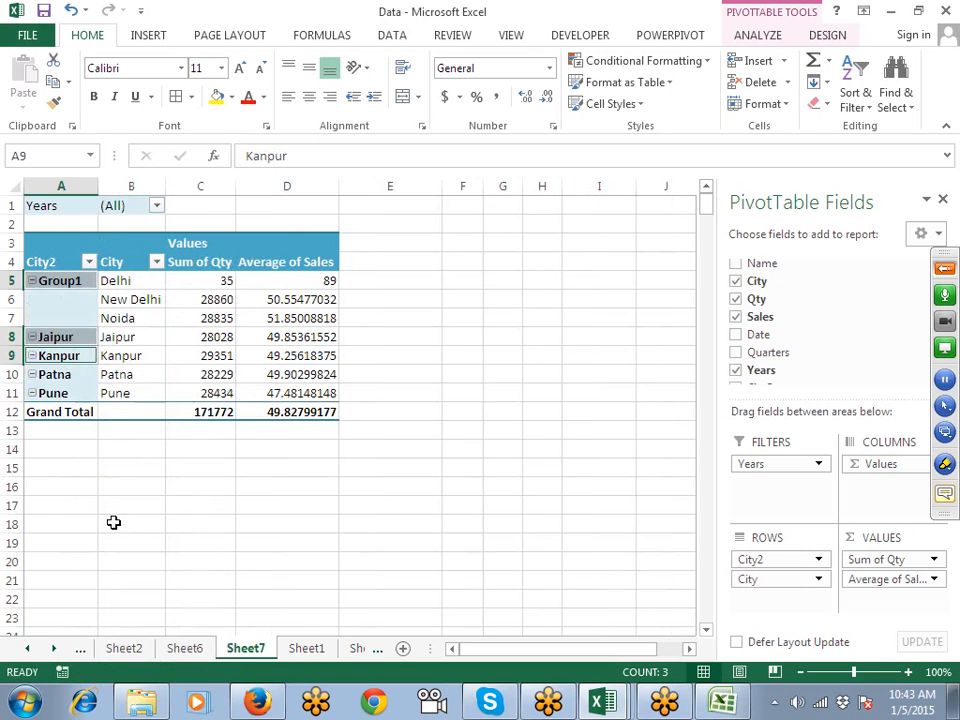
# Step: Rename the new city group Delhi NCR and select the Qty and Sales values of all cities
pyautogui.click(72, 283)
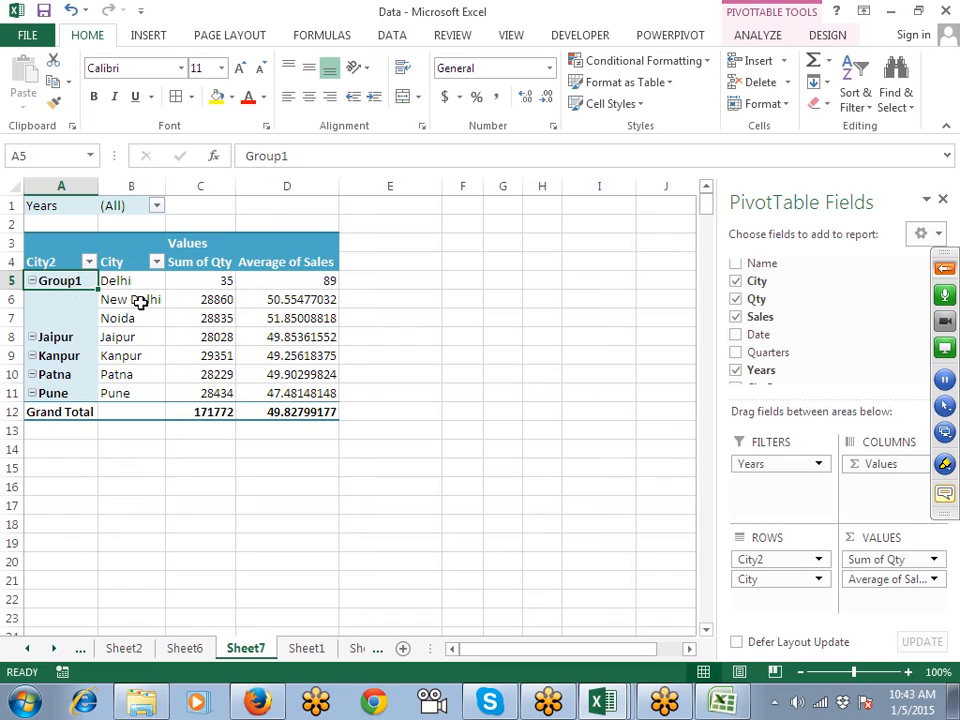
pyautogui.write('Delhi')
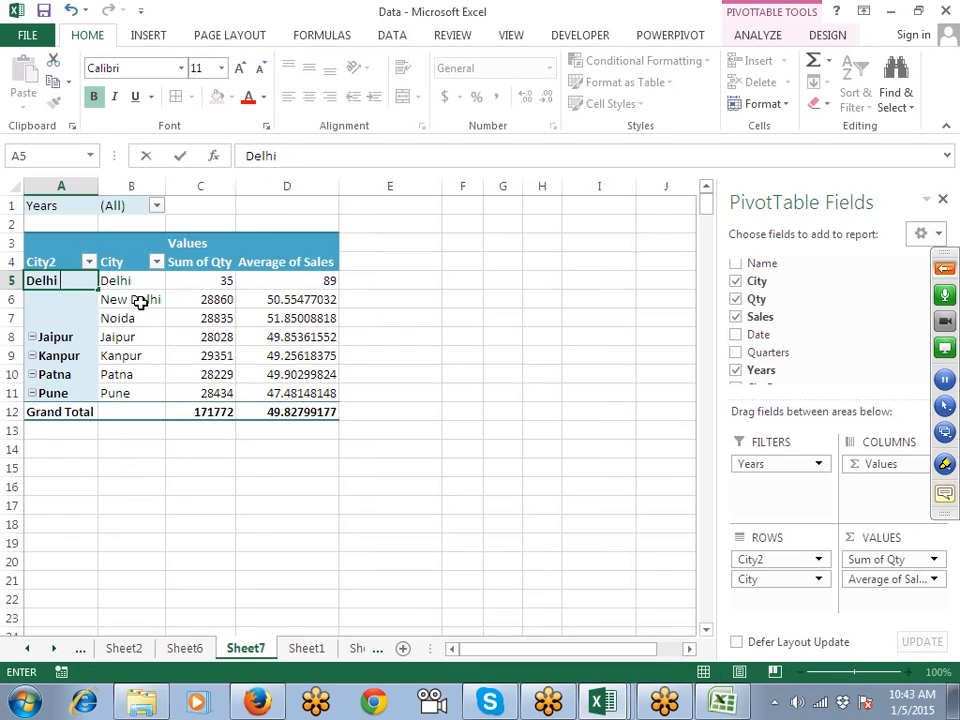
pyautogui.write(' NCR')
pyautogui.press('Return')
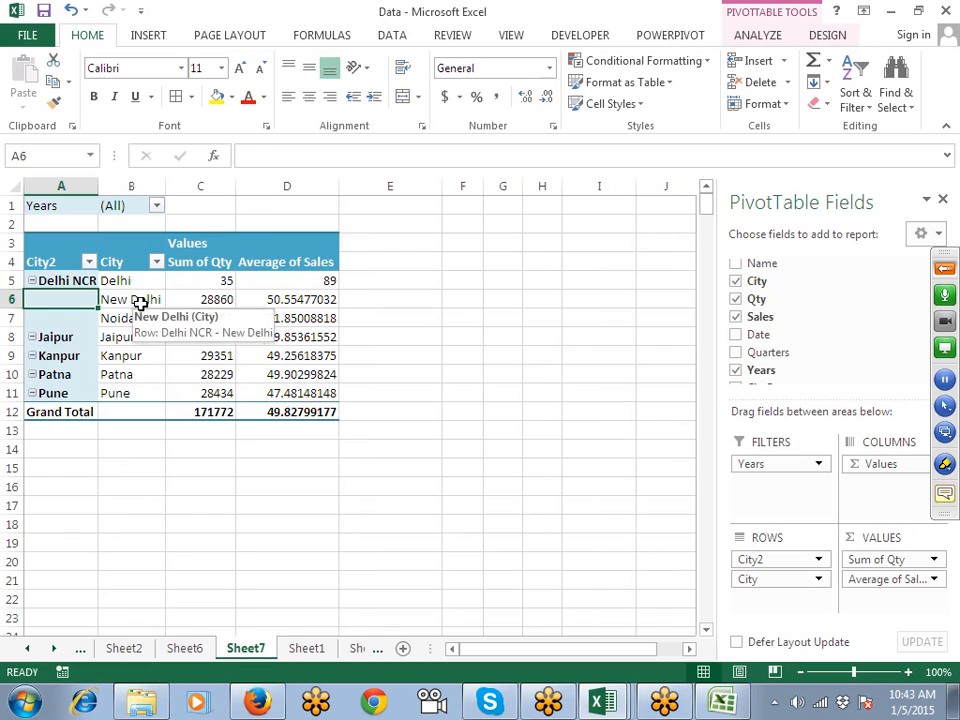
pyautogui.moveTo(210, 281); pyautogui.dragTo(313, 384)
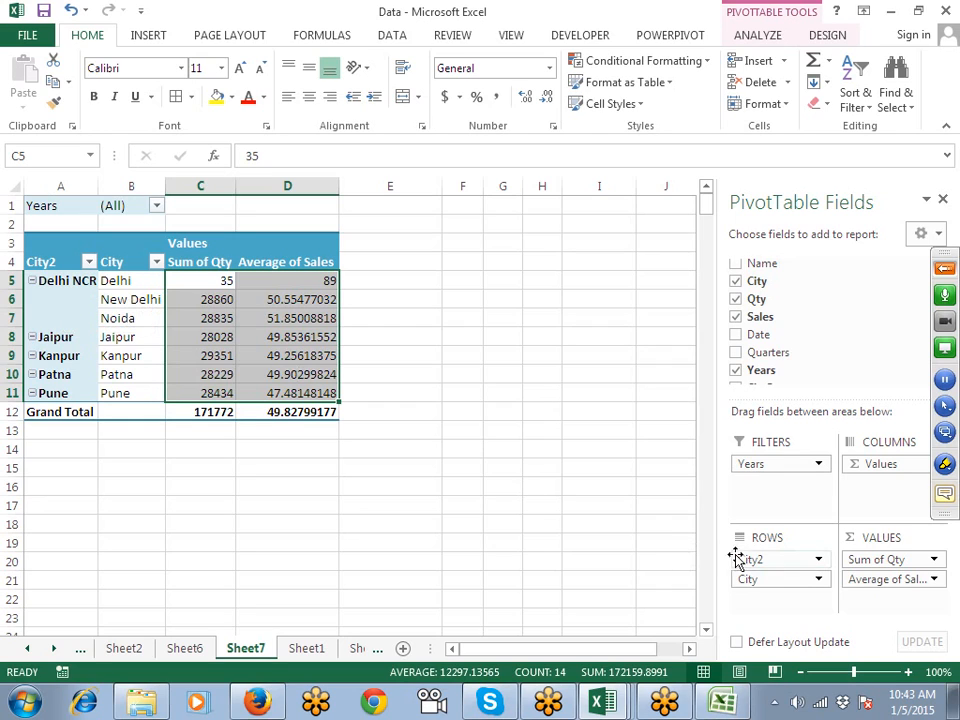
# Step: Replace the City2 and City fields in the pivot table's rows with the Qty field
pyautogui.moveTo(737, 557); pyautogui.dragTo(818, 494)
pyautogui.moveTo(786, 574); pyautogui.dragTo(831, 313)
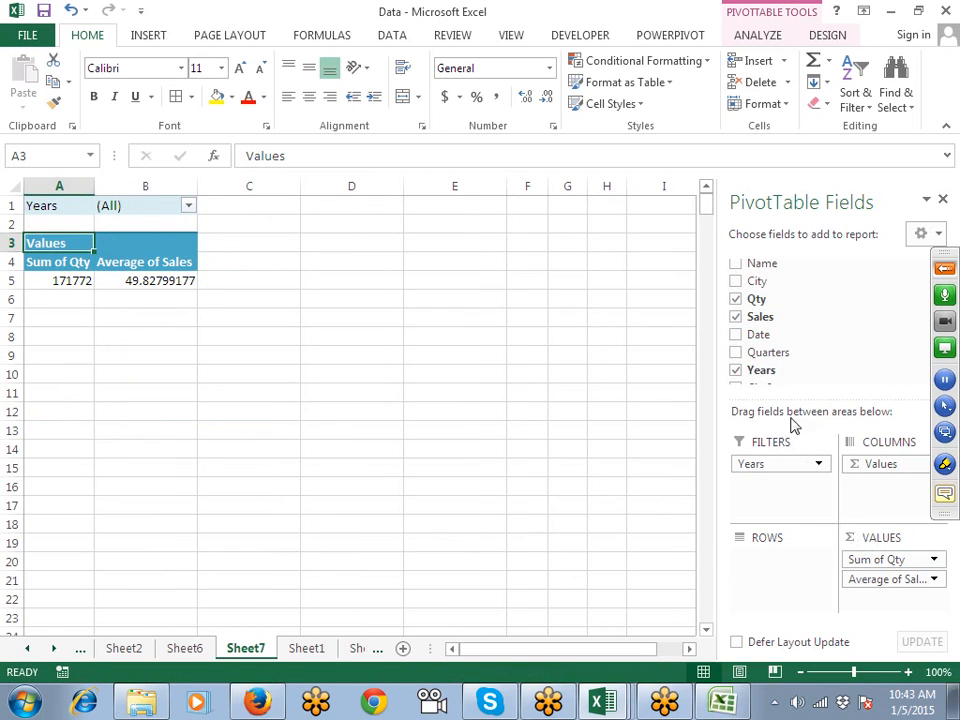
pyautogui.scroll(-1, 765, 341)
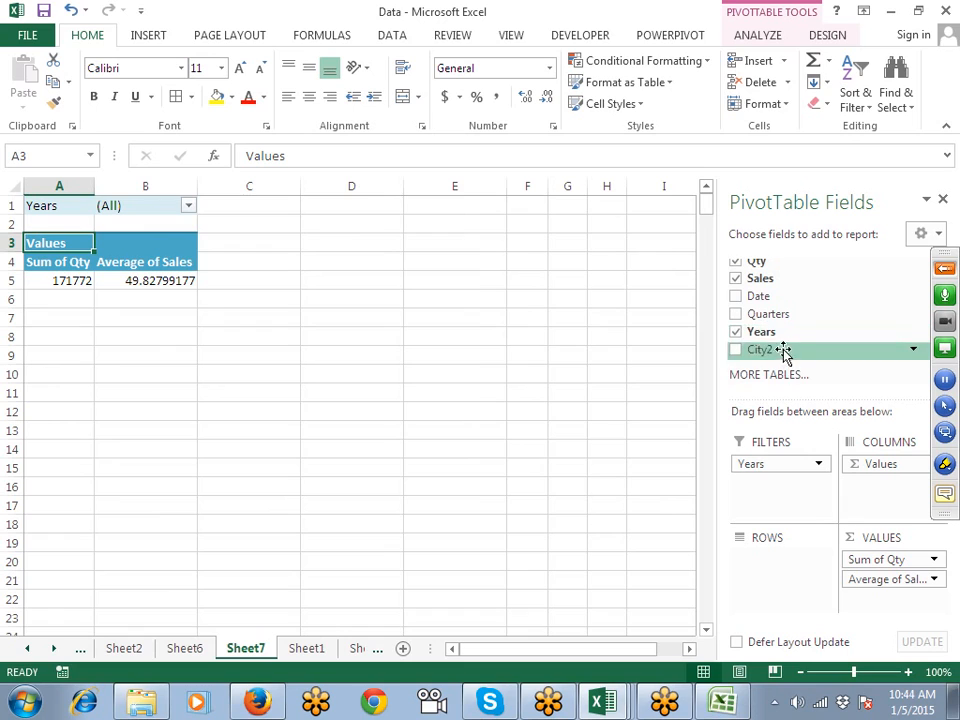
pyautogui.scroll(2, 790, 355)
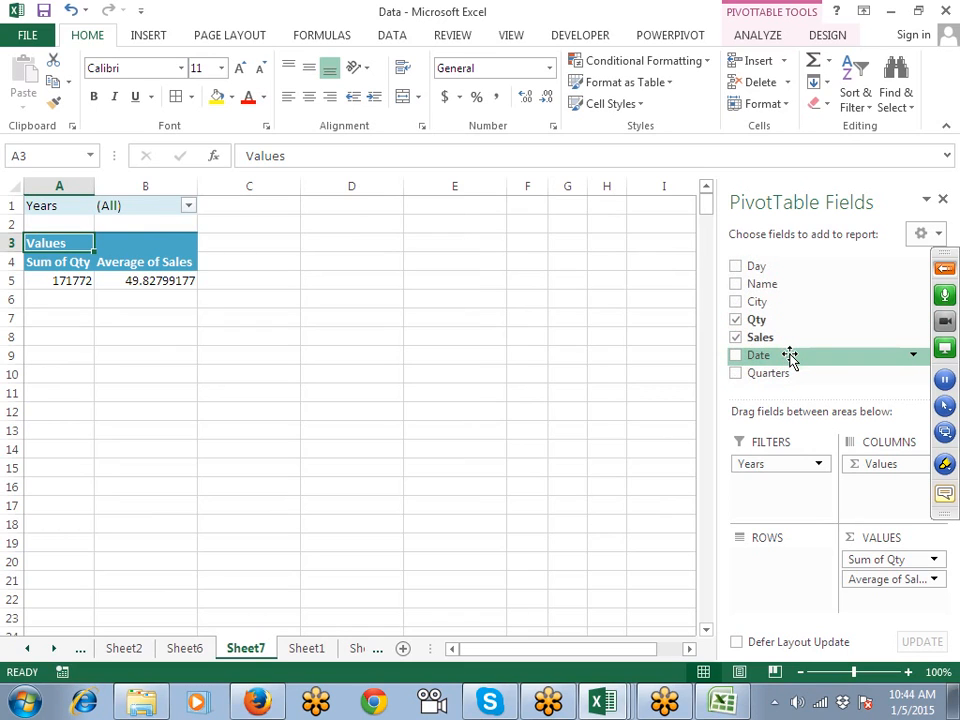
pyautogui.scroll(-2, 789, 360)
pyautogui.scroll(2, 789, 360)
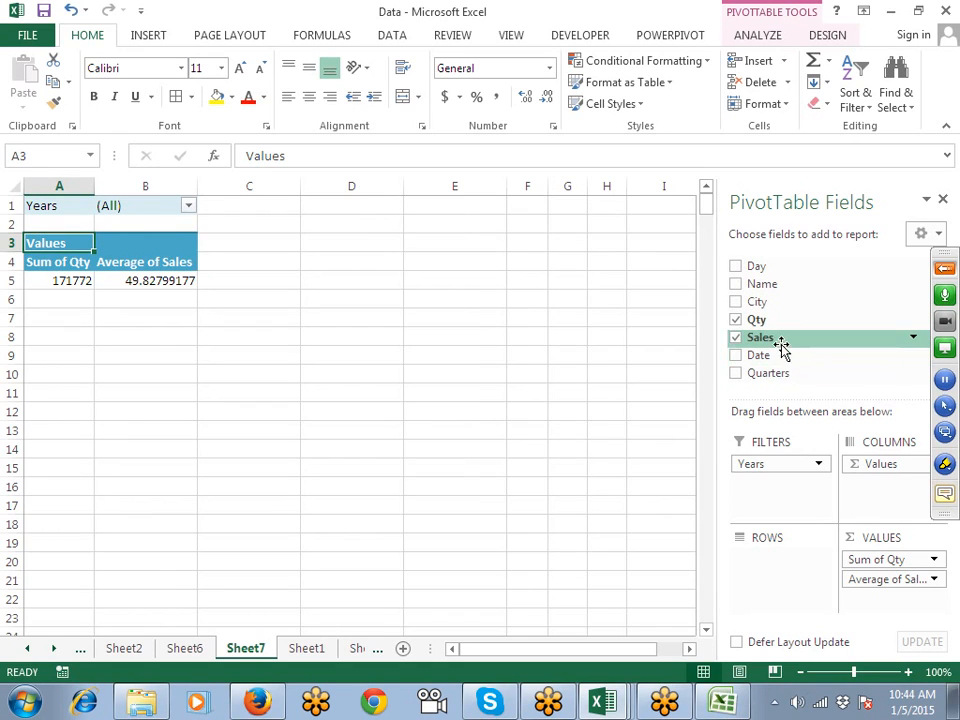
pyautogui.moveTo(754, 321); pyautogui.dragTo(761, 563)
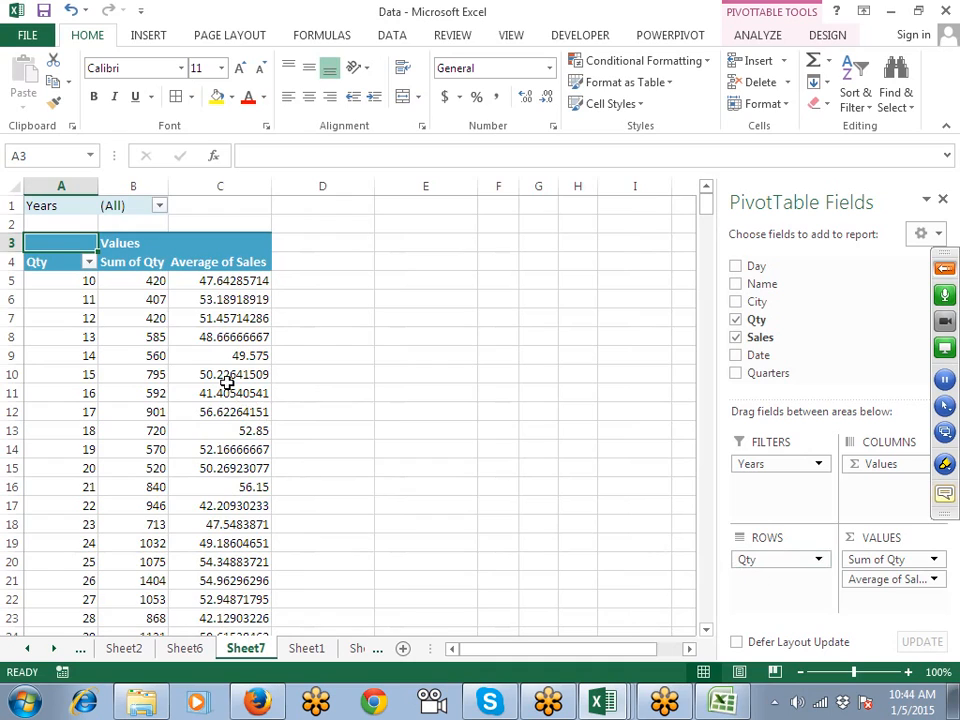
pyautogui.click(79, 281)
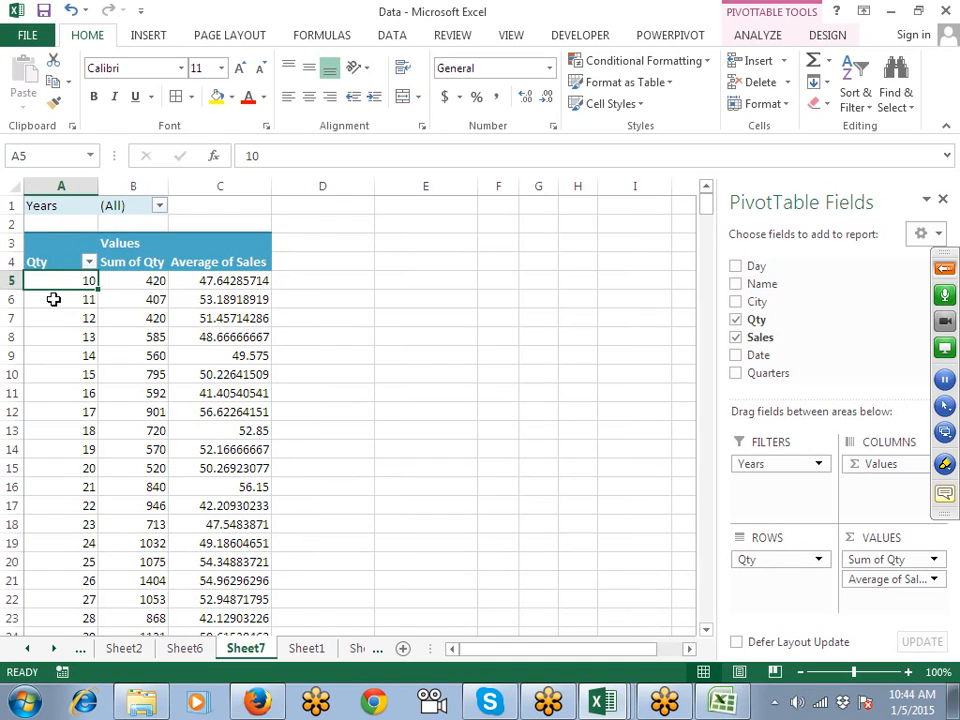
pyautogui.press('Right')
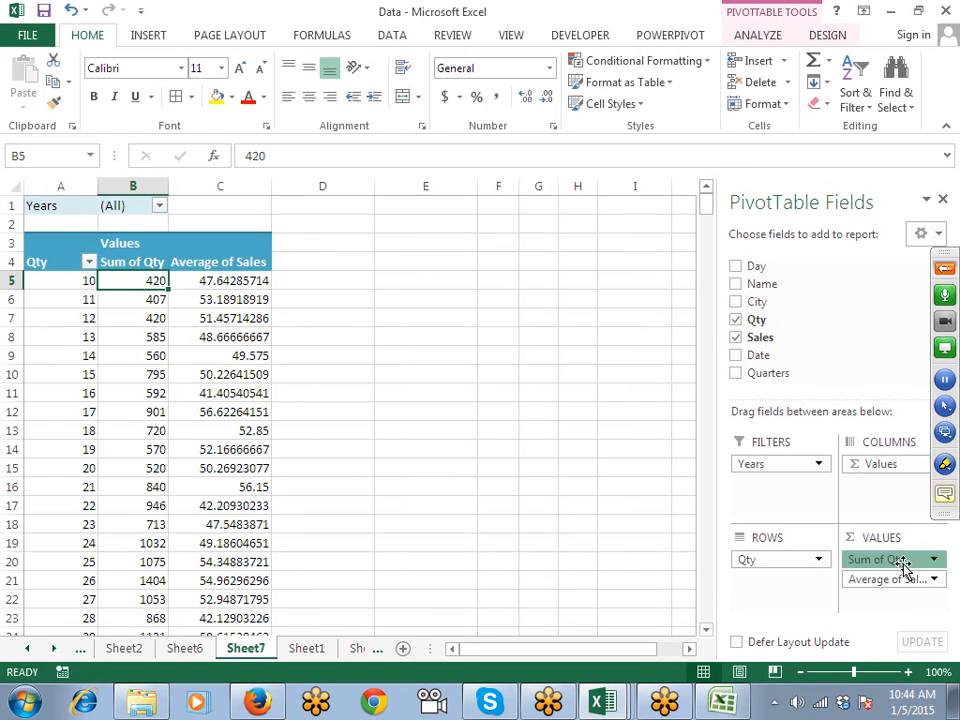
# Step: Clear the pivot table's value fields and add Qty back as the only value, summarized by Count
pyautogui.moveTo(904, 568); pyautogui.dragTo(877, 354)
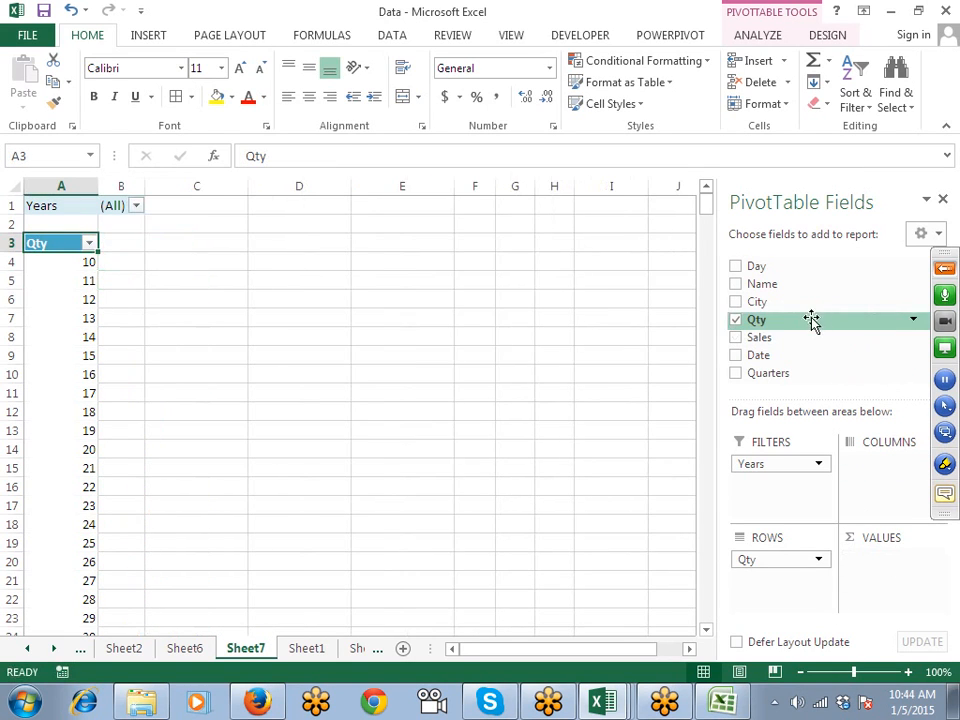
pyautogui.moveTo(814, 321); pyautogui.dragTo(883, 574)
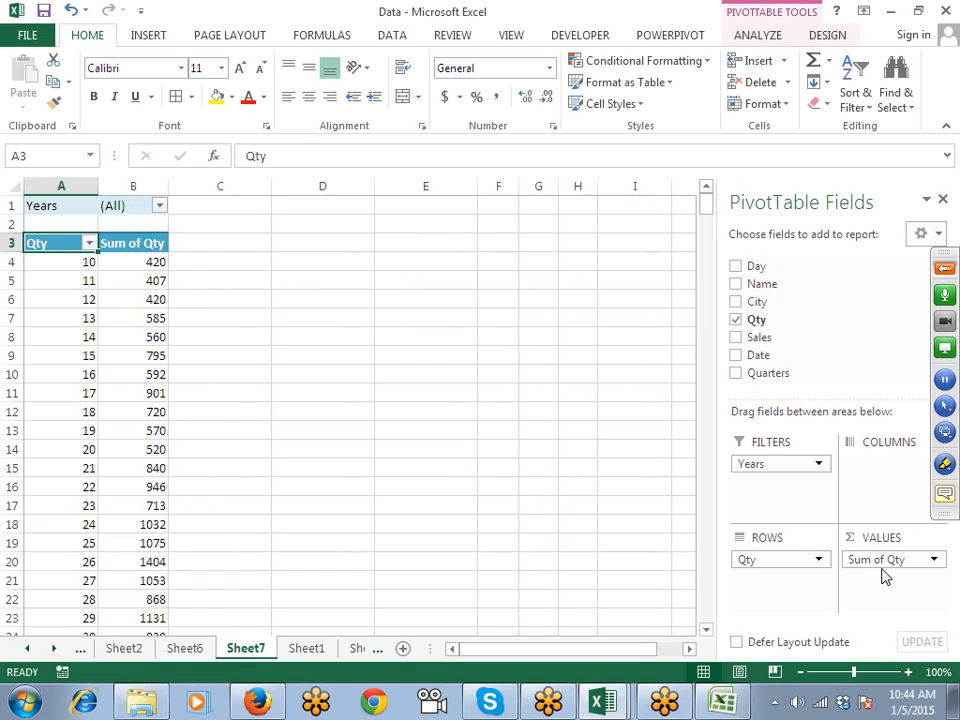
pyautogui.click(933, 560)
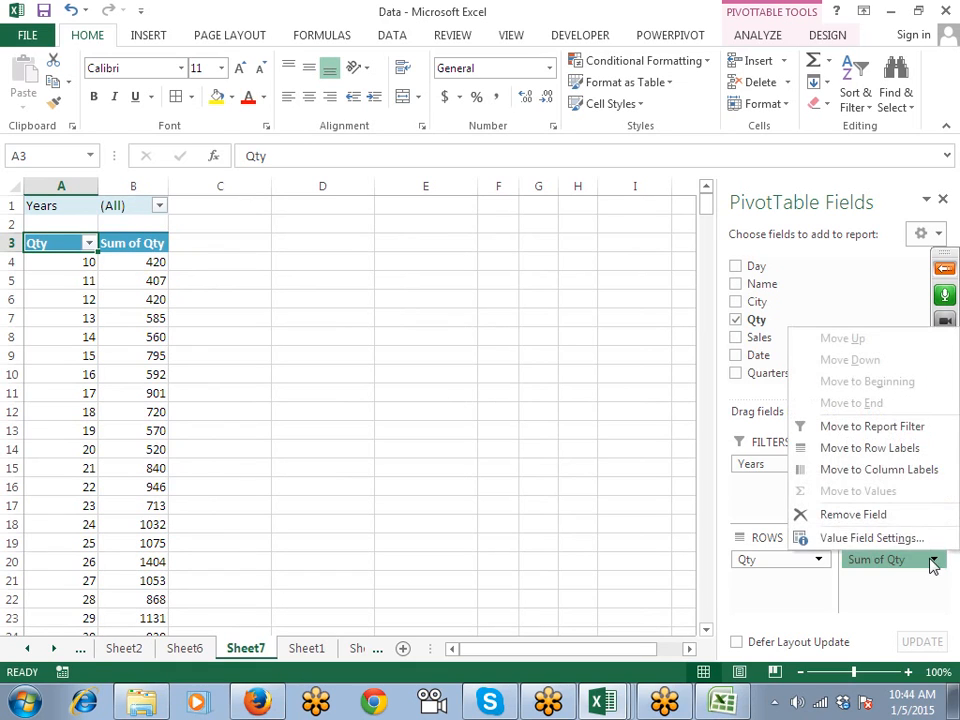
pyautogui.click(910, 540)
pyautogui.click(523, 280)
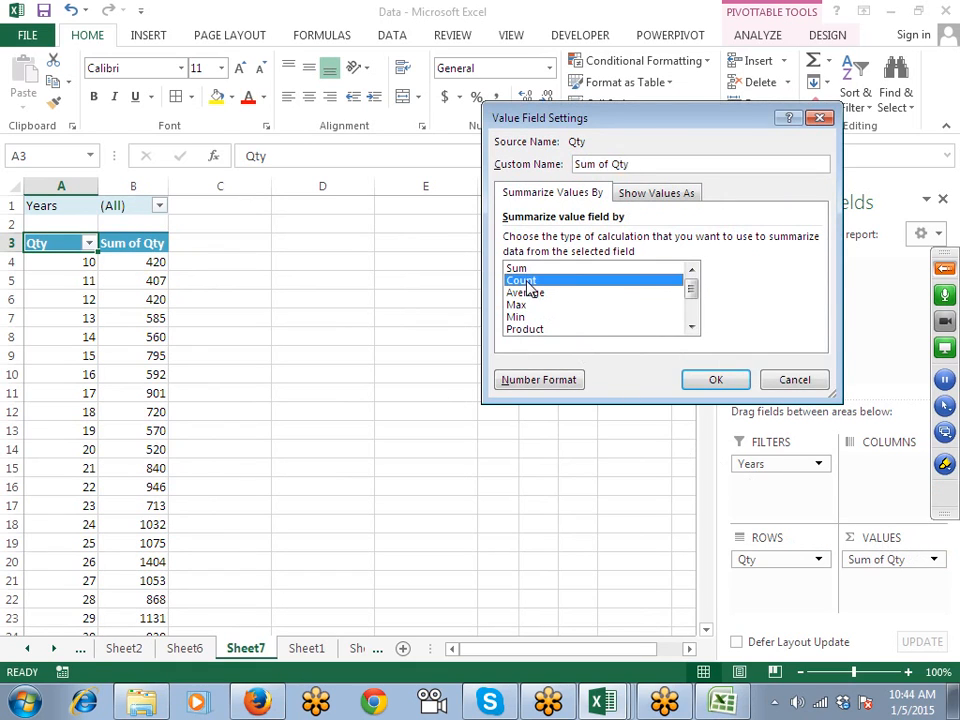
pyautogui.click(740, 383)
# Step: Group the Qty row items starting at 0 and ending at 100, in intervals of 10
pyautogui.click(88, 263)
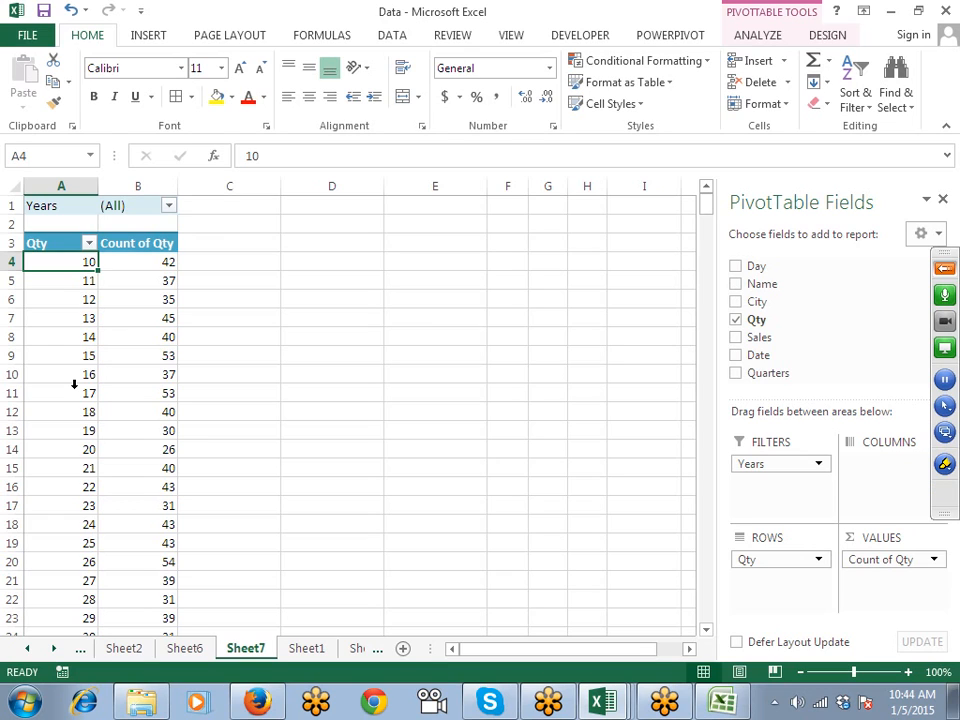
pyautogui.rightClick(80, 300)
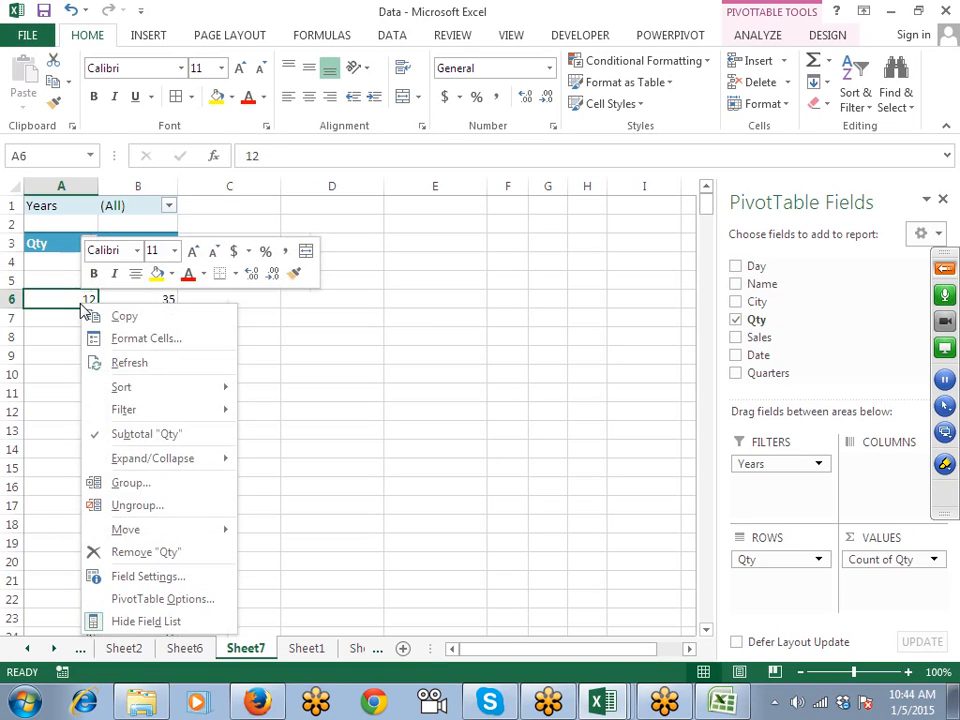
pyautogui.click(128, 483)
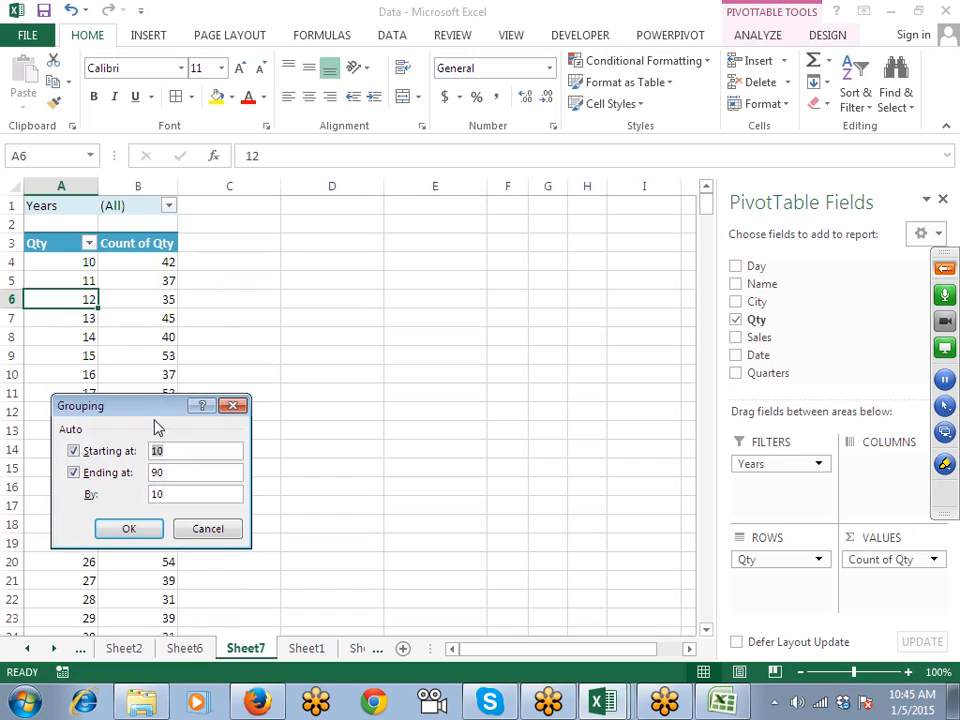
pyautogui.moveTo(170, 454); pyautogui.dragTo(137, 494)
pyautogui.moveTo(168, 452); pyautogui.dragTo(135, 453)
pyautogui.write('0')
pyautogui.moveTo(164, 468); pyautogui.dragTo(135, 467)
pyautogui.write('10')
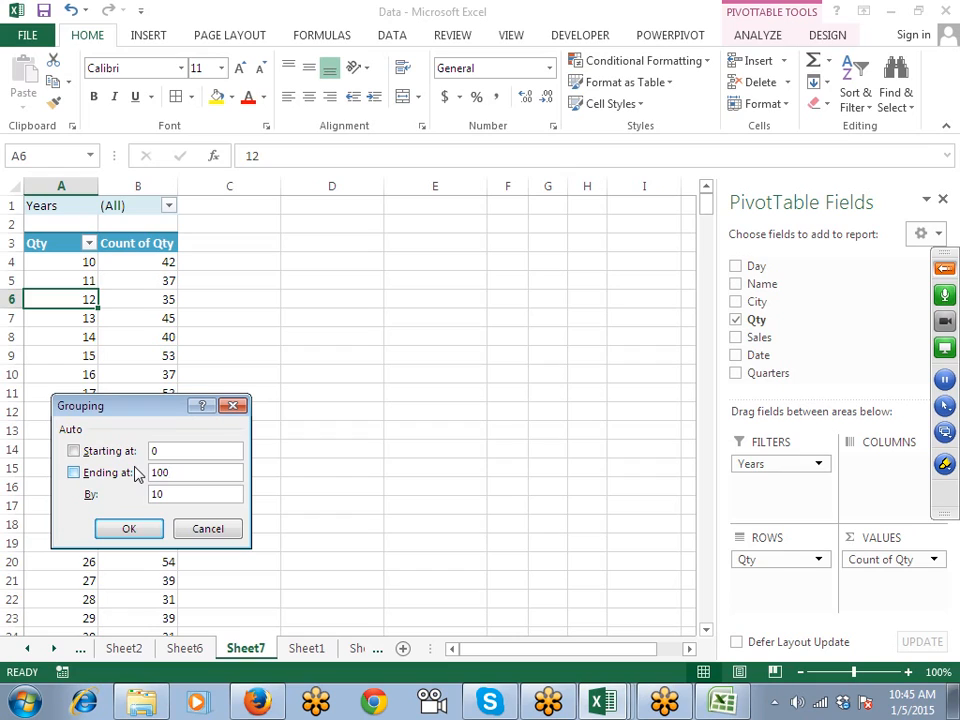
pyautogui.click(130, 530)
# Step: Examine the Qty ranges from 10-19 to 90-100 and the record count of the last range
pyautogui.click(43, 261)
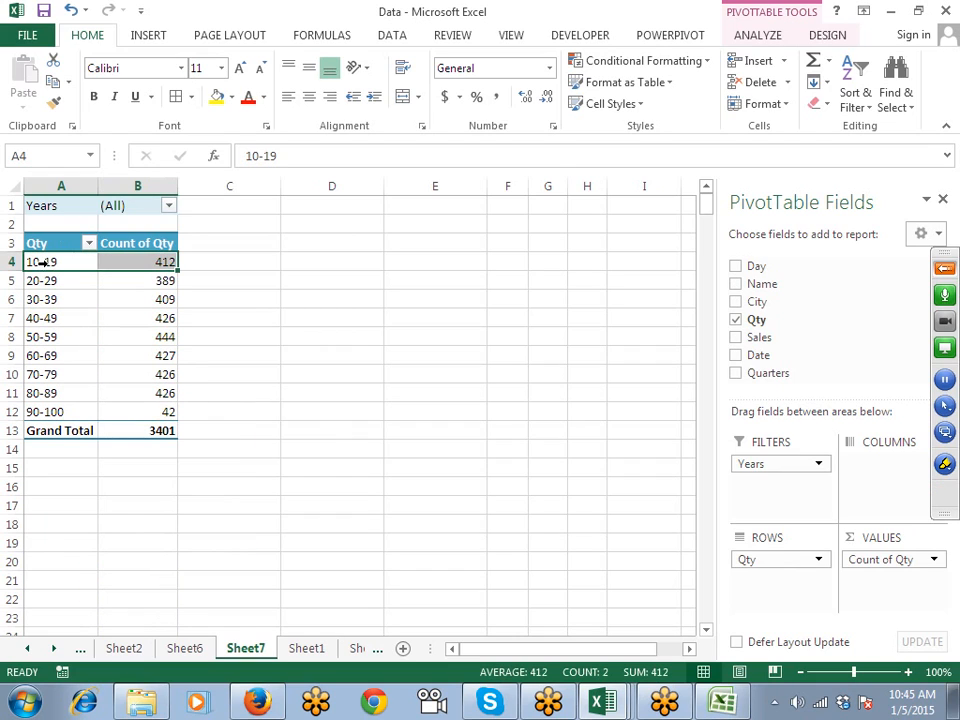
pyautogui.click(55, 280)
pyautogui.click(53, 263)
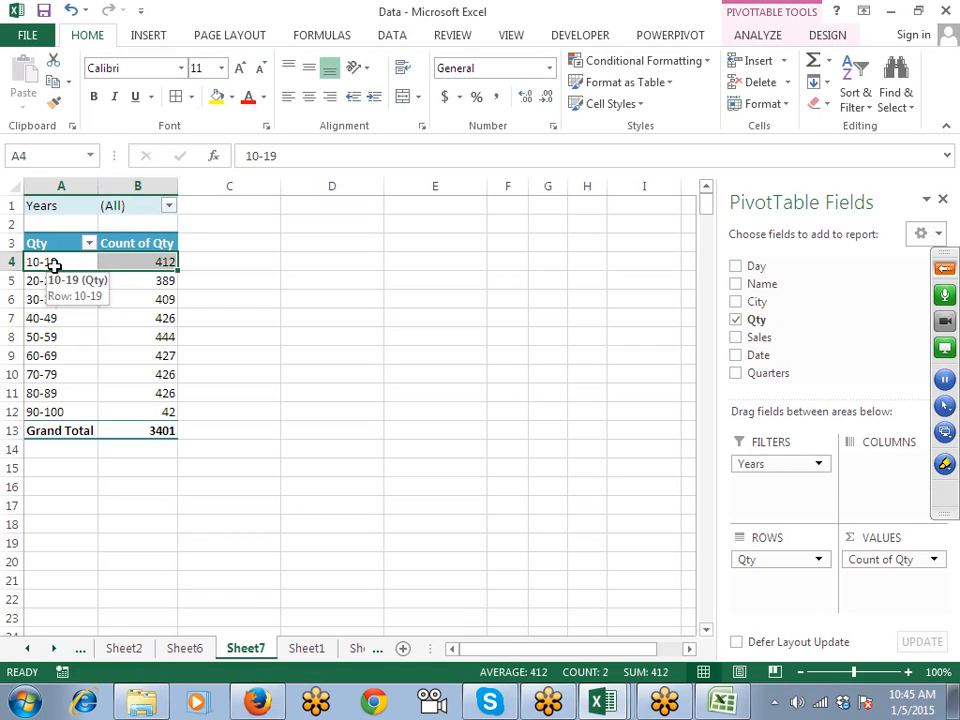
pyautogui.click(54, 412)
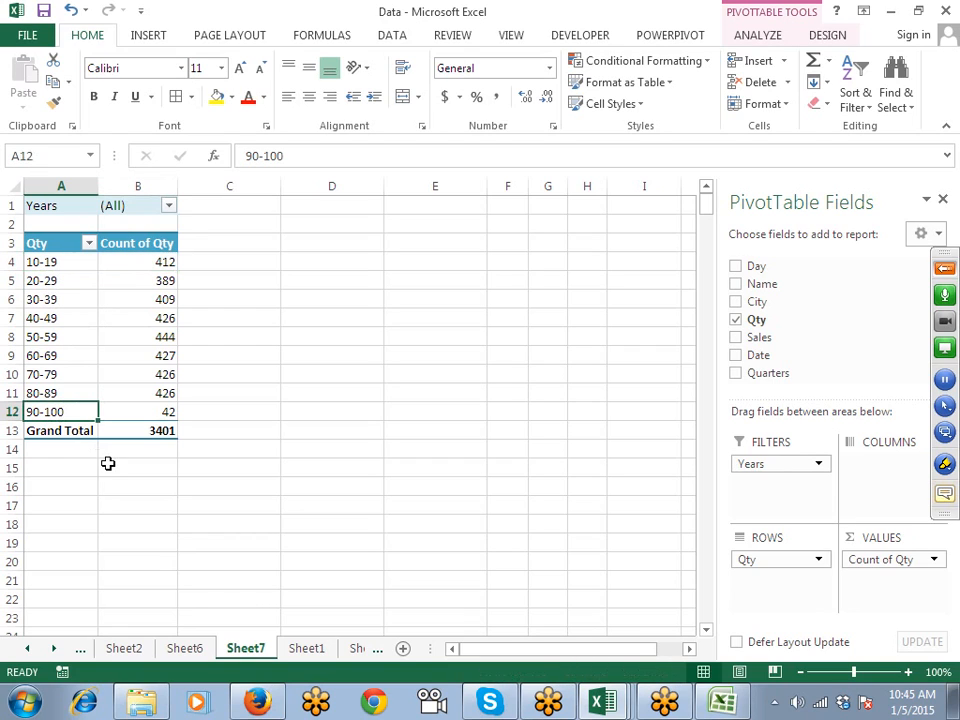
pyautogui.click(168, 414)
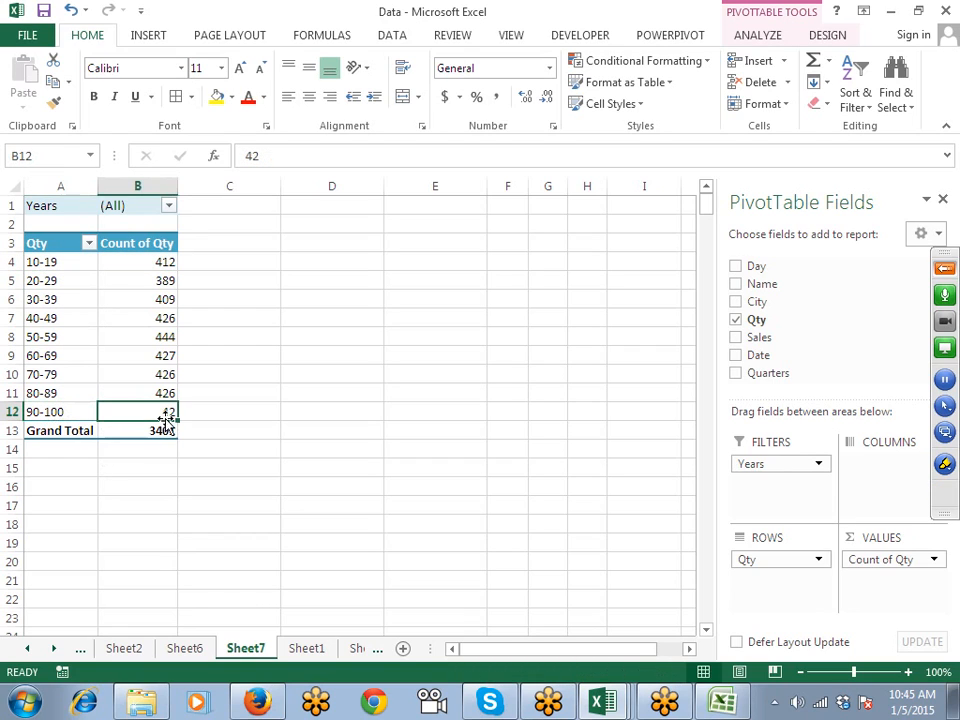
pyautogui.click(60, 412)
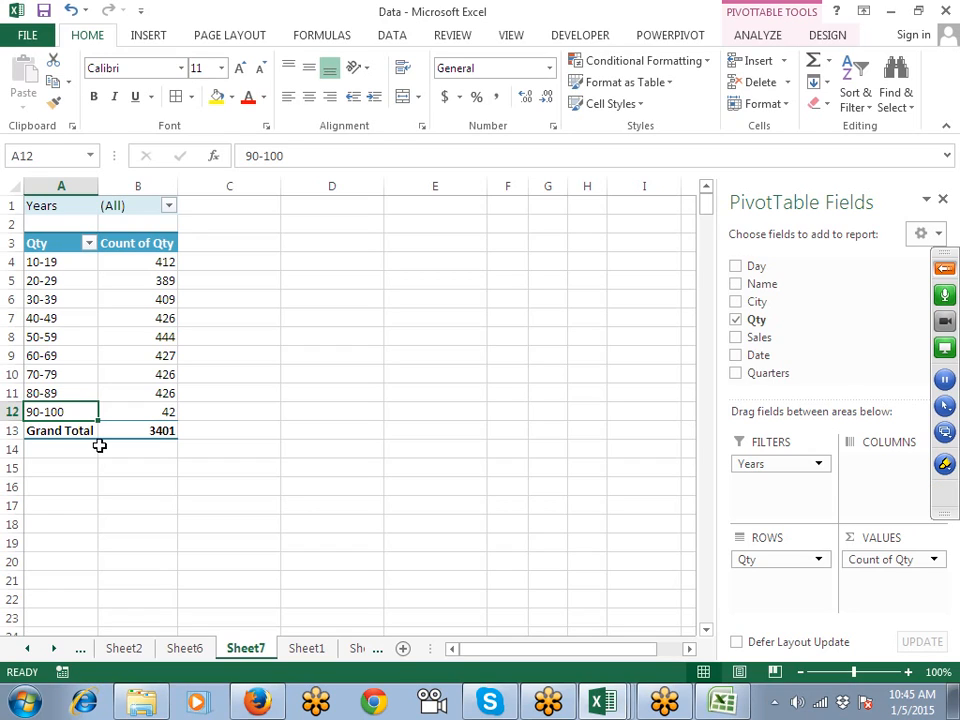
pyautogui.press('Right')
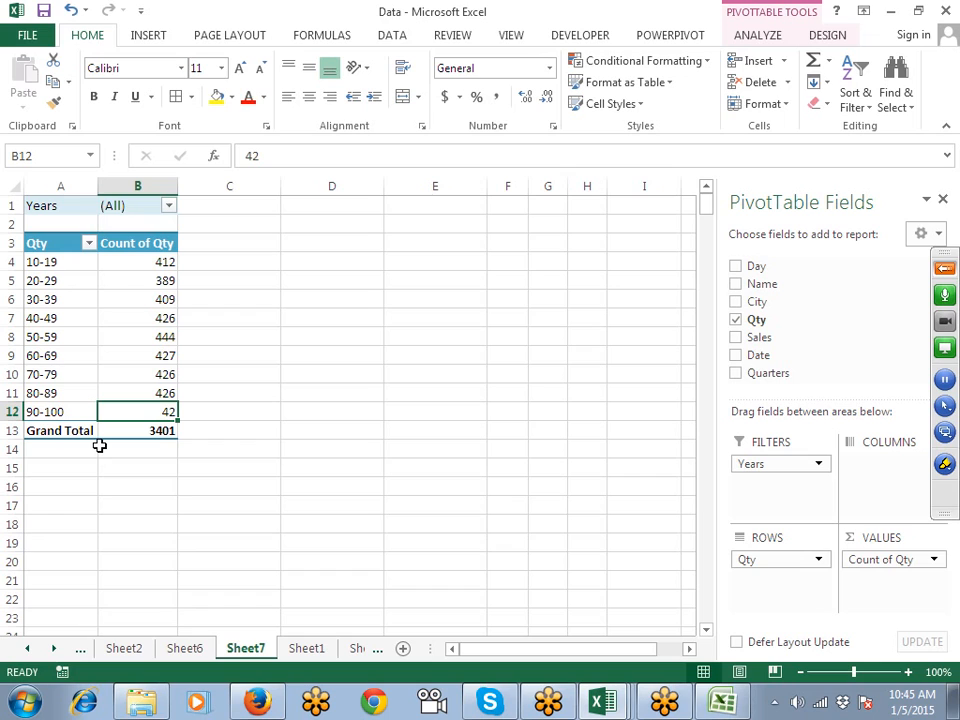
# Step: Expand the GoToMeeting control panel, unmute two attendees and collapse the panel again
pyautogui.click(944, 268)
pyautogui.click(722, 493)
pyautogui.click(720, 508)
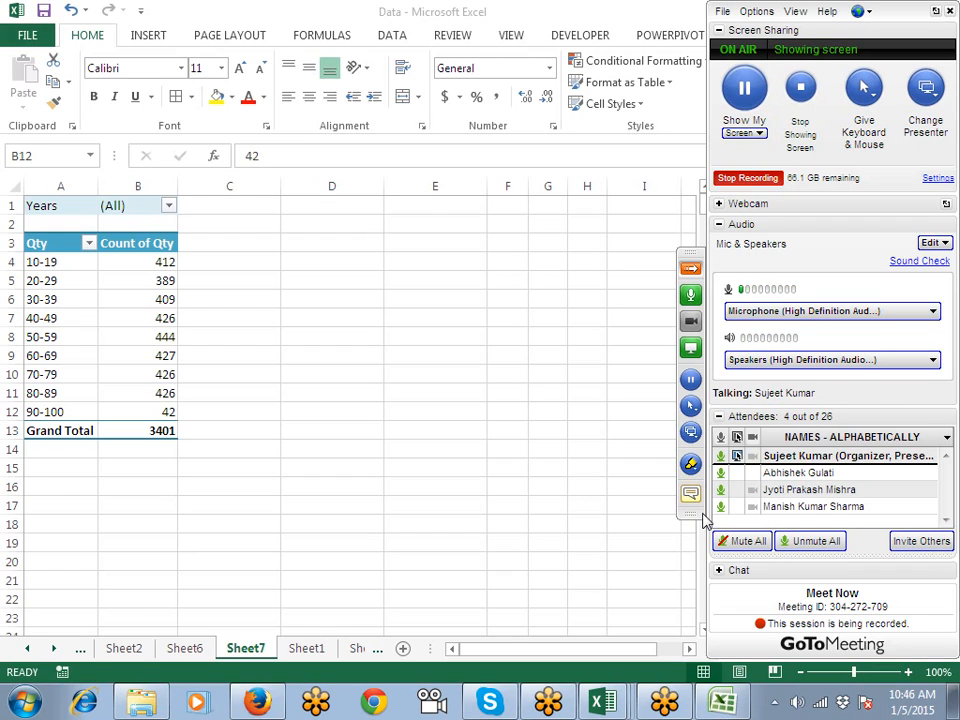
pyautogui.click(695, 273)
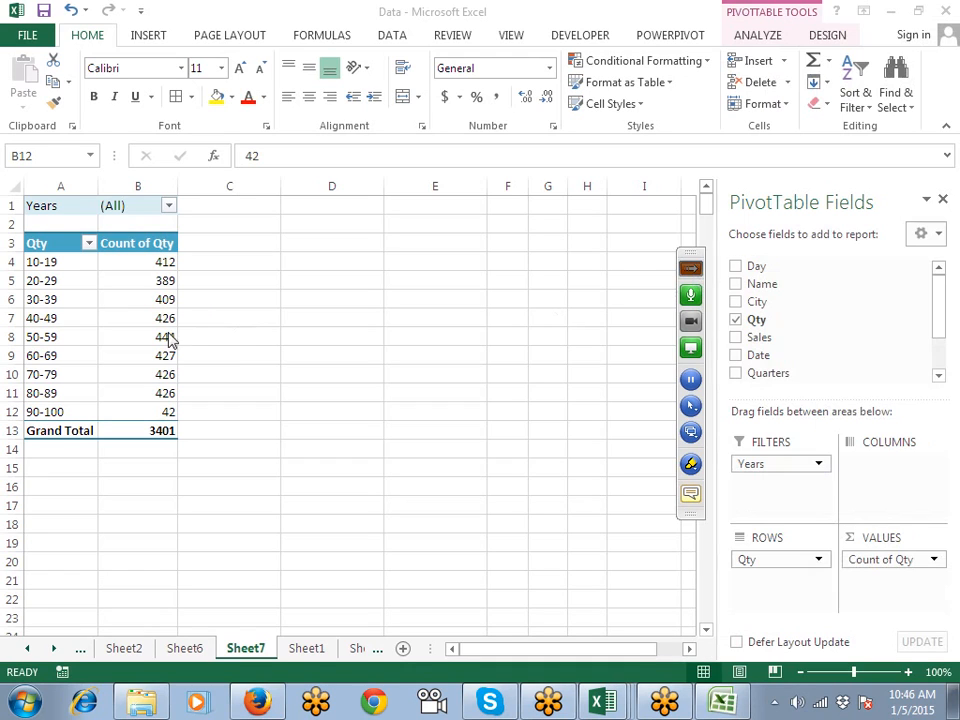
# Step: Rebuild the pivot table with Name in the rows and Qty in the values
pyautogui.click(771, 562)
pyautogui.click(873, 602)
pyautogui.moveTo(874, 561); pyautogui.dragTo(863, 370)
pyautogui.moveTo(800, 552); pyautogui.dragTo(836, 345)
pyautogui.moveTo(762, 268); pyautogui.dragTo(780, 561)
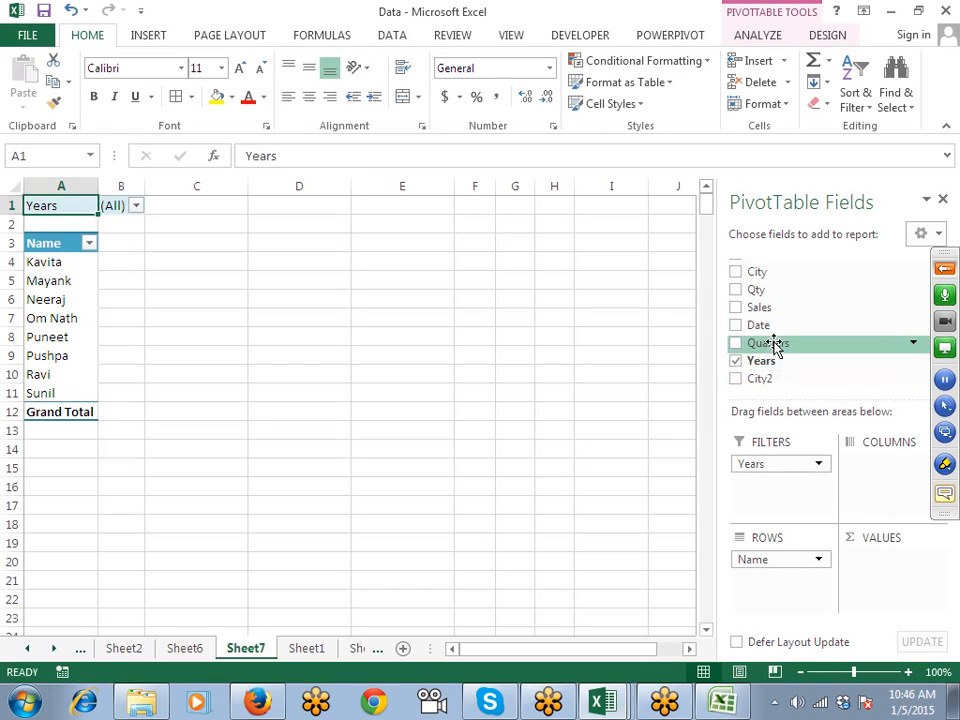
pyautogui.moveTo(765, 290); pyautogui.dragTo(878, 568)
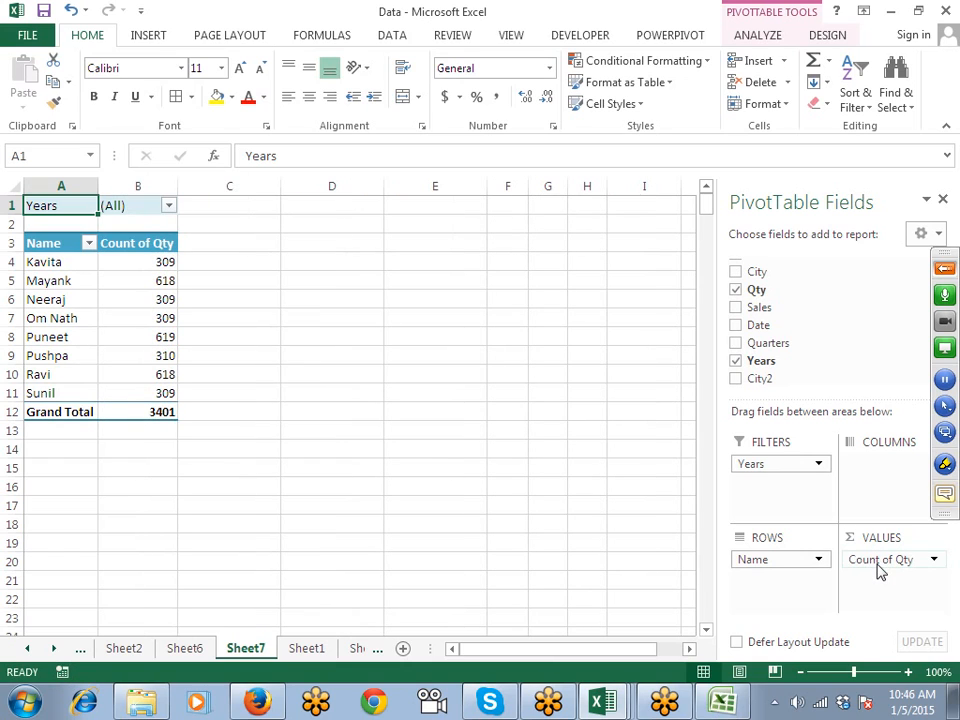
# Step: Change the summary of the Qty values in the pivot table from Count to Sum
pyautogui.click(146, 336)
pyautogui.doubleClick(934, 562)
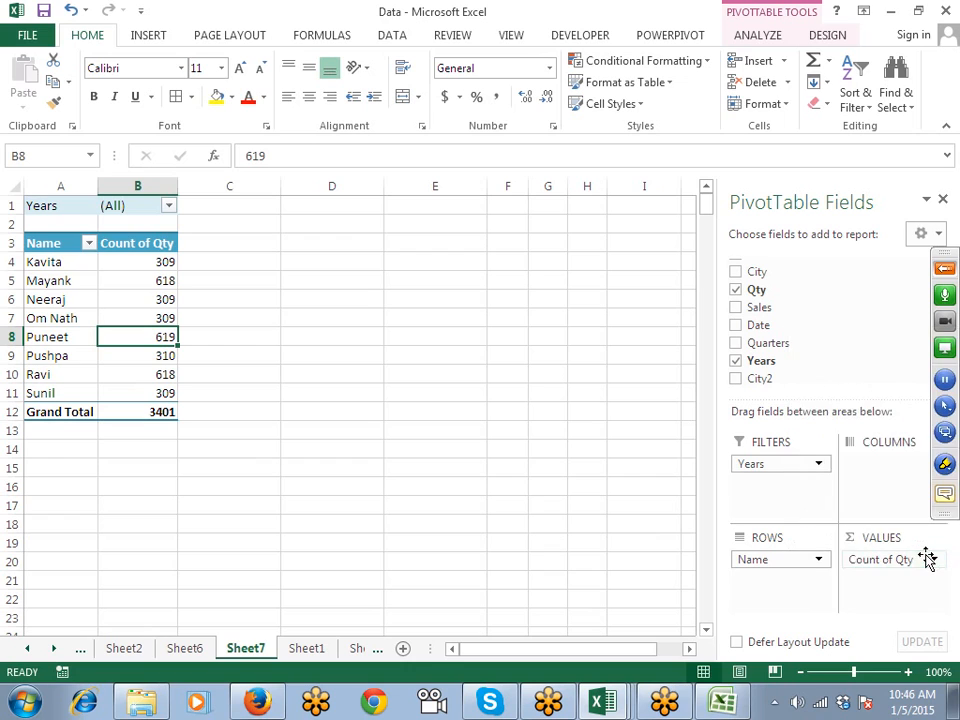
pyautogui.click(928, 559)
pyautogui.click(916, 539)
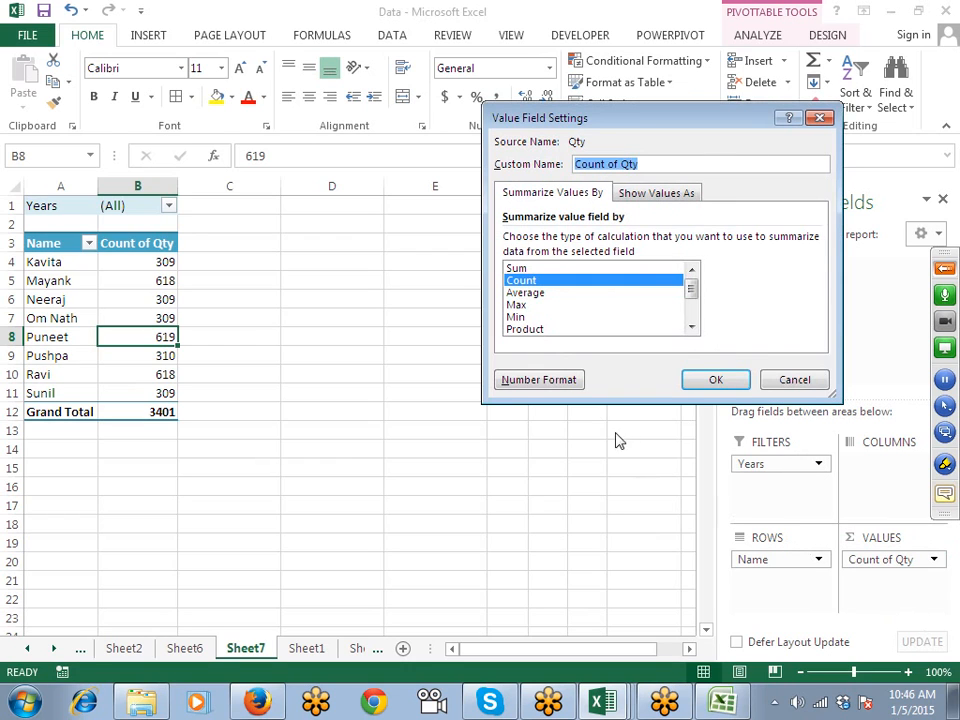
pyautogui.click(517, 268)
pyautogui.click(712, 380)
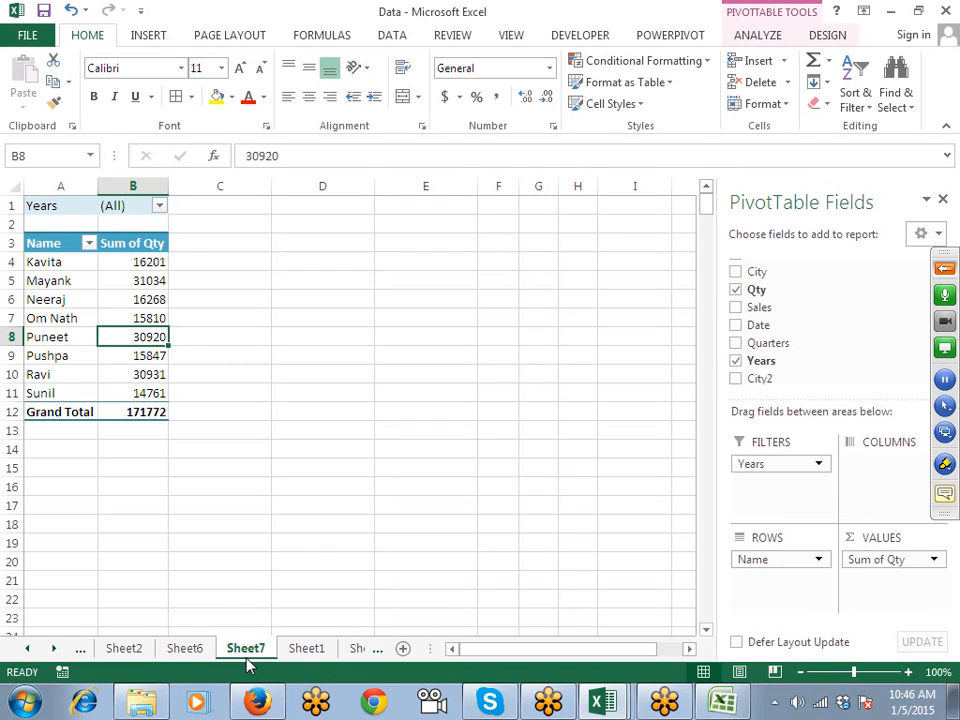
# Step: Add Target as both Name and City in row 3403, the first empty row below the Sheet1 data
pyautogui.click(295, 648)
pyautogui.click(135, 522)
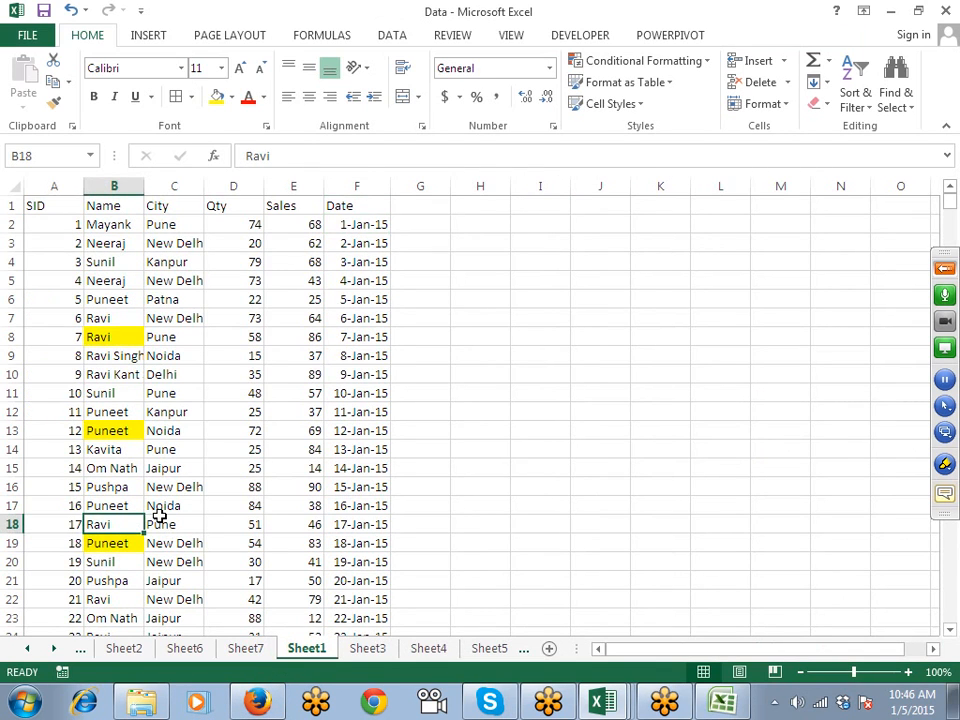
pyautogui.hotkey('ctrl', 'Left')
pyautogui.hotkey('ctrl', 'Down')
pyautogui.press('Down')
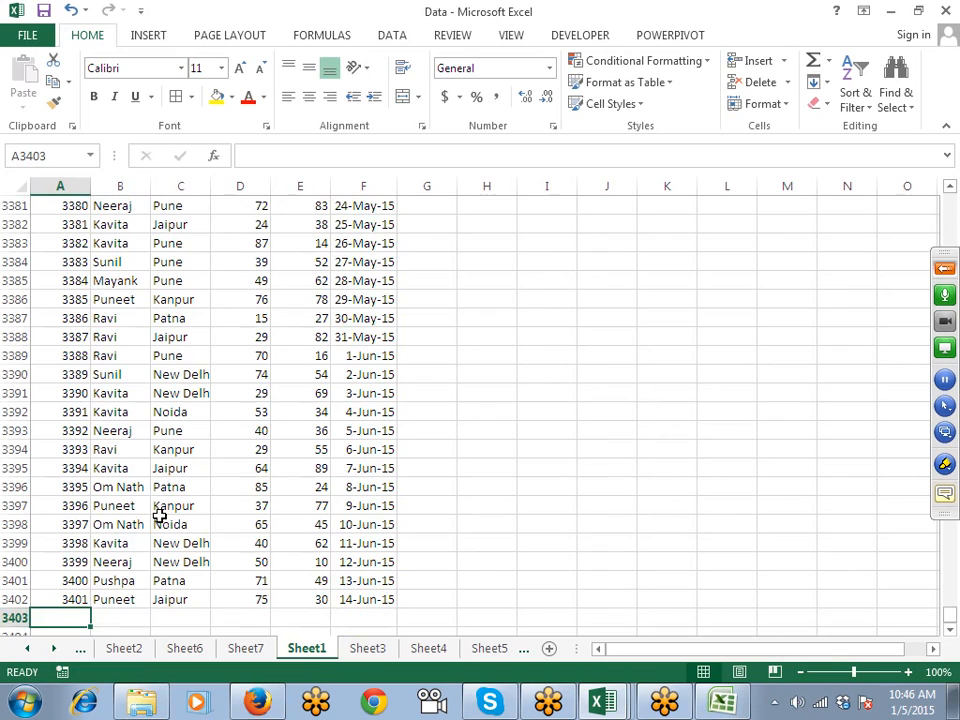
pyautogui.press('Right')
pyautogui.write('Target')
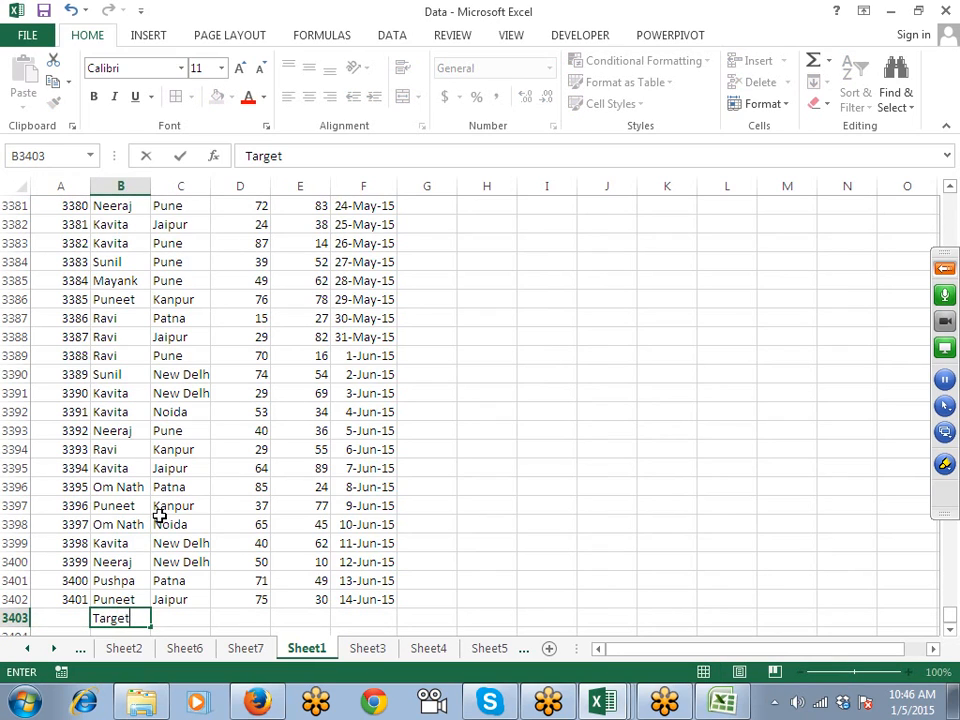
pyautogui.press('Tab')
pyautogui.press('Left')
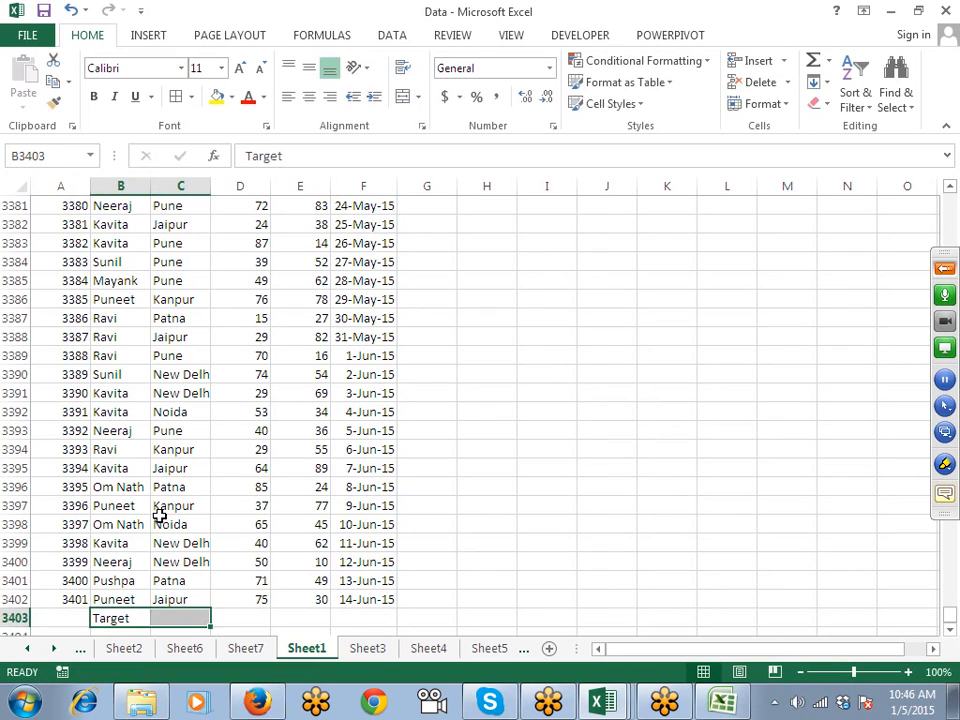
pyautogui.hotkey('ctrl', 'r')
pyautogui.press('Right')
pyautogui.press('Right')
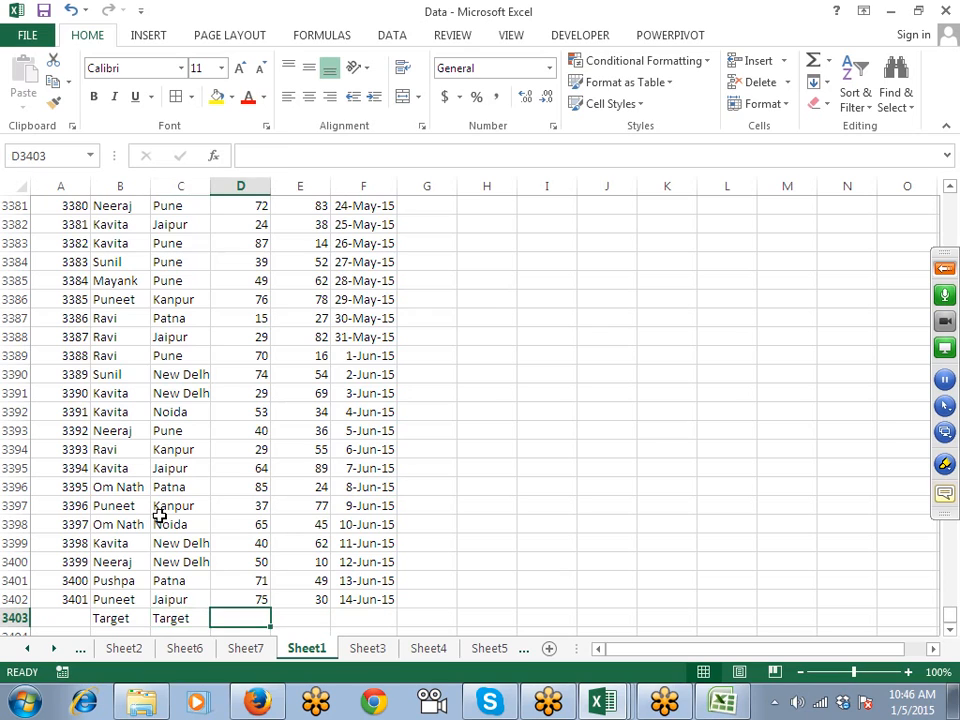
# Step: Enter 300000 as the Qty of the Target row and select its Sales cell
pyautogui.write('300000')
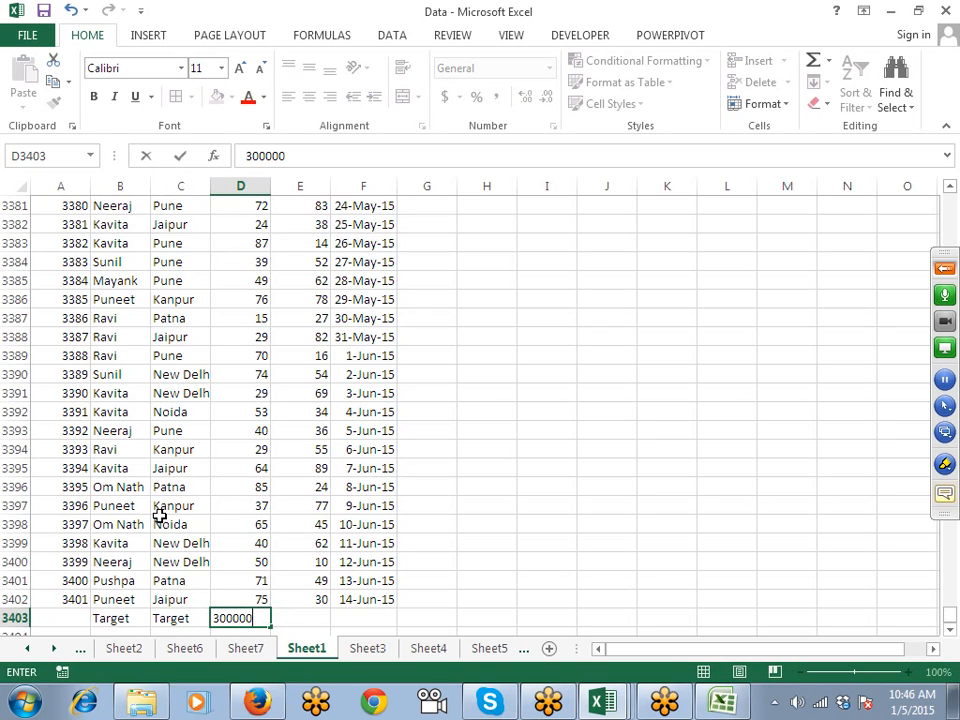
pyautogui.press('Return')
pyautogui.press('Up')
pyautogui.press('Right')
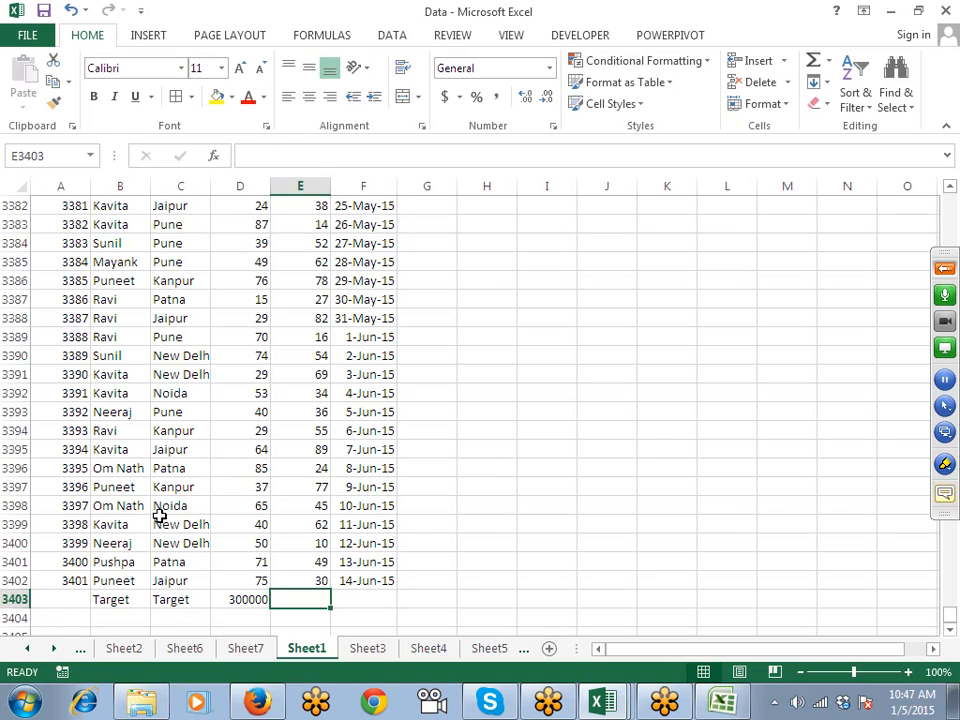
# Step: Enter 70 as the Sales value of the Target row in row 3403 of Sheet1
pyautogui.write('70')
pyautogui.press('Return')
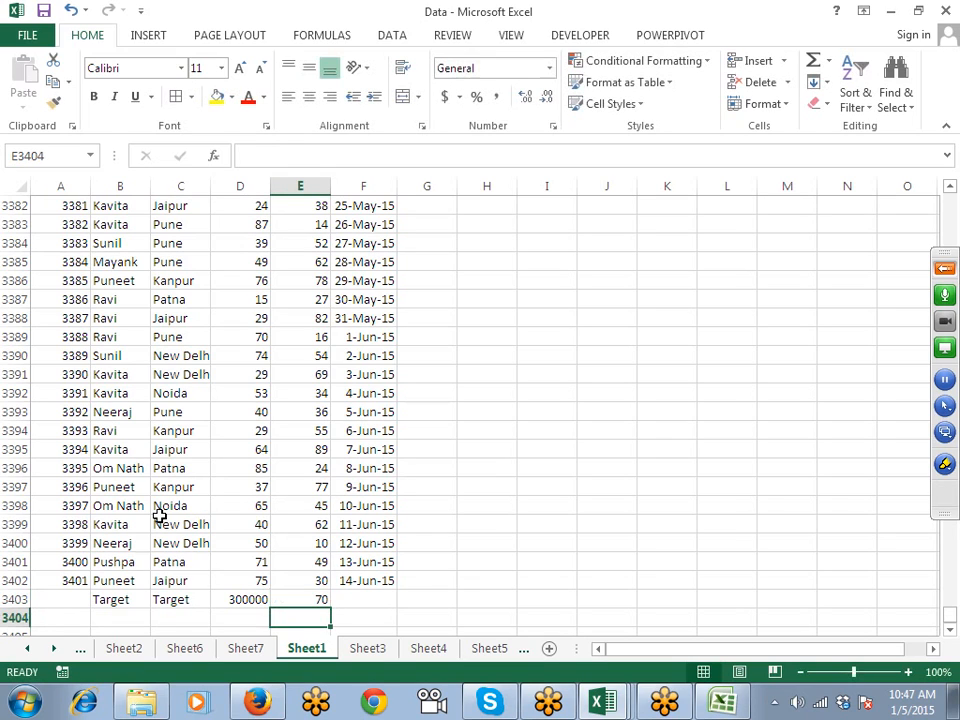
pyautogui.press('Up')
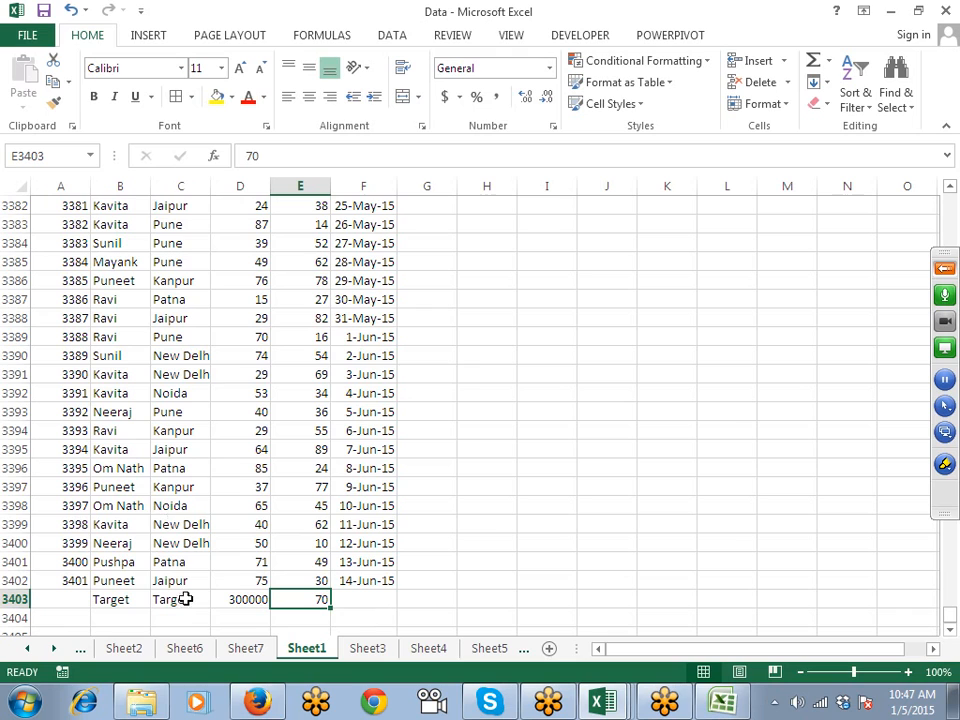
# Step: Refresh the pivot table on Sheet7 from its source data and check the Qty sums of the last two names
pyautogui.click(268, 650)
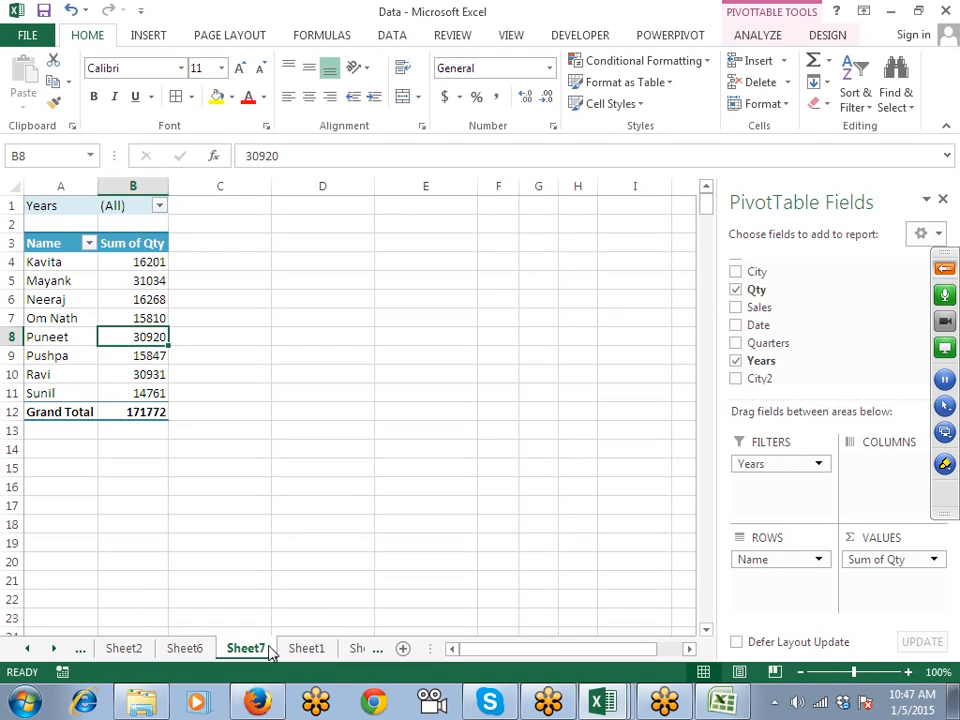
pyautogui.click(306, 648)
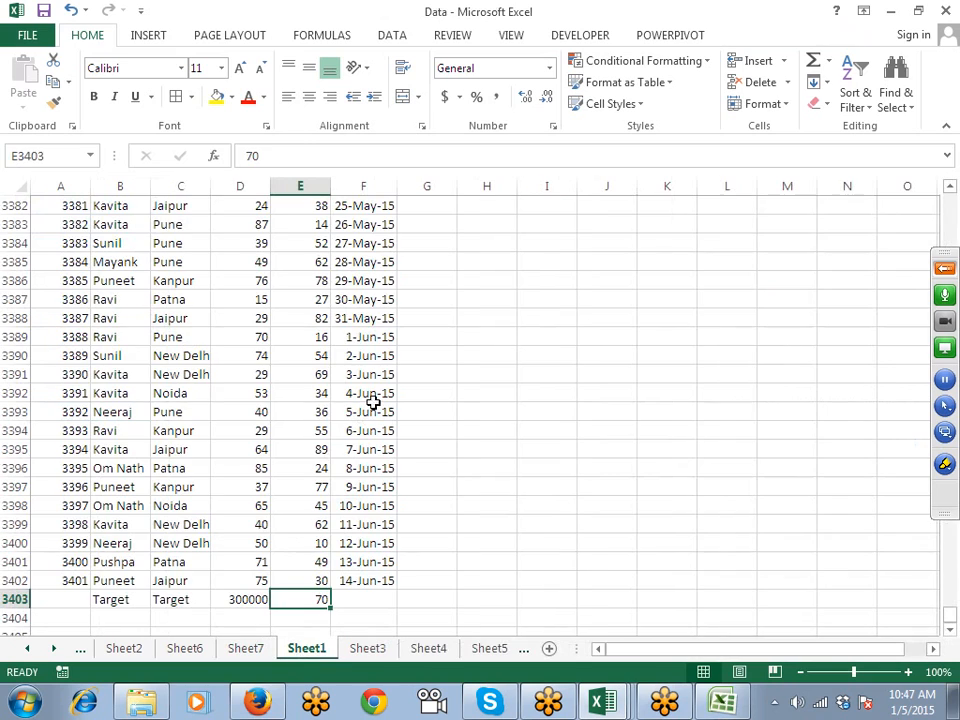
pyautogui.click(316, 340)
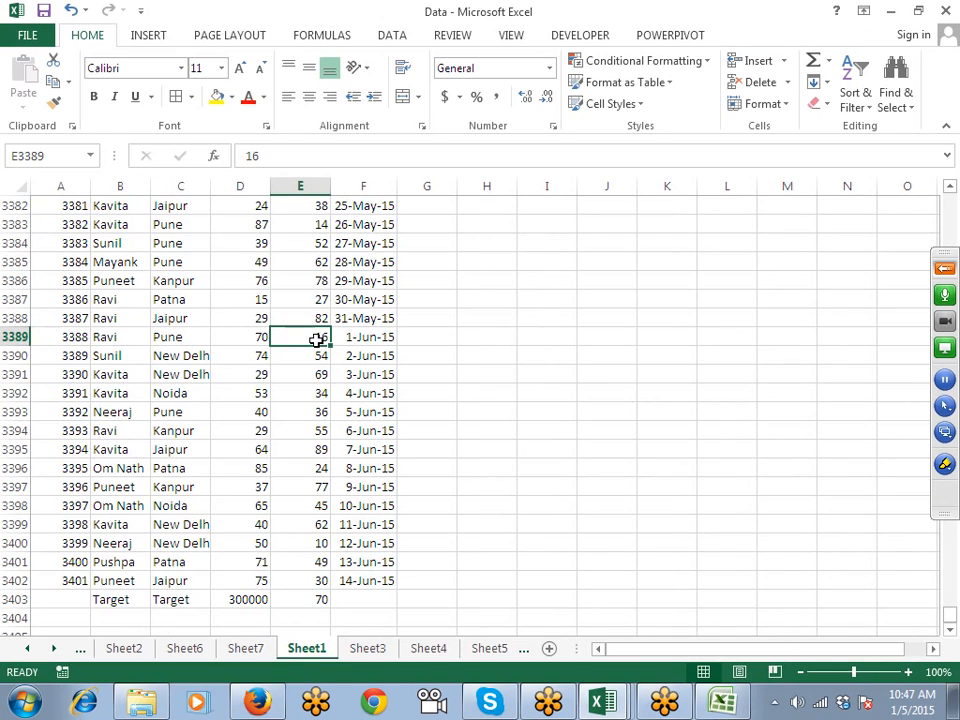
pyautogui.moveTo(105, 318); pyautogui.dragTo(302, 319)
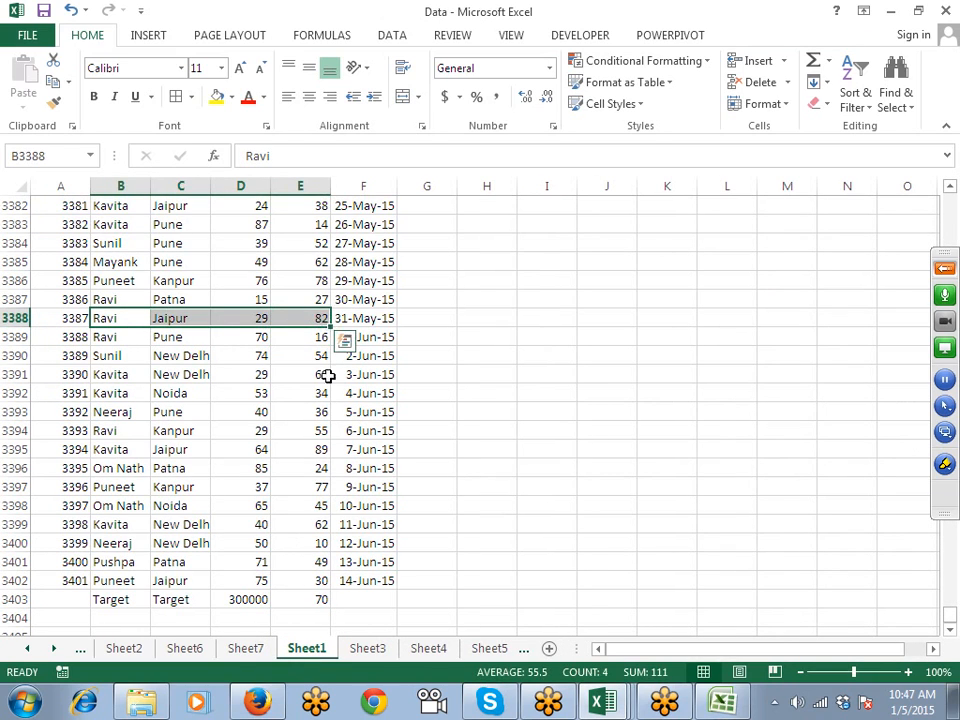
pyautogui.click(245, 648)
pyautogui.rightClick(128, 300)
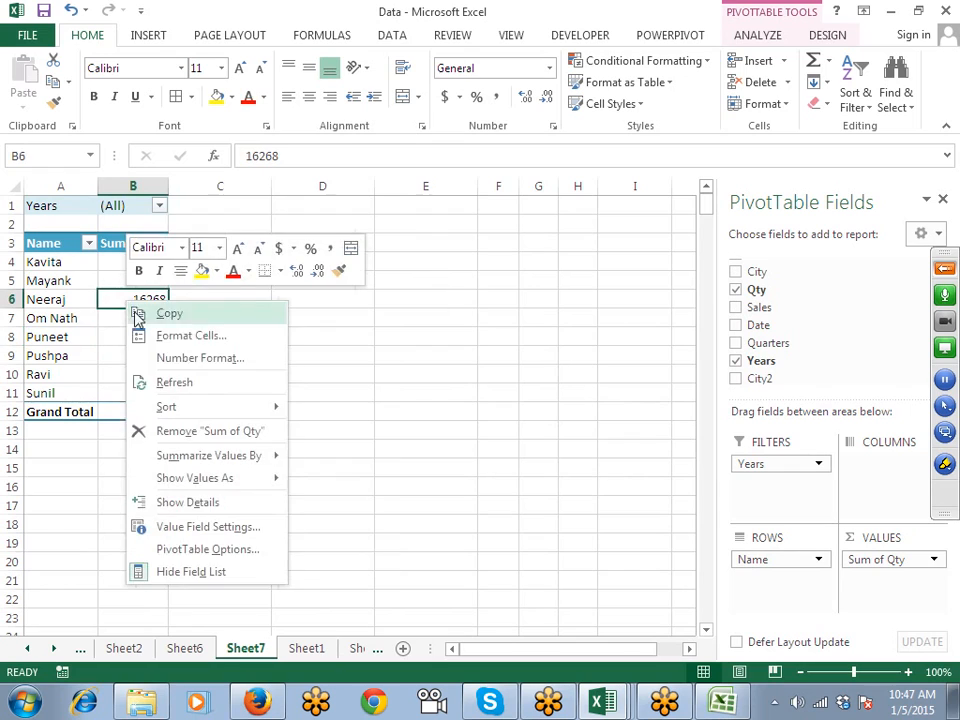
pyautogui.click(140, 382)
pyautogui.moveTo(166, 374)
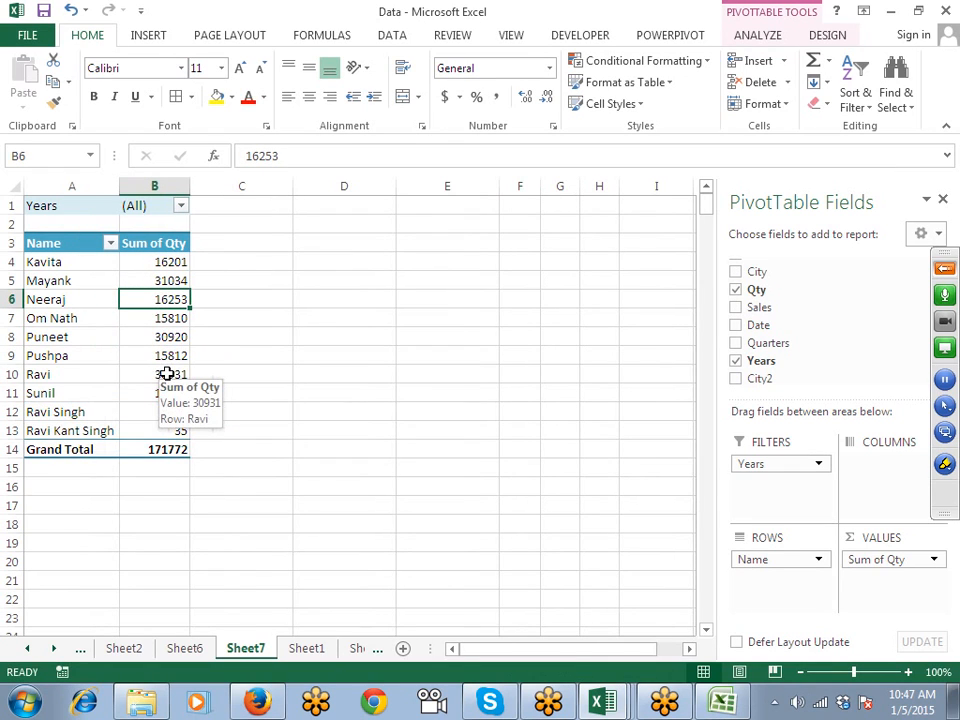
pyautogui.click(160, 413)
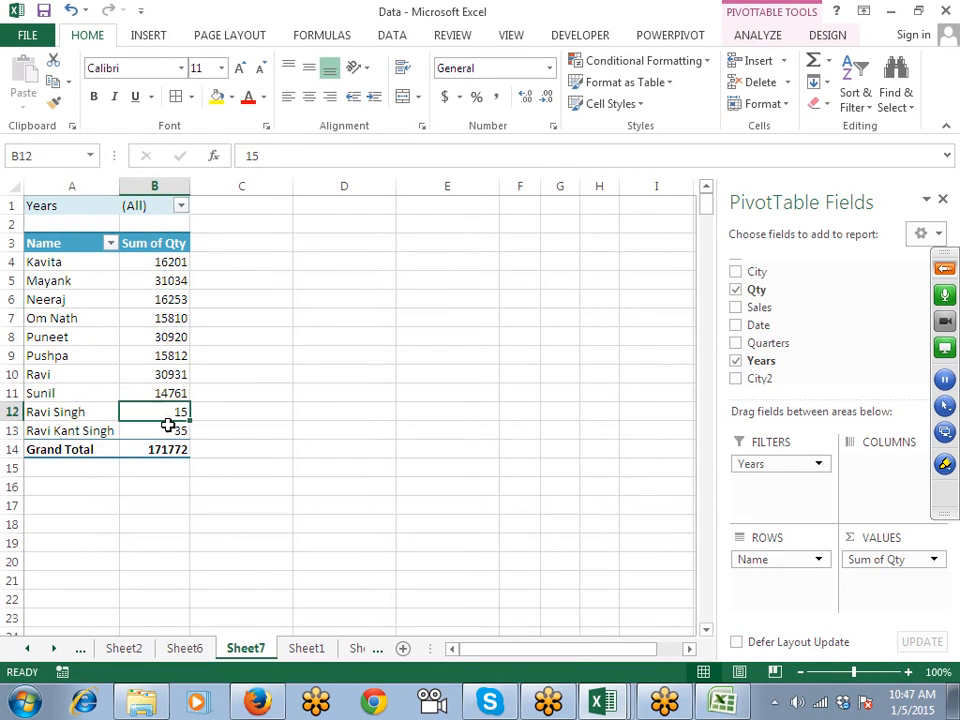
pyautogui.click(167, 427)
pyautogui.moveTo(166, 452)
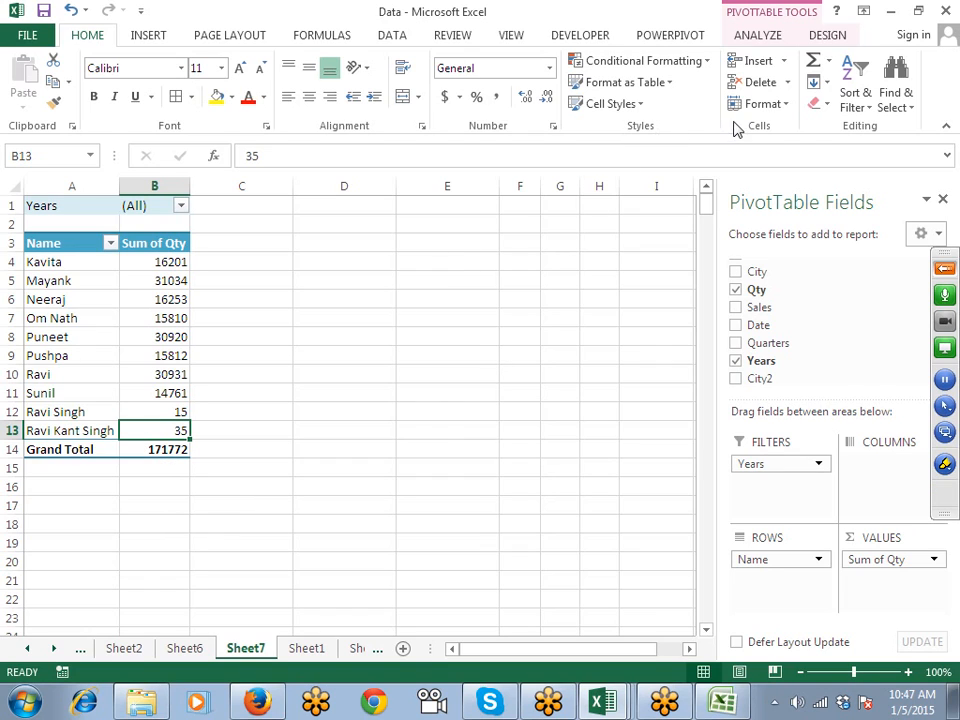
# Step: Change the pivot table's data source to Sheet1!$A$1:$F$3403 so that it includes the Target row
pyautogui.click(758, 38)
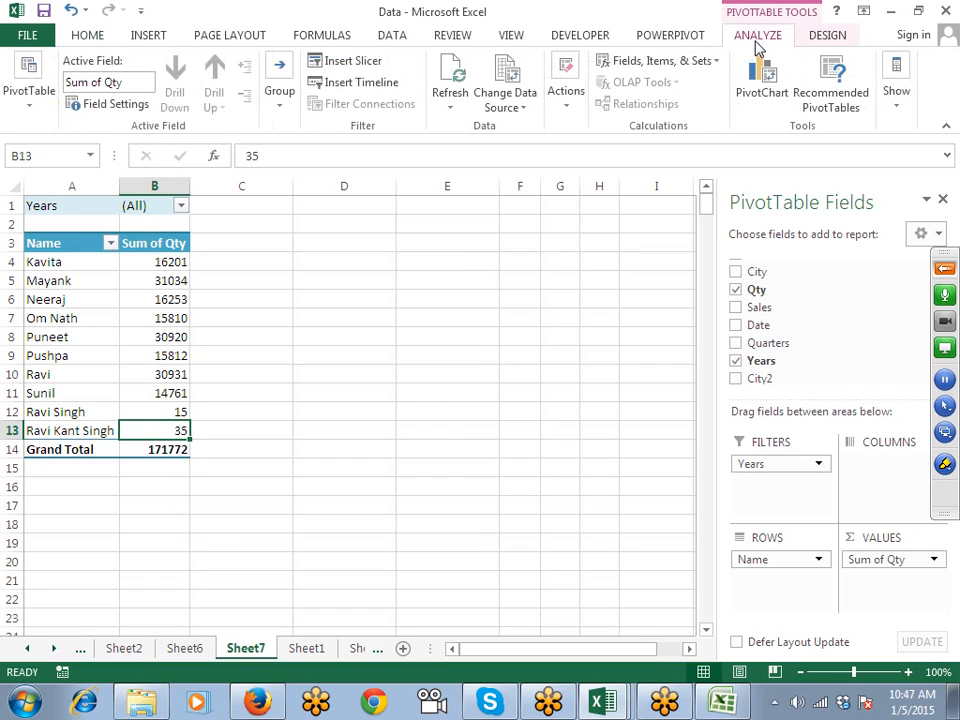
pyautogui.click(478, 108)
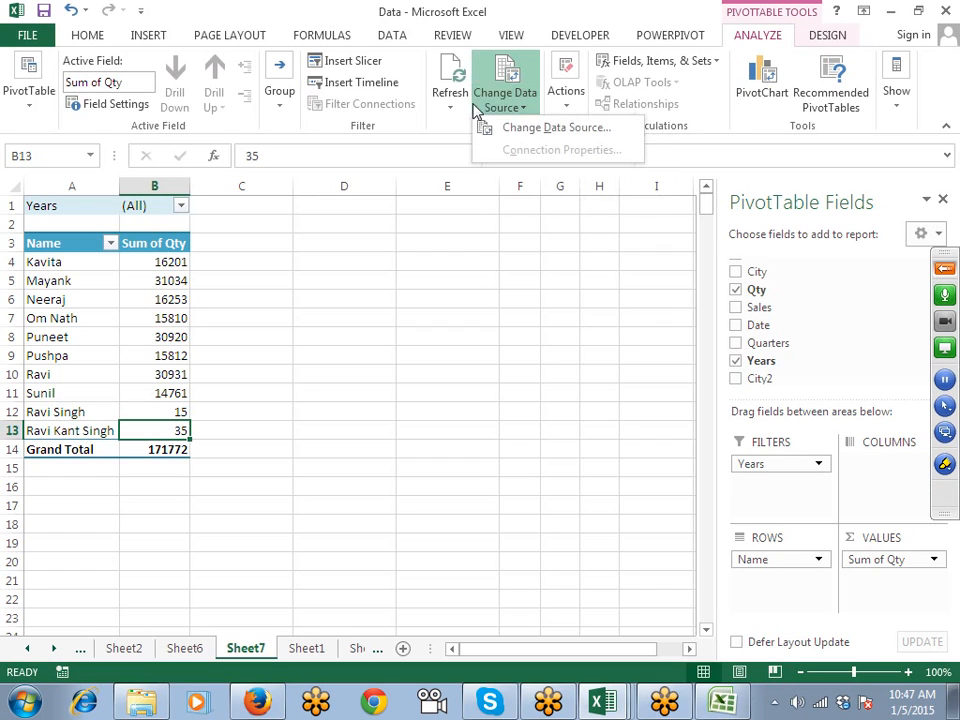
pyautogui.click(506, 128)
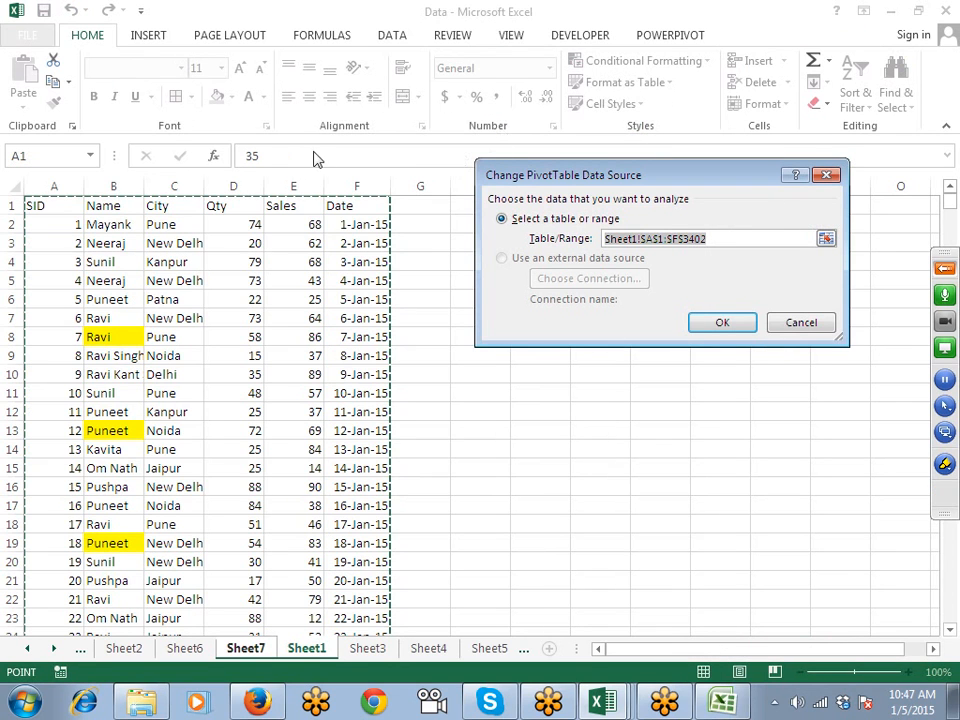
pyautogui.click(53, 203)
pyautogui.hotkey('ctrl', 'shift', 'Right')
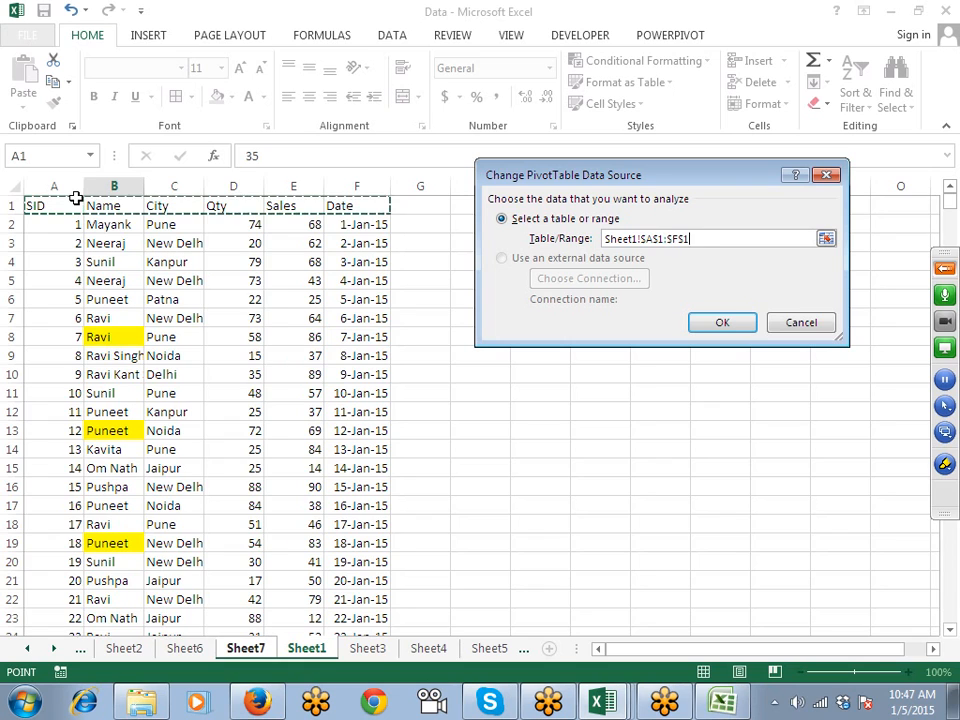
pyautogui.hotkey('ctrl', 'shift', 'Down')
pyautogui.hotkey('shift', 'Down')
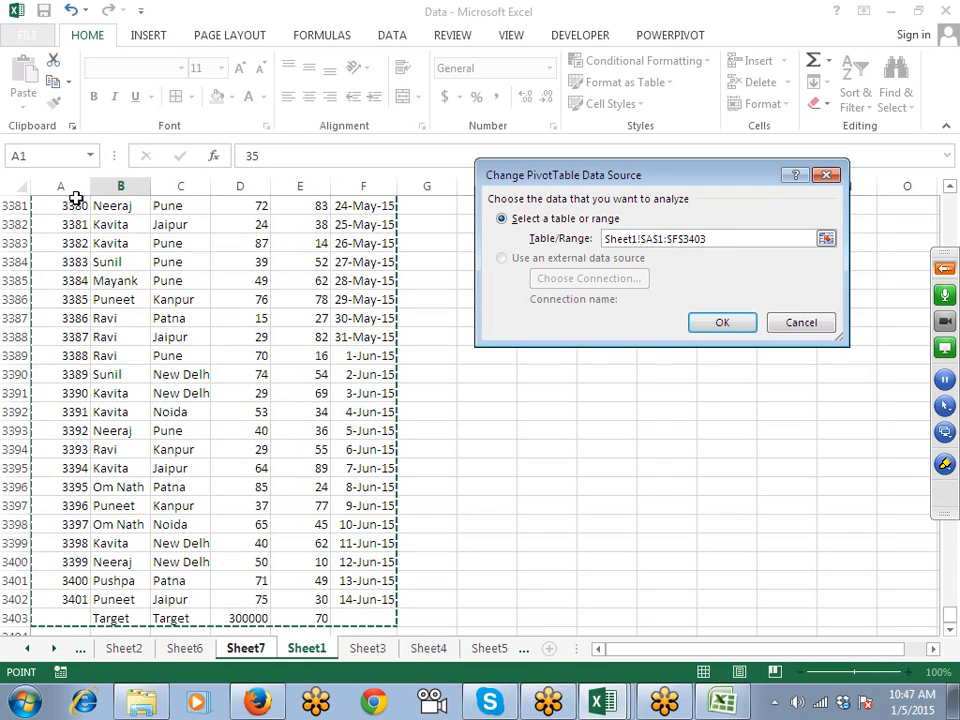
pyautogui.click(716, 328)
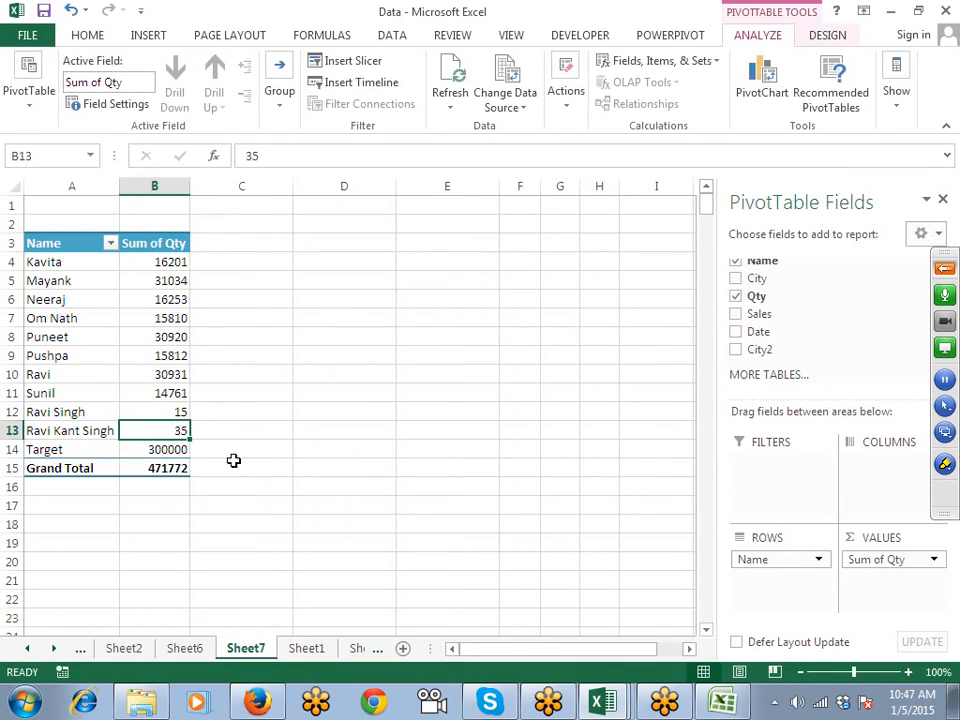
pyautogui.moveTo(100, 454); pyautogui.dragTo(176, 261)
pyautogui.click(173, 446)
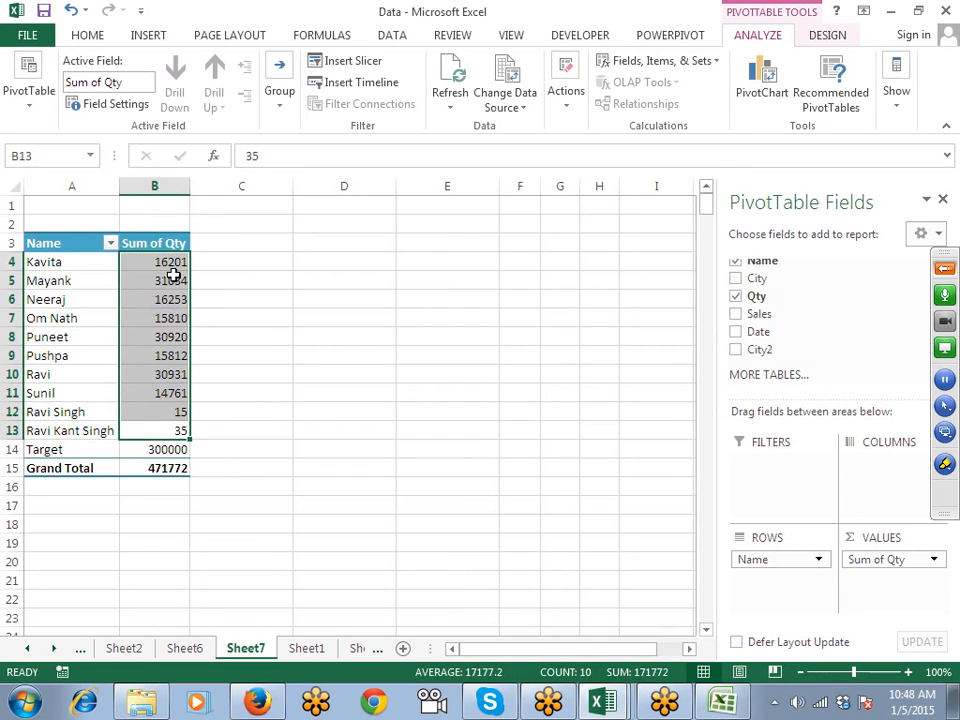
pyautogui.click(171, 316)
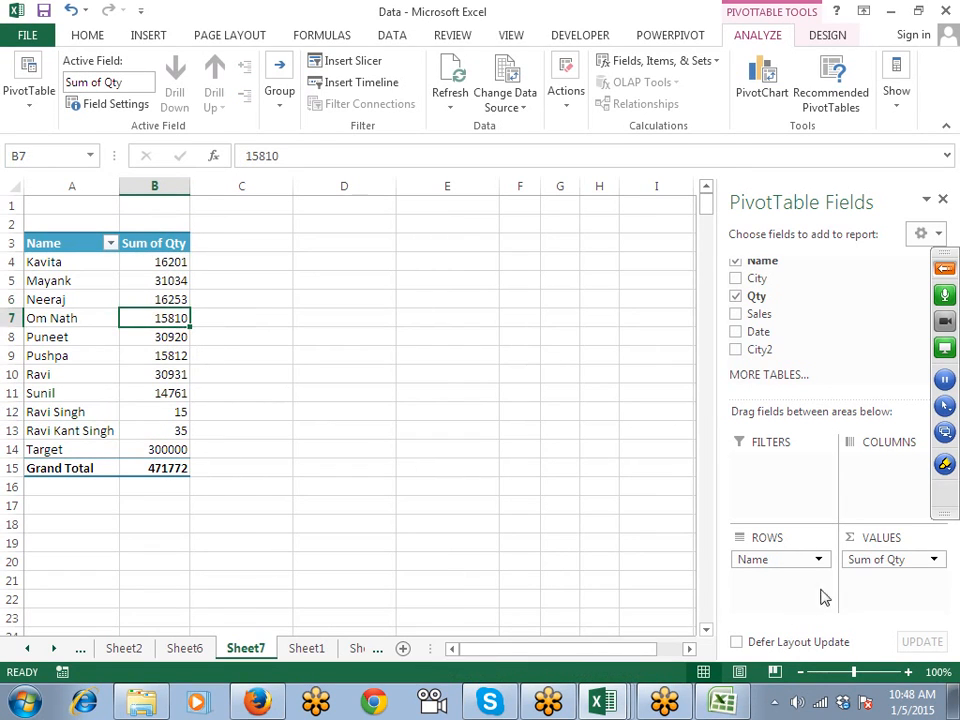
# Step: Add Qty a second time to the pivot table's values and choose Sum as its summary calculation
pyautogui.moveTo(754, 296); pyautogui.dragTo(869, 590)
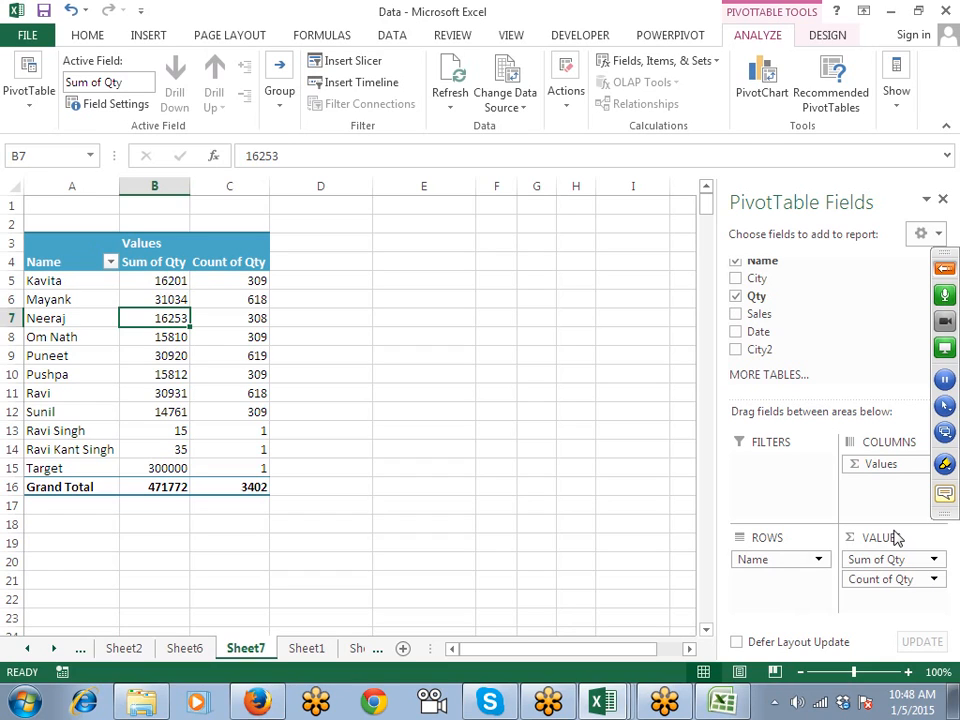
pyautogui.click(933, 580)
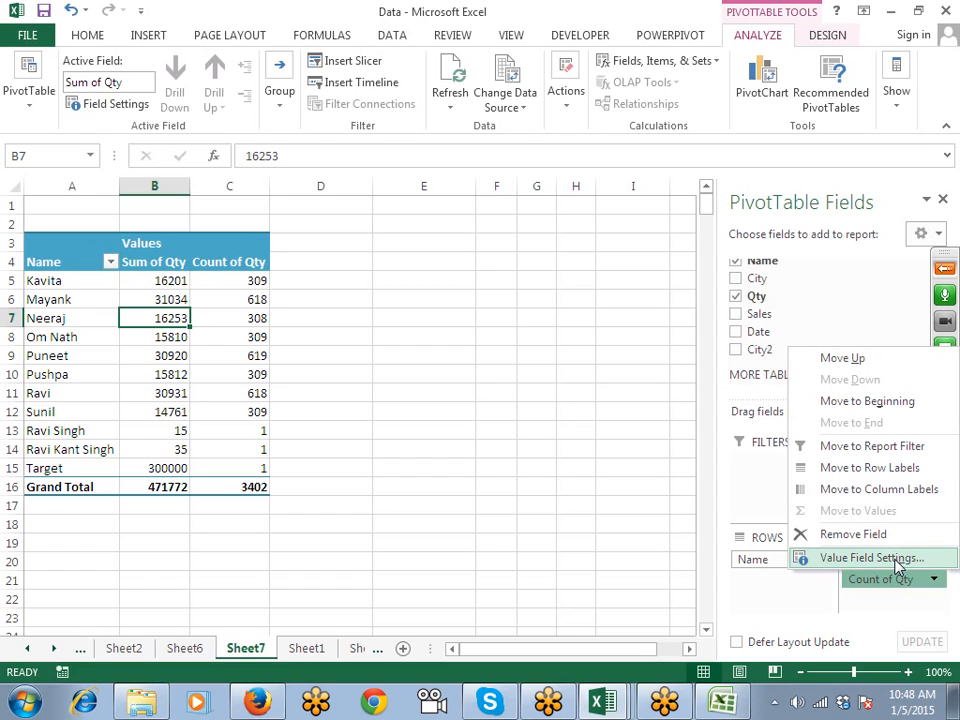
pyautogui.click(897, 566)
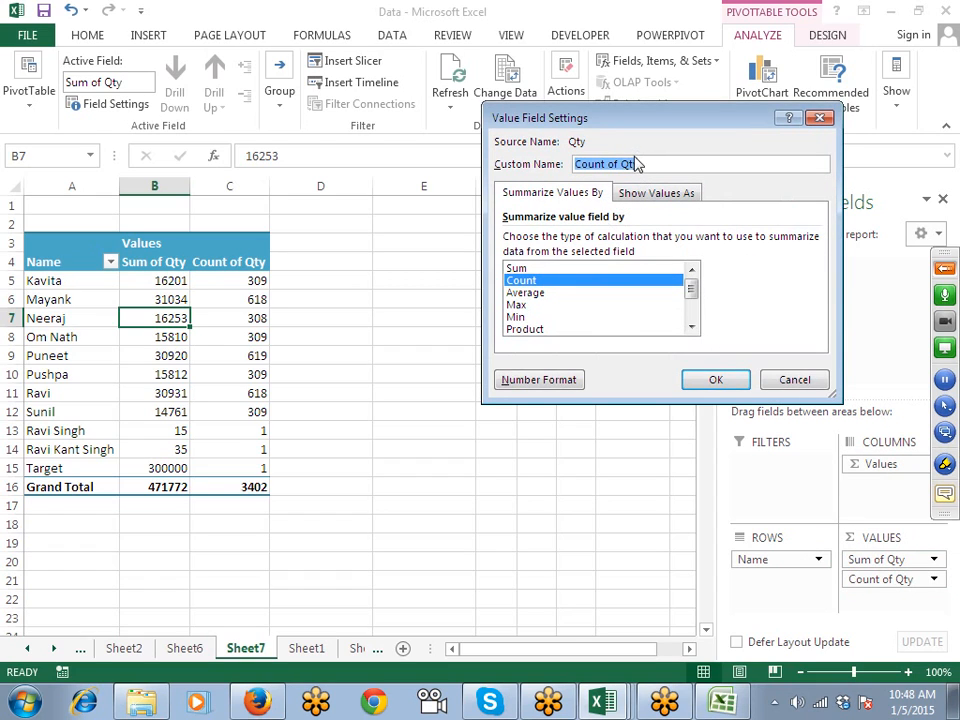
pyautogui.click(545, 269)
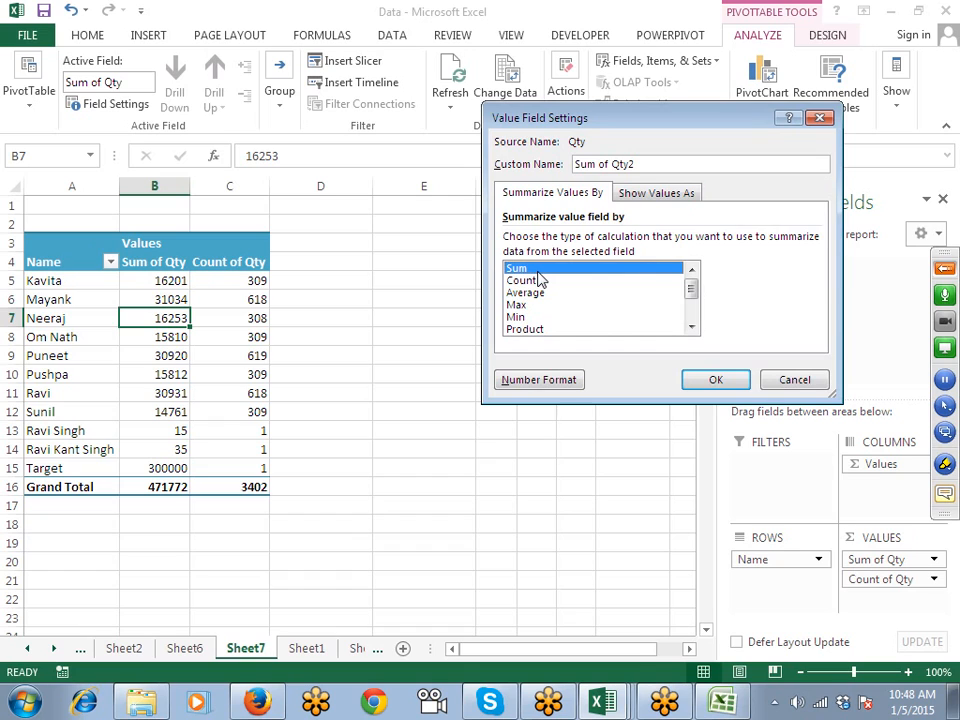
pyautogui.moveTo(568, 118); pyautogui.dragTo(434, 111)
# Step: Show the second Qty value as Difference From, with Name as base field and Target as base item
pyautogui.click(520, 190)
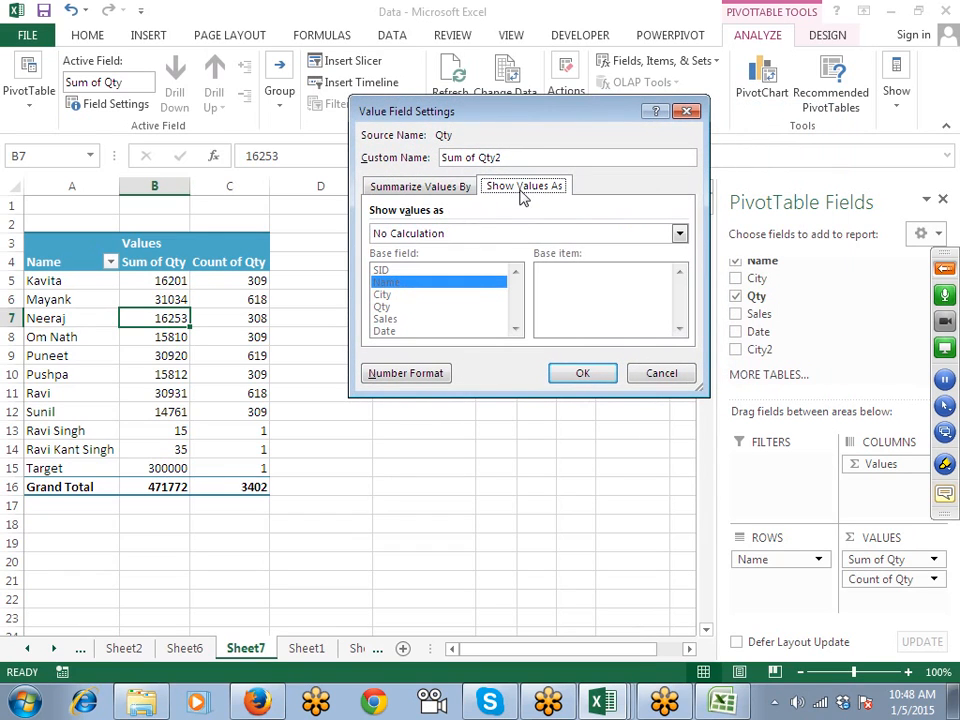
pyautogui.click(475, 233)
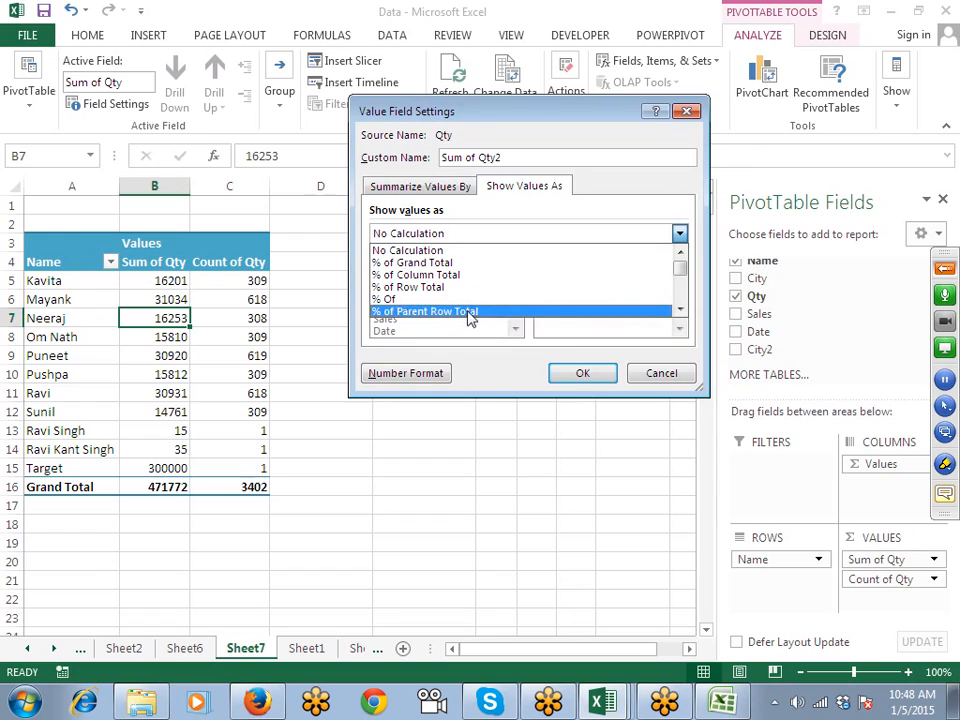
pyautogui.scroll(-3, 475, 296)
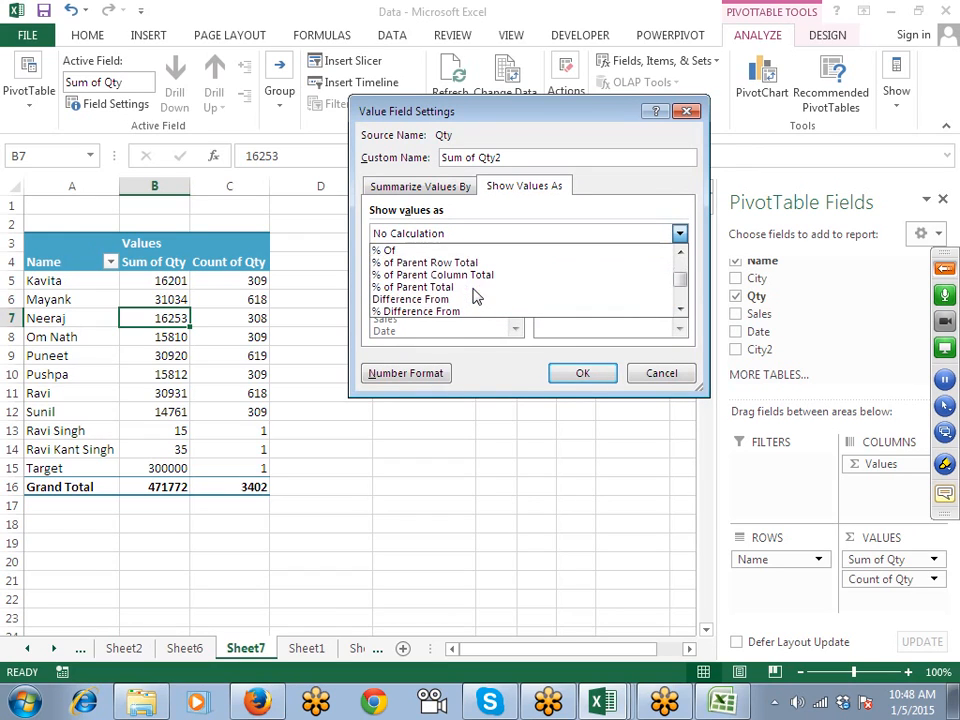
pyautogui.scroll(-1, 476, 298)
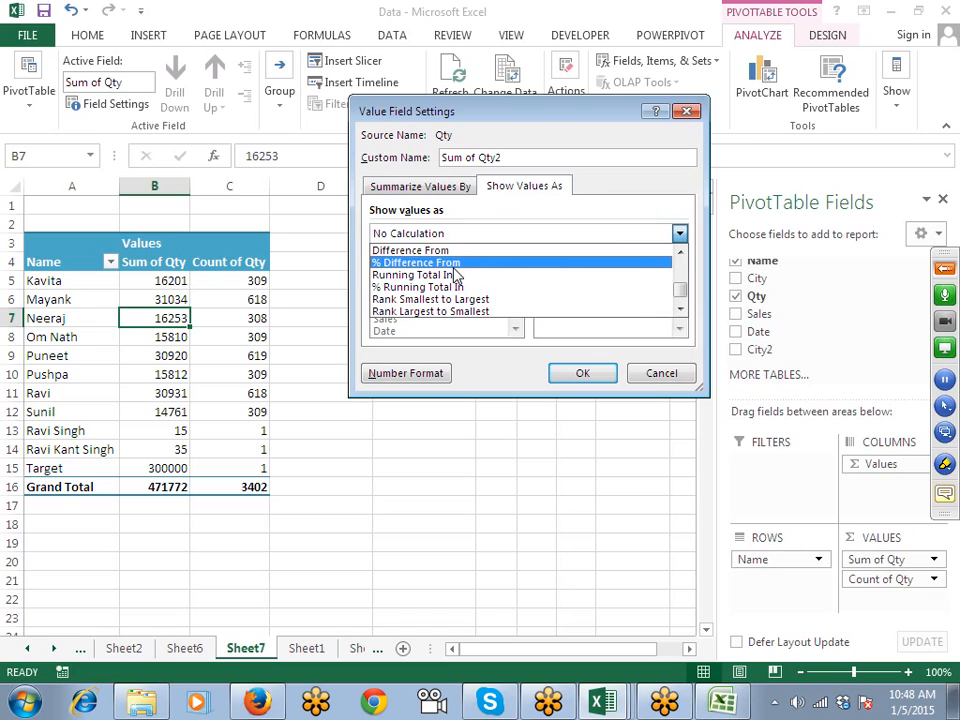
pyautogui.click(441, 250)
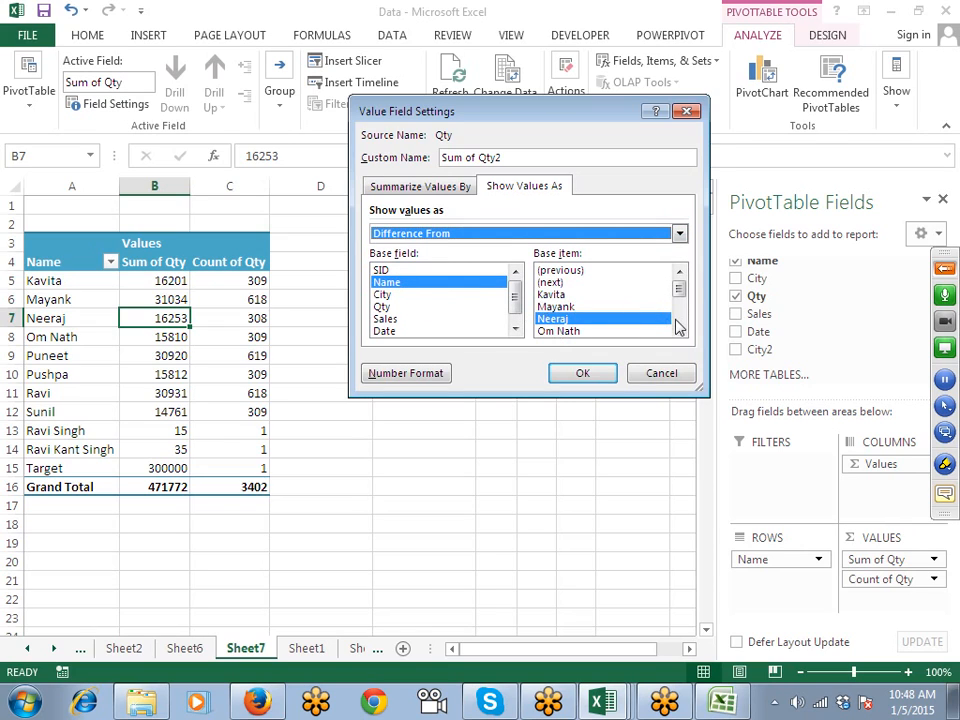
pyautogui.moveTo(679, 291); pyautogui.dragTo(677, 315)
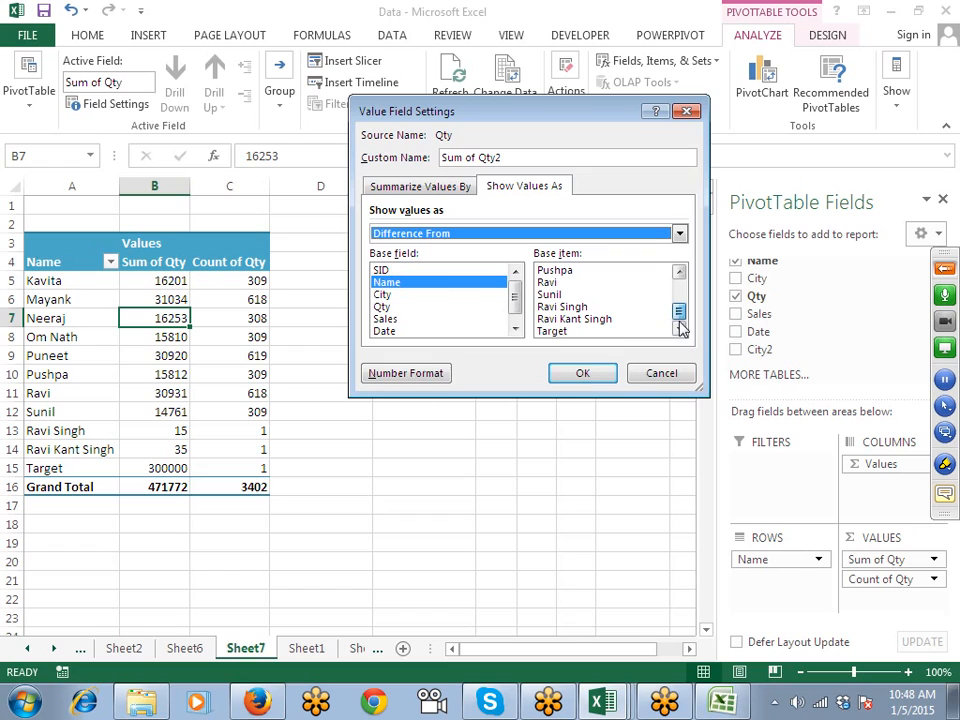
pyautogui.click(596, 331)
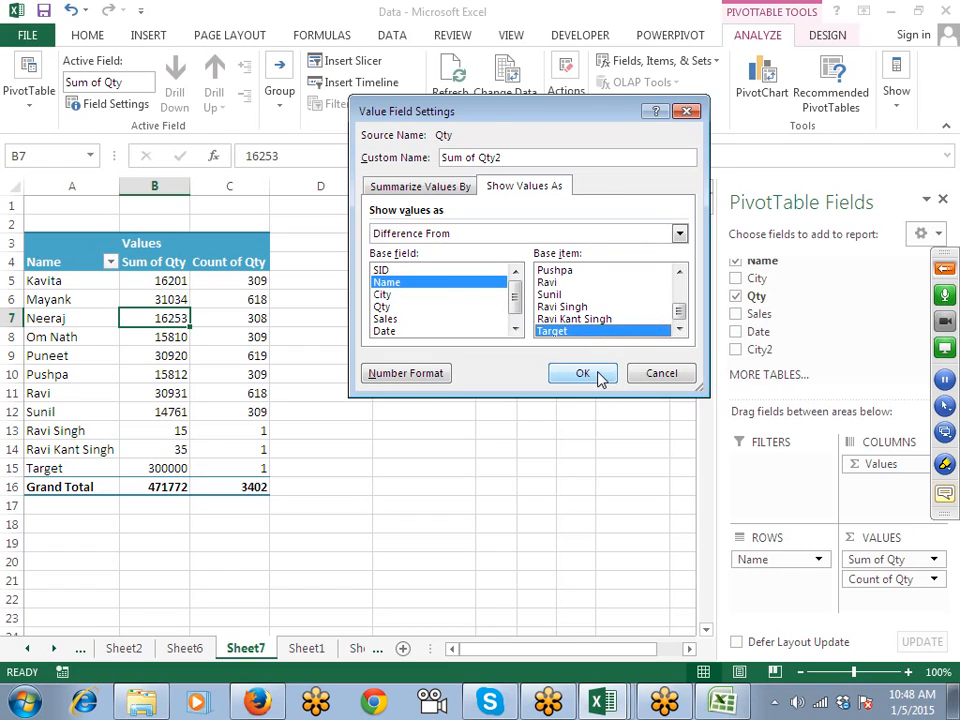
pyautogui.click(592, 374)
# Step: Compare each name's Qty sum and its difference in the pivot table with the Target row's Qty
pyautogui.click(169, 469)
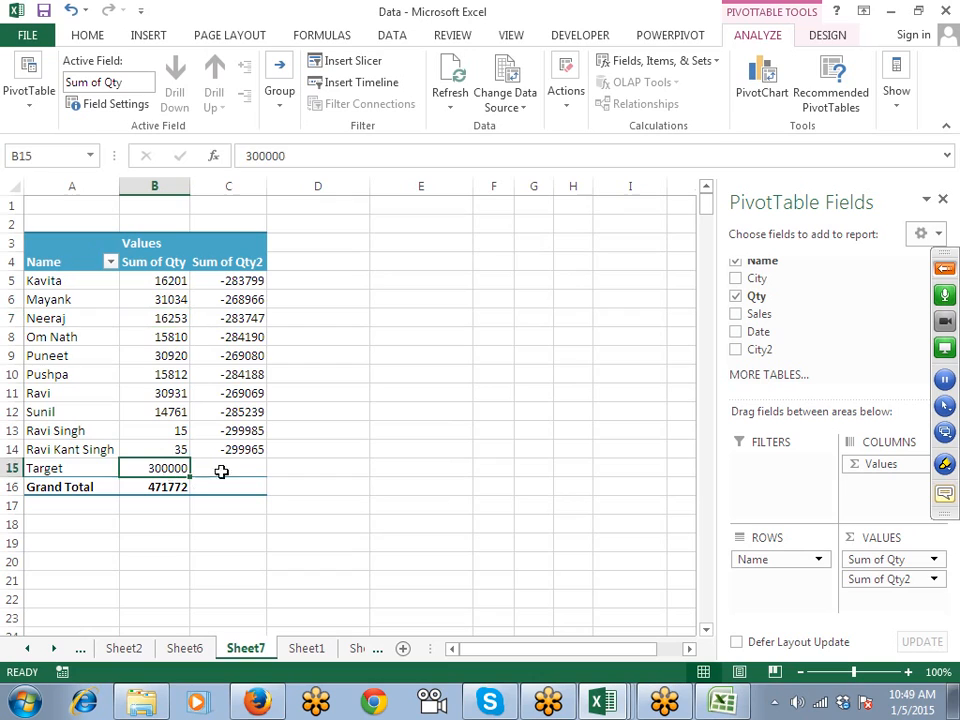
pyautogui.moveTo(241, 450); pyautogui.dragTo(248, 281)
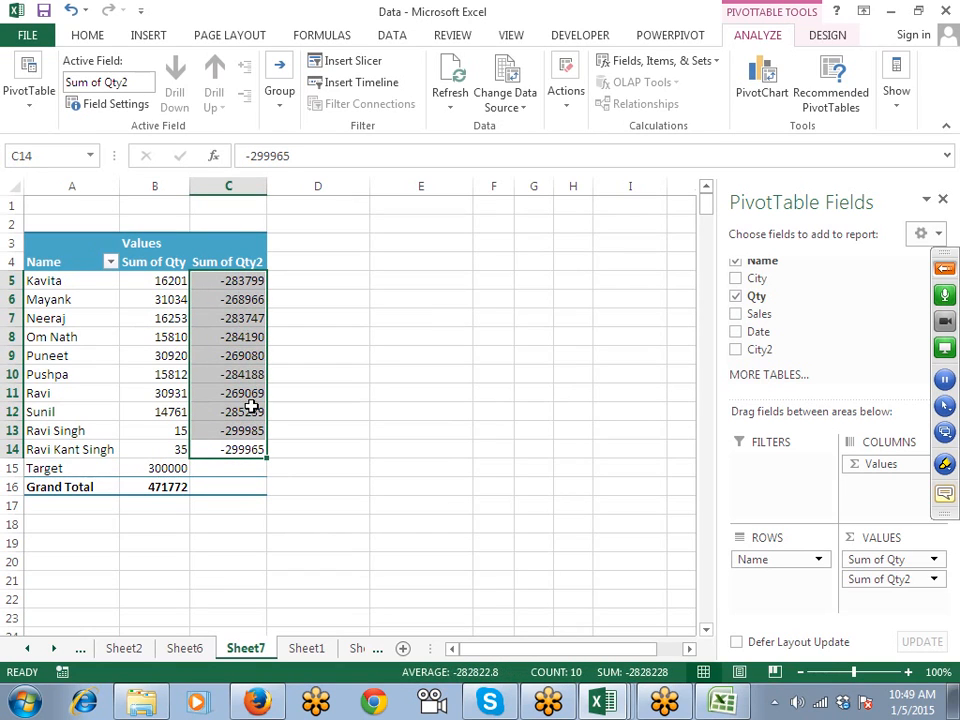
pyautogui.click(174, 466)
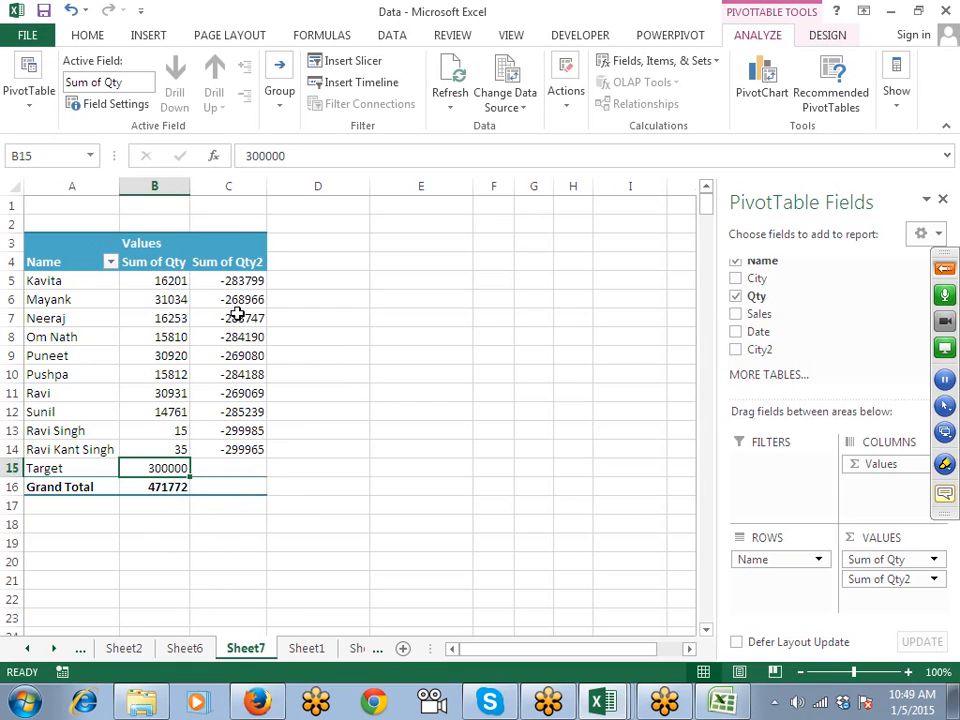
pyautogui.click(169, 304)
pyautogui.click(180, 466)
# Step: Set the Qty of the Target row in row 3403 of Sheet1 to 30000
pyautogui.click(300, 649)
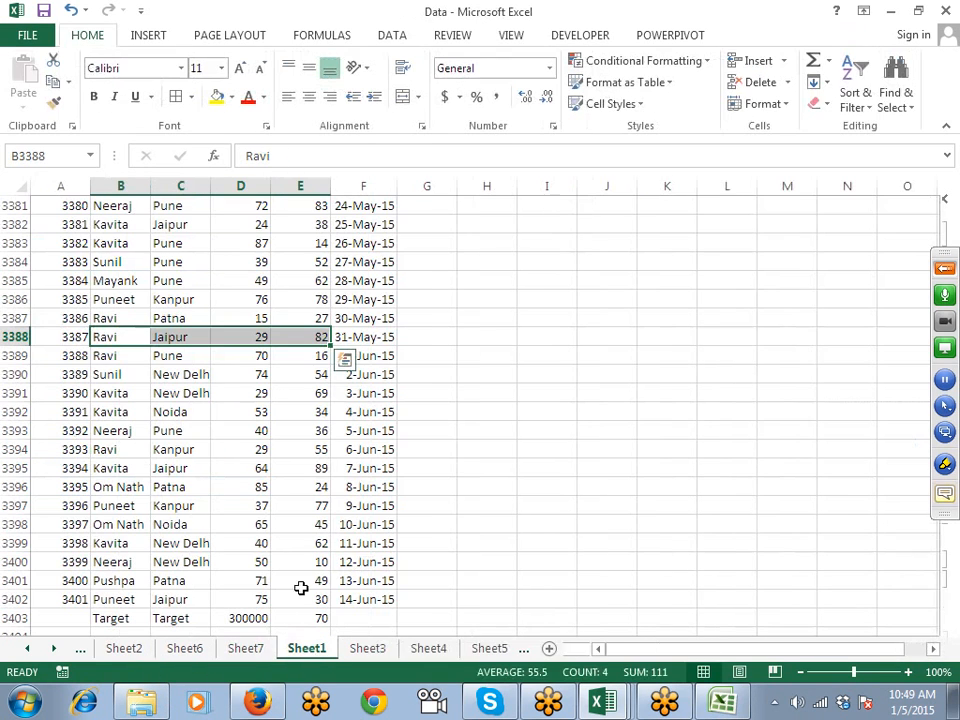
pyautogui.click(253, 612)
pyautogui.doubleClick(263, 616)
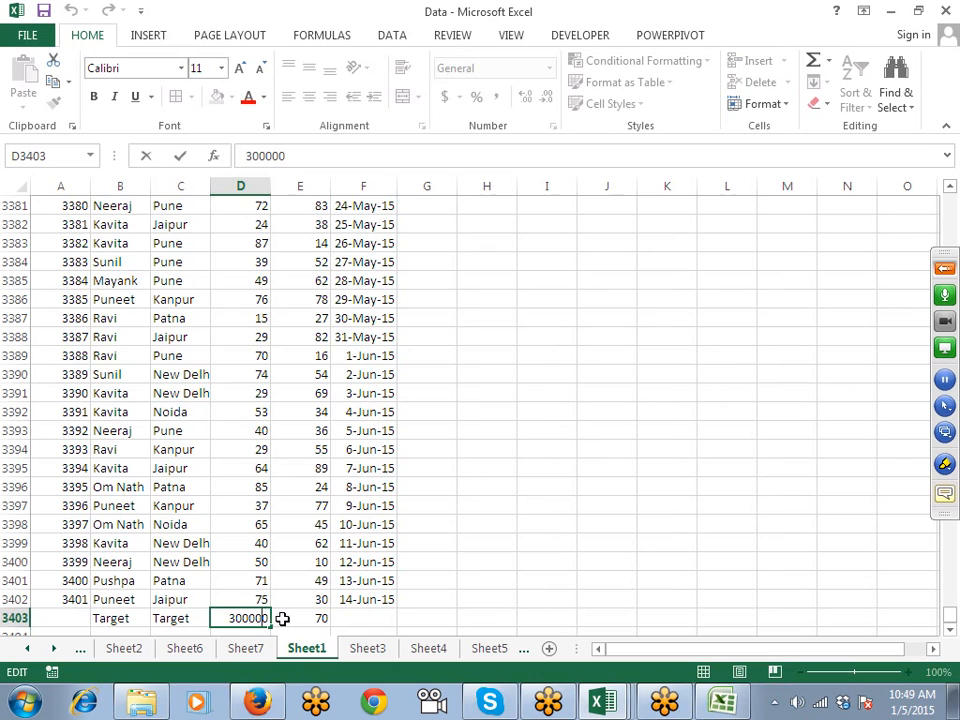
pyautogui.press('BackSpace')
pyautogui.press('Return')
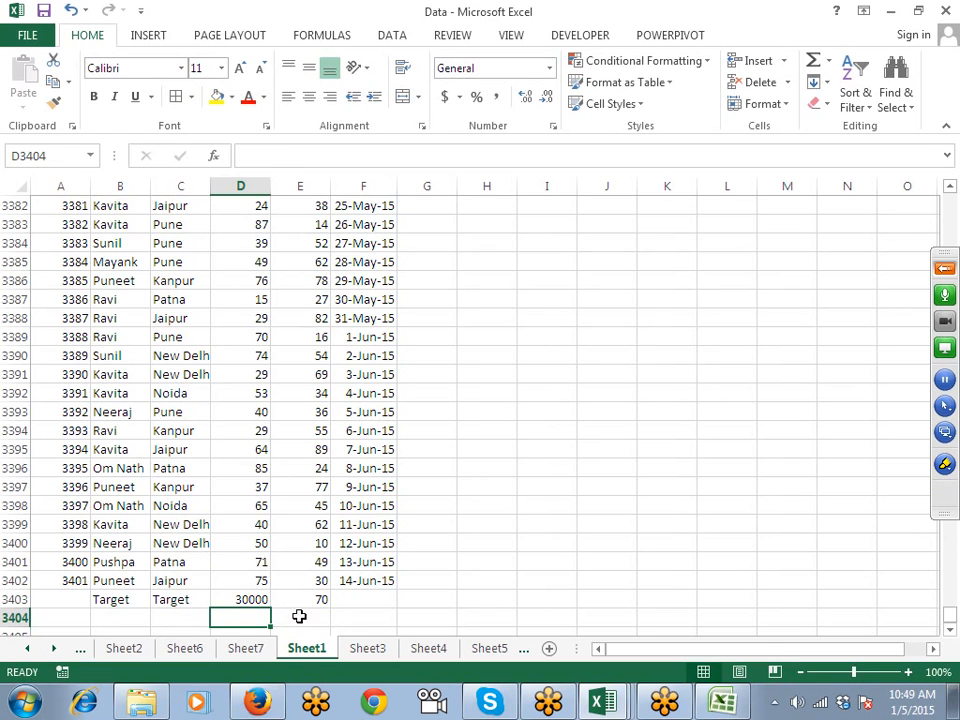
# Step: Refresh the pivot table on Sheet7 and check a name's difference from the Target row's Qty
pyautogui.click(245, 648)
pyautogui.rightClick(142, 337)
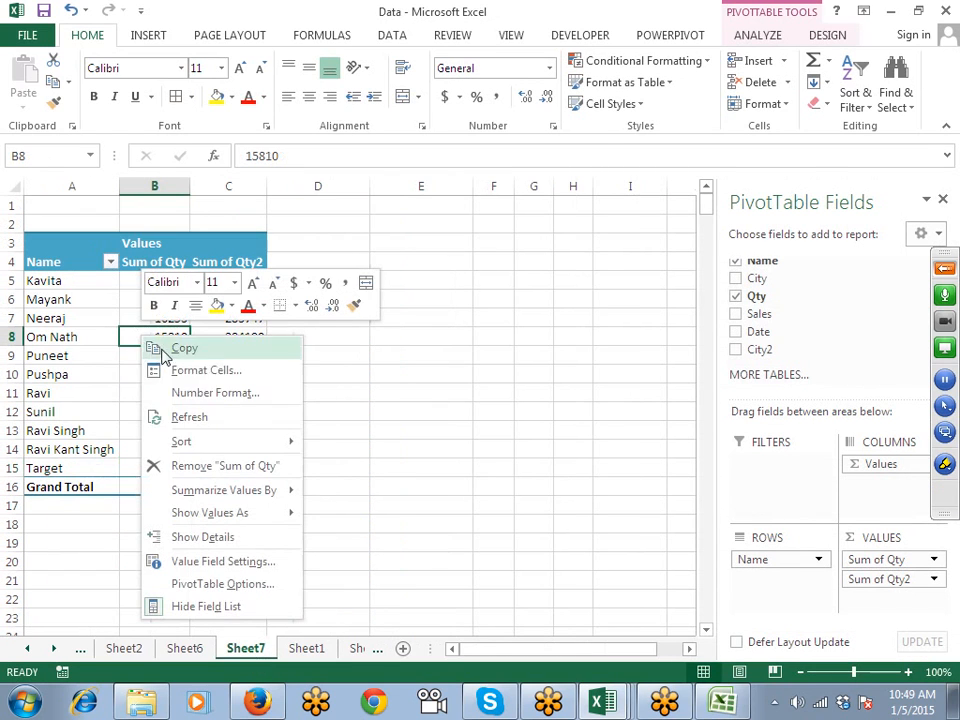
pyautogui.click(185, 418)
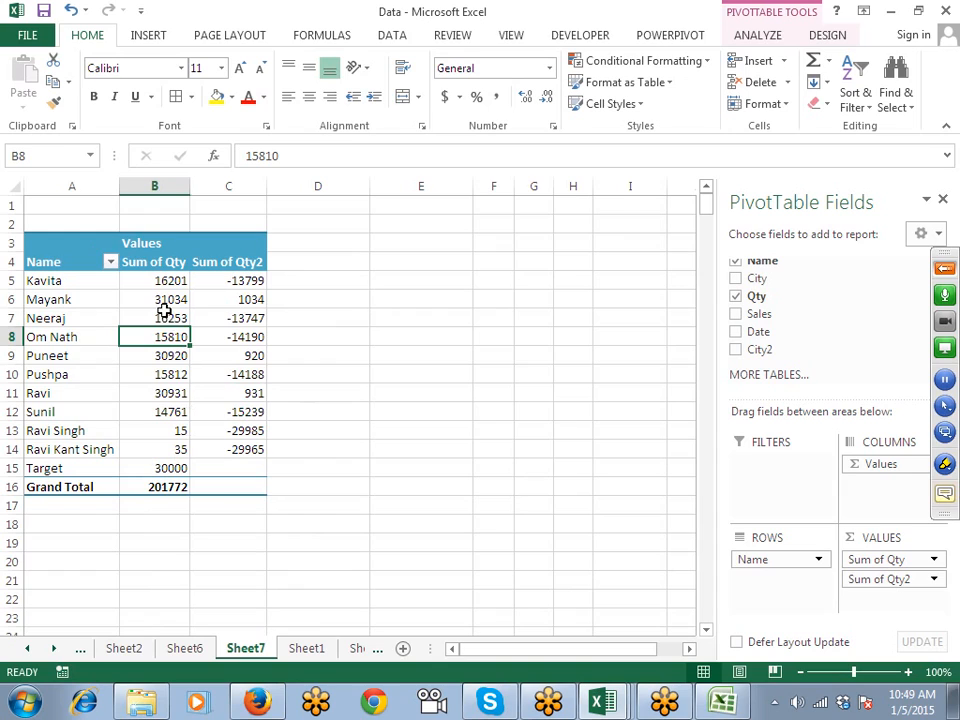
pyautogui.moveTo(163, 303); pyautogui.dragTo(229, 302)
pyautogui.click(229, 302)
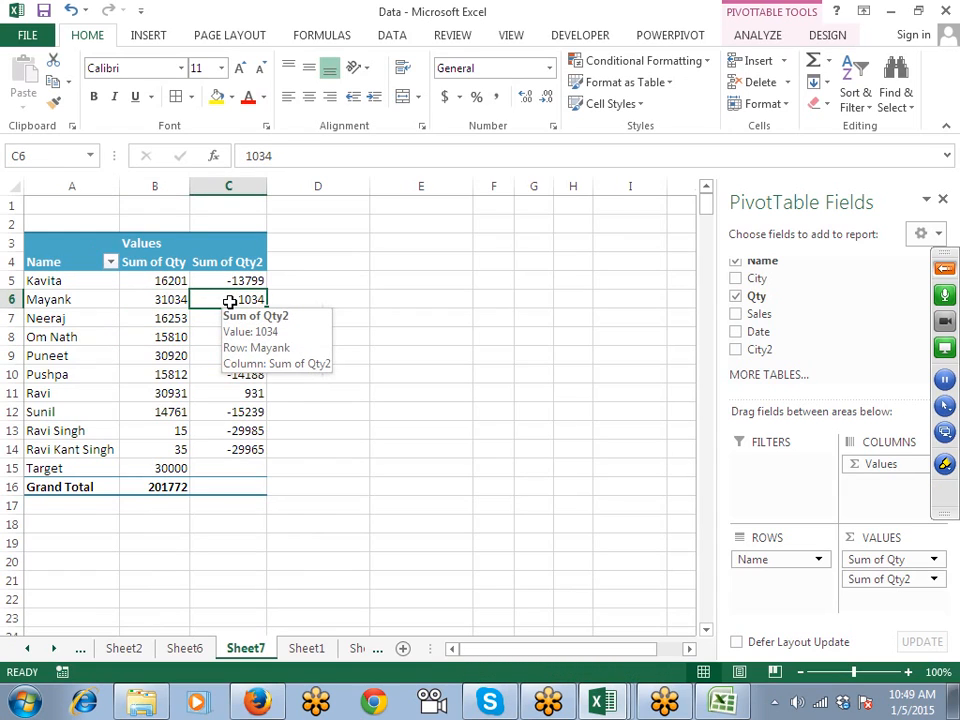
# Step: Show the second Qty value as % Difference From, with Name as base field and Target as base item
pyautogui.click(932, 580)
pyautogui.click(918, 560)
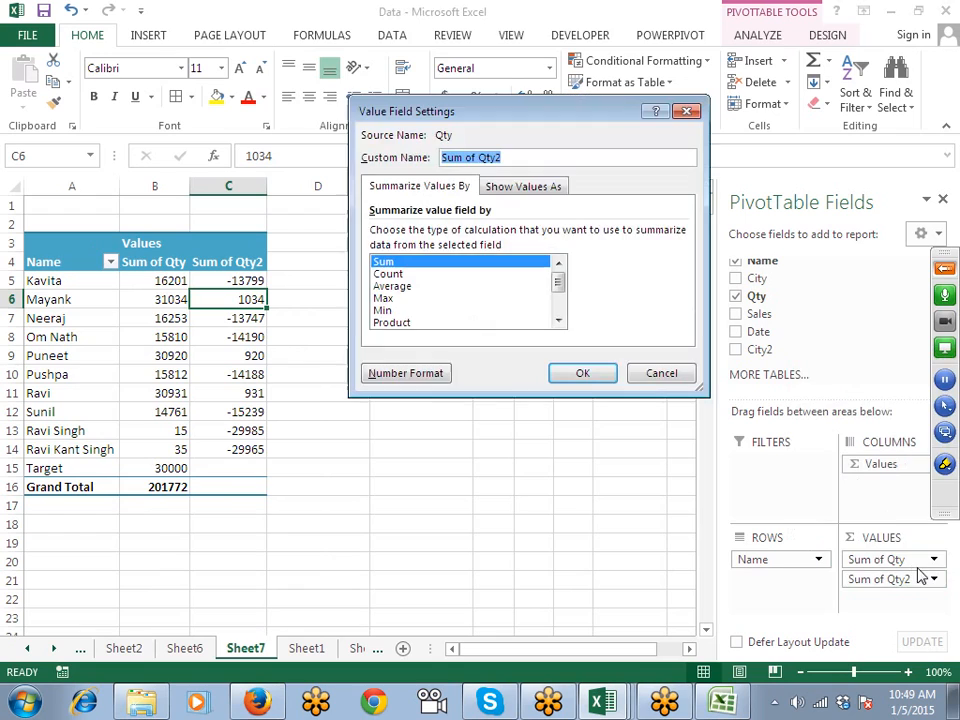
pyautogui.click(520, 187)
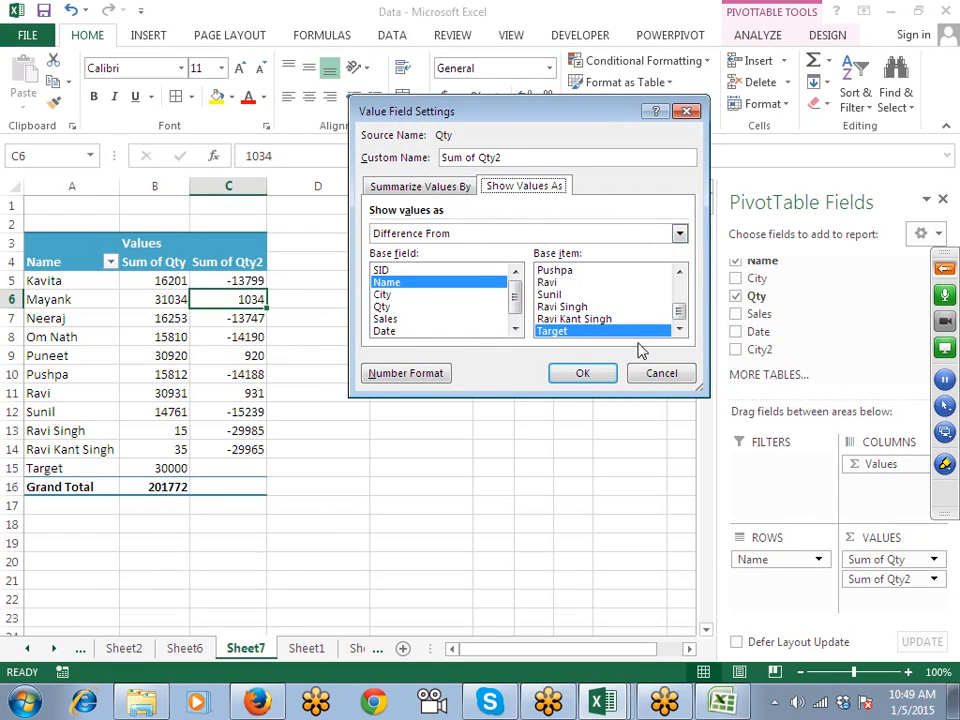
pyautogui.click(679, 233)
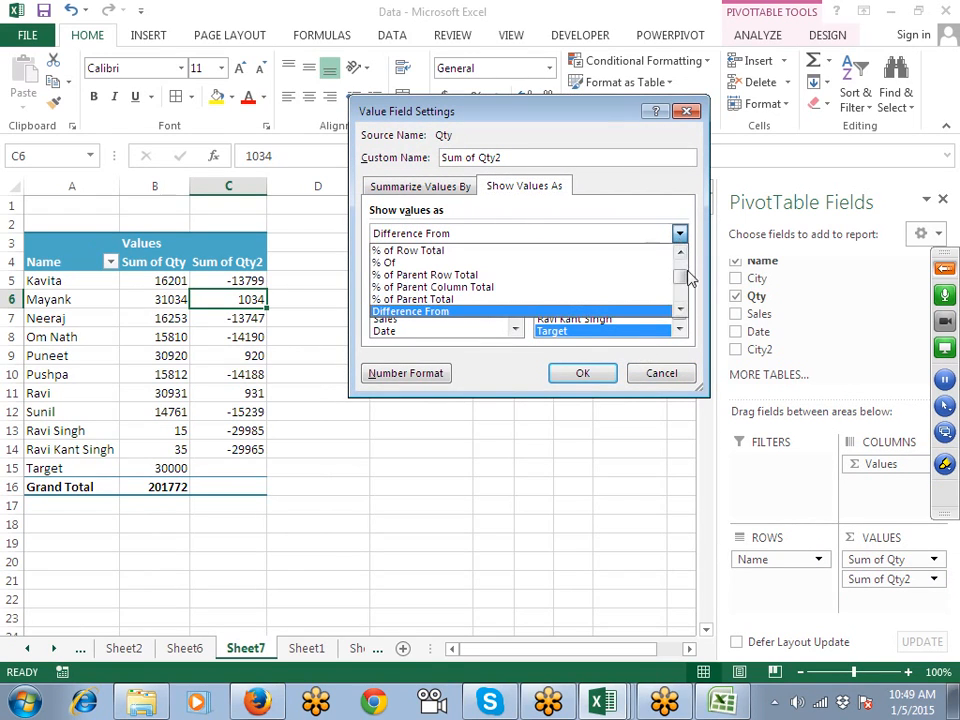
pyautogui.click(680, 309)
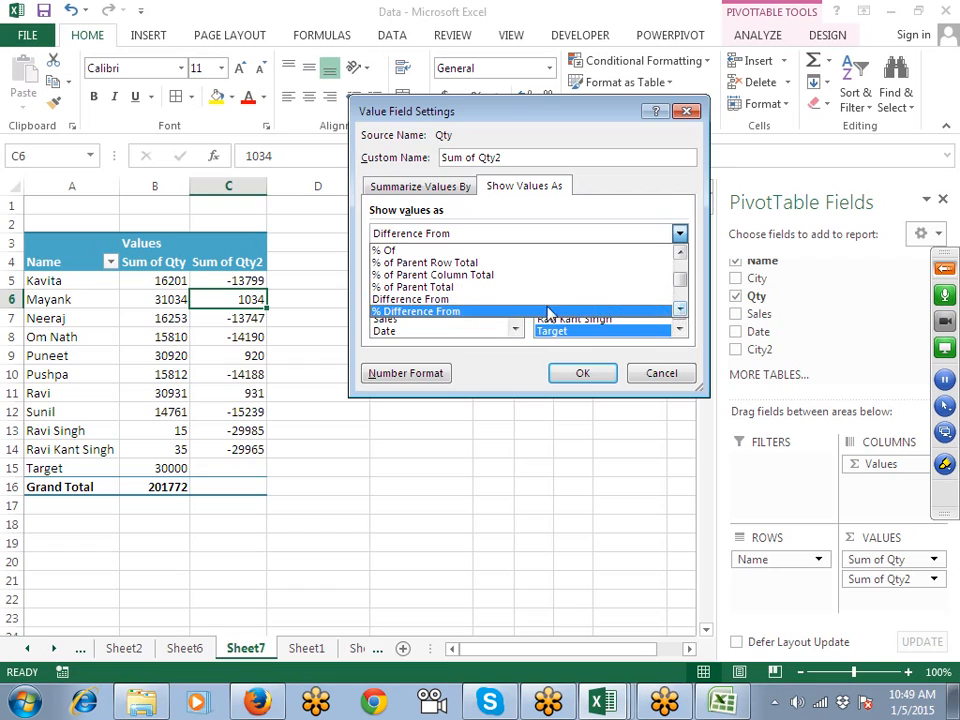
pyautogui.click(455, 312)
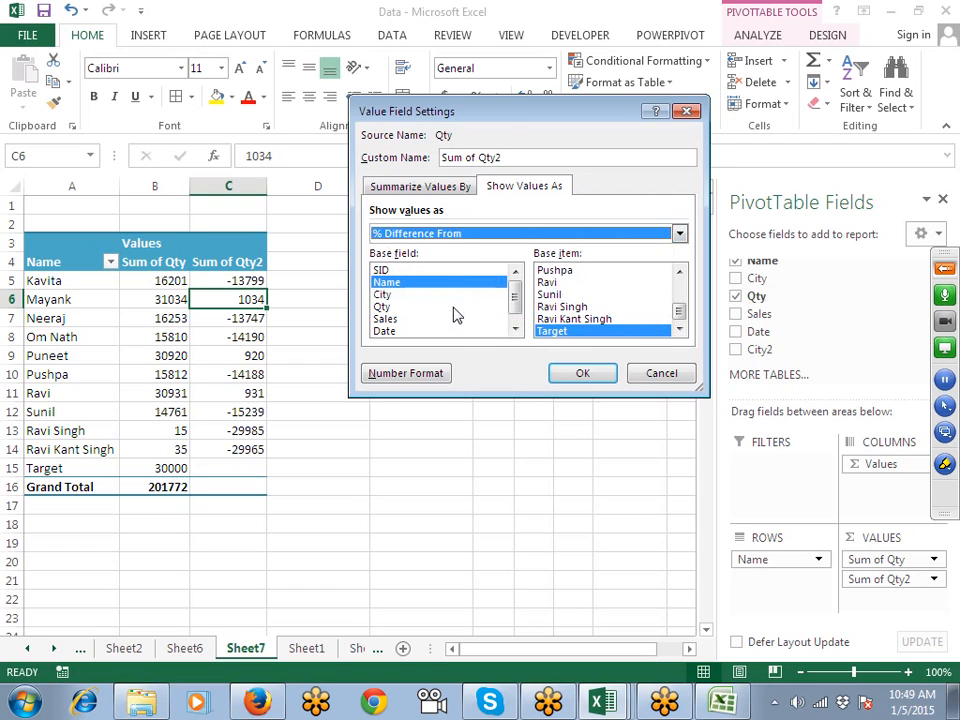
pyautogui.click(576, 373)
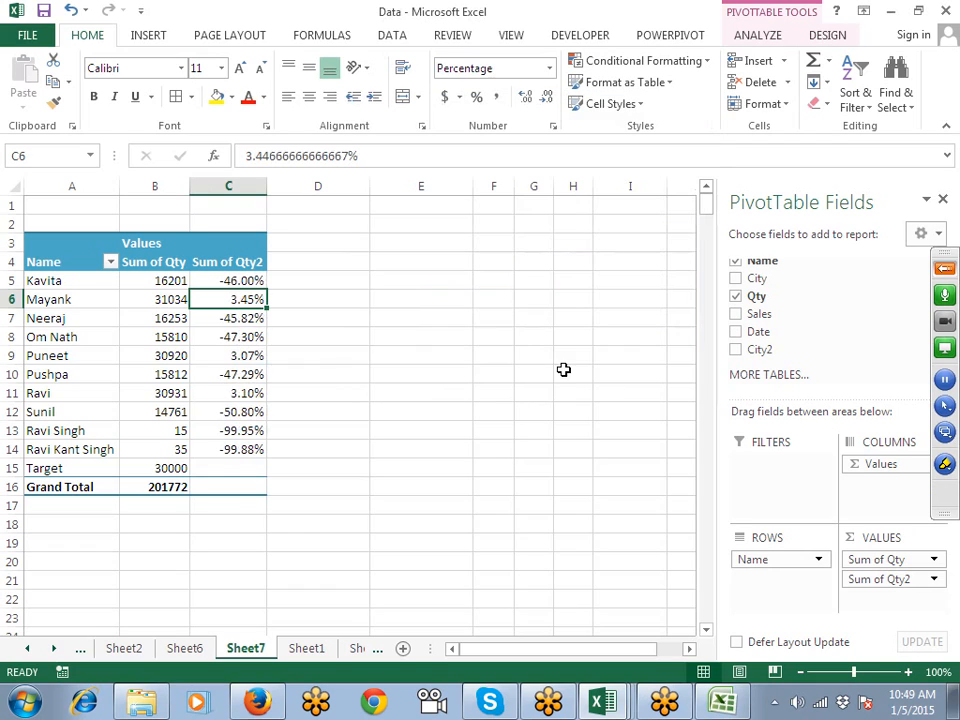
pyautogui.click(219, 281)
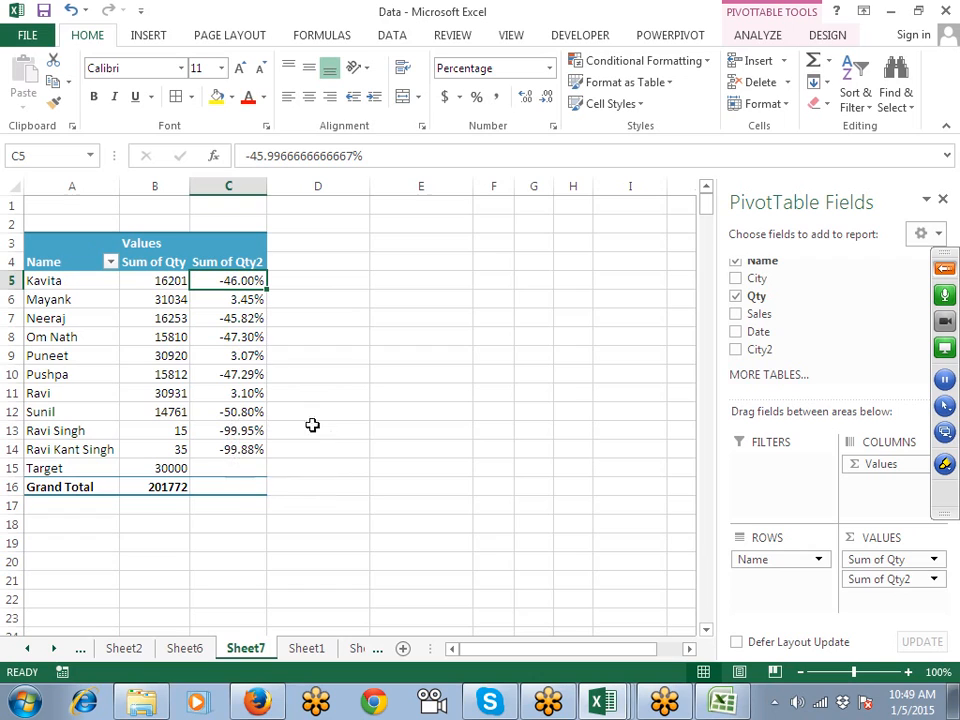
# Step: Show the second Qty value as % Of, with Name as base field and Target as base item
pyautogui.click(939, 584)
pyautogui.click(921, 558)
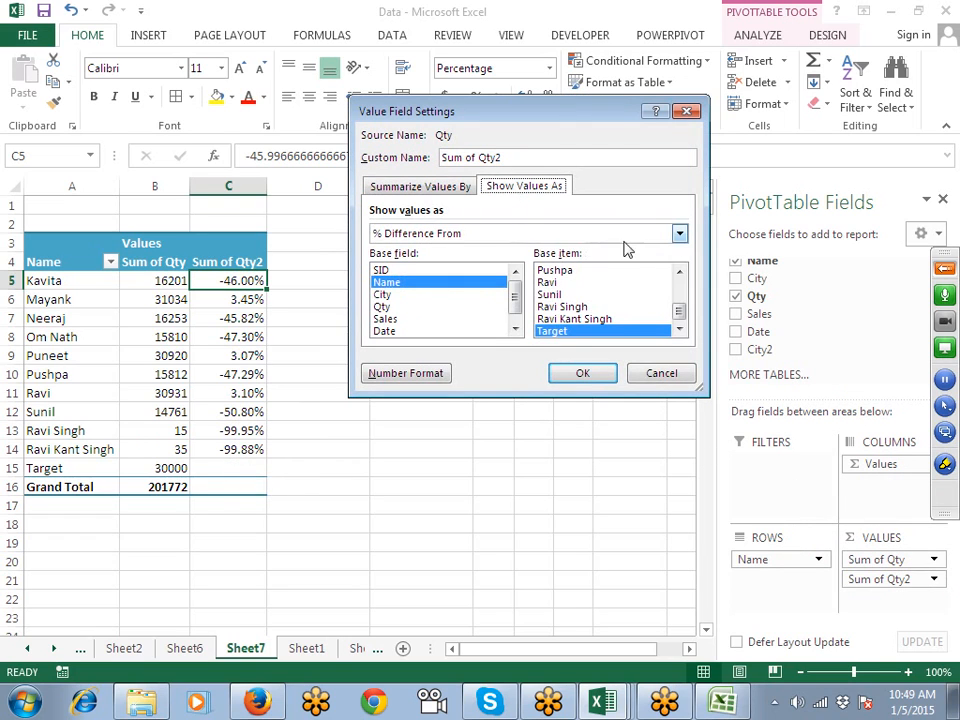
pyautogui.click(679, 233)
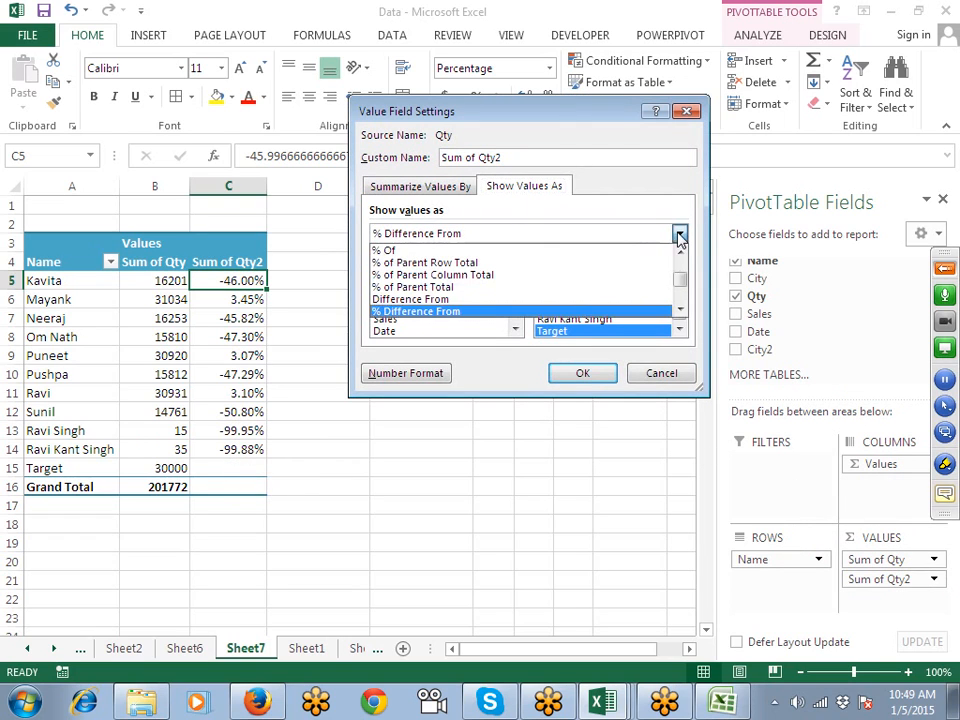
pyautogui.click(518, 251)
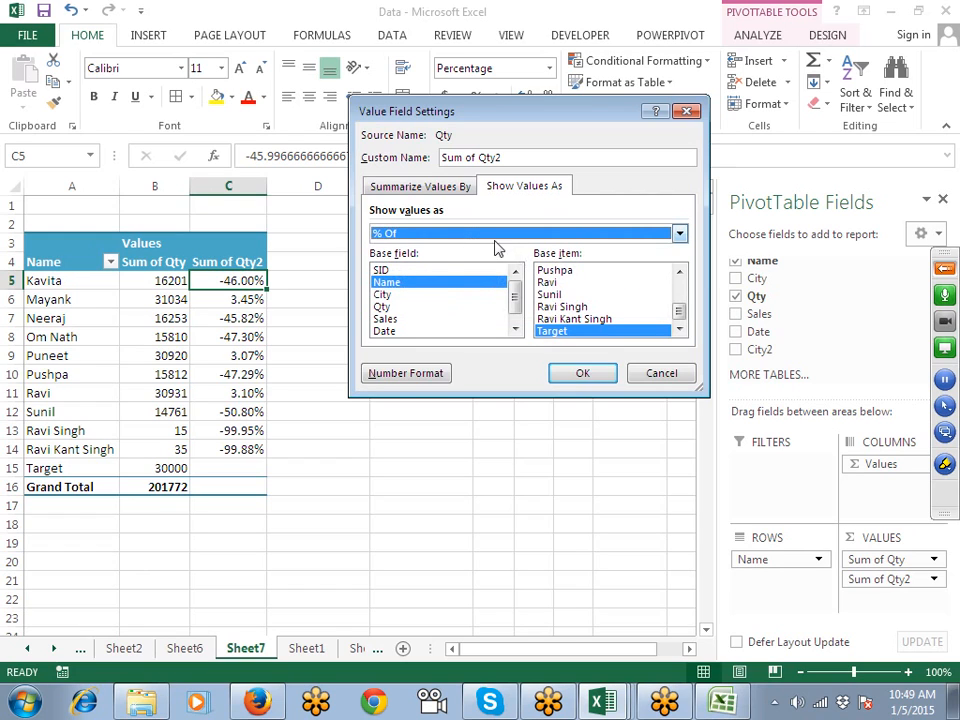
pyautogui.click(590, 377)
# Step: Expand the GoToMeeting control panel, mute all attendees and collapse the panel again
pyautogui.click(937, 269)
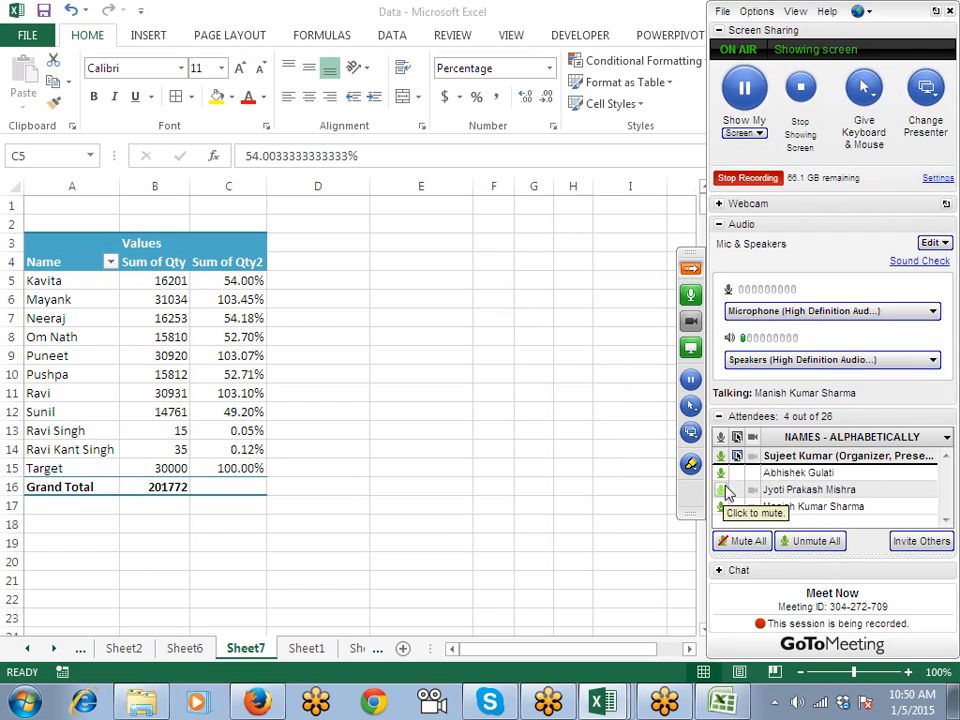
pyautogui.click(721, 507)
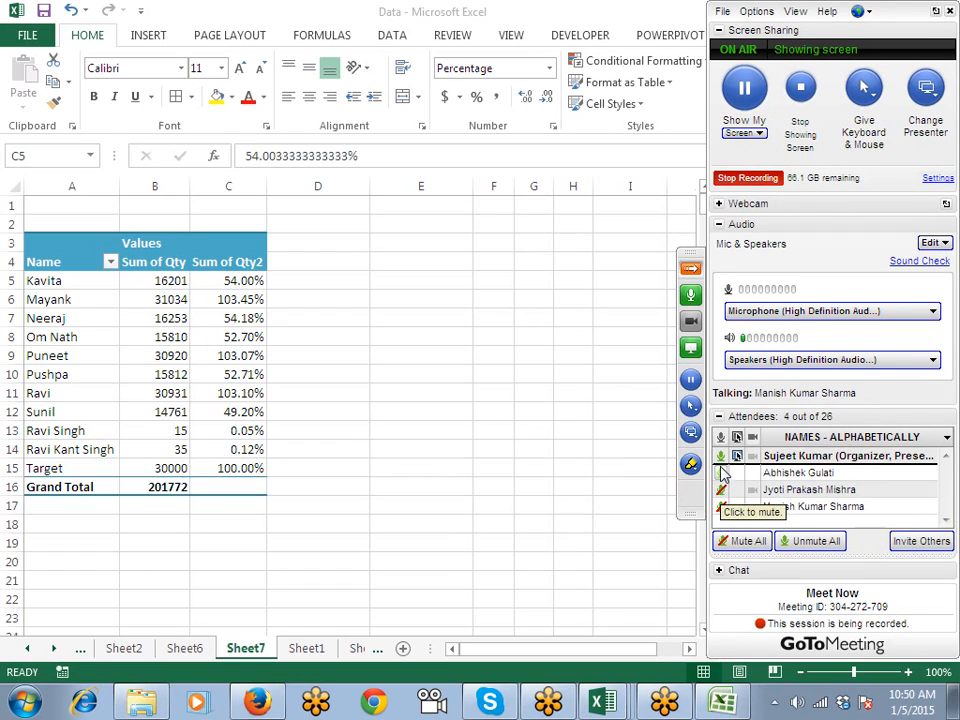
pyautogui.click(742, 541)
pyautogui.click(692, 271)
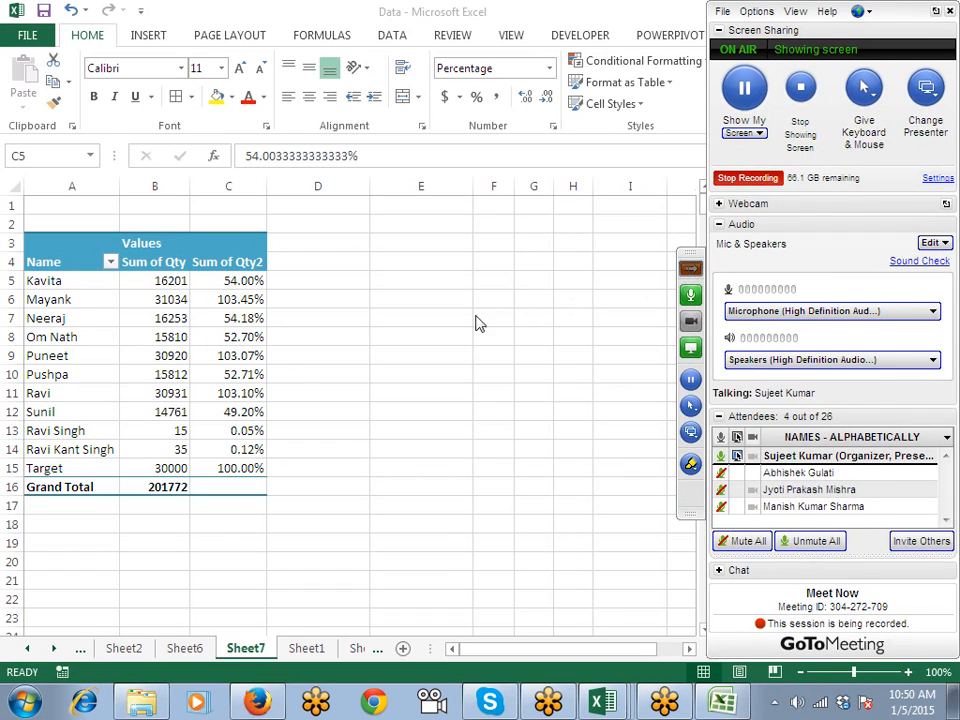
# Step: Show the second Qty value as Running Total In, with Name as base field
pyautogui.moveTo(187, 299); pyautogui.dragTo(236, 300)
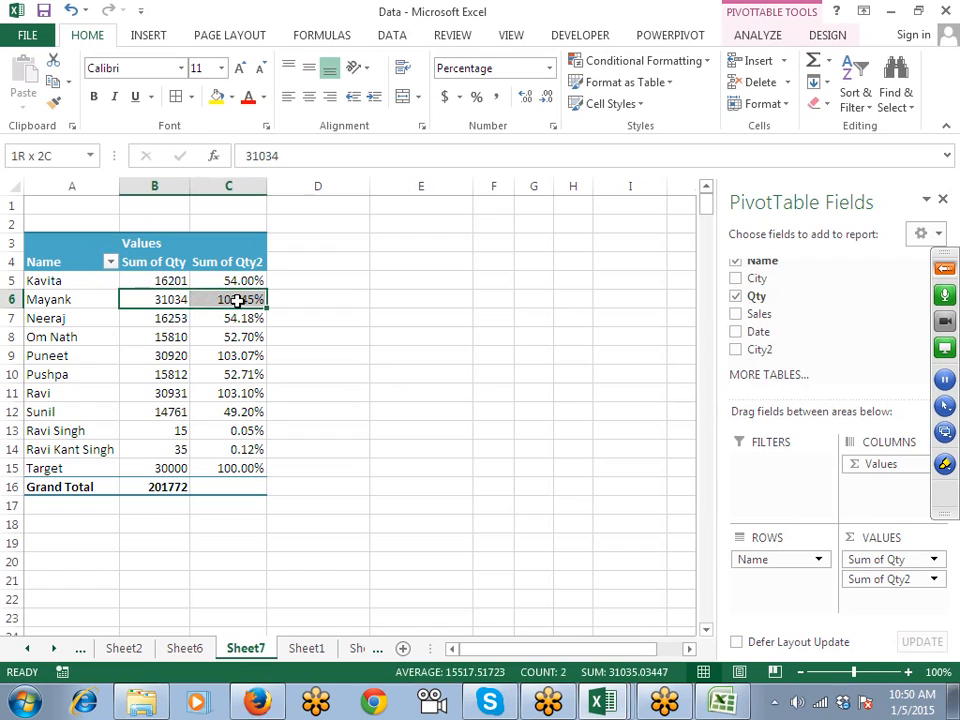
pyautogui.click(225, 282)
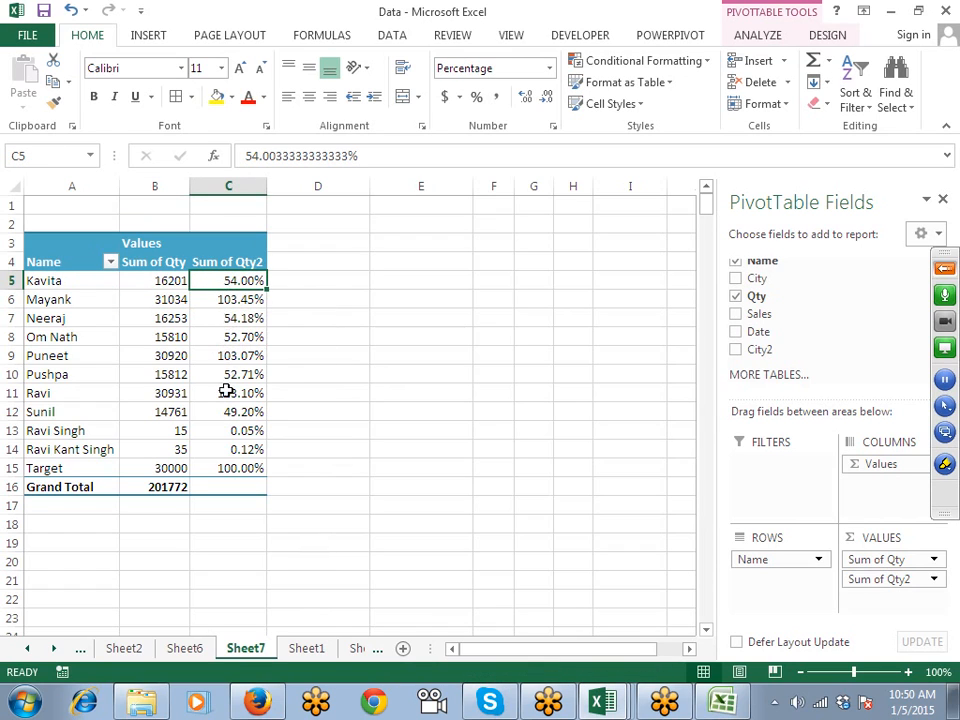
pyautogui.click(924, 579)
pyautogui.click(870, 558)
pyautogui.click(524, 187)
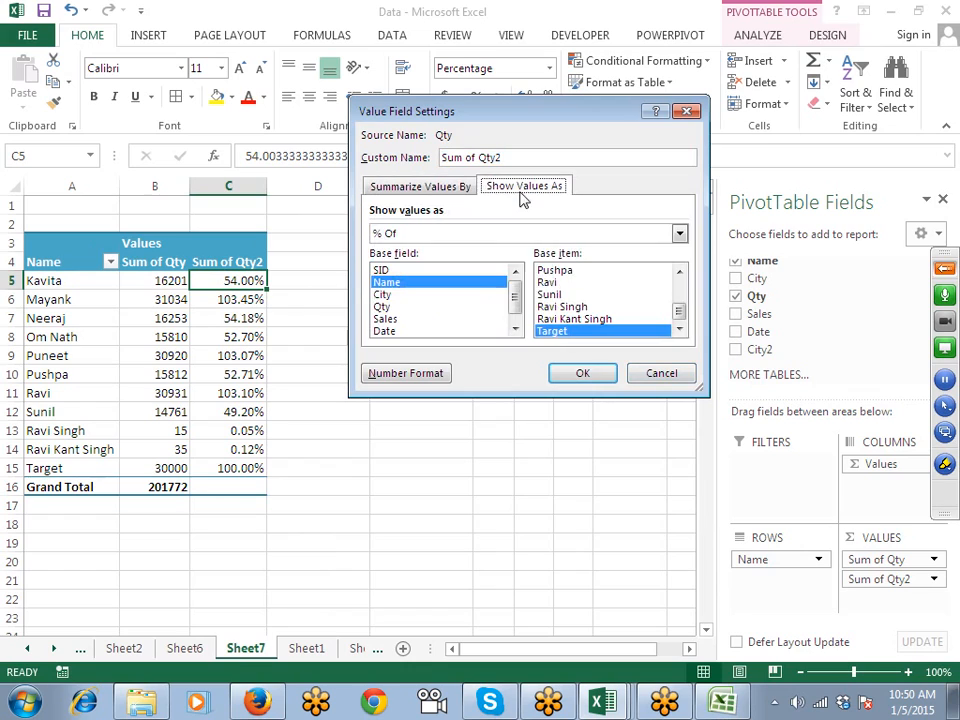
pyautogui.click(531, 238)
pyautogui.click(679, 311)
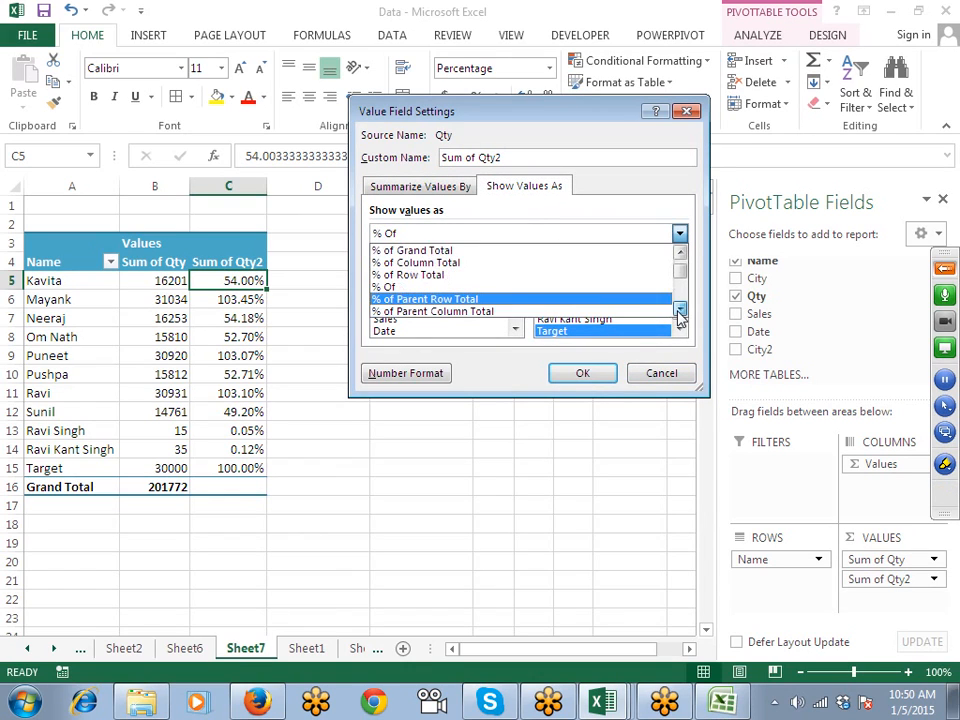
pyautogui.click(679, 311)
pyautogui.click(679, 311)
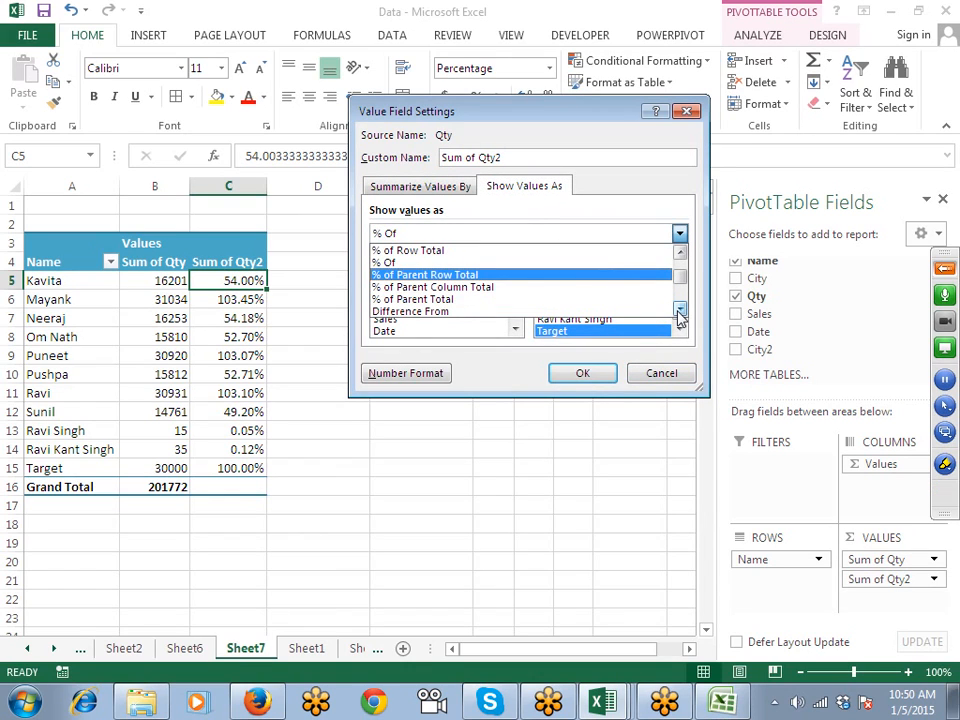
pyautogui.click(679, 311)
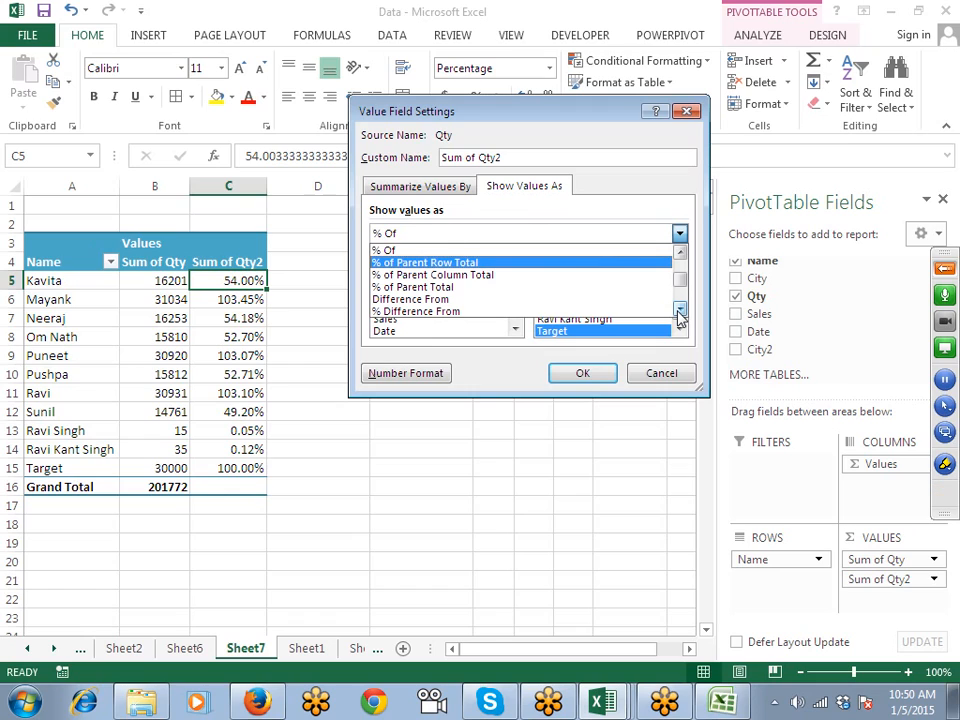
pyautogui.click(679, 311)
pyautogui.click(679, 311)
pyautogui.click(679, 311)
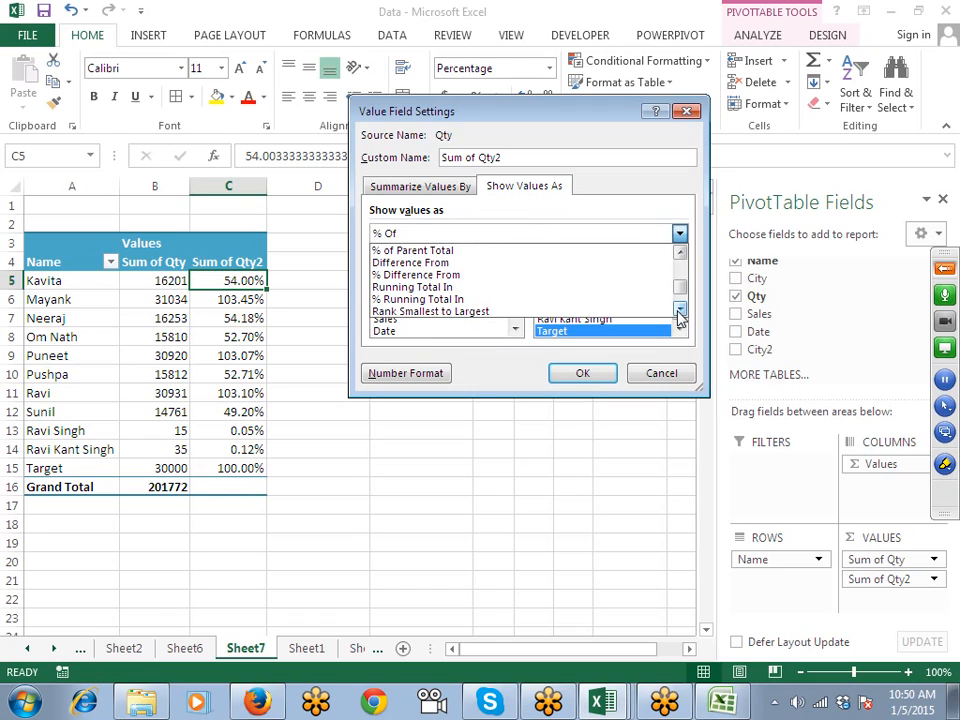
pyautogui.click(555, 288)
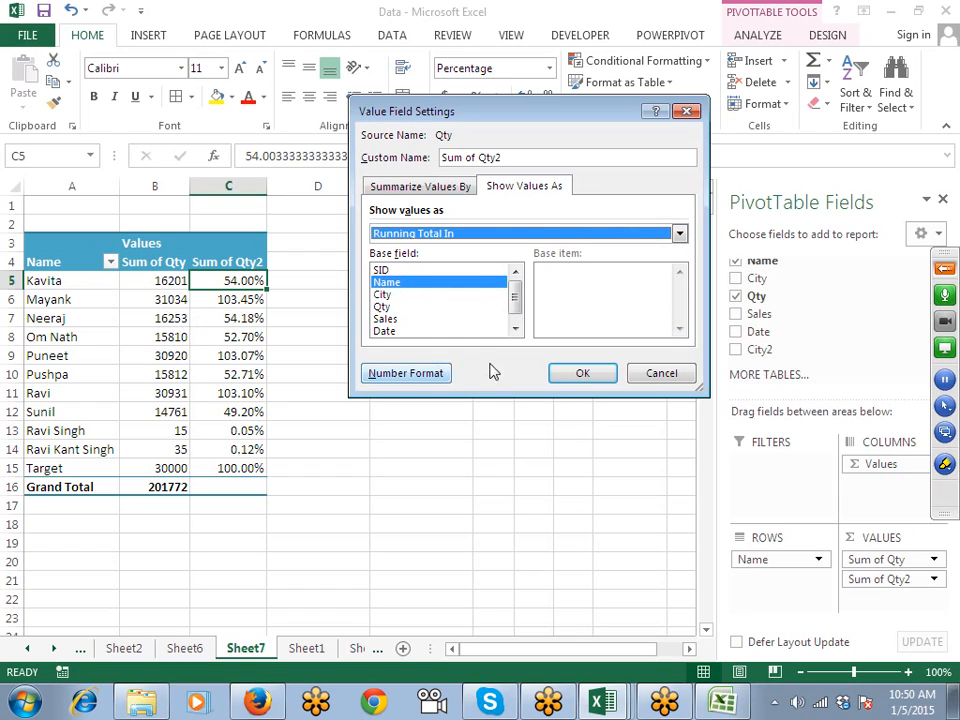
pyautogui.click(574, 374)
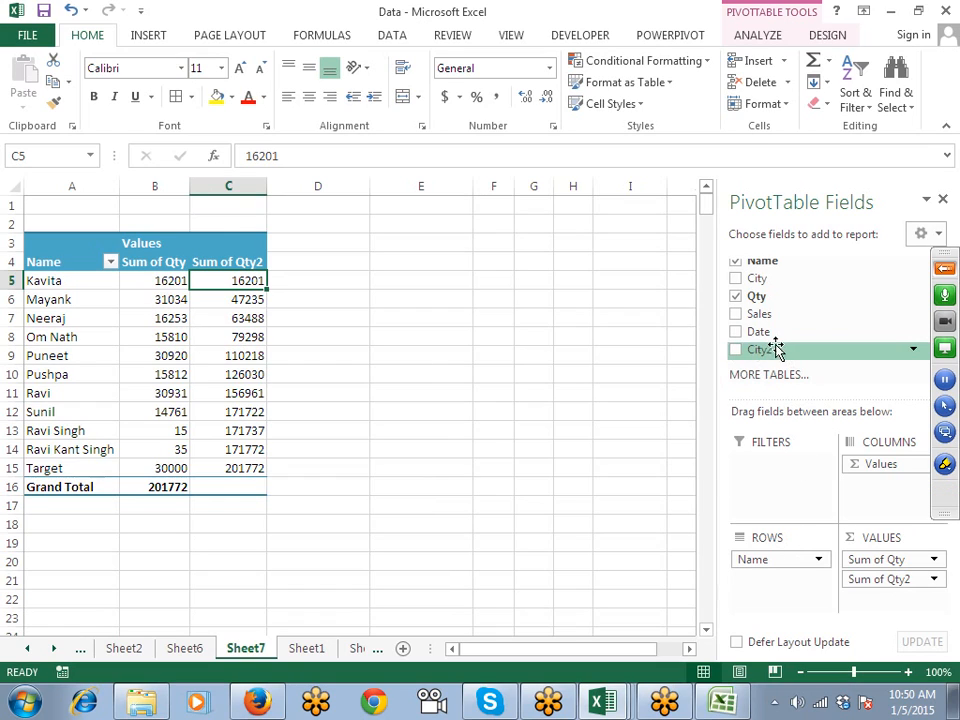
# Step: Create a new pivot table based on the Data Model through the field list's More Tables option
pyautogui.scroll(1, 763, 340)
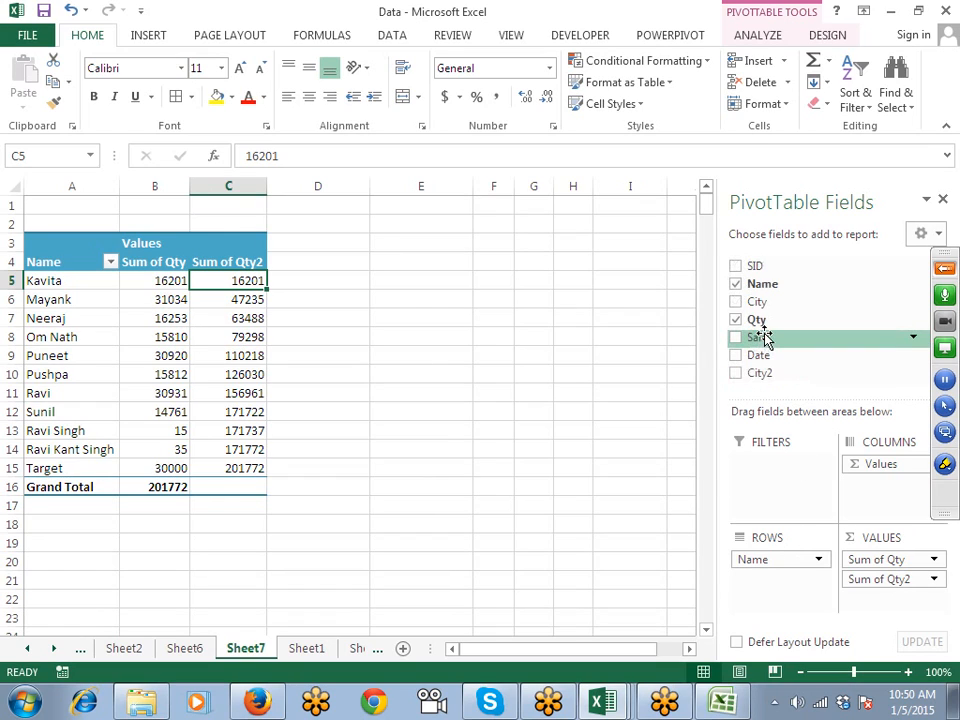
pyautogui.scroll(-1, 770, 333)
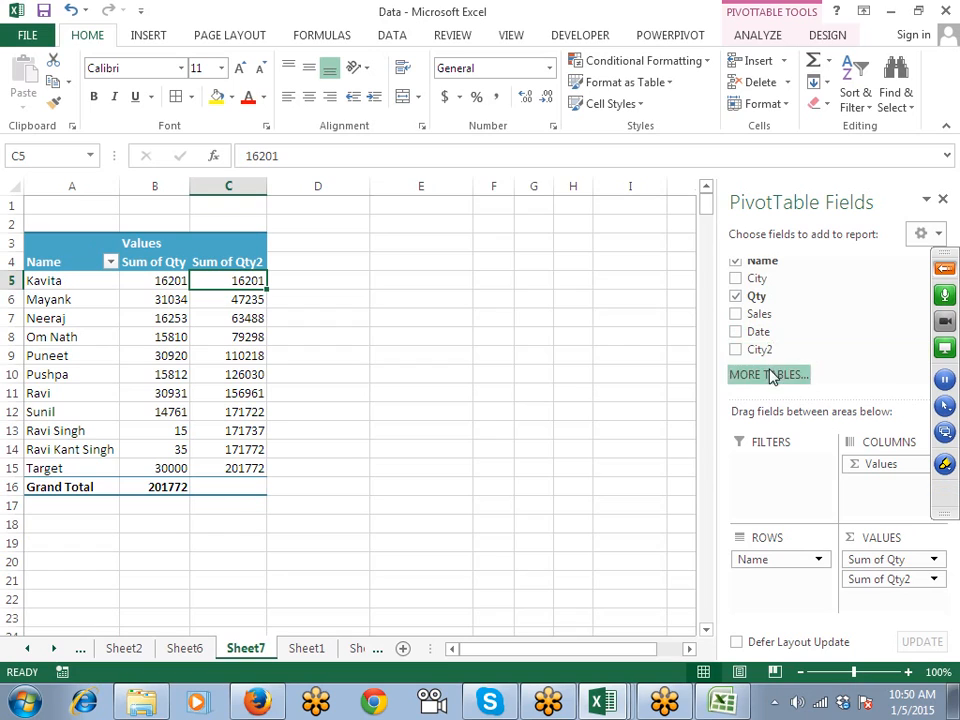
pyautogui.click(769, 374)
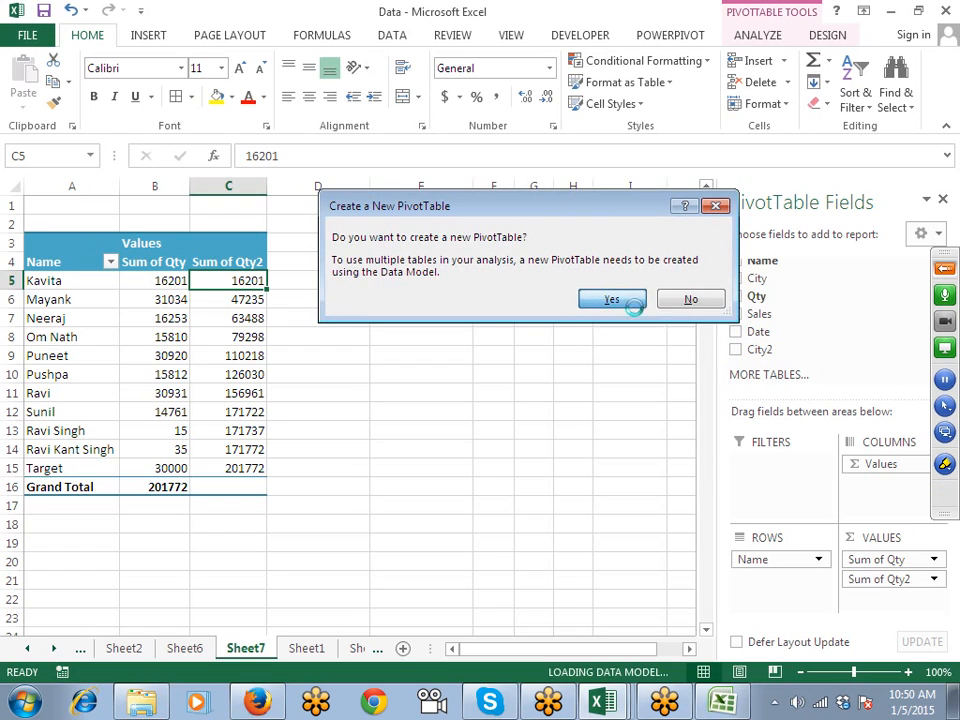
pyautogui.click(611, 299)
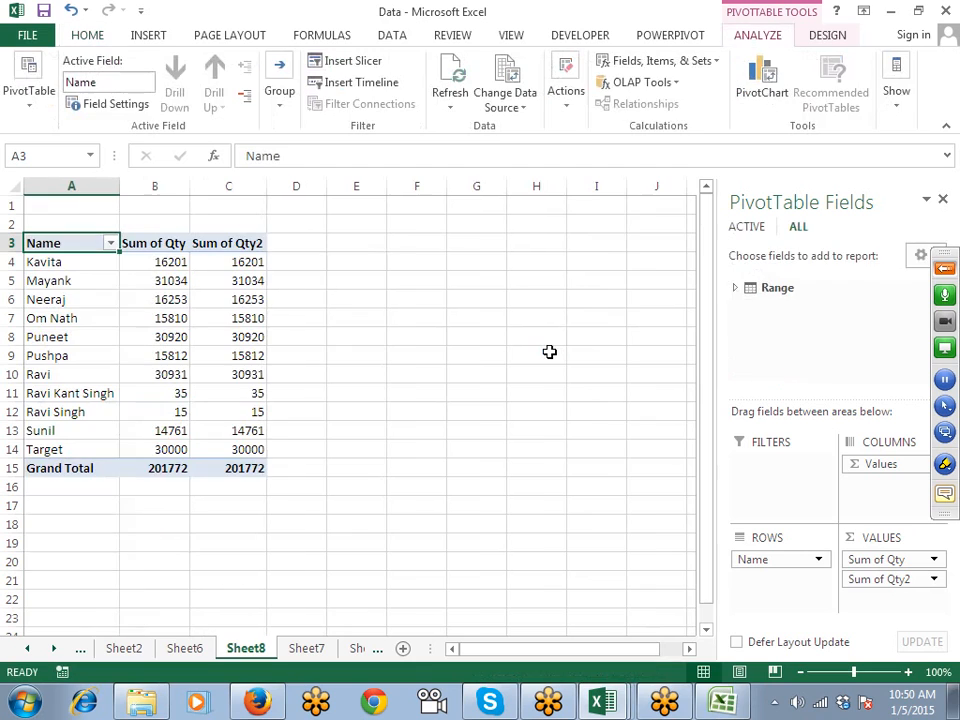
# Step: Replace Name with Date in the new pivot table's rows and check whether the dates can be grouped
pyautogui.click(736, 288)
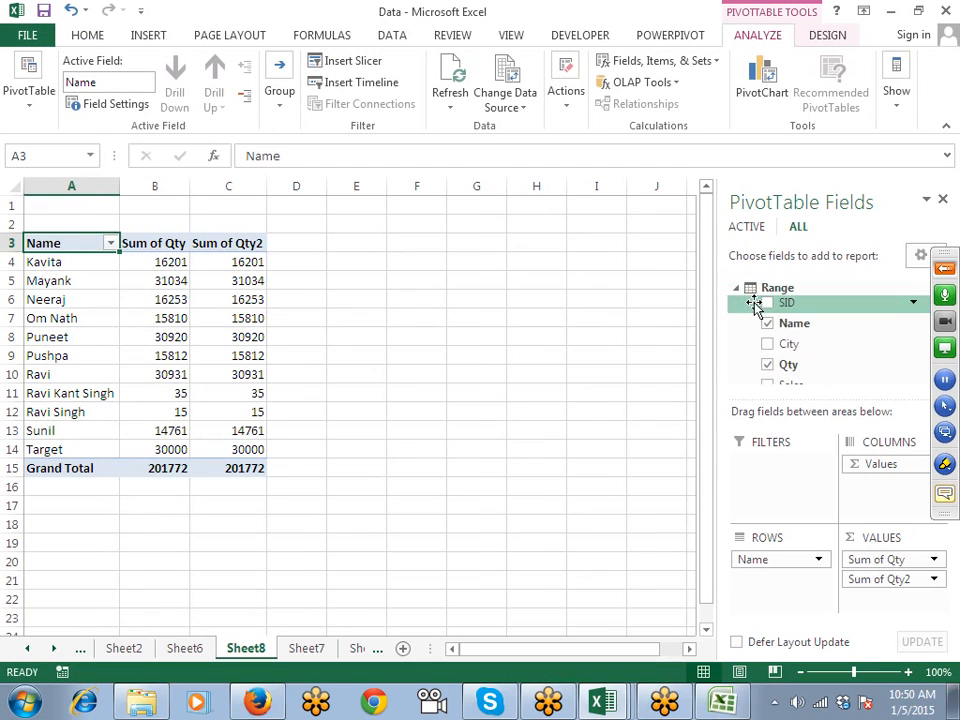
pyautogui.scroll(-1, 773, 348)
pyautogui.scroll(1, 767, 345)
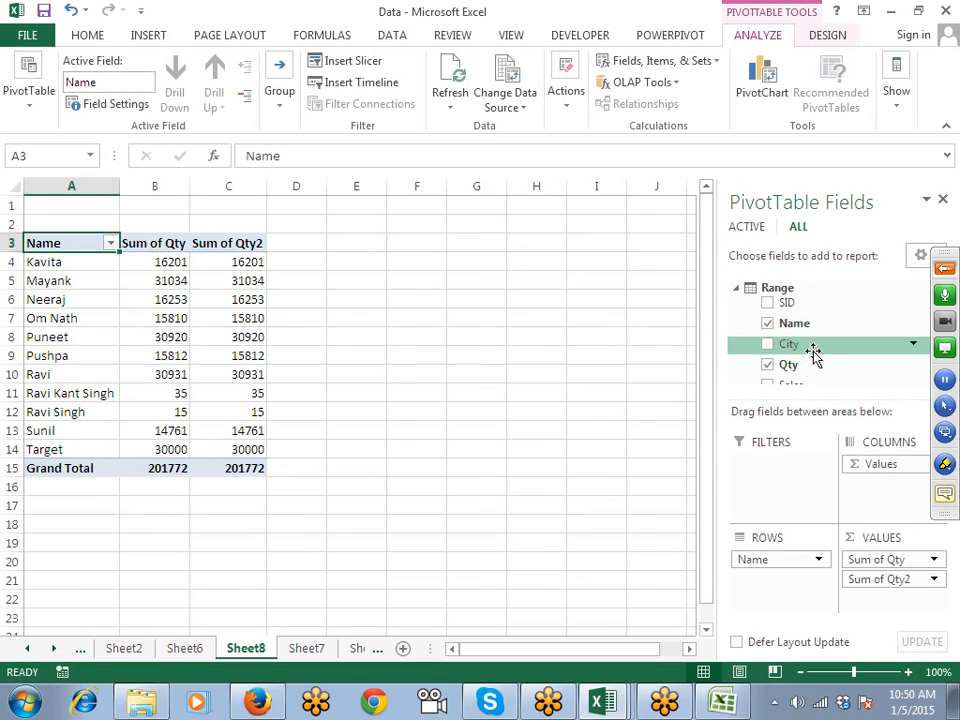
pyautogui.scroll(-1, 808, 362)
pyautogui.scroll(1, 800, 378)
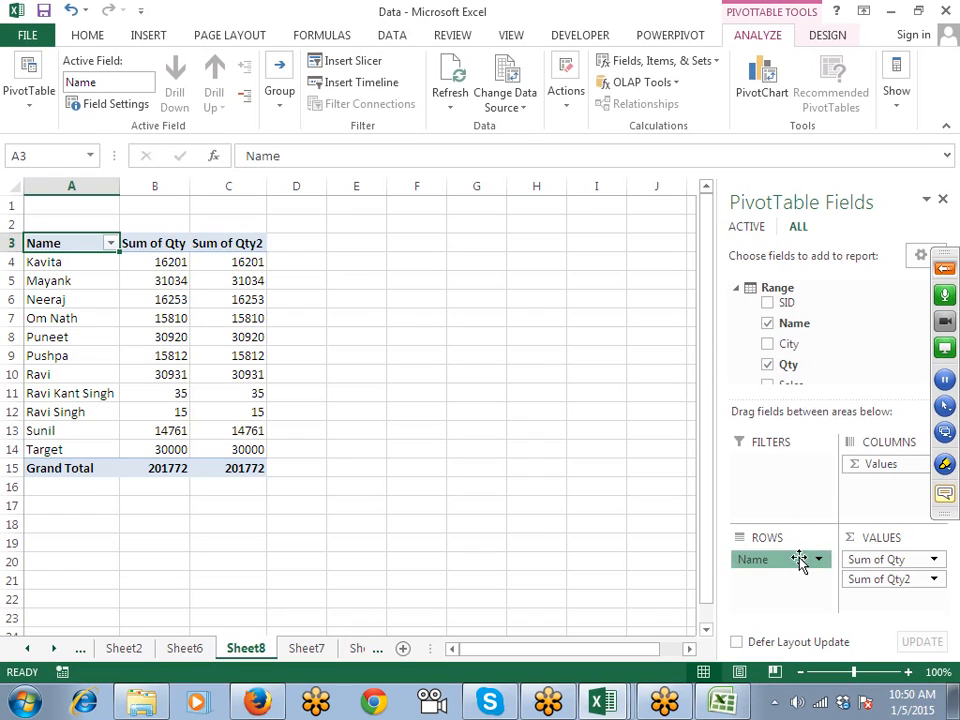
pyautogui.moveTo(800, 560)
pyautogui.mouseDown()
pyautogui.moveTo(836, 354)
pyautogui.moveTo(825, 339)
pyautogui.moveTo(814, 556)
pyautogui.moveTo(787, 568)
pyautogui.mouseUp()
pyautogui.scroll(-1, 810, 360)
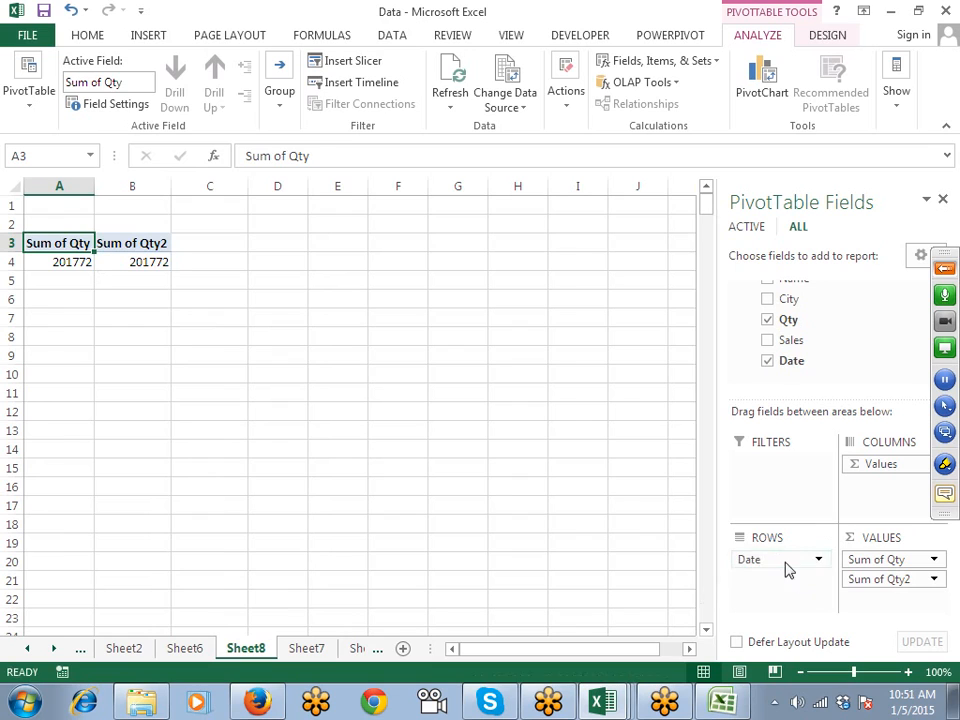
pyautogui.rightClick(74, 335)
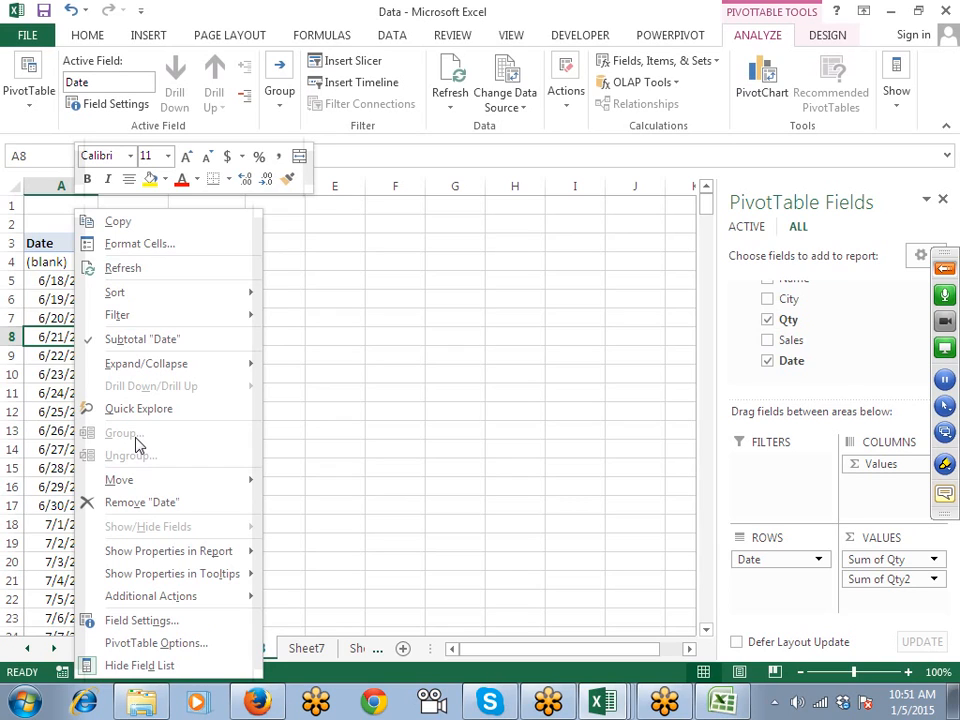
pyautogui.press('Escape')
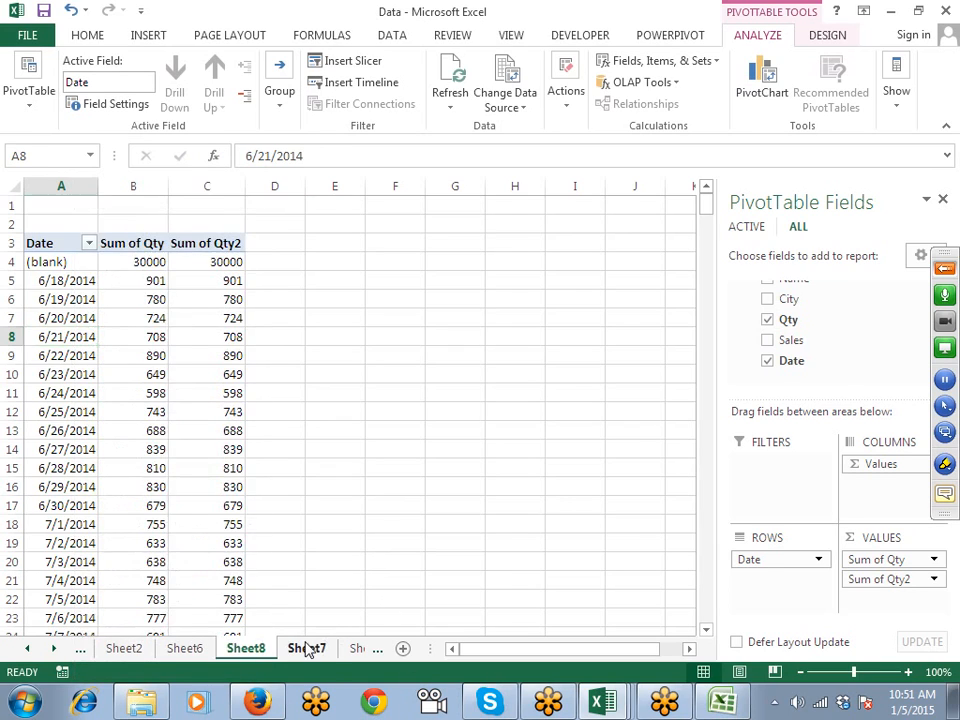
# Step: On Sheet7, show the pivot table's second Qty value as % Running Total In, with Name as base field
pyautogui.click(309, 648)
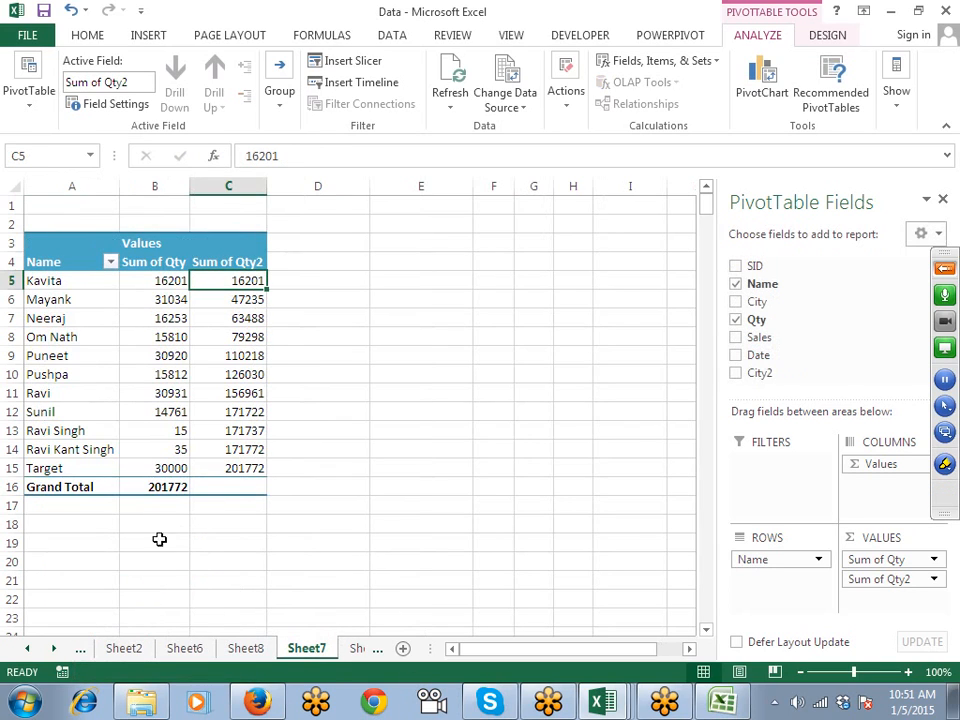
pyautogui.click(84, 359)
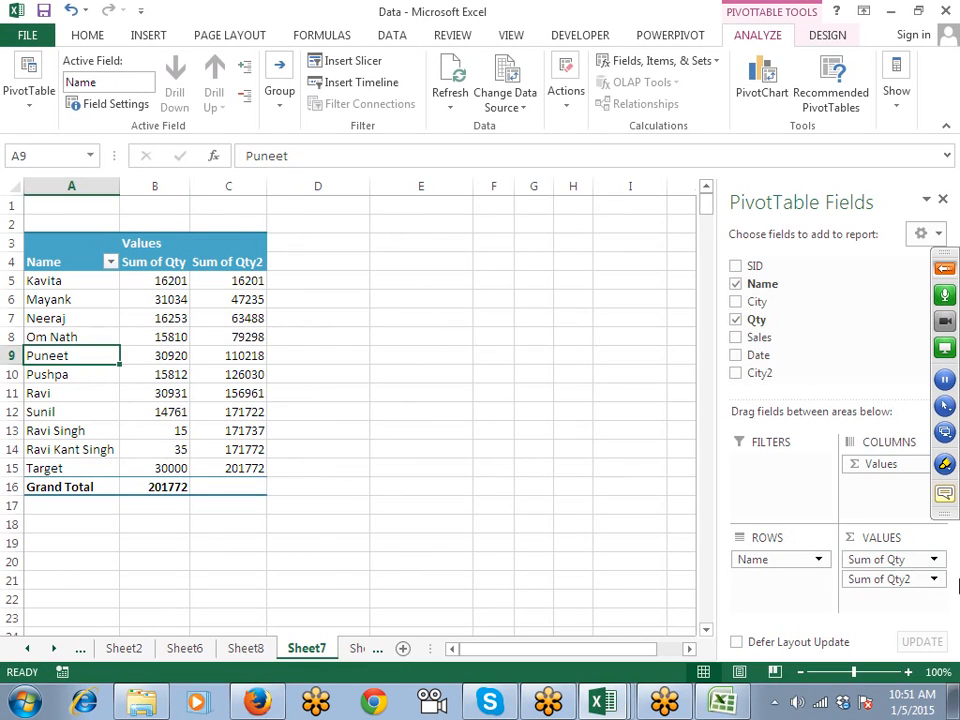
pyautogui.click(934, 579)
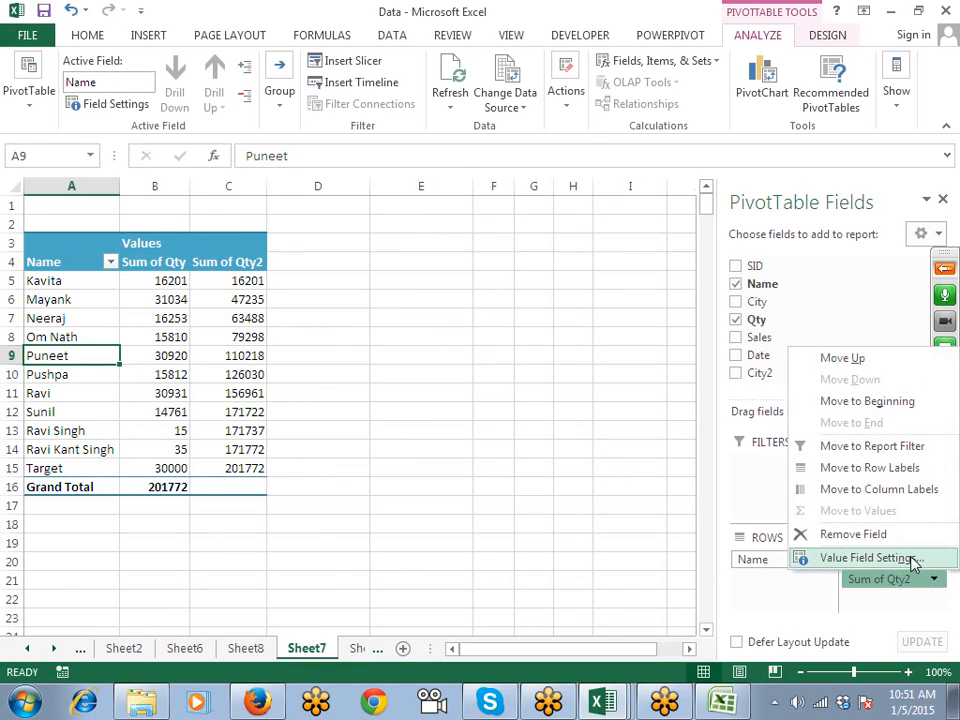
pyautogui.click(895, 557)
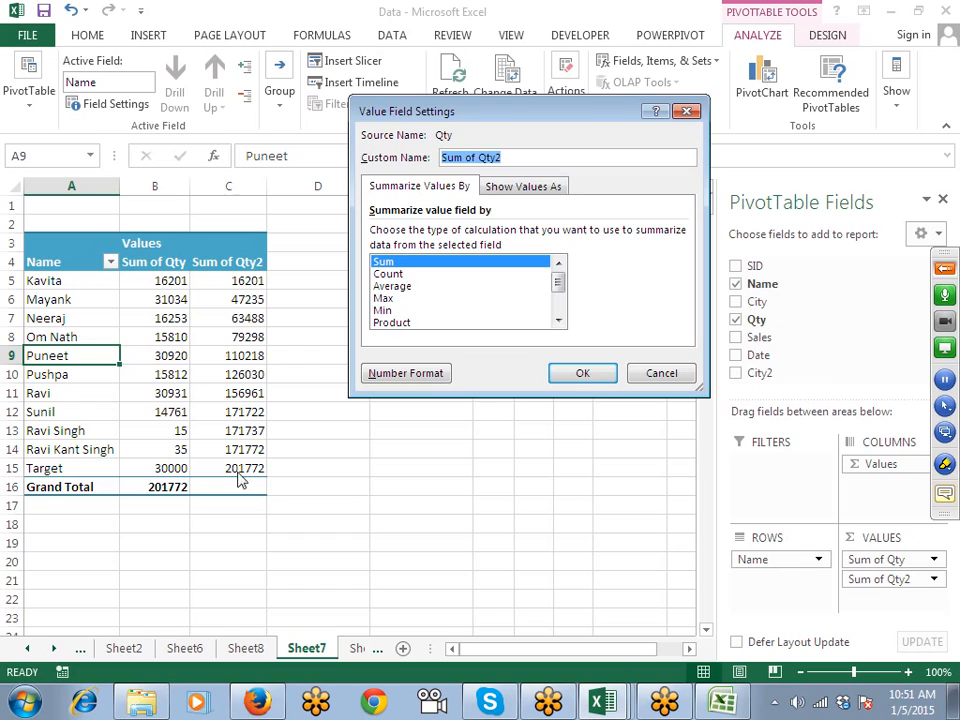
pyautogui.click(524, 186)
pyautogui.click(679, 233)
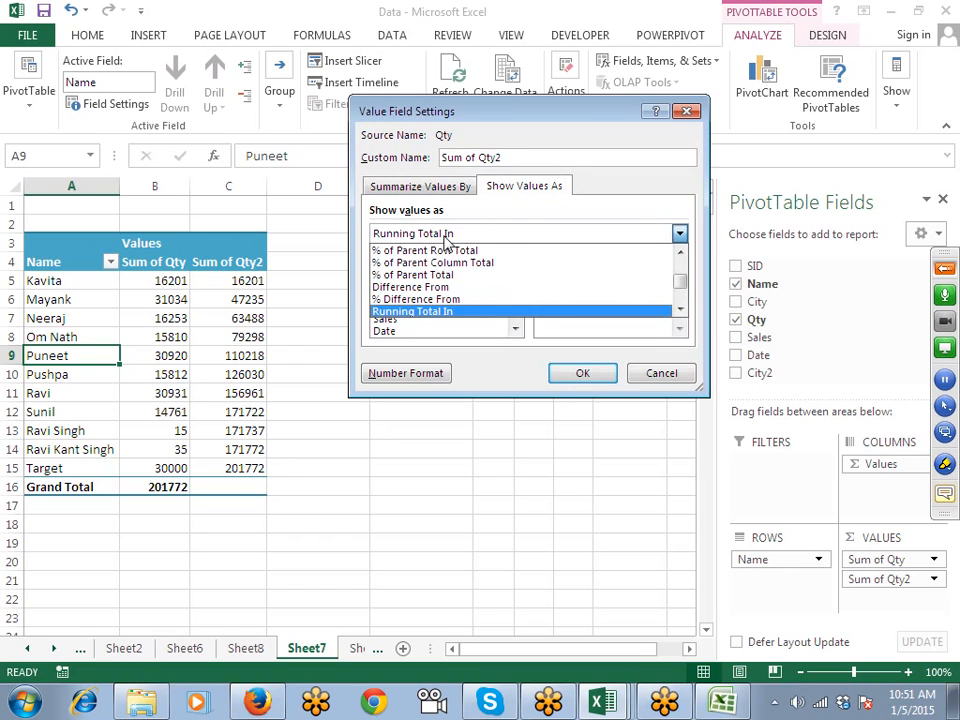
pyautogui.click(679, 311)
pyautogui.click(679, 311)
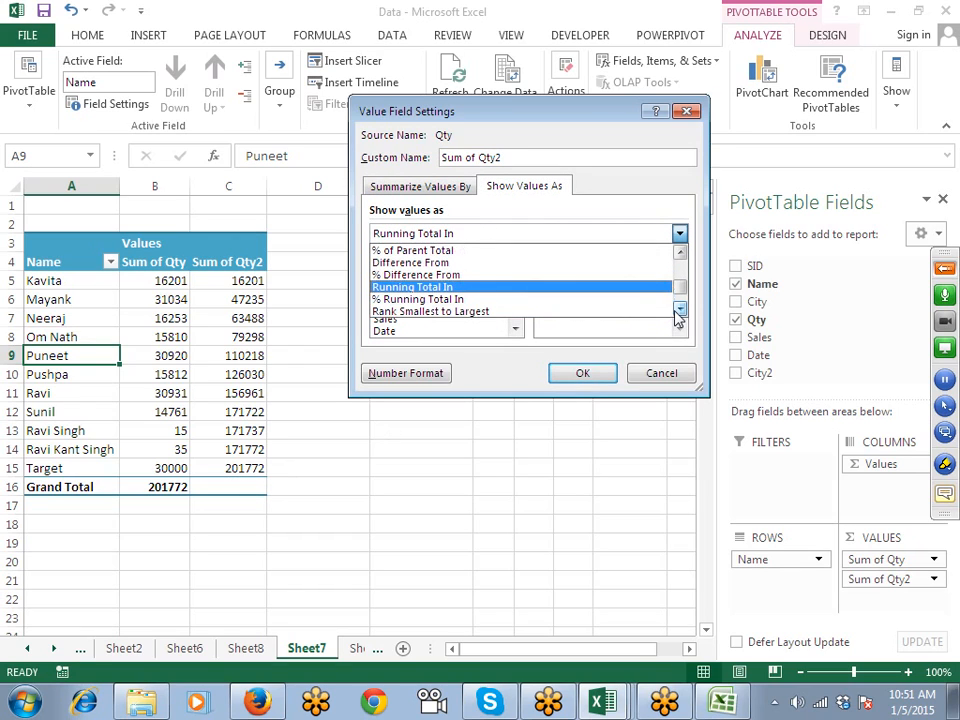
pyautogui.click(679, 311)
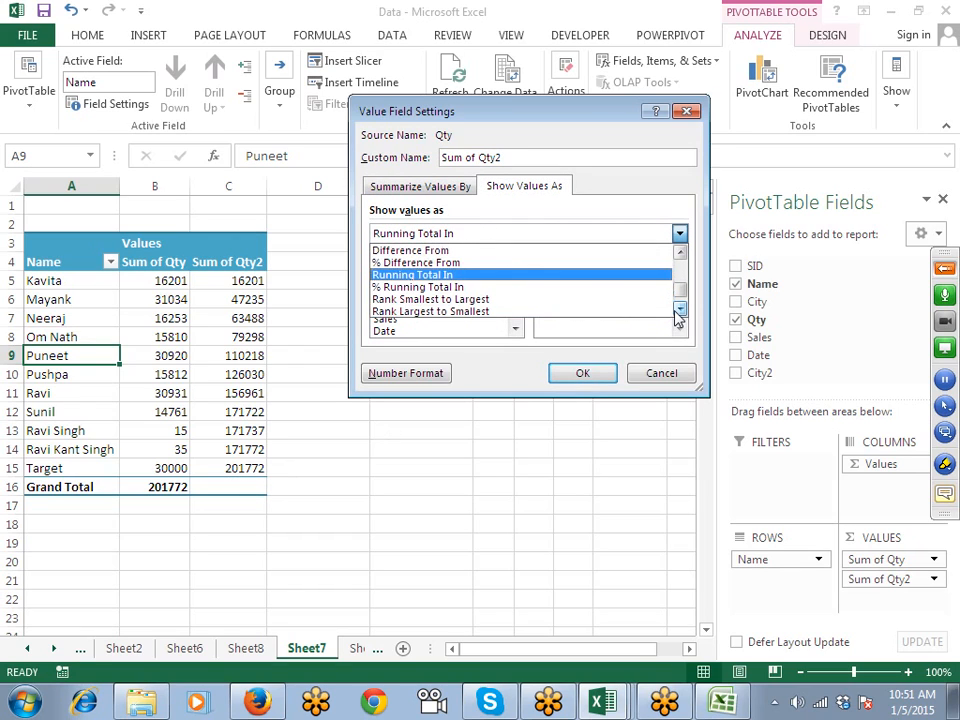
pyautogui.click(548, 287)
pyautogui.click(582, 373)
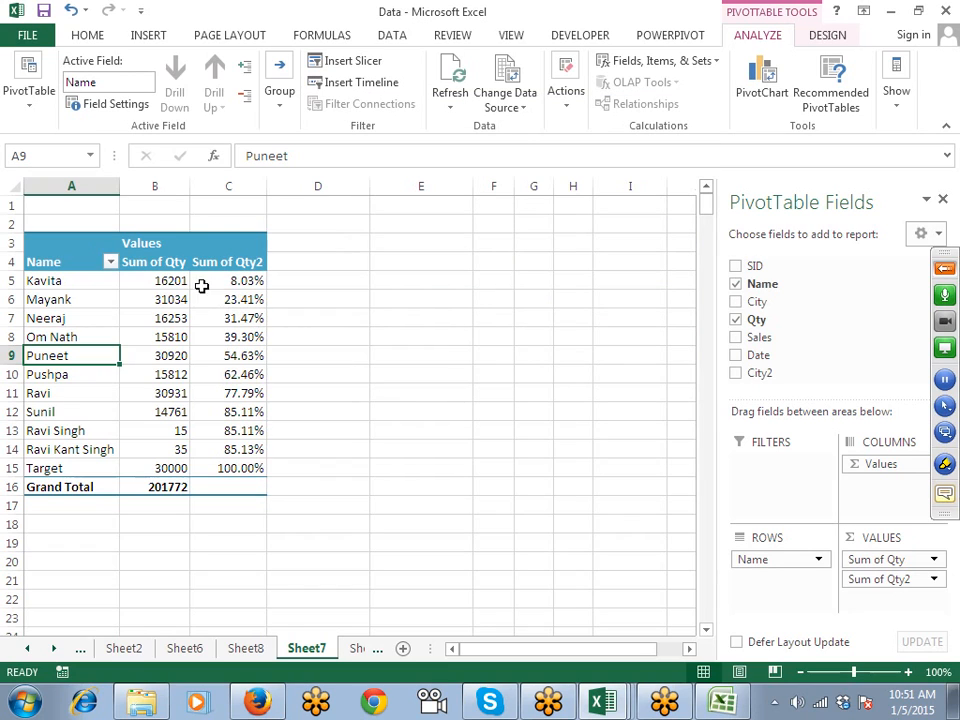
# Step: Inspect the running percentages of the first two names in the second Qty column
pyautogui.click(238, 280)
pyautogui.moveTo(238, 291); pyautogui.dragTo(233, 284)
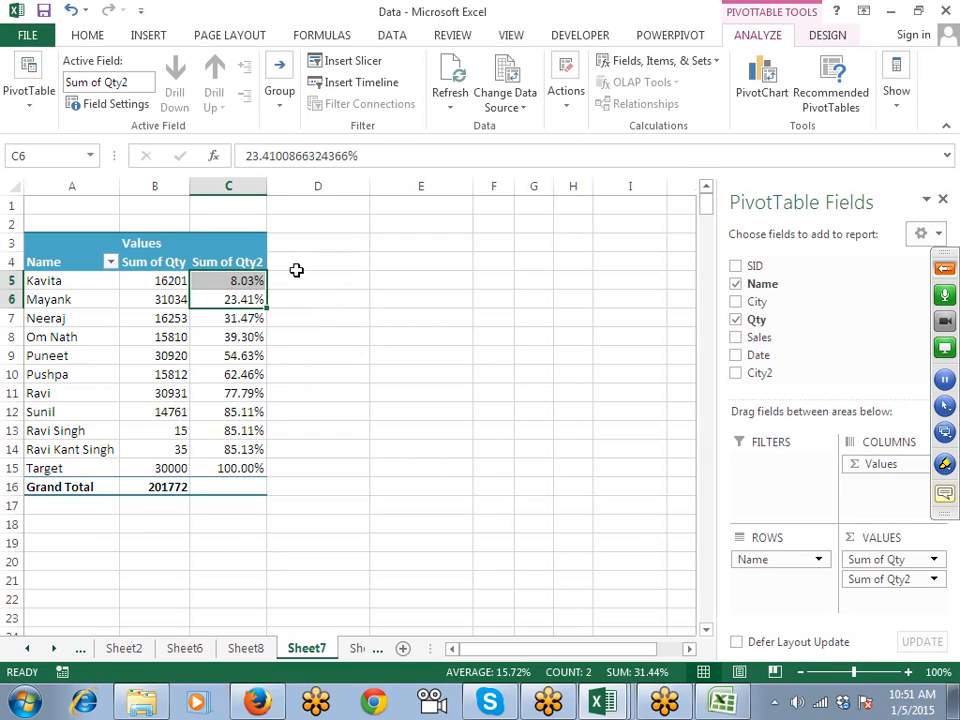
pyautogui.click(251, 279)
# Step: Open the second Qty value's field settings and review the full list of Show Values As calculations, from No Calculation to Index
pyautogui.click(934, 580)
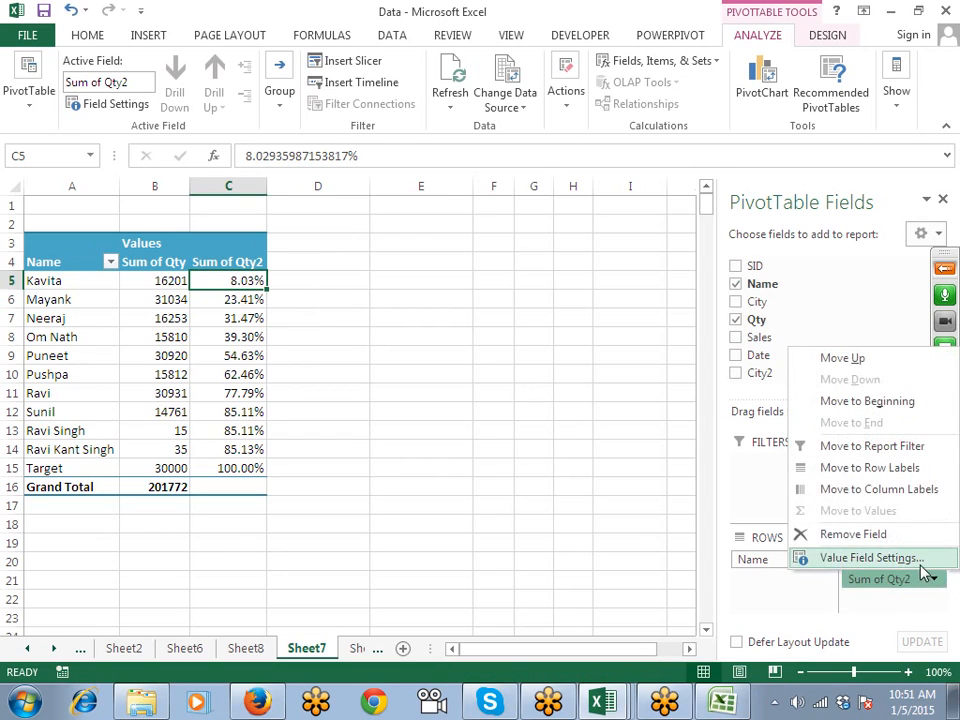
pyautogui.click(868, 558)
pyautogui.click(520, 187)
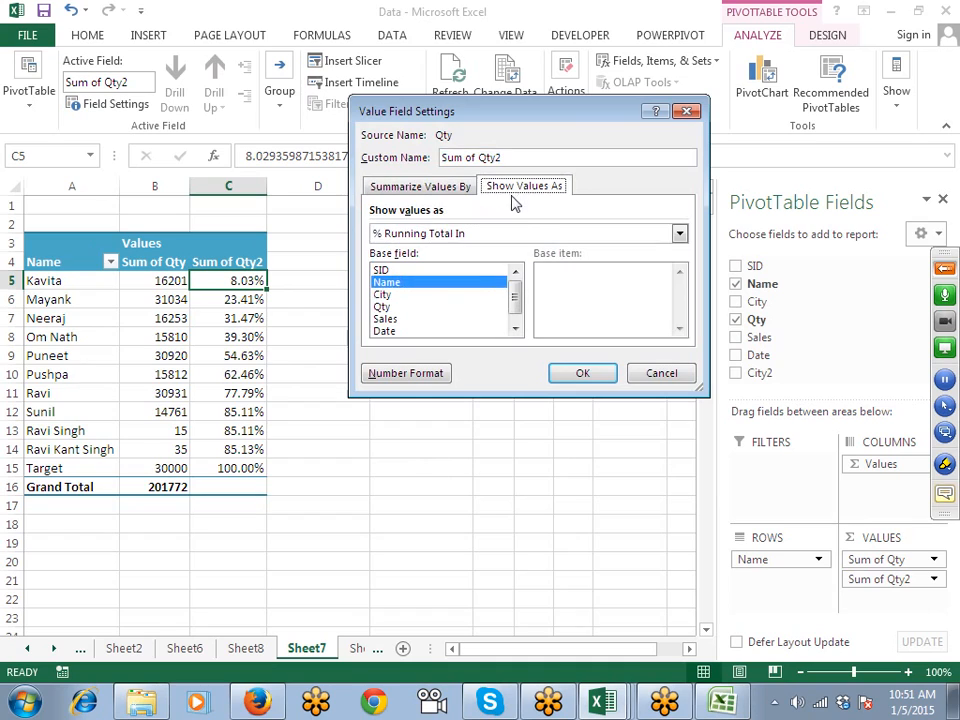
pyautogui.click(677, 236)
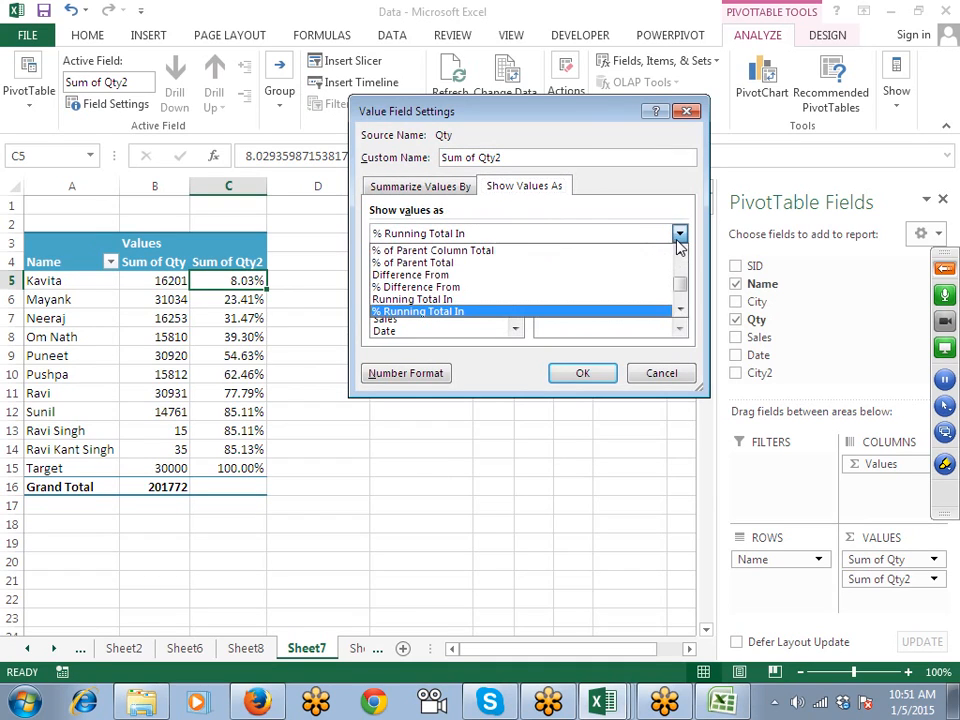
pyautogui.click(681, 312)
pyautogui.click(680, 312)
pyautogui.click(680, 312)
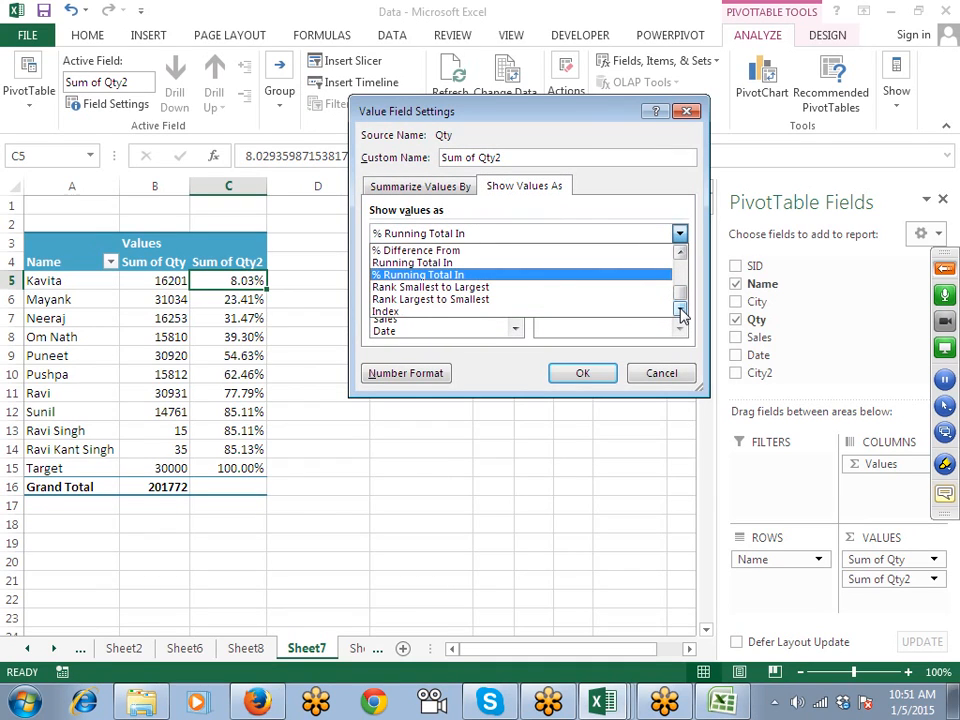
pyautogui.click(680, 255)
pyautogui.click(680, 255)
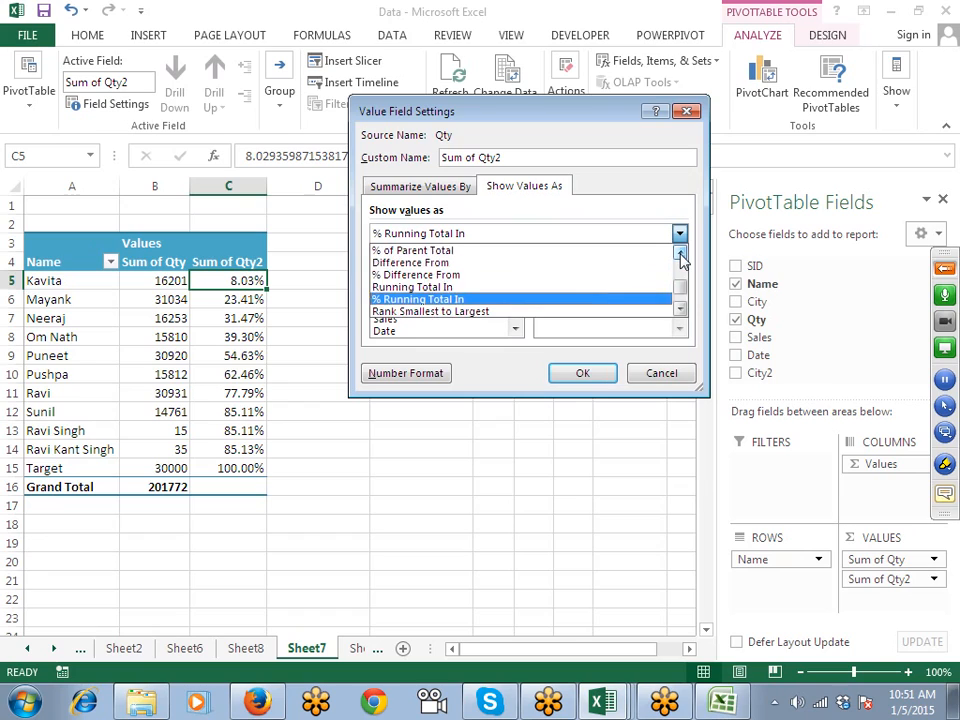
pyautogui.click(680, 255)
pyautogui.click(680, 255)
pyautogui.click(680, 255)
pyautogui.click(680, 255)
pyautogui.click(680, 255)
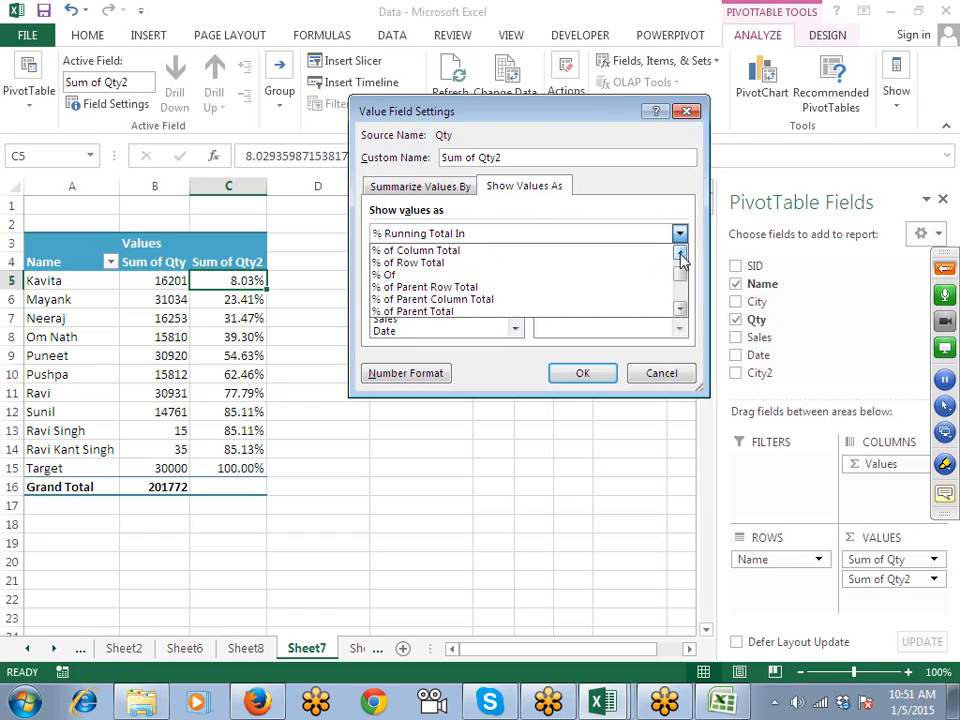
pyautogui.click(680, 255)
pyautogui.click(680, 255)
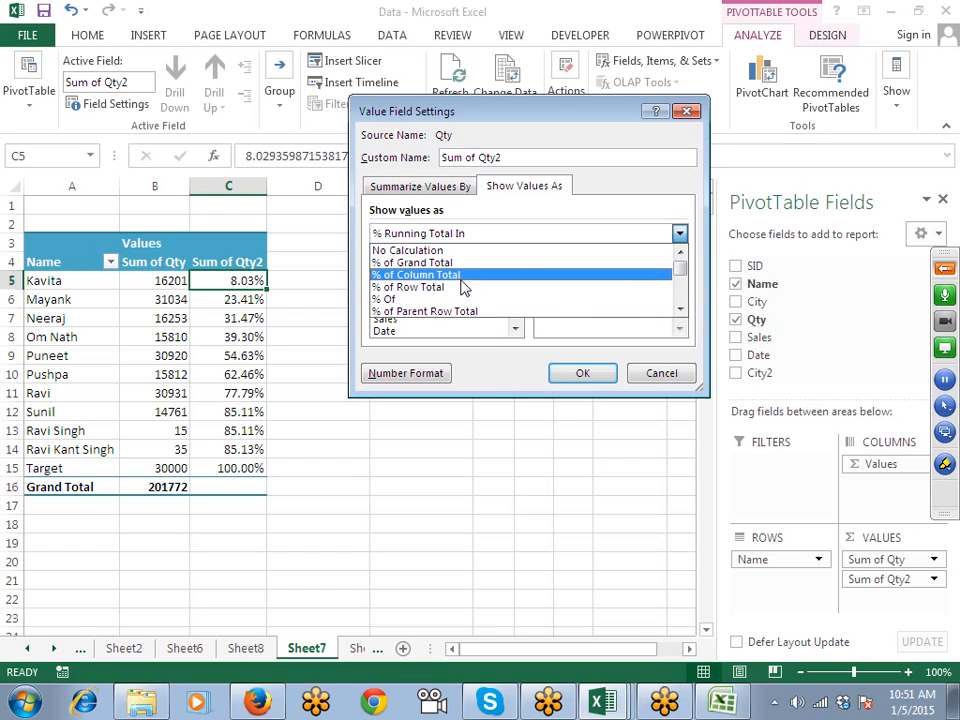
pyautogui.click(680, 309)
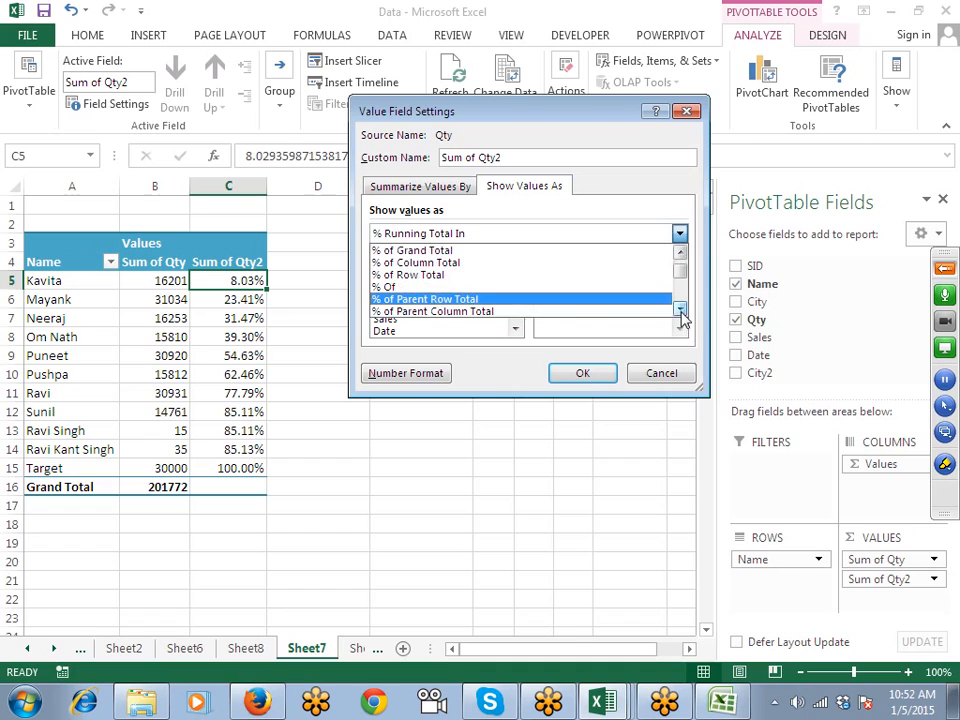
pyautogui.click(680, 309)
pyautogui.click(680, 309)
pyautogui.click(680, 309)
pyautogui.click(680, 309)
pyautogui.click(680, 309)
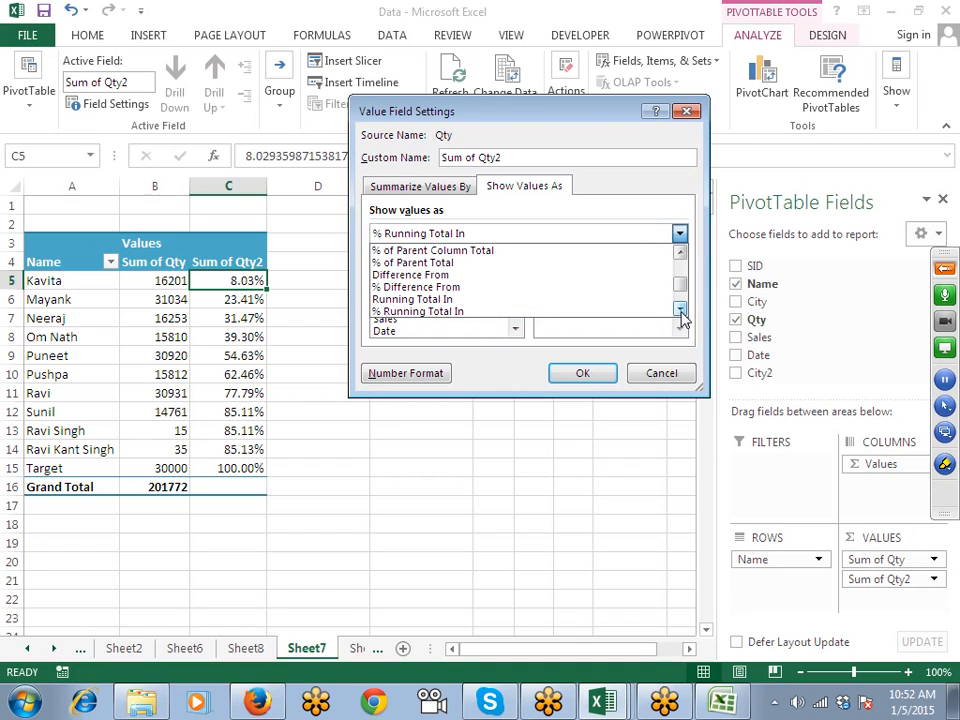
pyautogui.click(680, 309)
pyautogui.click(680, 309)
pyautogui.click(680, 309)
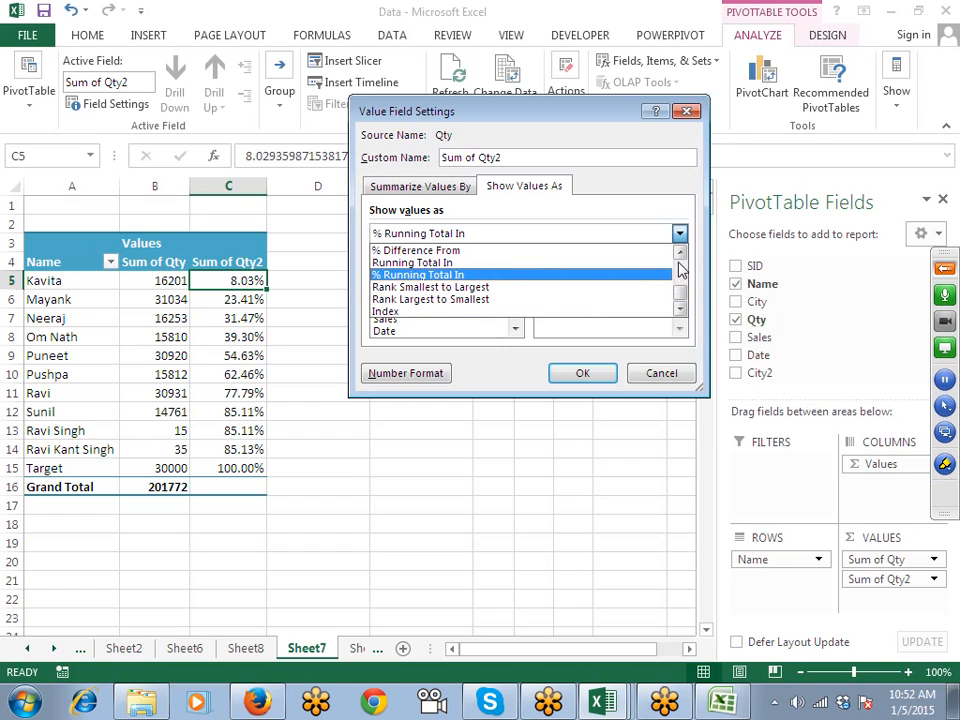
pyautogui.click(679, 268)
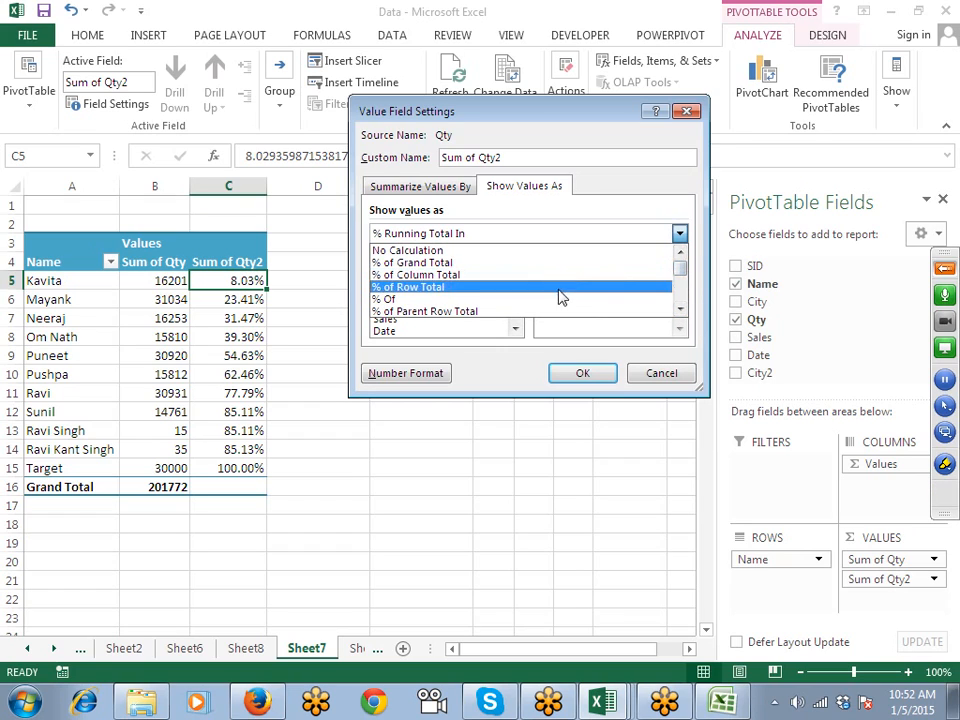
pyautogui.click(679, 312)
pyautogui.click(679, 312)
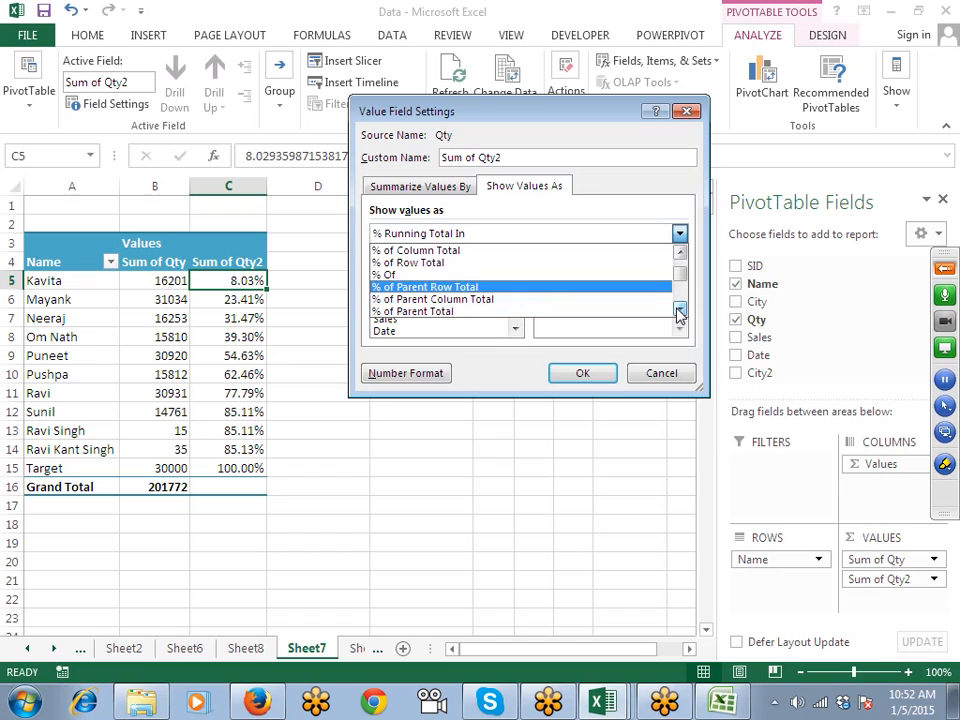
pyautogui.click(679, 312)
pyautogui.click(679, 312)
pyautogui.click(679, 312)
pyautogui.click(679, 312)
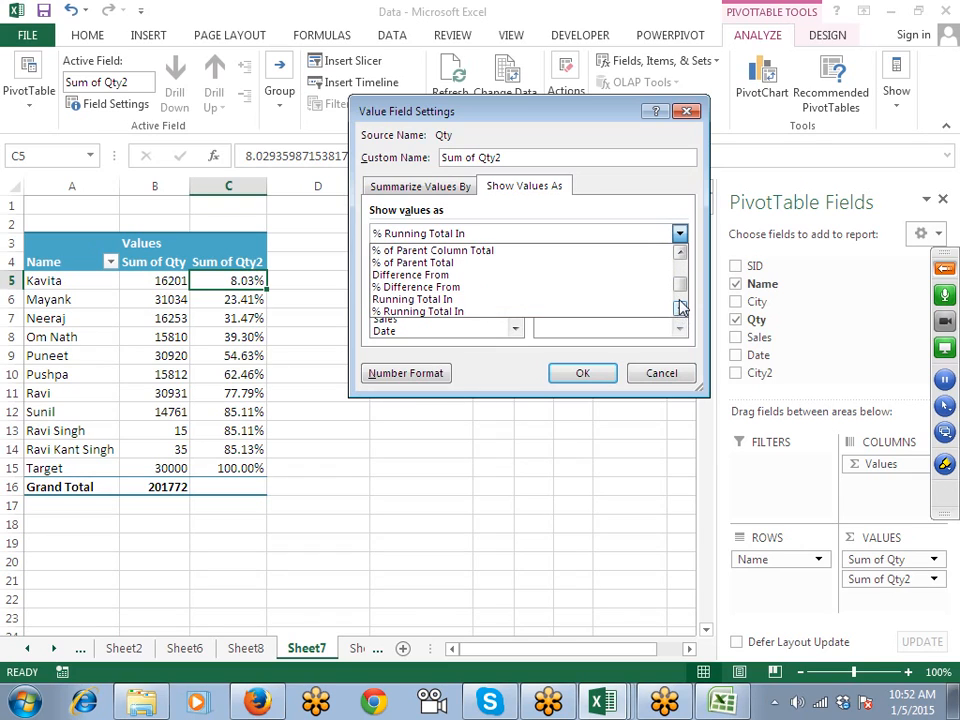
# Step: Expand the GoToMeeting control panel and unmute the three muted attendees
pyautogui.click(934, 270)
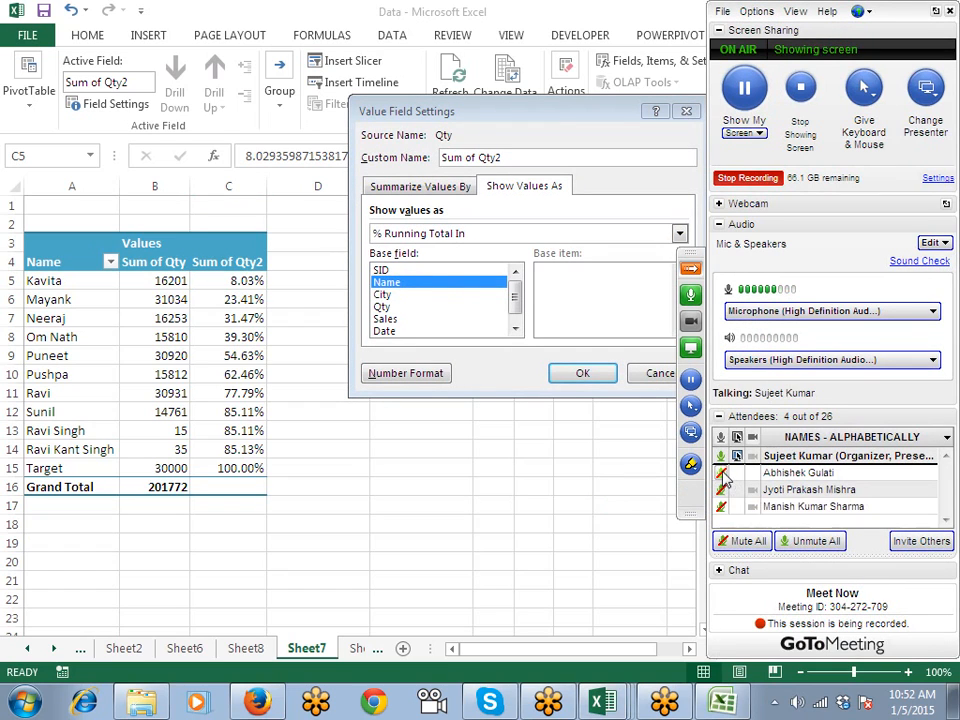
pyautogui.click(722, 475)
pyautogui.click(721, 491)
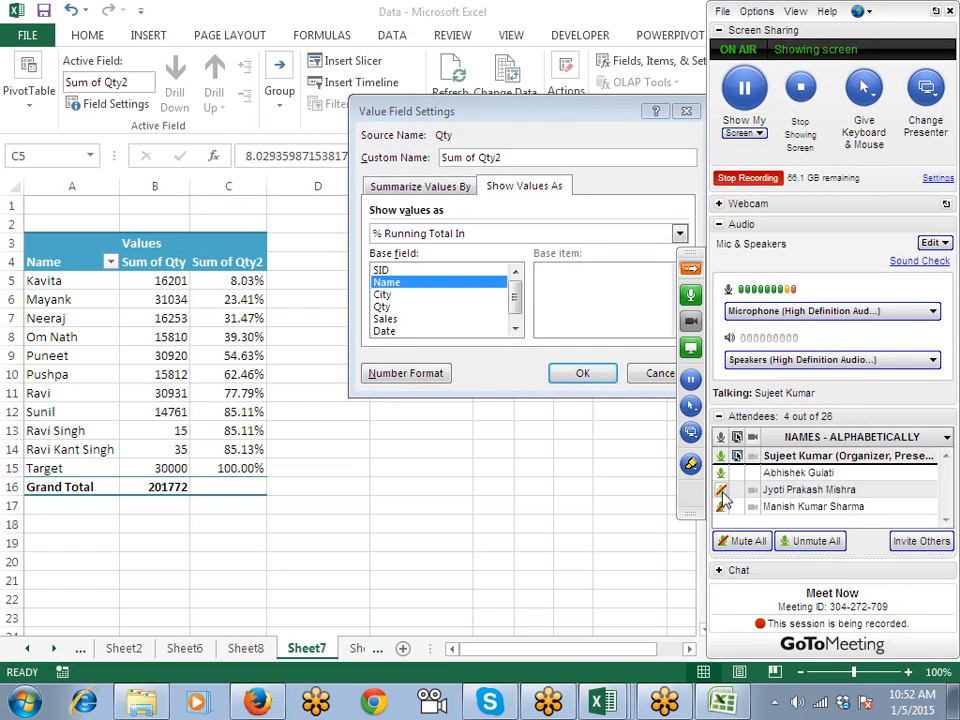
pyautogui.click(722, 508)
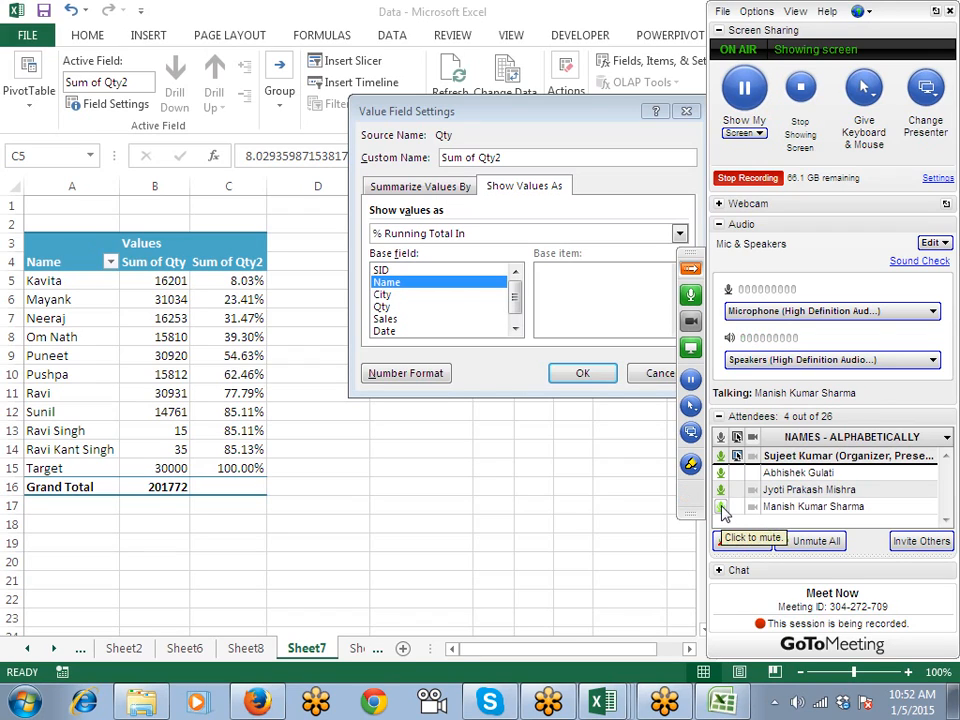
# Step: Review the Summarize Values By functions for the second Qty value, including Count, Max, Product, Count Numbers and StdDev, and close the settings without applying
pyautogui.click(392, 188)
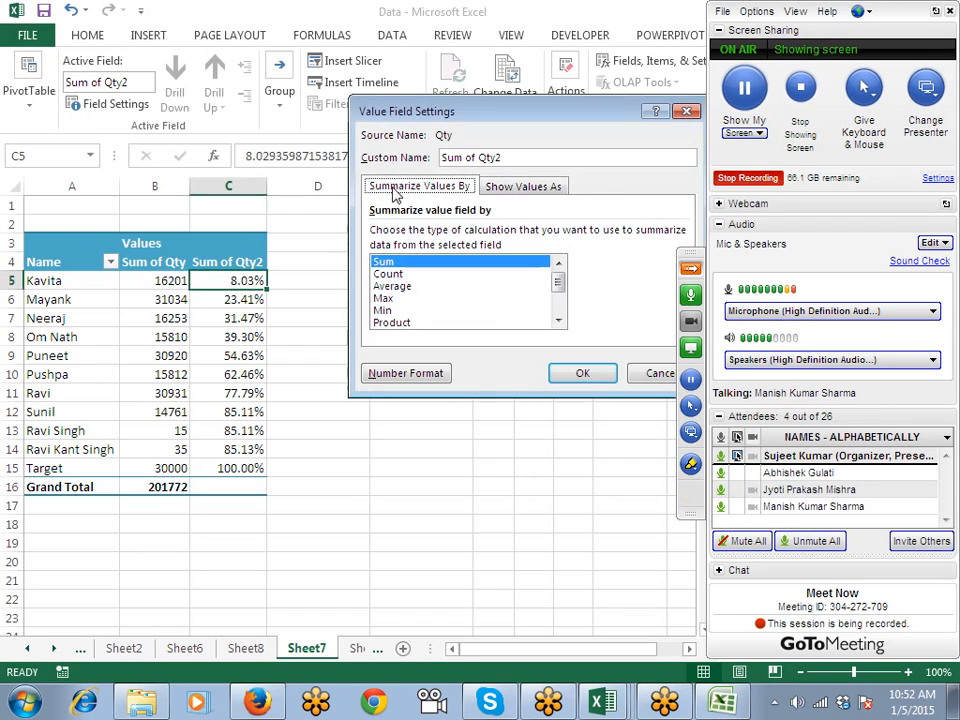
pyautogui.click(400, 273)
pyautogui.click(400, 286)
pyautogui.click(397, 298)
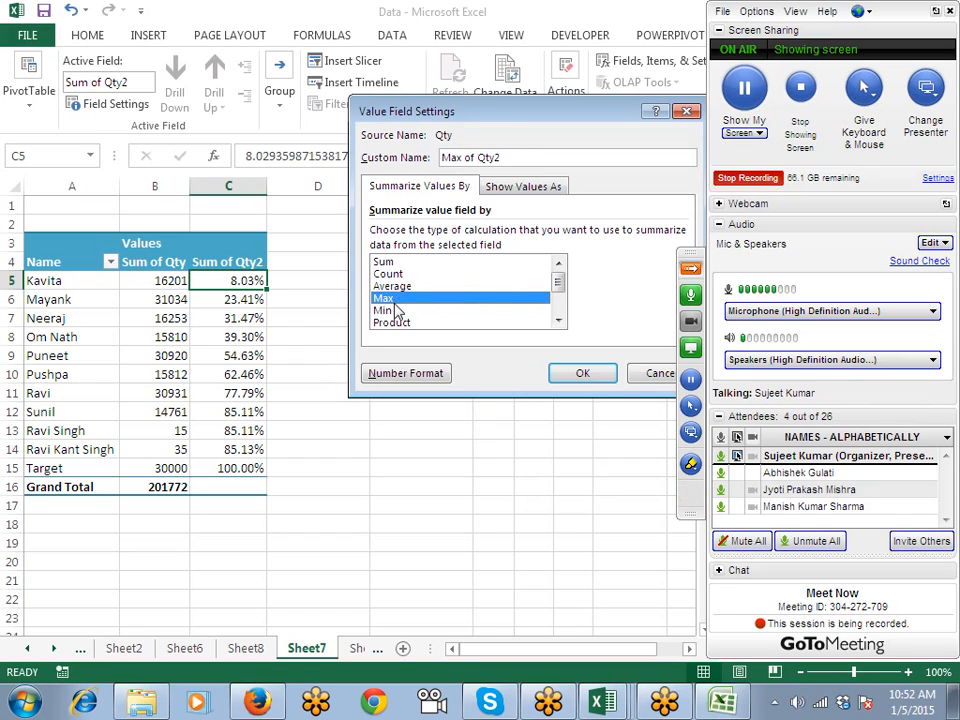
pyautogui.click(395, 322)
pyautogui.click(557, 320)
pyautogui.click(557, 320)
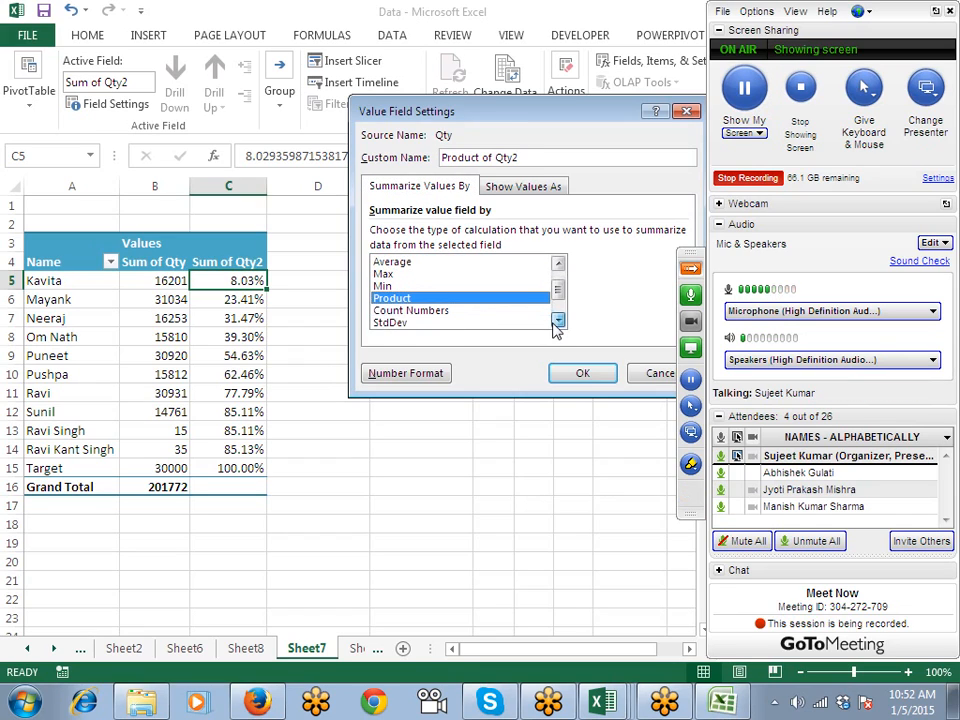
pyautogui.click(463, 314)
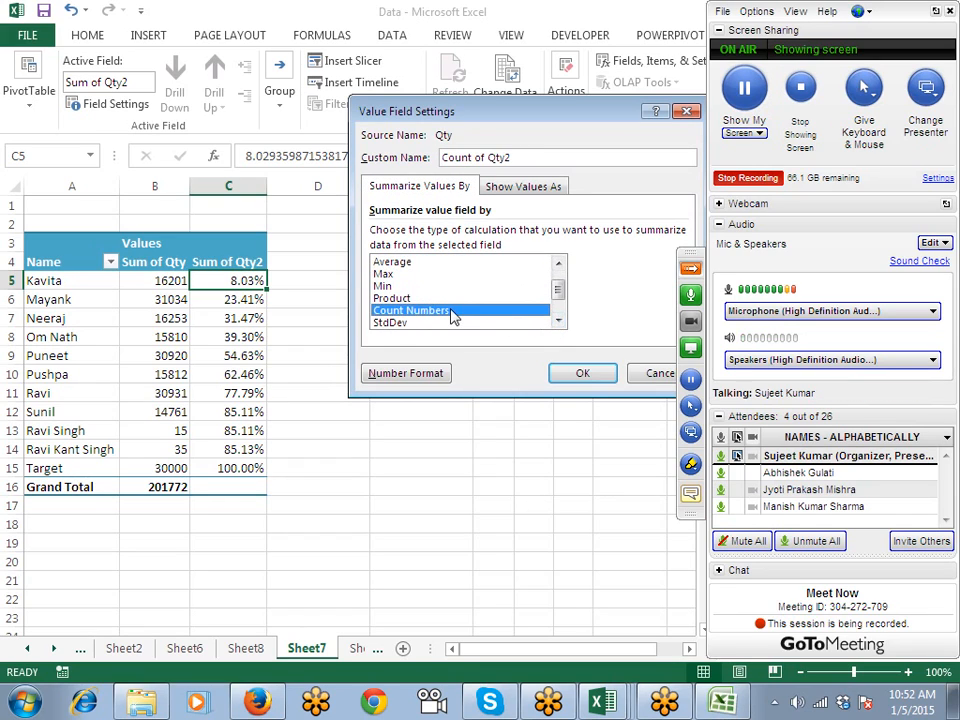
pyautogui.click(558, 320)
pyautogui.click(558, 320)
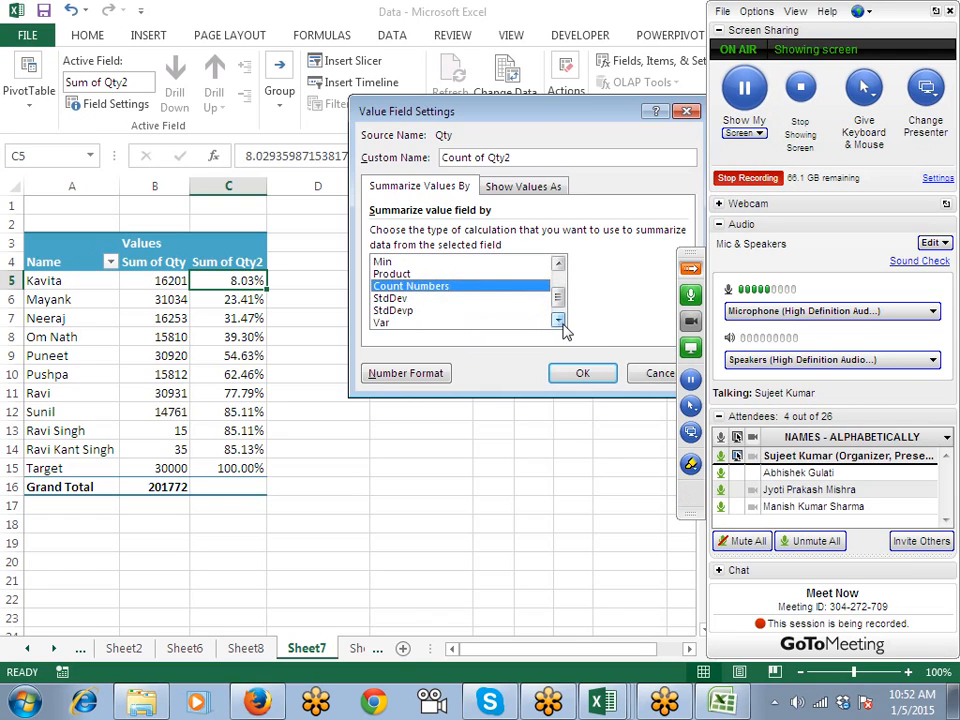
pyautogui.click(450, 312)
pyautogui.press('Up')
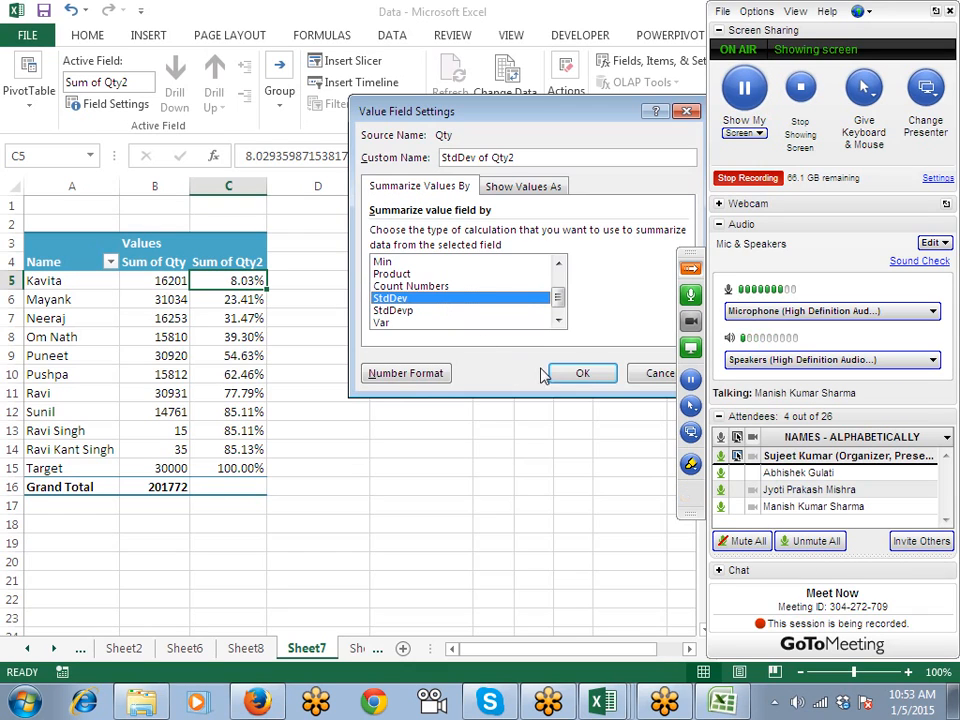
pyautogui.moveTo(508, 117); pyautogui.dragTo(432, 90)
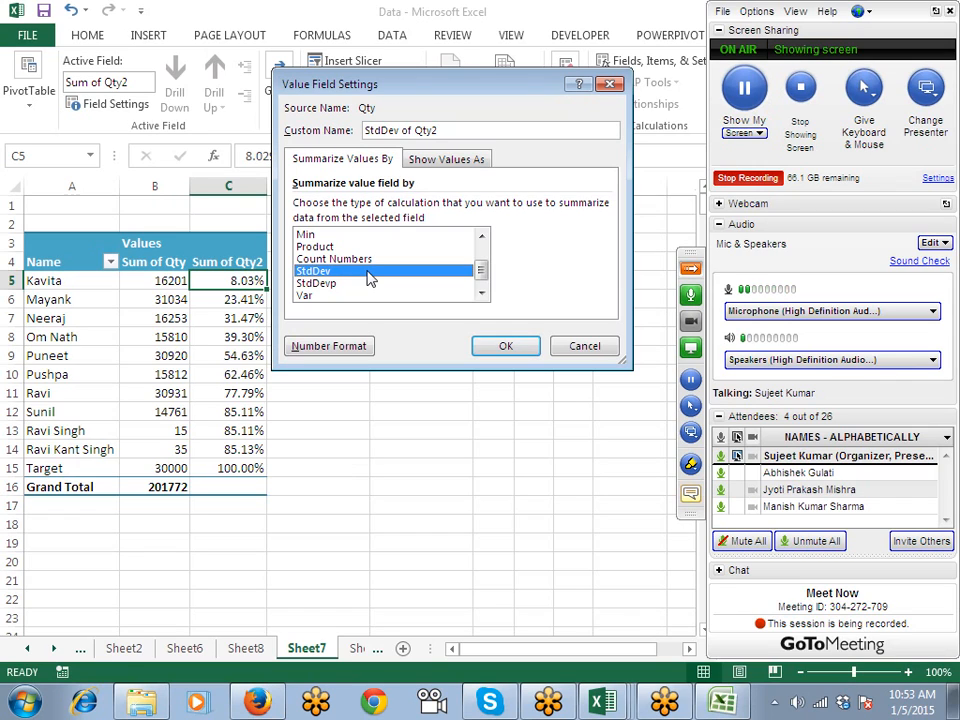
pyautogui.press('Escape')
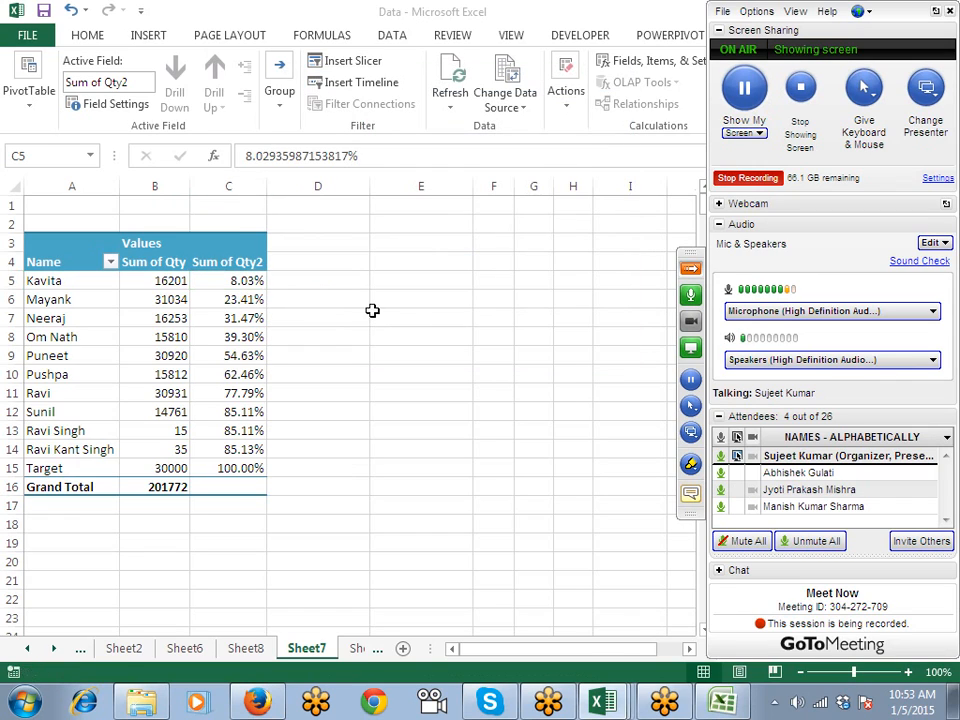
pyautogui.click(373, 311)
pyautogui.write('=s')
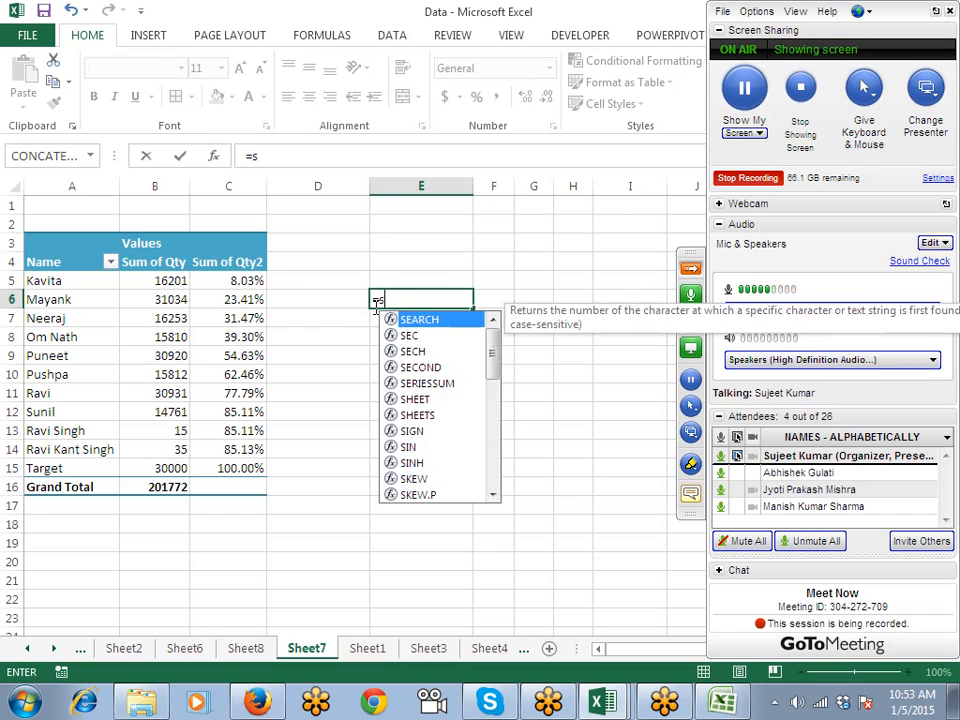
pyautogui.write('td')
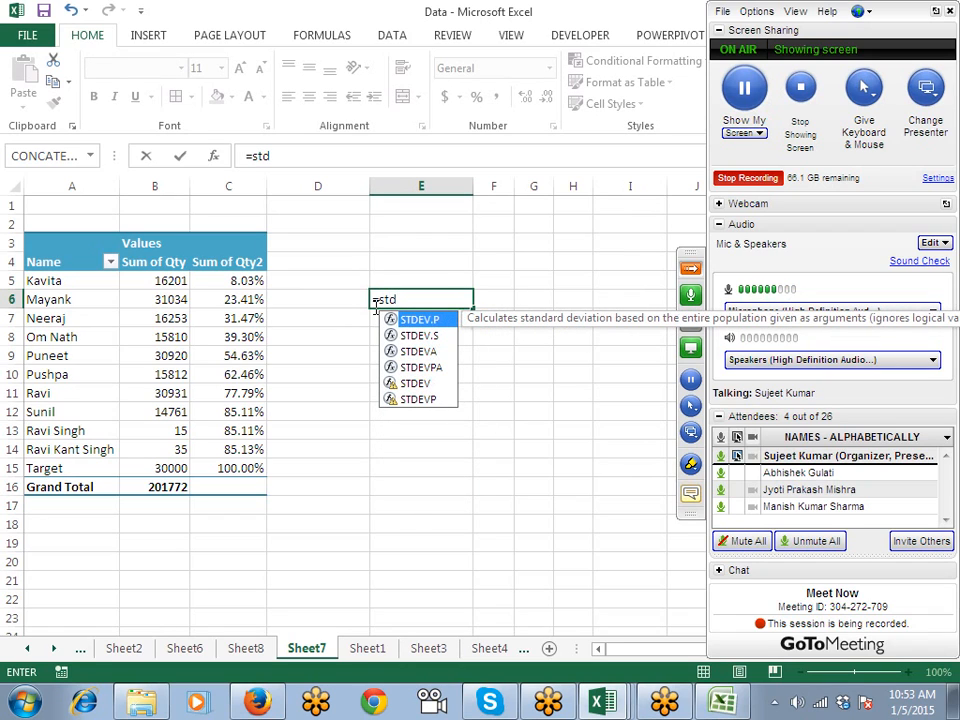
pyautogui.press('Down')
pyautogui.press('Down')
pyautogui.press('Down')
pyautogui.press('Down')
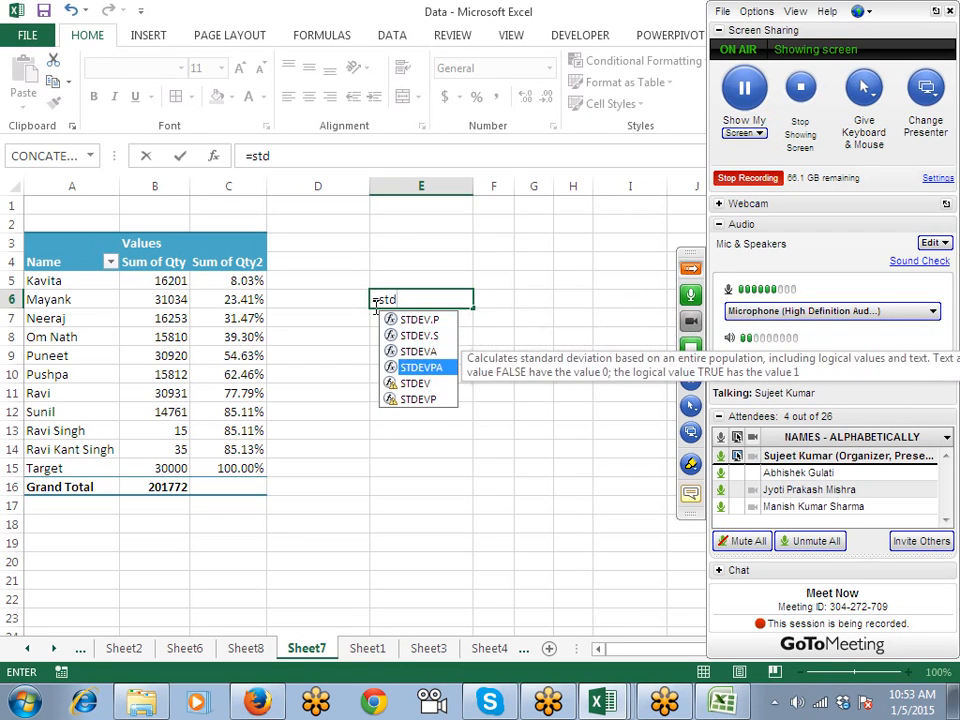
pyautogui.press('Tab')
pyautogui.press('Left')
pyautogui.press('Left')
pyautogui.press('Left')
pyautogui.press('Left')
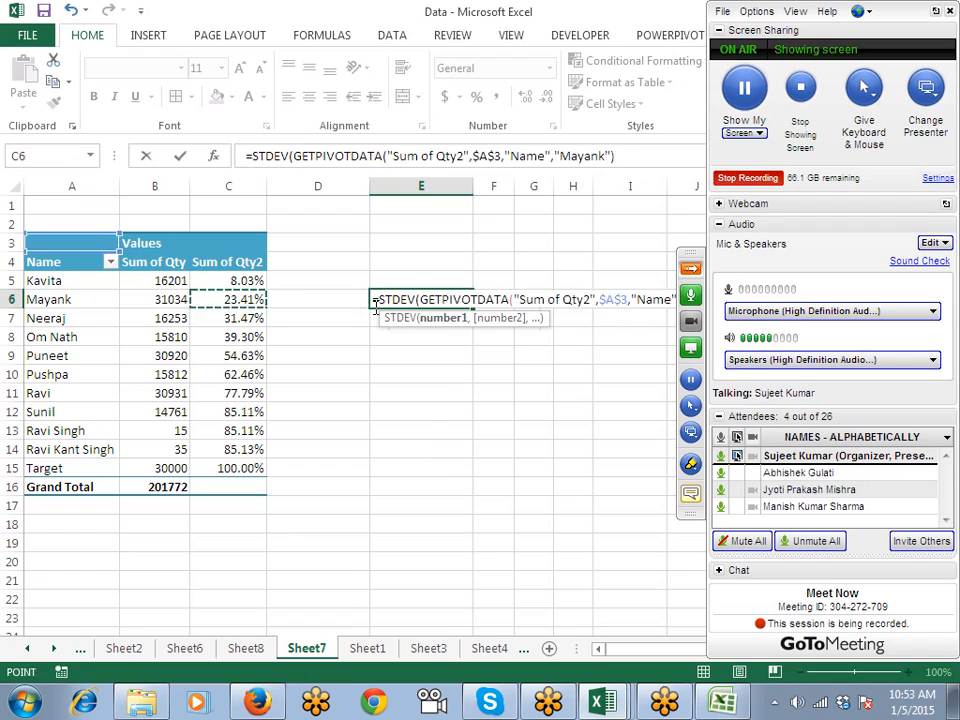
pyautogui.press('Up')
pyautogui.press('Right')
pyautogui.press('Escape')
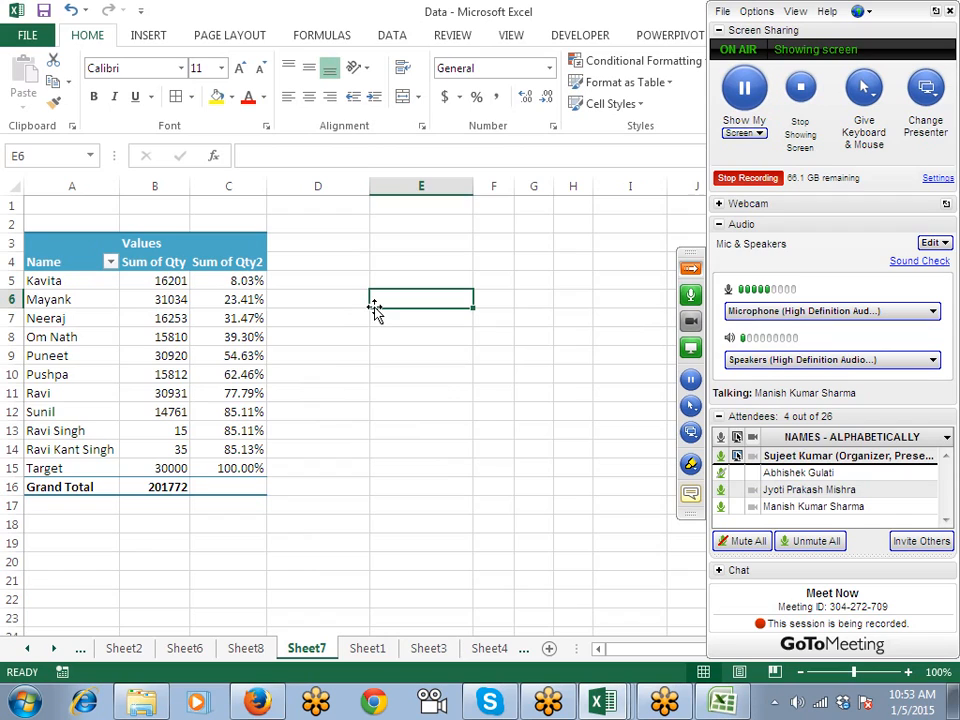
# Step: Collapse the GoToMeeting control panel and delete the Sheet7 worksheet
pyautogui.click(692, 270)
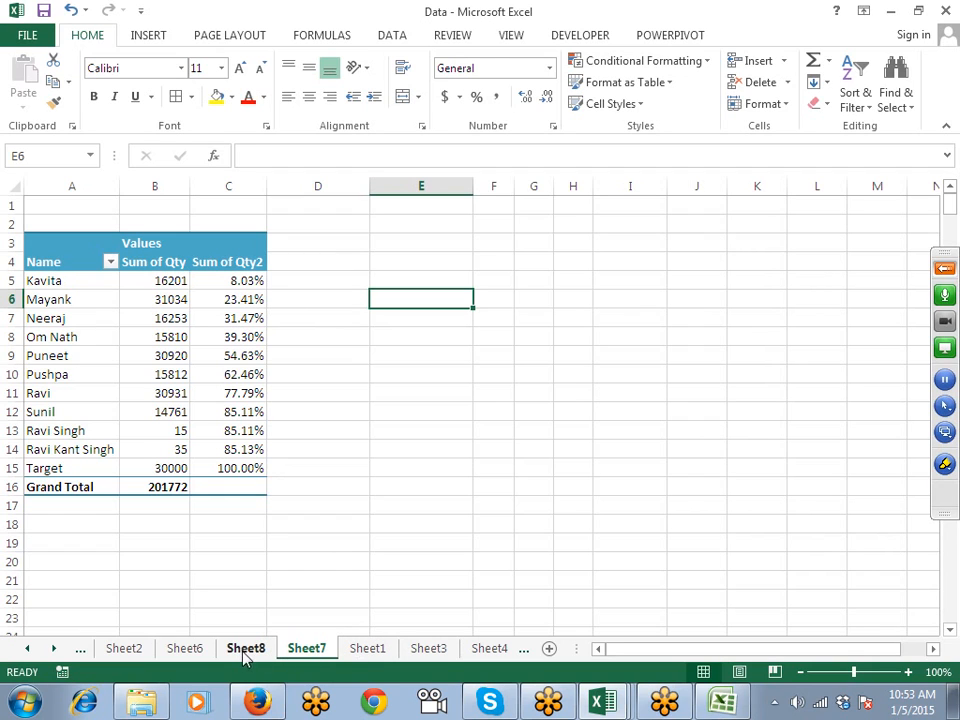
pyautogui.rightClick(298, 652)
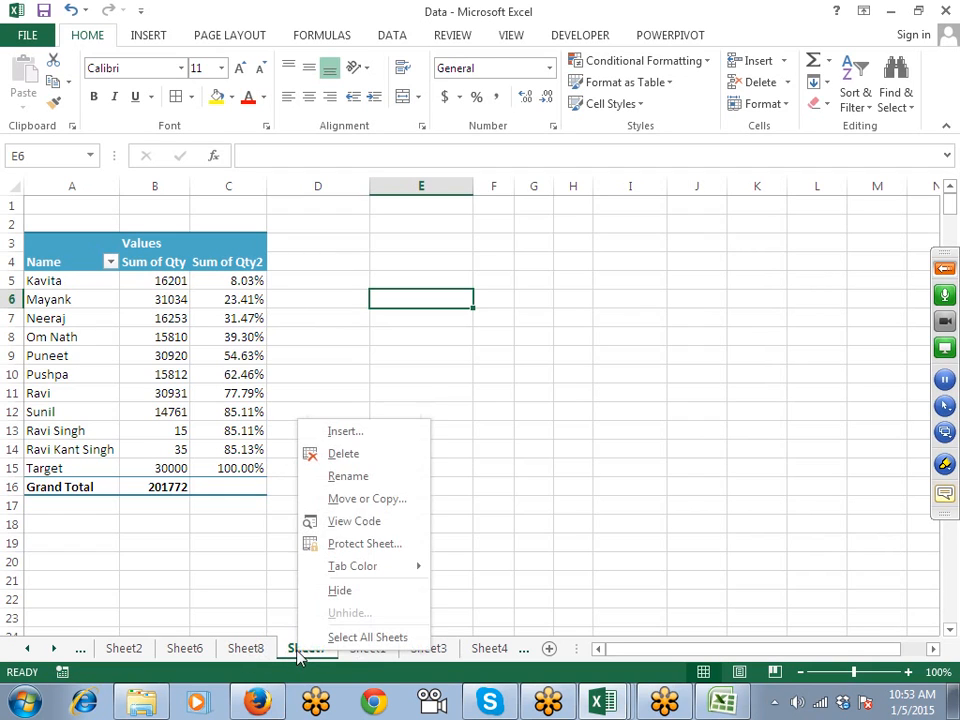
pyautogui.click(345, 453)
pyautogui.click(464, 402)
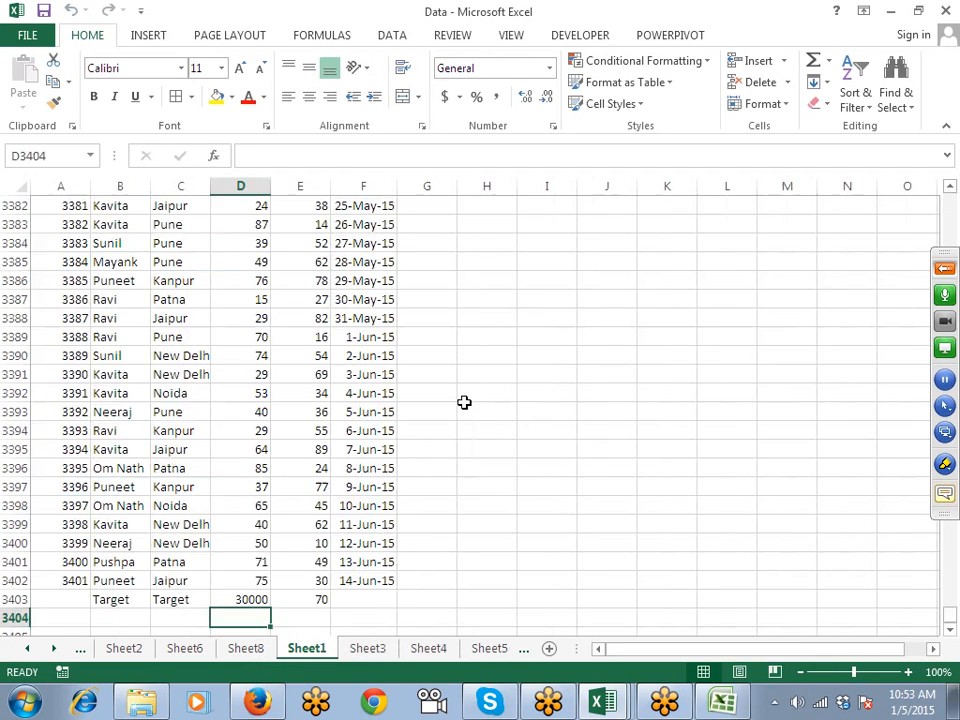
# Step: Rename the Sales column header in cell E1 of Sheet1 to MRP
pyautogui.click(308, 447)
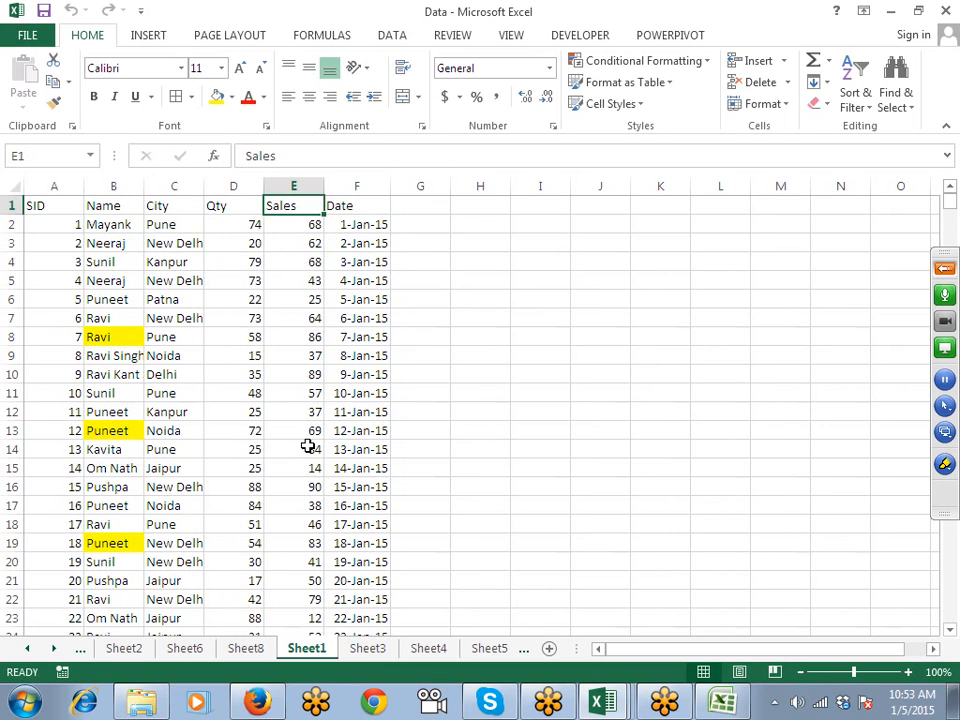
pyautogui.write('M')
pyautogui.press('BackSpace')
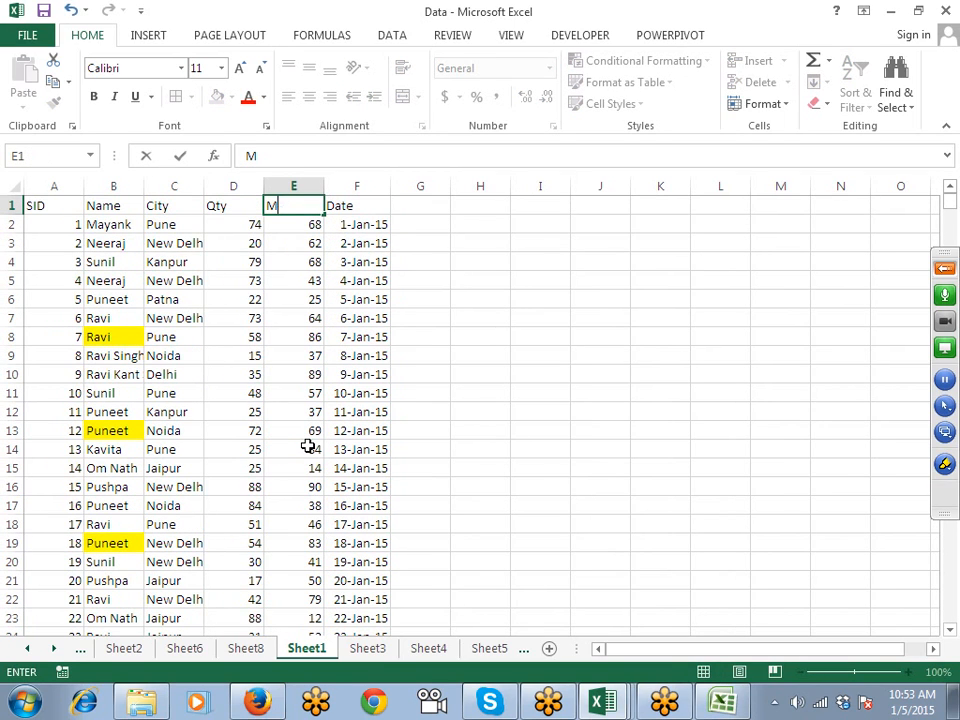
pyautogui.write('RP')
pyautogui.press('Return')
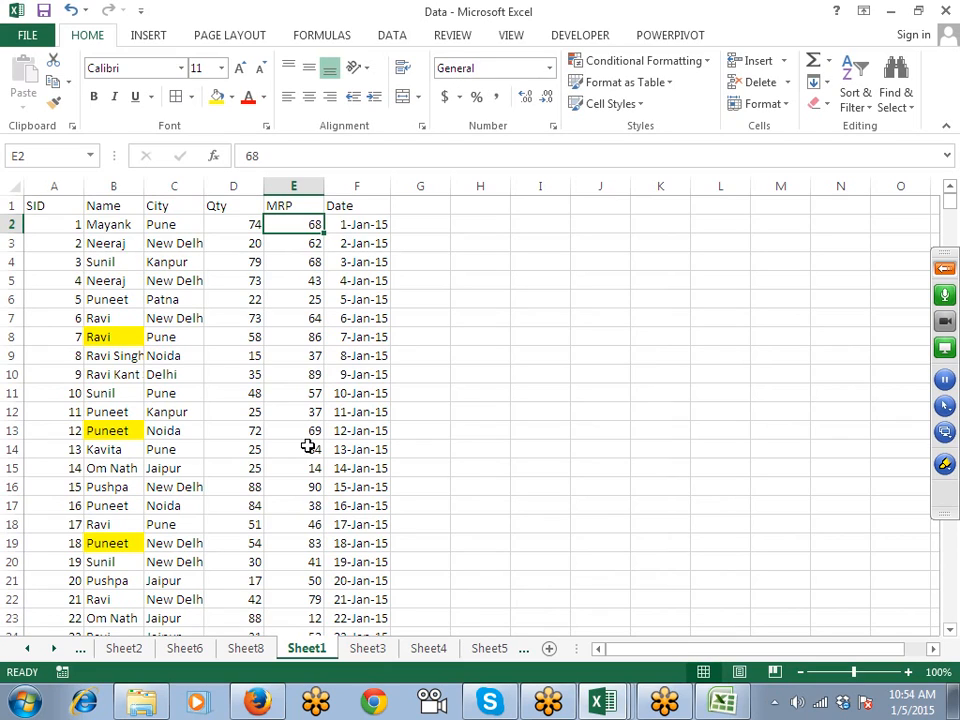
# Step: Create a pivot table on a new worksheet from Sheet1 range A1:F3403, with Name as the row field
pyautogui.press('Left')
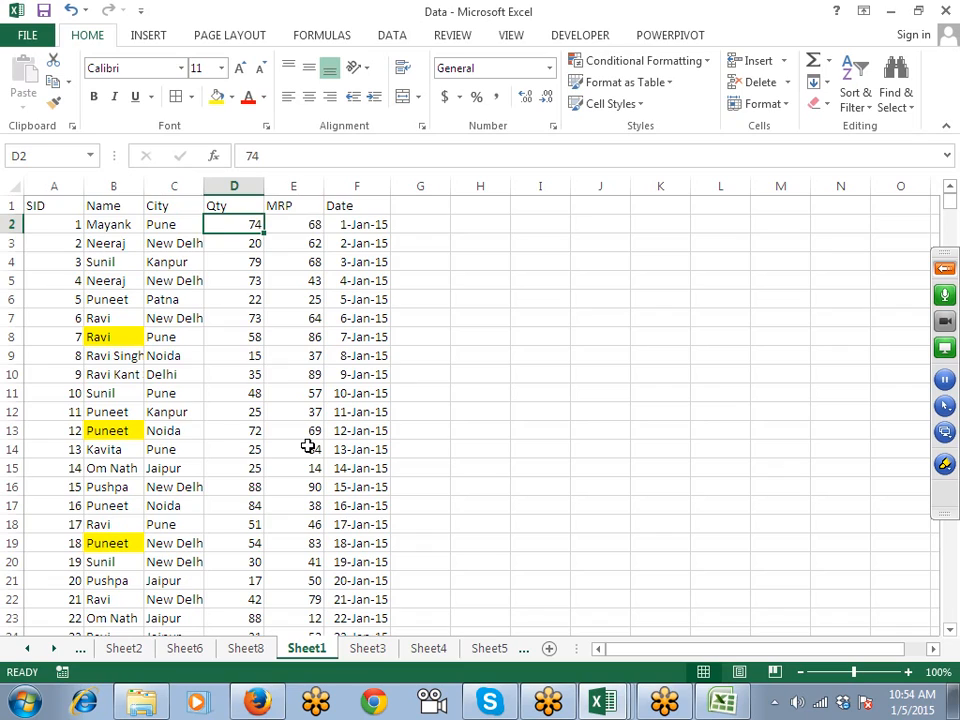
pyautogui.press('Right')
pyautogui.press('Left')
pyautogui.press('Up')
pyautogui.press('Left')
pyautogui.press('Left')
pyautogui.press('Left')
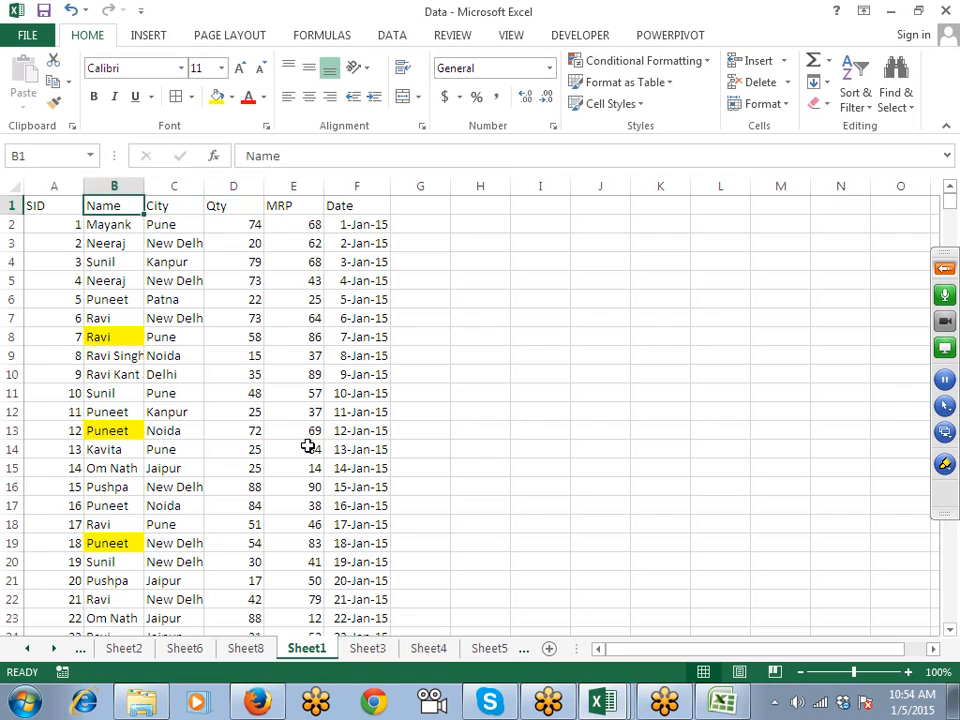
pyautogui.click(148, 36)
pyautogui.click(34, 90)
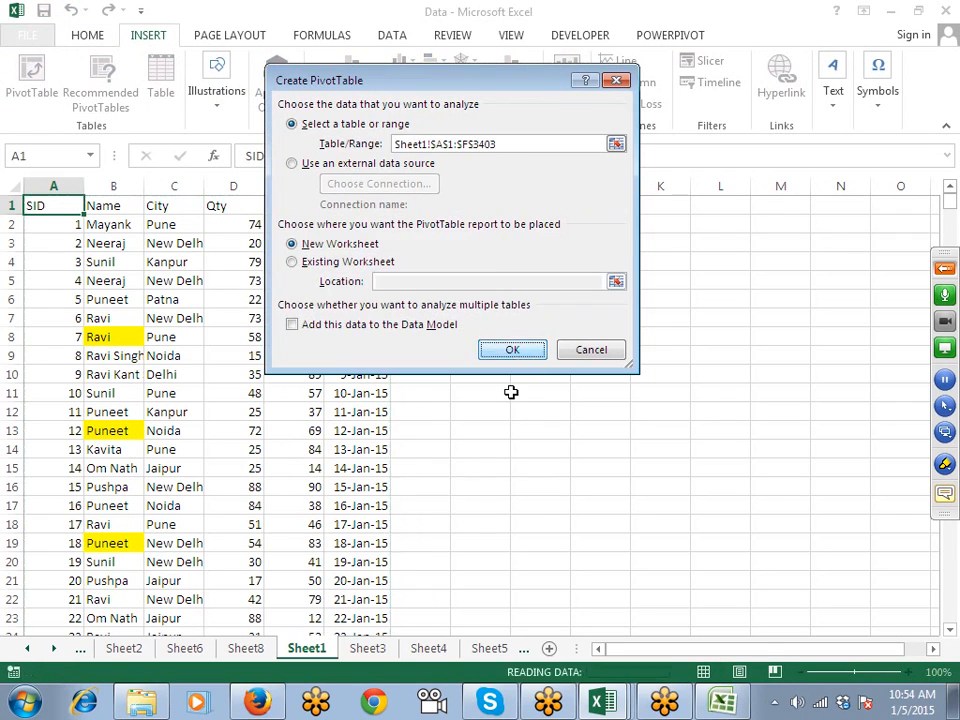
pyautogui.click(512, 349)
pyautogui.moveTo(783, 290); pyautogui.dragTo(779, 588)
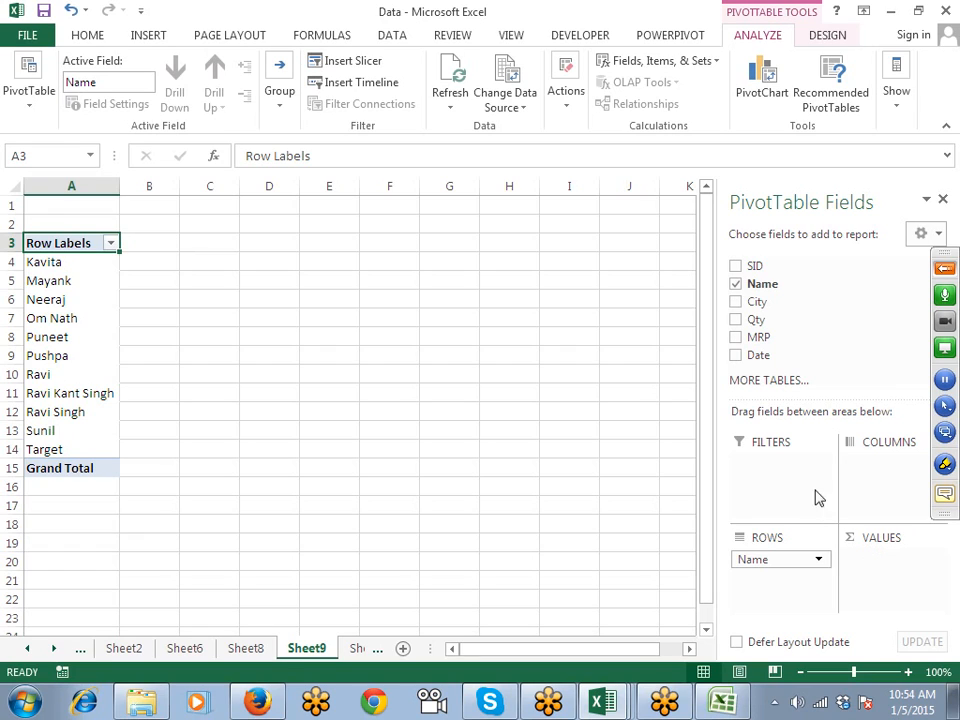
# Step: Insert a calculated field named Total with the formula =MRP*Qty into the pivot table
pyautogui.click(668, 64)
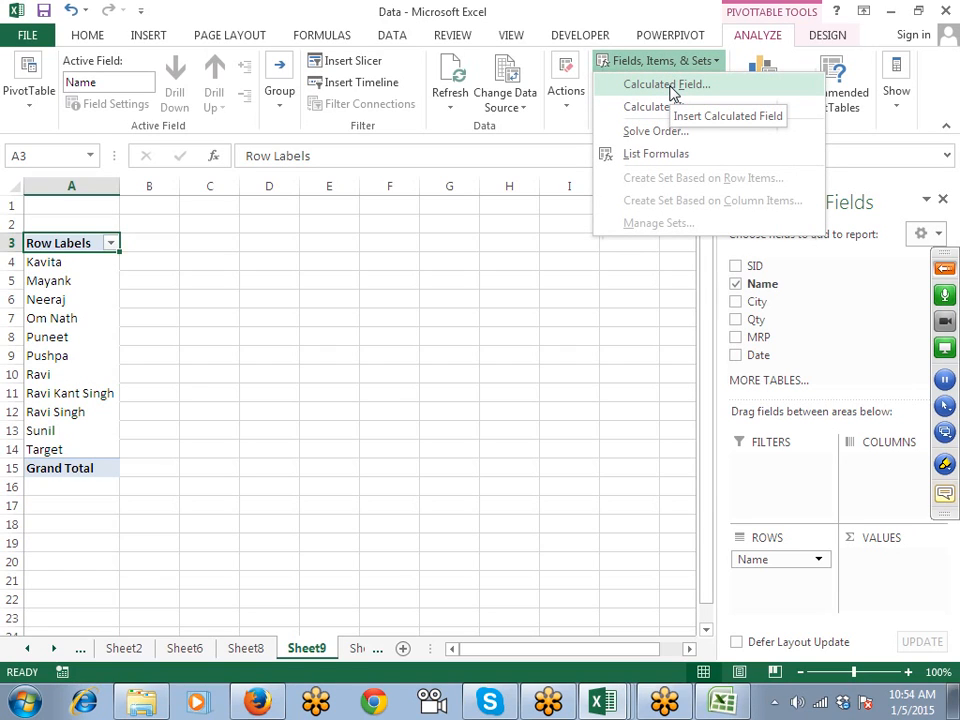
pyautogui.click(668, 86)
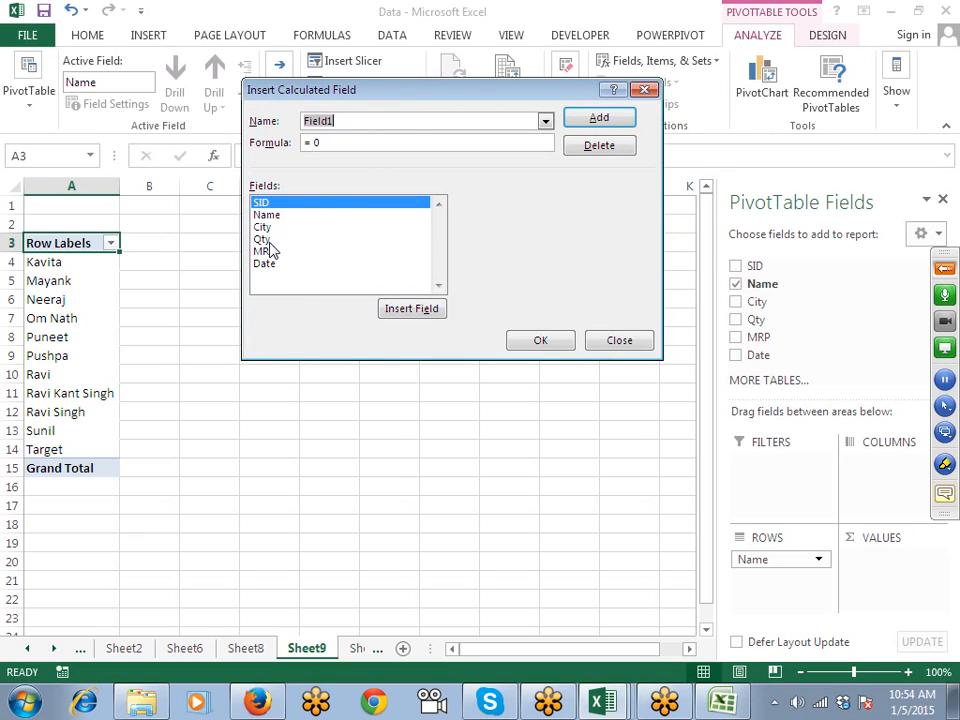
pyautogui.write('Tot')
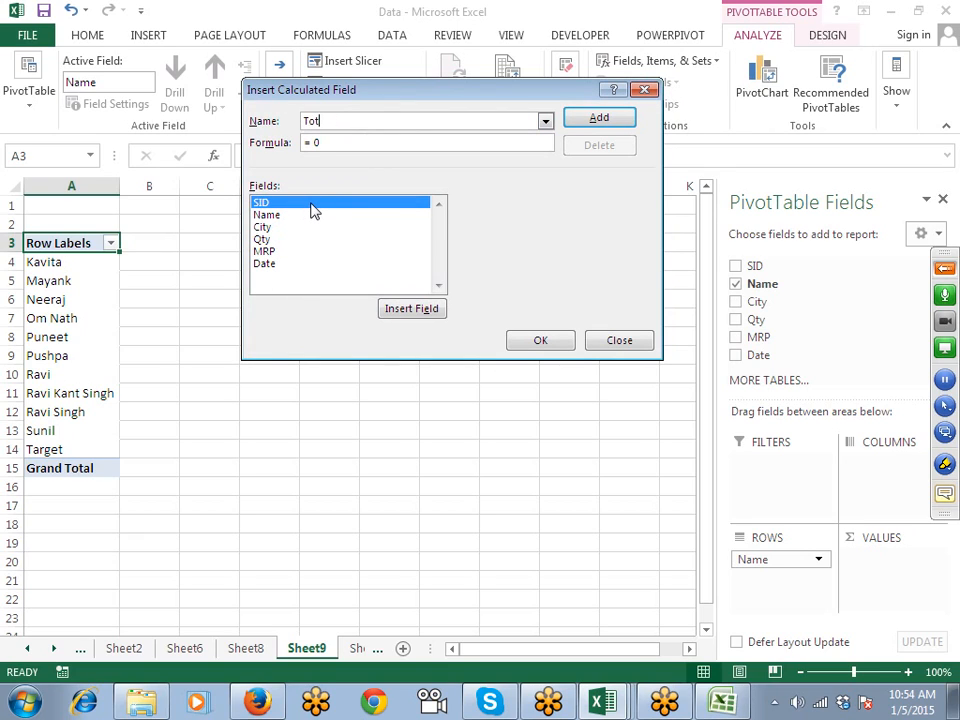
pyautogui.write('al')
pyautogui.click(284, 253)
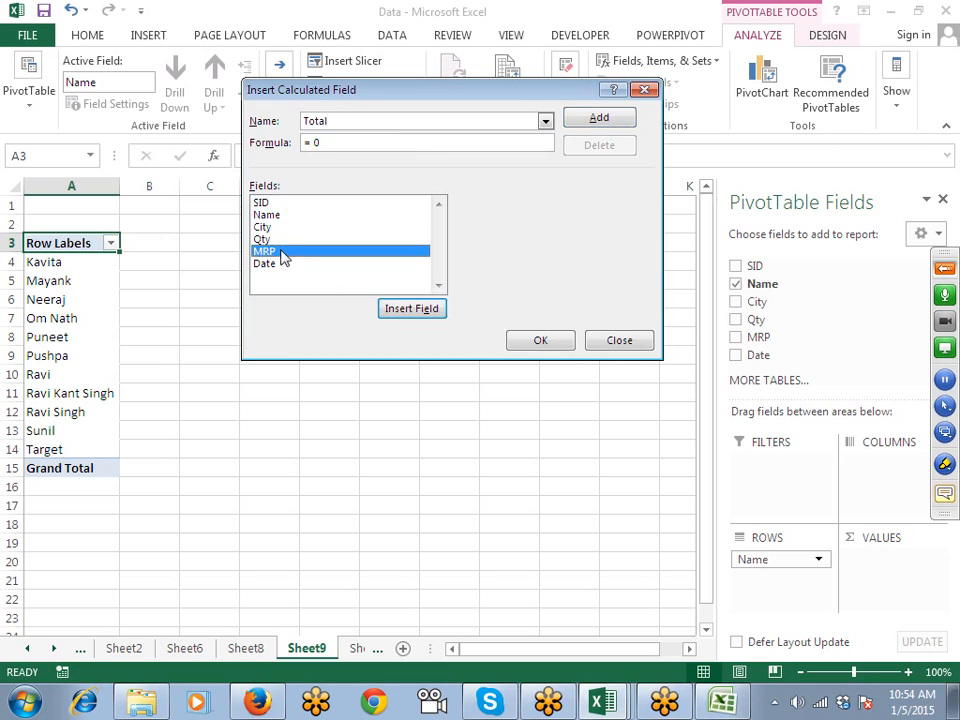
pyautogui.click(400, 312)
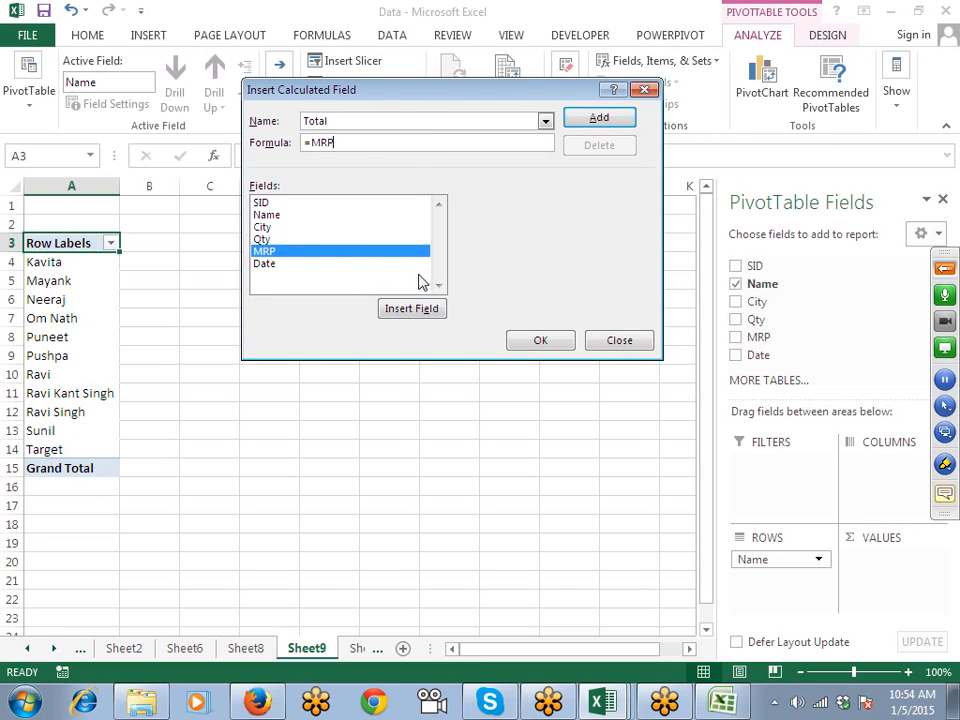
pyautogui.write('*')
pyautogui.click(309, 241)
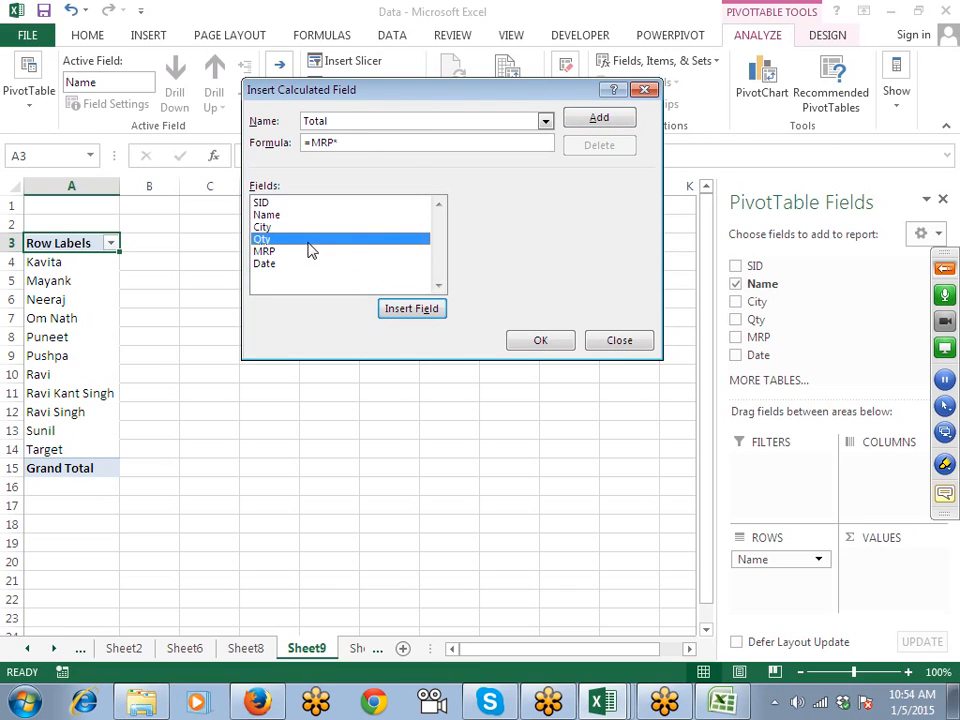
pyautogui.click(405, 308)
pyautogui.click(590, 116)
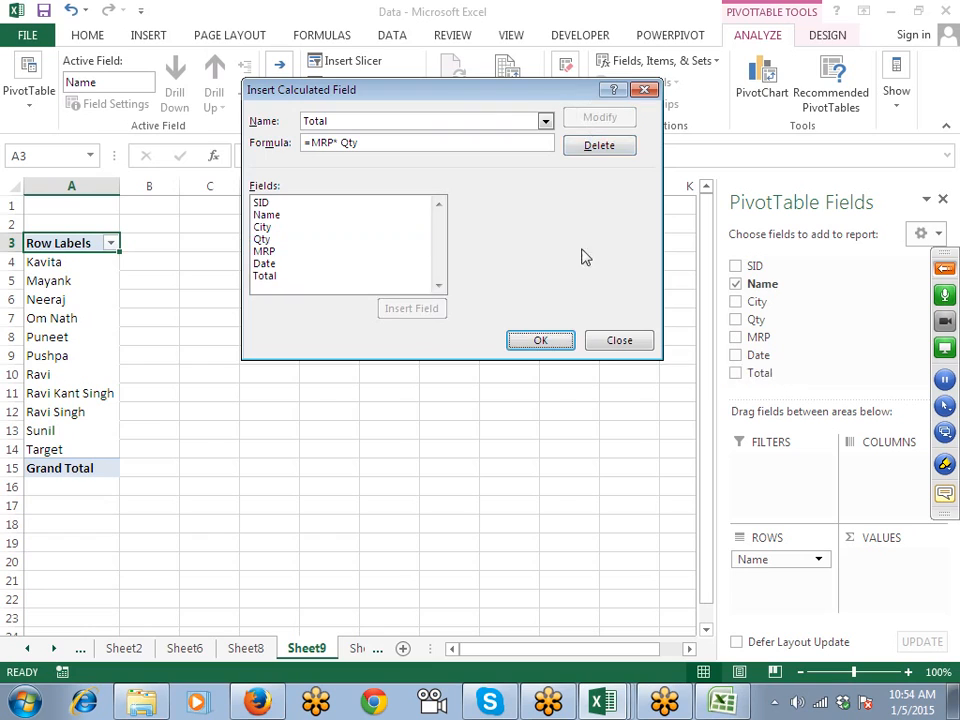
pyautogui.click(553, 344)
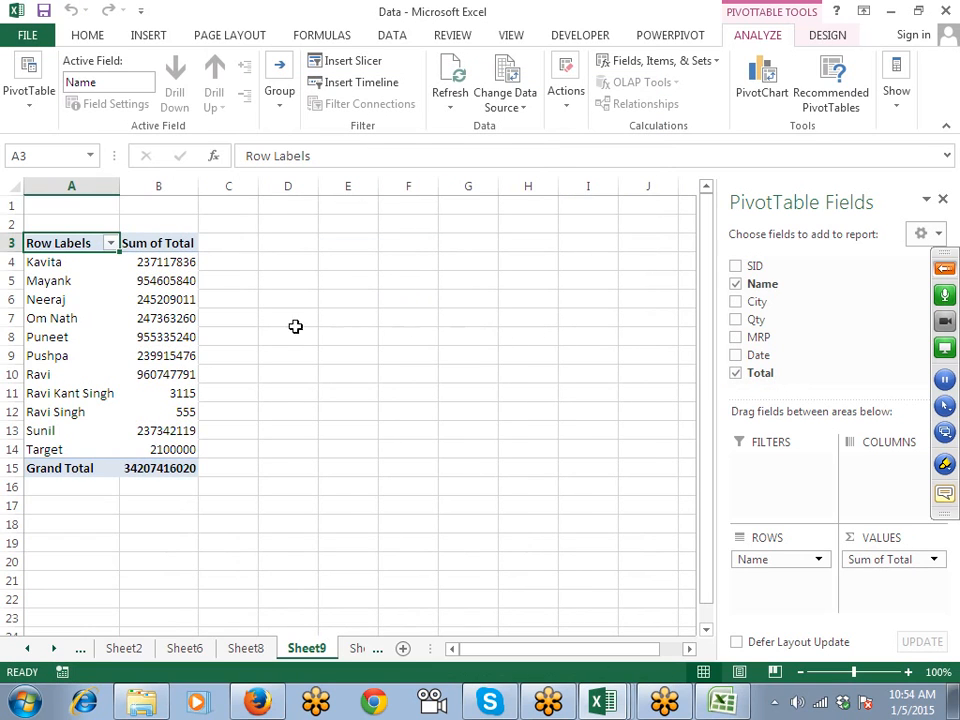
# Step: Insert a calculated field named Tax with the formula =Total*12.36% into the pivot table
pyautogui.click(176, 260)
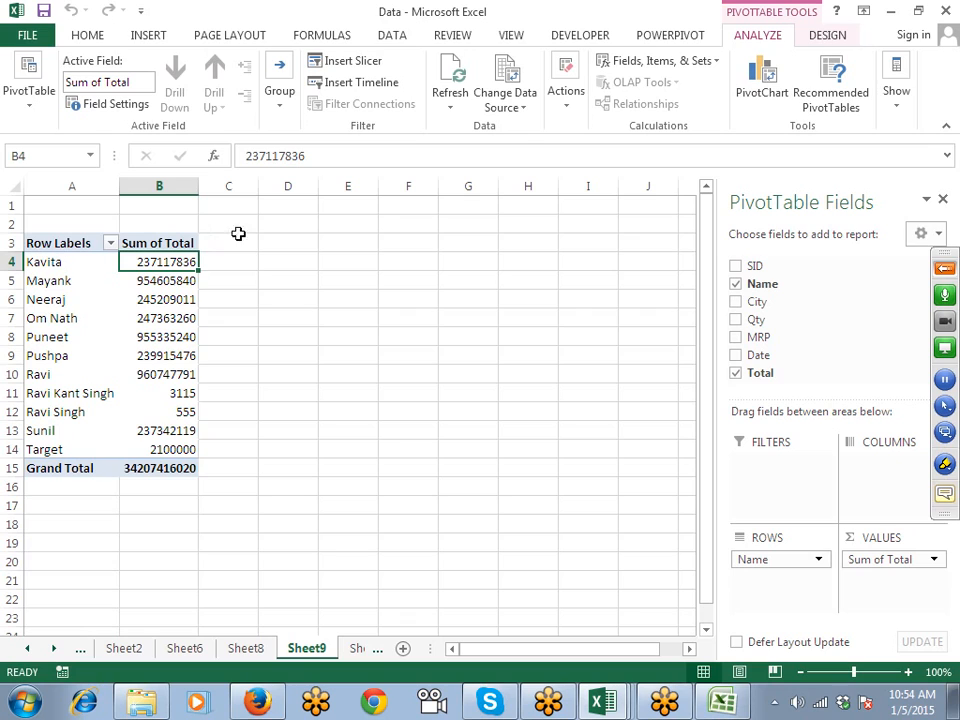
pyautogui.click(632, 66)
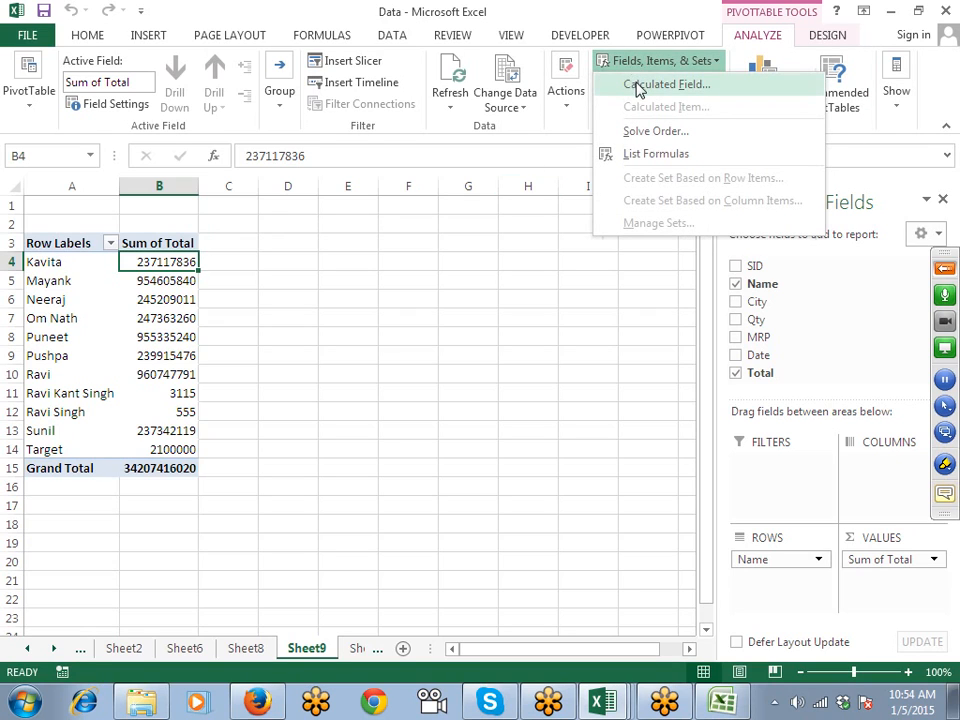
pyautogui.click(641, 86)
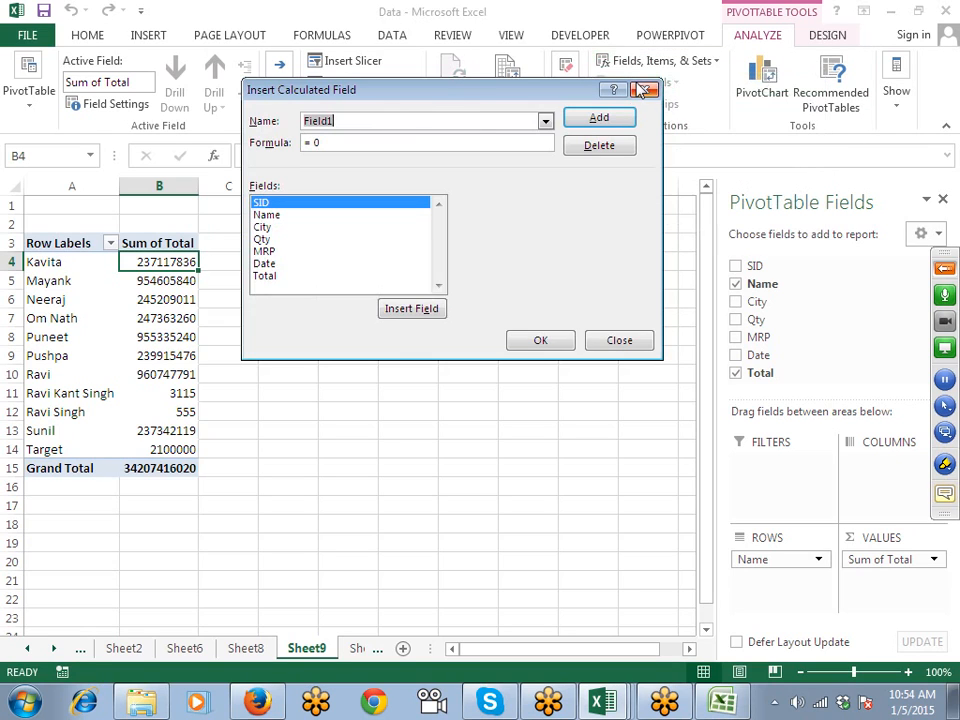
pyautogui.write('Tax')
pyautogui.click(397, 143)
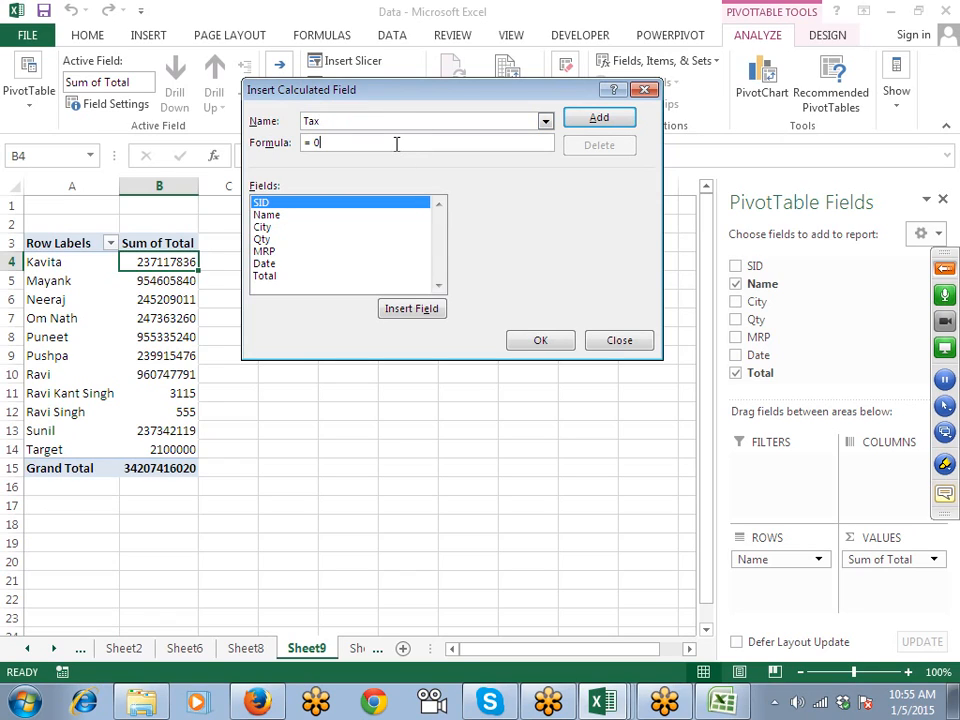
pyautogui.press('BackSpace')
pyautogui.click(274, 276)
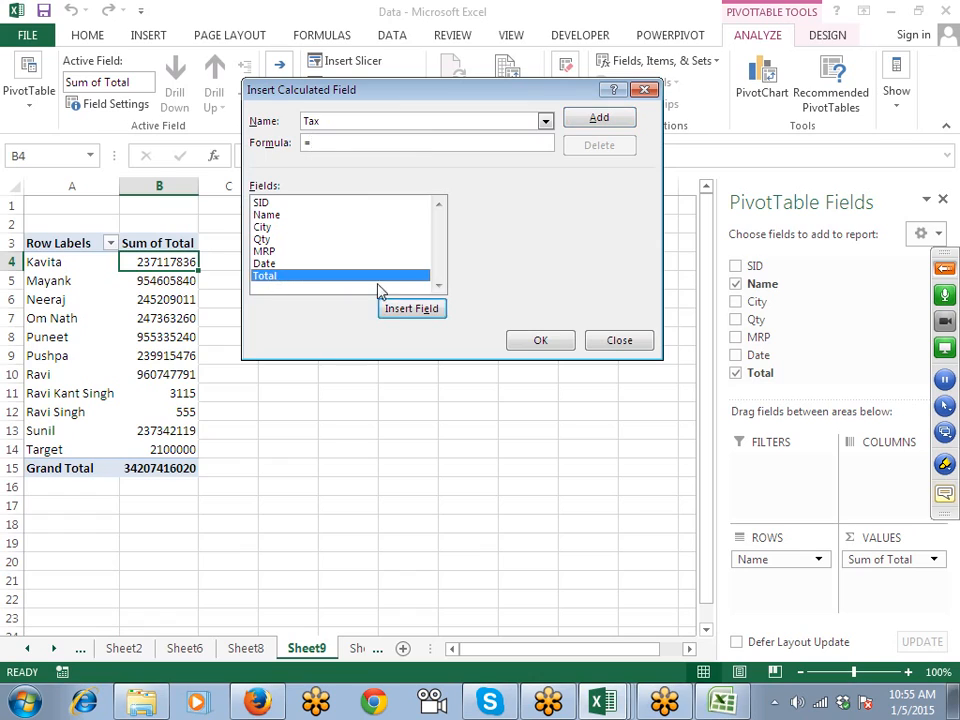
pyautogui.click(394, 309)
pyautogui.write('*12')
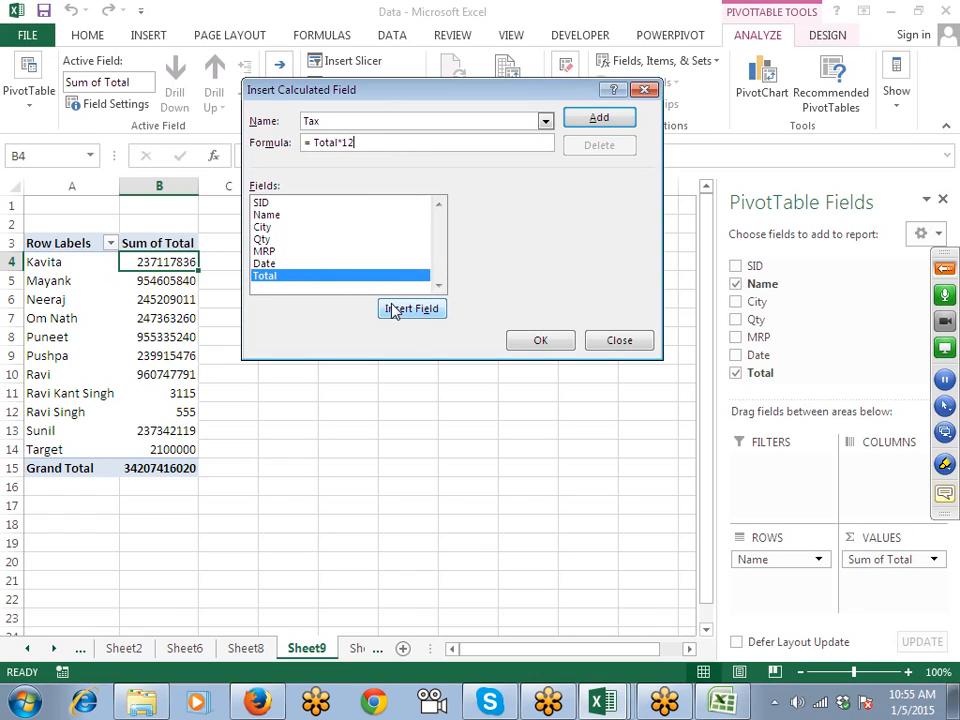
pyautogui.write('.36%')
pyautogui.click(599, 118)
pyautogui.click(550, 342)
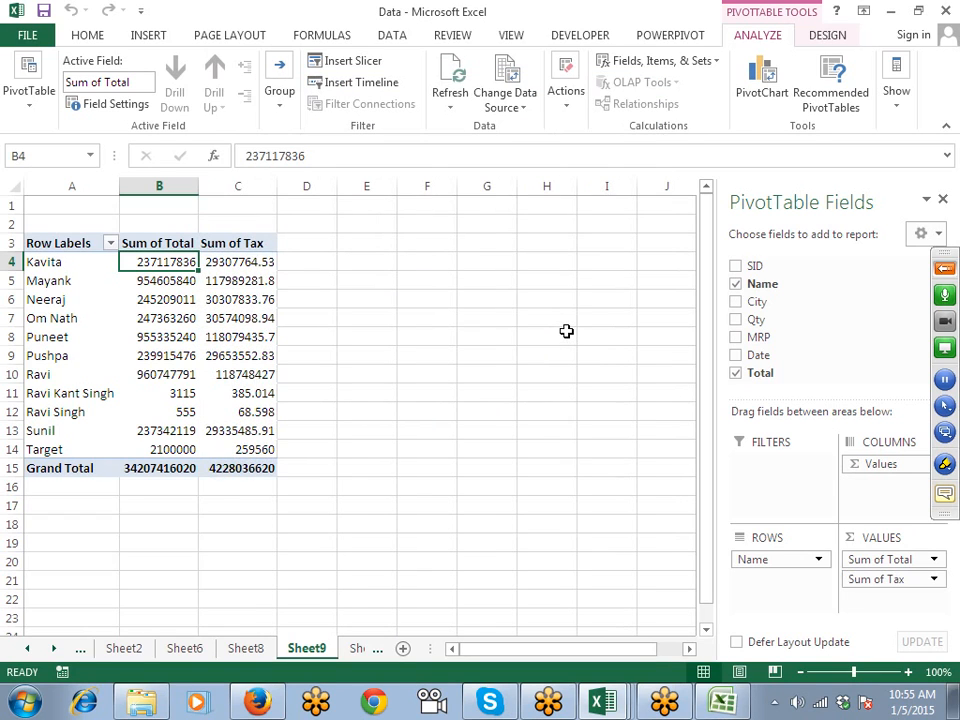
# Step: Insert a calculated field named Com with the formula =Total*2% into the pivot table
pyautogui.click(641, 64)
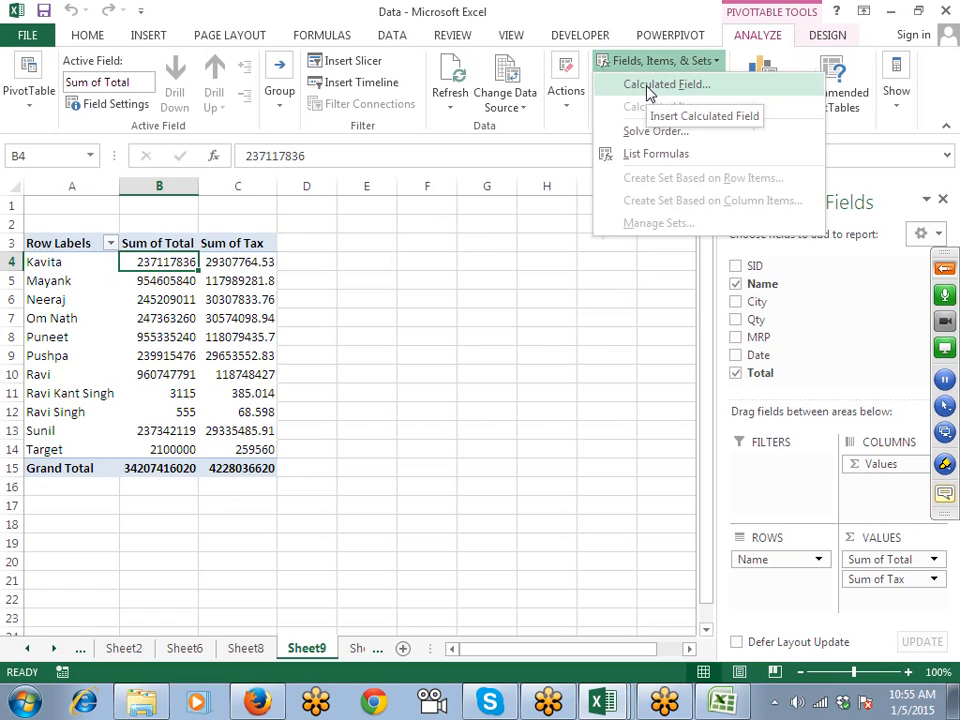
pyautogui.click(650, 90)
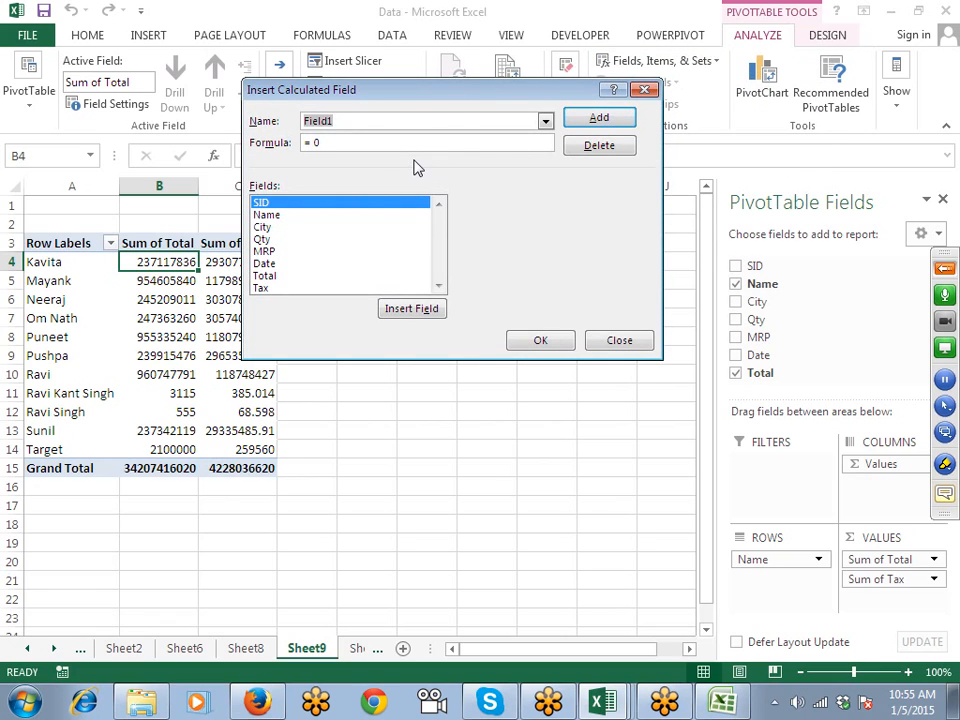
pyautogui.write('Com')
pyautogui.click(402, 142)
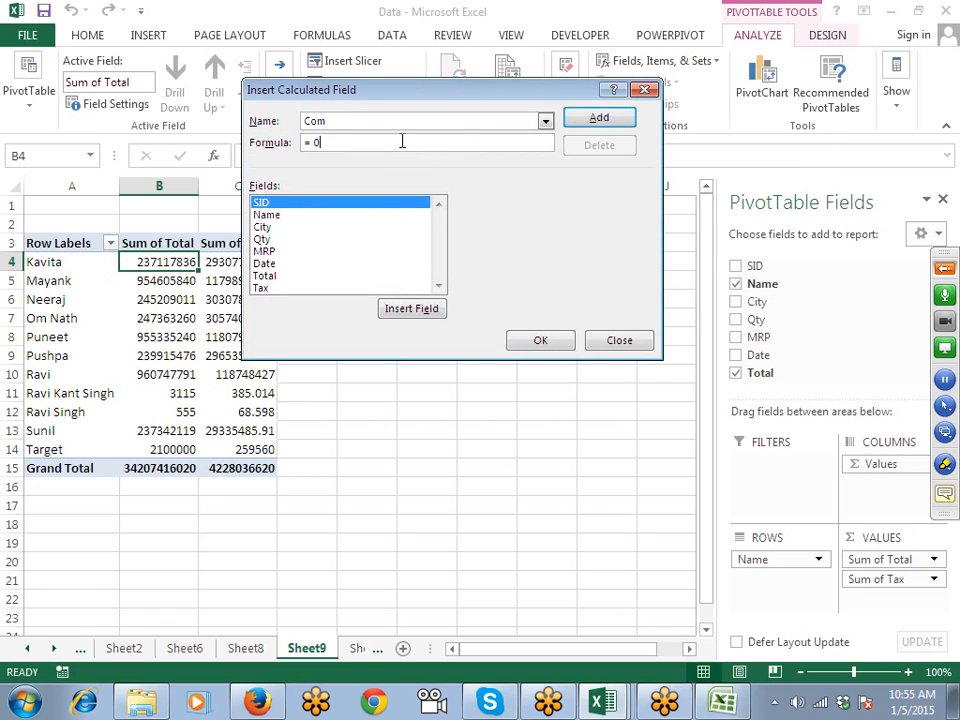
pyautogui.click(272, 278)
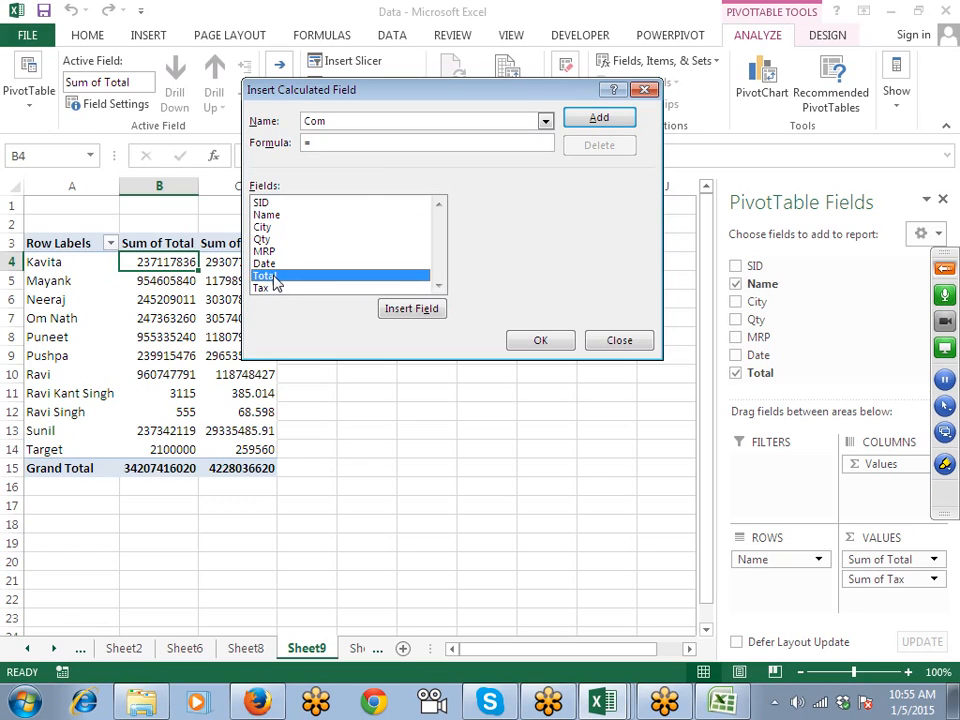
pyautogui.click(409, 310)
pyautogui.write('*2%')
pyautogui.click(586, 122)
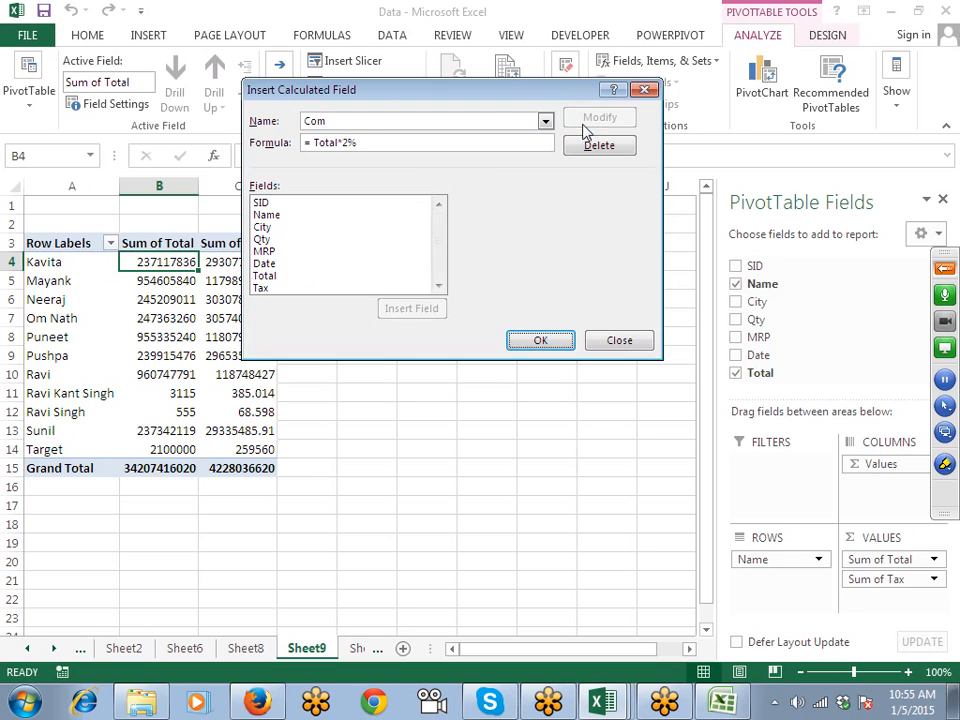
pyautogui.click(546, 334)
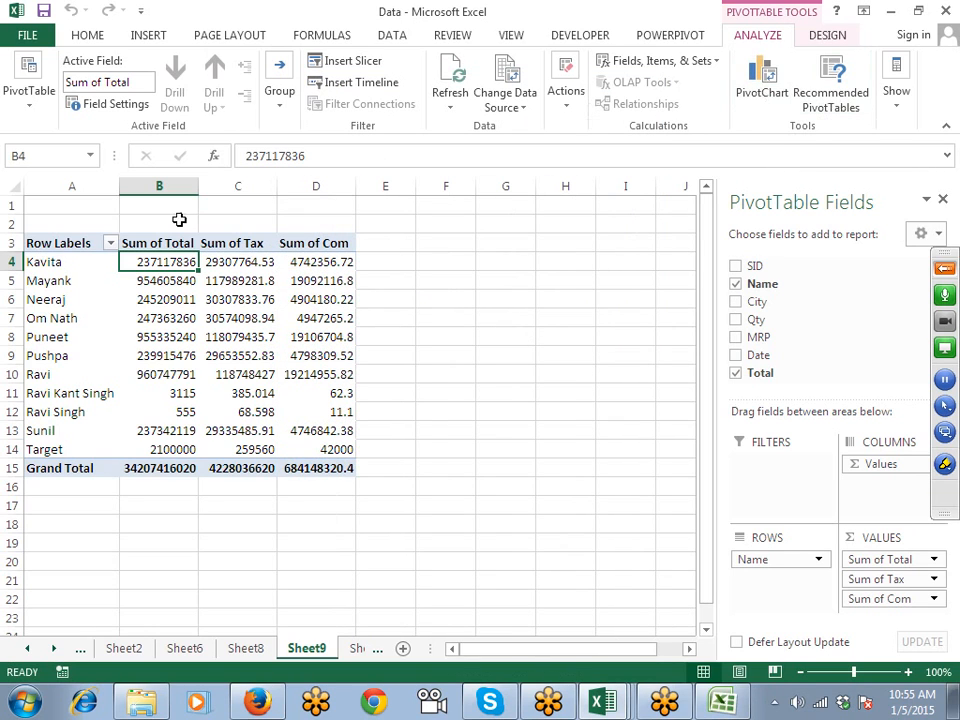
# Step: Insert a calculated field named Total Amt with the formula =Total+Tax+Com into the pivot table
pyautogui.click(660, 60)
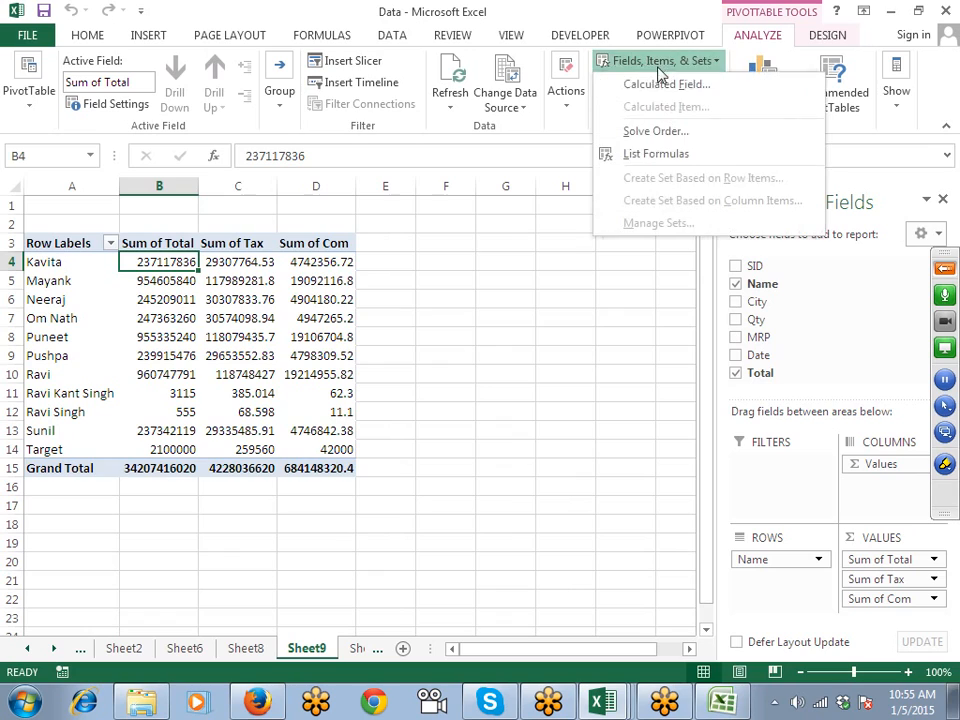
pyautogui.click(665, 83)
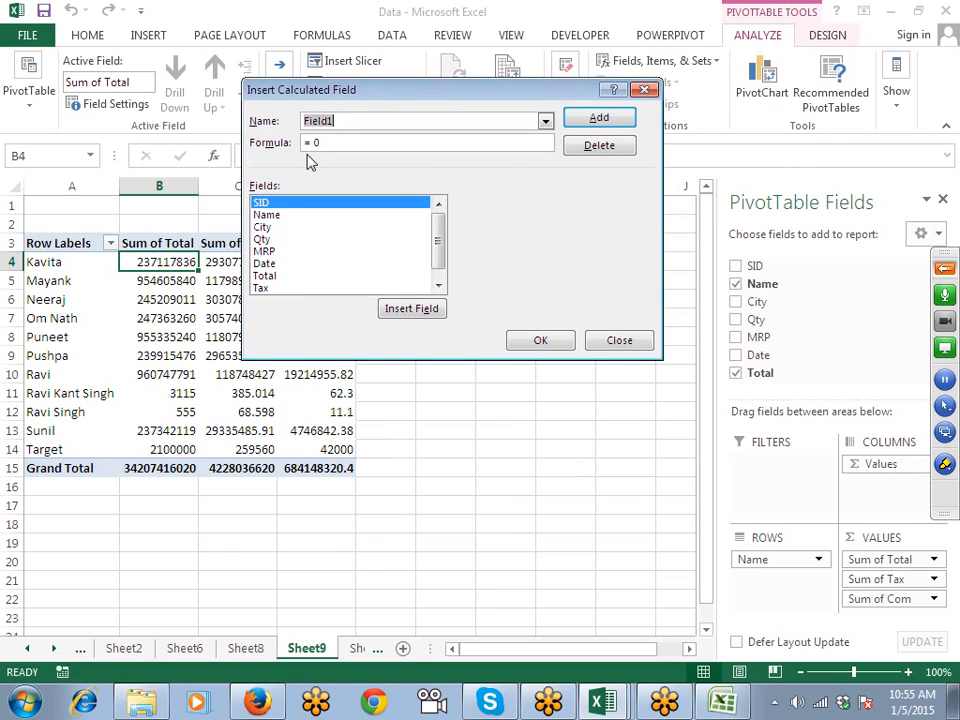
pyautogui.write('Total')
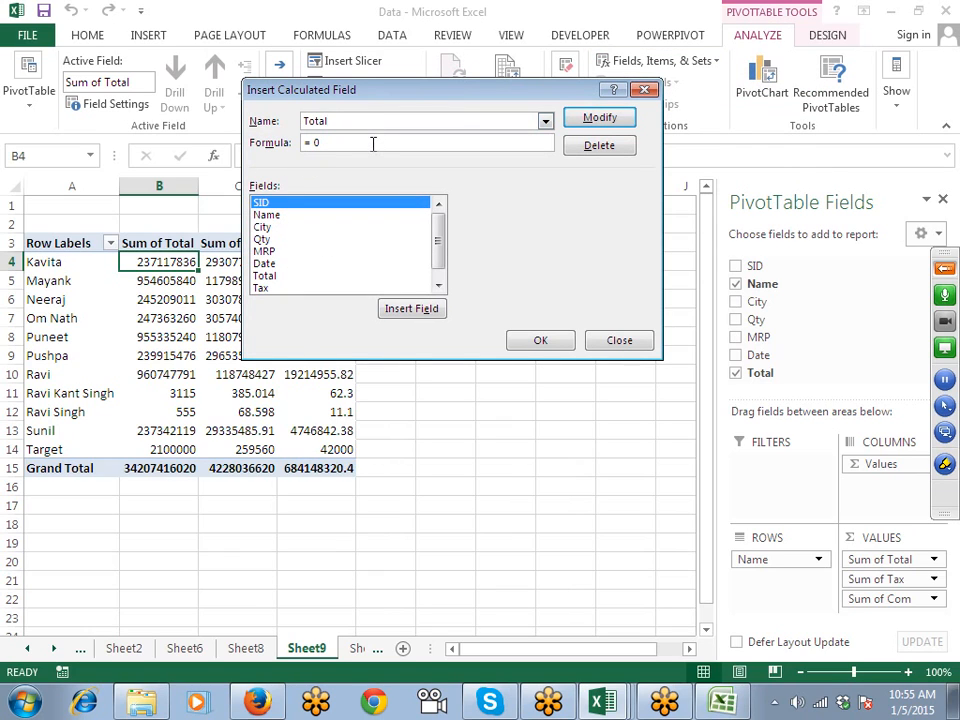
pyautogui.click(373, 143)
pyautogui.scroll(-1, 432, 250)
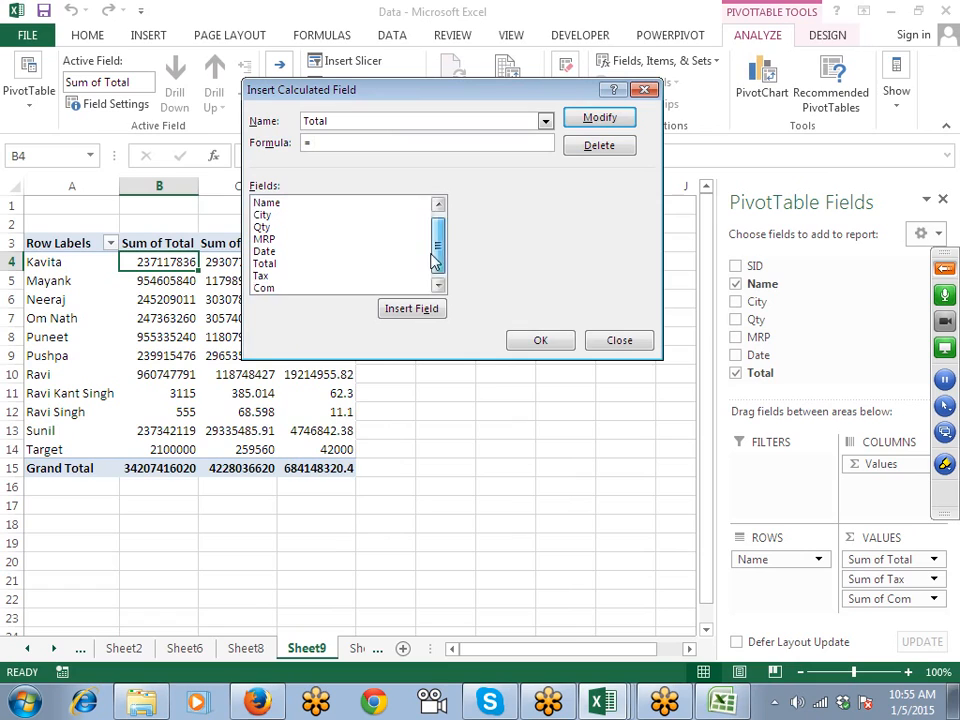
pyautogui.click(284, 264)
pyautogui.click(390, 312)
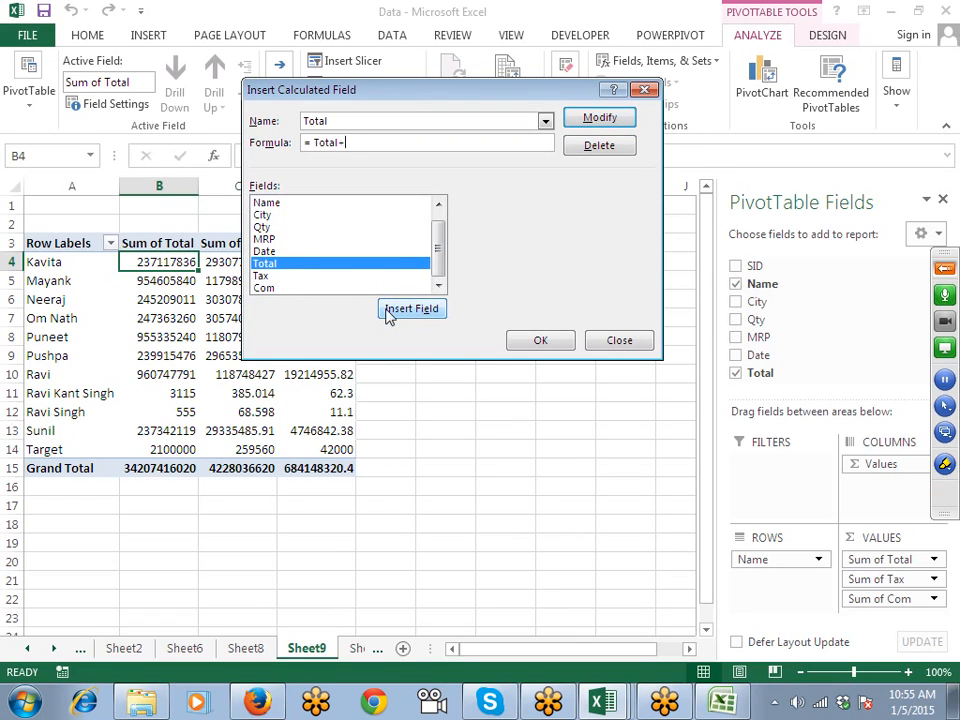
pyautogui.click(270, 276)
pyautogui.click(400, 311)
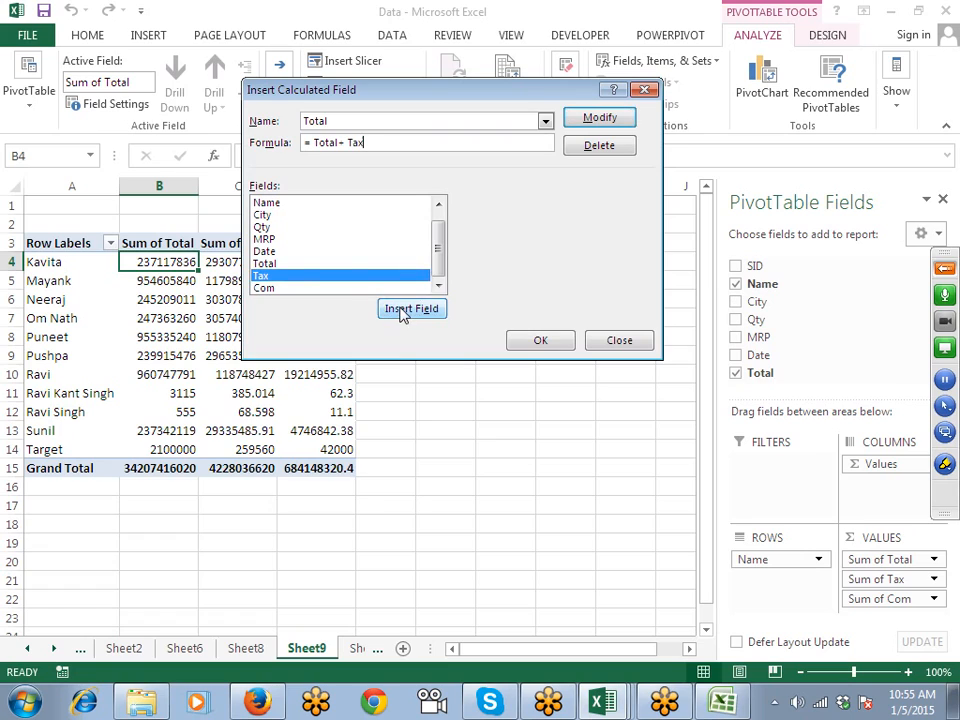
pyautogui.write('+')
pyautogui.click(264, 288)
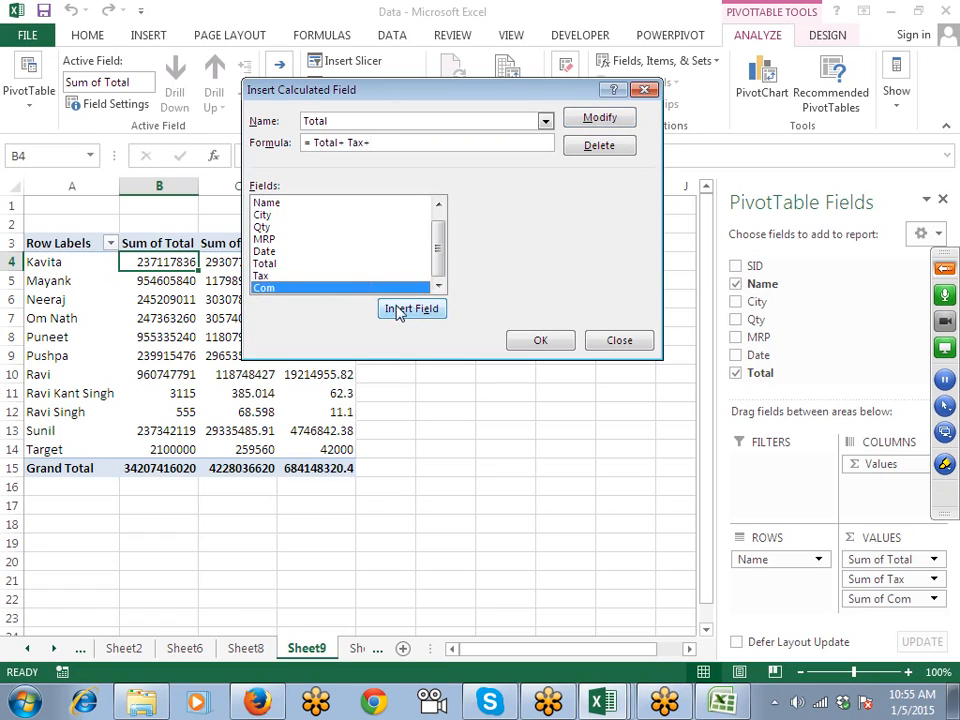
pyautogui.click(403, 312)
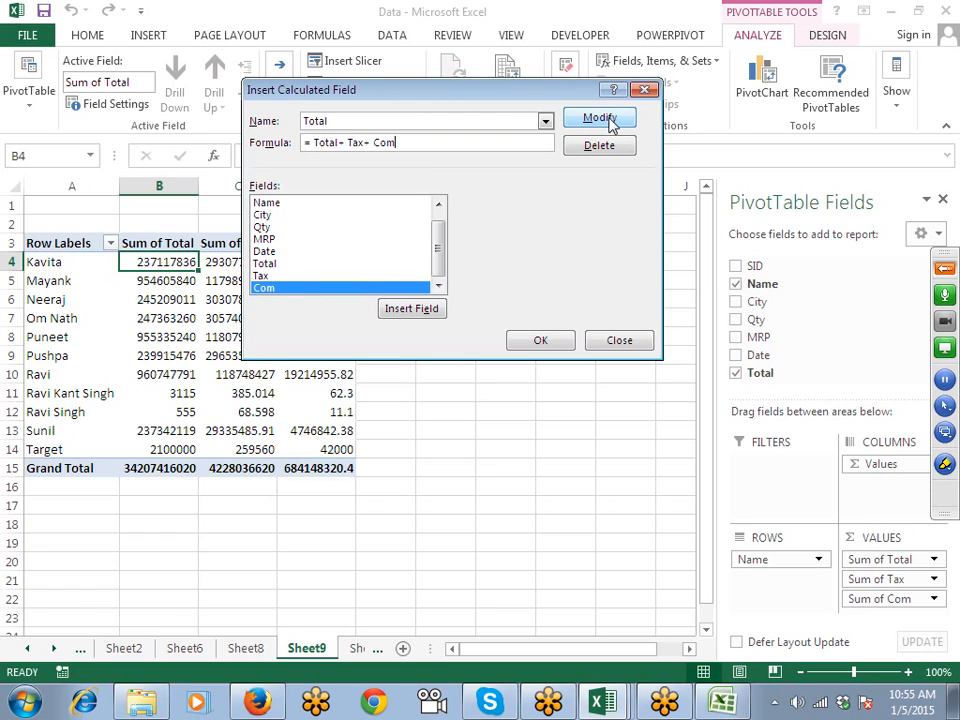
pyautogui.click(385, 118)
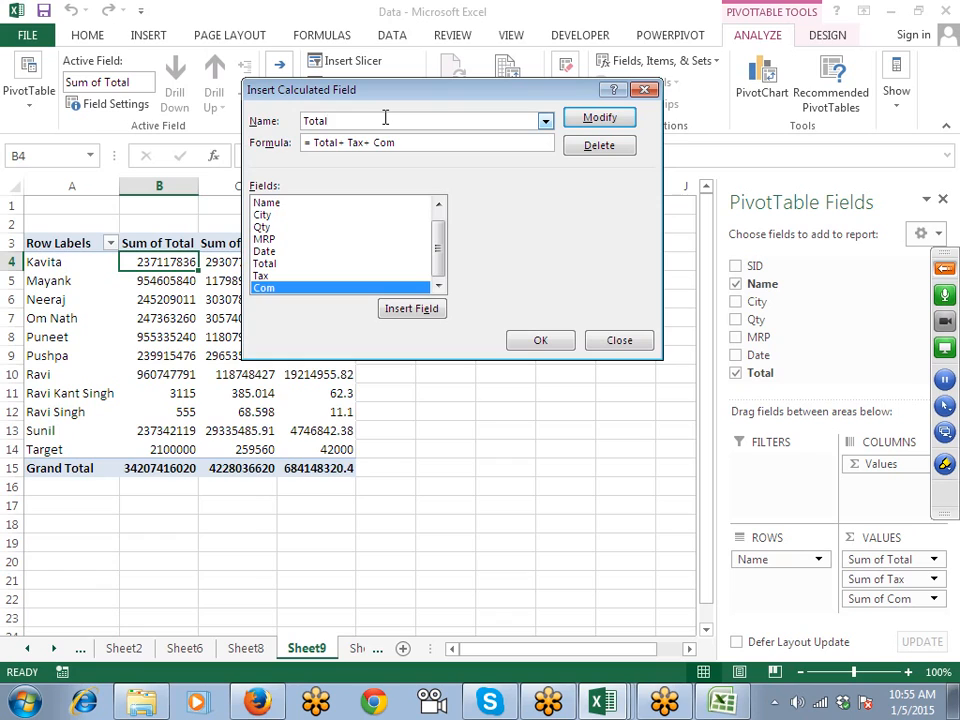
pyautogui.write('Amt')
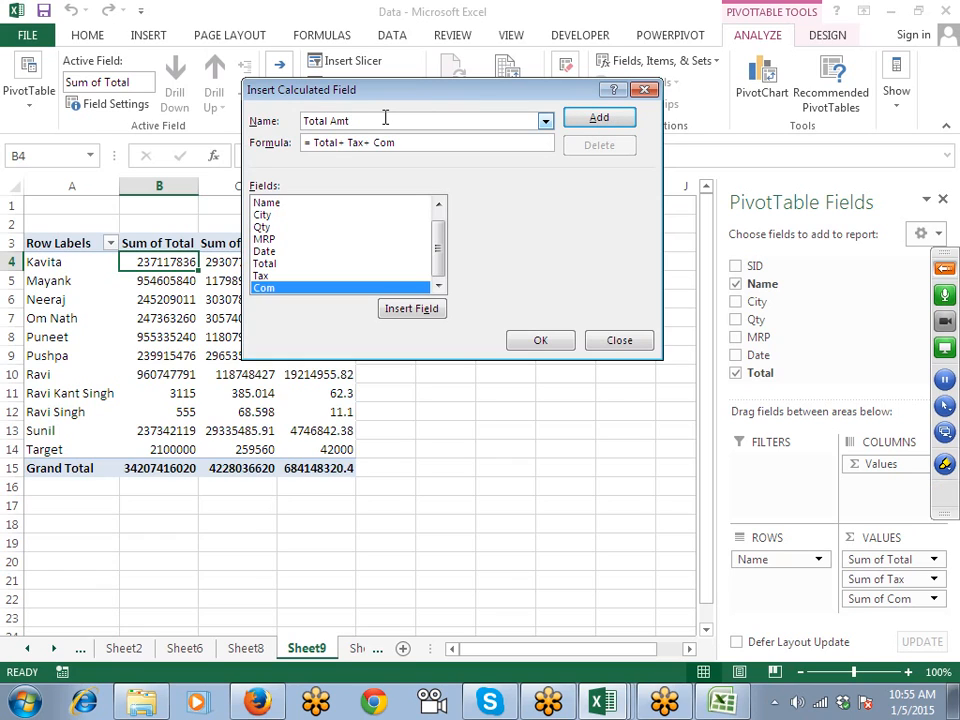
pyautogui.click(597, 119)
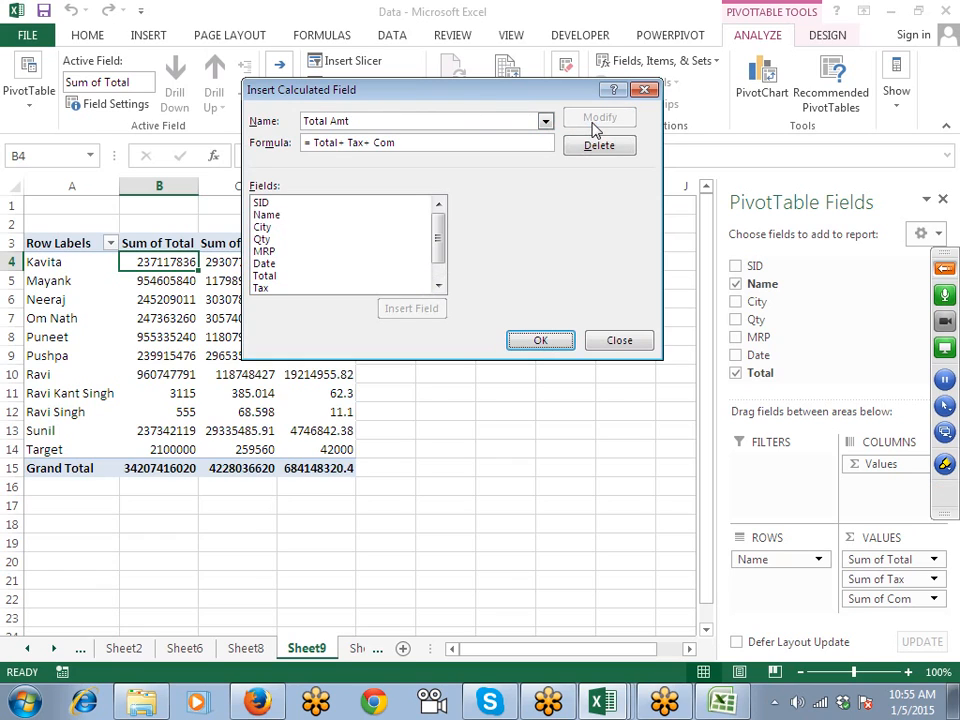
pyautogui.click(538, 342)
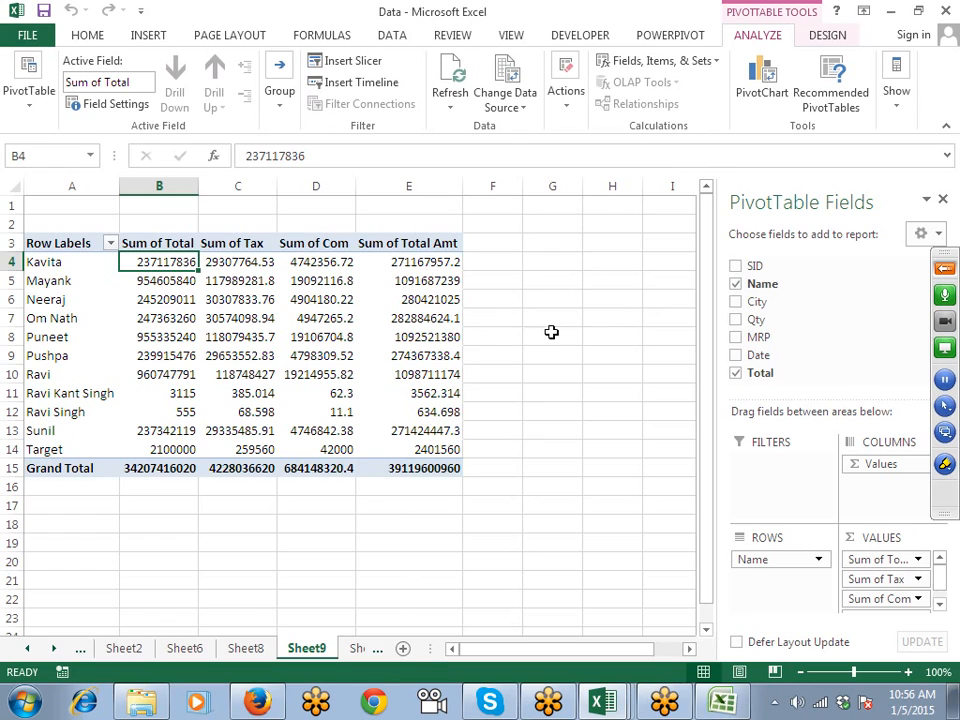
# Step: List the pivot table's calculated field formulas on a new sheet, and return to the pivot table on Sheet9 after viewing Sheet1
pyautogui.click(655, 61)
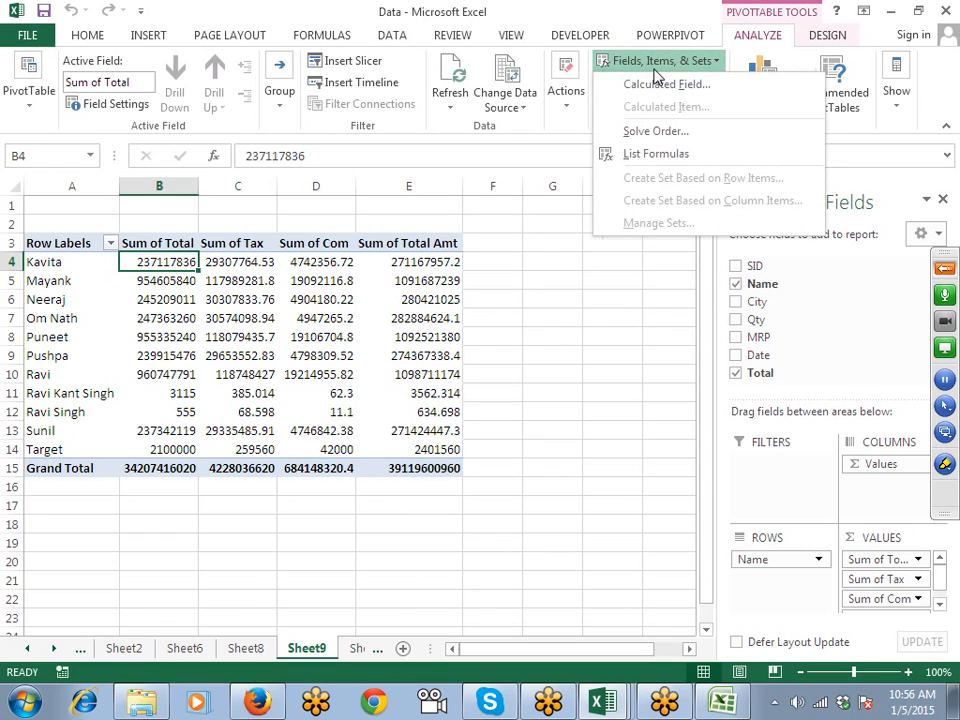
pyautogui.click(657, 154)
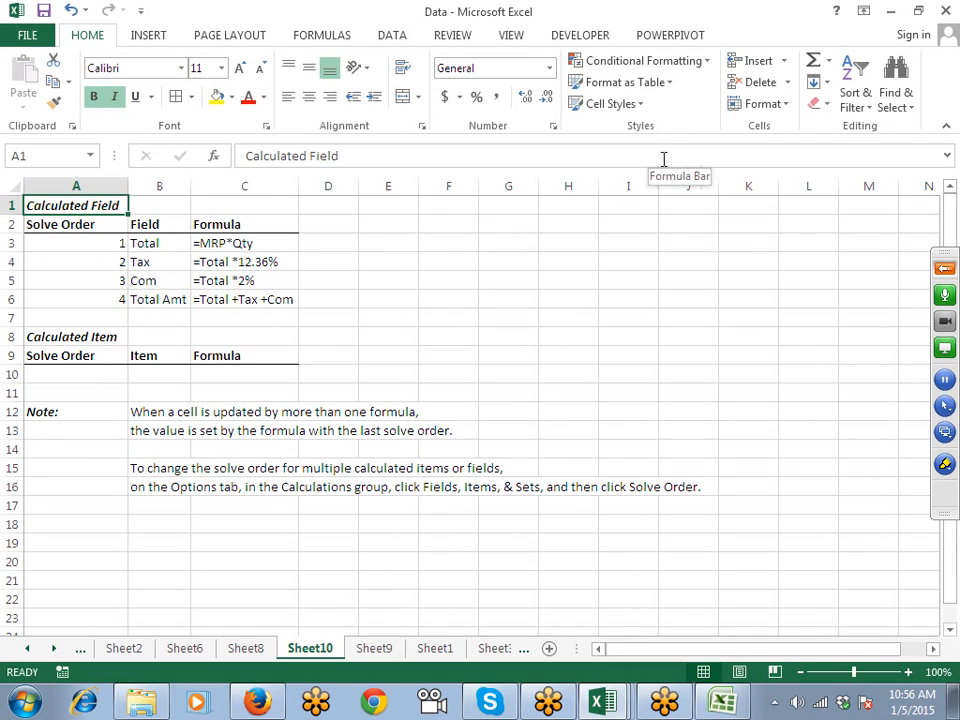
pyautogui.click(434, 648)
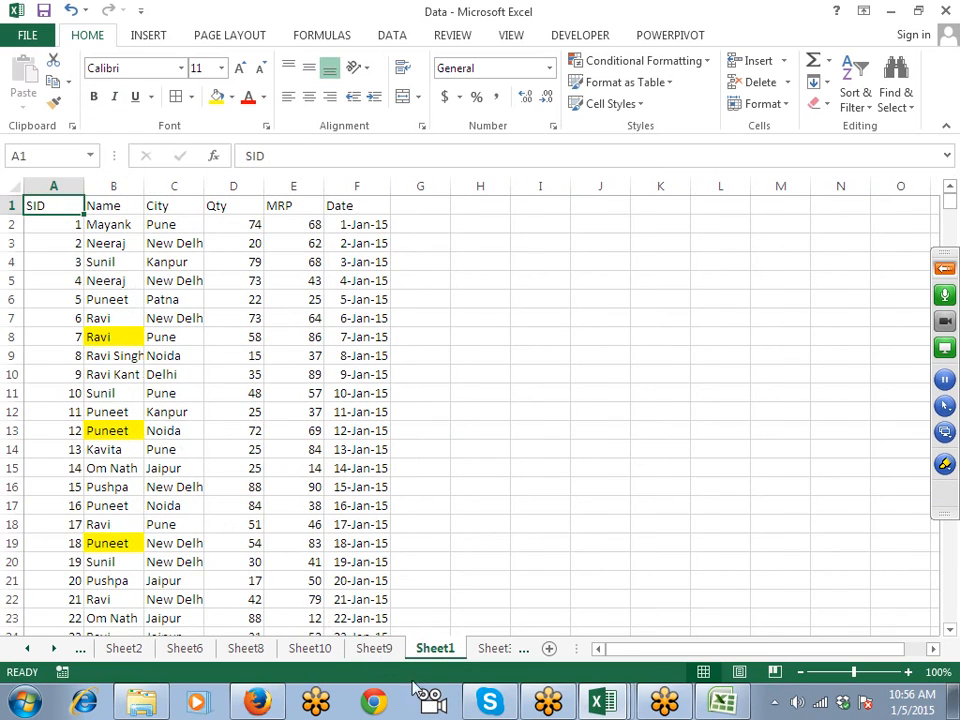
pyautogui.click(378, 649)
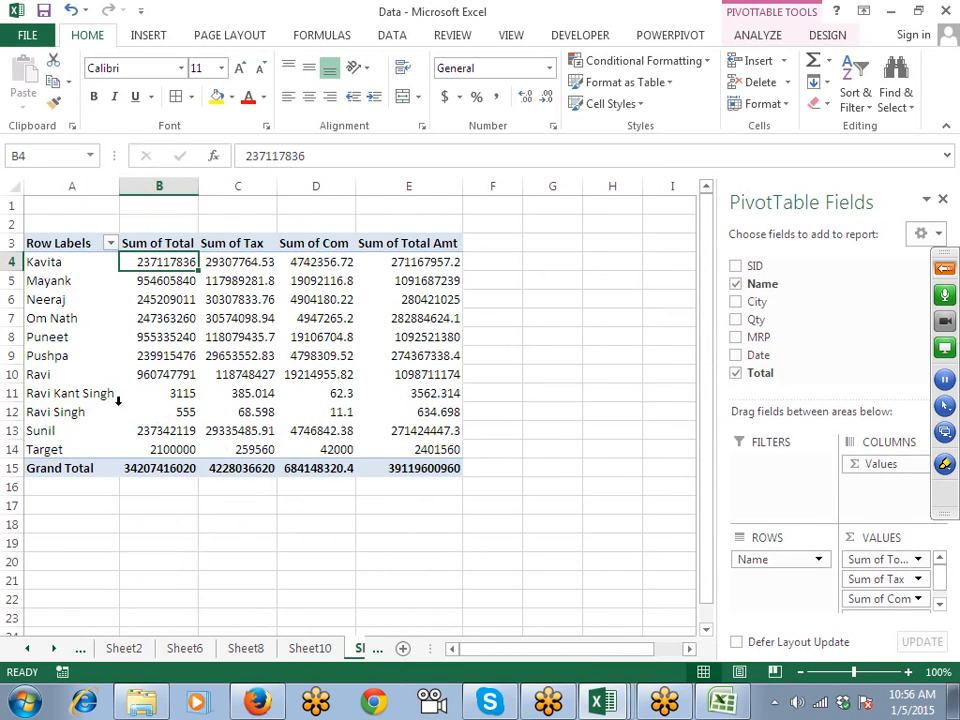
# Step: Start a calculated item in the pivot table's Name field and name it T-1
pyautogui.click(59, 264)
pyautogui.click(58, 284)
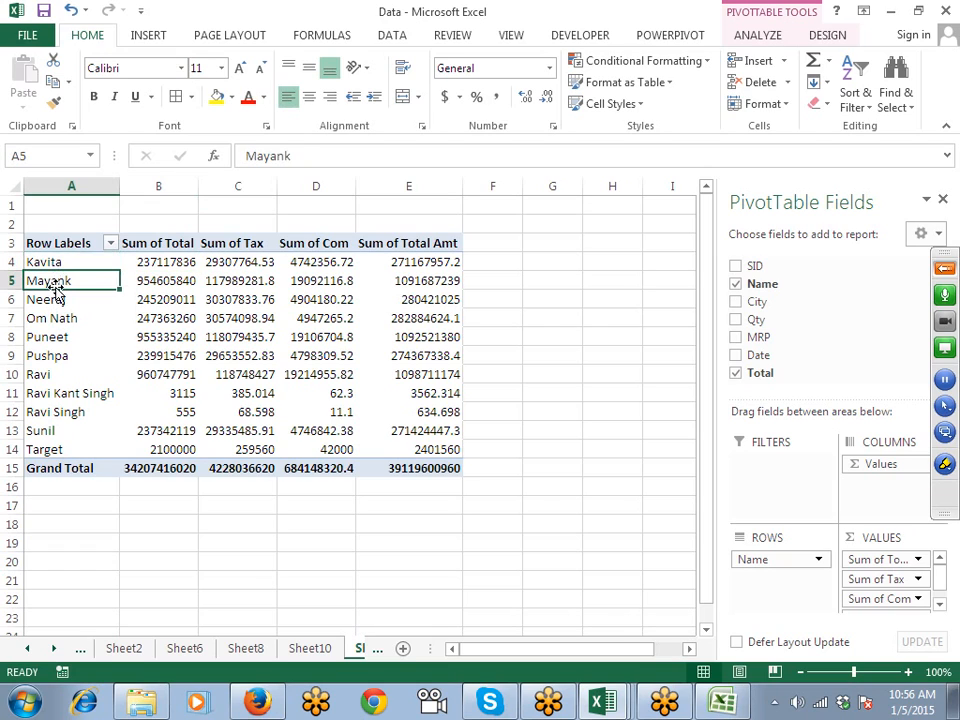
pyautogui.moveTo(58, 298); pyautogui.dragTo(55, 267)
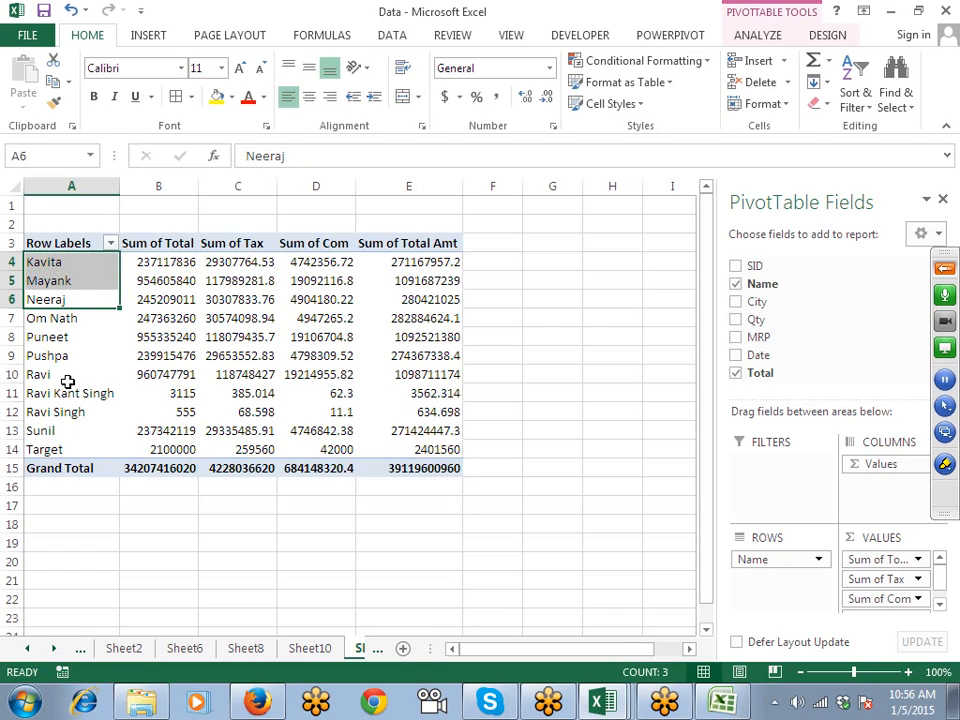
pyautogui.click(608, 64)
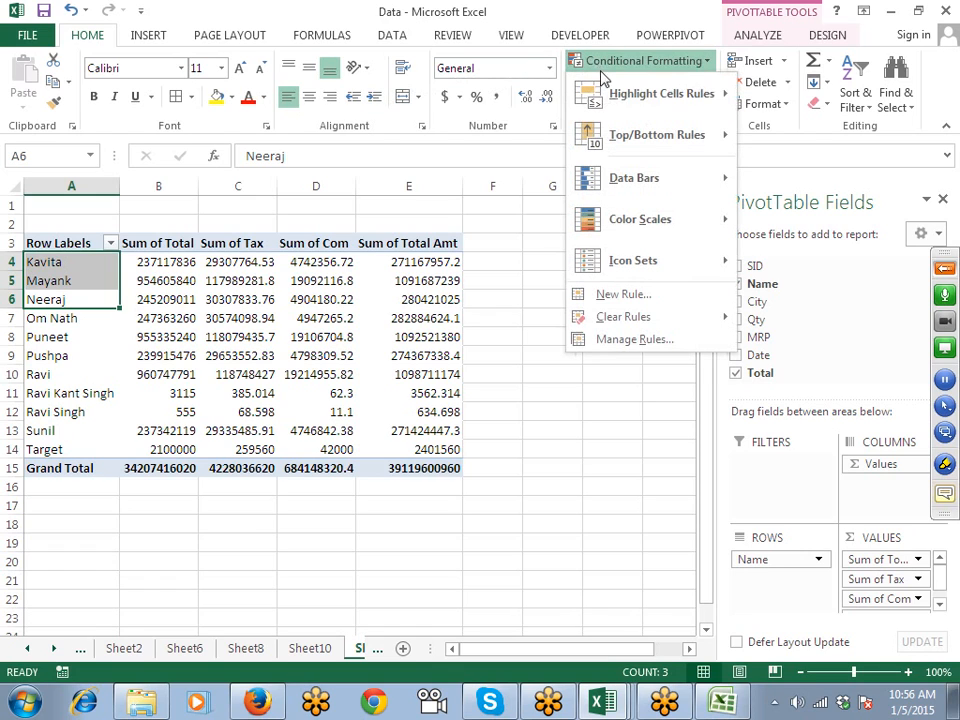
pyautogui.click(768, 38)
pyautogui.click(650, 60)
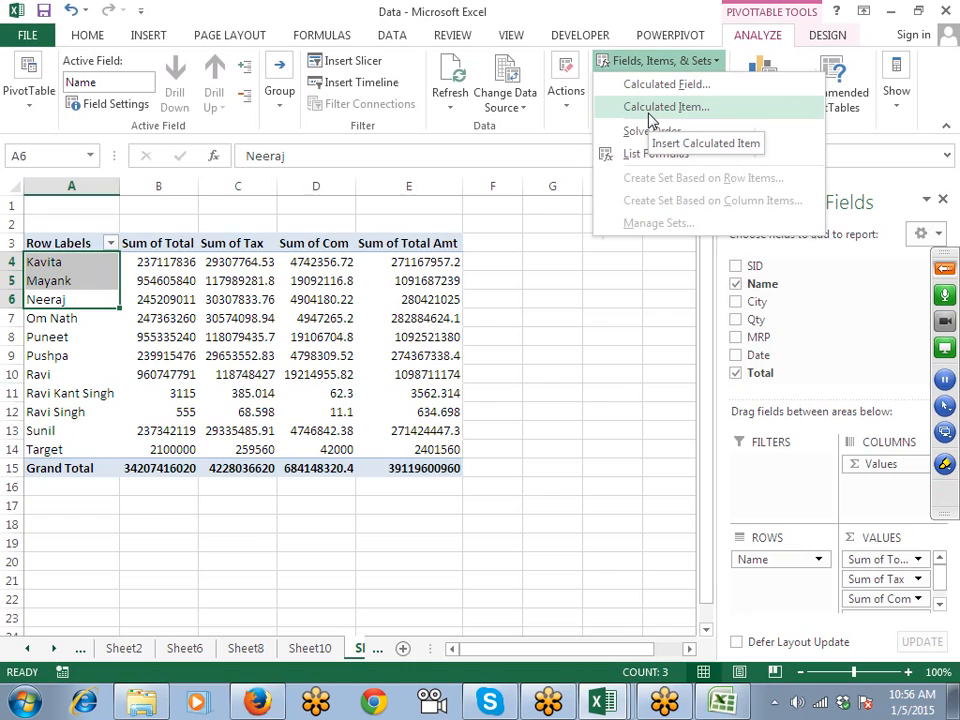
pyautogui.click(650, 110)
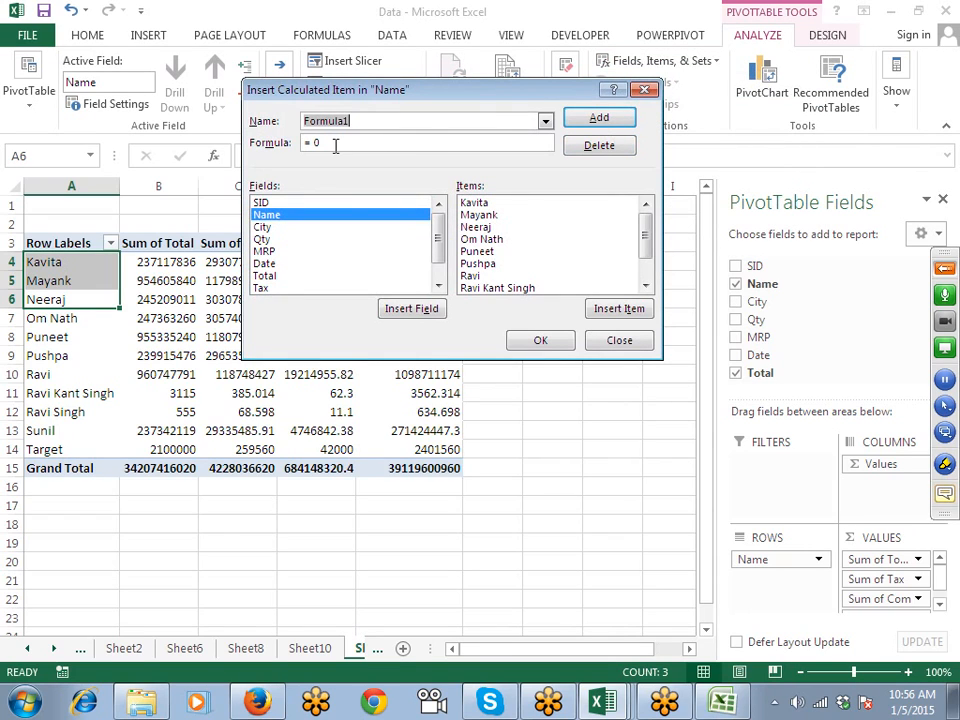
pyautogui.write('T-1')
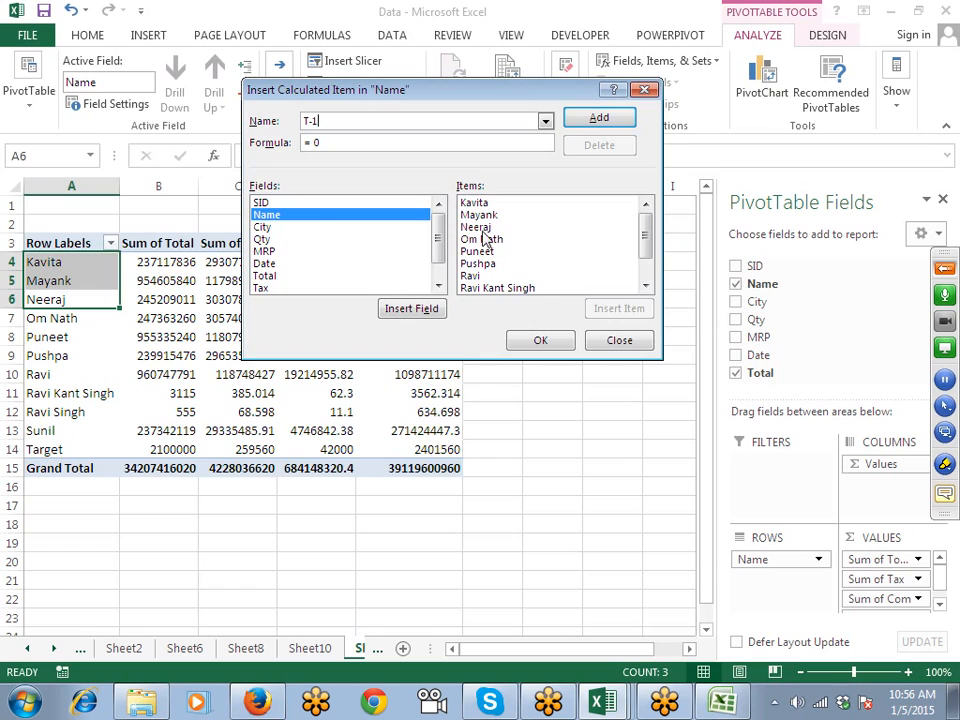
# Step: Define T-1 as the sum of the first three items in the Name field and add it to the pivot table
pyautogui.click(356, 145)
pyautogui.click(476, 203)
pyautogui.click(608, 310)
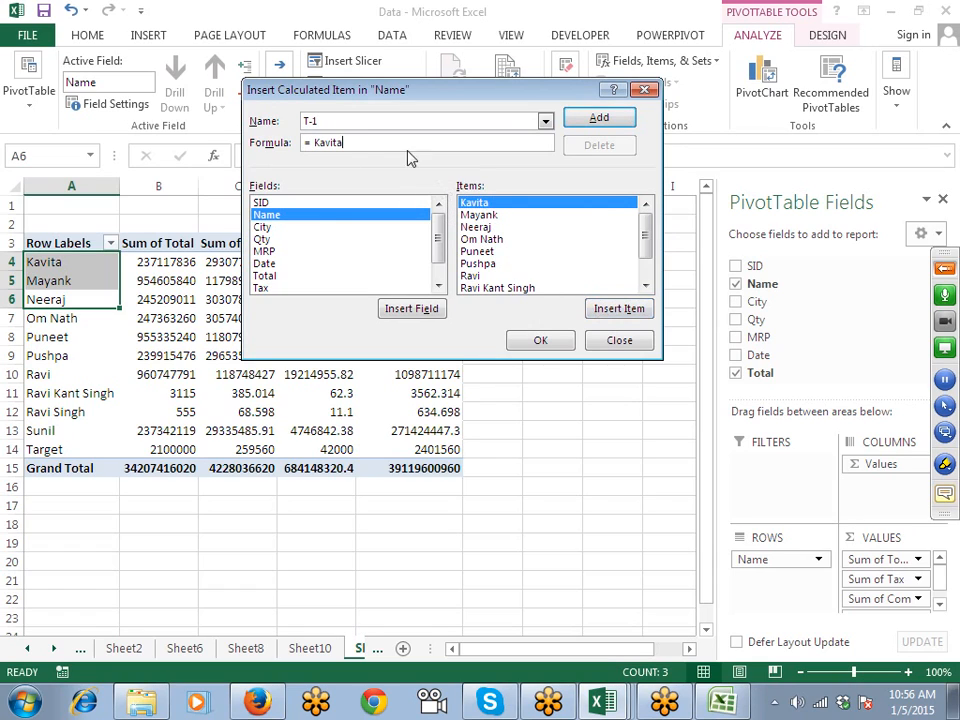
pyautogui.write('+')
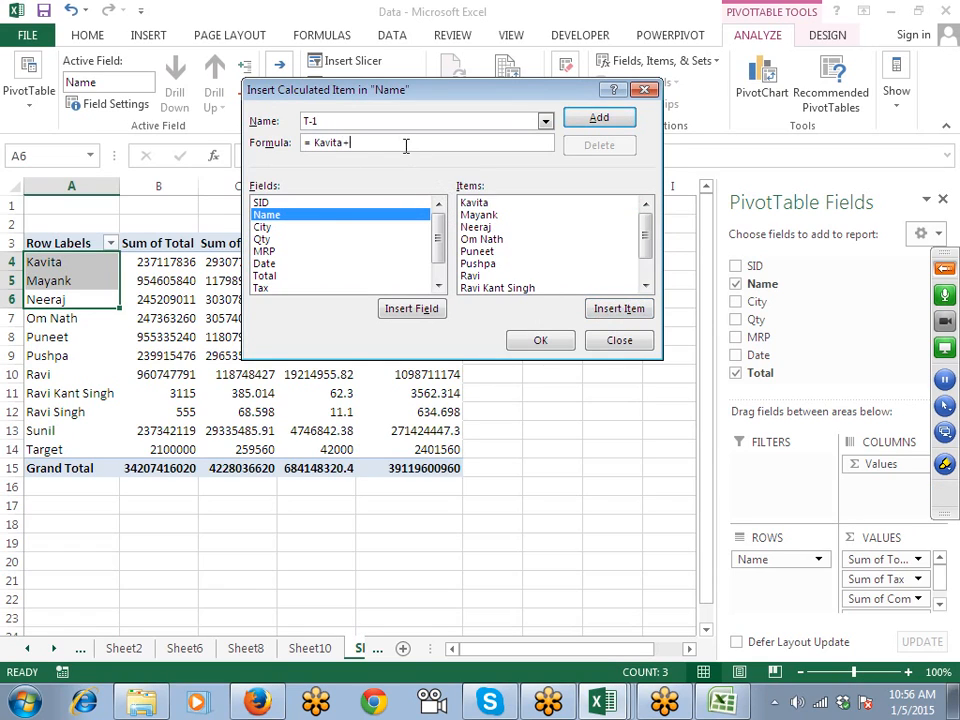
pyautogui.click(479, 215)
pyautogui.click(597, 309)
pyautogui.write('+')
pyautogui.click(480, 228)
pyautogui.click(617, 313)
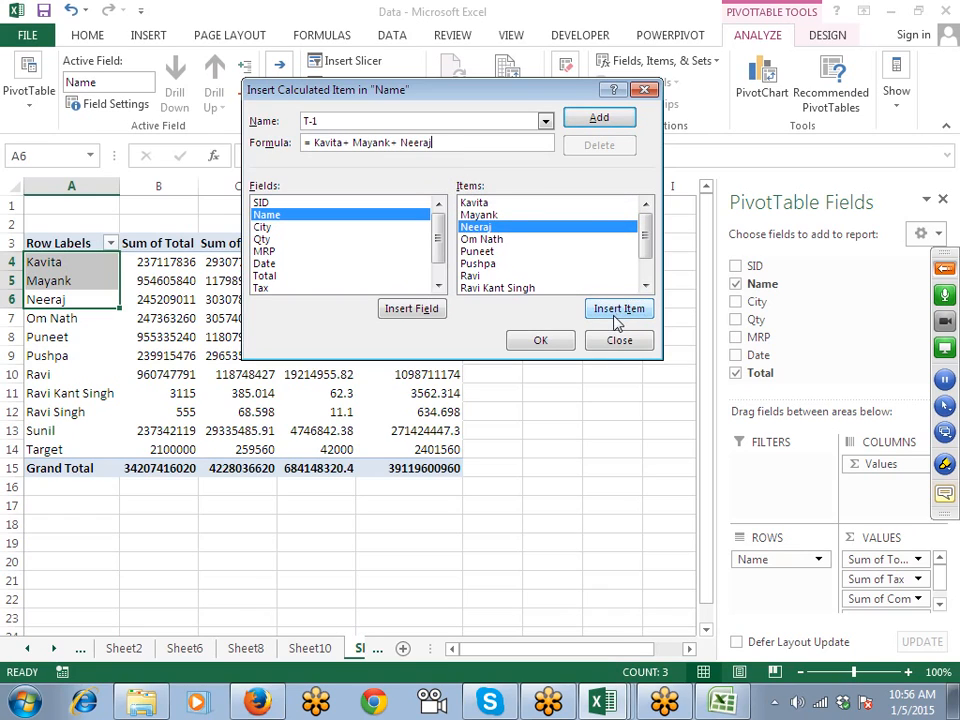
pyautogui.click(599, 118)
pyautogui.click(541, 339)
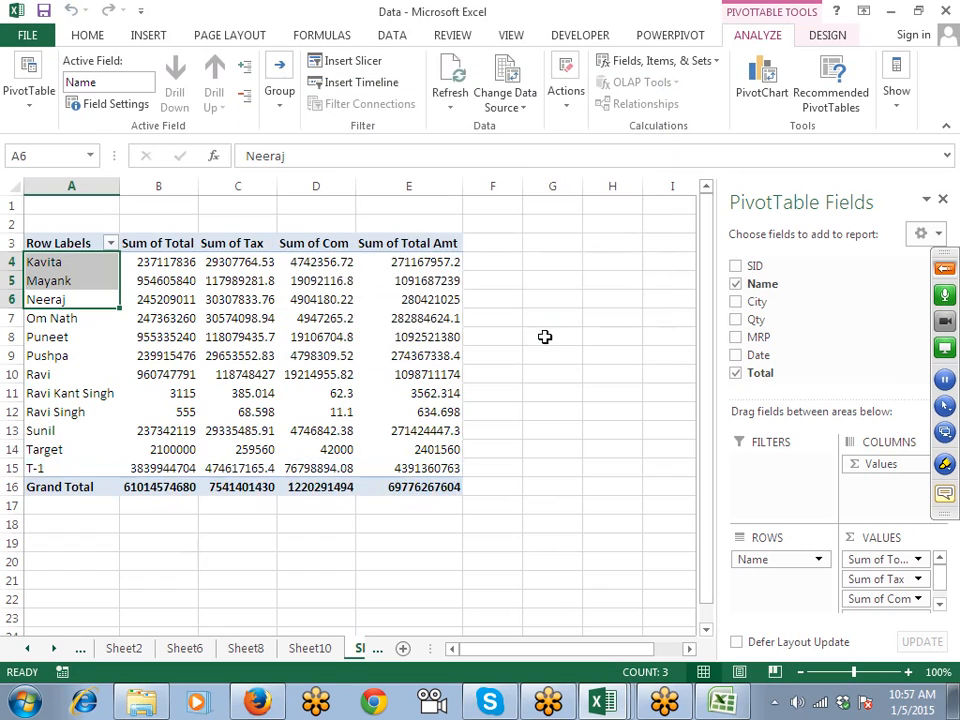
# Step: Compare the T-1 row with the combined Sum of Total values of the first three names, and show the desktop
pyautogui.click(55, 473)
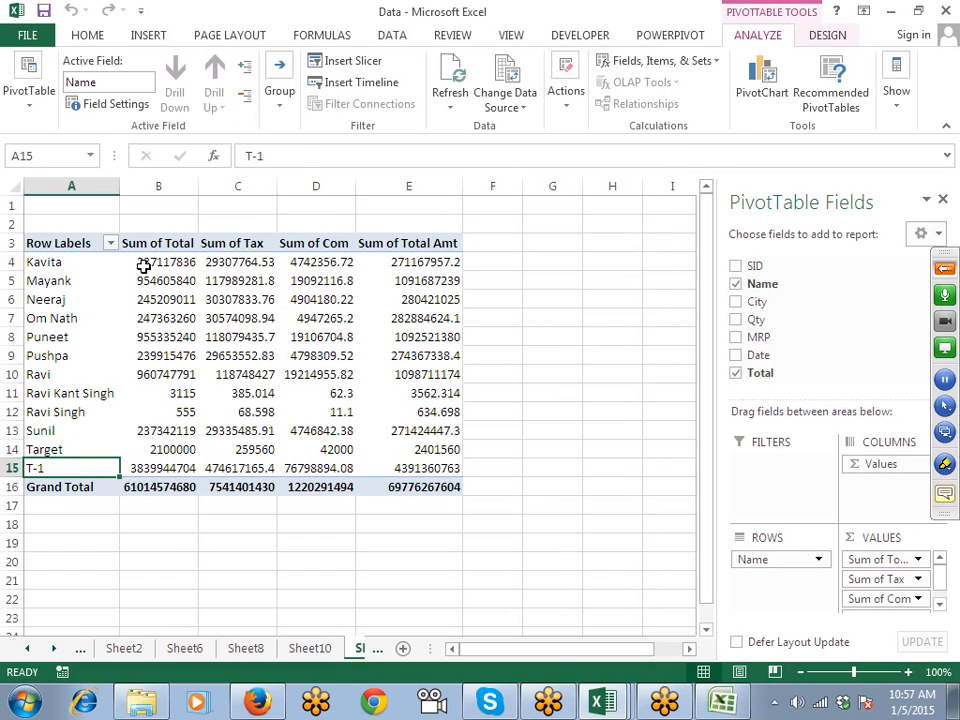
pyautogui.moveTo(141, 262); pyautogui.dragTo(141, 300)
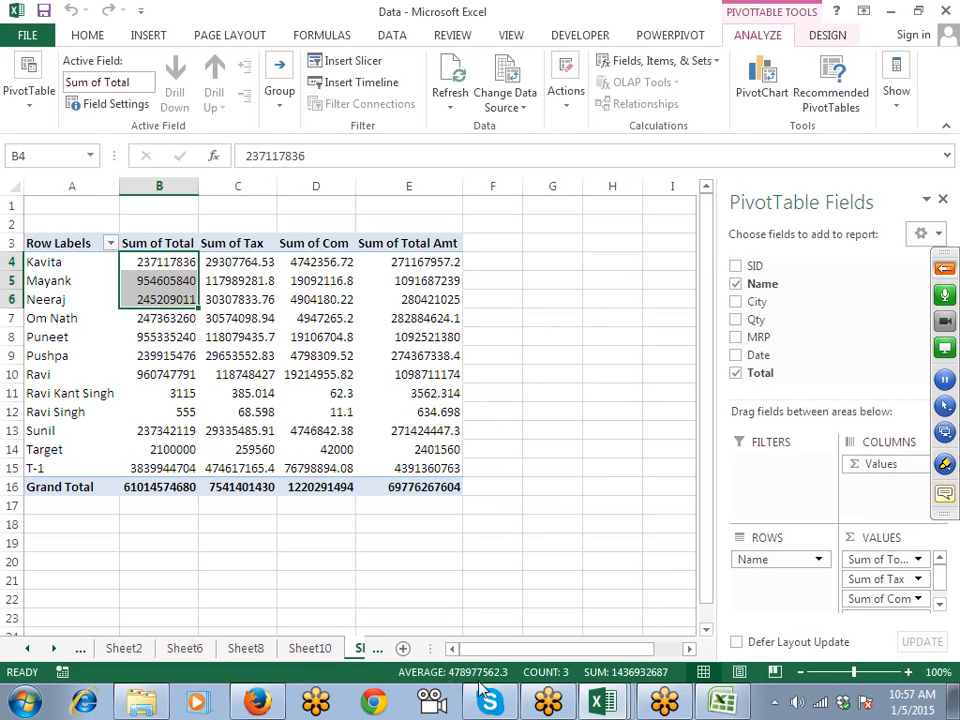
pyautogui.press('super+d')
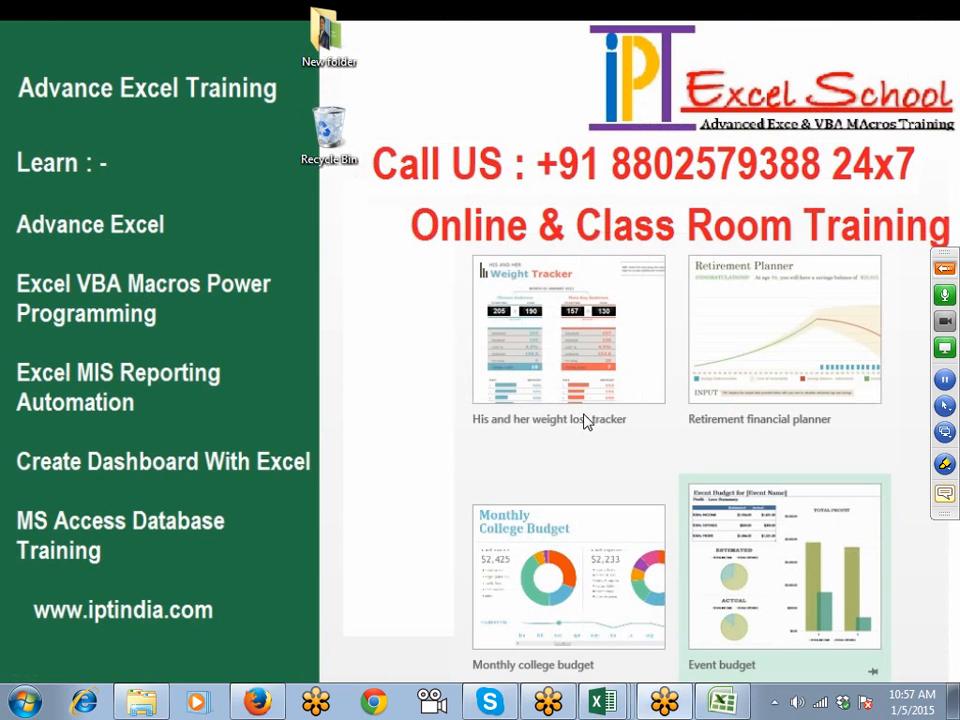